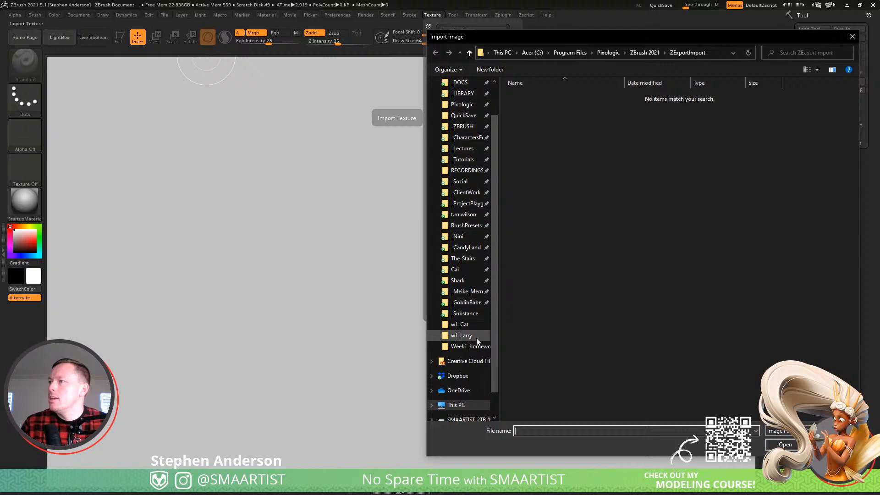
- Pin the _ArtStation_LightAgeSpaceOpera folder from _CharactersForFun to quick access and import its "Photo Jan 23, 1 51 59 PM" sketch as a texture
left_click(461, 138)
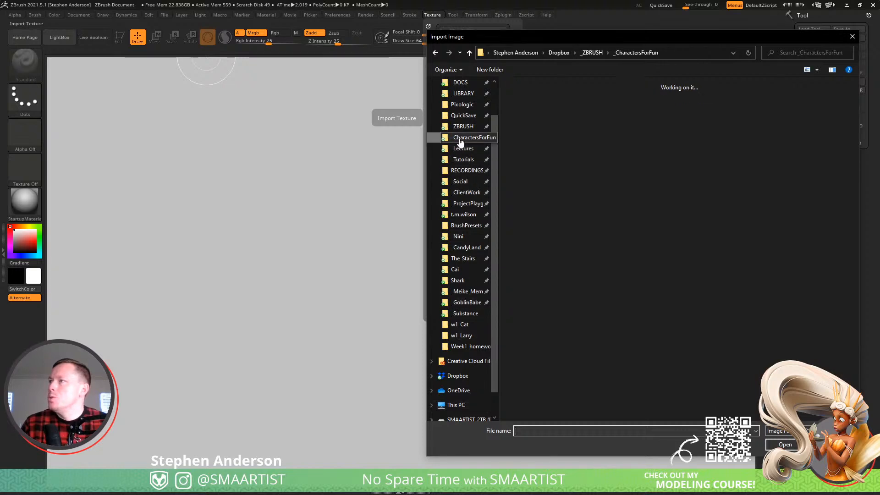
left_click_drag(640, 111, 469, 308)
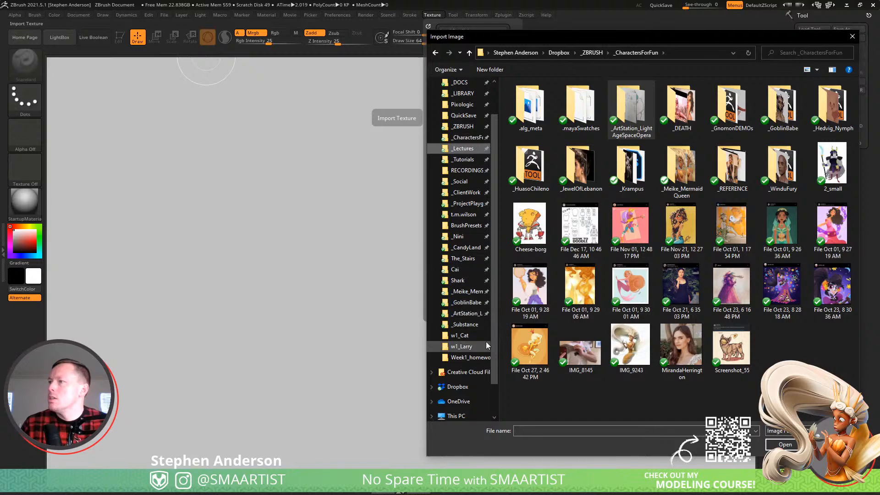
left_click(466, 314)
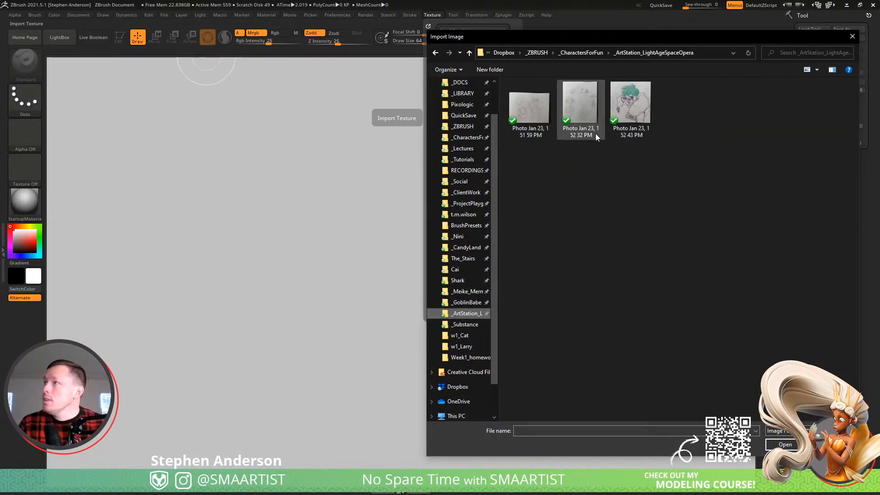
double_click(538, 118)
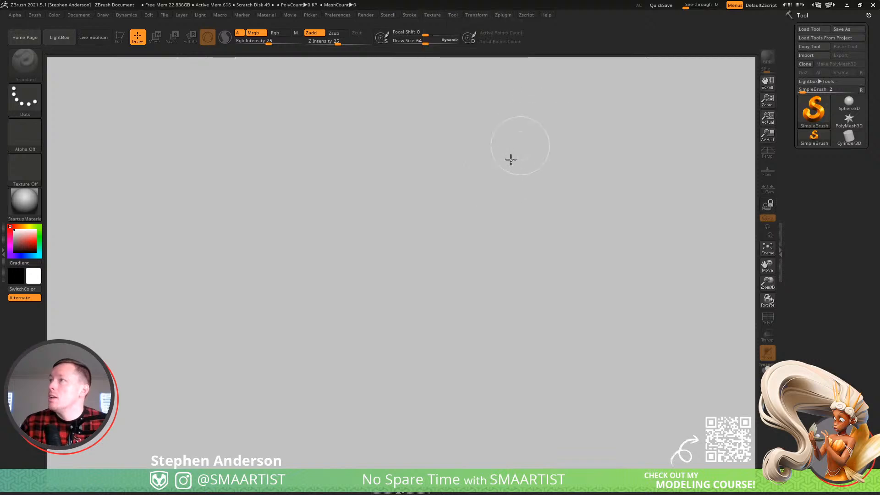
- Add the imported sketch texture to Spotlight so it displays over the canvas
left_click(436, 15)
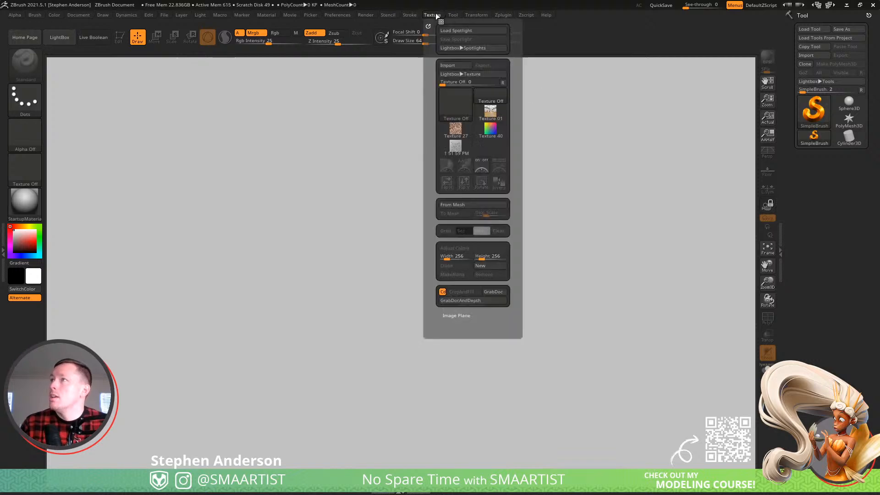
left_click(455, 147)
left_click(500, 167)
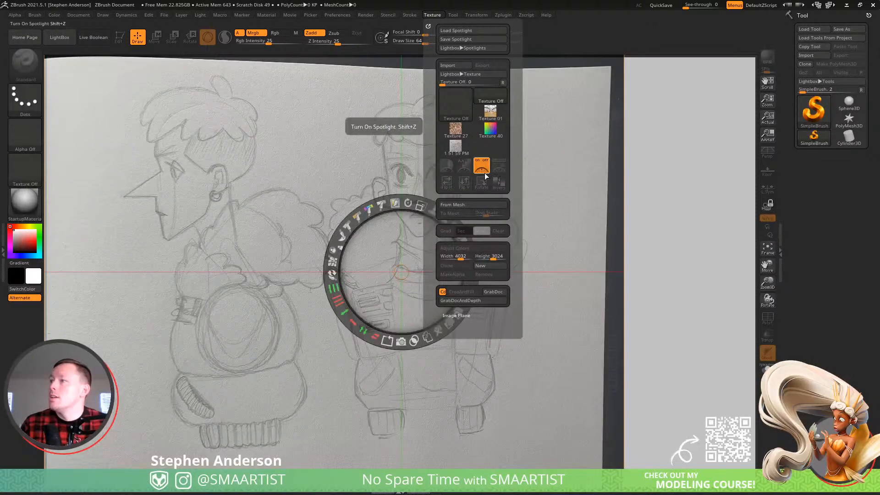
mouse_move(460, 127)
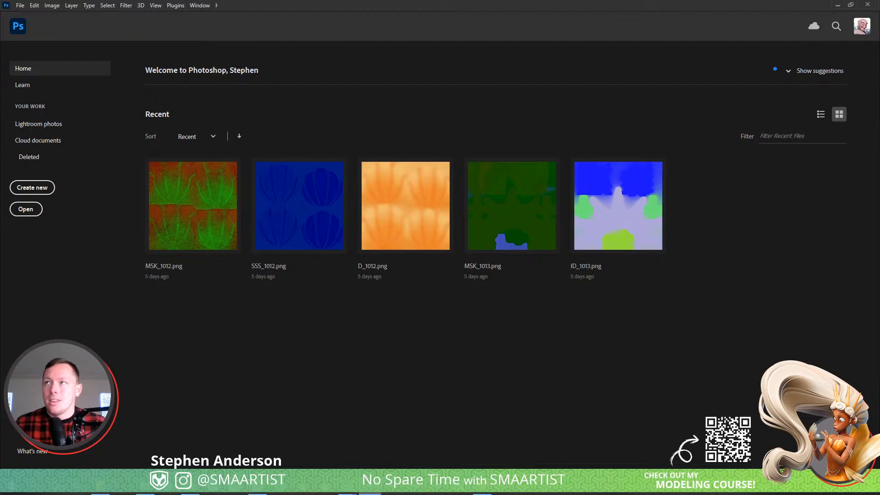
- Switch to Photoshop and open "Photo Jan 23, 1 51 59 PM" from the _ArtStation_LightAgeSpaceOpera folder
left_click(20, 5)
left_click(20, 6)
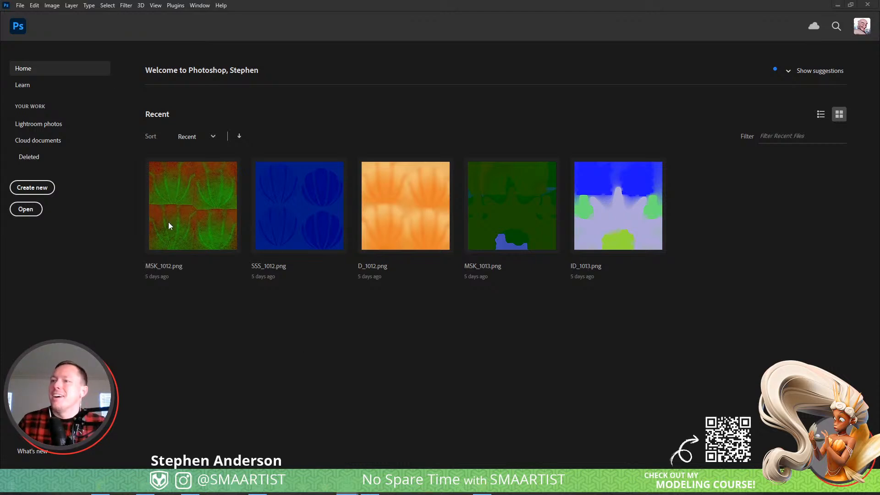
left_click(20, 6)
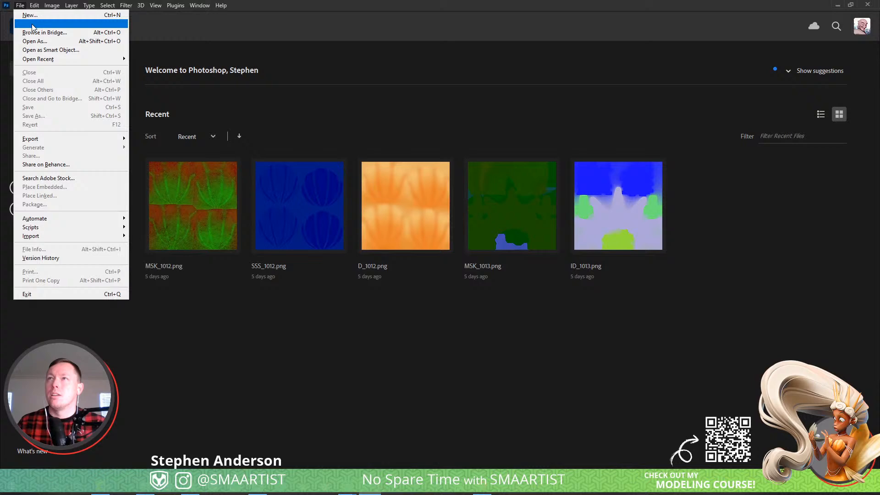
left_click(66, 21)
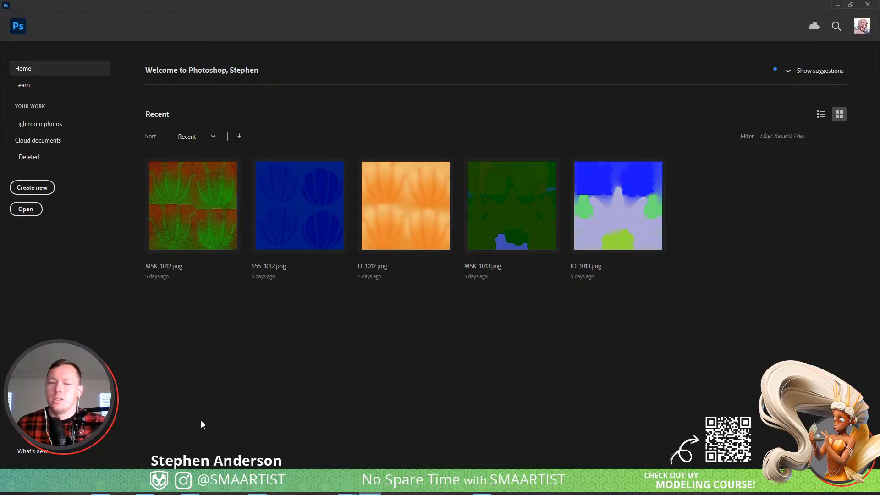
key("ctrl+o")
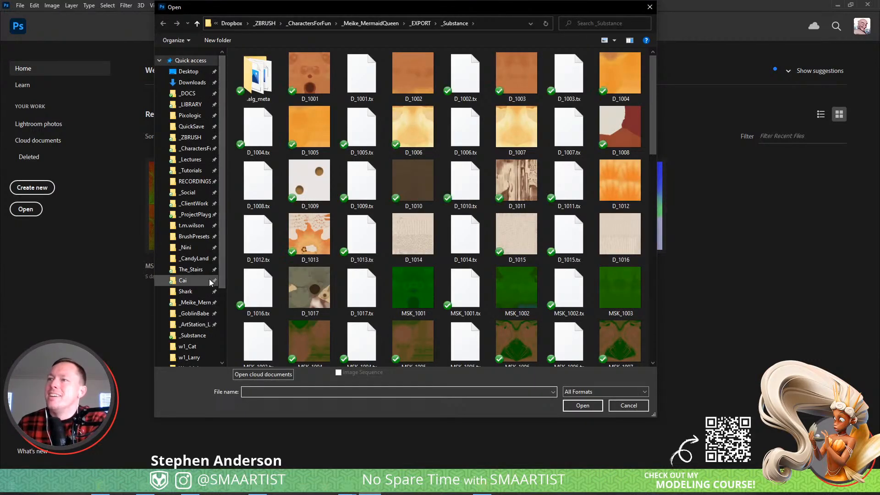
left_click(200, 325)
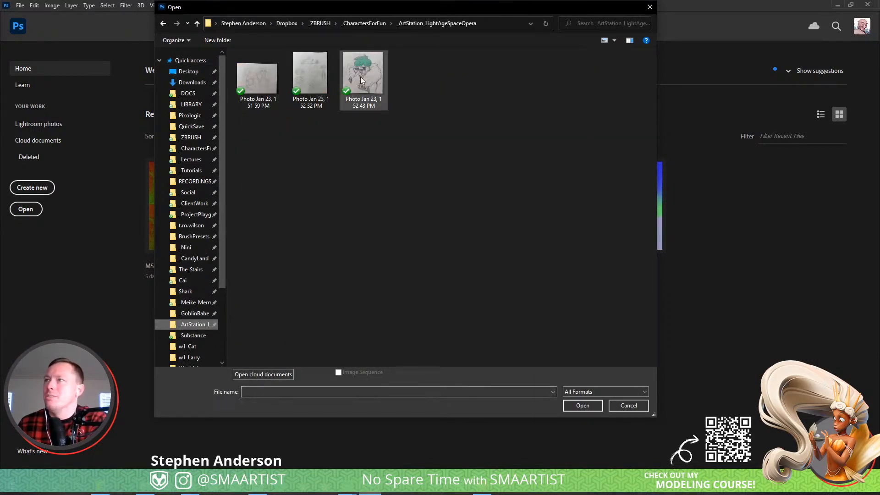
double_click(266, 85)
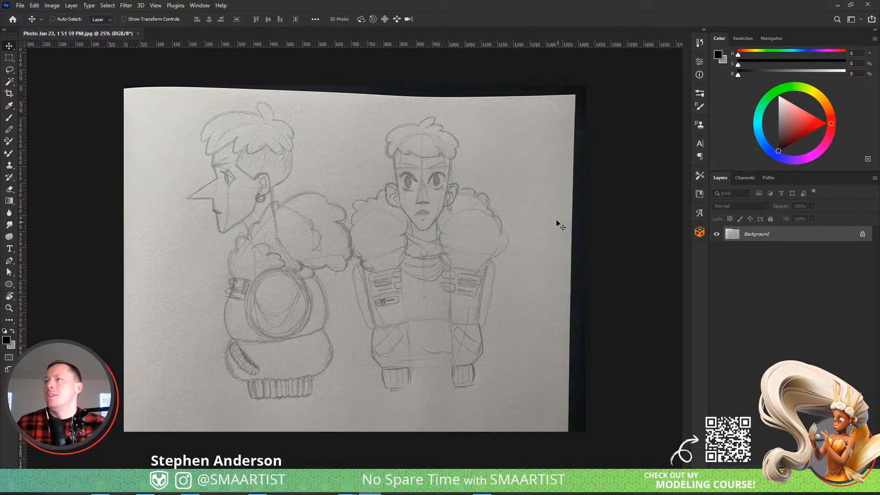
- Lasso loosely around both character drawings and copy the selection to a new layer
key("l")
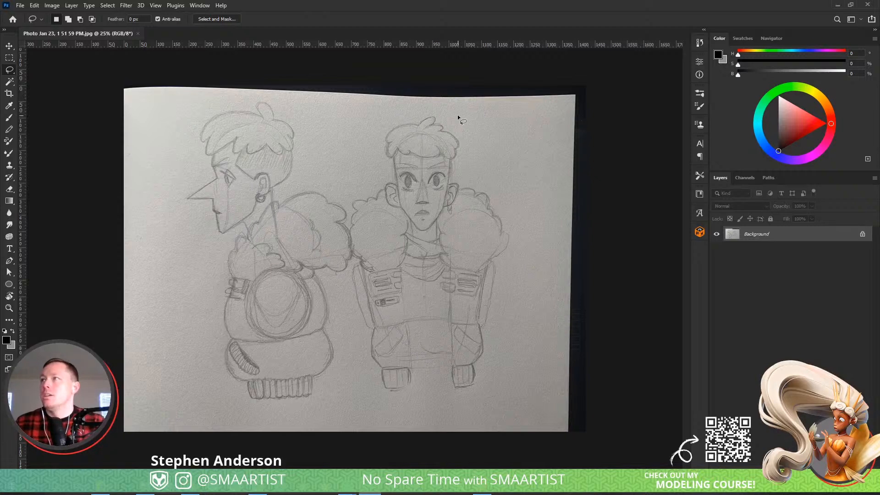
mouse_move(457, 115)
left_mouse_down()
mouse_move(247, 98)
mouse_move(178, 164)
mouse_move(207, 341)
mouse_move(228, 405)
mouse_move(381, 422)
mouse_move(500, 356)
mouse_move(518, 234)
left_mouse_up()
left_click_drag(475, 136, 469, 121)
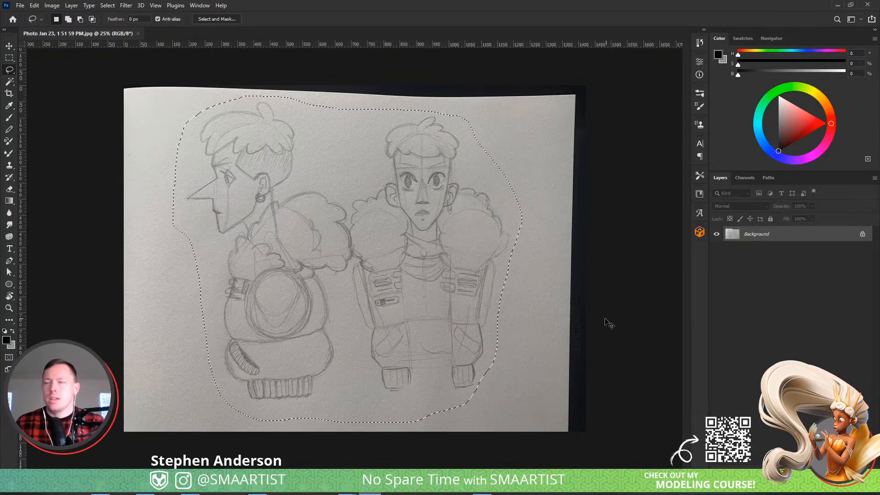
key("ctrl+j")
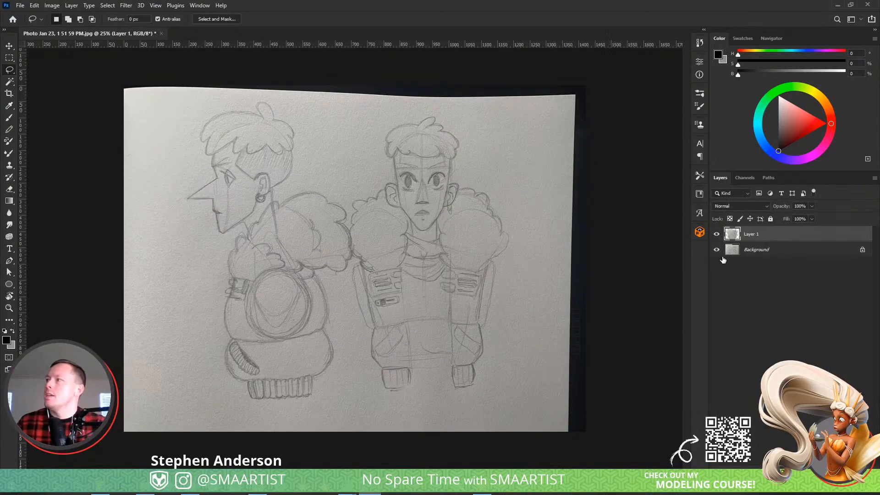
- Hide the Background layer and fill the transparent area around the copied drawings with the Flaming Pear SolidifyC filter
left_click(126, 6)
mouse_move(104, 9)
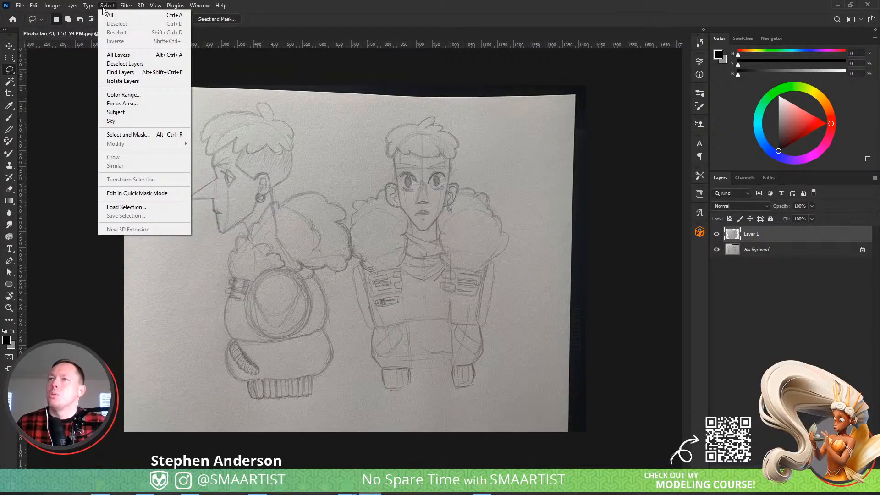
left_click(104, 7)
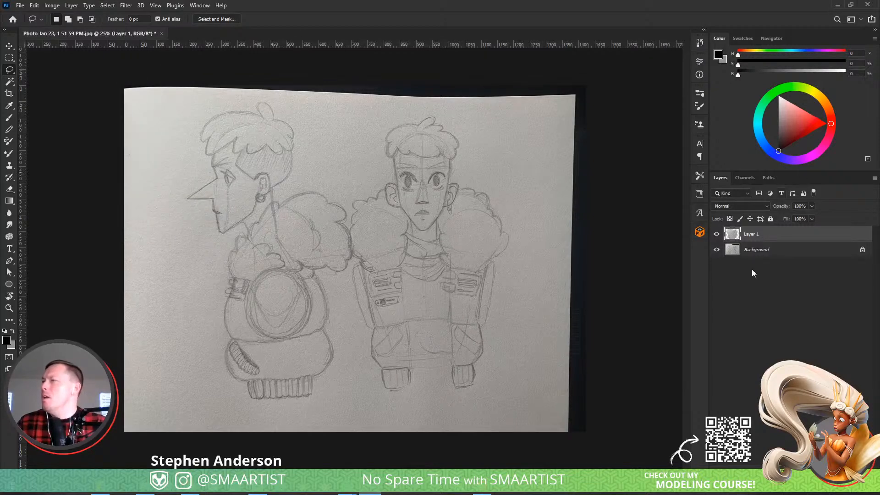
left_click(717, 249)
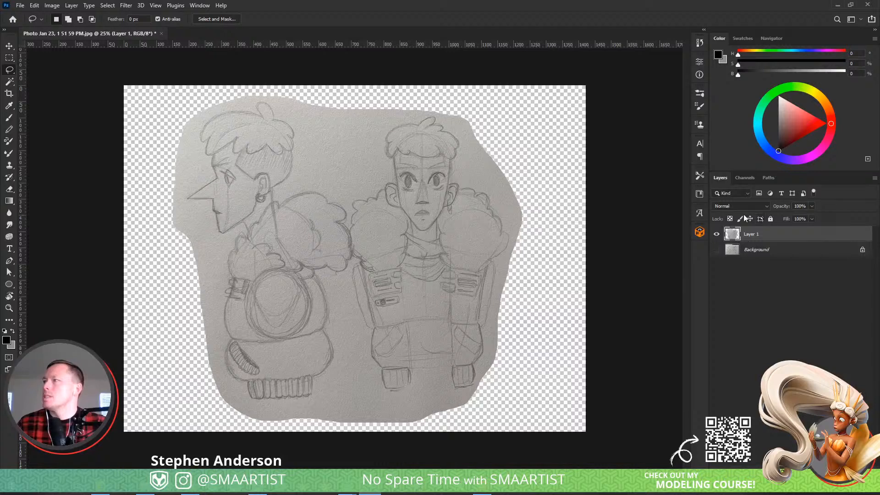
left_click(125, 6)
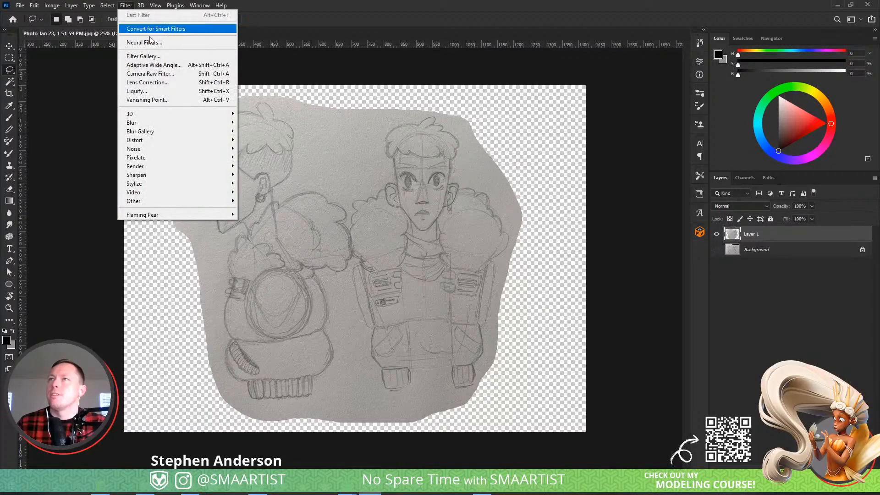
mouse_move(197, 211)
left_click(266, 214)
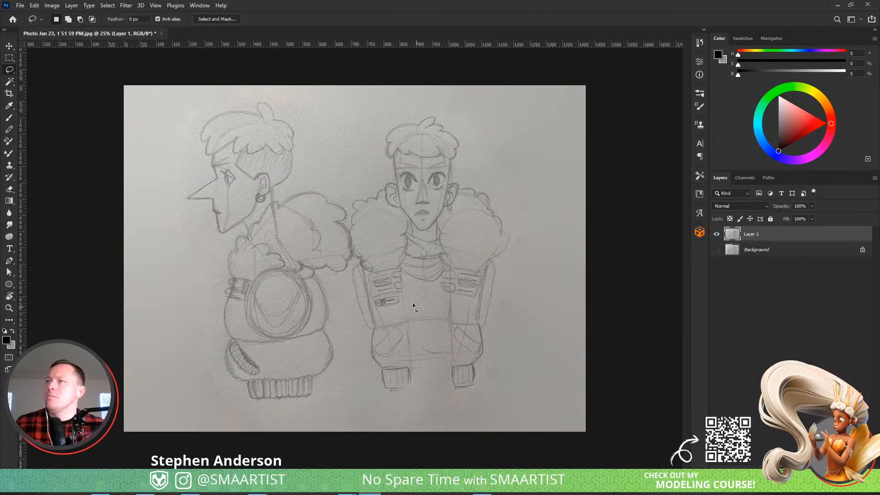
- Brighten Layer 1 with Levels, lowering the white input level to about 195
key("ctrl+l")
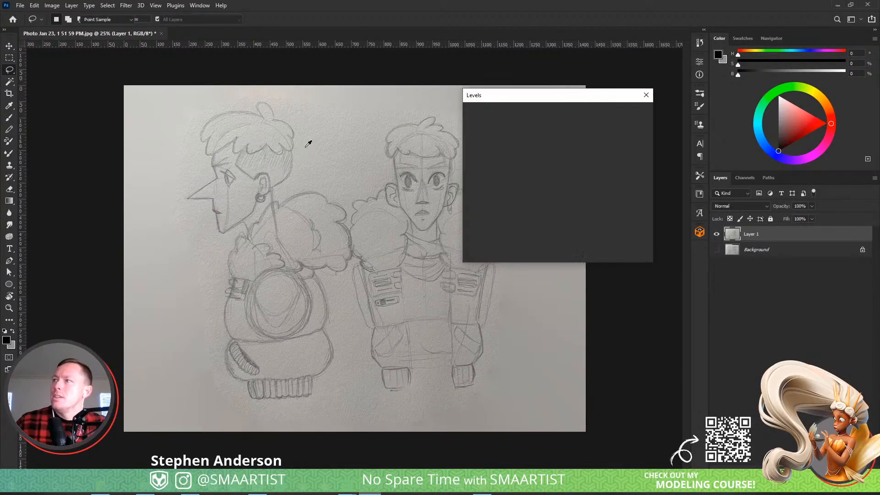
left_click_drag(590, 198, 566, 199)
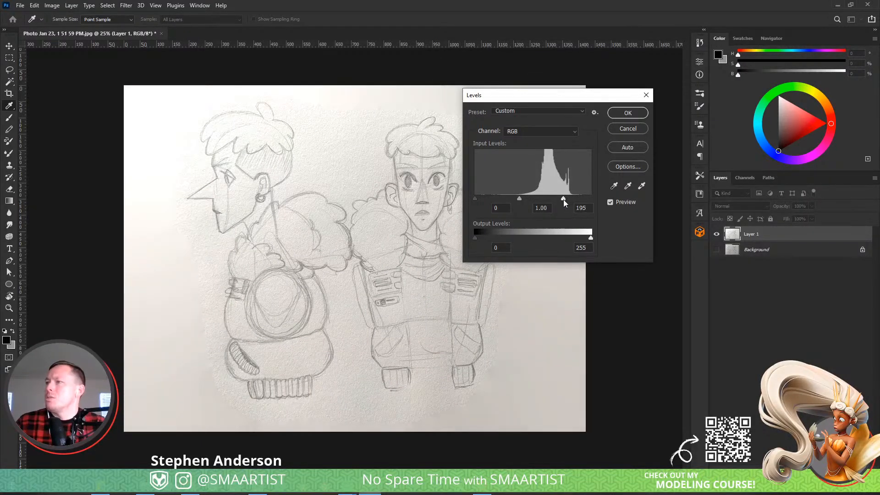
left_click_drag(473, 201, 566, 200)
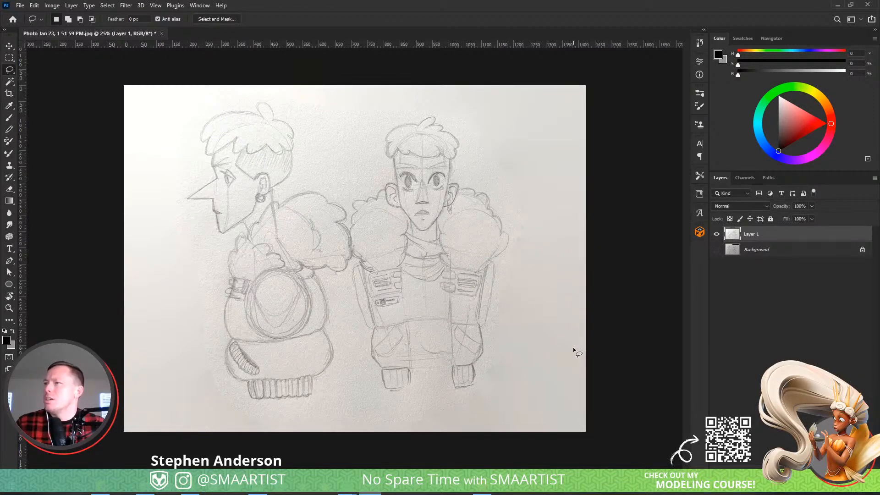
- Smooth the paper grain on Layer 1 with Reduce Noise, using strength 10, preserve details 0% and a lowered color noise reduction
left_click(126, 6)
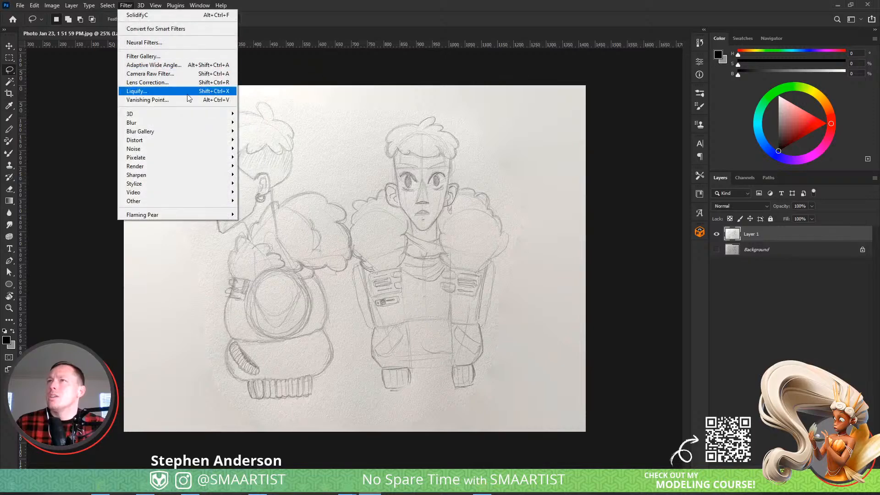
mouse_move(185, 149)
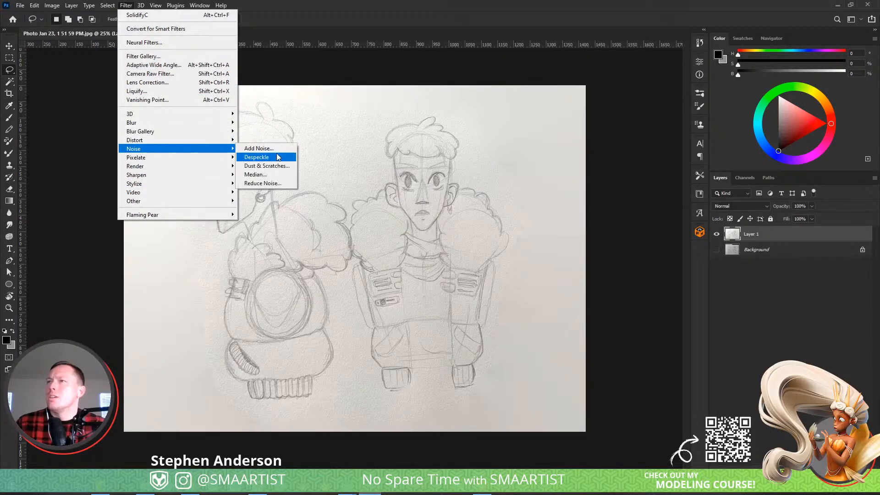
left_click(285, 183)
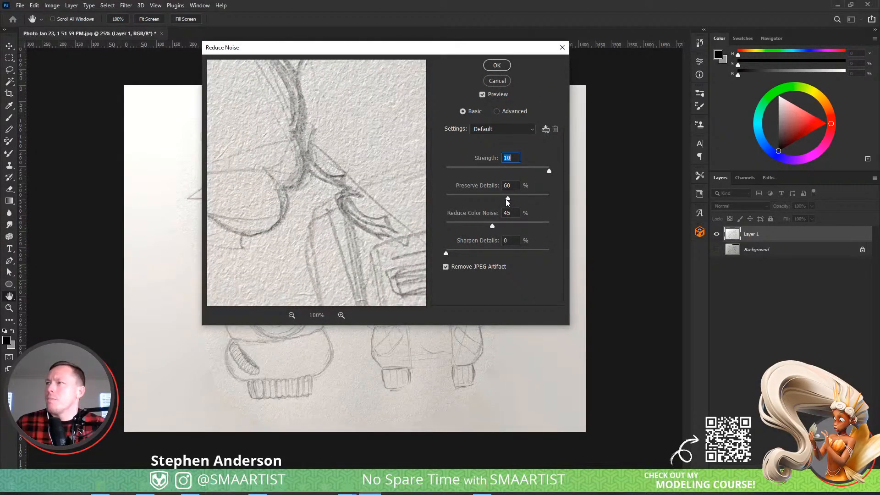
left_click_drag(507, 198, 451, 200)
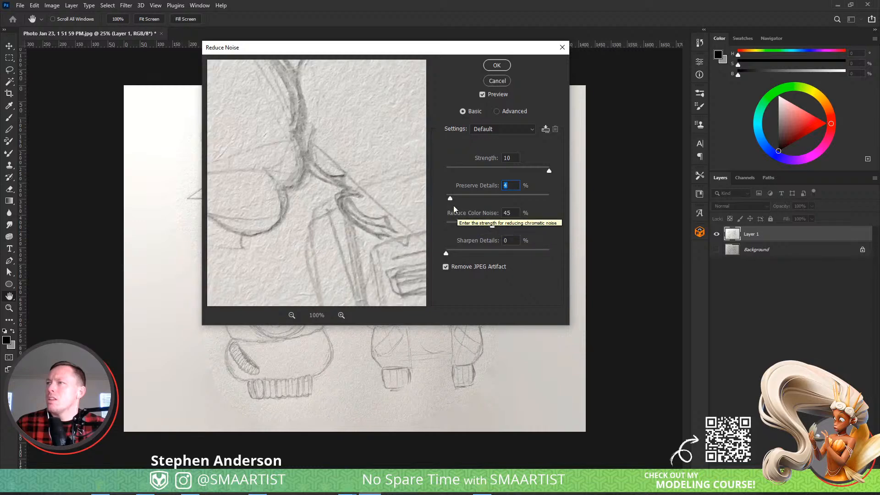
left_click_drag(450, 198, 446, 198)
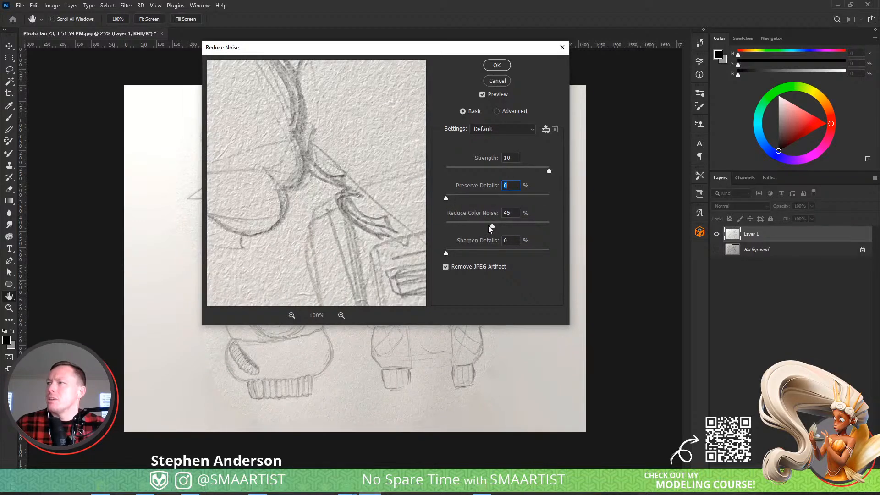
left_click_drag(490, 226, 467, 226)
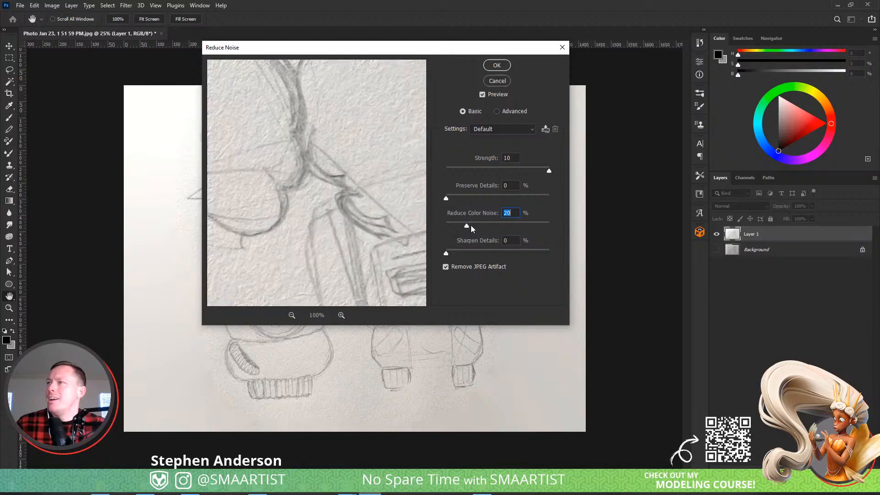
left_click_drag(469, 225, 459, 226)
left_click_drag(563, 227, 565, 227)
left_click(497, 65)
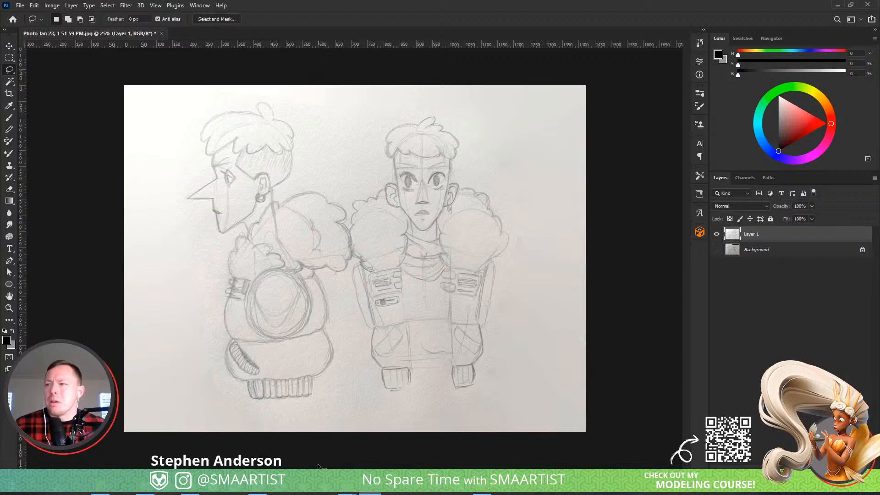
- Open the ZBrushLIVE Title Bar Ver 3.3 image from the ZBrushLIVE Graphics Kit Vol 2 folder inside _ZBRUSH > _LIVE
left_click(22, 6)
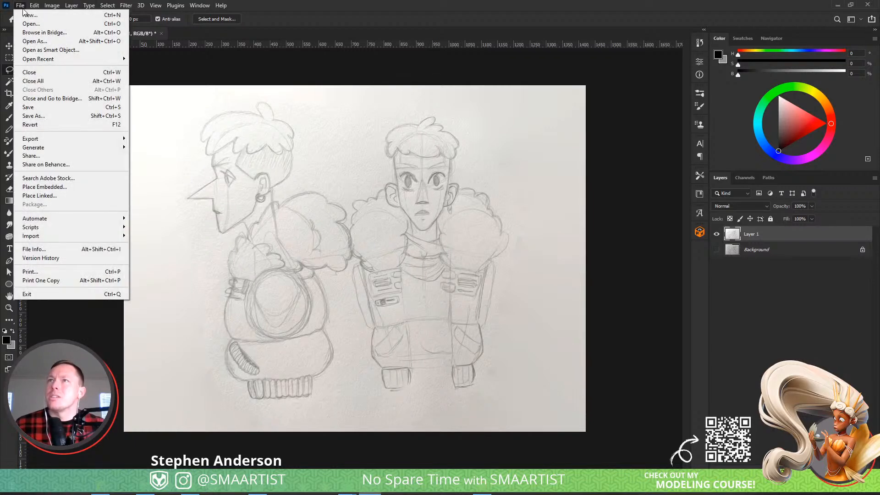
left_click(31, 23)
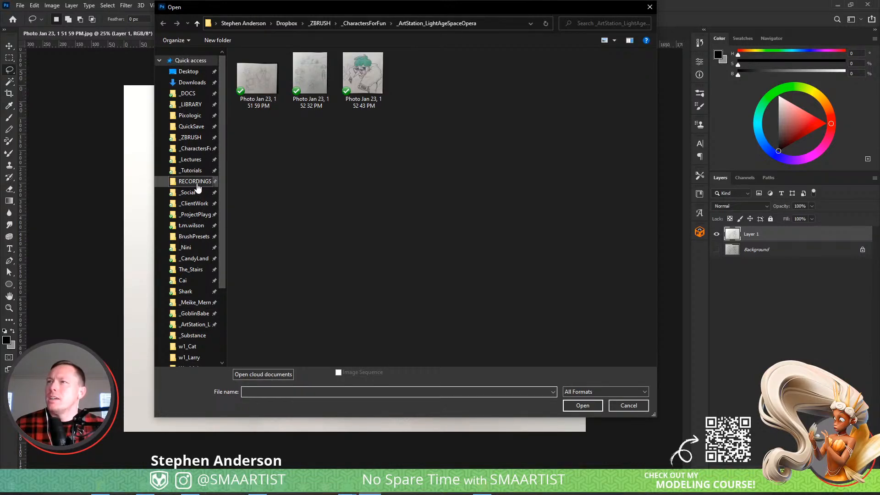
left_click(193, 139)
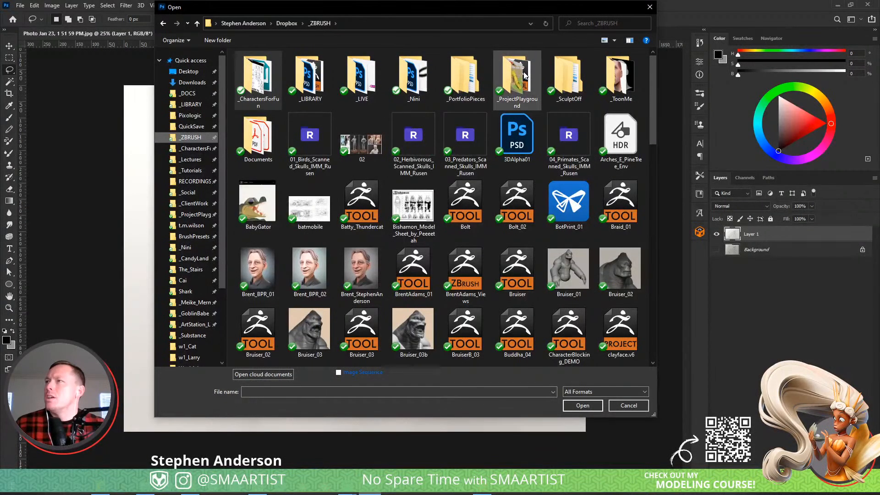
double_click(362, 76)
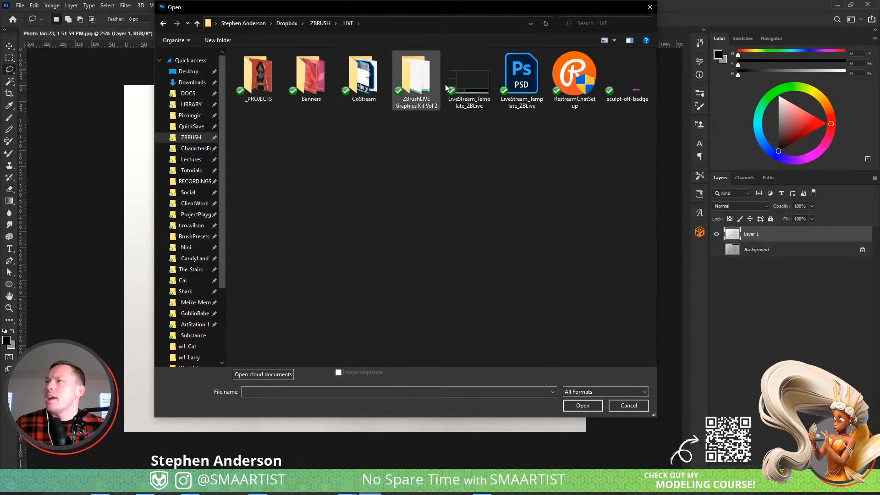
double_click(435, 77)
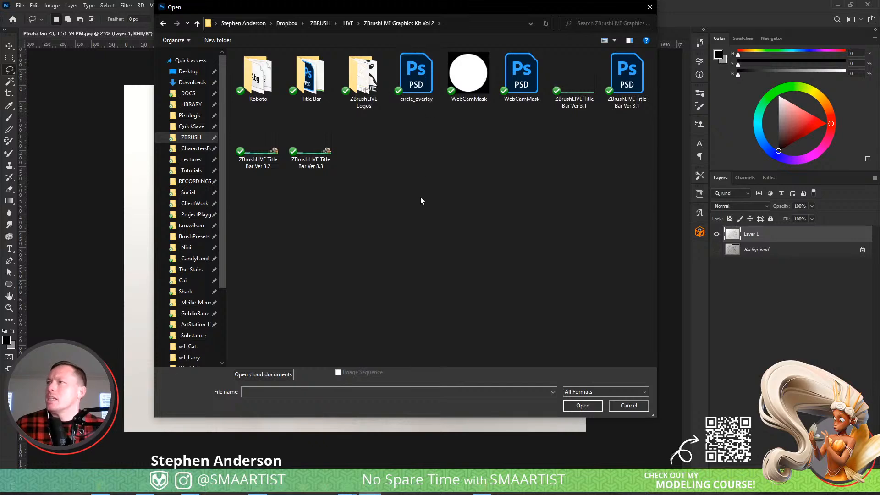
double_click(315, 153)
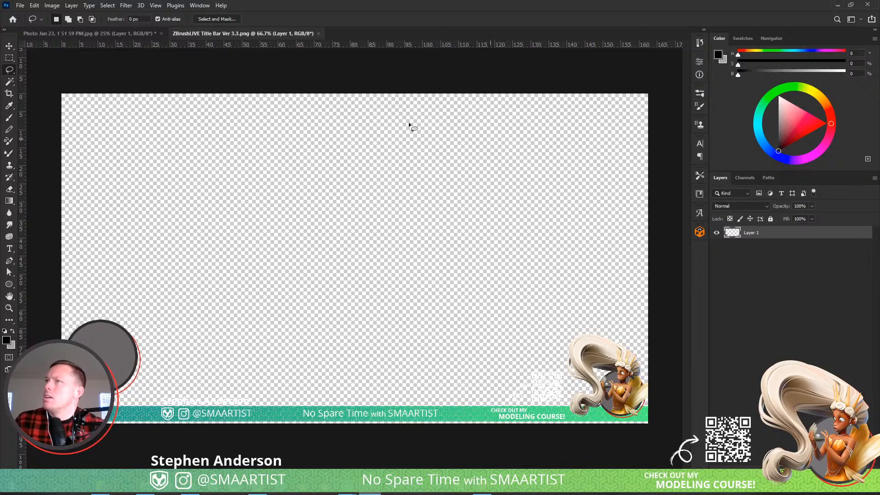
- Open the layered ZBrushLIVE Title Bar Ver 3.1 PSD and hide its ZBrushLIVE Logo group
left_click(26, 6)
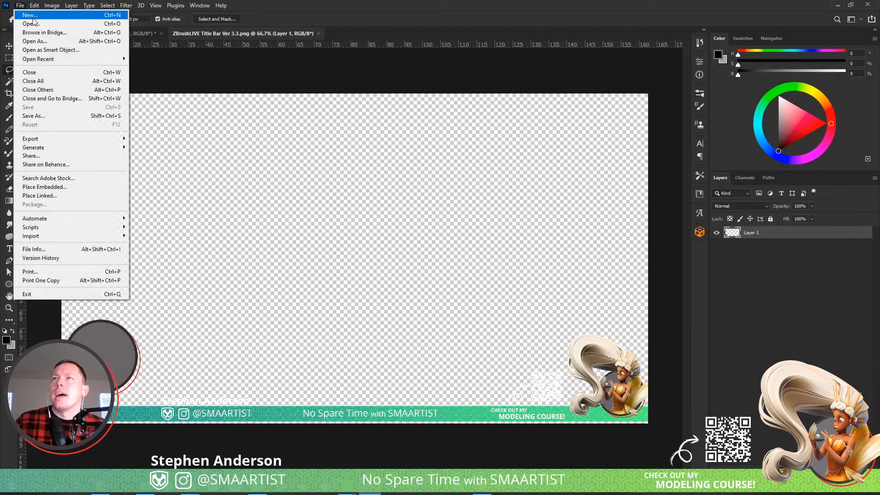
left_click(37, 25)
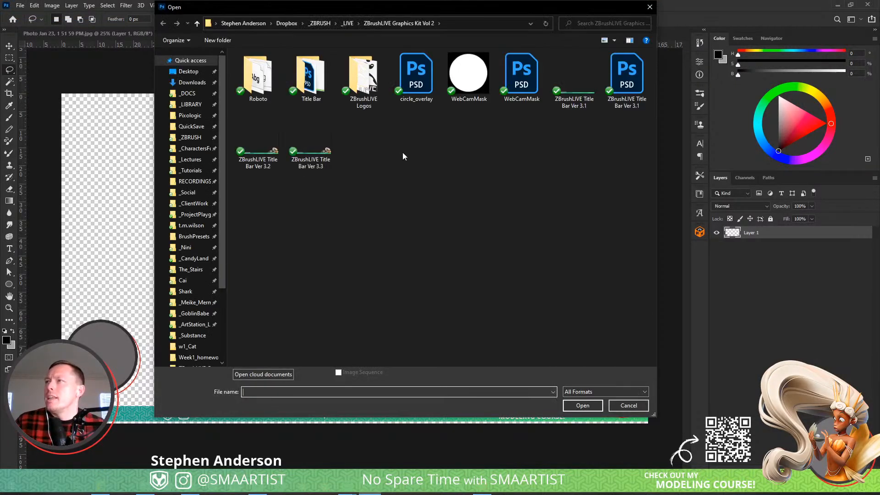
double_click(307, 156)
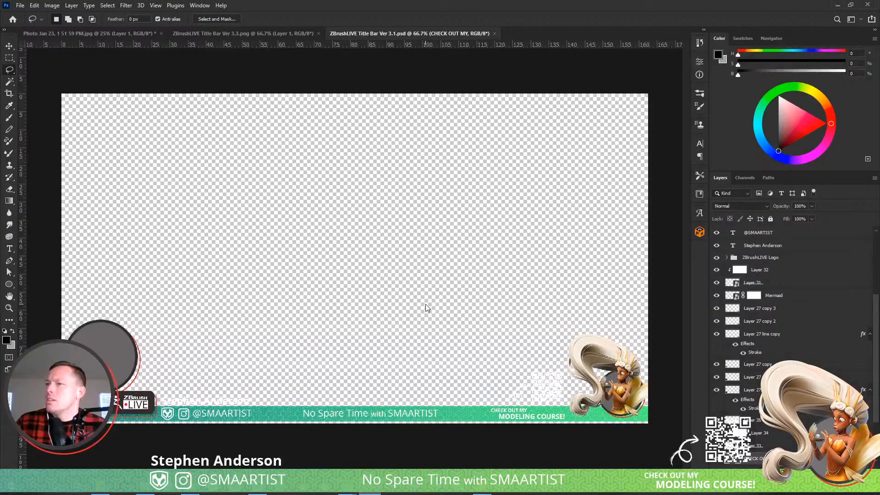
scroll(745, 315, "up", 3)
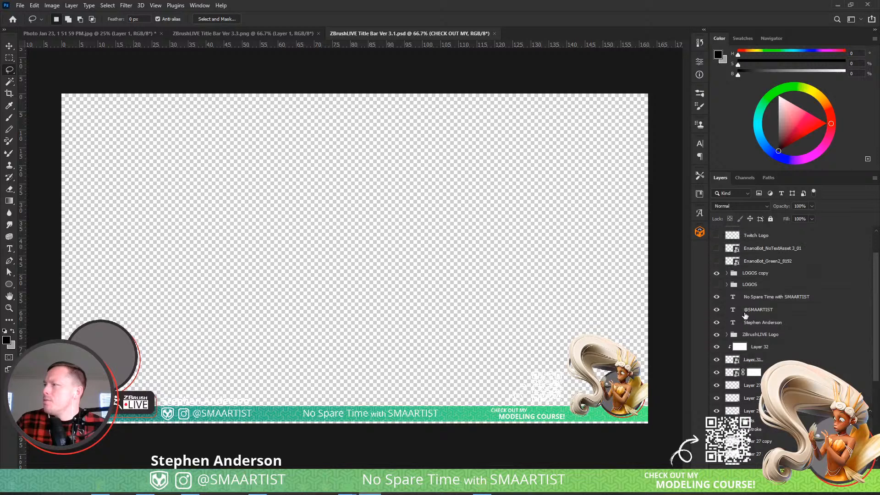
scroll(753, 315, "down", 5)
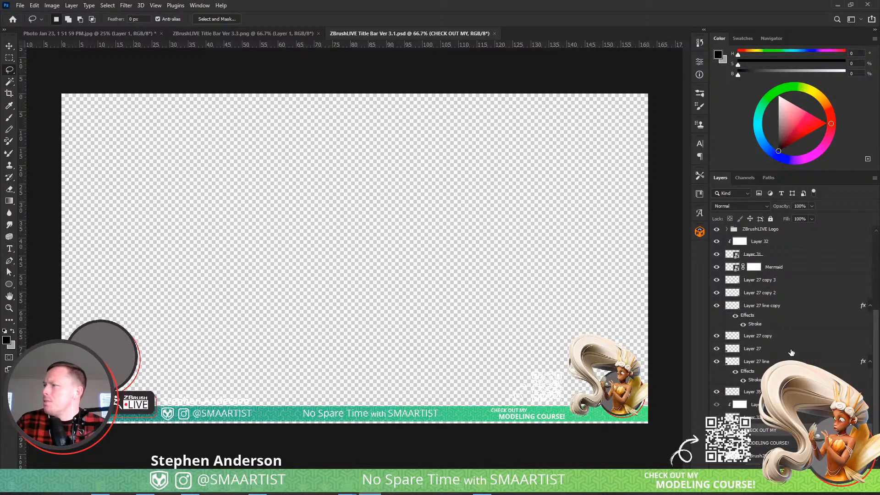
scroll(785, 337, "up", 2)
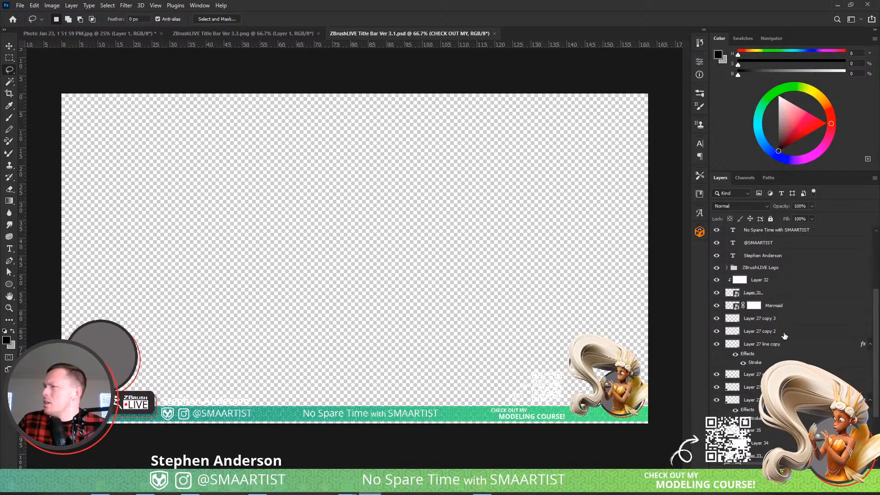
left_click(717, 267)
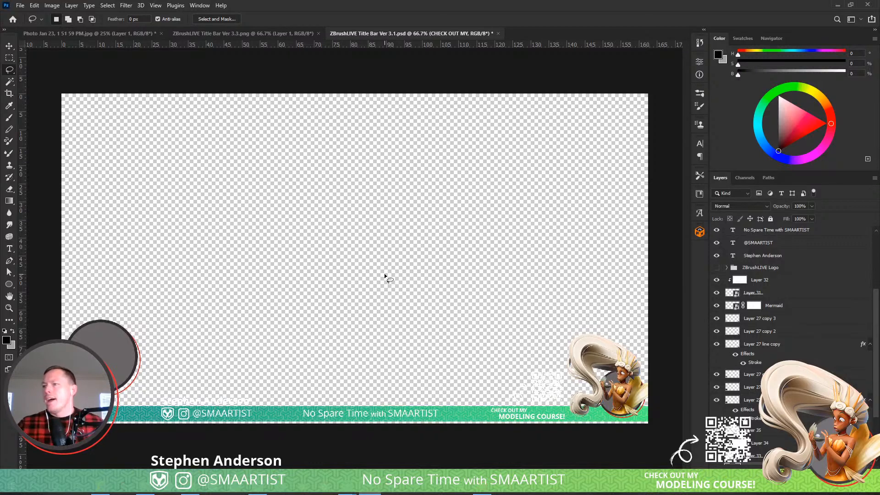
- Move the presenter name, social handle and LOGOS copy together leftward along the banner, and shift the No Spare Time text slightly left
left_click(768, 256)
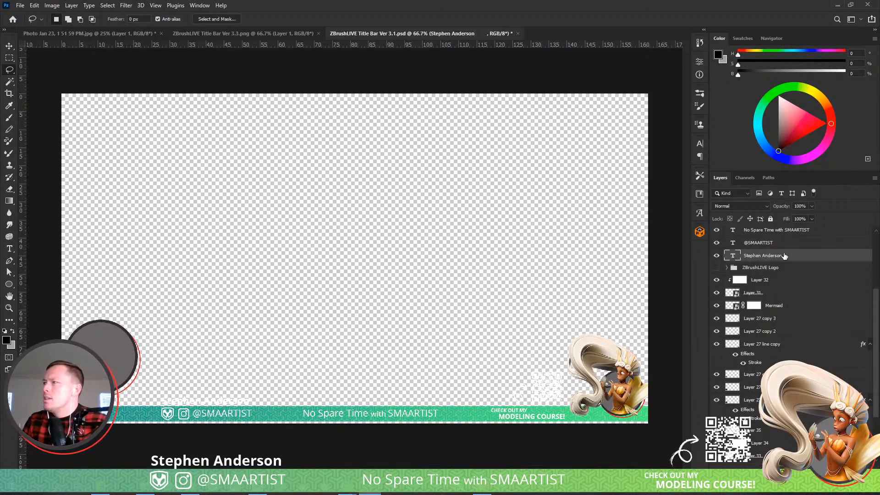
left_click(776, 248, "shift")
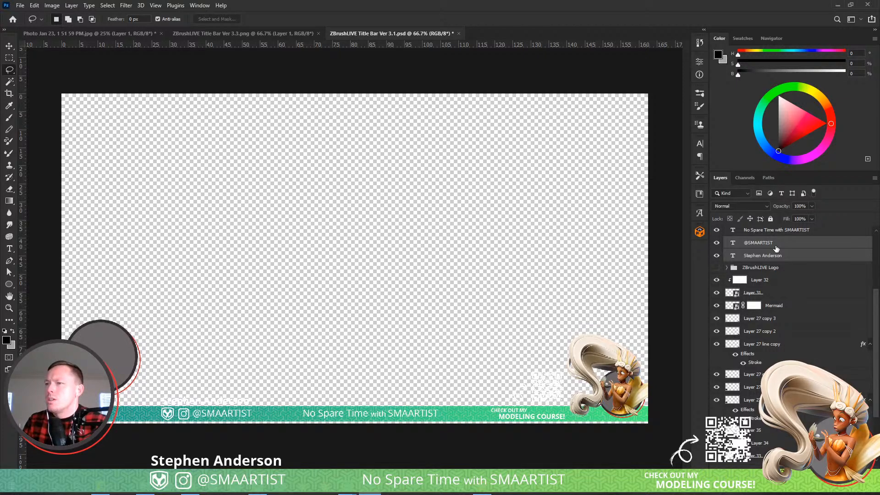
scroll(784, 271, "up", 2)
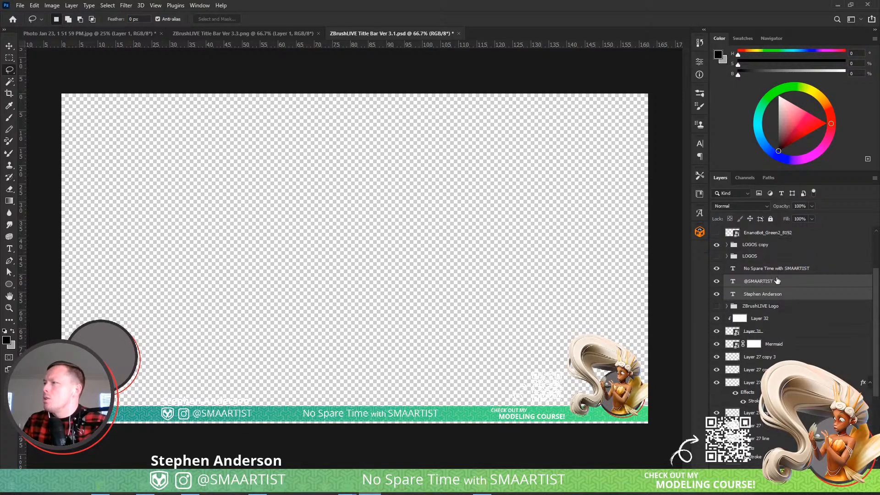
left_click(763, 247, "ctrl")
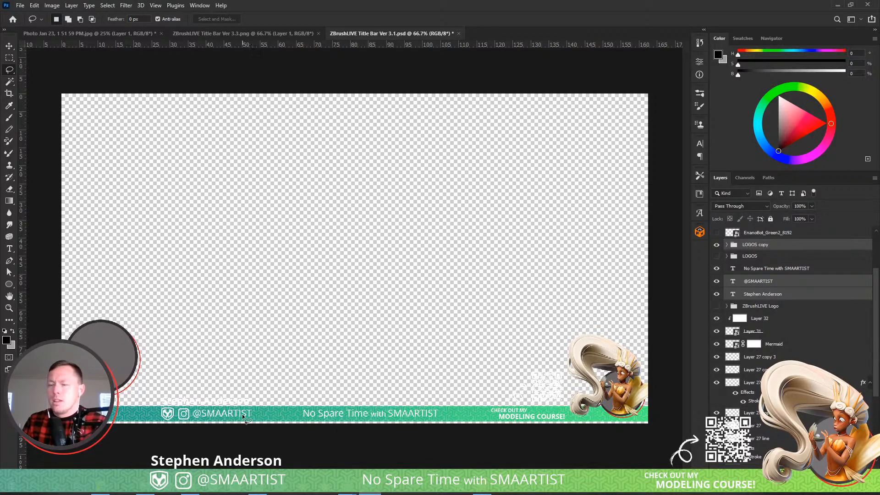
key("v")
left_click_drag(242, 414, 214, 414)
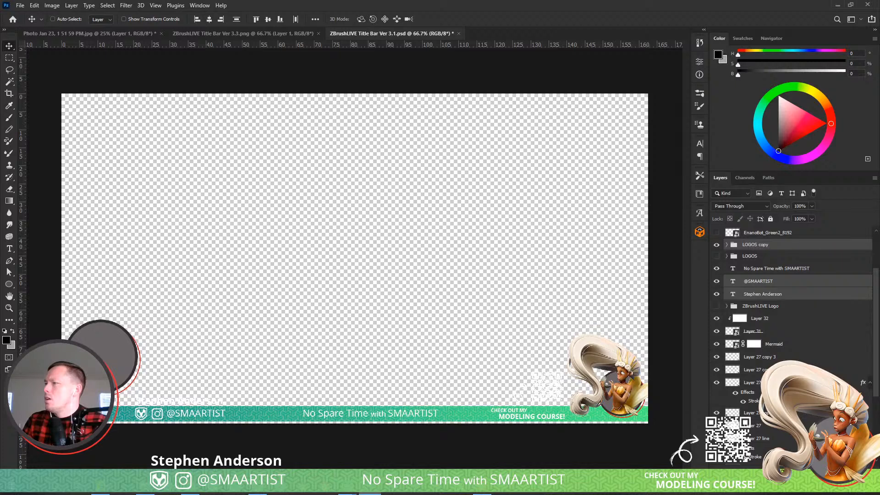
left_click(793, 272)
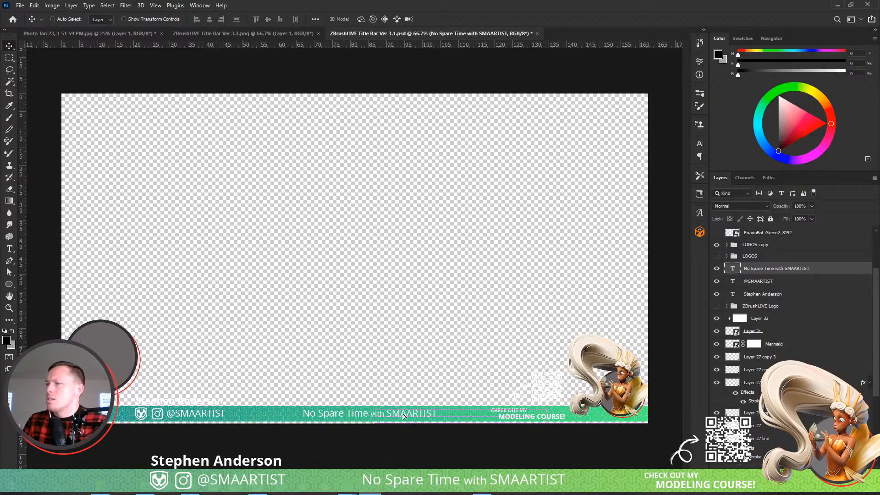
left_click_drag(403, 414, 388, 415)
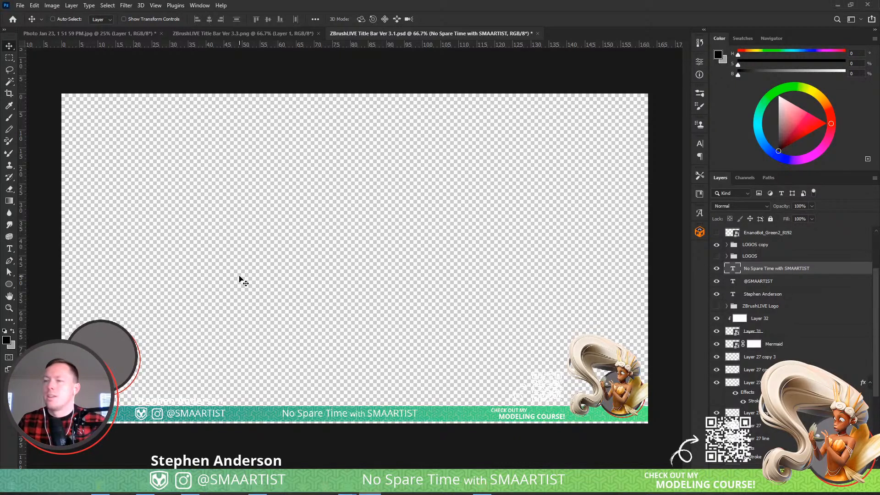
key("ctrl+shift+alt+n")
key("ctrl+v")
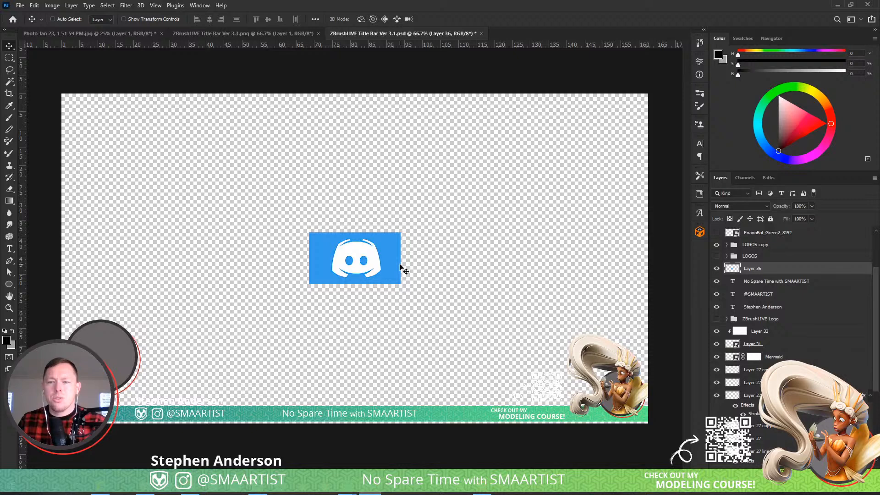
key("alt+Tab")
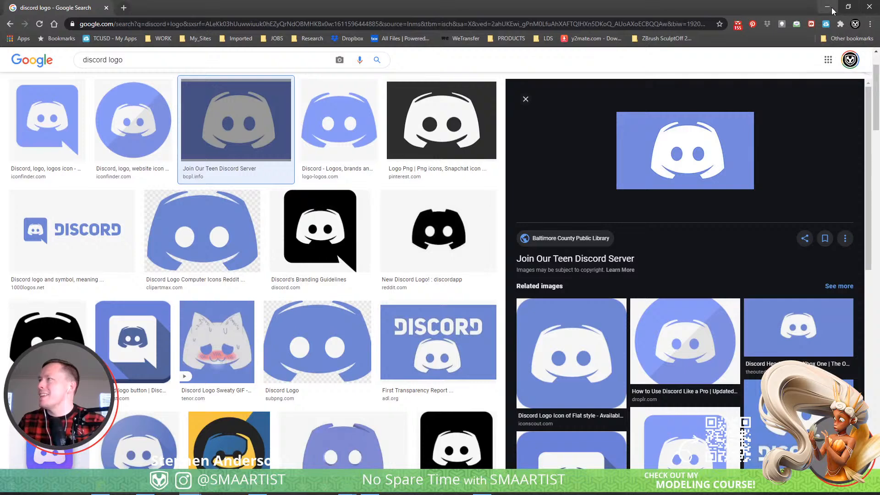
key("alt+Tab")
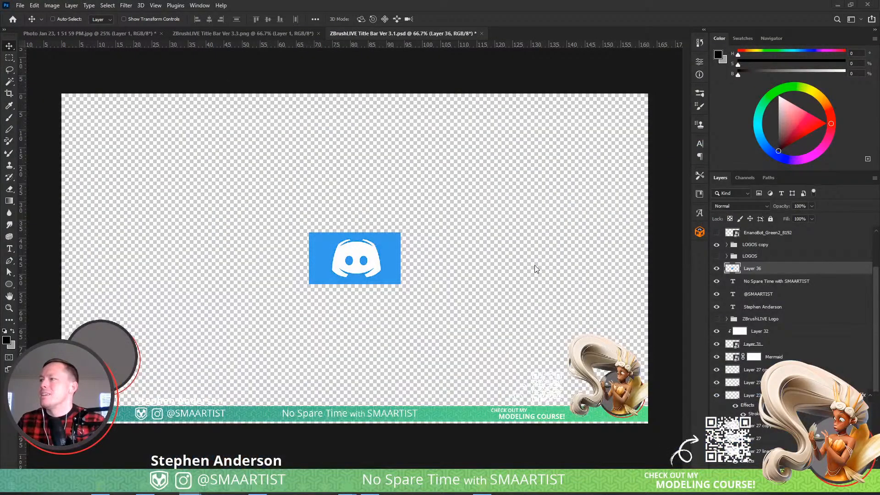
key("Delete")
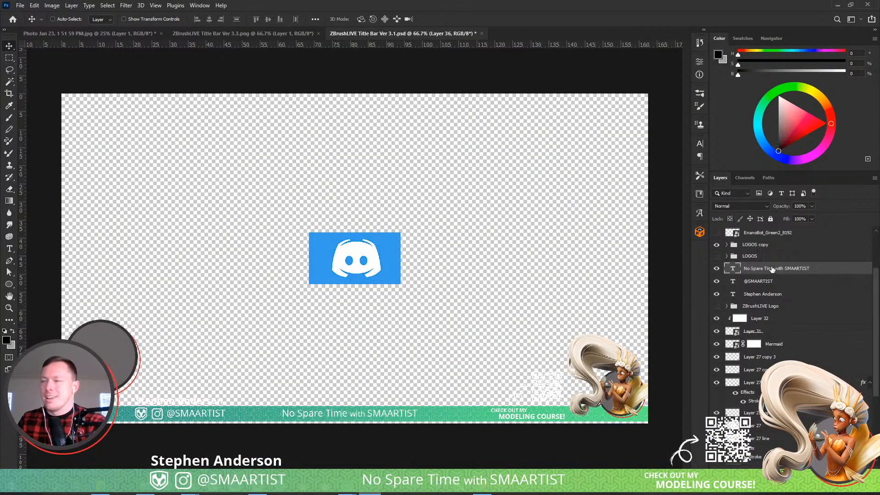
- Convert the title bar document's color depth to 16 Bits/Channel
left_click(54, 5)
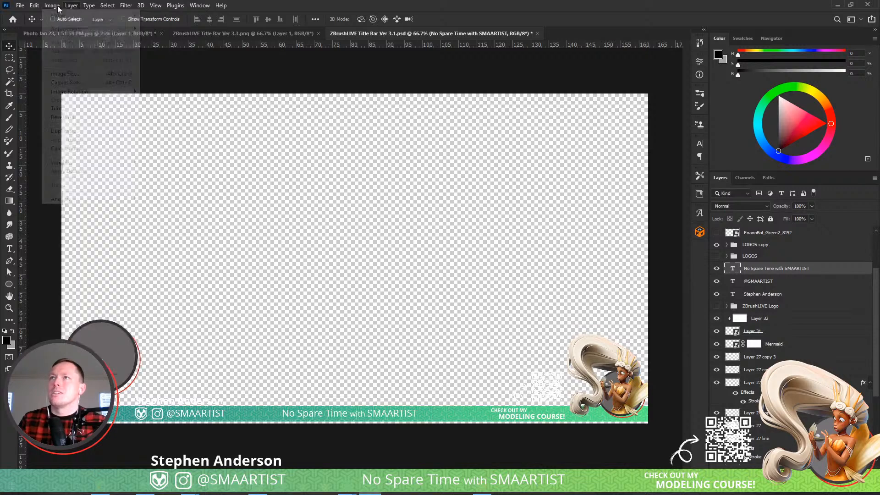
mouse_move(62, 15)
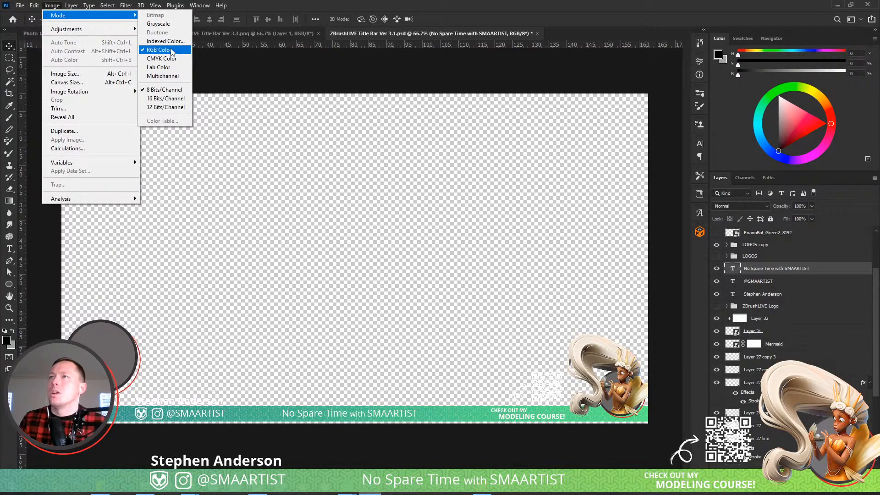
left_click(174, 102)
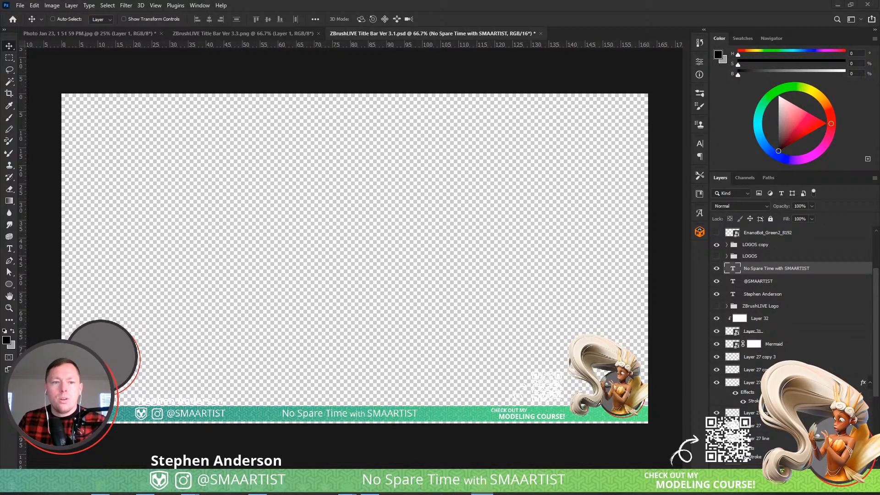
- Copy the Discord logo from the browser's image results, paste it into the title bar document and move it left of the canvas center
left_click_drag(0, 126, 435, 1)
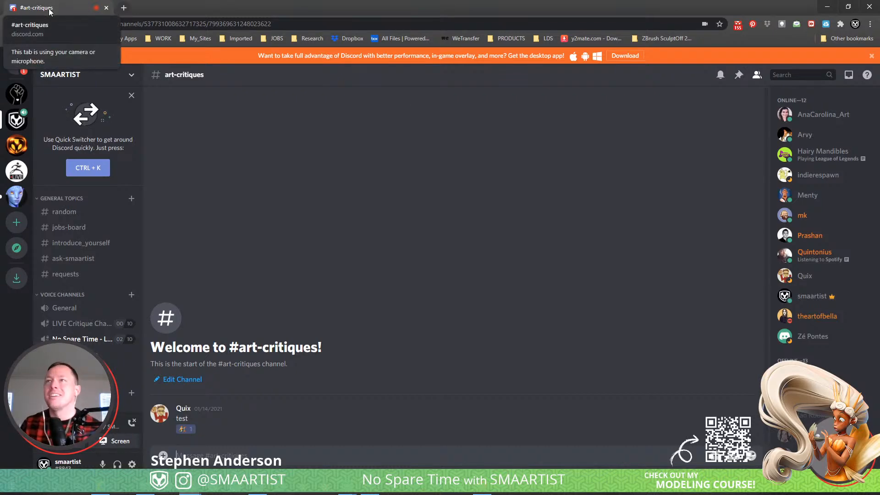
left_click_drag(51, 13, 0, 38)
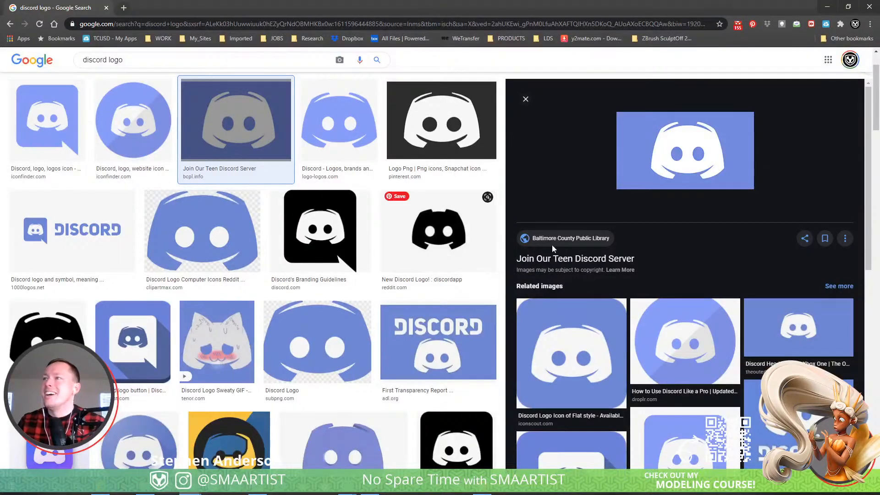
right_click(686, 155)
left_click(727, 263)
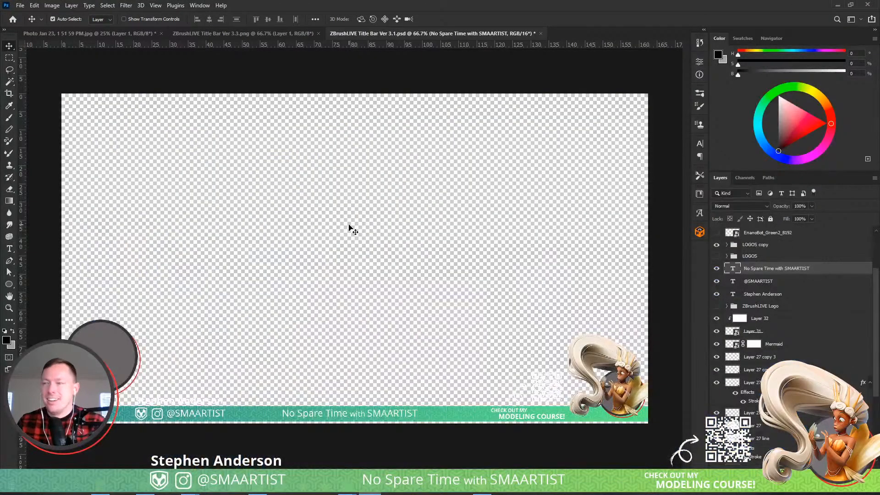
key("ctrl+v")
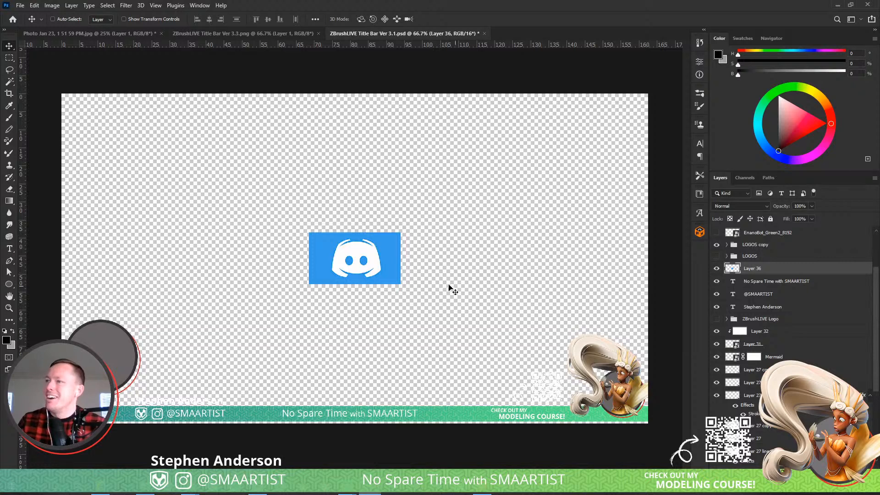
left_click_drag(375, 275, 302, 275)
- Isolate the white Discord logo from its blue background using a Magic Wand selection turned into a layer mask, and apply the mask
key("w")
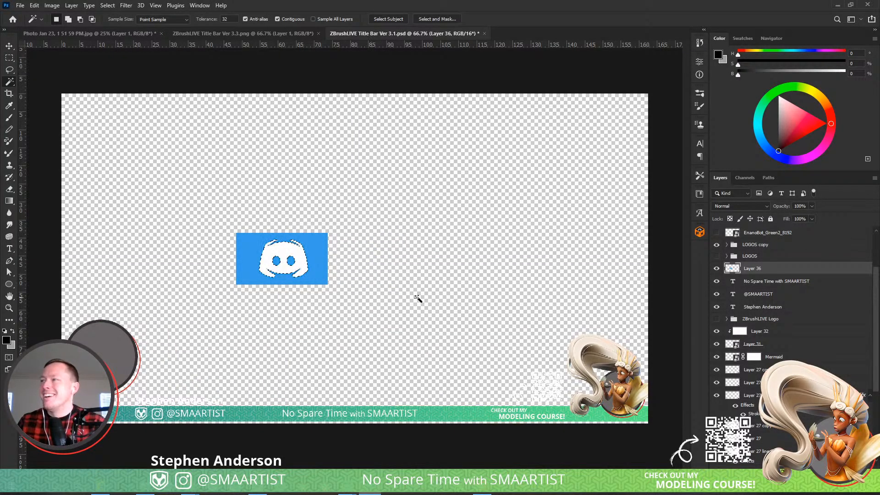
left_click(783, 472)
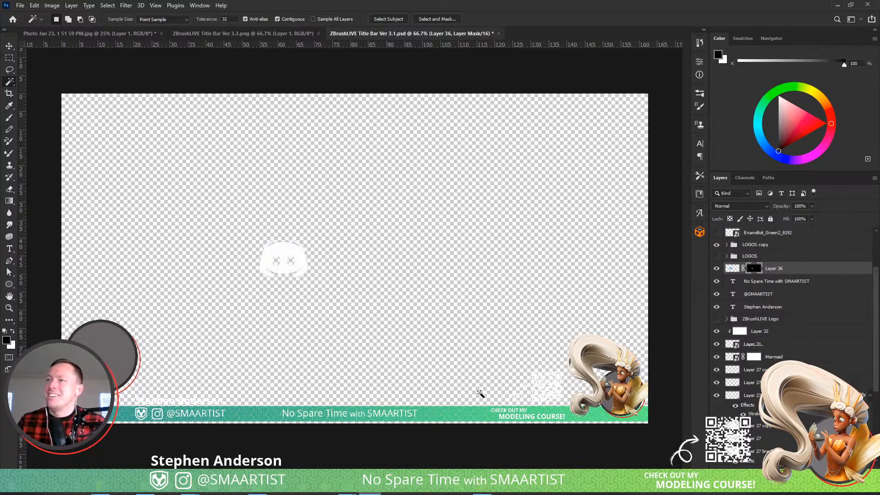
right_click(756, 270)
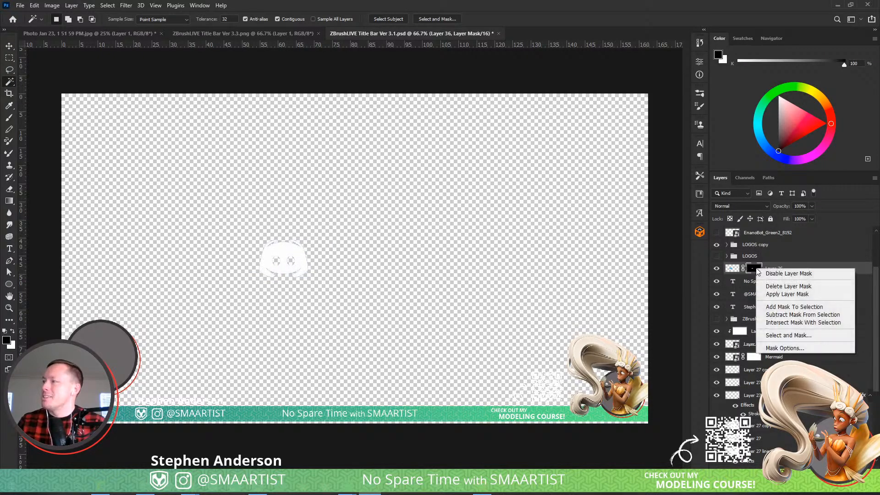
left_click(787, 295)
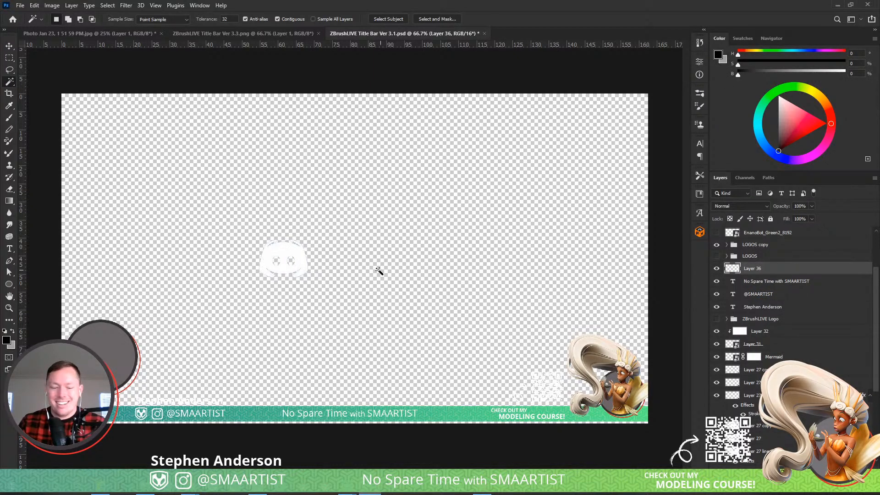
- Sample the Discord logo's white, lock its layer's transparent pixels and fill the logo with solid white
key("b")
left_click(300, 258, "alt")
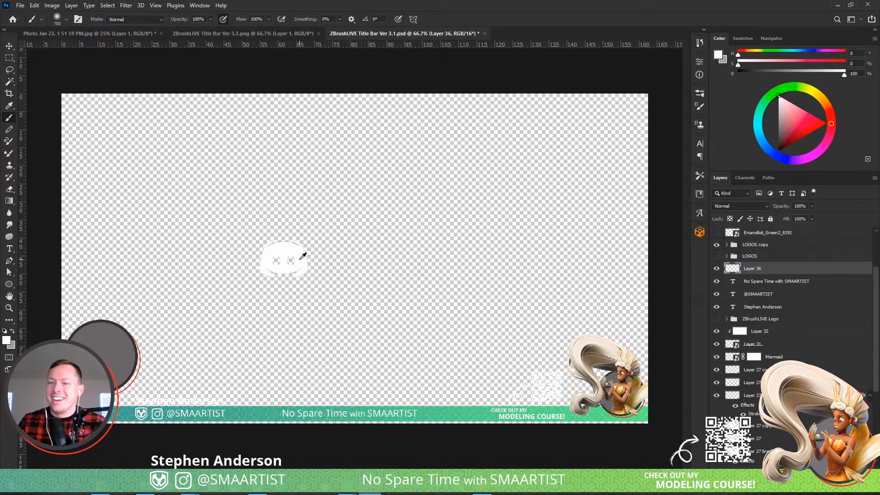
key("alt+BackSpace")
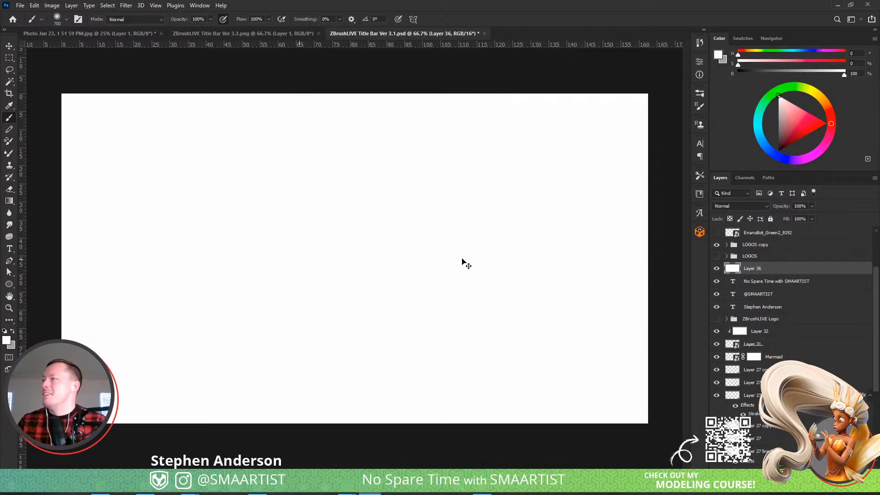
key("ctrl+z")
key("slash")
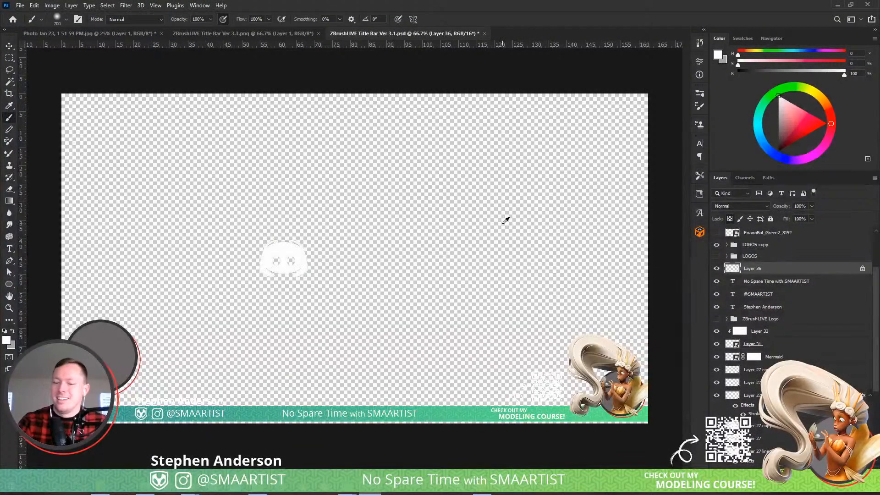
- Move the Discord logo to the canvas's lower-left corner just above the banner and scale it to about 61%
key("v")
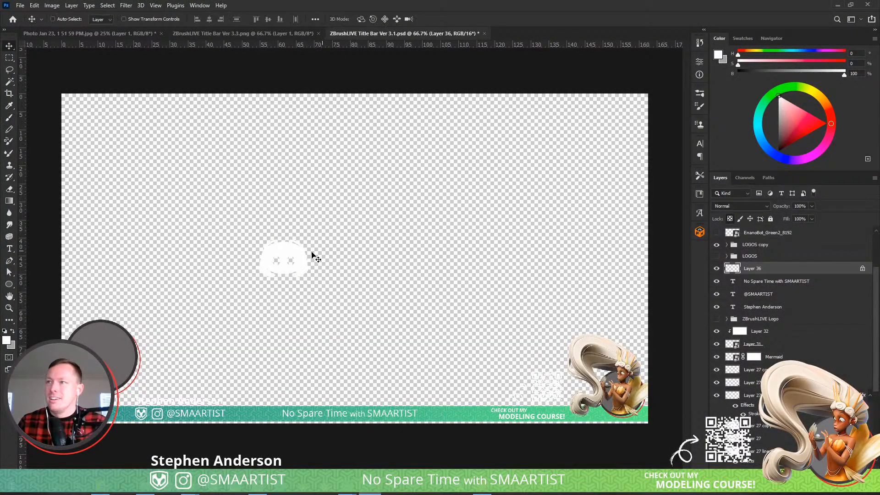
mouse_move(312, 255)
left_mouse_down()
mouse_move(206, 312)
mouse_move(135, 385)
mouse_move(264, 339)
mouse_move(115, 348)
mouse_move(114, 367)
mouse_move(104, 358)
mouse_move(88, 401)
left_mouse_up()
key("ctrl+t")
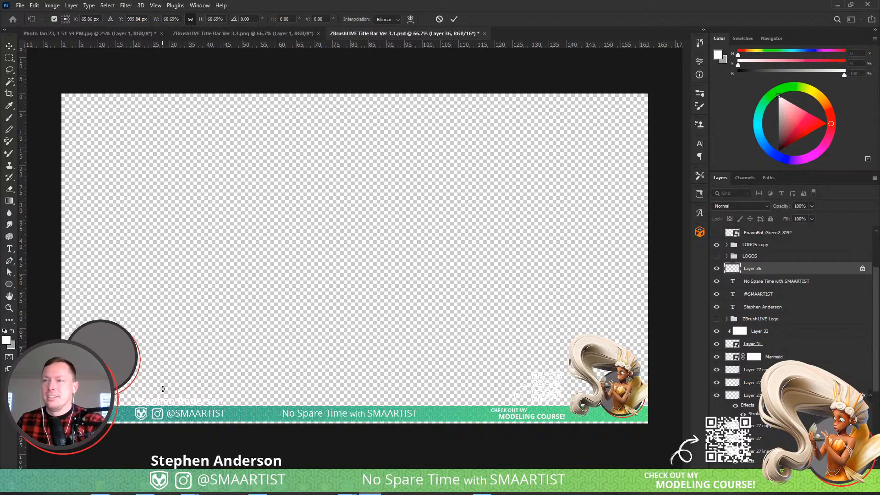
key("Return")
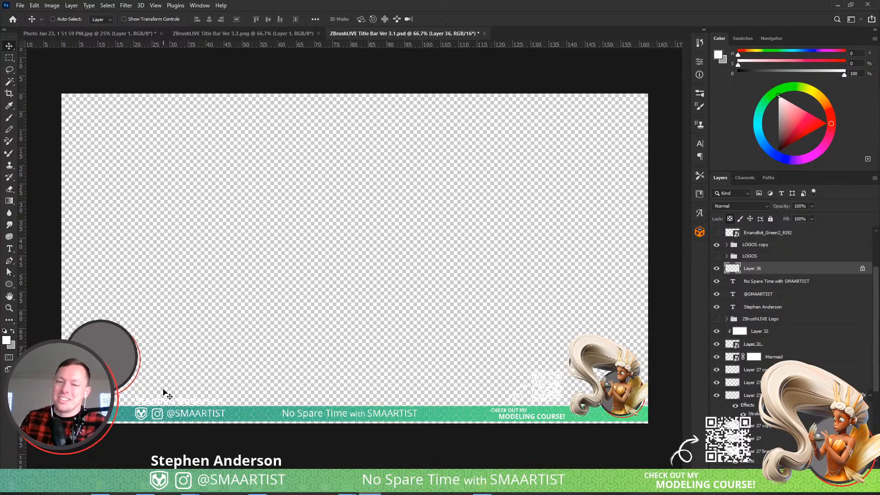
- Add left-aligned white text reading "Patreon members join me on DISCORD!" at the left end of the banner
key("t")
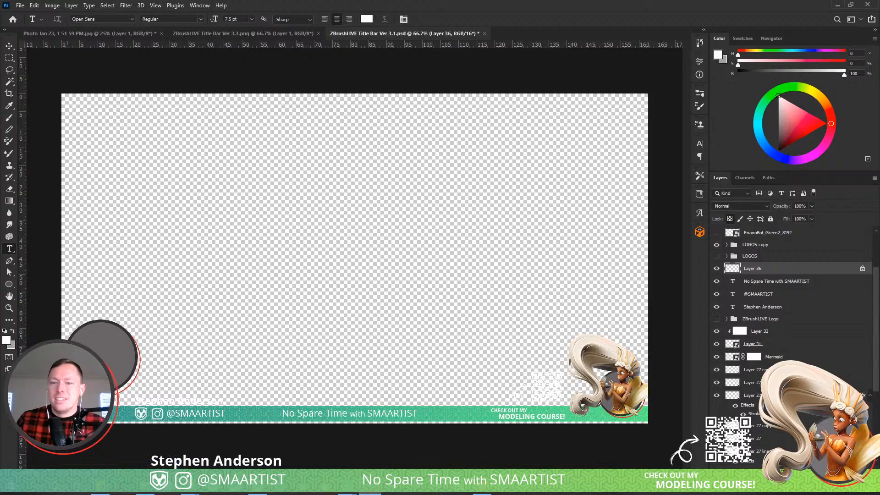
left_click(67, 398)
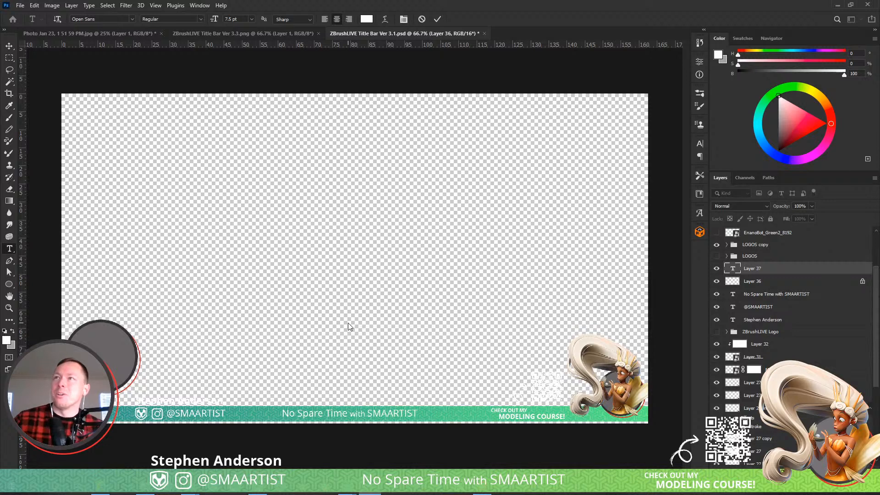
left_click(324, 19)
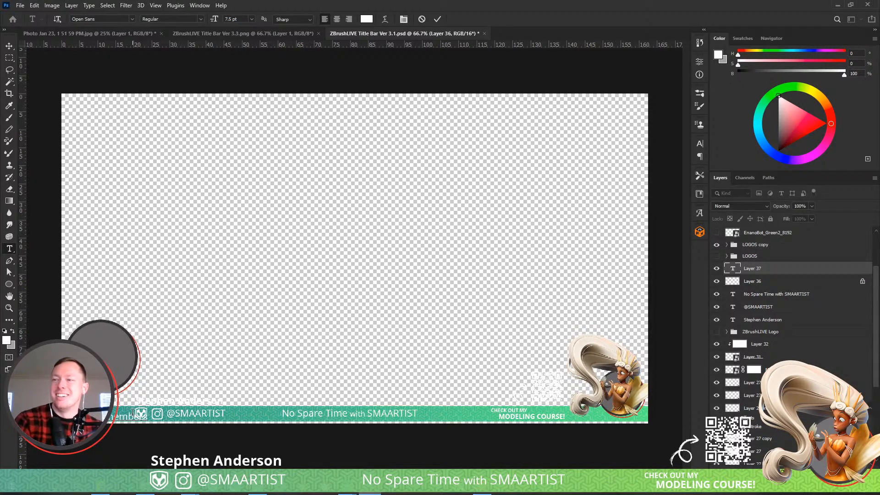
type("join my")
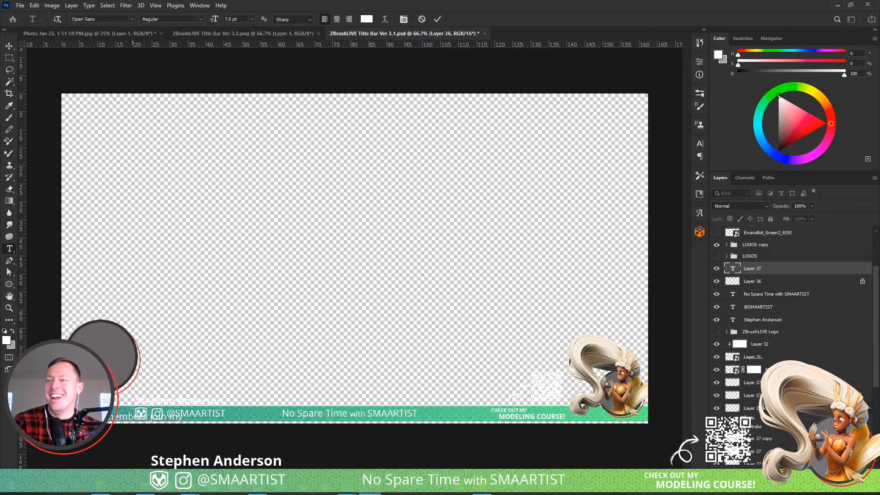
key("BackSpace")
type("e")
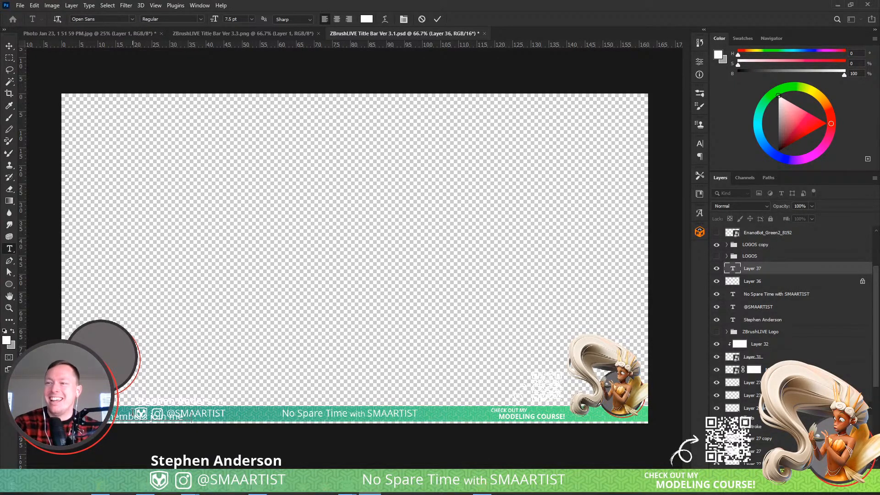
type("on D")
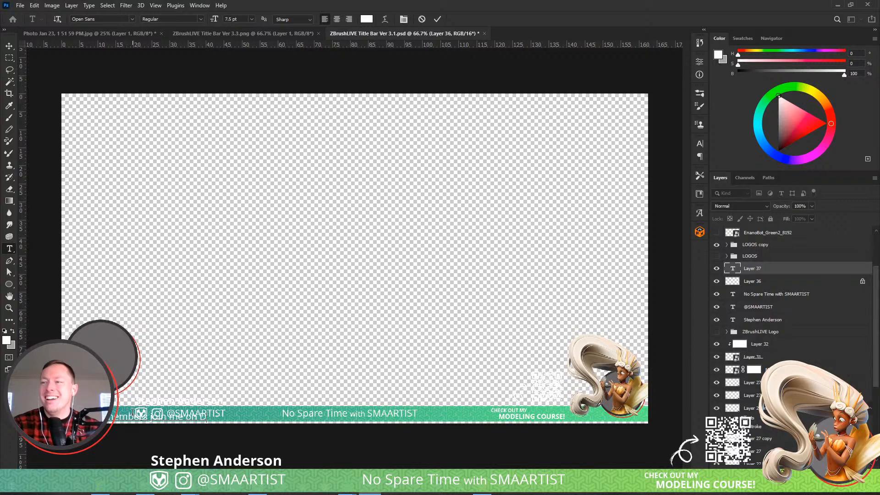
type("ISCROD")
key("BackSpace")
key("BackSpace")
key("BackSpace")
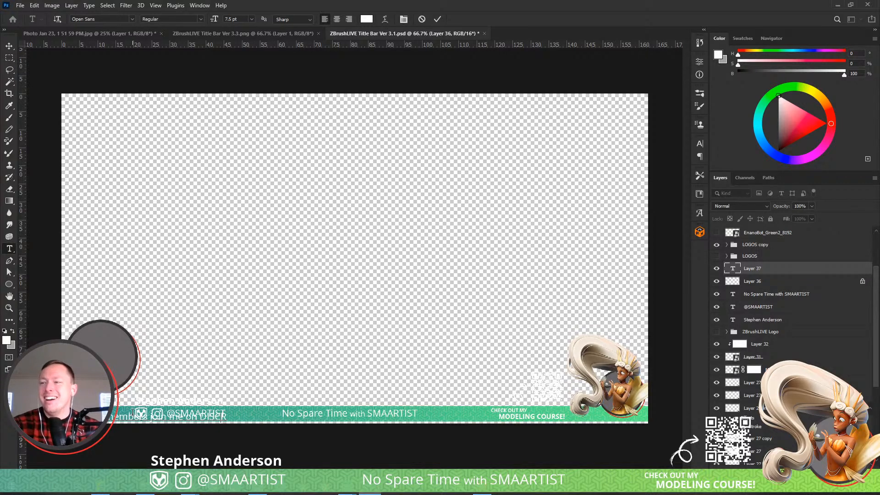
type("ORD!")
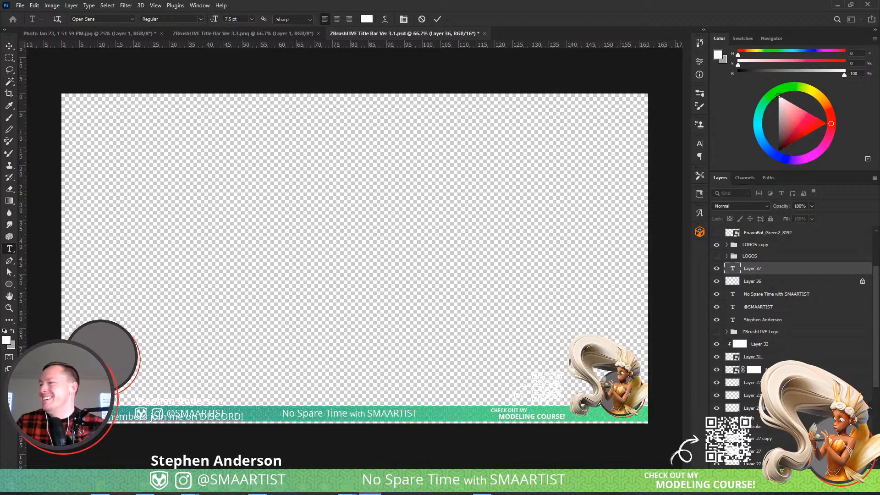
- Move the presenter name, social handle and LOGOS copy group together upward, clear of the new banner text
left_click(769, 308)
left_click(781, 319, "shift")
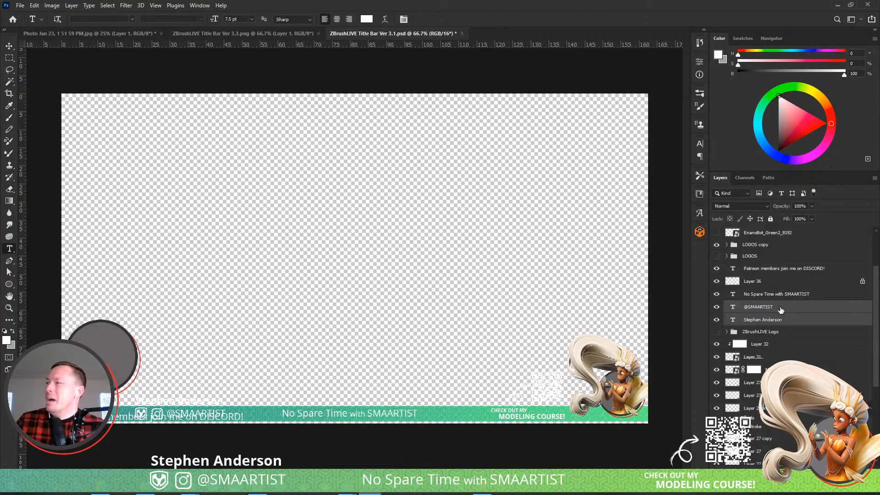
left_click(761, 246, "ctrl")
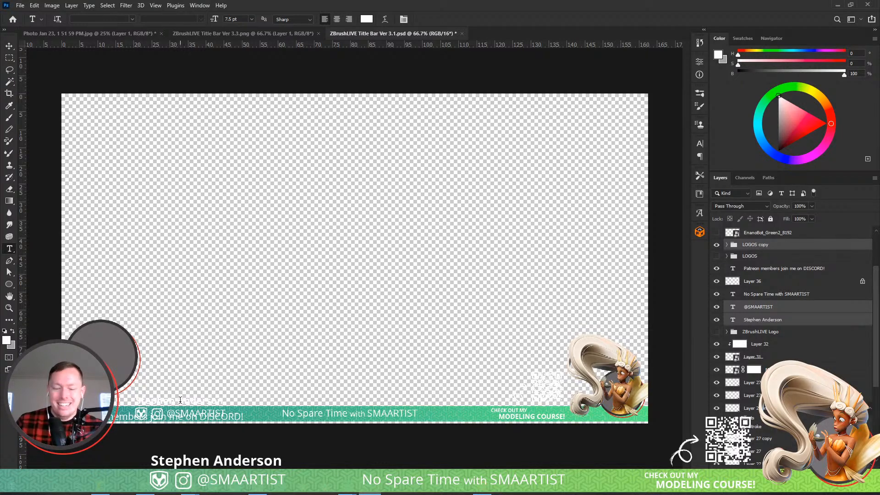
key("v")
left_click_drag(181, 401, 183, 385)
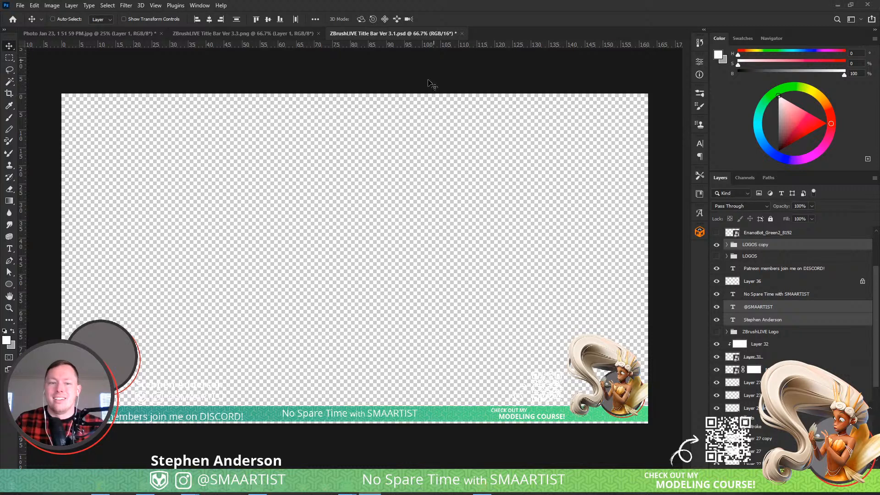
- Save a PNG copy named "ZBrushLIVE Title Bar Ver 3.4" with large file size and interlacing
key("ctrl+shift+s")
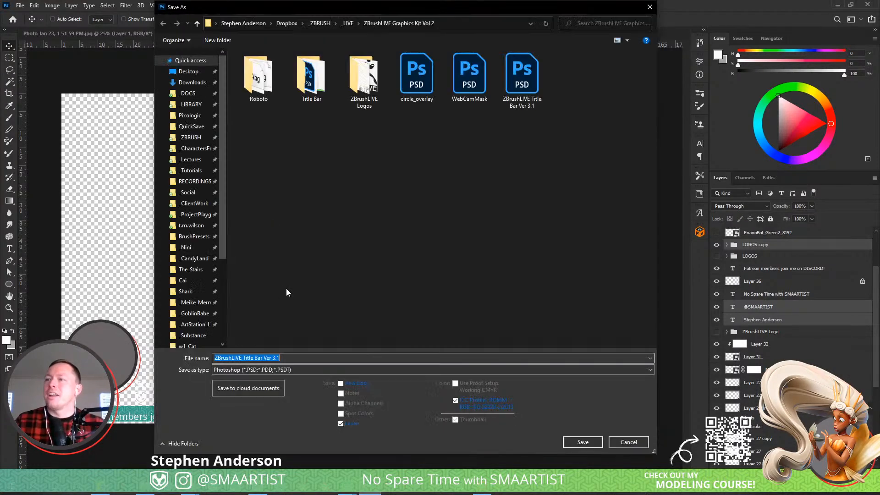
left_click(291, 369)
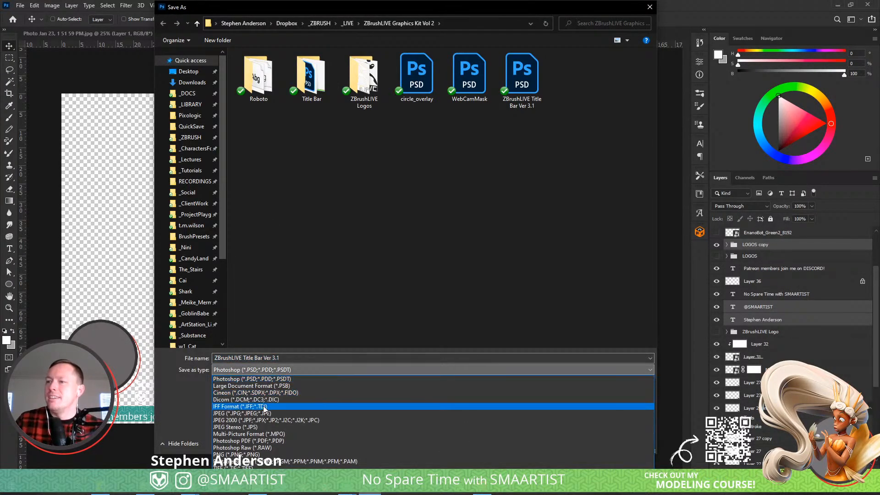
left_click(258, 454)
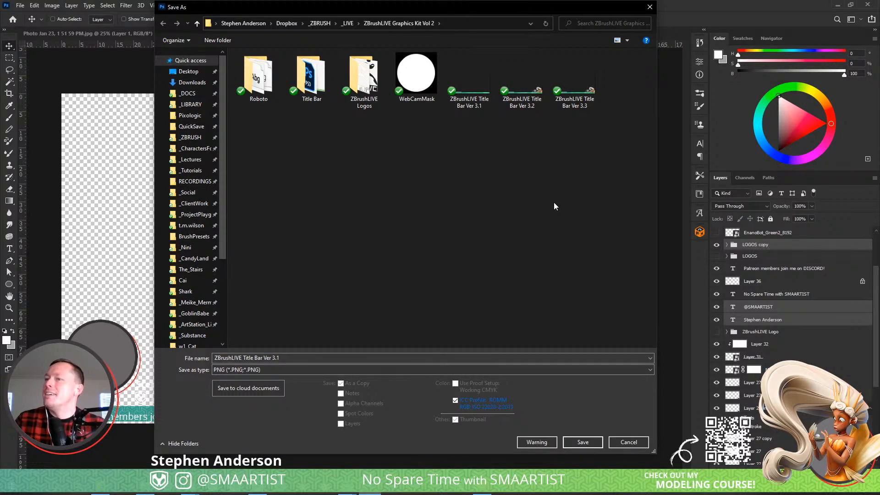
left_click(579, 104)
left_click(296, 358)
left_click(297, 361)
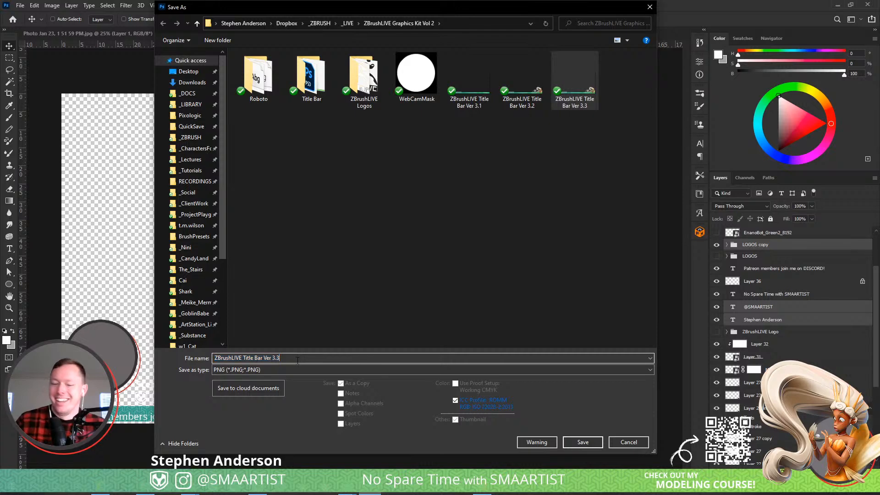
key("BackSpace")
type("4")
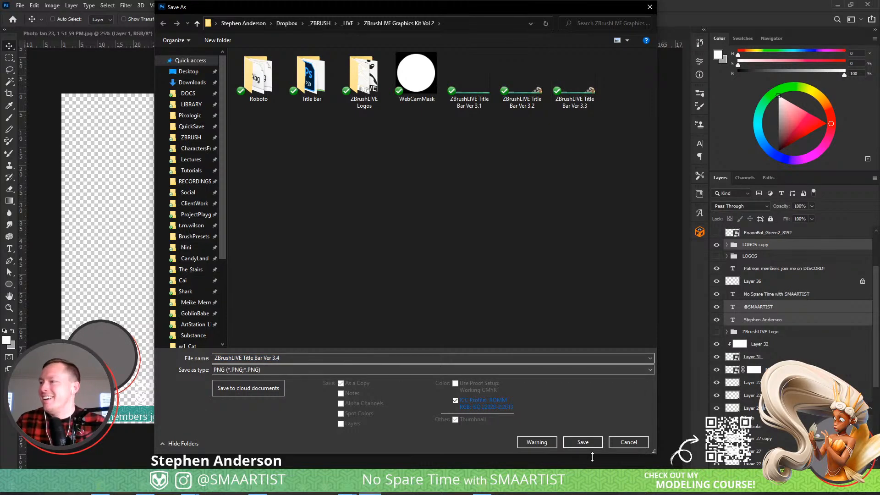
left_click(587, 444)
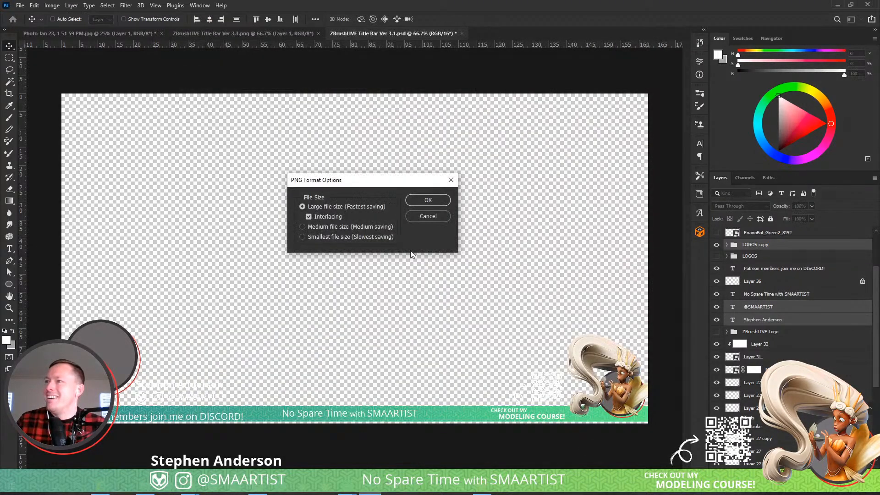
left_click(428, 200)
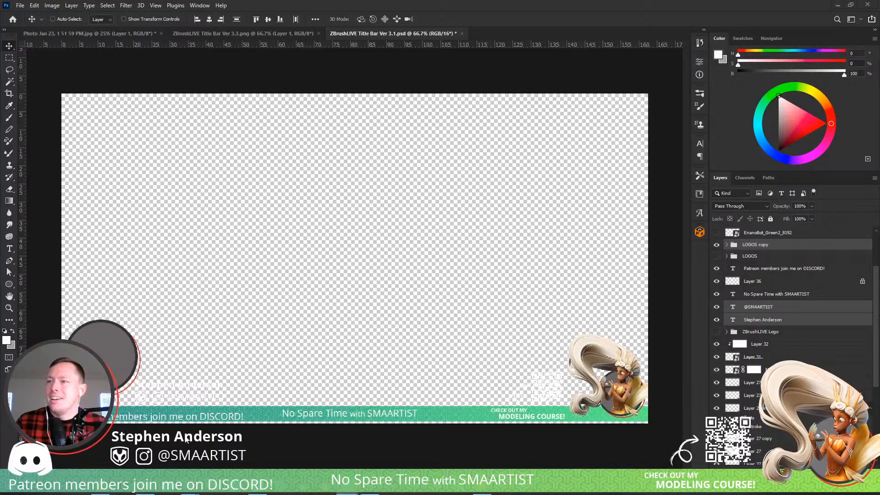
- Nudge the Patreon members text slightly up within the banner and scale it to about 88%
left_click(805, 269)
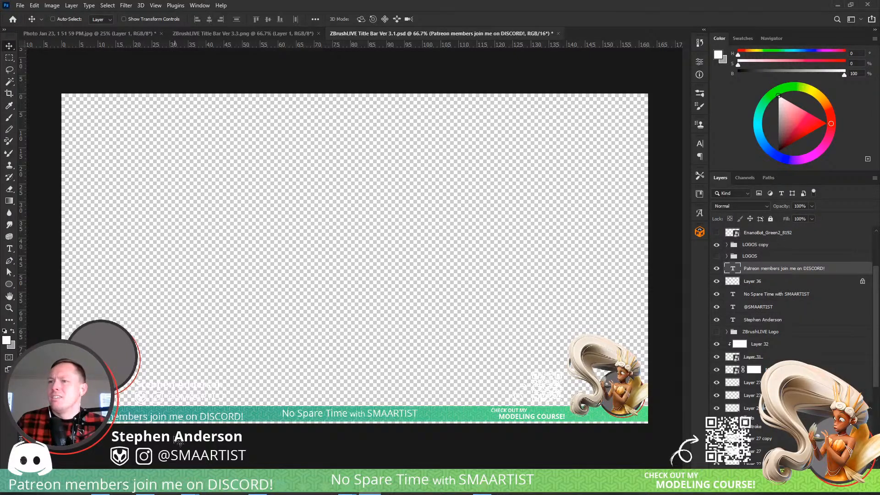
left_click_drag(165, 418, 164, 415)
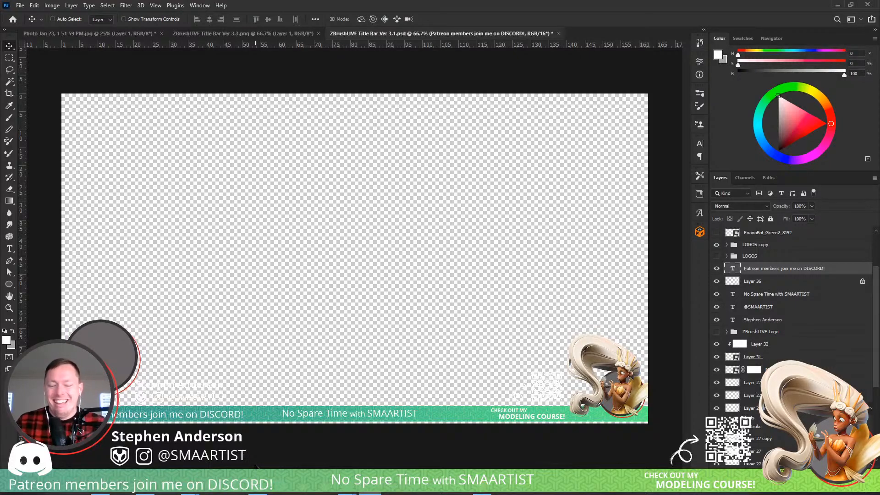
key("ctrl")
key("ctrl+t")
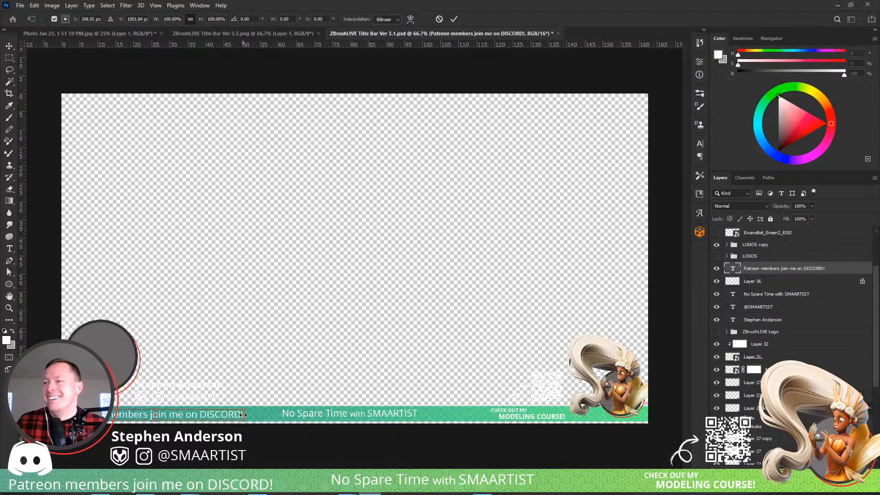
left_click_drag(243, 414, 243, 463)
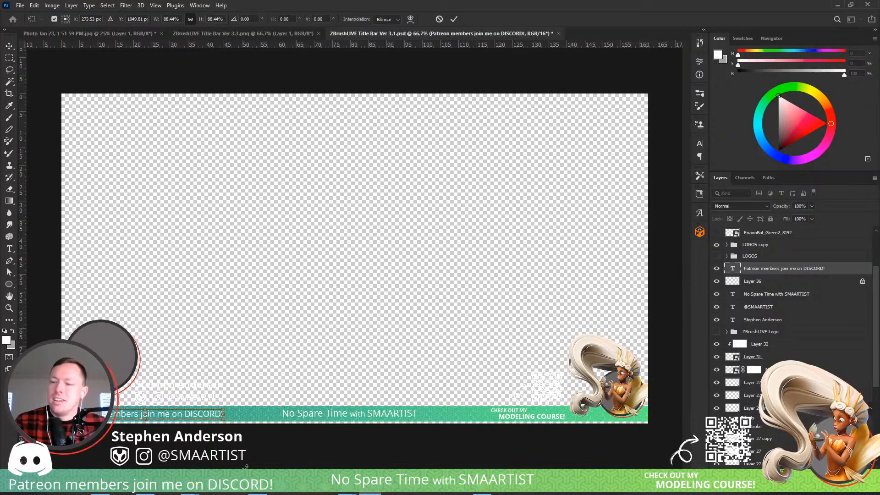
key("Return")
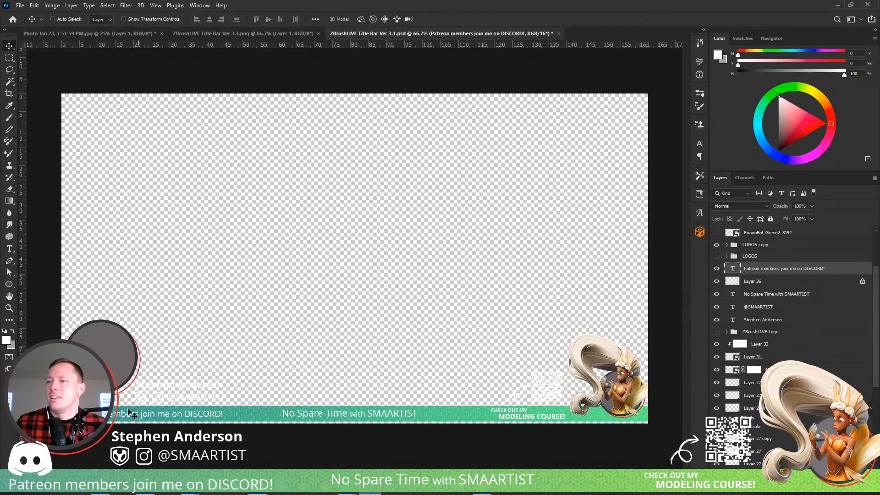
- Set the Patreon members text to All Caps, scale it to about 76% and shift it slightly right
left_click(700, 145)
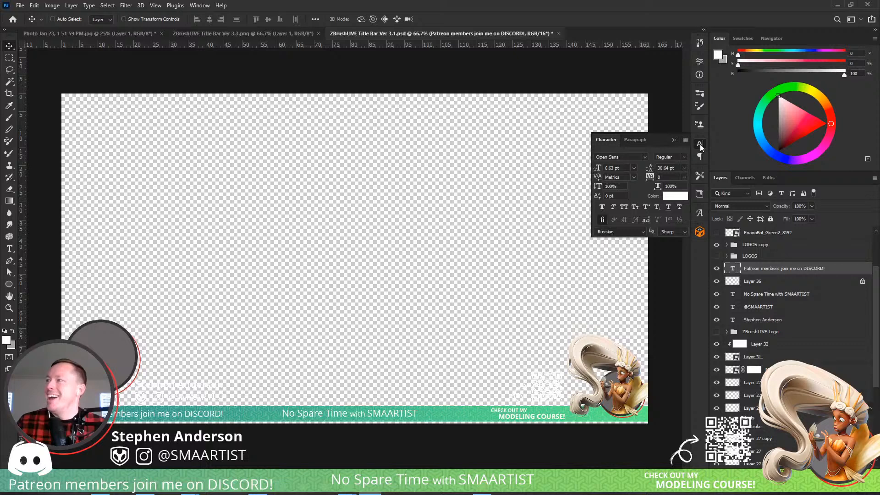
left_click(624, 211)
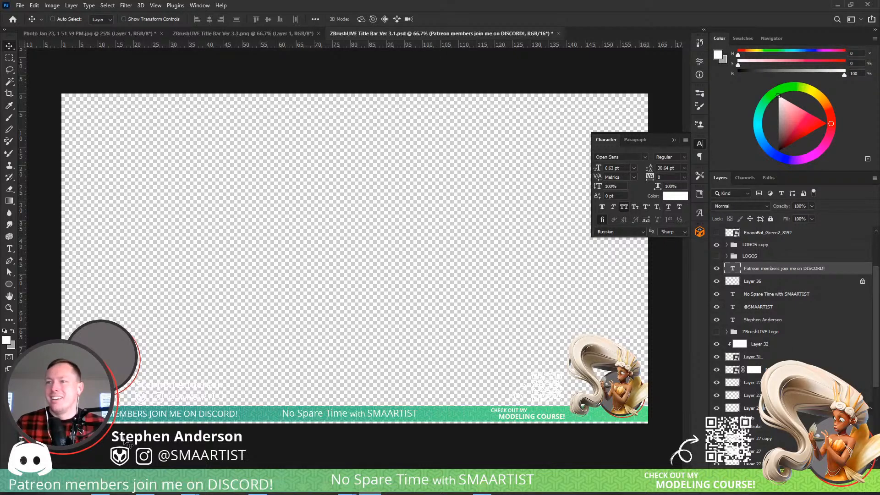
key("ctrl+t")
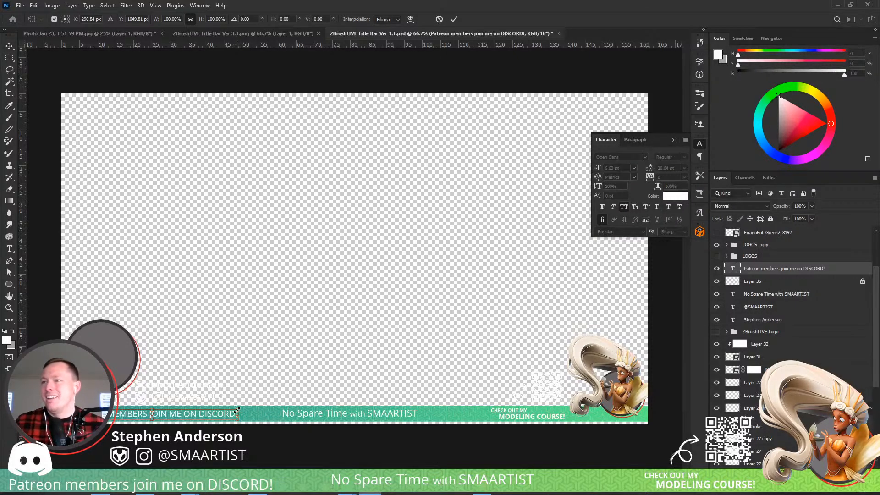
left_click_drag(238, 409, 208, 415)
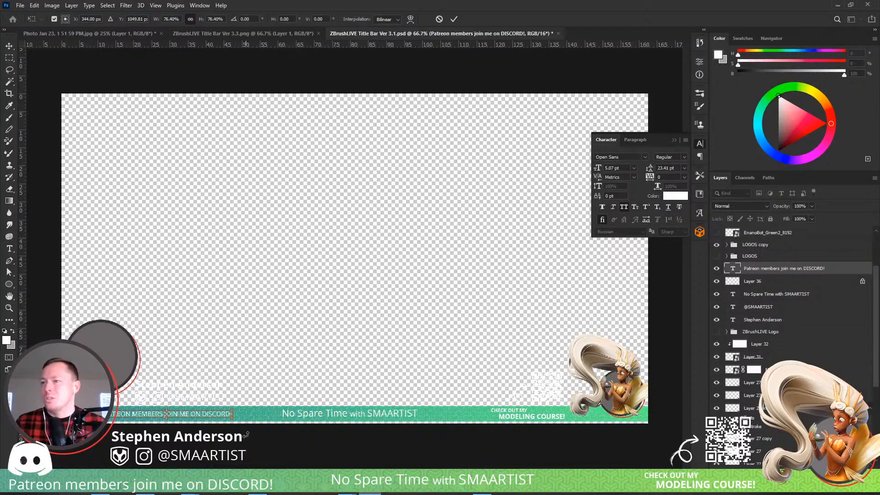
key("Return")
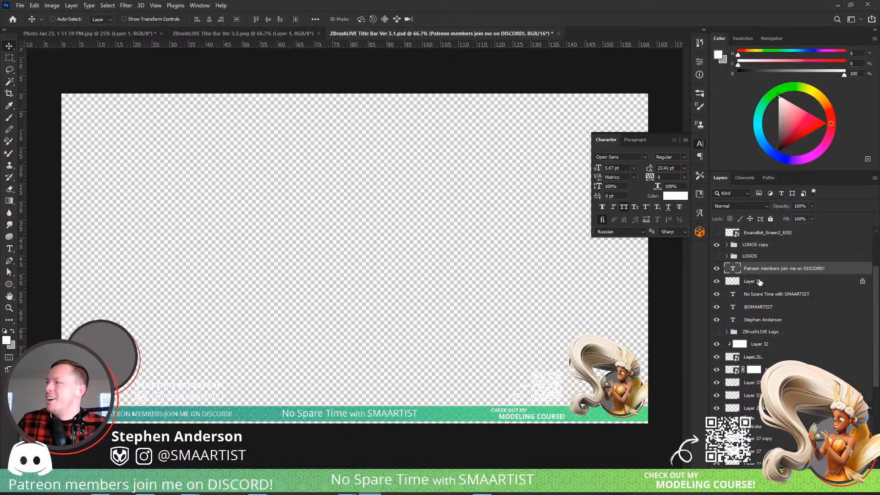
- Scale the Discord logo on Layer 36 to about 57% and move it down into the banner, beside the Patreon members text
left_click(723, 284)
left_click(717, 282)
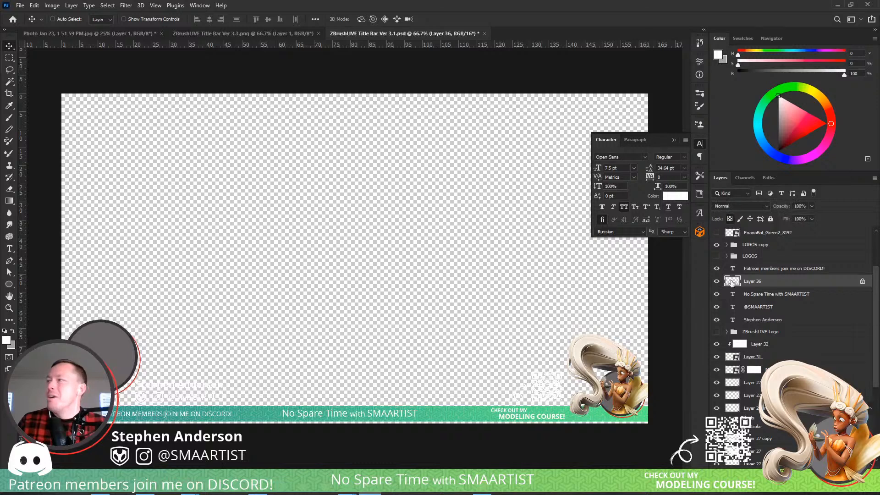
key("ctrl+t")
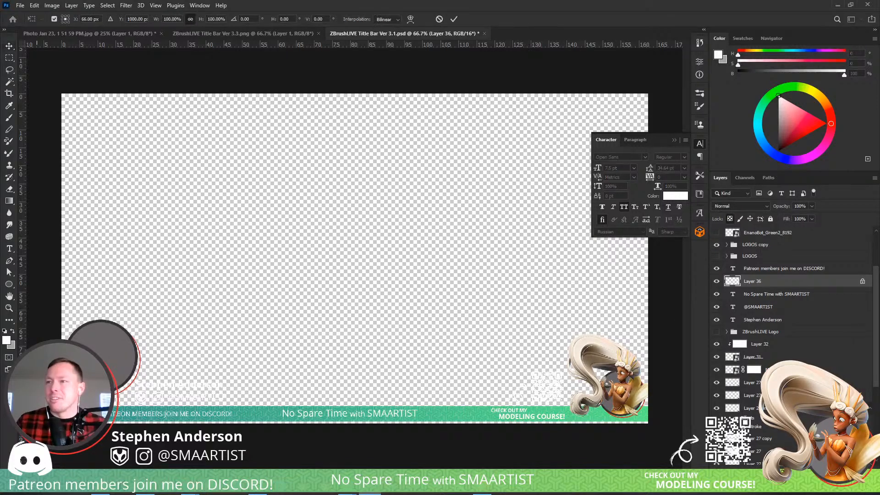
left_click_drag(67, 388, 79, 417)
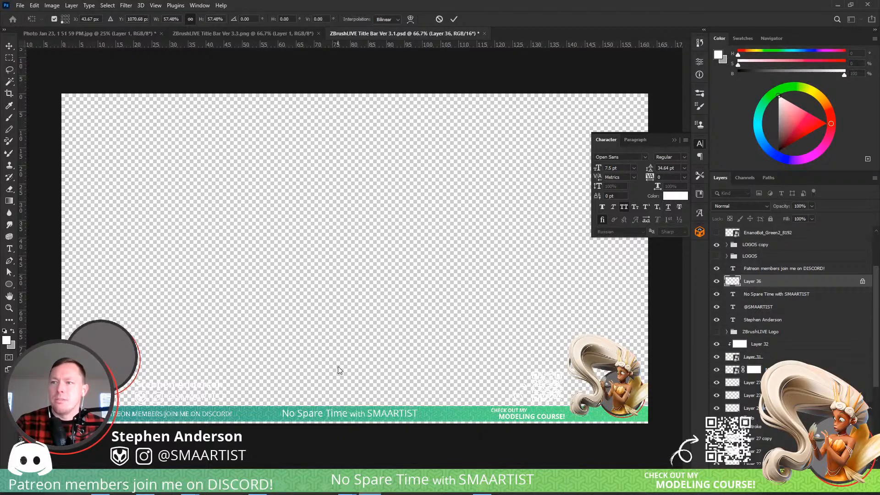
key("Return")
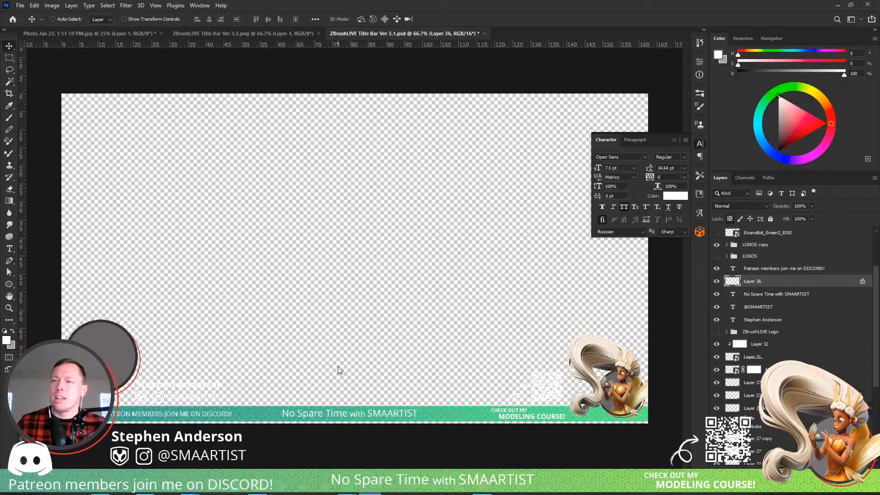
- Shift the Patreon members text slightly left toward the Discord logo and save the title bar document
left_click(767, 270)
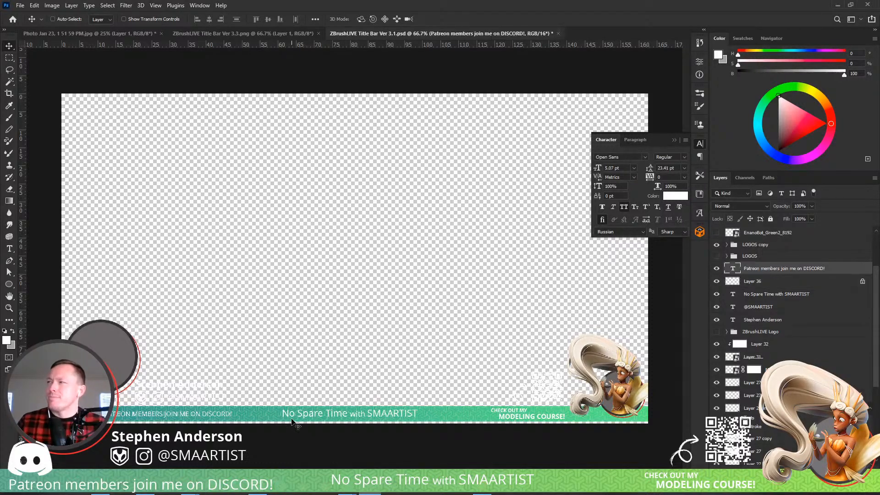
left_click_drag(155, 417, 148, 416)
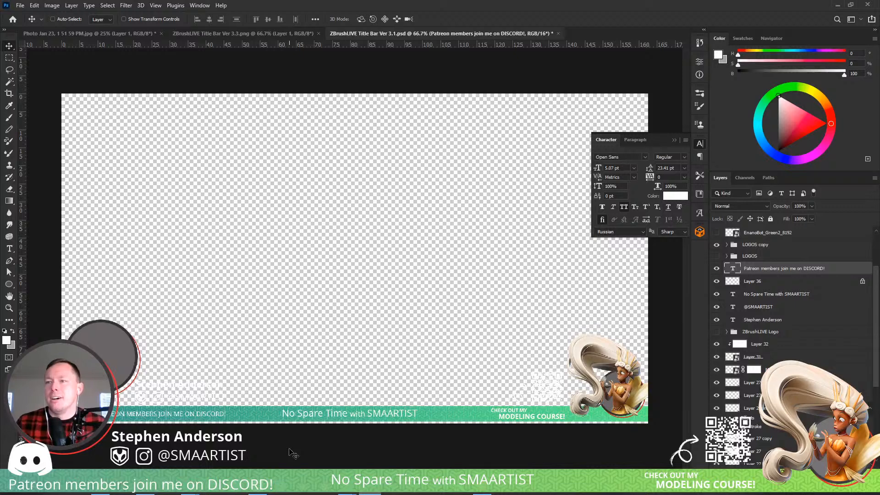
key("ctrl+s")
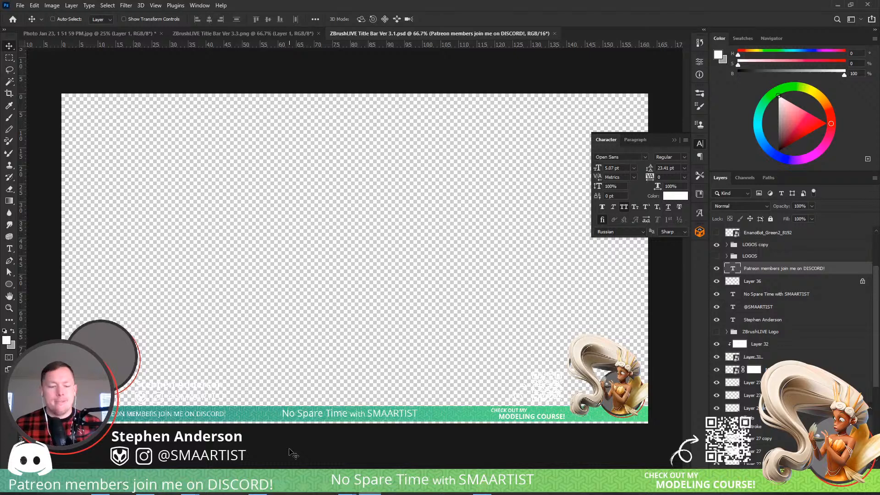
- Save a PNG copy over the existing "ZBrushLIVE Title Bar Ver 3.4", using large file size with interlacing
key("ctrl+shift+s")
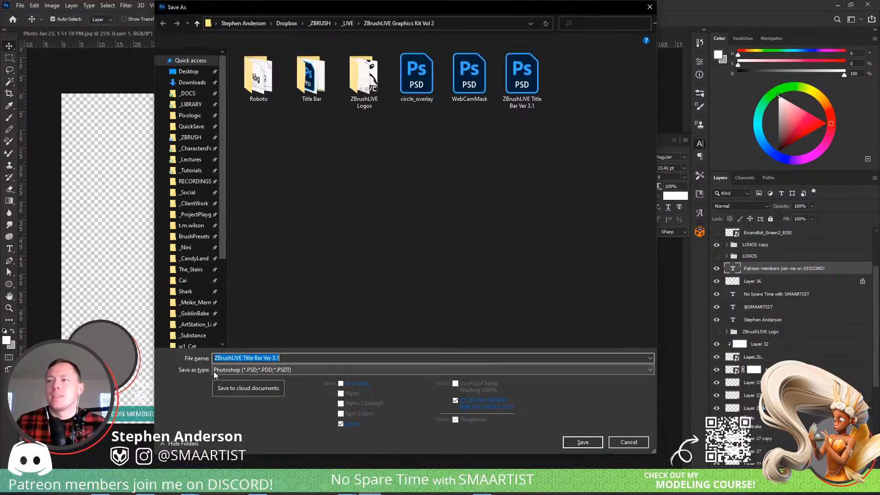
left_click(238, 371)
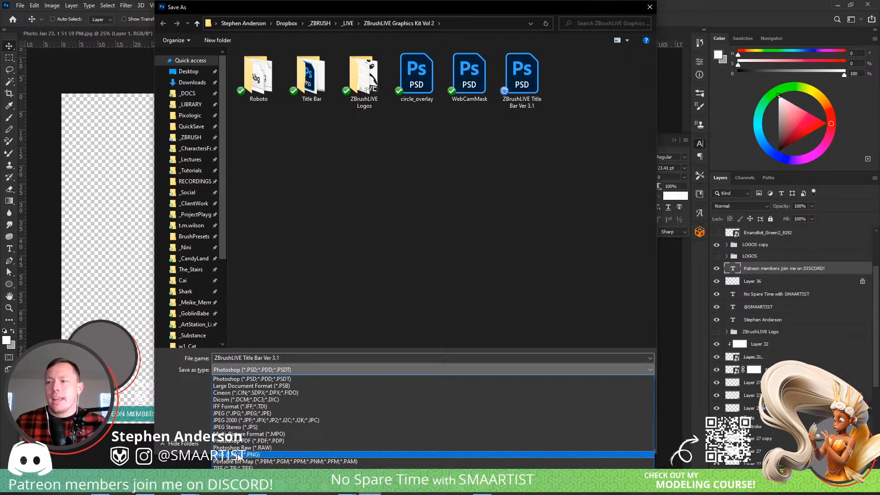
left_click(238, 455)
left_click(635, 107)
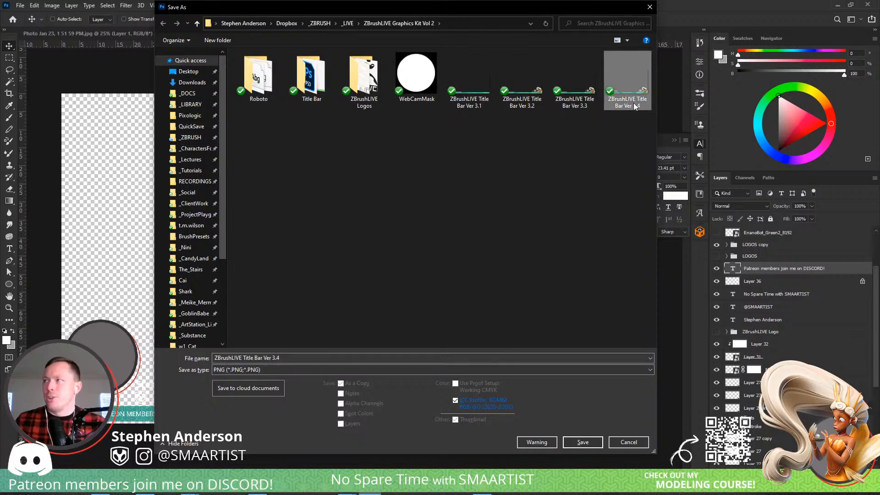
left_click(583, 442)
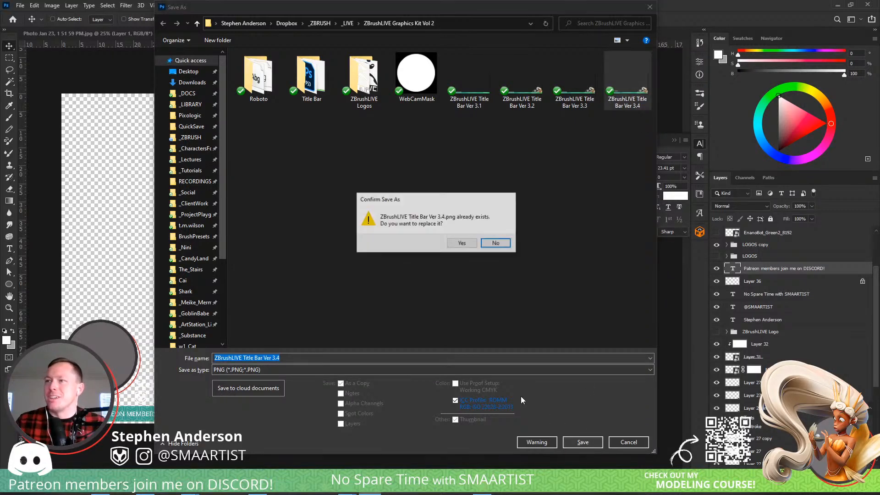
left_click(463, 244)
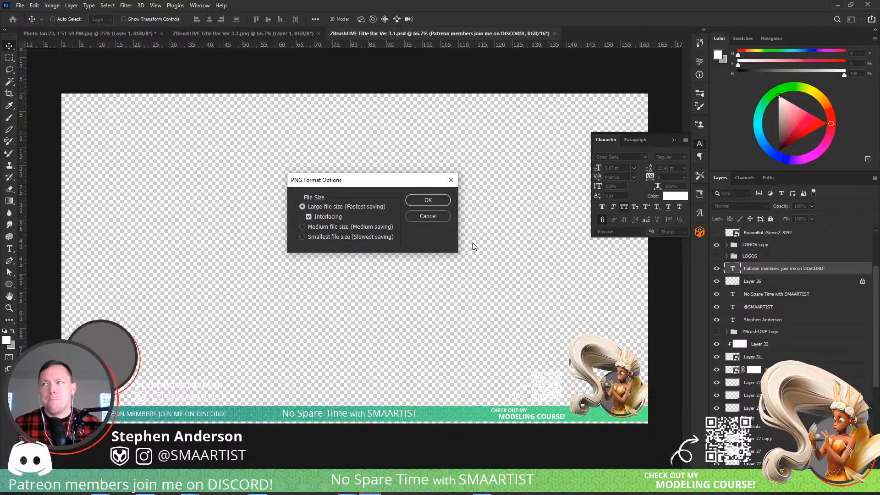
left_click(427, 201)
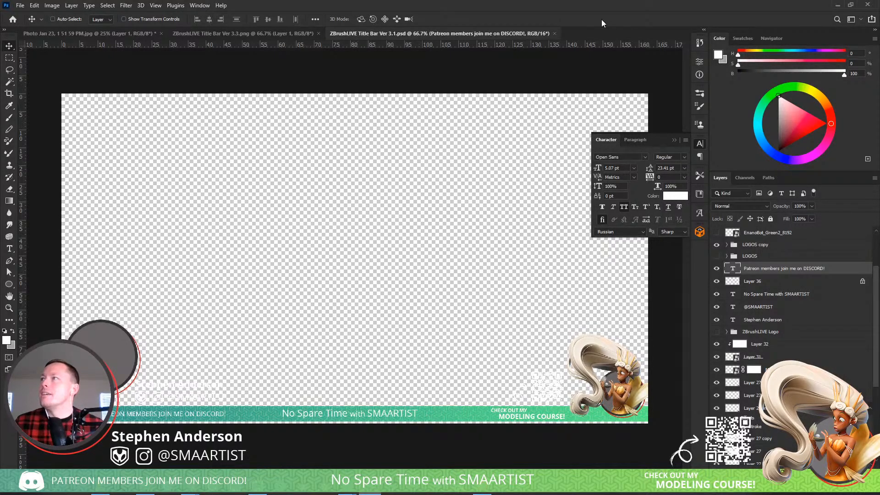
- Close the title bar PSD and the Ver 3.3 PNG documents, leaving only the character sketch photo open
left_click(555, 34)
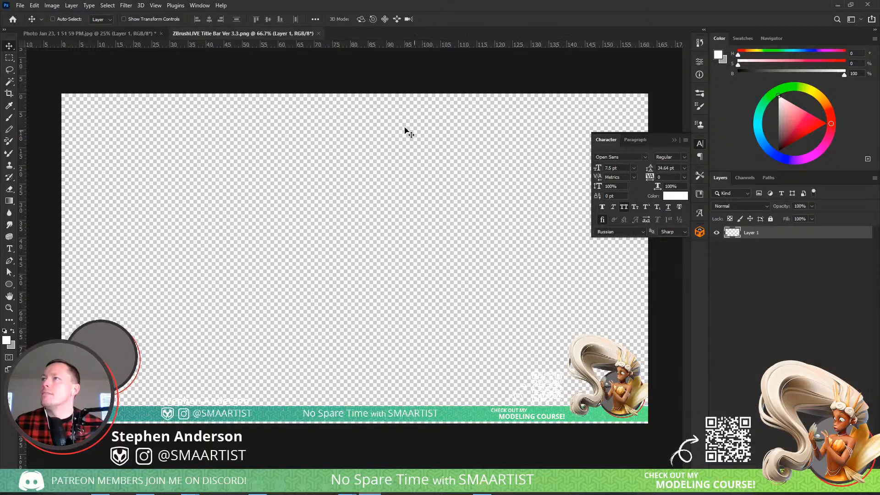
left_click(319, 34)
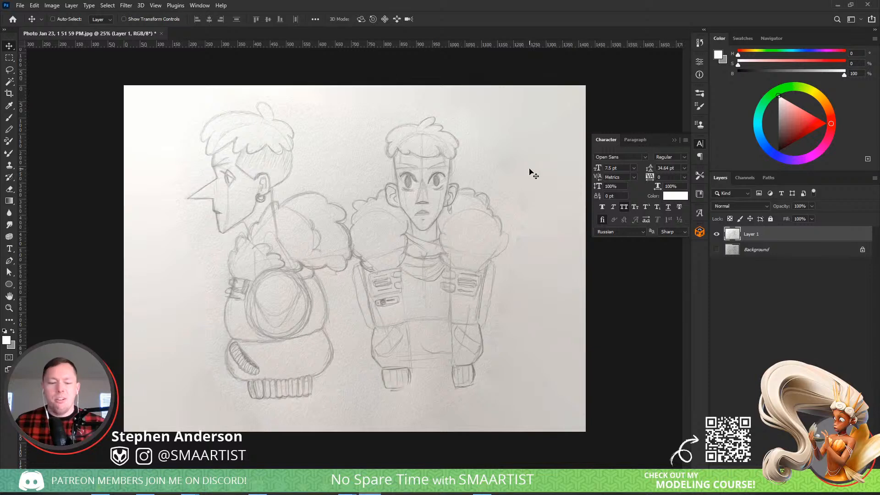
- Try Select Subject on the two sketched character views and clear the selection
key("w")
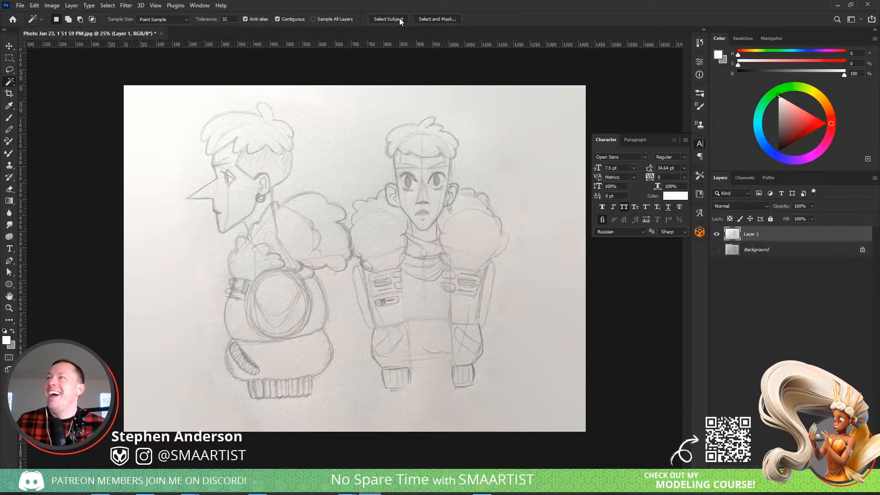
left_click(389, 19)
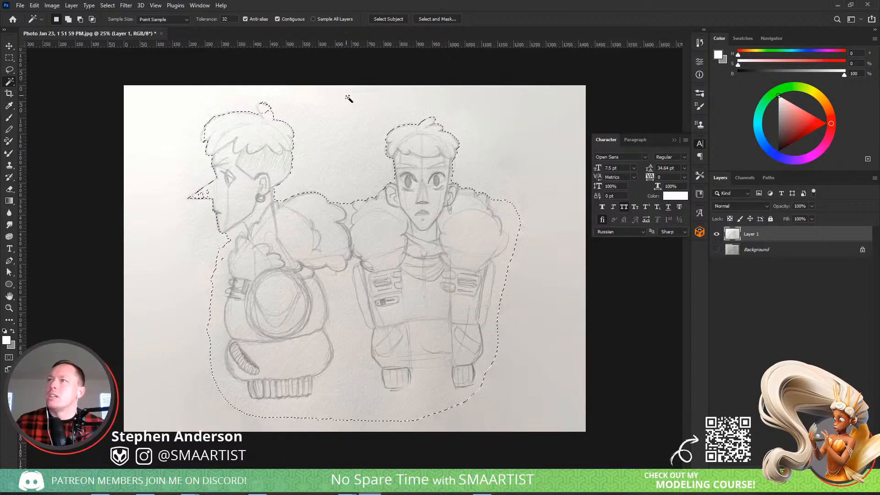
key("ctrl+d")
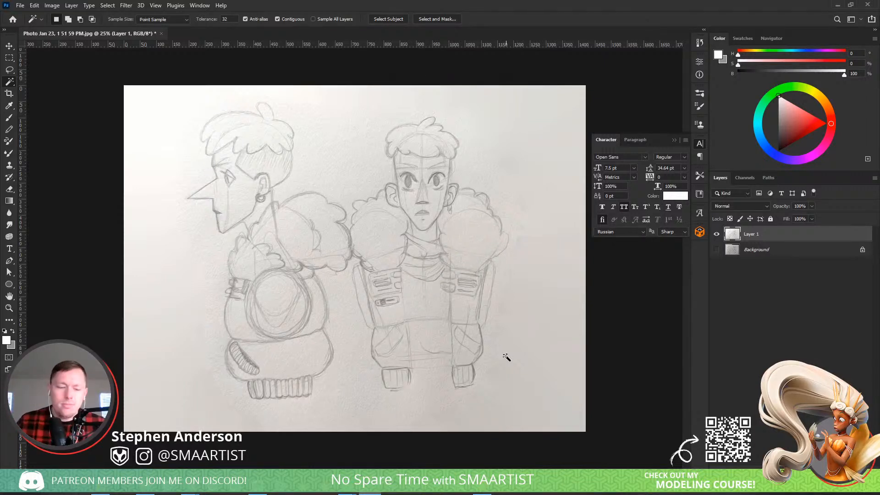
- Flatten the sketch photo, discarding the hidden layer, and save it as a JPEG at quality 12 Maximum, Baseline Standard
key("ctrl+shift+s")
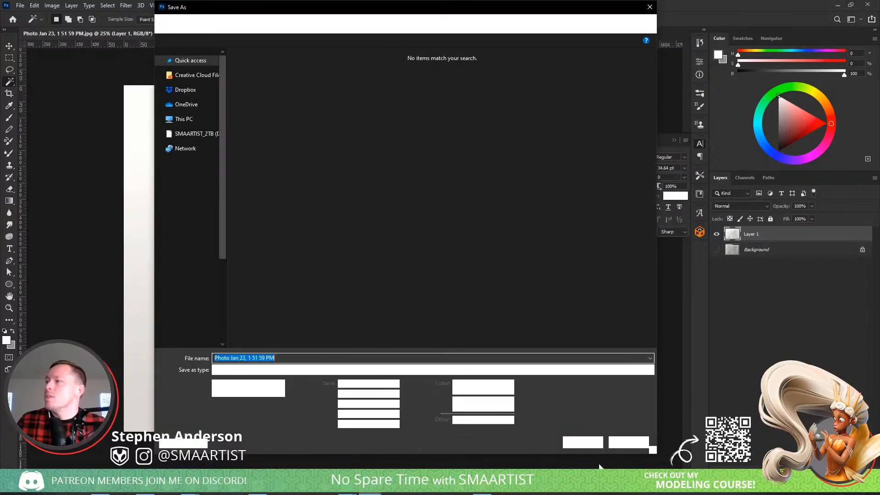
left_click(623, 438)
right_click(750, 251)
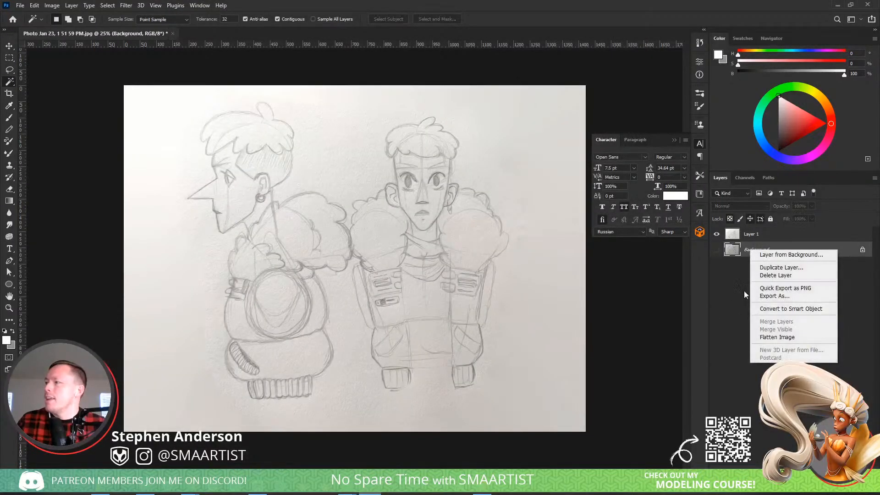
left_click(778, 337)
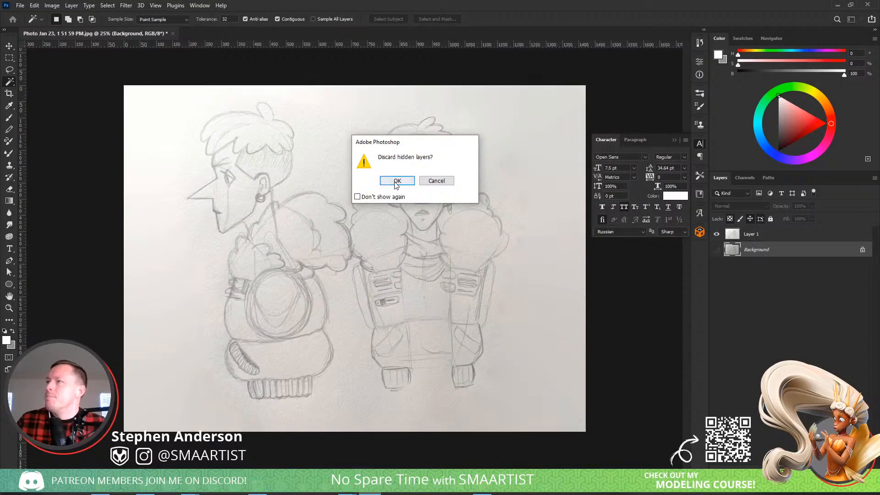
left_click(396, 180)
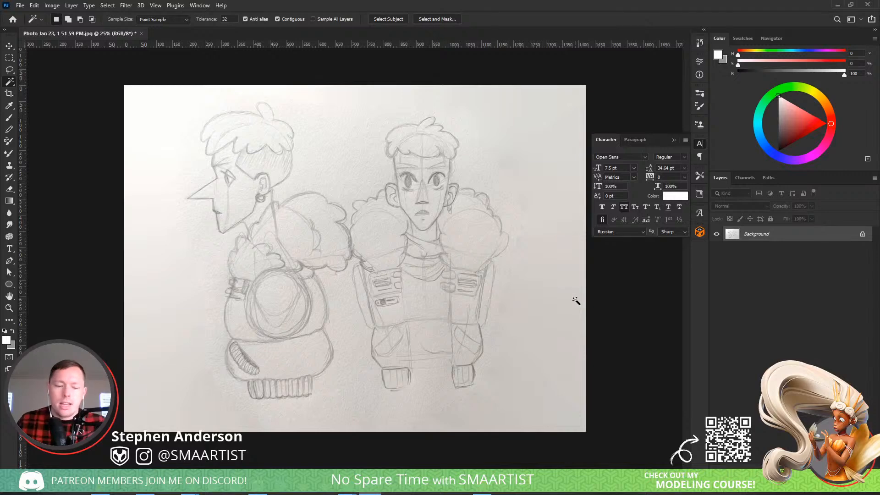
key("ctrl+s")
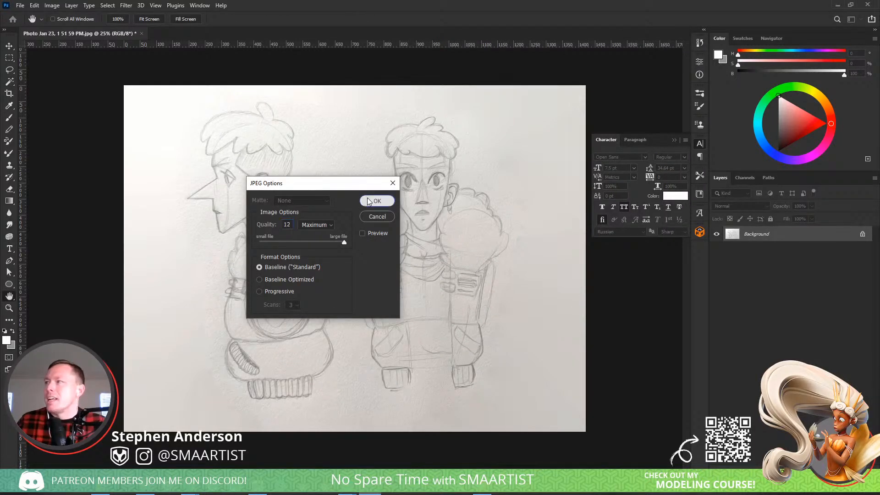
left_click(379, 202)
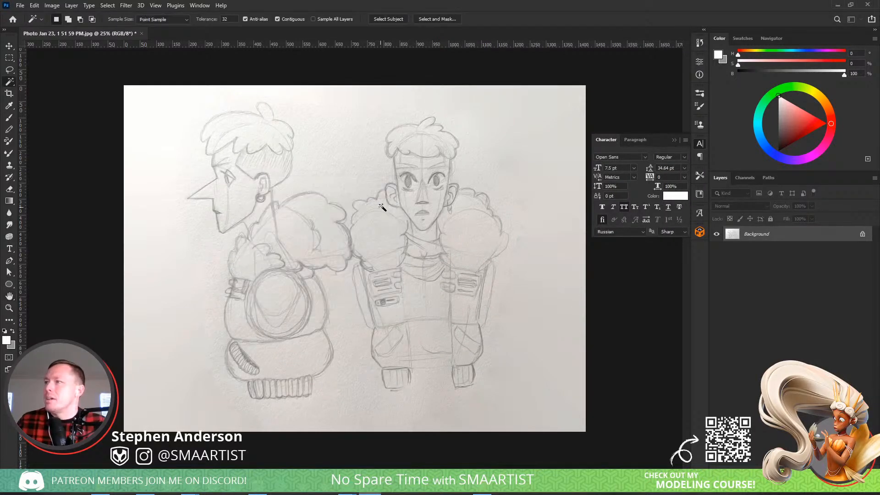
- Switch to ZBrush, scale down the old sketch reference in Spotlight and delete it
left_click(866, 6)
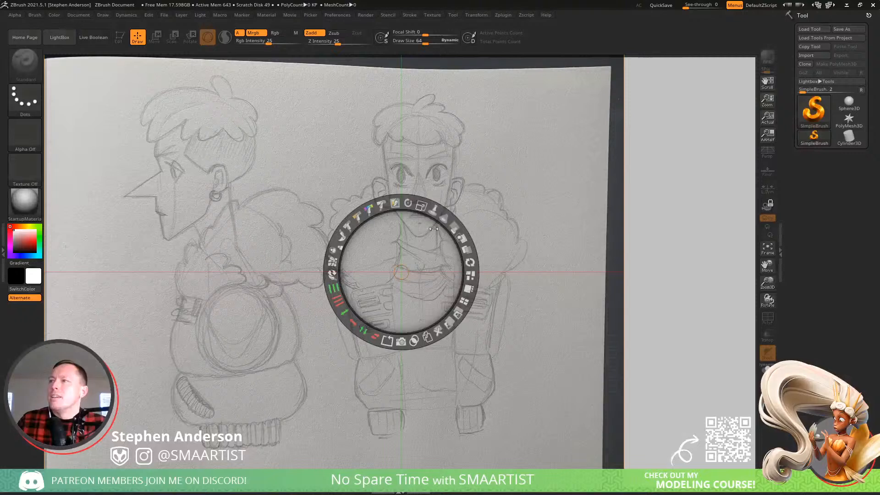
left_click_drag(423, 211, 430, 310)
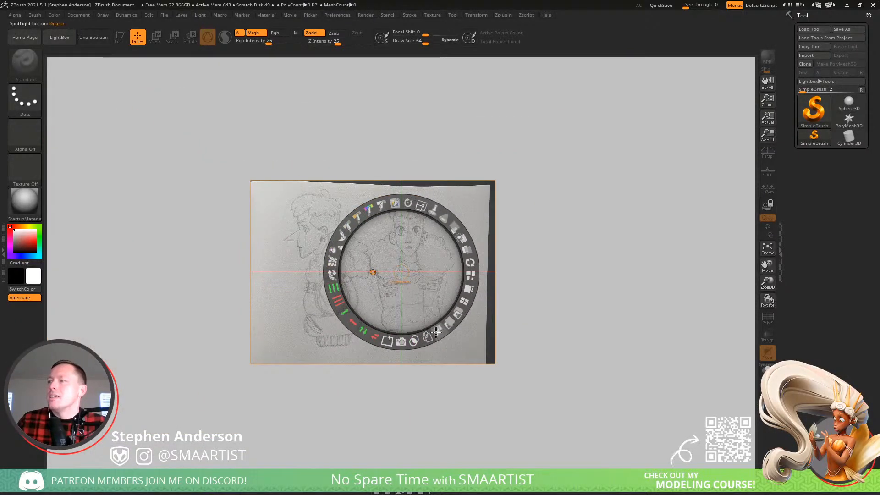
left_click(438, 330)
- Import the cleaned-up sketch "Photo Jan 23, 1 51 59 PM" as a texture from the _ArtStation_LightAgeSpaceOpera folder
left_click(436, 15)
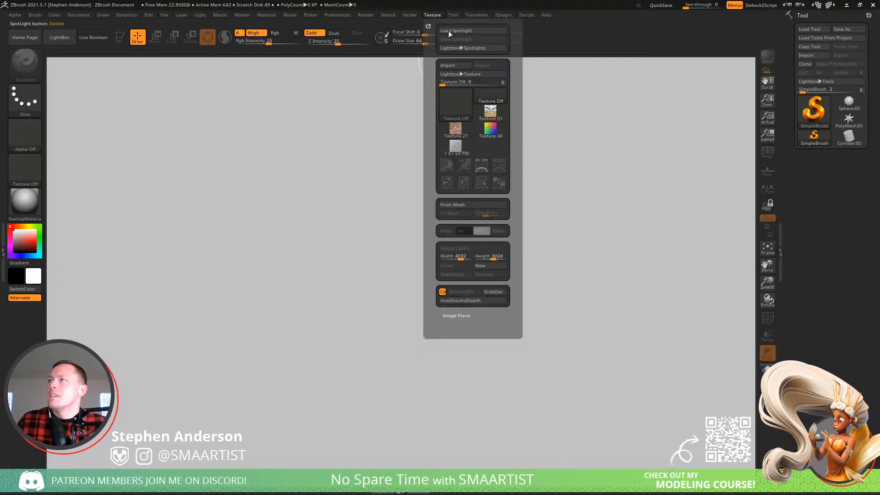
left_click(458, 67)
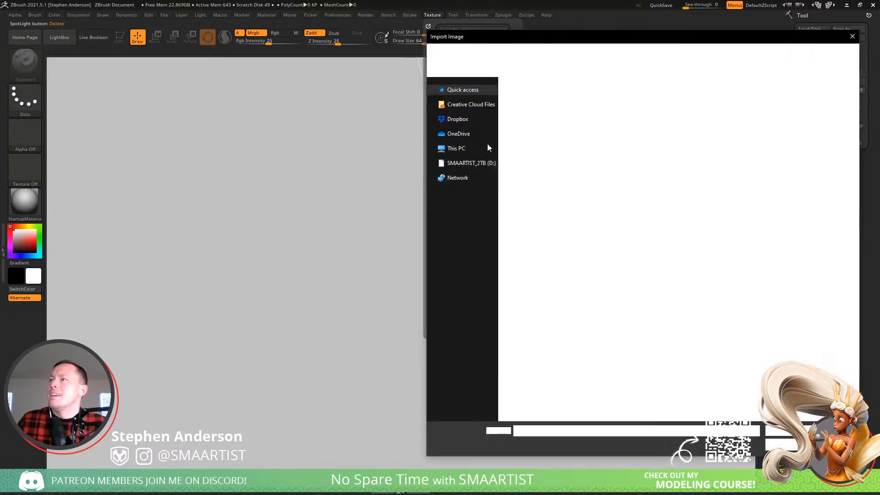
left_click(532, 110)
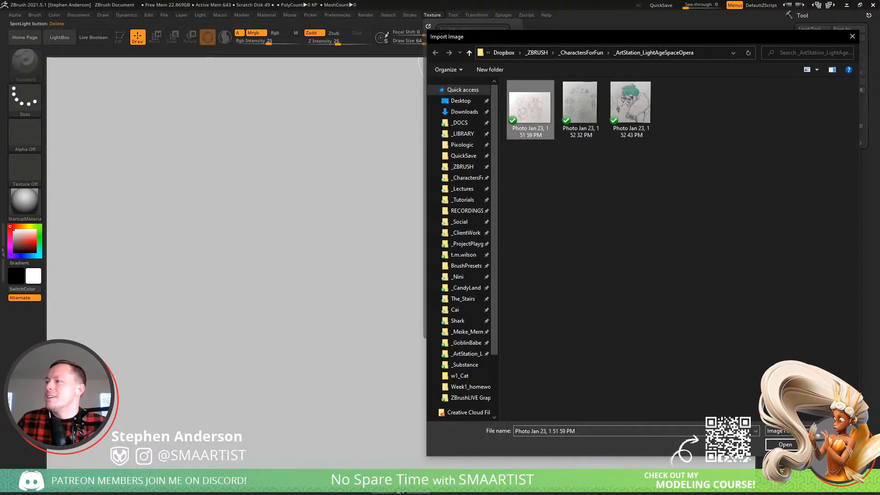
left_click(785, 444)
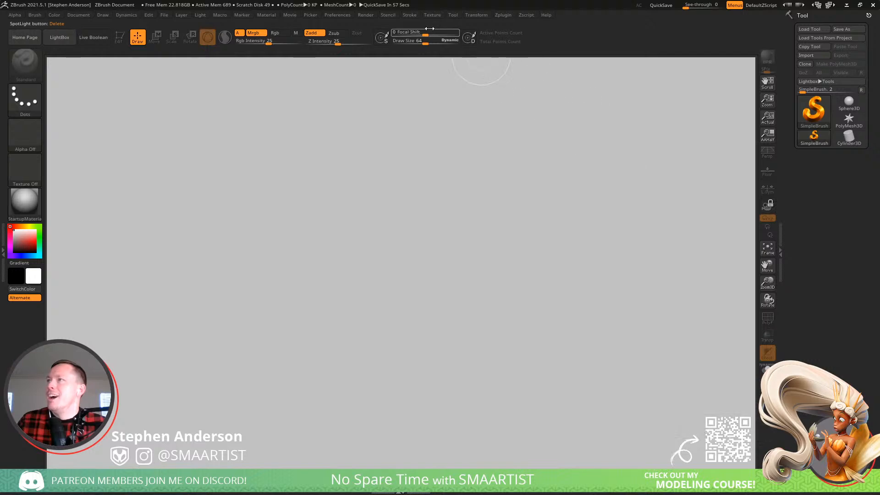
- Add the imported sketch texture to Spotlight and place it in the upper-left corner of the canvas
left_click(432, 15)
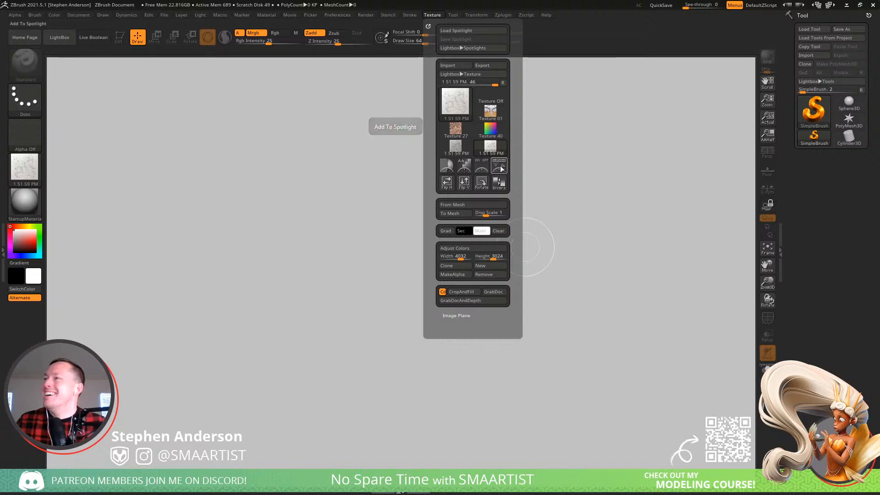
left_click(504, 165)
left_click_drag(421, 205, 215, 130)
- Erase the paper background around the side-view figure's head with Spotlight's Paint tool, undoing fills that cut into the drawing
left_click(203, 99)
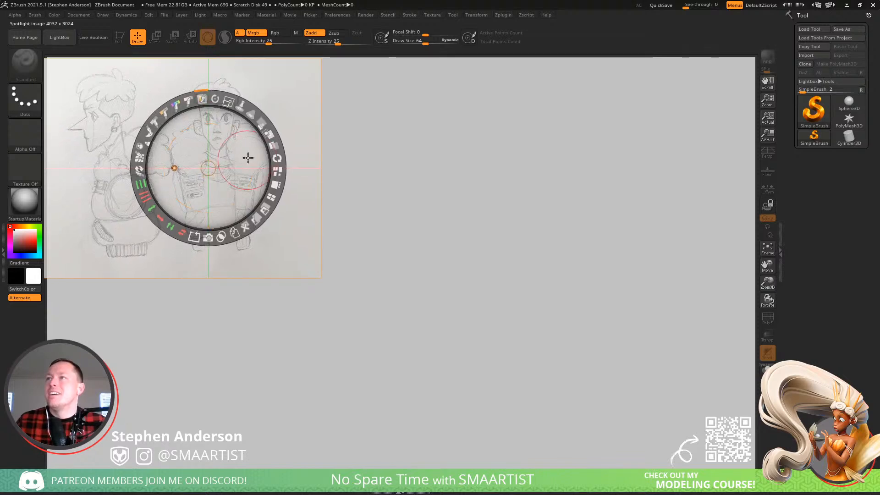
left_click(281, 90)
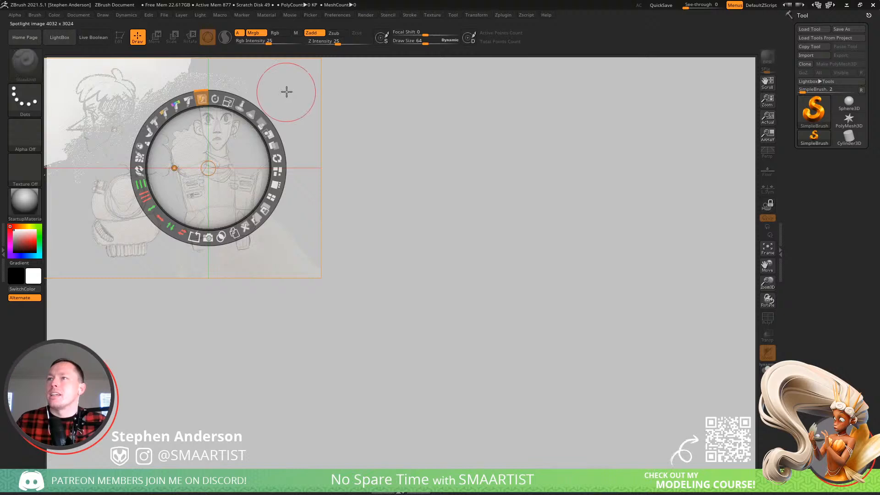
key("ctrl+z")
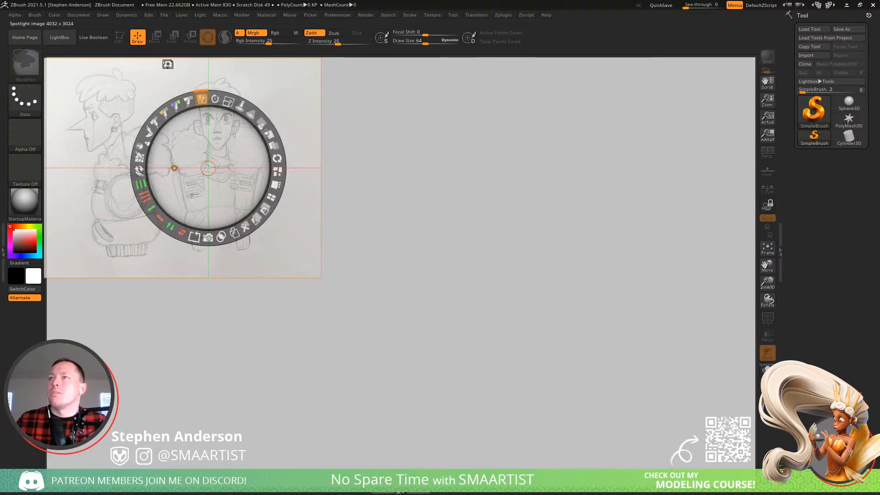
left_click(168, 64)
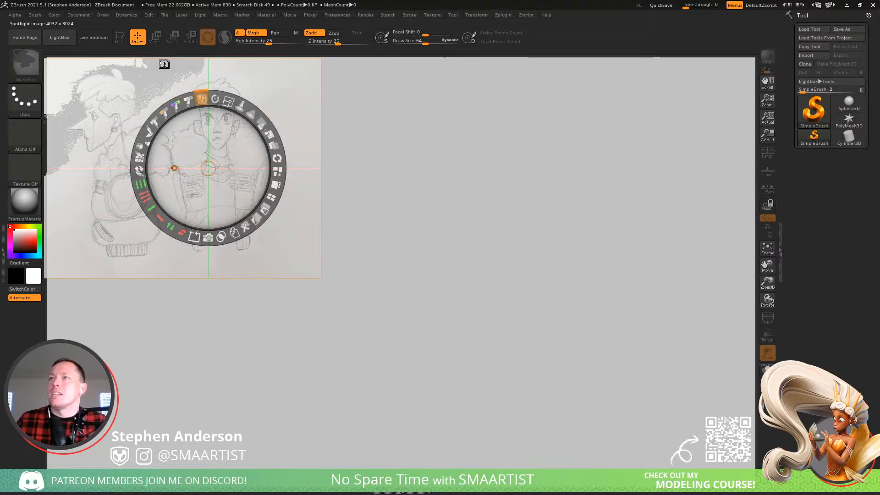
left_click(75, 69, "ctrl")
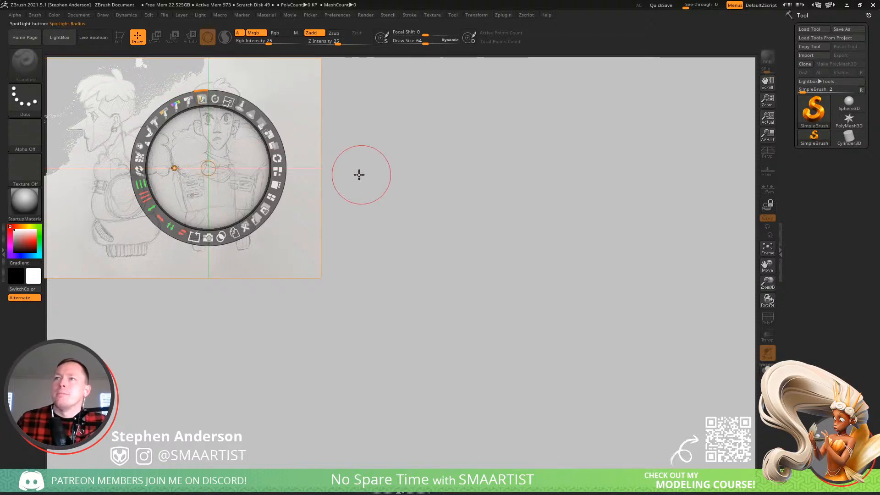
left_click(73, 245, "ctrl")
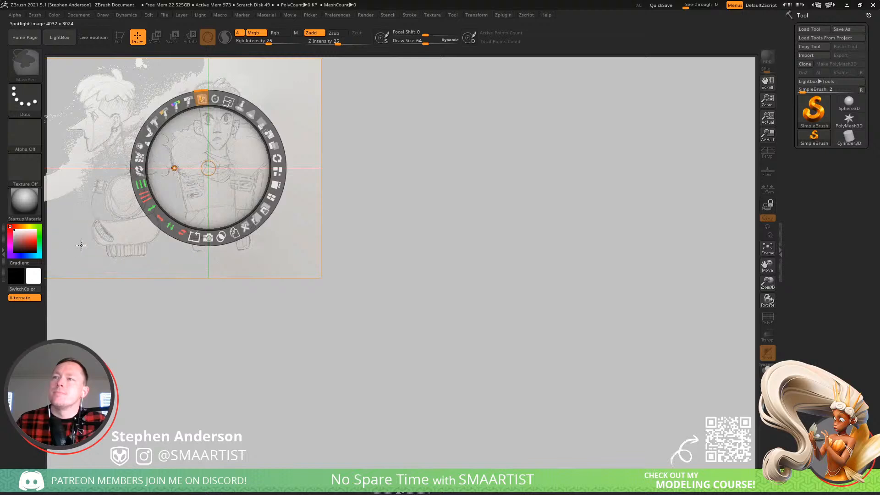
mouse_move(70, 245)
left_mouse_down("ctrl")
mouse_move(67, 234)
mouse_move(61, 245)
left_mouse_up("ctrl")
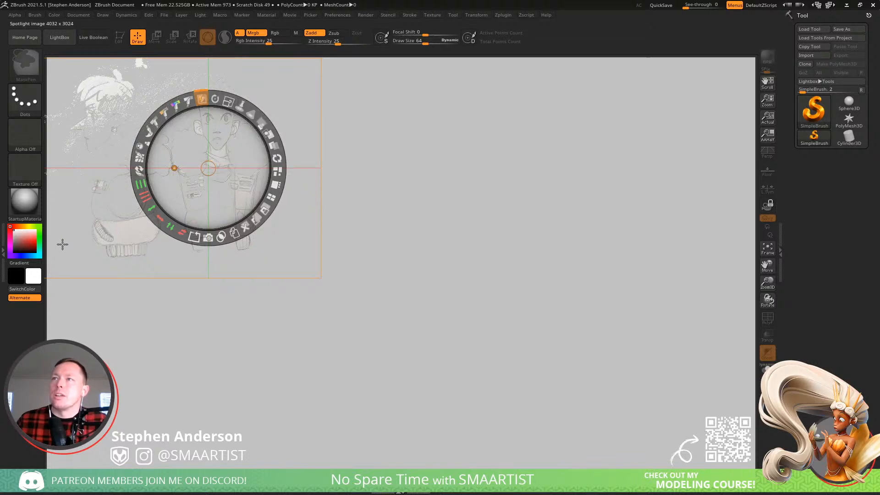
key("ctrl+z")
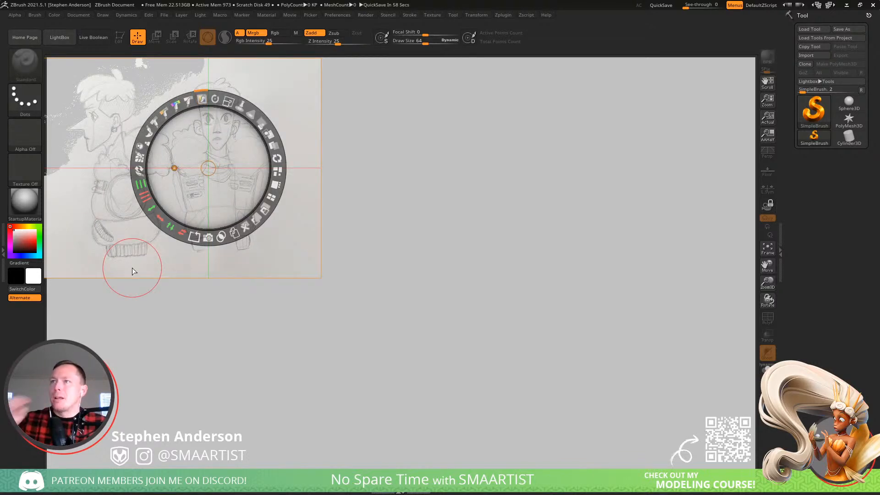
- Erase the paper background beside and above the front-view figure with Spotlight's Paint tool
left_click_drag(293, 256, 291, 257, "ctrl")
left_click(298, 90, "ctrl")
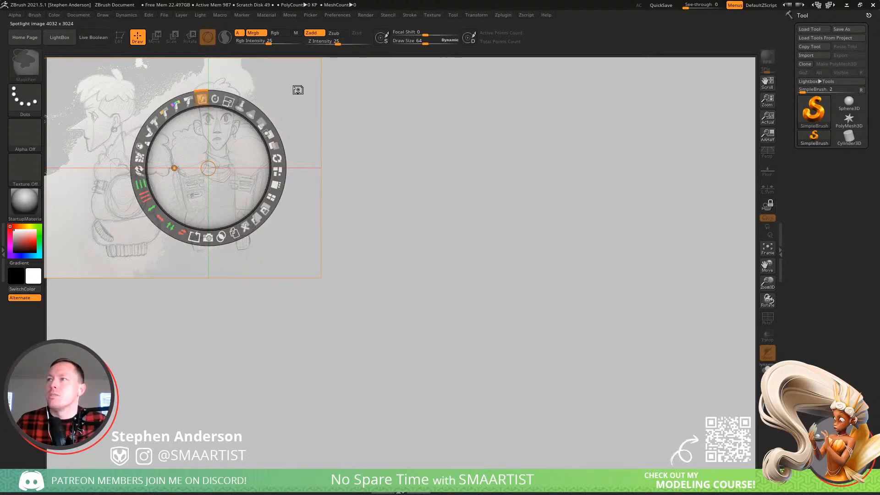
left_click(295, 90, "ctrl")
left_click(296, 90, "ctrl")
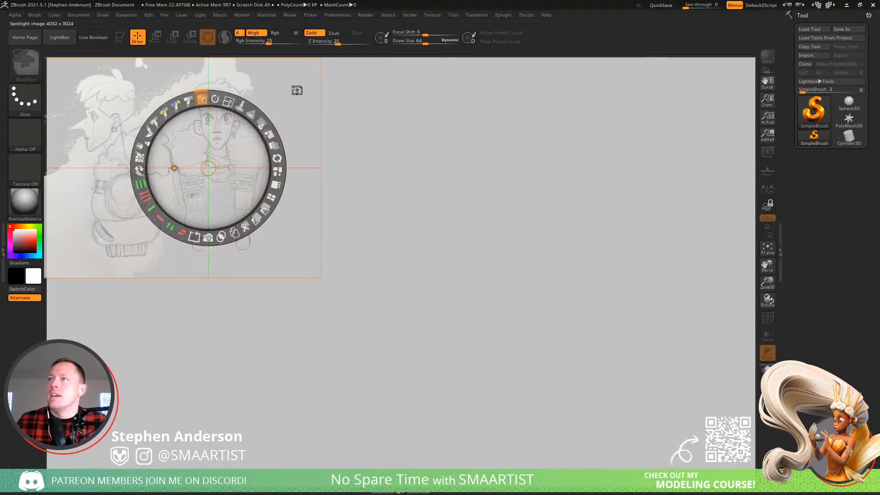
left_click(231, 69, "ctrl")
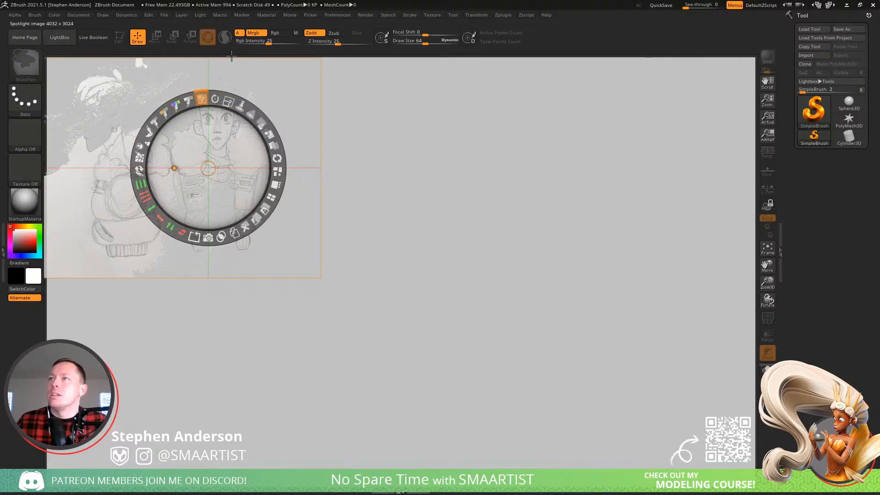
left_click(238, 58, "ctrl")
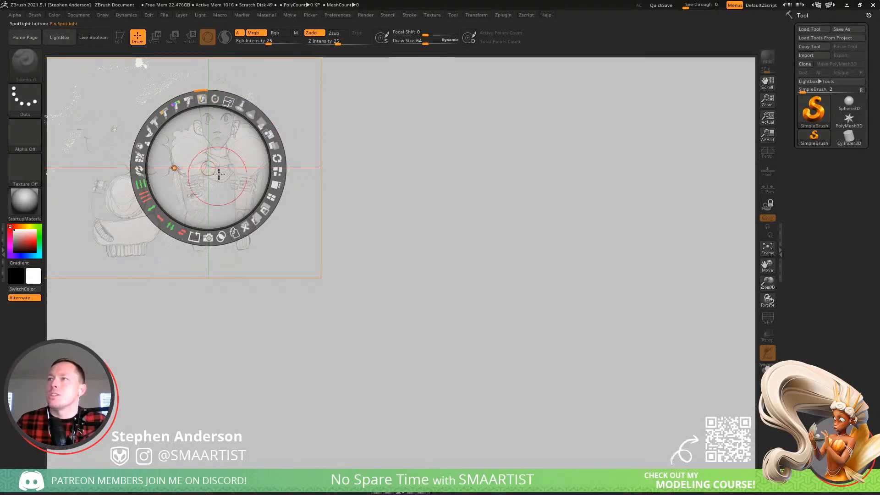
mouse_move(231, 173)
left_mouse_down()
mouse_move(241, 179)
mouse_move(236, 171)
left_mouse_up()
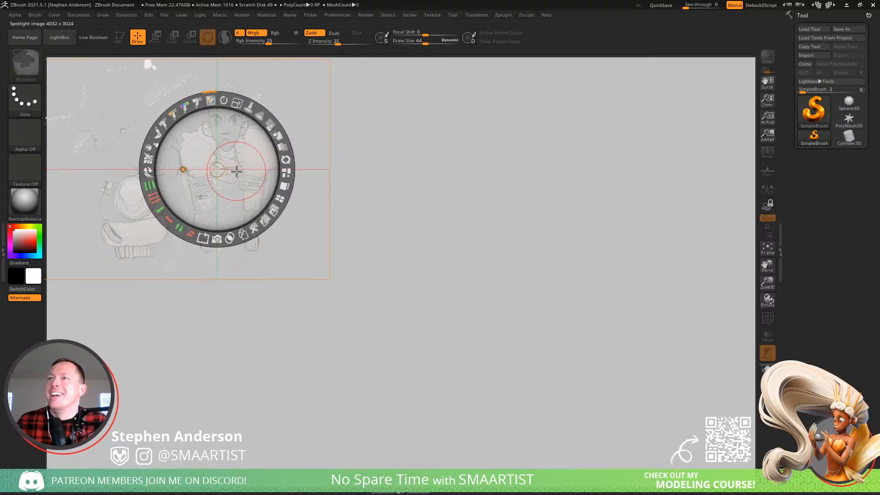
key("ctrl+z")
key("ctrl+z")
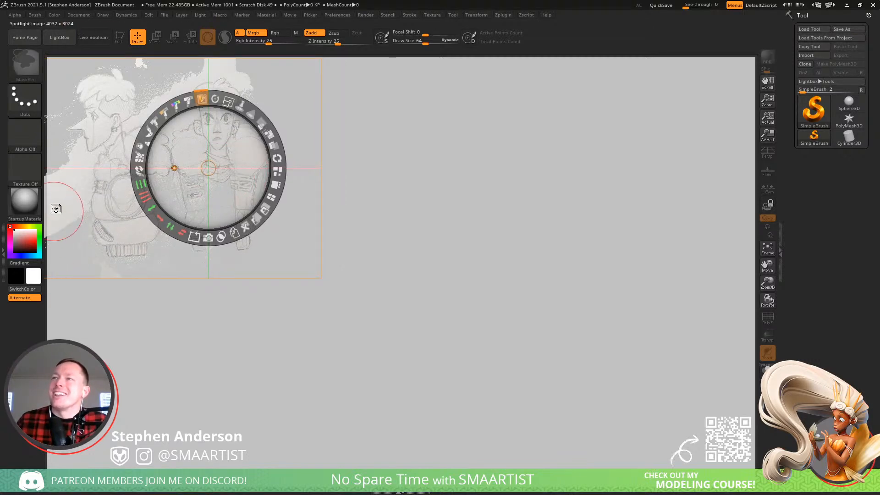
- Clear the remaining paper behind the side-view figure, move the Spotlight dial off the figures and exit Spotlight editing
left_click(68, 176, "ctrl")
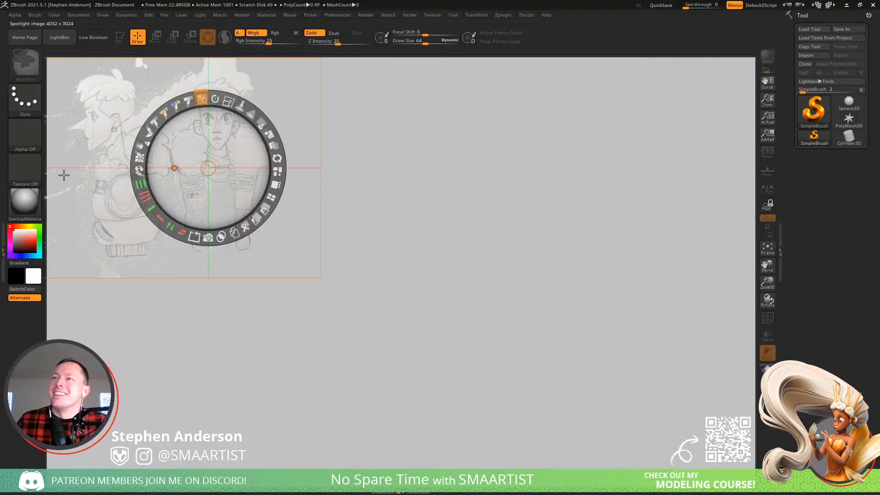
left_click_drag(58, 176, 58, 176, "ctrl")
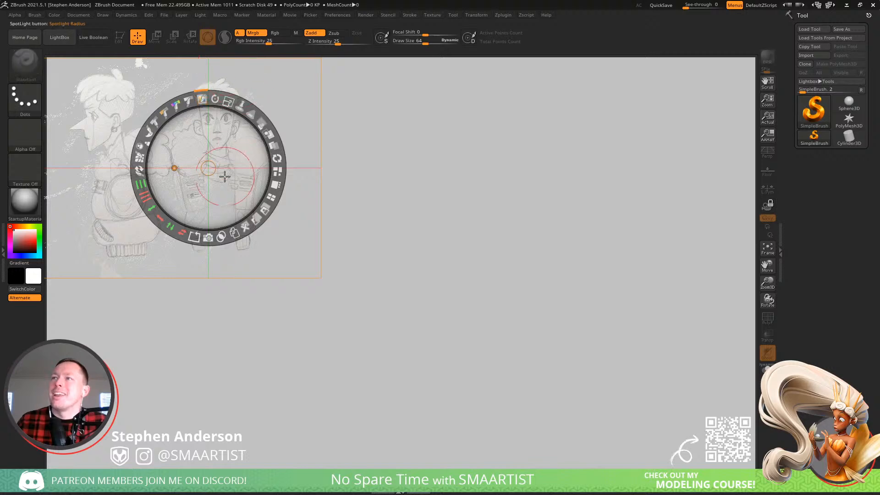
mouse_move(224, 172)
left_mouse_down()
mouse_move(210, 179)
mouse_move(269, 255)
mouse_move(288, 258)
left_mouse_up()
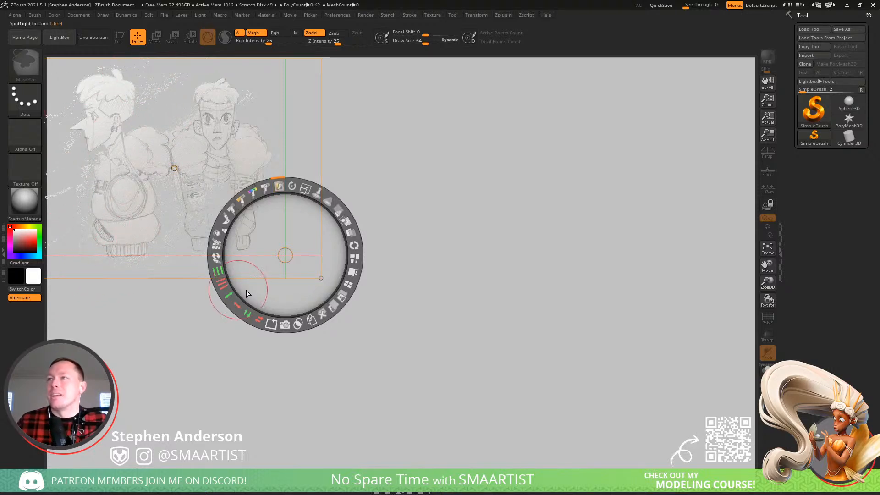
key("z")
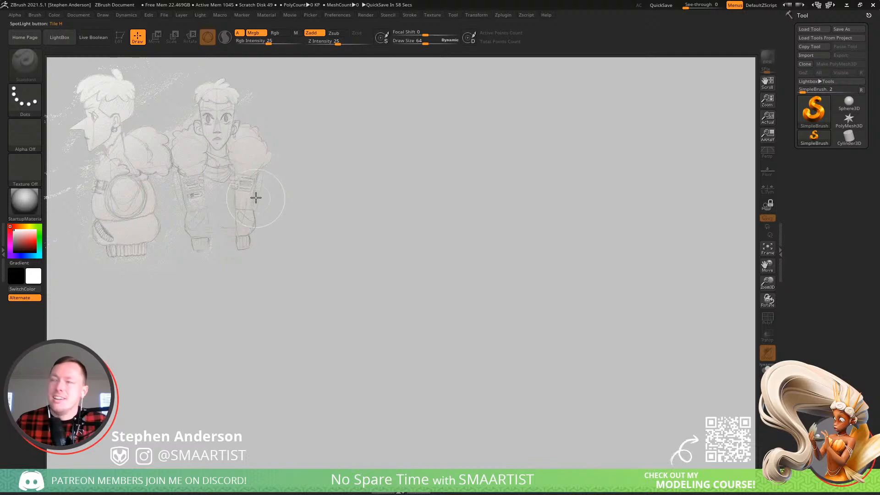
key("v")
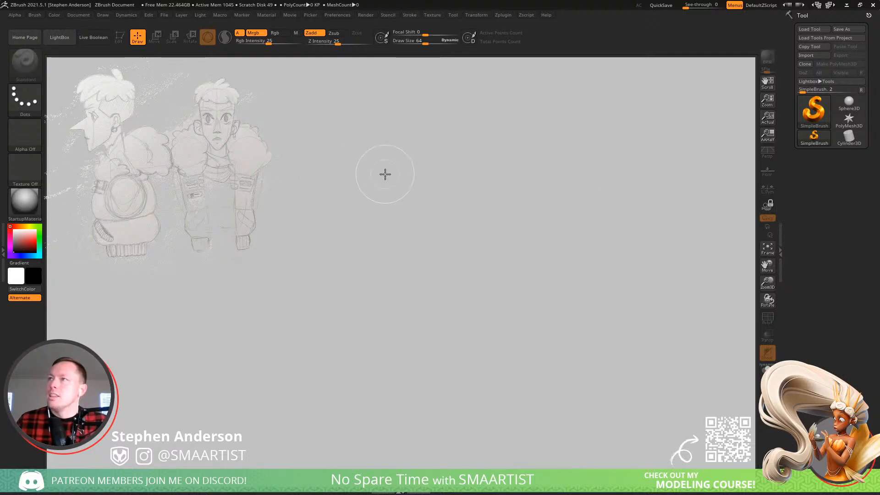
- Reopen Spotlight editing, scale the sketch up slightly around the centred dial and shift it to fit the canvas corner
key("shift+z")
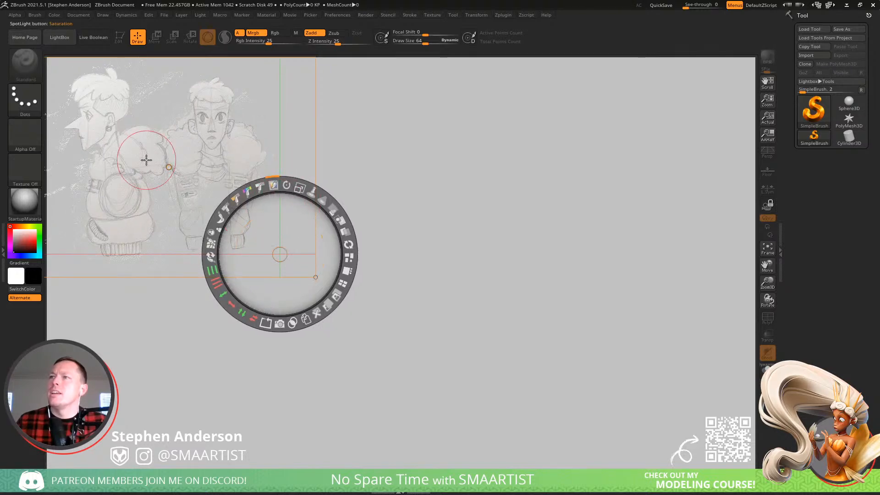
left_click(168, 168)
key("ctrl+z")
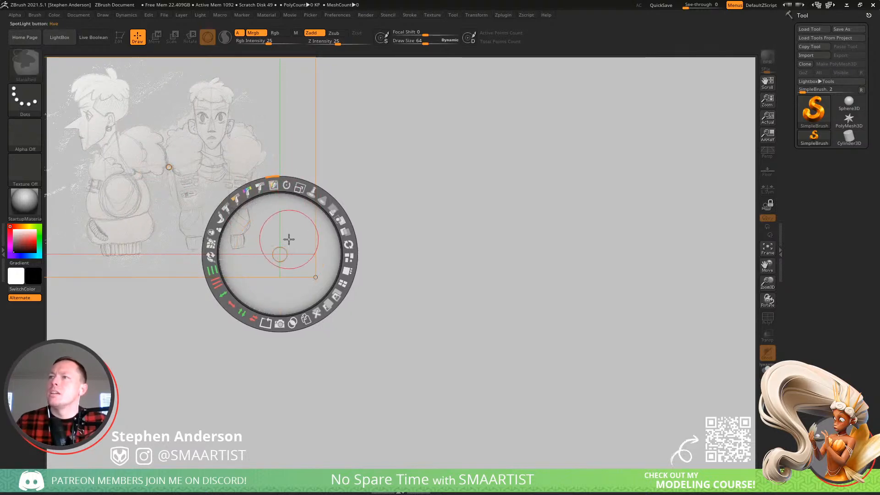
left_click_drag(283, 251, 169, 166)
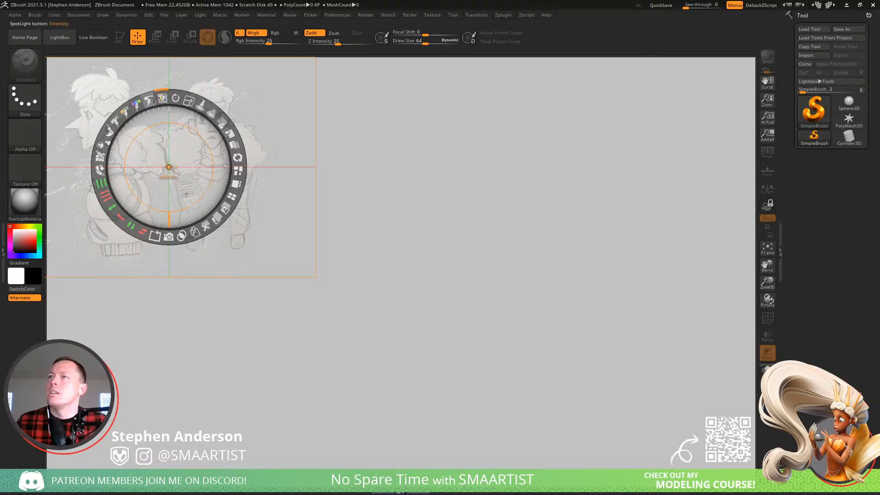
left_click_drag(189, 100, 196, 101)
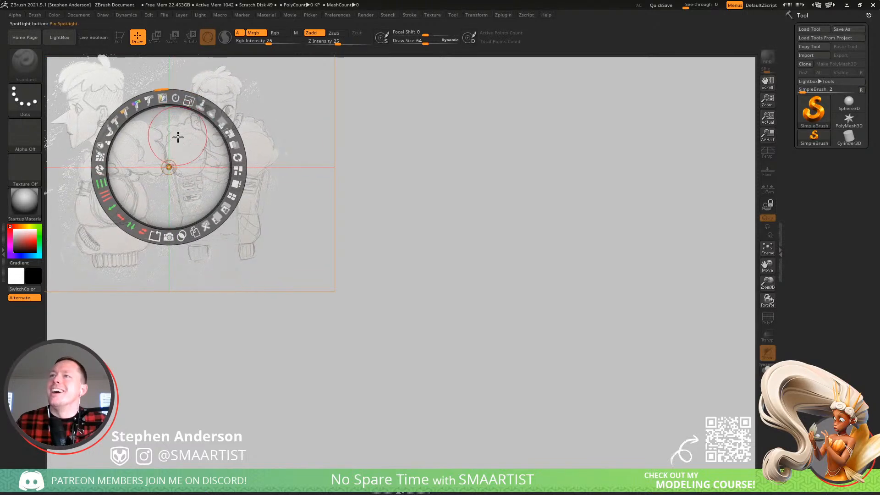
left_click_drag(177, 137, 182, 150)
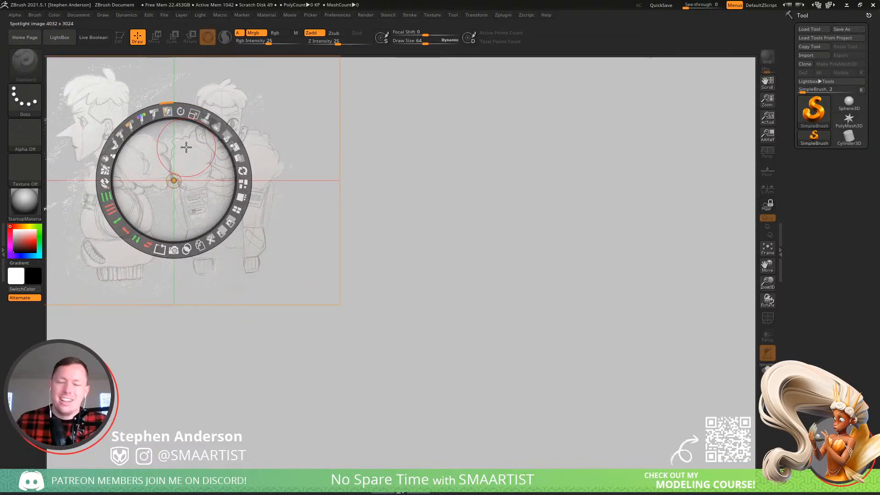
key("z")
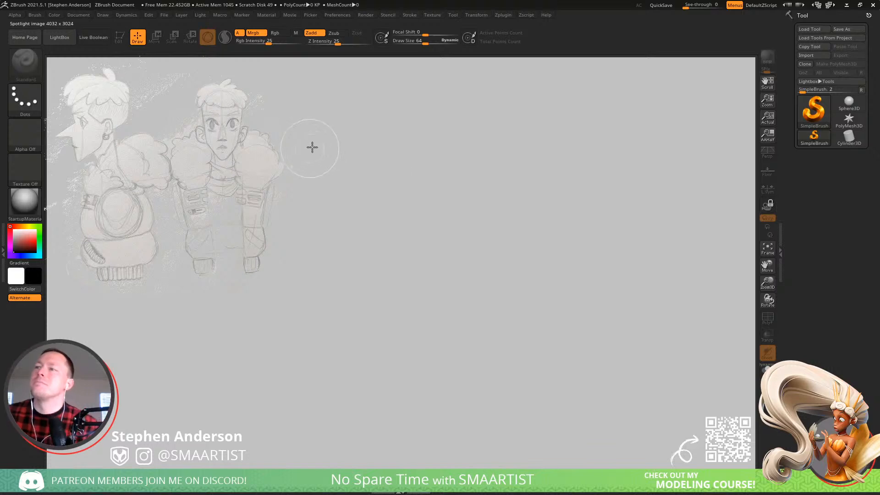
- Draw a Sphere3D on the canvas beside the sketch, enter Edit mode and frame the sphere
left_click(849, 103)
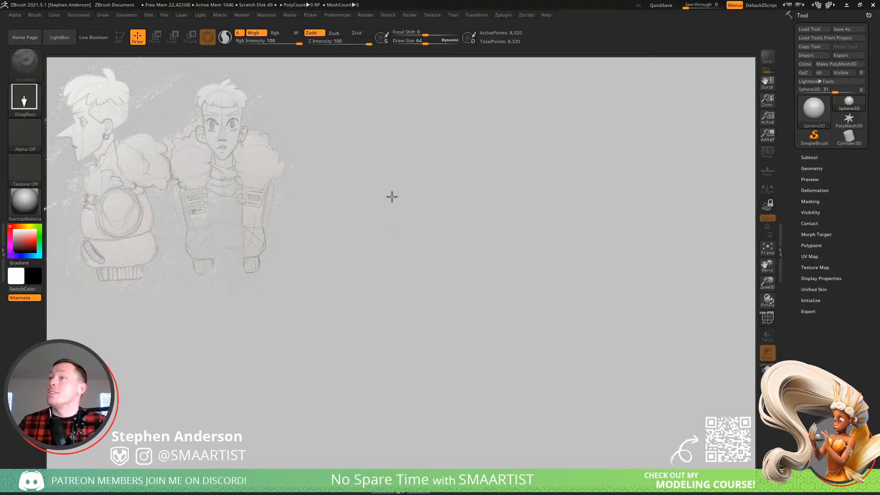
left_click_drag(392, 197, 406, 250)
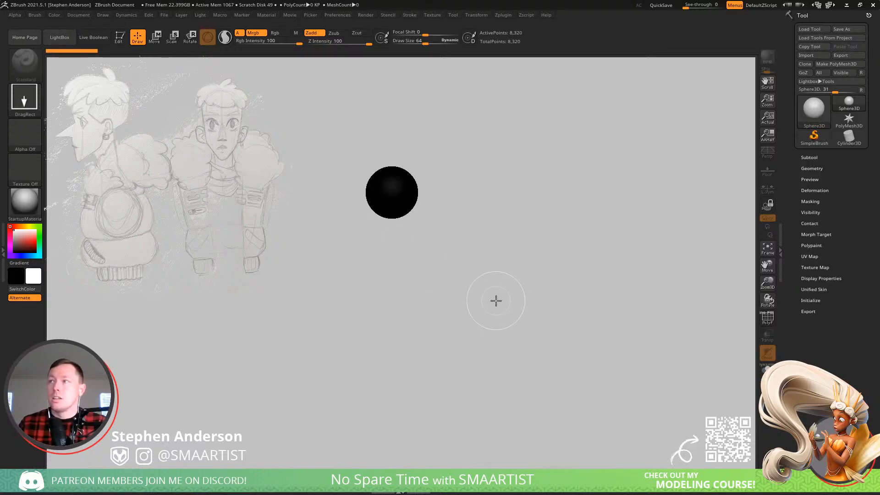
key("t")
key("f")
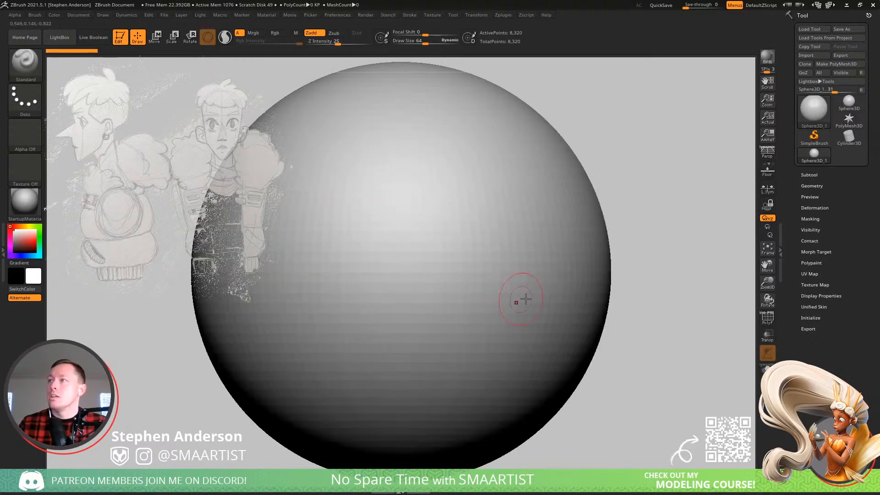
- Show the sphere's PolyFrame wireframe and convert it to a PolyMesh3D
right_click_drag(627, 230, 580, 202, "ctrl")
key("shift+f")
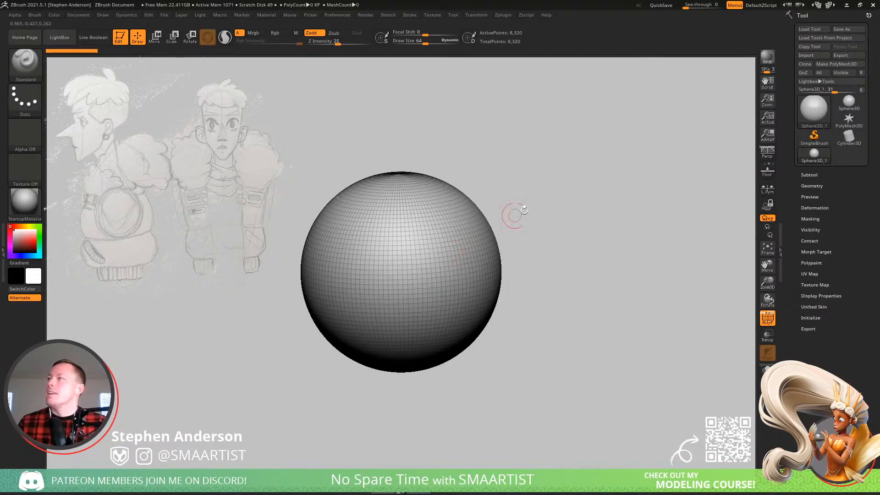
left_click(841, 63)
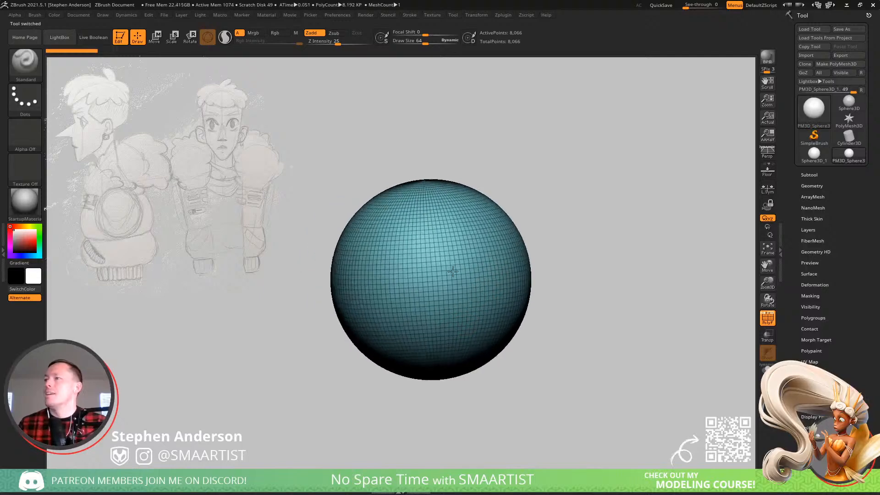
- Pull the sphere's lower half down and forward into a rough head shape using the Move brush at draw size about 757
key("s")
left_click_drag(472, 285, 494, 288)
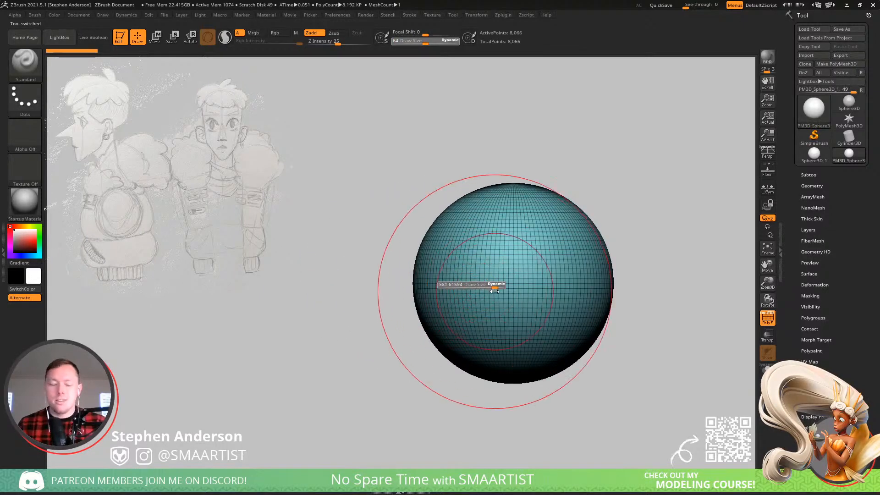
key("b")
key("m")
key("v")
key("s")
left_click_drag(463, 352, 450, 427)
left_click_drag(631, 274, 563, 209, "alt")
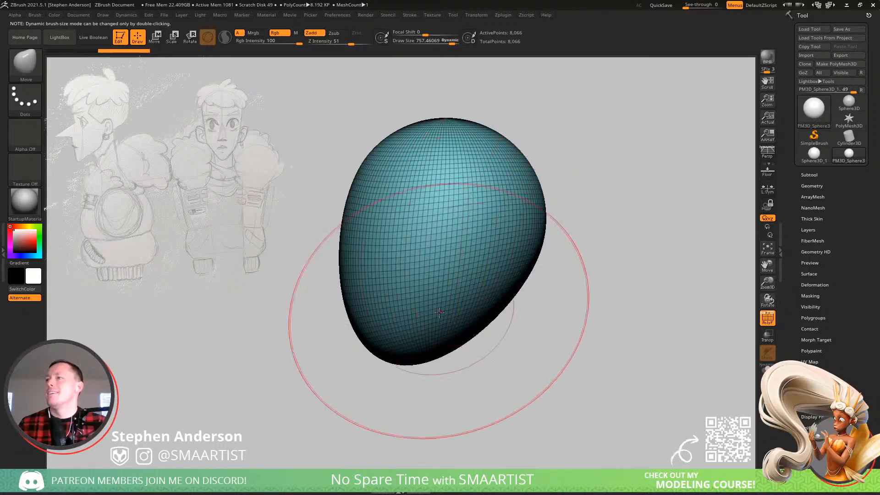
- Clip the head's lower back with the ClipCurve brush to carve a notch beneath the skull and behind the jaw
left_click(26, 61, "ctrl+shift")
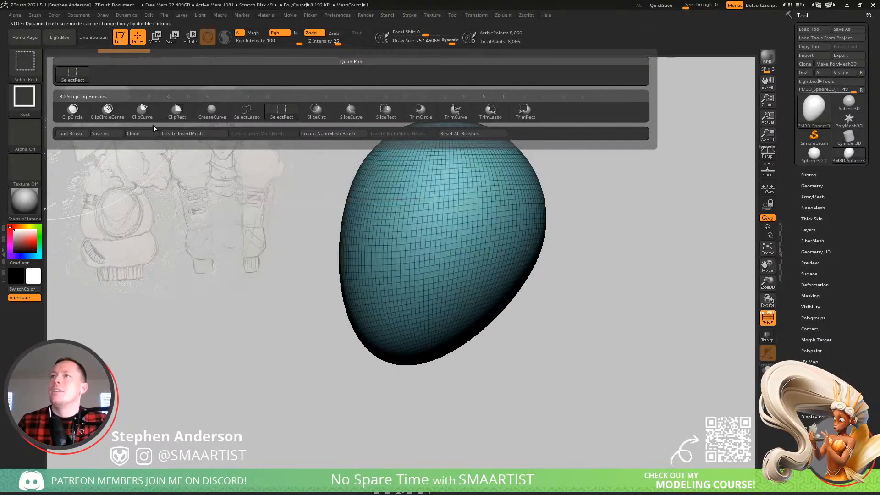
left_click(137, 115)
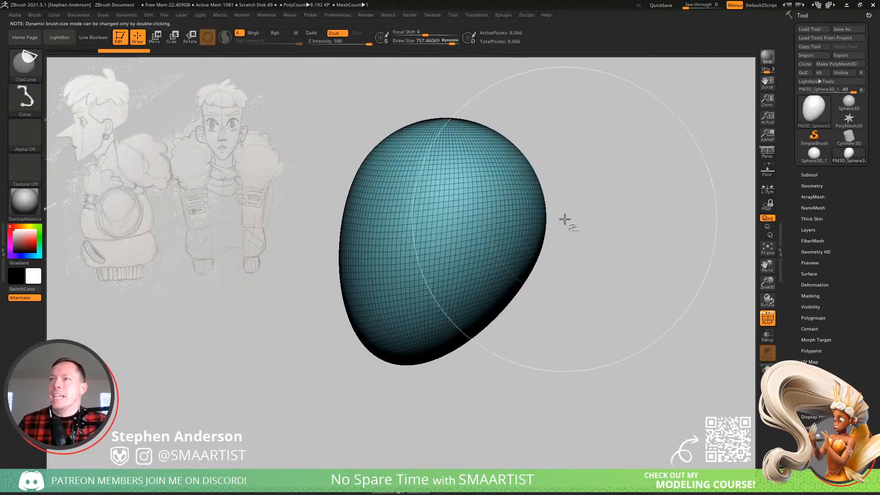
mouse_move(572, 173)
left_mouse_down("ctrl+shift")
mouse_move(565, 248)
mouse_move(475, 277)
left_mouse_up("ctrl+shift")
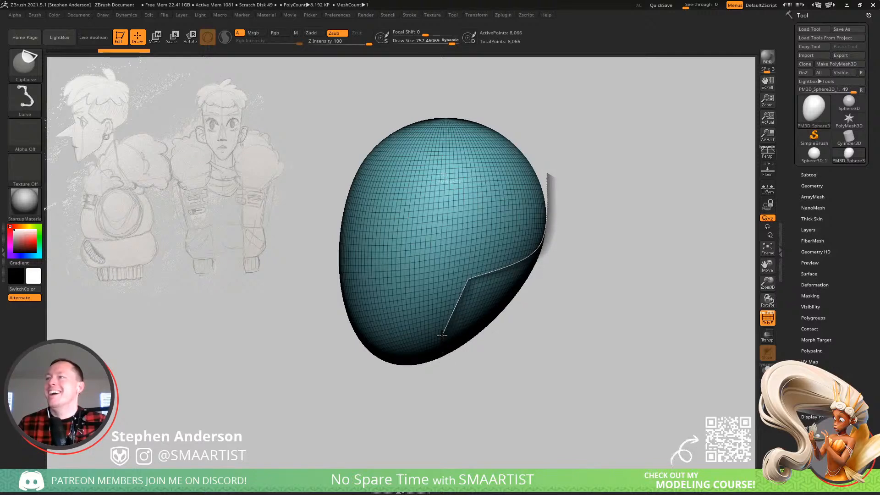
left_click_drag(443, 337, 341, 374, "ctrl+shift")
mouse_move(486, 308)
left_mouse_down()
mouse_move(596, 279)
mouse_move(628, 257)
left_mouse_up()
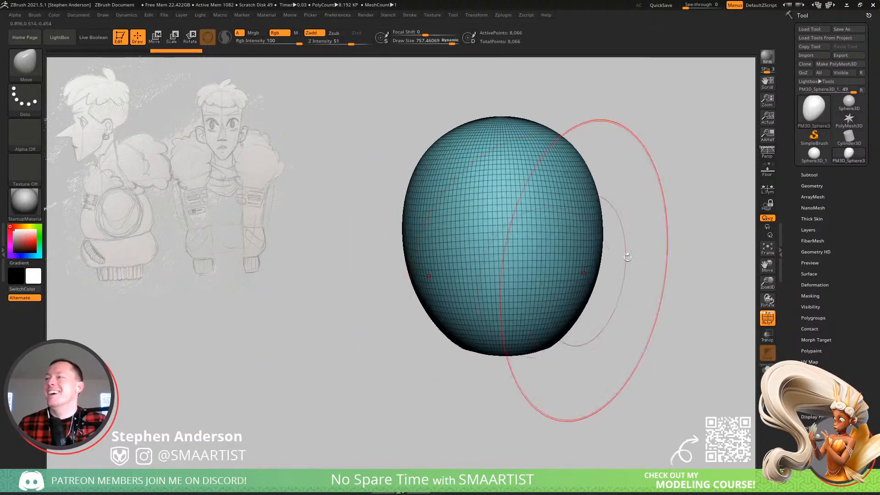
- Clip both sides of the head flat with ClipCurve, tapering the lower face as seen from the front
left_click_drag(662, 225, 573, 238, "alt")
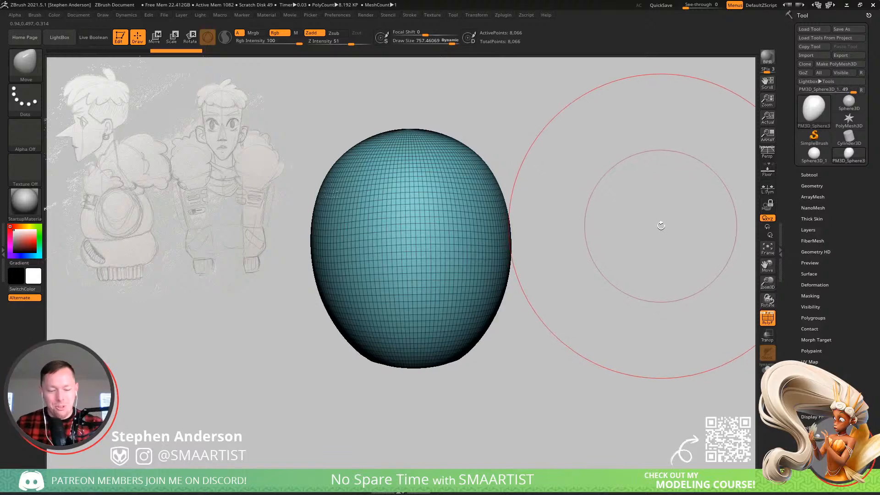
left_click_drag(609, 235, 652, 228)
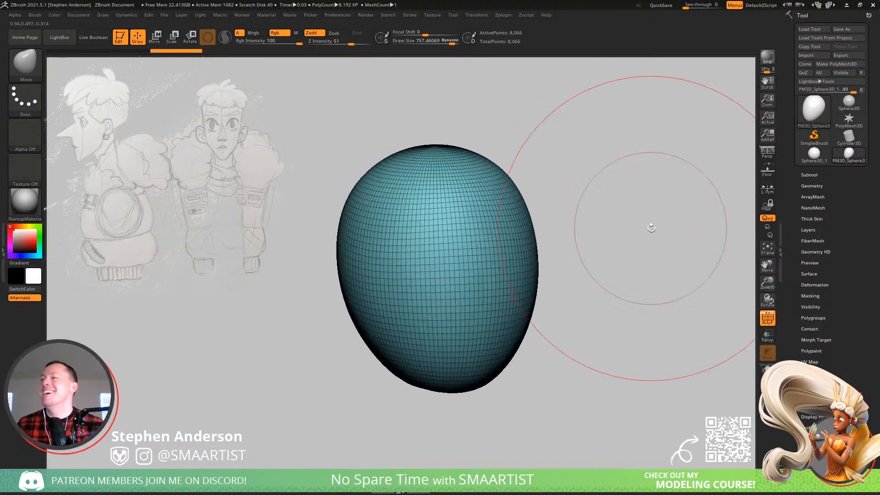
mouse_move(571, 139)
left_mouse_down("ctrl+shift")
mouse_move(485, 408)
mouse_move(507, 401)
left_mouse_up("ctrl+shift")
mouse_move(568, 257)
left_mouse_down()
mouse_move(548, 278)
mouse_move(527, 263)
mouse_move(592, 263)
mouse_move(564, 264)
mouse_move(373, 198)
mouse_move(403, 234)
left_mouse_up()
key("b")
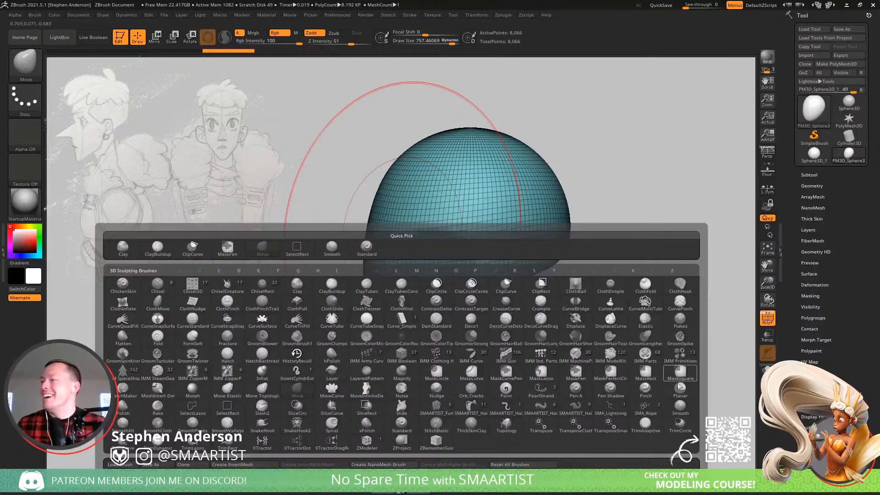
mouse_move(586, 135)
left_mouse_down()
mouse_move(592, 183)
mouse_move(642, 211)
left_mouse_up()
mouse_move(519, 228)
left_mouse_down()
mouse_move(501, 161)
mouse_move(529, 228)
left_mouse_up()
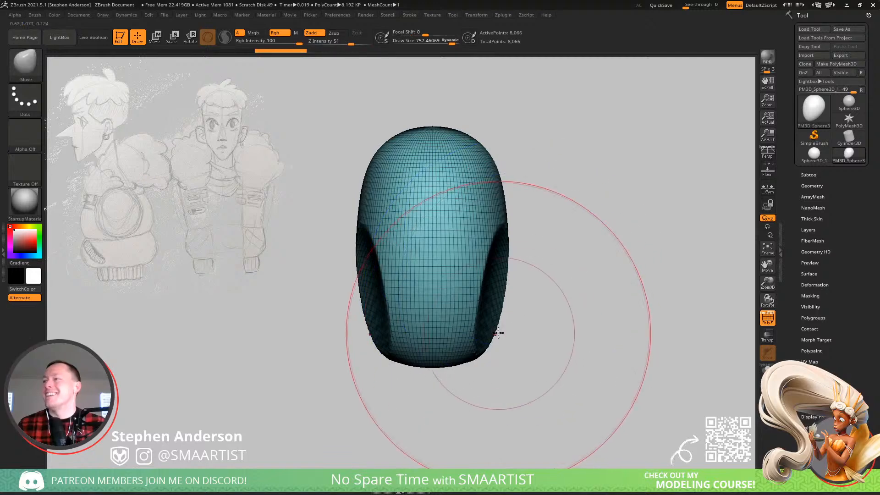
- Narrow the jaw with the Move brush at draw size about 438 and clip the cheeks further with ClipCurve
key("s")
mouse_move(501, 333)
left_mouse_down()
mouse_move(473, 337)
mouse_move(463, 354)
left_mouse_up()
left_click_drag(473, 370, 496, 354)
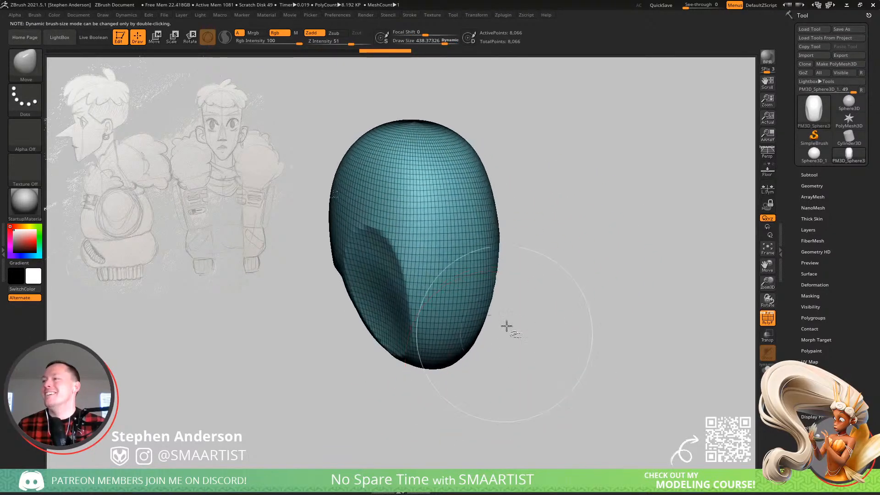
mouse_move(538, 198)
left_mouse_down("ctrl+shift")
mouse_move(517, 227)
mouse_move(447, 401)
mouse_move(474, 311)
mouse_move(442, 326)
left_mouse_up("ctrl+shift")
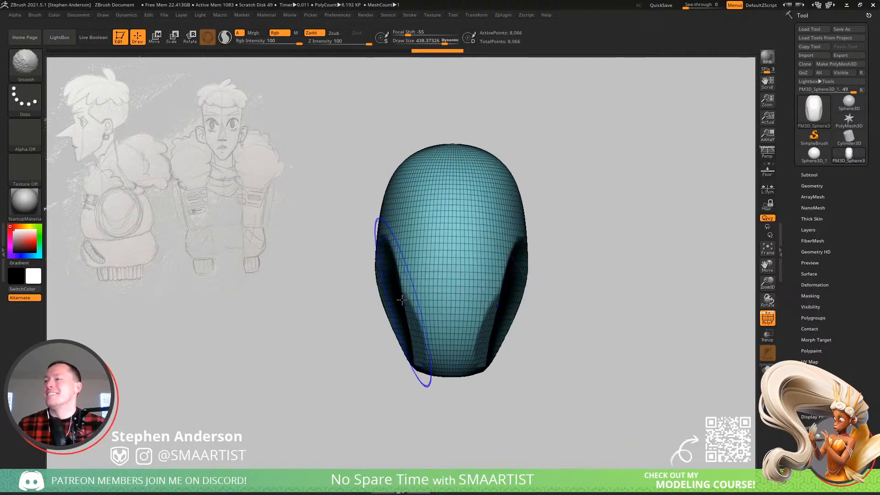
left_click(35, 14)
left_click(56, 201)
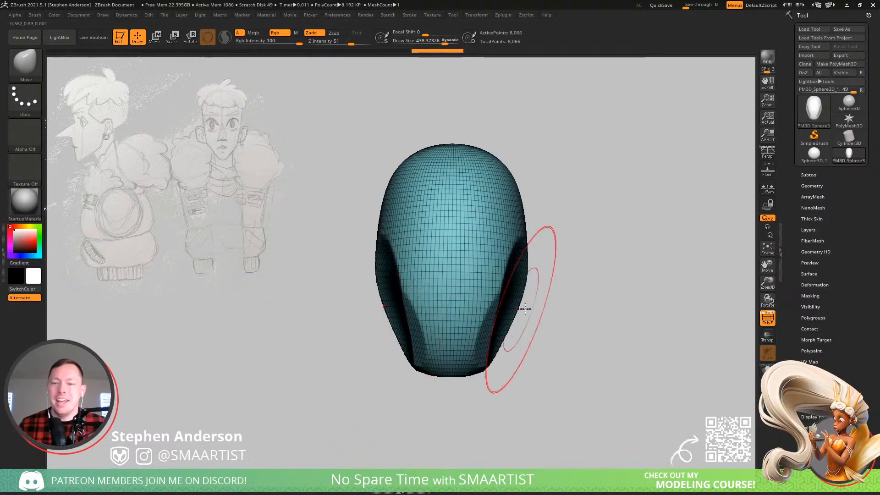
left_click_drag(590, 333, 570, 336)
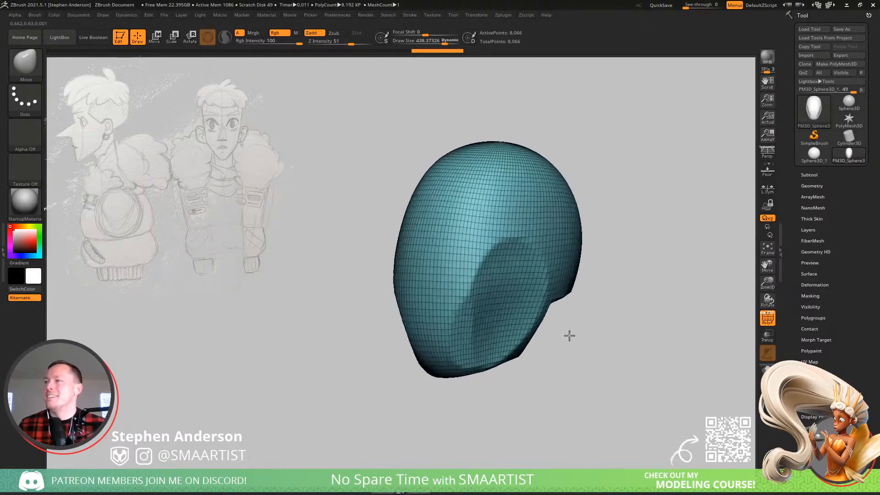
- Flatten the clipped side of the face with the TrimDynamic brush at draw size about 223
key("b")
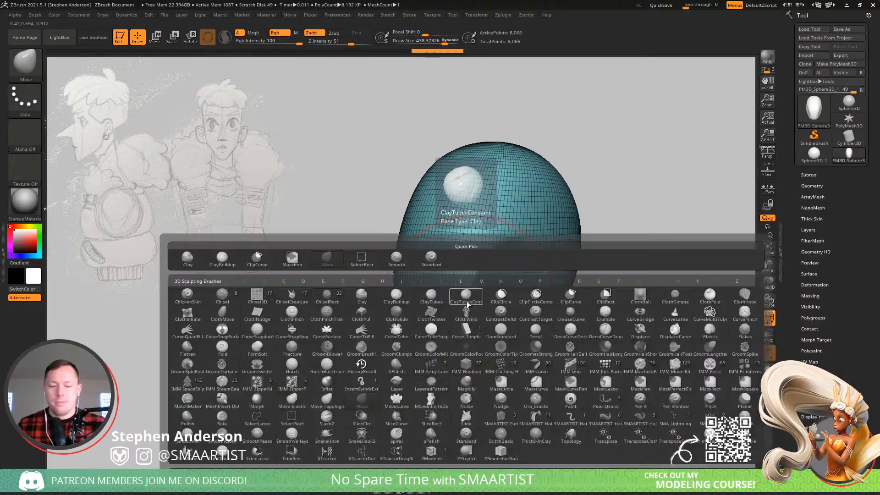
key("t")
key("d")
key("s")
mouse_move(476, 292)
left_mouse_down()
mouse_move(469, 293)
mouse_move(482, 290)
mouse_move(465, 319)
left_mouse_up()
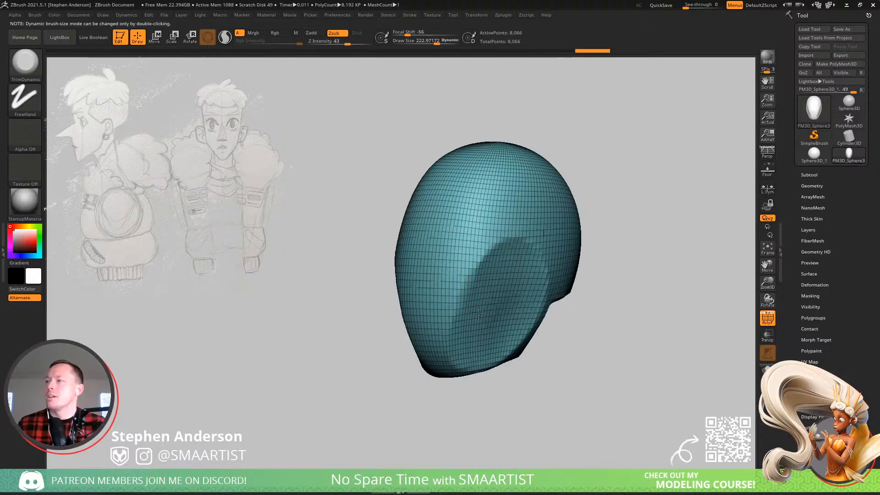
right_click_drag(493, 345, 468, 311)
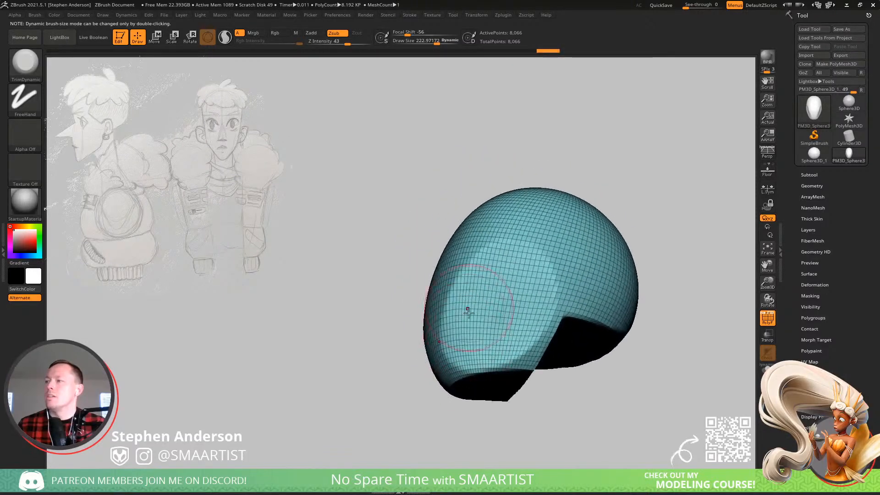
right_click_drag(455, 358, 467, 297)
- Hide the PolyFrame wireframe and continue trimming the jaw's underside and the flat side plane
mouse_move(483, 381)
left_mouse_down()
mouse_move(468, 387)
mouse_move(484, 415)
left_mouse_up()
key("shift+f")
left_click_drag(531, 367, 531, 396)
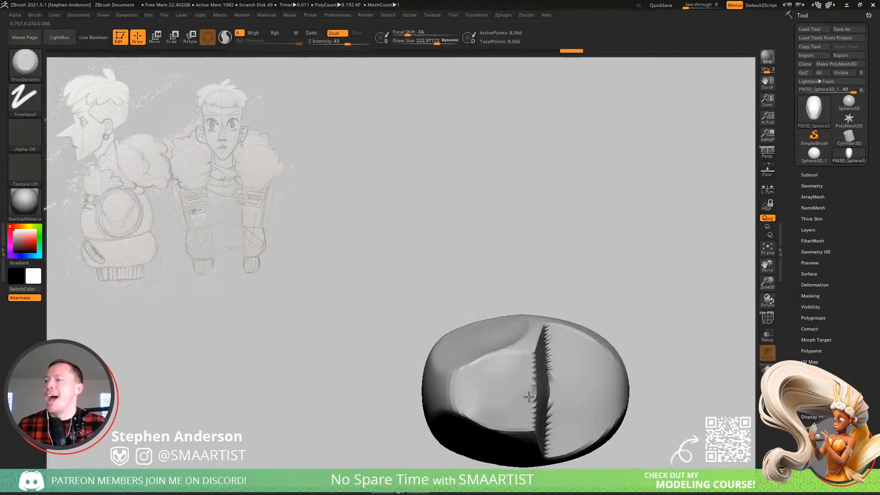
right_click_drag(530, 396, 508, 362)
mouse_move(527, 348)
left_mouse_down()
mouse_move(471, 380)
mouse_move(507, 340)
mouse_move(526, 338)
mouse_move(491, 344)
left_mouse_up()
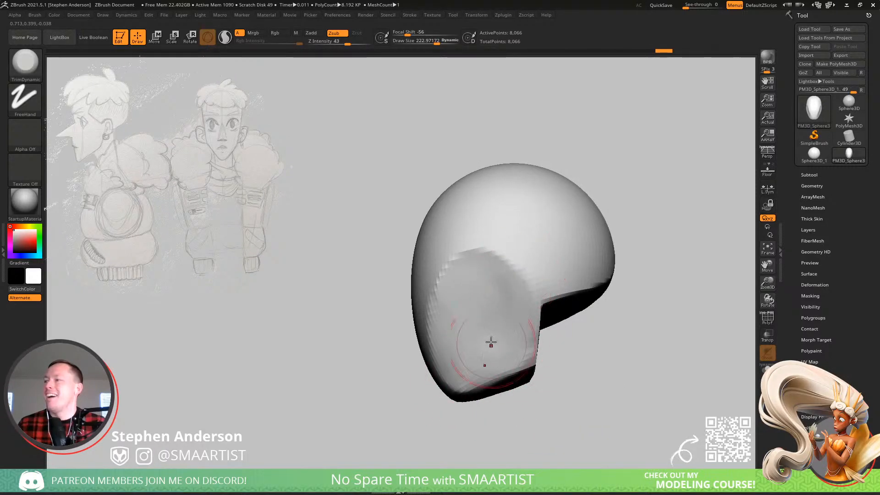
mouse_move(499, 293)
left_mouse_down()
mouse_move(511, 293)
mouse_move(513, 347)
left_mouse_up()
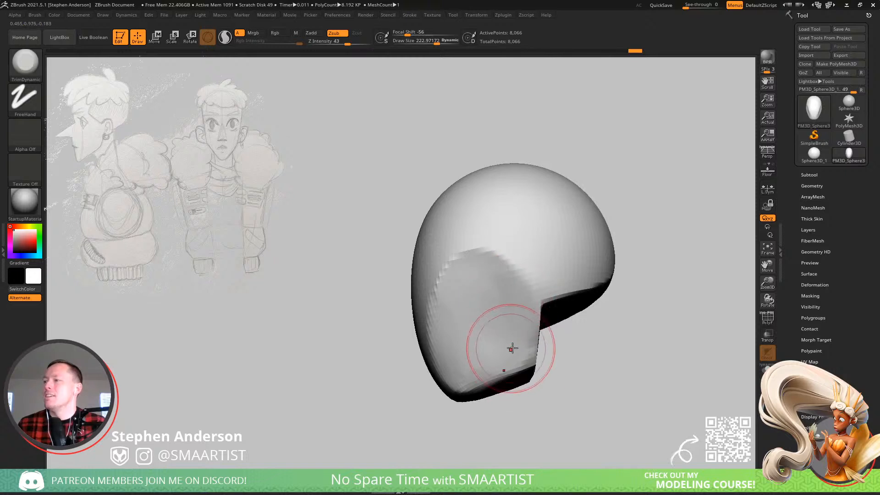
- Trim the area behind the jaw below the skull and smooth the clipped edges
right_click_drag(513, 348, 482, 315)
mouse_move(550, 354)
right_mouse_down()
mouse_move(619, 331)
mouse_move(589, 291)
right_mouse_up()
mouse_move(532, 288)
left_mouse_down()
mouse_move(569, 259)
mouse_move(609, 262)
mouse_move(552, 259)
mouse_move(651, 239)
mouse_move(574, 275)
mouse_move(570, 263)
mouse_move(570, 278)
mouse_move(544, 251)
left_mouse_up()
mouse_move(461, 284)
left_mouse_down()
mouse_move(607, 245)
mouse_move(467, 313)
mouse_move(473, 316)
left_mouse_up()
left_click_drag(545, 322, 547, 331)
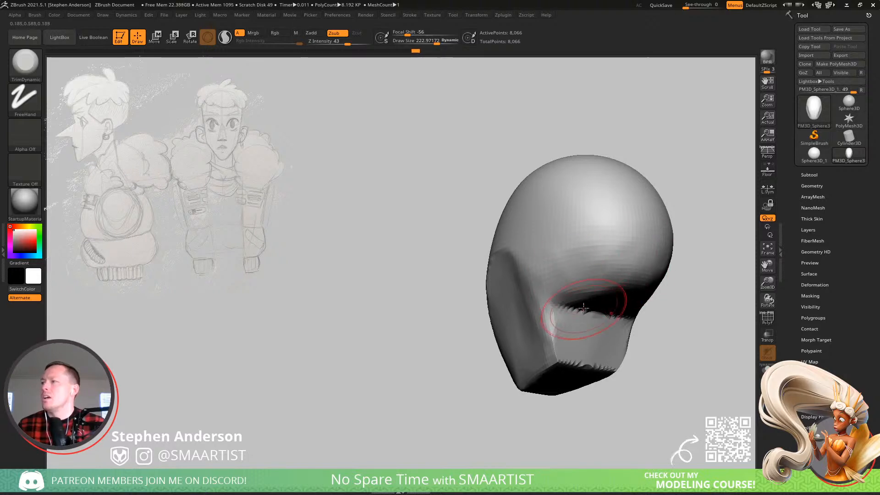
right_click_drag(560, 274, 615, 283)
left_click_drag(495, 338, 538, 258, "shift")
mouse_move(545, 290)
right_mouse_down("ctrl")
mouse_move(519, 287)
mouse_move(577, 259)
mouse_move(631, 255)
right_mouse_up("ctrl")
- Remesh the head with DynaMesh at resolution 128 and show its PolyFrame wireframe
left_click(812, 185)
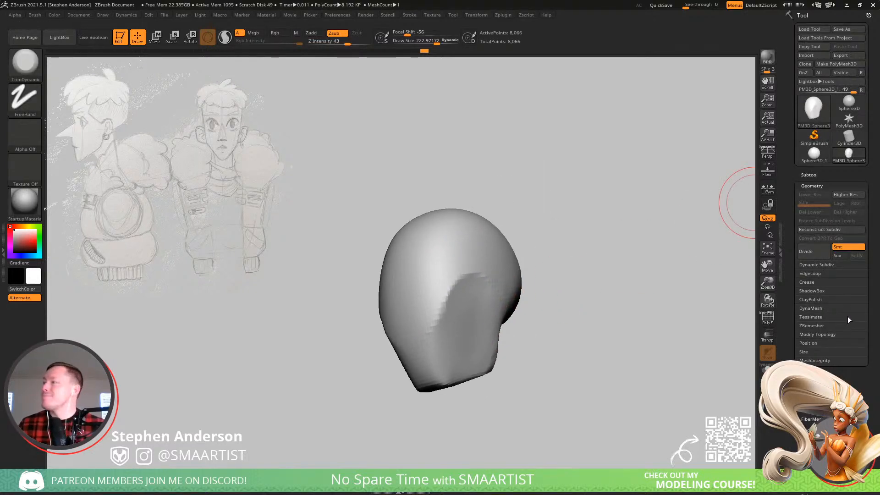
left_click(822, 308)
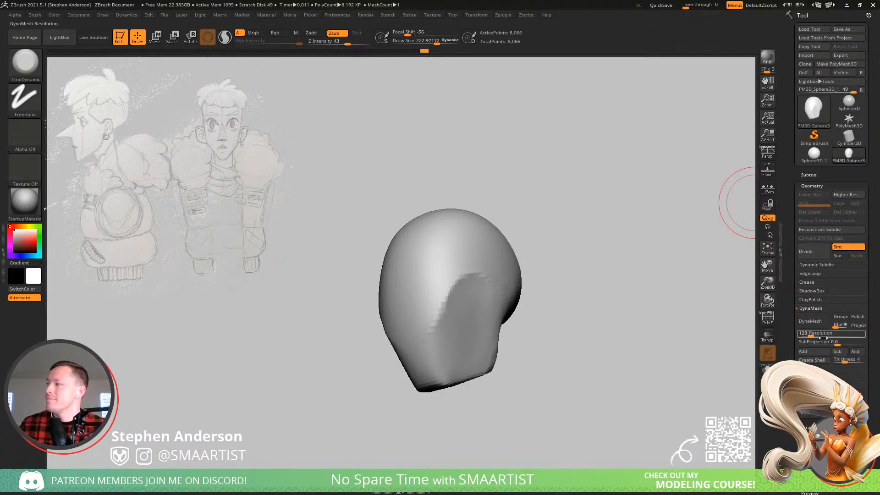
left_click(814, 323)
key("shift+f")
- Smooth the hard edges of the side plane and the jagged crease behind the jaw, hiding the wireframe
right_click_drag(462, 333, 473, 344, "ctrl")
mouse_move(474, 345)
left_mouse_down("shift")
mouse_move(399, 303)
mouse_move(505, 230)
left_mouse_up("shift")
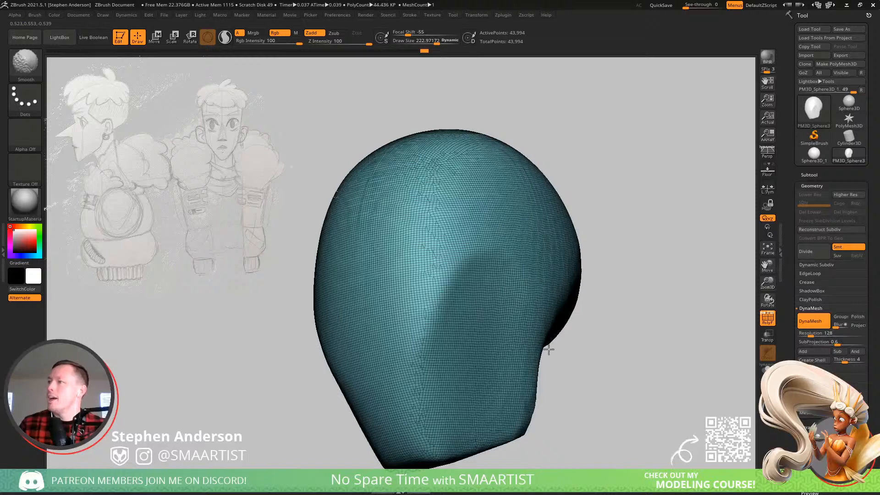
key("shift+f")
right_click_drag(546, 281, 668, 304)
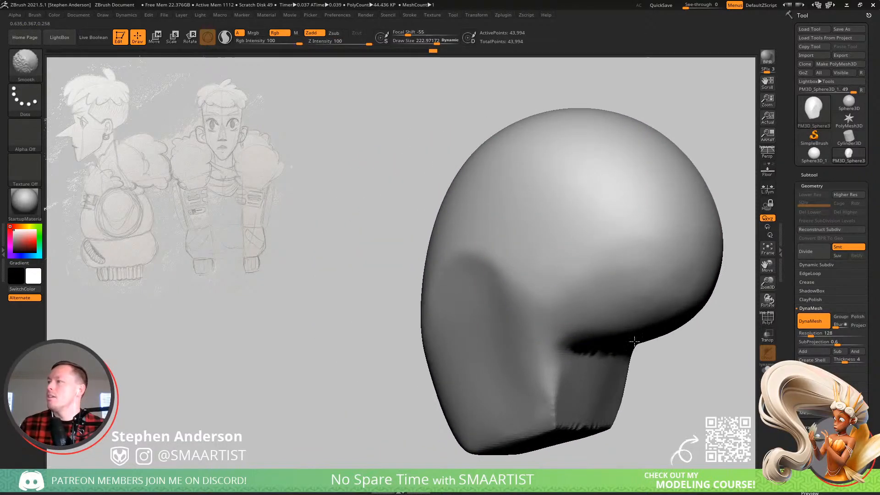
mouse_move(597, 347)
right_mouse_down("alt")
mouse_move(566, 269)
mouse_move(534, 243)
right_mouse_up("alt")
mouse_move(562, 353)
left_mouse_down("shift")
mouse_move(527, 253)
mouse_move(579, 322)
mouse_move(548, 315)
left_mouse_up("shift")
mouse_move(548, 315)
right_mouse_down()
mouse_move(509, 266)
mouse_move(489, 280)
mouse_move(442, 281)
mouse_move(494, 272)
mouse_move(462, 344)
mouse_move(445, 343)
right_mouse_up()
- Flatten the cheek and lower jaw planes with TrimDynamic, working from the side and from below
key("space")
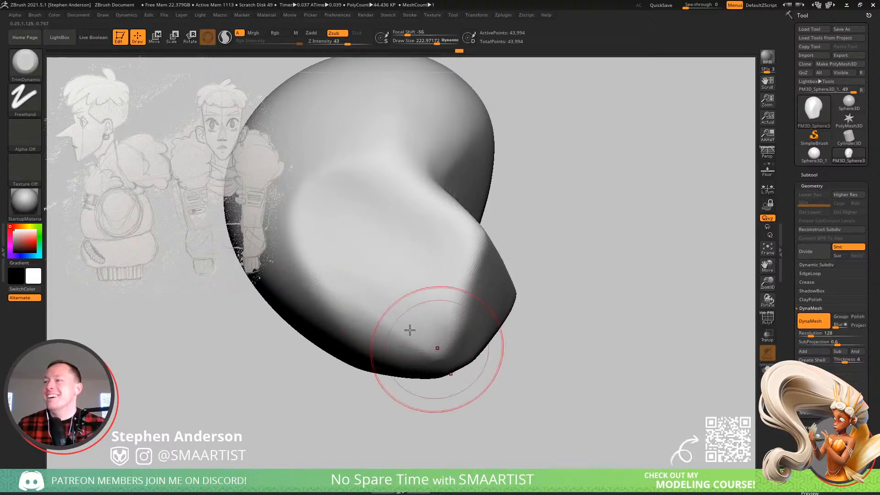
mouse_move(410, 330)
left_mouse_down()
mouse_move(339, 287)
mouse_move(324, 258)
left_mouse_up()
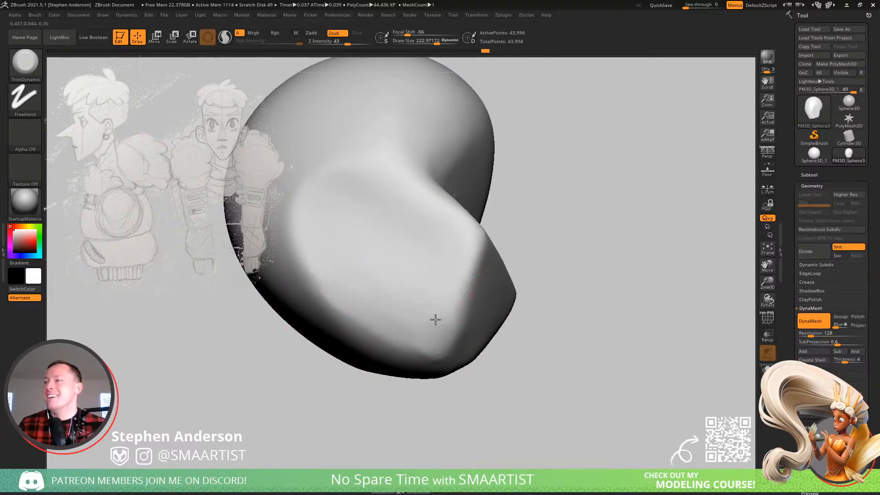
mouse_move(444, 367)
right_mouse_down()
mouse_move(472, 305)
mouse_move(457, 338)
right_mouse_up()
left_click_drag(415, 344, 453, 247)
left_click_drag(427, 354, 425, 295)
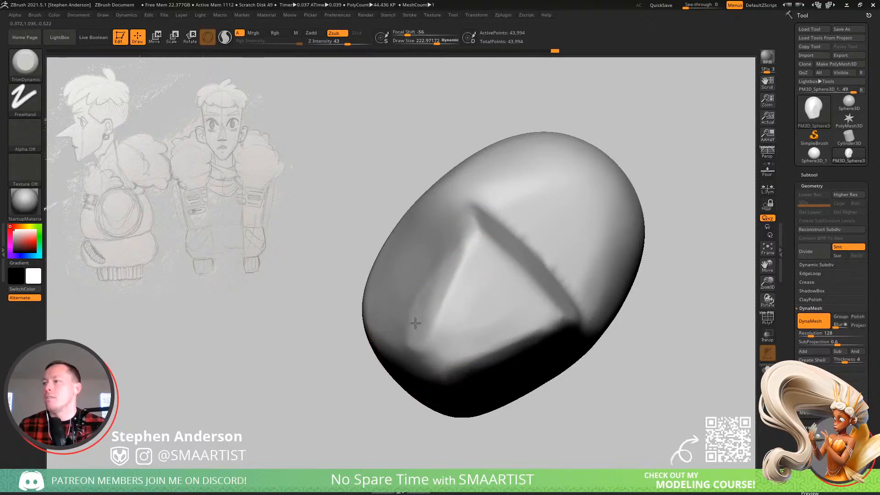
mouse_move(409, 351)
left_mouse_down()
mouse_move(406, 341)
mouse_move(452, 298)
left_mouse_up()
mouse_move(474, 294)
right_mouse_down()
mouse_move(474, 301)
mouse_move(440, 280)
right_mouse_up()
left_click_drag(483, 246, 471, 219)
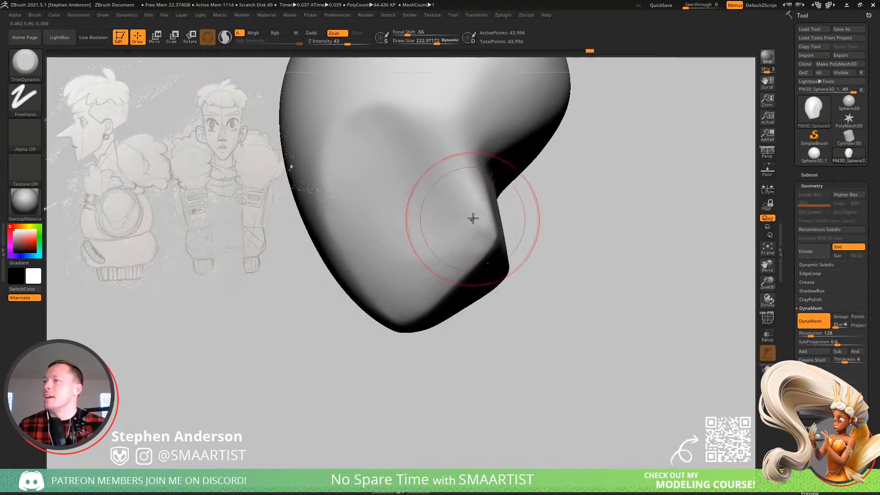
- Trim the jawline and chin corner with TrimDynamic to refine the transition into the front of the face
mouse_move(408, 302)
right_mouse_down()
mouse_move(469, 241)
mouse_move(454, 248)
right_mouse_up()
left_click_drag(448, 257, 440, 232)
right_click_drag(440, 232, 408, 238)
mouse_move(388, 271)
left_mouse_down()
mouse_move(378, 270)
mouse_move(383, 229)
left_mouse_up()
right_click_drag(383, 227, 380, 268)
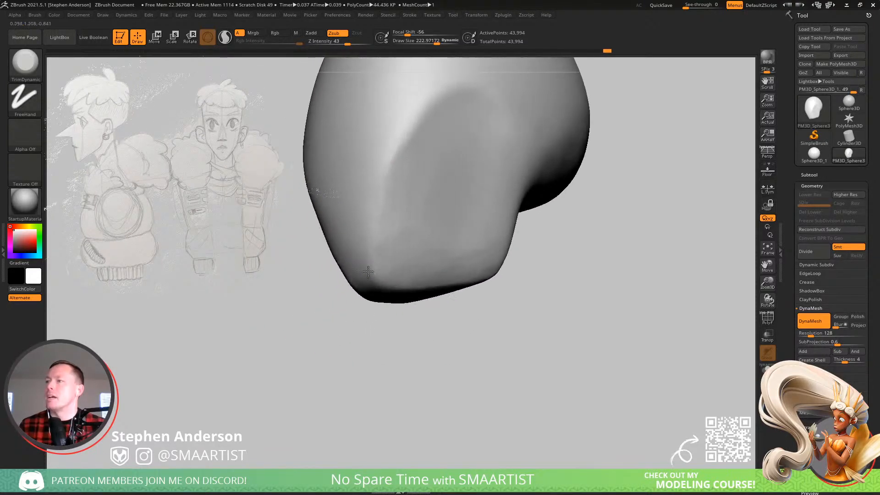
mouse_move(381, 268)
left_mouse_down()
mouse_move(405, 199)
mouse_move(387, 277)
left_mouse_up()
mouse_move(387, 277)
right_mouse_down()
mouse_move(422, 228)
mouse_move(353, 273)
mouse_move(387, 190)
mouse_move(422, 301)
mouse_move(415, 321)
mouse_move(432, 310)
right_mouse_up()
right_click_drag(432, 309, 428, 338, "ctrl")
right_click_drag(472, 281, 453, 282)
- Set the MaskPen brush's draw size to about 31 and turn on LazyMouse for its stroke
key("ctrl")
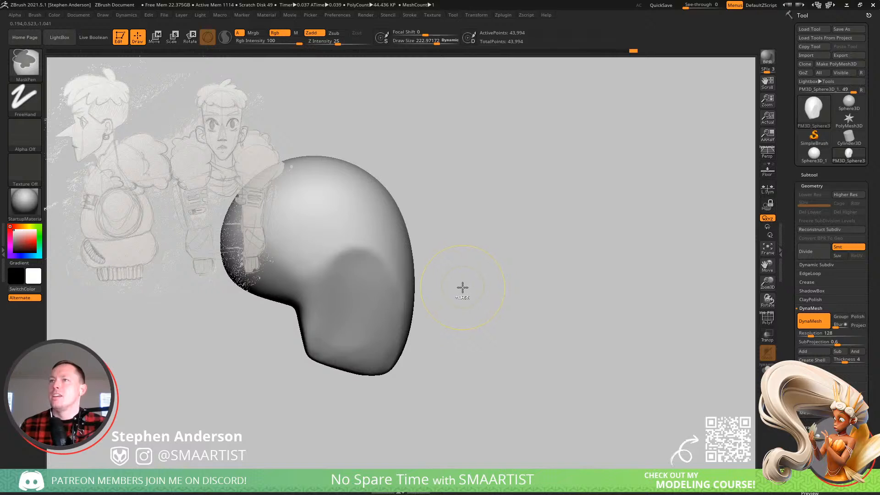
mouse_move(470, 268)
right_mouse_down()
mouse_move(503, 235)
mouse_move(501, 275)
right_mouse_up()
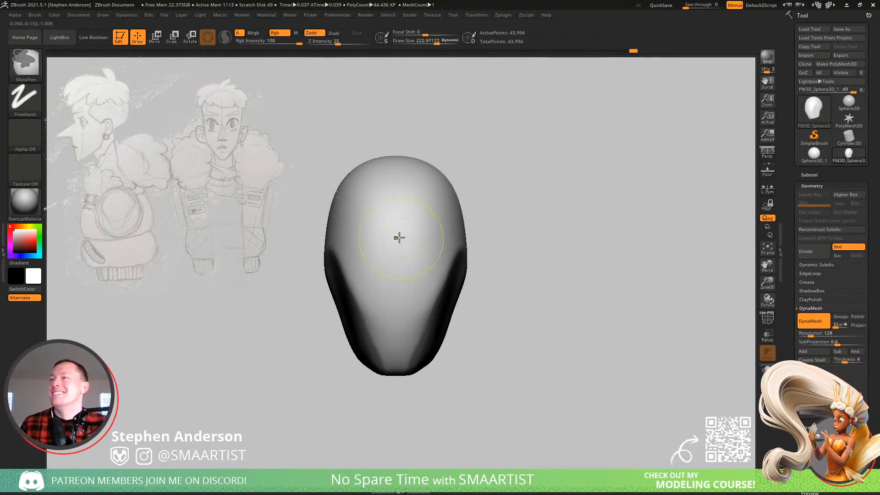
key("b")
key("t")
key("d")
key("s")
left_click_drag(401, 239, 385, 240)
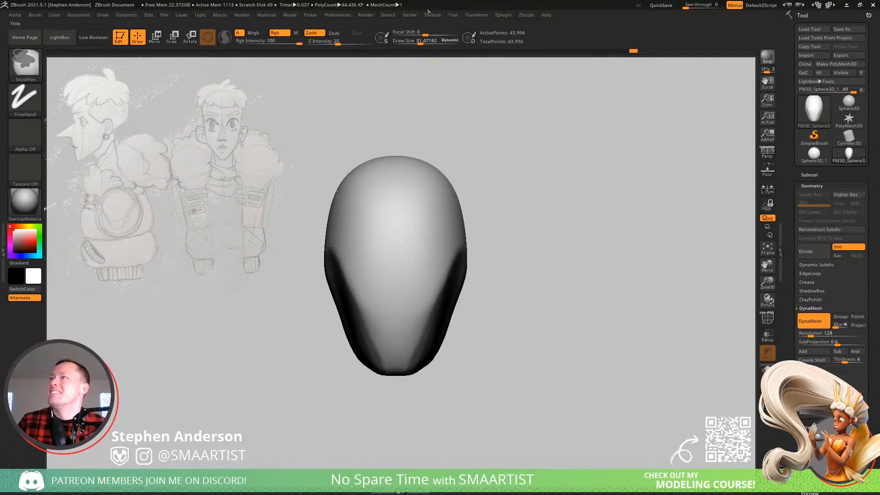
left_click(410, 15, "ctrl")
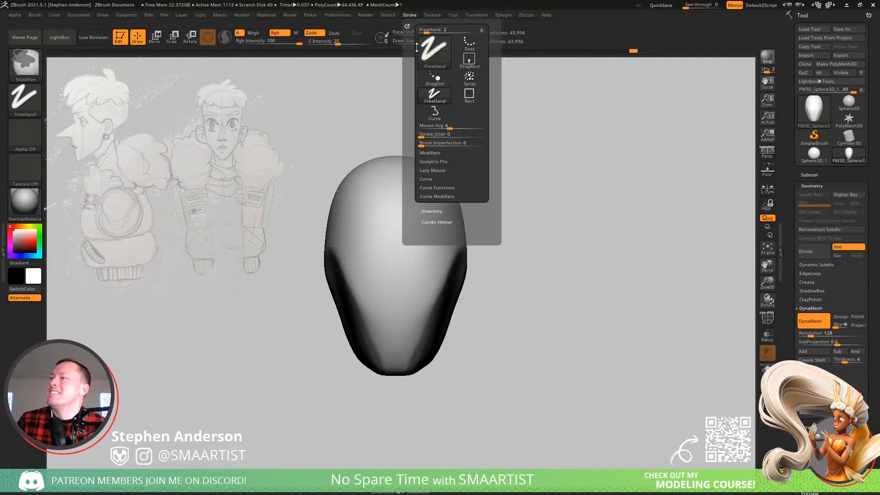
left_click(433, 170)
left_click(433, 179)
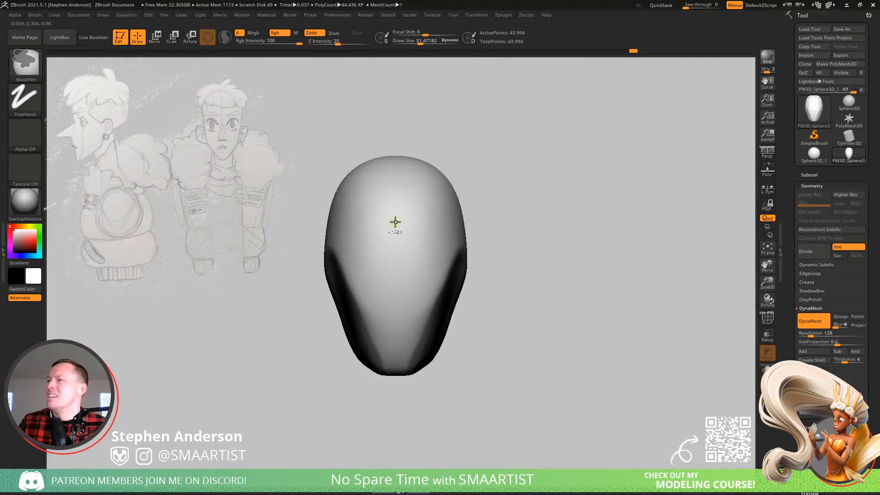
- Mask a symmetrical wedge down the centre of the face, narrow near the brow and widening toward the chin
left_click(397, 228, "ctrl")
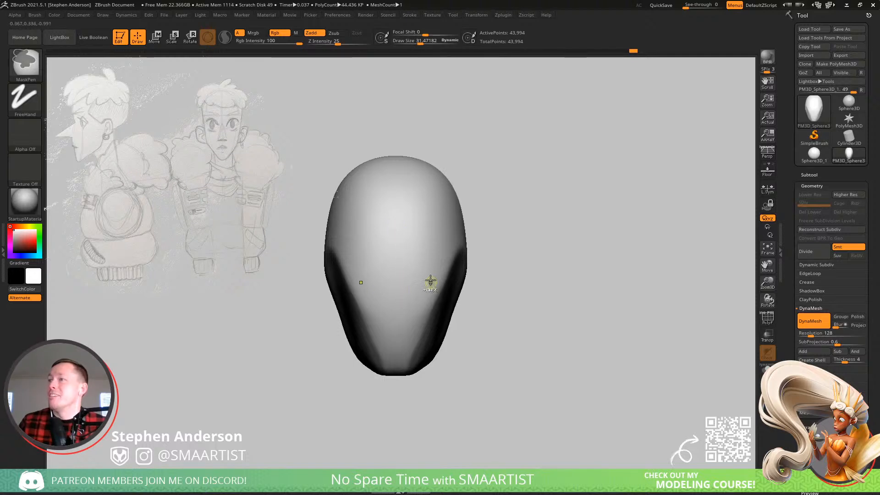
key("ctrl+z")
left_click_drag(405, 295, 404, 351, "ctrl")
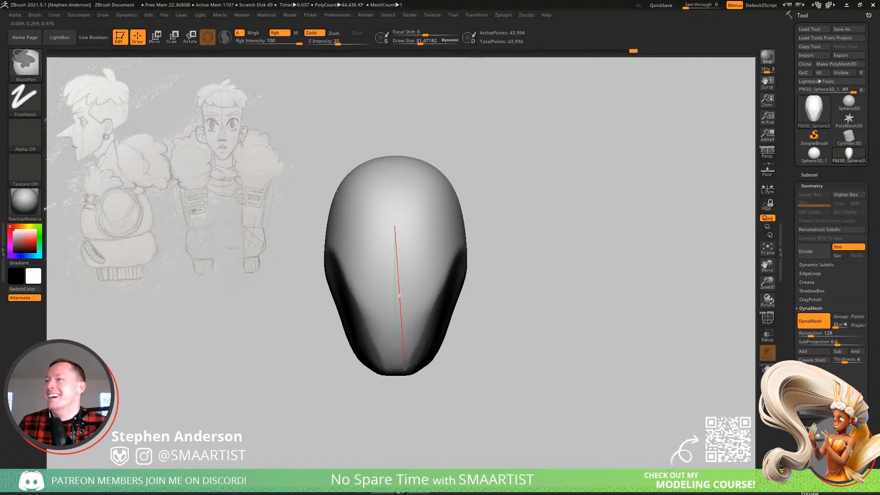
left_click_drag(405, 364, 405, 364, "ctrl")
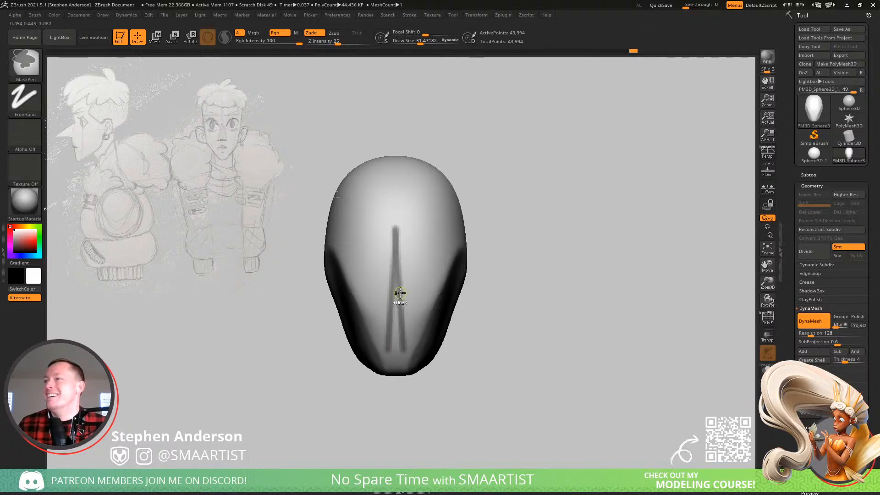
left_click_drag(395, 305, 393, 360, "ctrl")
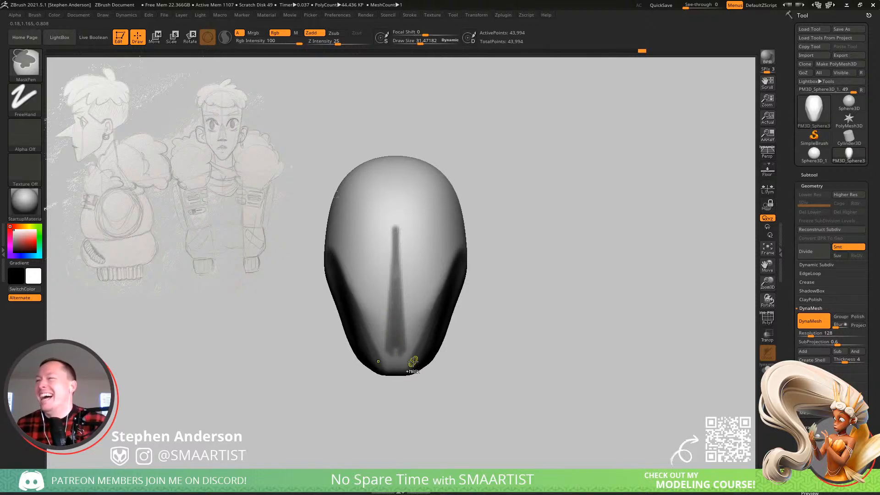
left_click_drag(406, 355, 391, 345, "ctrl")
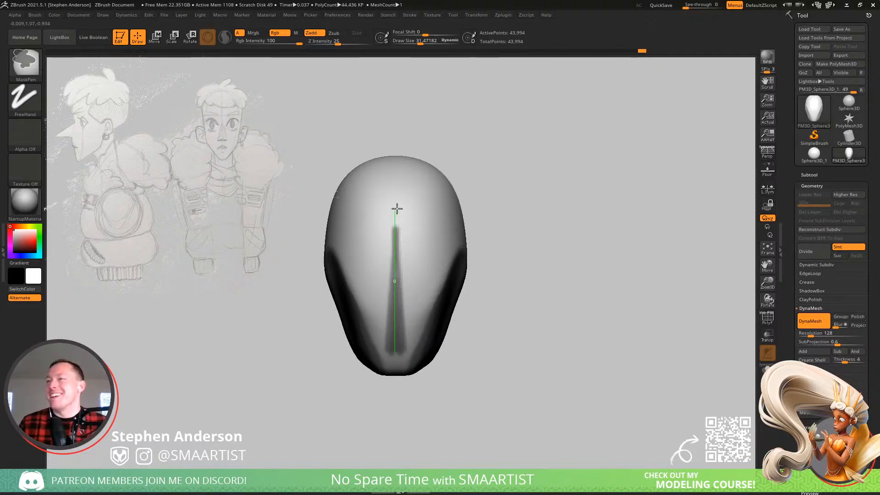
left_click_drag(397, 210, 397, 208, "ctrl")
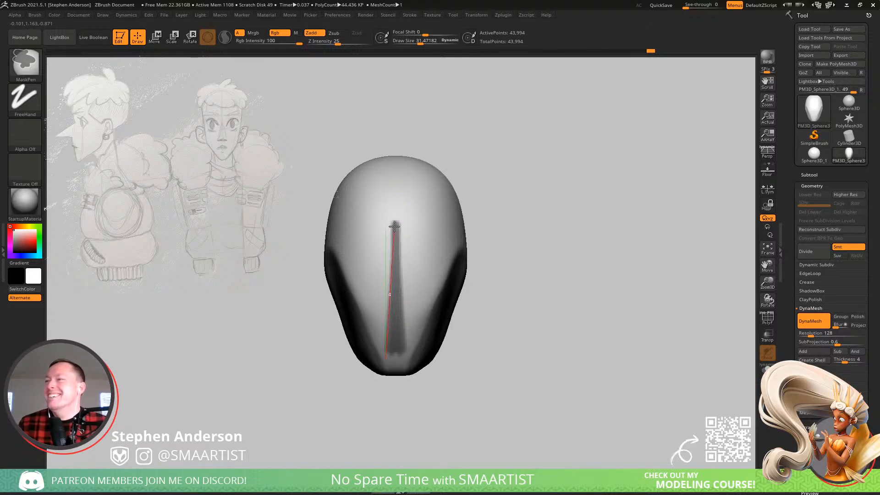
left_click_drag(394, 222, 395, 222, "ctrl")
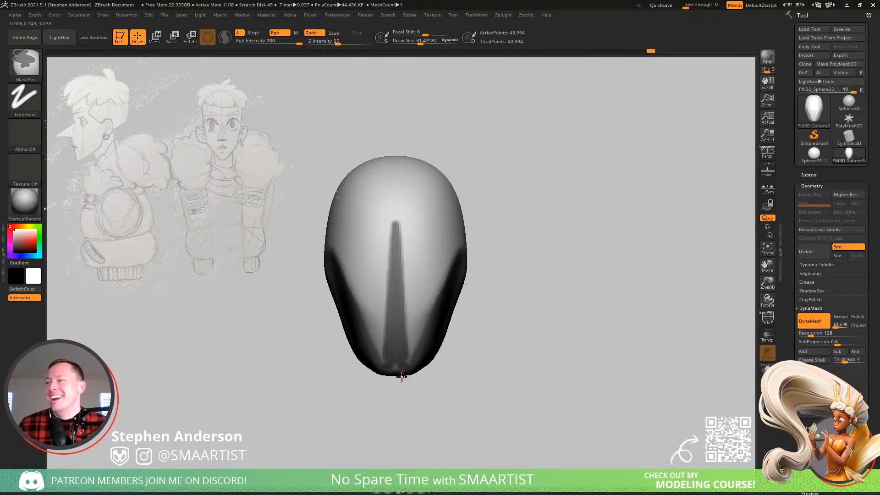
- Clip a notch into the face profile below the forehead with ClipCurve in side view, undoing the first cut and recutting it
right_click_drag(405, 301, 445, 312)
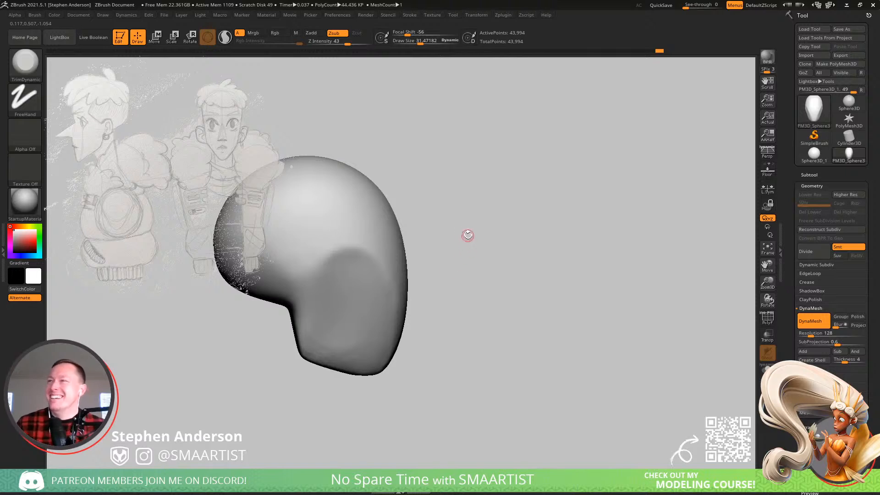
right_click_drag(456, 254, 476, 239)
key("ctrl+shift")
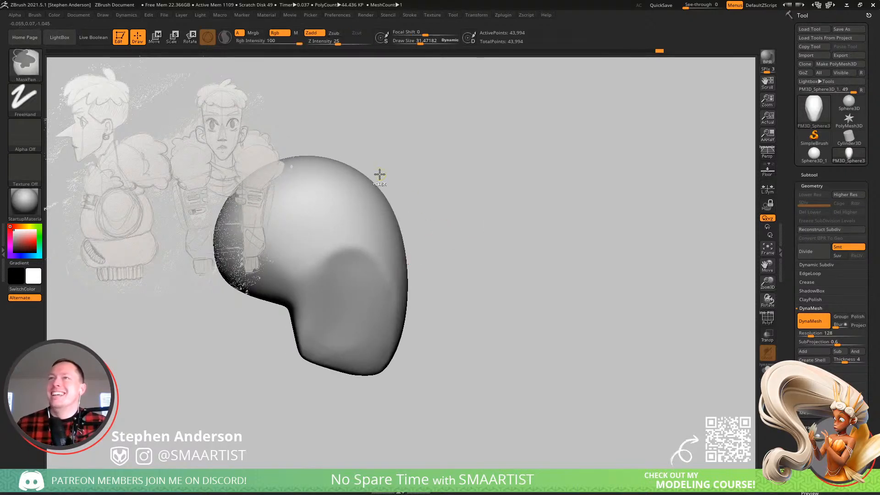
mouse_move(408, 136)
left_mouse_down("ctrl+shift")
mouse_move(368, 251)
mouse_move(385, 236)
mouse_move(386, 254)
left_mouse_up("ctrl+shift")
mouse_move(459, 235)
left_mouse_down()
mouse_move(440, 227)
mouse_move(457, 241)
mouse_move(433, 224)
left_mouse_up()
key("ctrl+z")
mouse_move(418, 154)
left_mouse_down("ctrl+shift")
mouse_move(379, 246)
mouse_move(403, 263)
left_mouse_up("ctrl+shift")
mouse_move(452, 237)
left_mouse_down()
mouse_move(433, 233)
mouse_move(452, 238)
left_mouse_up()
- Flatten the clipped ledge below the brow with TrimDynamic at draw size about 134, and re-DynaMesh the head
key("b")
key("t")
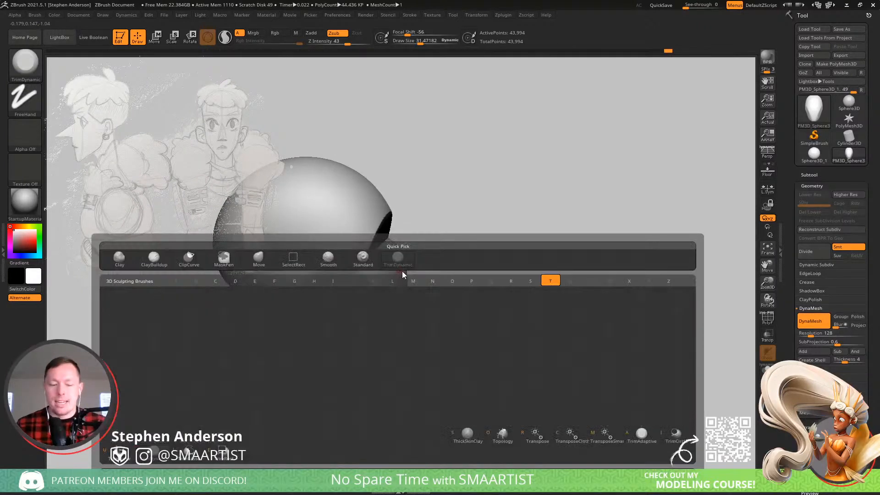
key("d")
key("s")
left_click_drag(388, 265, 394, 265)
right_click_drag(392, 267, 392, 296)
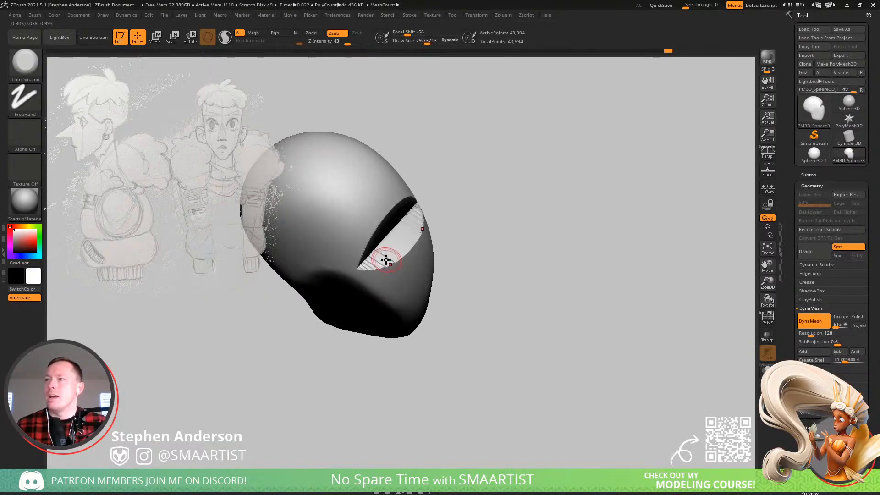
key("s")
left_click_drag(388, 265, 393, 269)
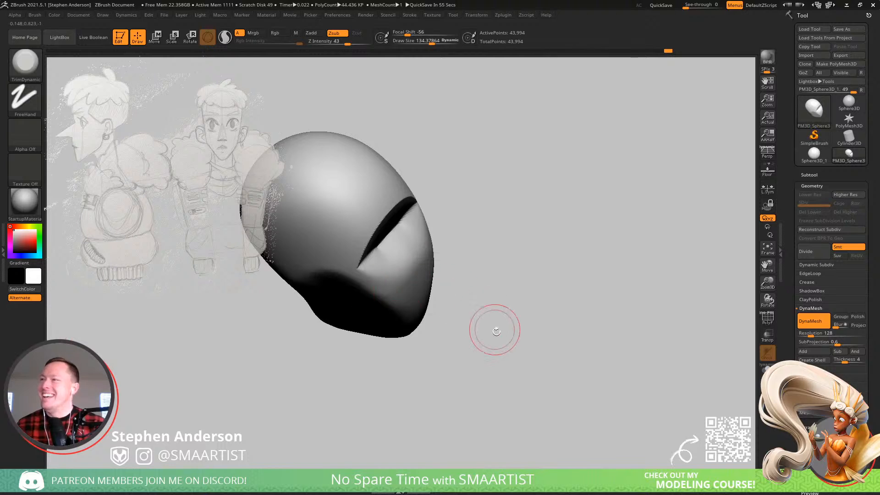
mouse_move(495, 330)
left_mouse_down()
mouse_move(525, 281)
mouse_move(476, 310)
left_mouse_up()
right_click_drag(476, 309, 510, 266)
right_click_drag(511, 266, 532, 275, "ctrl")
left_click_drag(562, 284, 585, 309, "ctrl")
- Clip the slanted plane under the brow again in side view to sharpen the brow ledge
right_click_drag(383, 238, 396, 232)
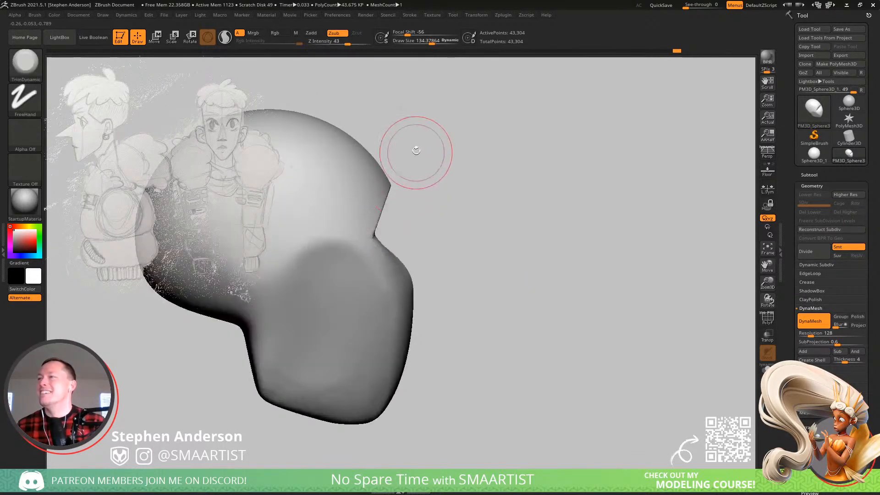
left_click_drag(428, 111, 372, 239, "ctrl+shift")
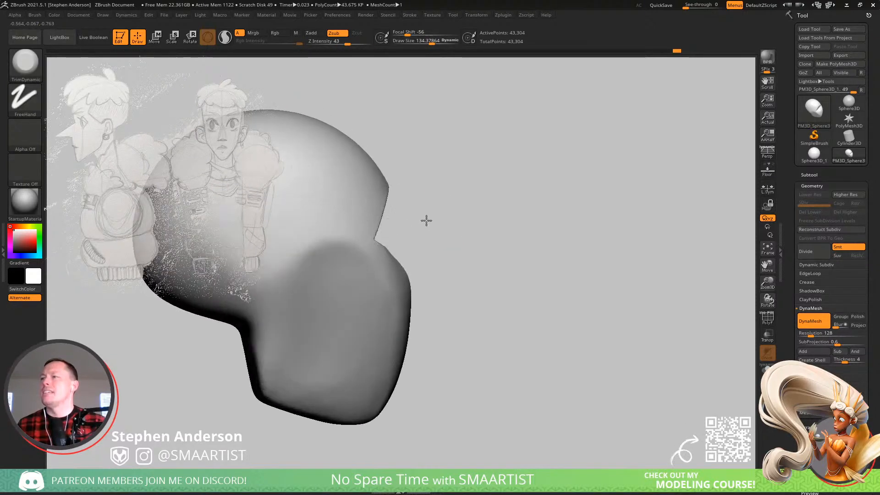
mouse_move(456, 314)
left_mouse_down("ctrl+shift")
mouse_move(385, 271)
mouse_move(468, 302)
left_mouse_up("ctrl+shift")
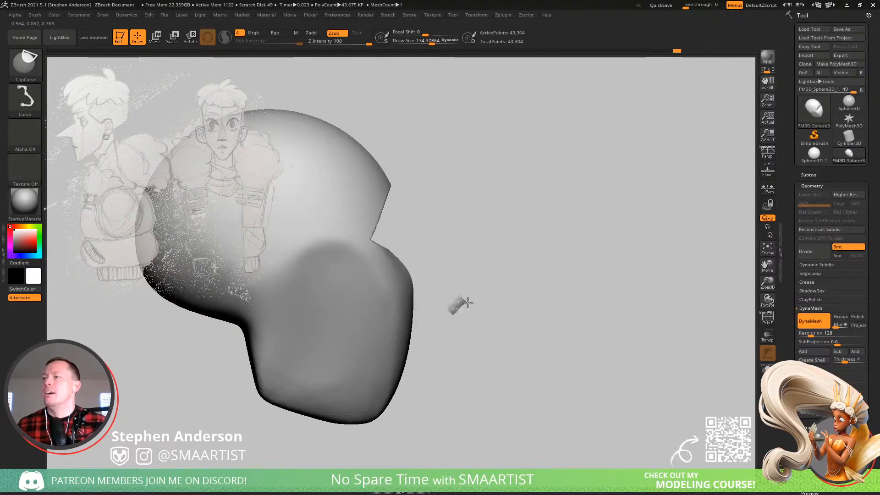
- Clip the front of the face with a curve running from the brow notch down to the chin in side view
left_click_drag(372, 240, 389, 284, "ctrl+shift")
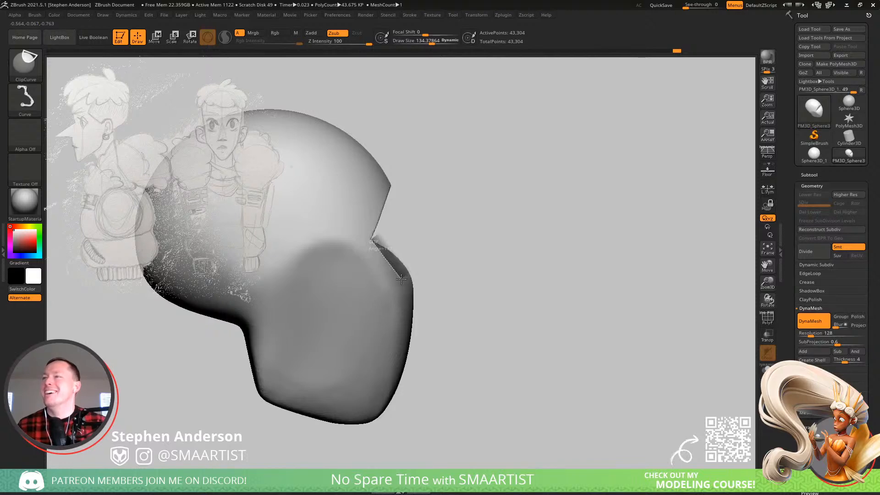
left_click_drag(401, 279, 416, 341, "ctrl+shift")
mouse_move(496, 269)
left_mouse_down()
mouse_move(462, 275)
mouse_move(494, 272)
mouse_move(497, 262)
mouse_move(491, 268)
left_mouse_up()
left_click_drag(378, 238, 393, 259, "ctrl+shift")
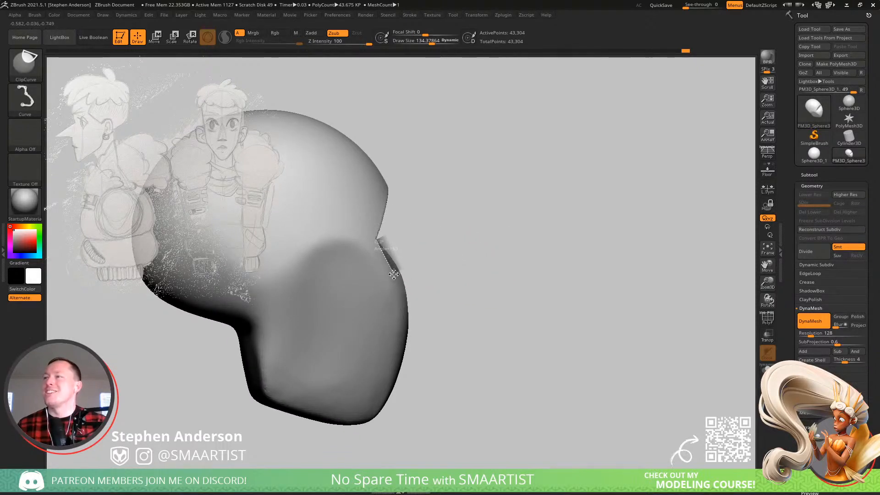
left_click_drag(400, 285, 403, 345, "ctrl+shift")
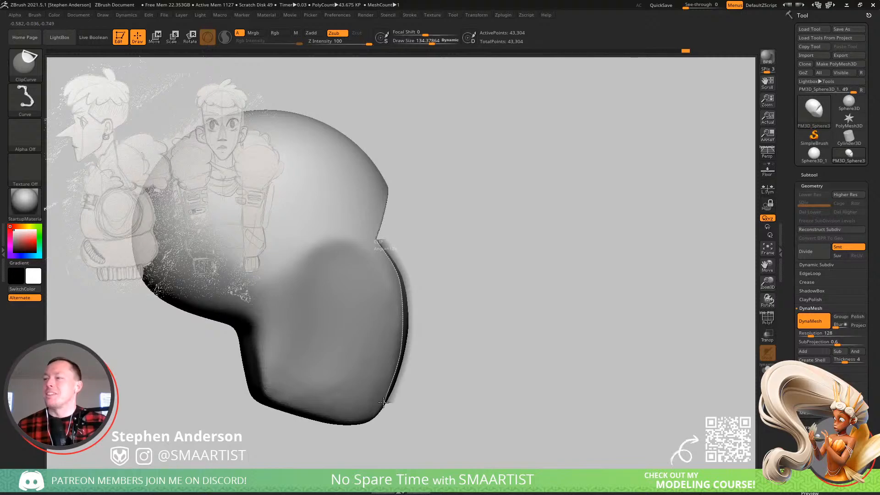
left_click_drag(372, 428, 372, 429, "ctrl+shift")
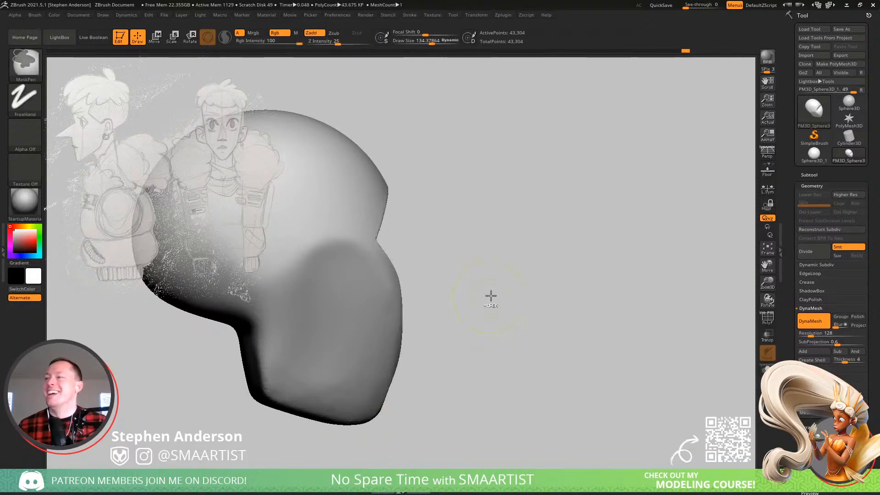
- Clip angled planes between the front of the face and the cheek with ClipCurve in three-quarter view
mouse_move(491, 294)
left_mouse_down()
mouse_move(476, 262)
mouse_move(448, 275)
mouse_move(448, 259)
mouse_move(454, 266)
mouse_move(516, 234)
left_mouse_up()
mouse_move(513, 166)
left_mouse_down("ctrl+shift")
mouse_move(510, 284)
mouse_move(469, 406)
left_mouse_up("ctrl+shift")
mouse_move(521, 269)
left_mouse_down()
mouse_move(425, 315)
mouse_move(413, 310)
mouse_move(546, 210)
left_mouse_up()
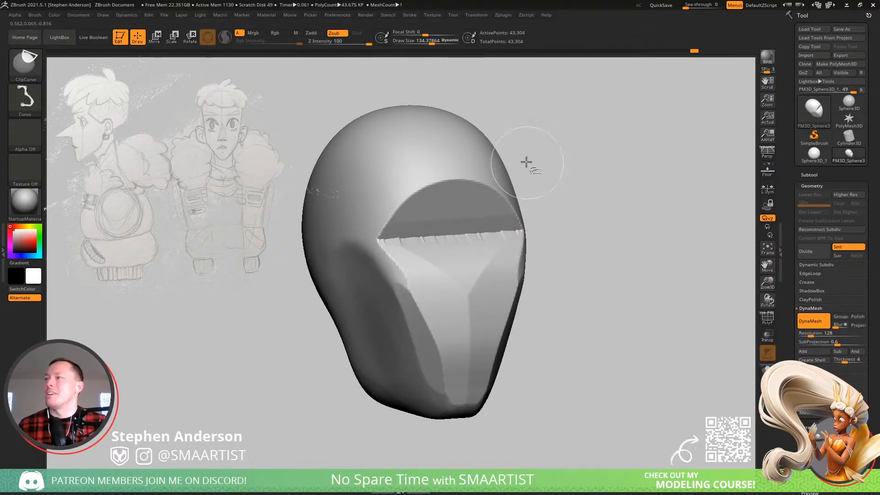
left_click_drag(526, 157, 498, 367, "ctrl+shift")
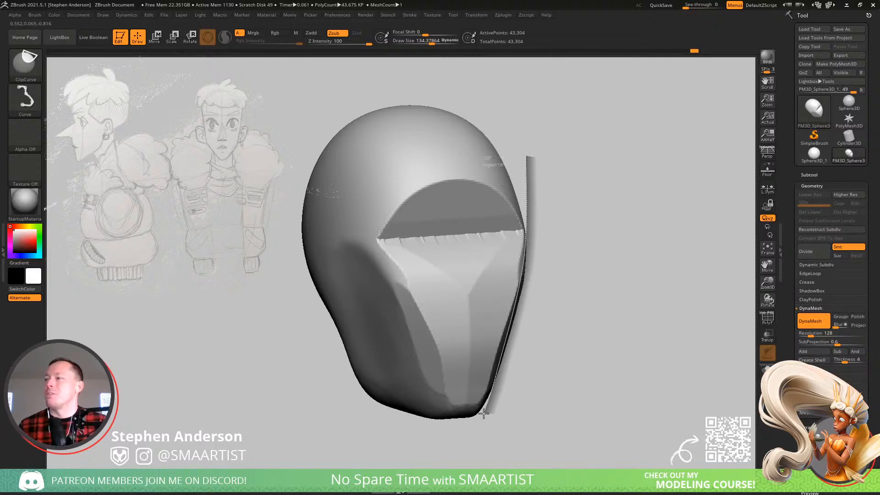
mouse_move(484, 413)
left_mouse_down("ctrl+shift")
mouse_move(469, 427)
mouse_move(481, 442)
left_mouse_up("ctrl+shift")
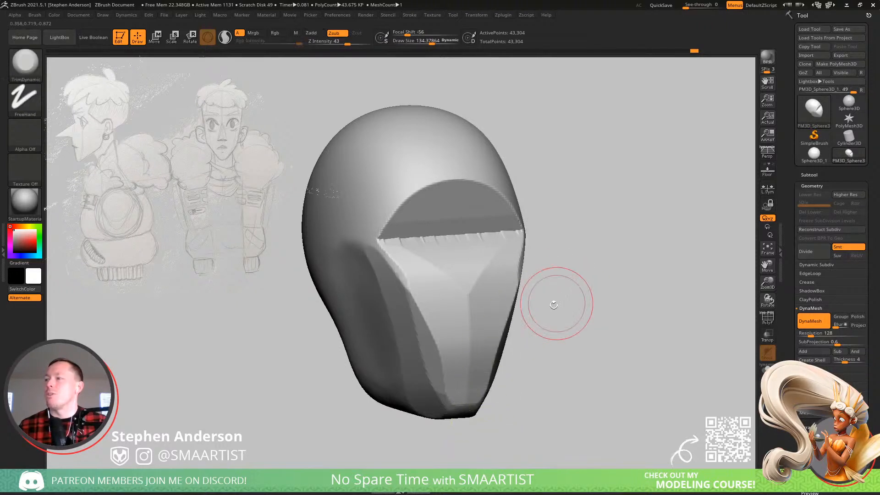
- Clip the underside of the jaw along a straight, slanted line from the jaw corner to the chin
mouse_move(557, 304)
left_mouse_down()
mouse_move(499, 316)
mouse_move(475, 305)
mouse_move(477, 330)
left_mouse_up()
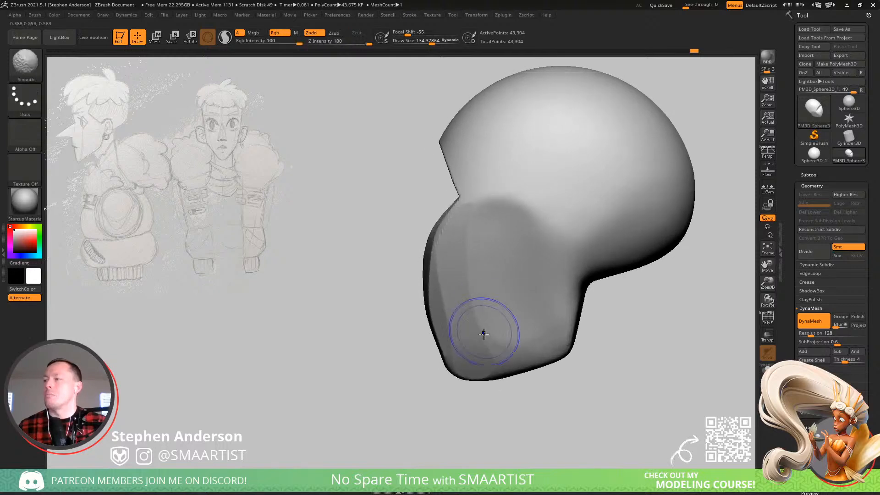
left_click_drag(603, 352, 431, 383, "ctrl+shift")
mouse_move(505, 353)
left_mouse_down()
mouse_move(543, 345)
mouse_move(530, 347)
left_mouse_up()
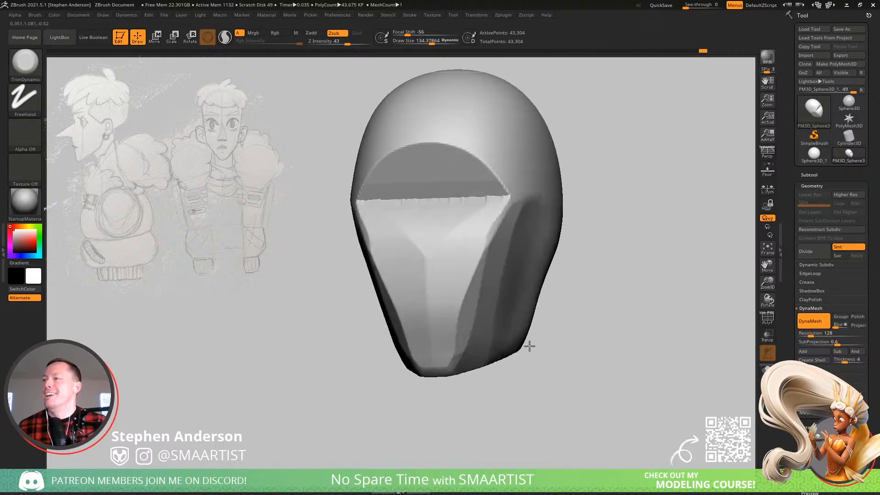
- Push the front of the face back with the Move brush at draw size about 471, then reduce the size to about 350
mouse_move(530, 346)
right_mouse_down()
mouse_move(515, 353)
mouse_move(490, 284)
mouse_move(531, 287)
mouse_move(541, 282)
mouse_move(537, 266)
mouse_move(515, 309)
mouse_move(477, 312)
right_mouse_up()
key("s")
left_click_drag(462, 317, 479, 317)
right_click_drag(471, 335, 456, 343)
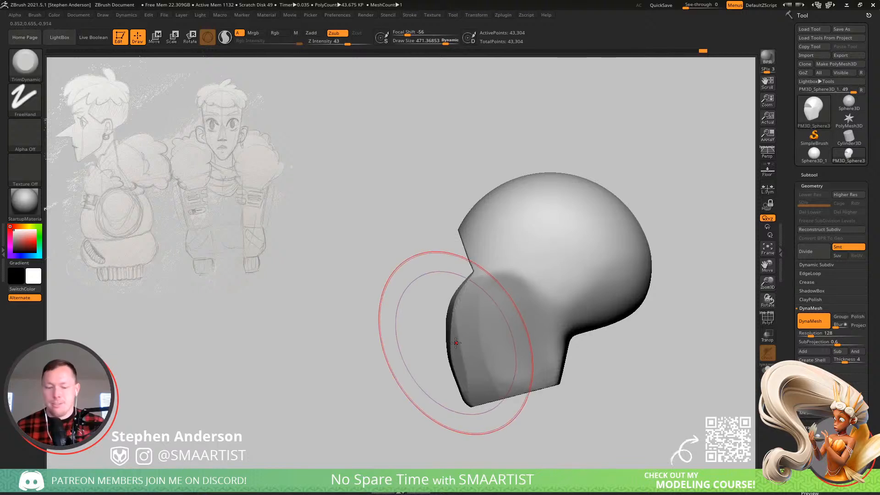
key("b")
key("m")
key("v")
left_click_drag(451, 349, 455, 353)
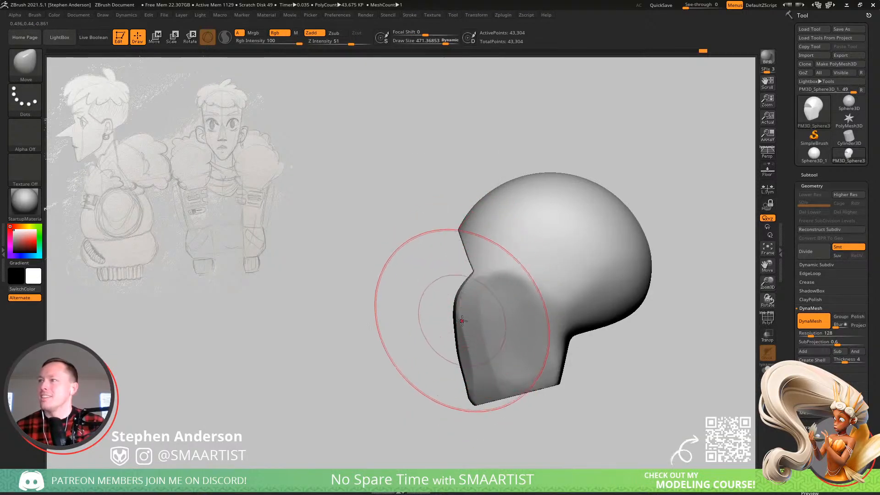
key("s")
left_click_drag(462, 321, 456, 321)
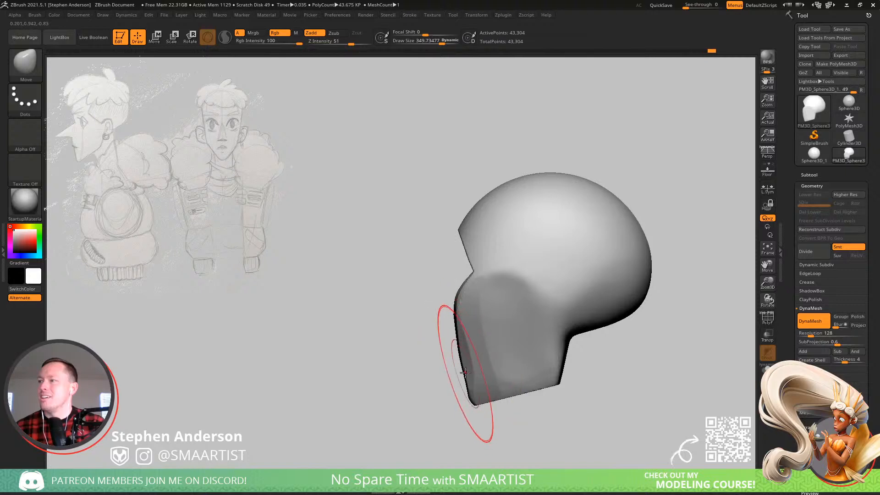
- Smooth the clipped cheek planes at draw size about 155 and re-DynaMesh the head
right_click_drag(463, 357, 494, 336)
key("s")
mouse_move(496, 333)
left_mouse_down()
mouse_move(484, 333)
mouse_move(478, 352)
left_mouse_up()
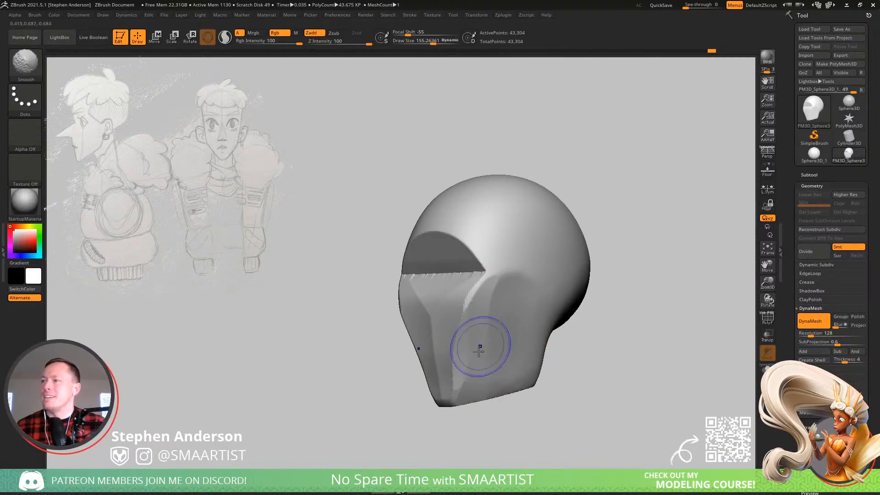
left_click_drag(672, 233, 674, 315, "ctrl")
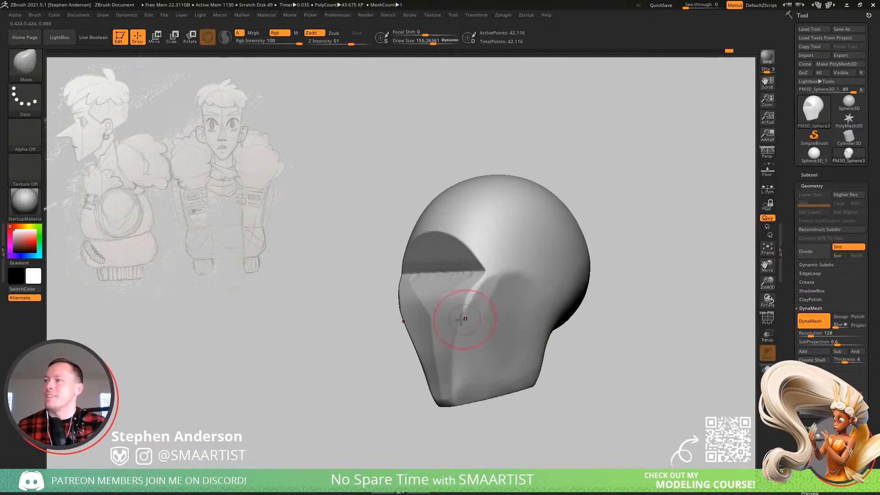
- Smooth the hard edges of the front face plane and the ledge under the brow
right_click_drag(461, 320, 496, 317)
mouse_move(451, 303)
left_mouse_down("shift")
mouse_move(435, 312)
mouse_move(456, 309)
left_mouse_up("shift")
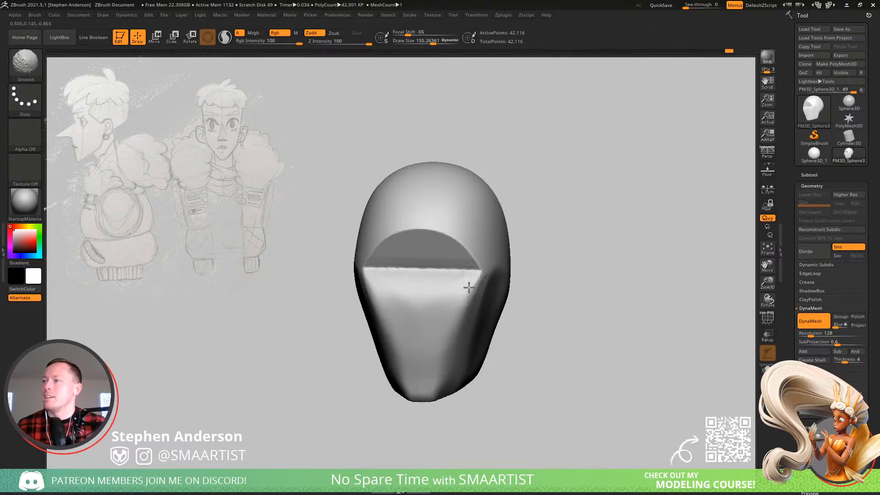
mouse_move(447, 280)
left_mouse_down("shift")
mouse_move(465, 268)
mouse_move(437, 234)
left_mouse_up("shift")
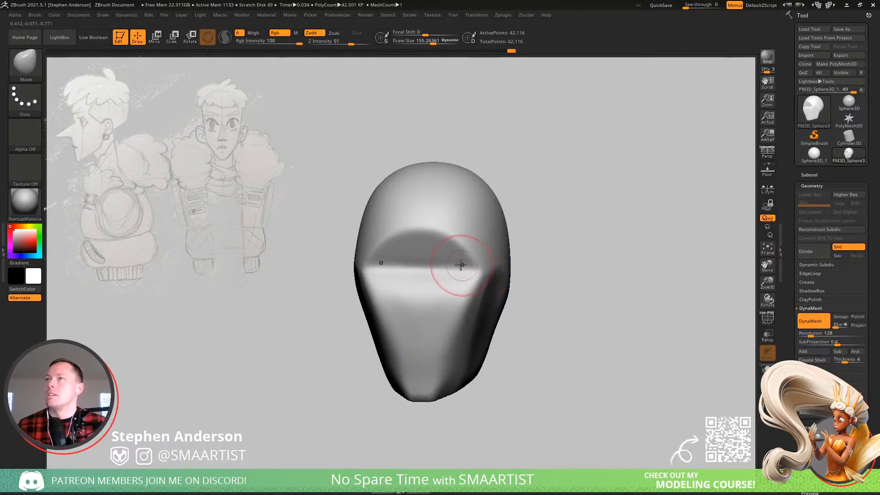
- Reshape the centre of the brow from the front with the Move brush at draw size about 311
right_click_drag(462, 265, 452, 240)
key("s")
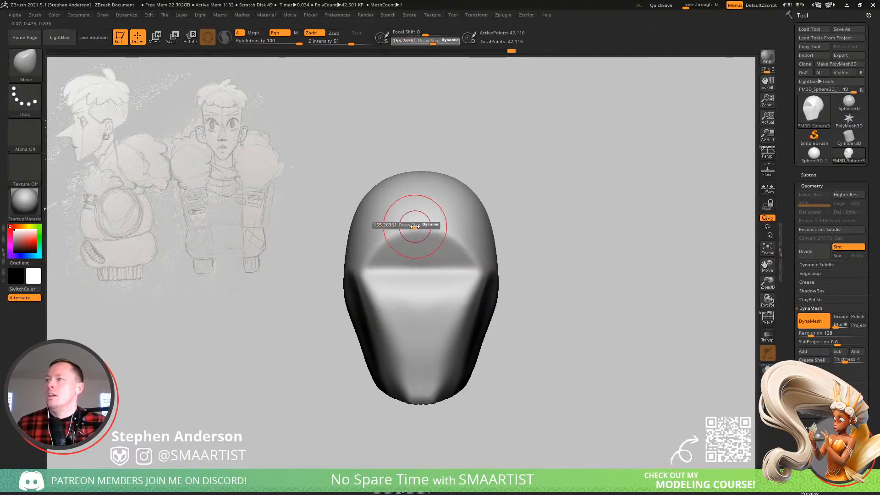
left_click_drag(415, 224, 421, 276)
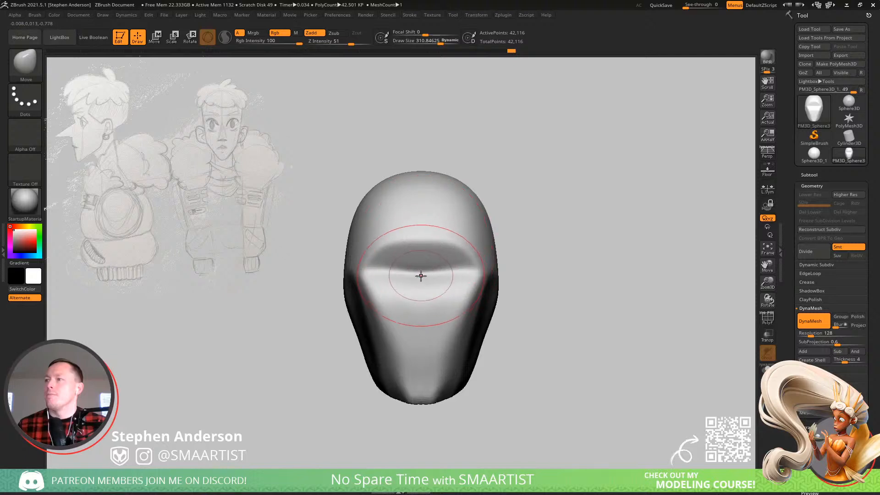
- Trim the lower cheek and chin transition with TrimDynamic at draw size about 128
right_click_drag(461, 378, 436, 374)
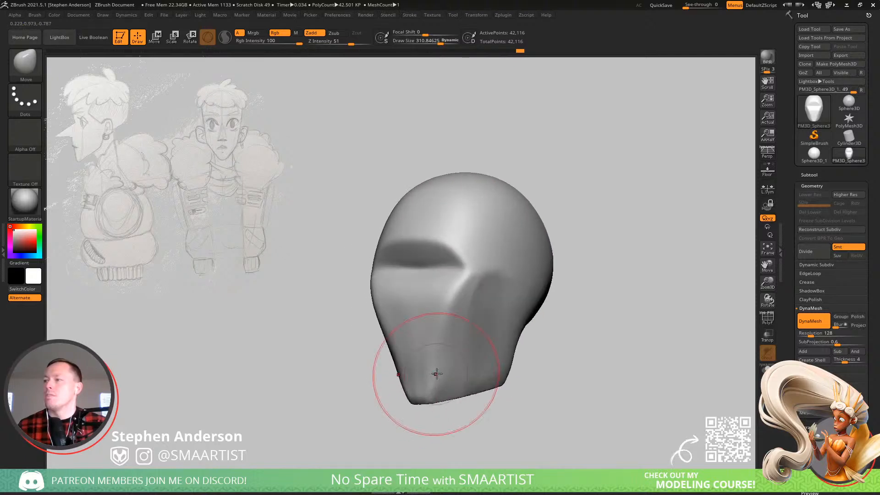
key("b")
key("t")
key("d")
key("s")
left_click_drag(477, 359, 461, 360)
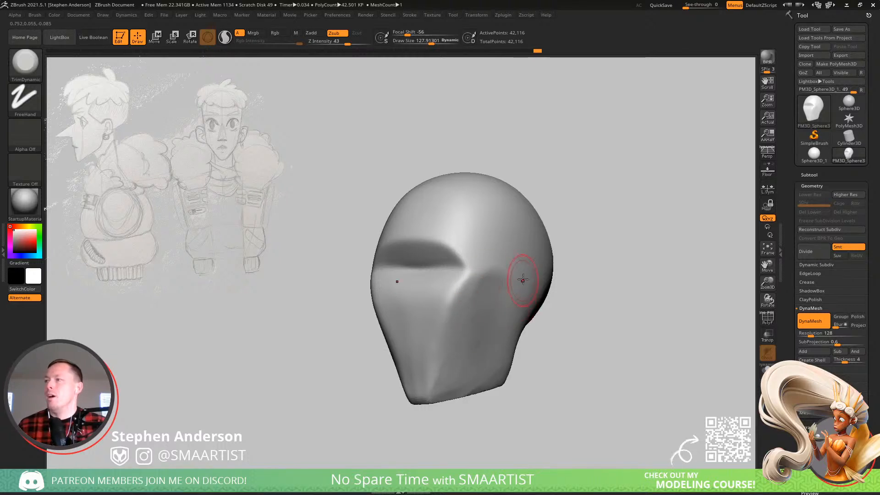
- Trim the chin edge and the side of the jaw from below with TrimDynamic at draw size about 128
right_click_drag(523, 279, 499, 294)
key("shift")
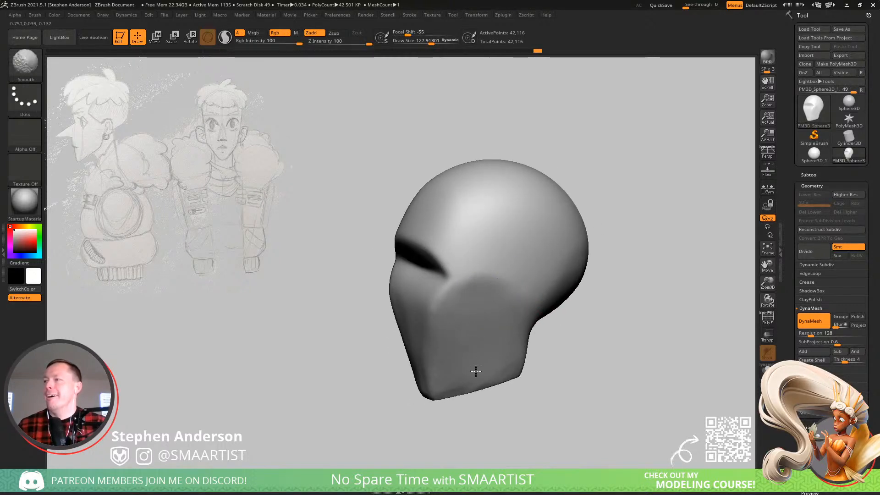
mouse_move(490, 376)
right_mouse_down("shift")
mouse_move(424, 377)
mouse_move(446, 334)
mouse_move(423, 378)
right_mouse_up("shift")
key("alt")
left_click_drag(425, 388, 428, 399)
mouse_move(431, 405)
right_mouse_down()
mouse_move(419, 370)
mouse_move(425, 324)
mouse_move(426, 346)
right_mouse_up()
mouse_move(427, 345)
left_mouse_down()
mouse_move(420, 332)
mouse_move(442, 305)
left_mouse_up()
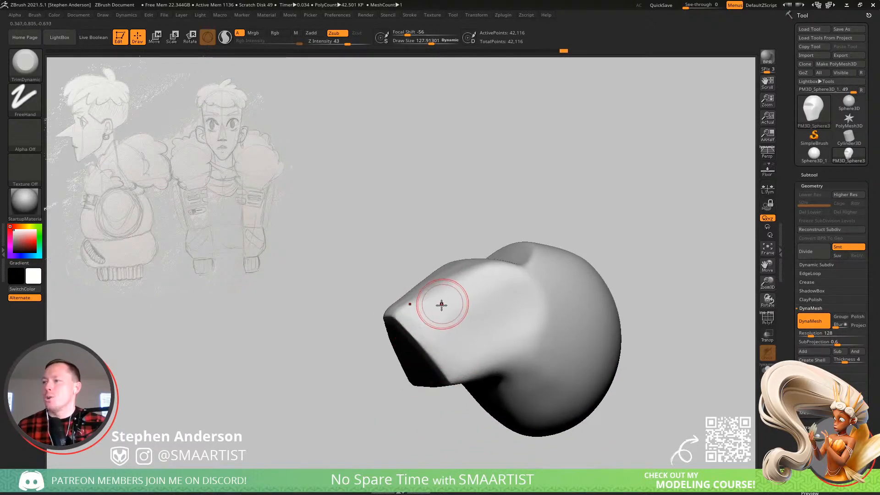
- Smooth the lower side plane of the jaw and trim its transition into the cheek
mouse_move(441, 305)
right_mouse_down()
mouse_move(460, 364)
mouse_move(435, 283)
mouse_move(447, 287)
right_mouse_up()
left_click_drag(453, 302, 458, 306, "shift")
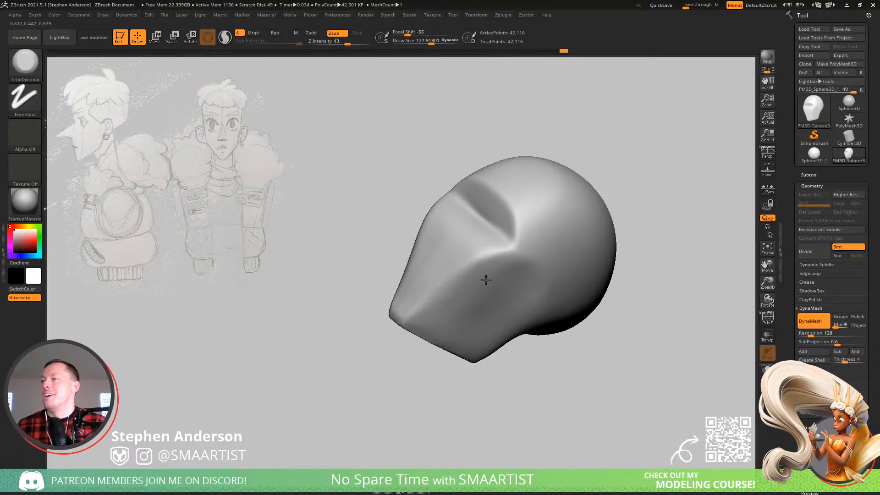
right_click_drag(475, 296, 456, 257)
mouse_move(433, 268)
left_mouse_down()
mouse_move(425, 213)
mouse_move(436, 281)
left_mouse_up()
right_click_drag(451, 257, 459, 258)
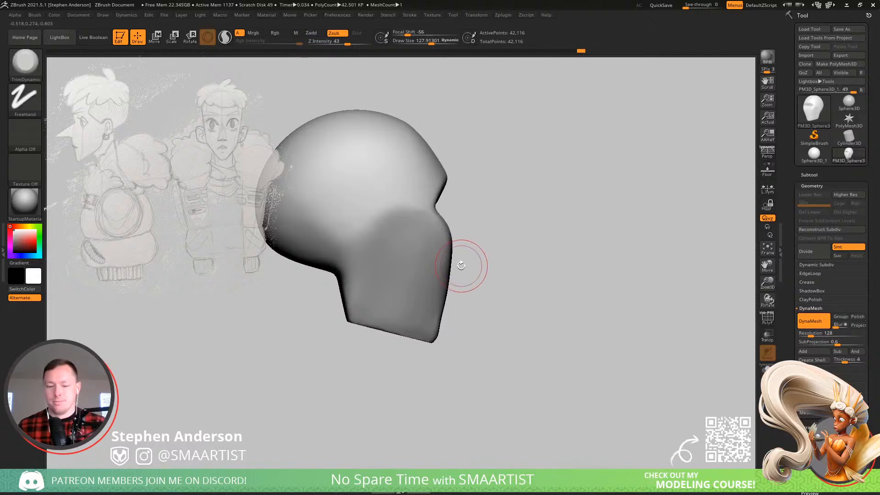
- Reshape the upper cheek plane behind the eye area in profile with the Move brush at draw size about 311
key("b")
key("m")
key("v")
key("s")
mouse_move(419, 211)
left_mouse_down()
mouse_move(435, 211)
mouse_move(392, 215)
left_mouse_up()
mouse_move(398, 212)
right_mouse_down()
mouse_move(362, 238)
mouse_move(393, 228)
mouse_move(364, 230)
mouse_move(348, 215)
mouse_move(358, 227)
mouse_move(406, 220)
mouse_move(414, 205)
mouse_move(411, 232)
mouse_move(357, 233)
mouse_move(405, 238)
right_mouse_up()
key("shift")
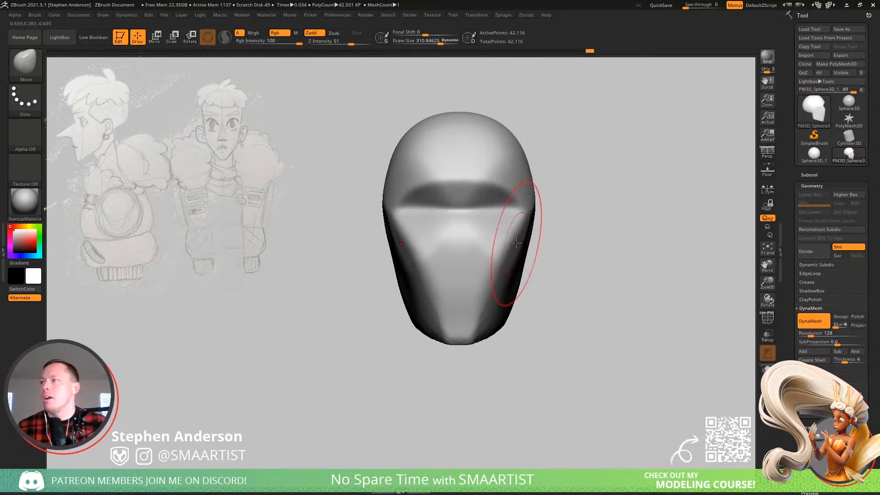
- Smooth the outer cheekbone and adjust its contour with the Move brush at draw size about 170
right_click_drag(495, 253, 467, 261)
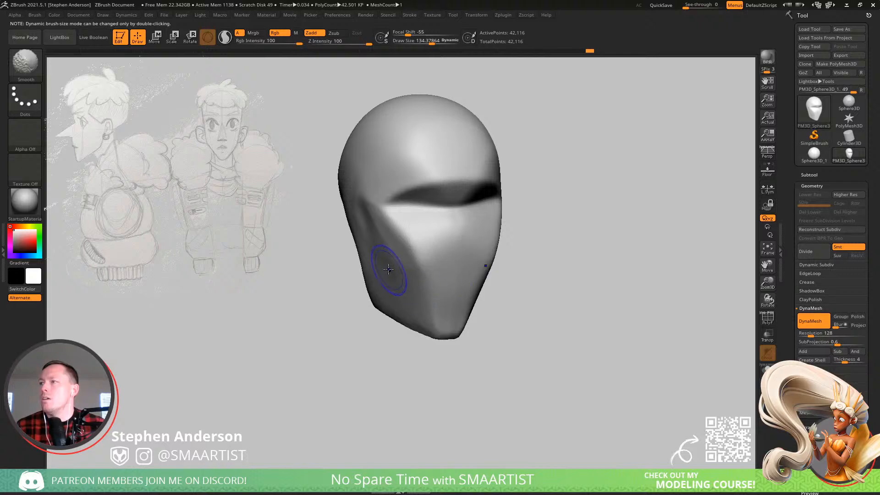
left_click_drag(369, 230, 369, 225, "shift")
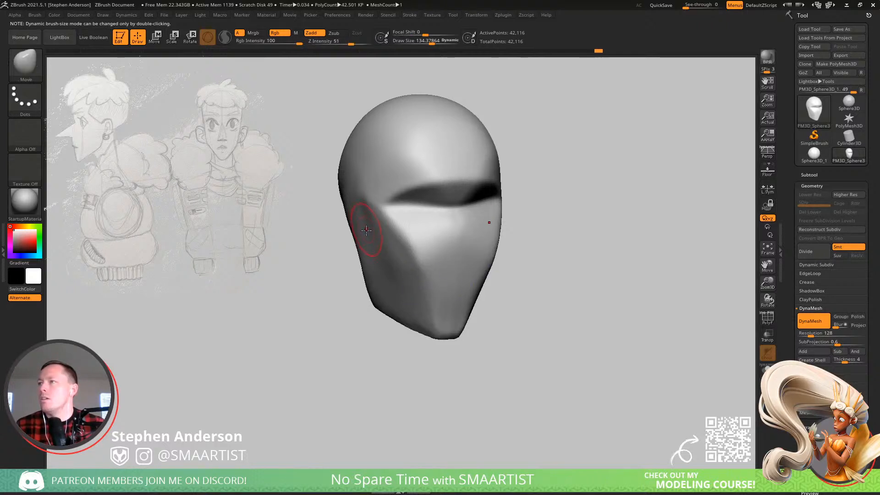
right_click_drag(368, 227, 383, 233)
key("s")
left_click_drag(374, 238, 377, 238)
left_click_drag(365, 224, 362, 219, "shift")
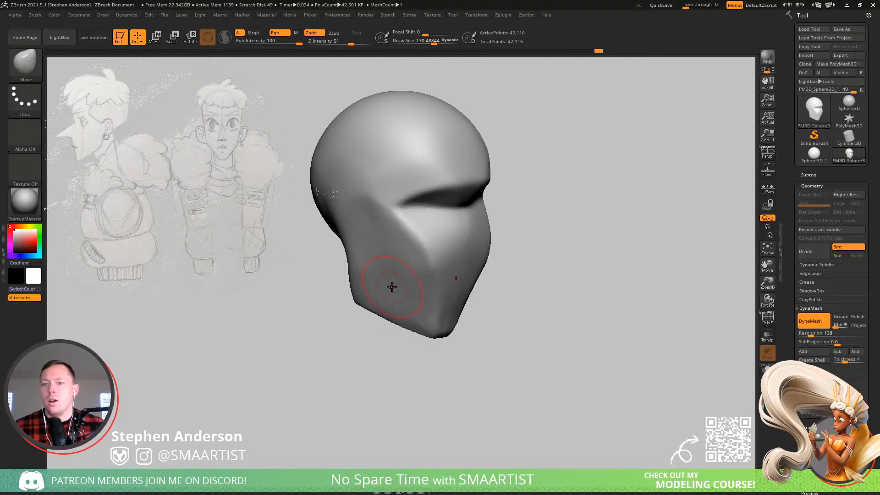
- Refine the plane change between front face and cheek with TrimDynamic at draw size about 94
left_click_drag(525, 229, 583, 283)
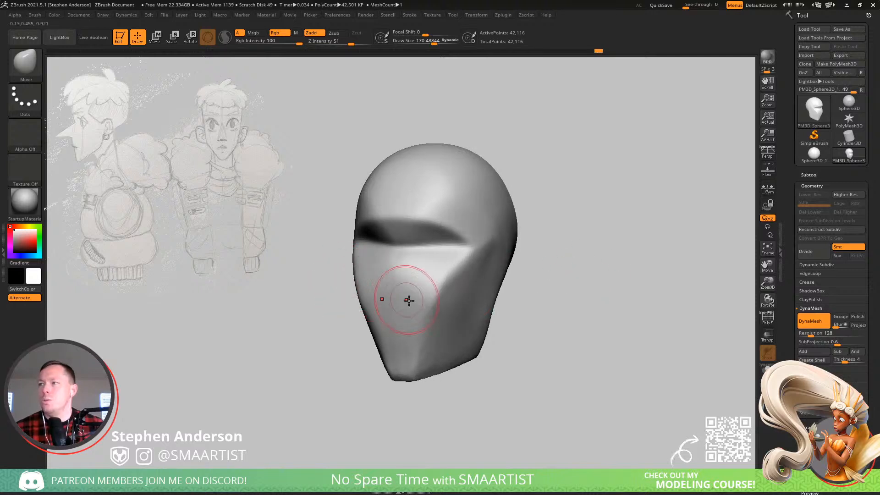
right_click_drag(450, 342, 436, 326)
key("b")
key("t")
key("d")
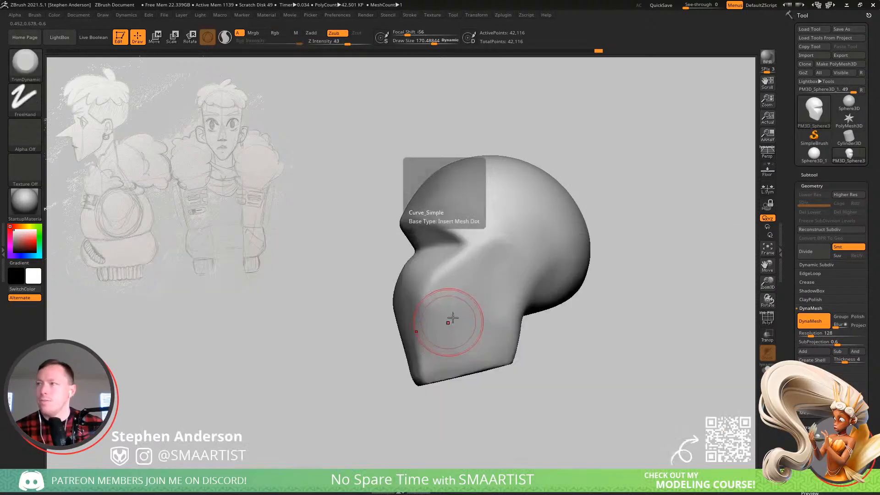
key("s")
left_click_drag(448, 316, 442, 300)
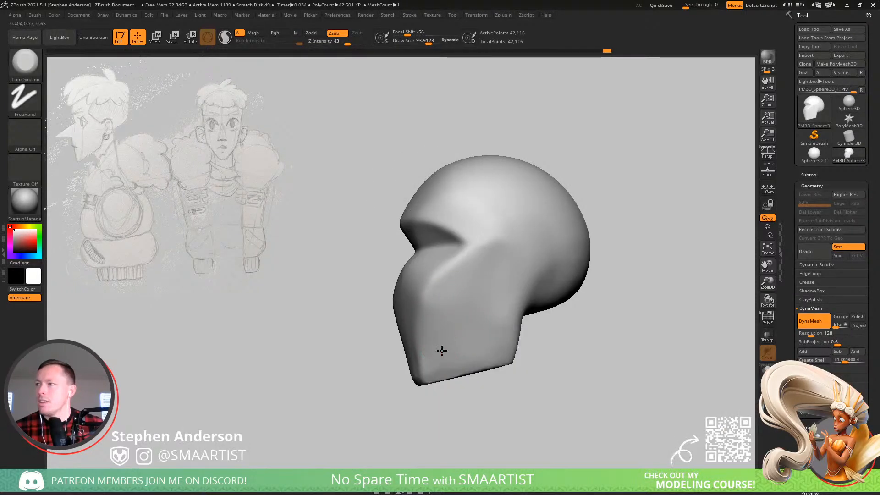
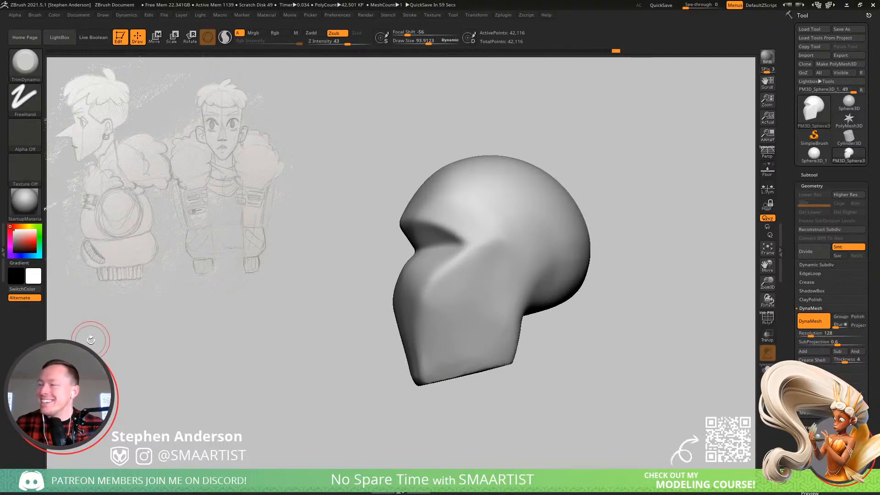
- Match the head's face and jaw profile to the side-view sketch with the Move brush at draw sizes about 734 and 524
right_click_drag(614, 373, 563, 329)
right_click_drag(495, 263, 232, 196)
mouse_move(482, 238)
right_mouse_down("ctrl")
mouse_move(483, 256)
mouse_move(468, 236)
right_mouse_up("ctrl")
mouse_move(468, 236)
right_mouse_down("alt")
mouse_move(326, 195)
mouse_move(288, 167)
mouse_move(287, 144)
mouse_move(297, 144)
right_mouse_up("alt")
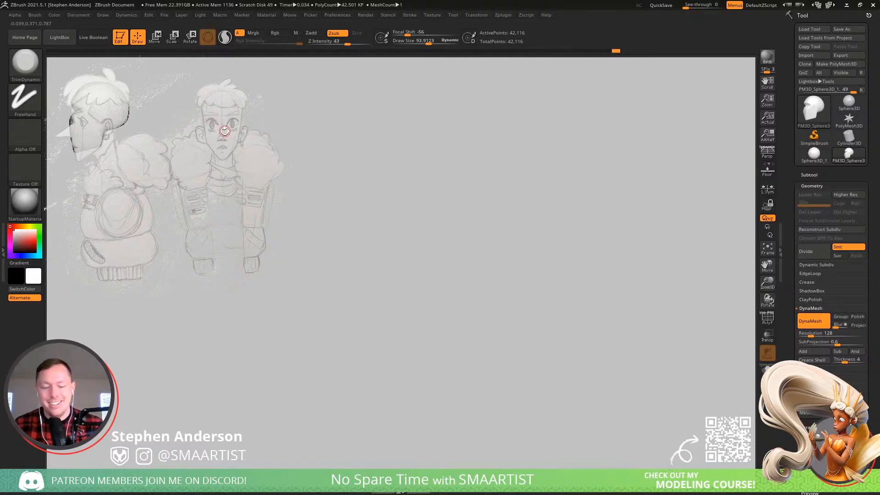
key("b")
key("m")
key("v")
key("s")
mouse_move(77, 148)
left_mouse_down()
mouse_move(101, 146)
mouse_move(94, 151)
left_mouse_up()
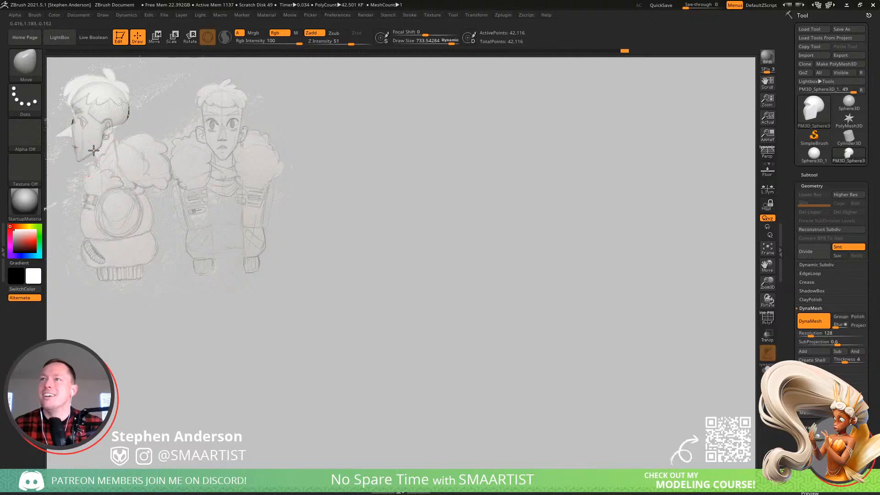
mouse_move(71, 122)
left_mouse_down()
mouse_move(72, 112)
mouse_move(109, 128)
mouse_move(123, 118)
mouse_move(75, 134)
mouse_move(76, 143)
left_mouse_up()
key("s")
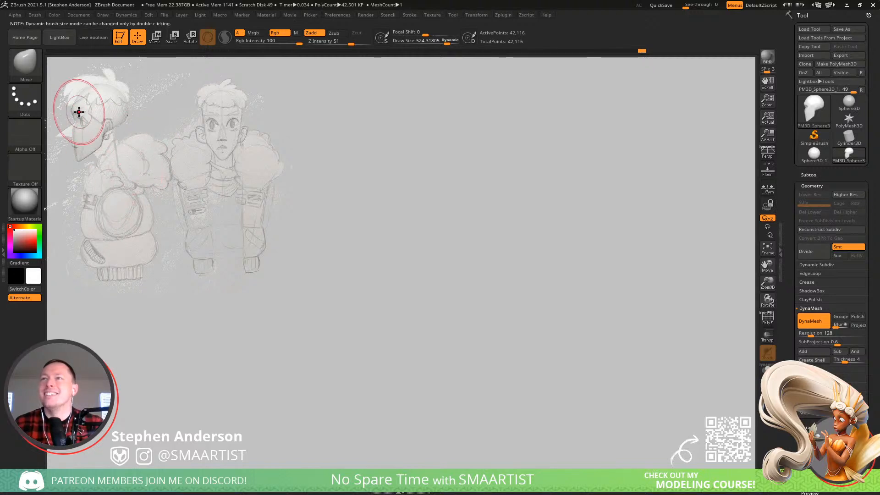
- Clip the centre of the brow and nose bridge in profile with an angled ClipCurve cut
mouse_move(89, 121)
right_mouse_down("alt")
mouse_move(342, 206)
mouse_move(509, 230)
mouse_move(673, 454)
right_mouse_up("alt")
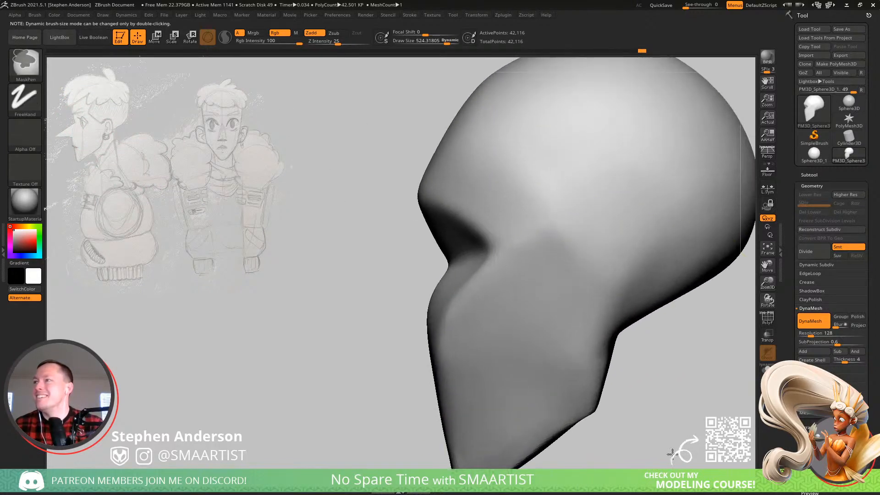
key("s")
left_click_drag(440, 246, 420, 246)
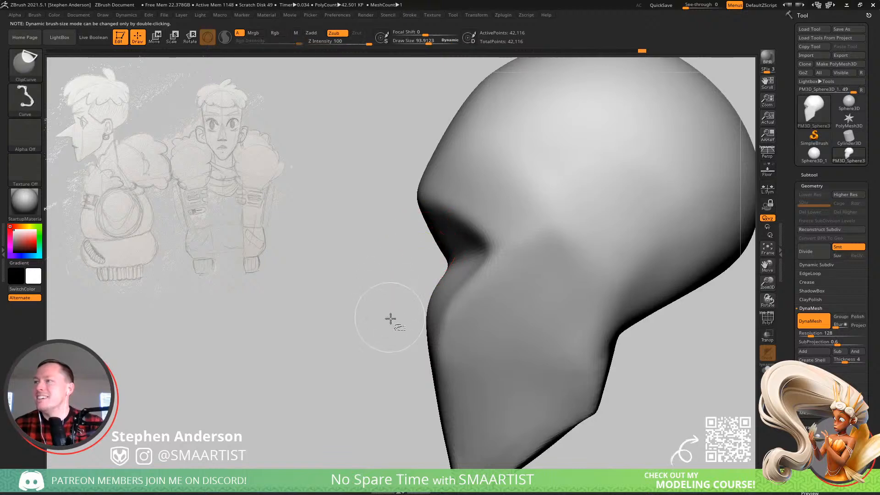
left_click_drag(353, 395, 451, 265, "ctrl+shift")
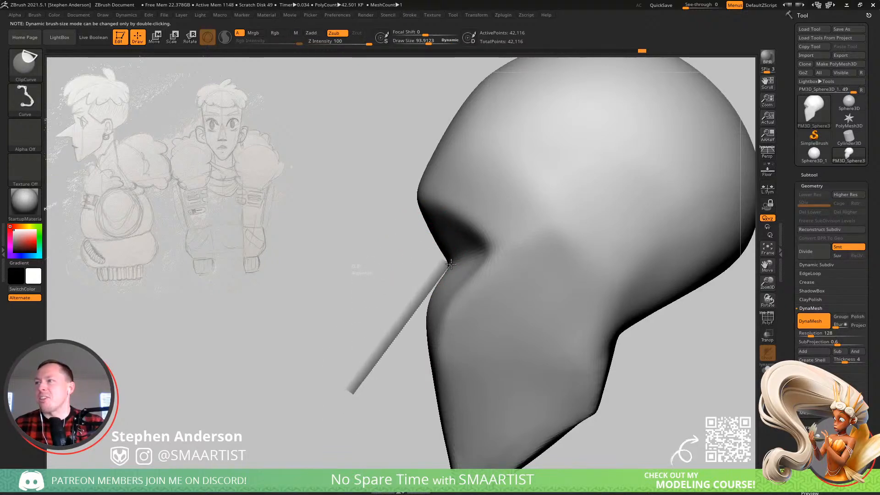
left_click_drag(423, 203, 403, 179, "ctrl+shift")
- Smooth the clipped area under the centre of the brow at draw size about 94
right_click_drag(462, 271, 486, 266)
mouse_move(486, 266)
right_mouse_down("ctrl")
mouse_move(462, 251)
mouse_move(511, 344)
right_mouse_up("ctrl")
right_click_drag(406, 295, 402, 291, "shift")
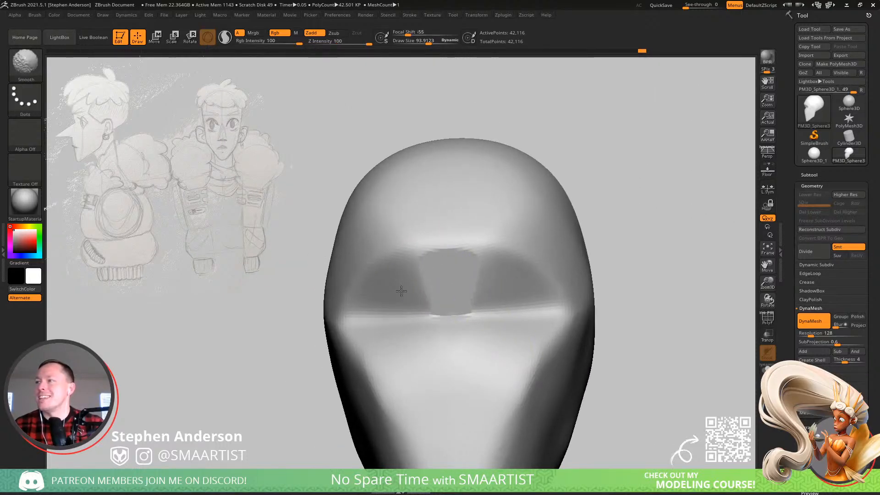
mouse_move(472, 280)
right_mouse_down("shift")
mouse_move(396, 276)
mouse_move(430, 287)
mouse_move(452, 337)
right_mouse_up("shift")
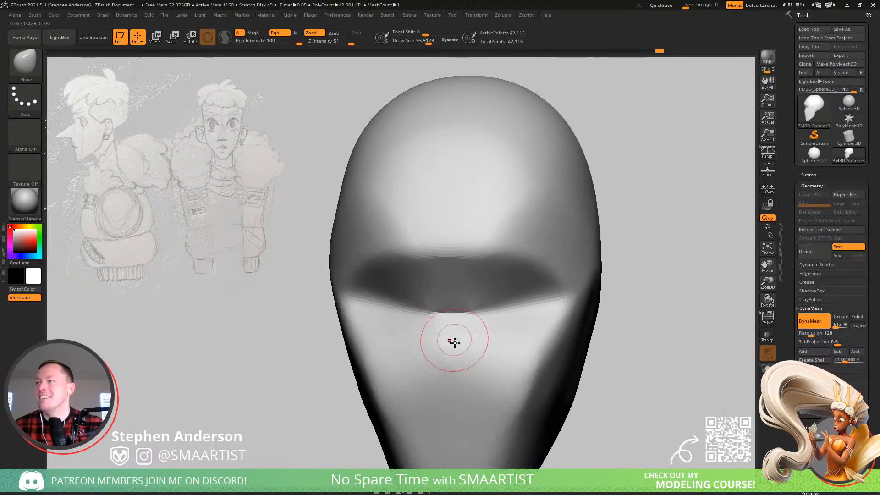
- Re-DynaMesh the head at resolution 128
right_click_drag(489, 364, 477, 294, "ctrl")
right_click_drag(477, 294, 437, 256)
right_click_drag(524, 256, 490, 248)
left_click_drag(548, 219, 569, 248, "ctrl")
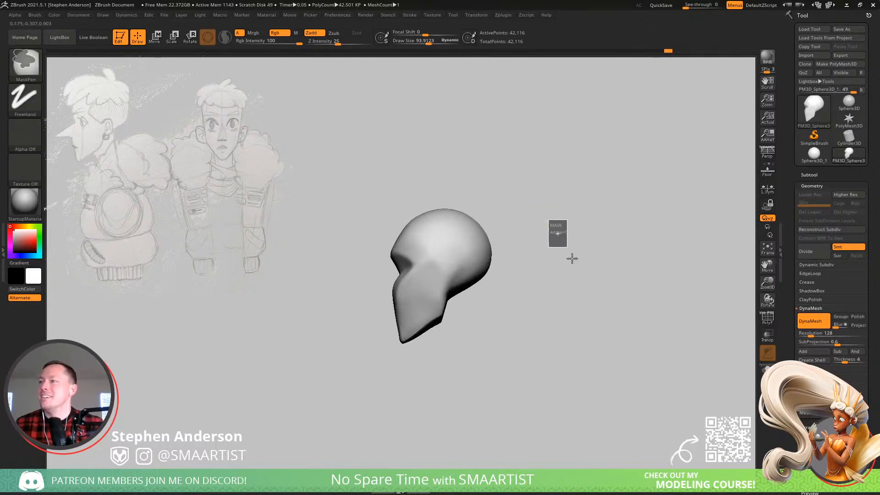
mouse_move(537, 297)
right_mouse_down()
mouse_move(582, 303)
mouse_move(505, 287)
mouse_move(533, 279)
mouse_move(472, 281)
mouse_move(554, 375)
mouse_move(507, 331)
mouse_move(430, 311)
right_mouse_up()
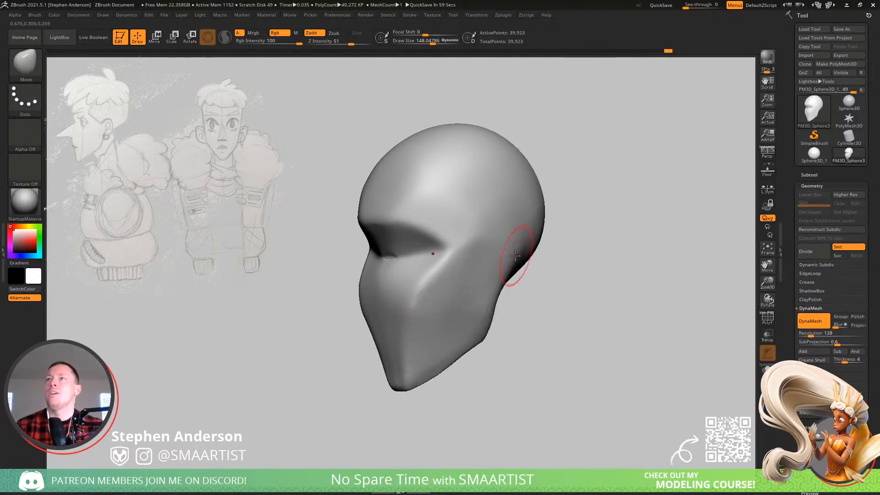
- Adjust the outer brow and temple contour from the front with the Move brush at draw size about 170
right_click_drag(514, 265, 489, 224)
key("shift")
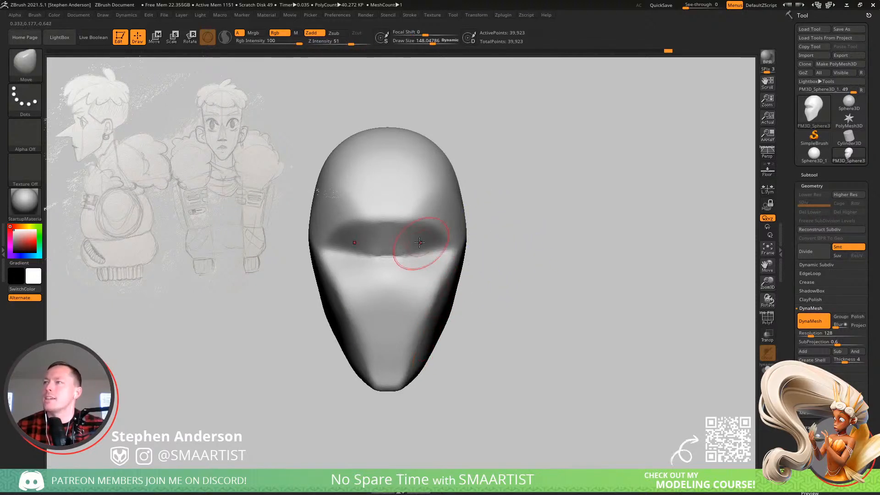
key("b")
key("m")
key("v")
key("s")
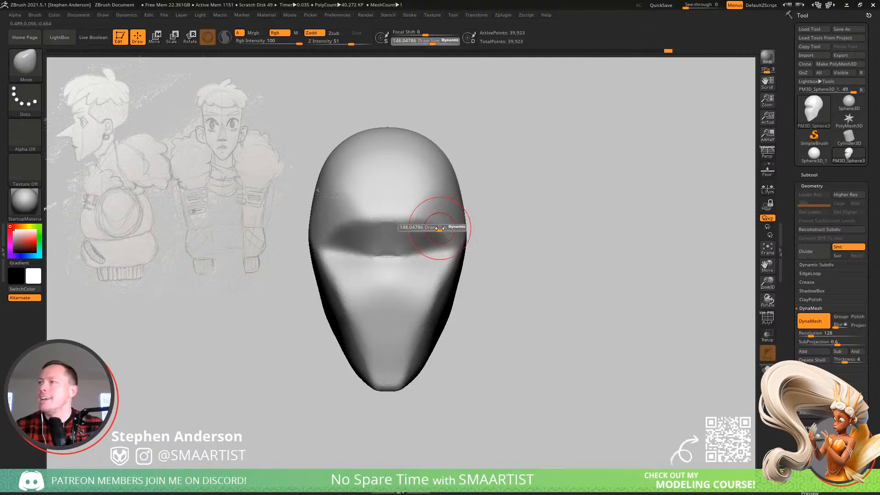
left_click_drag(438, 227, 439, 227)
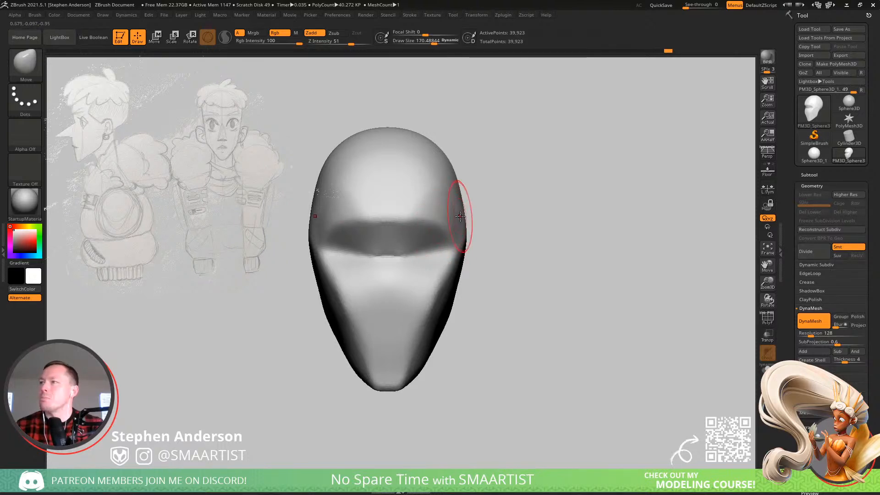
- Flatten the temple beside the outer brow with TrimDynamic at draw size about 122
key("b")
key("t")
key("d")
right_click_drag(455, 230, 459, 220)
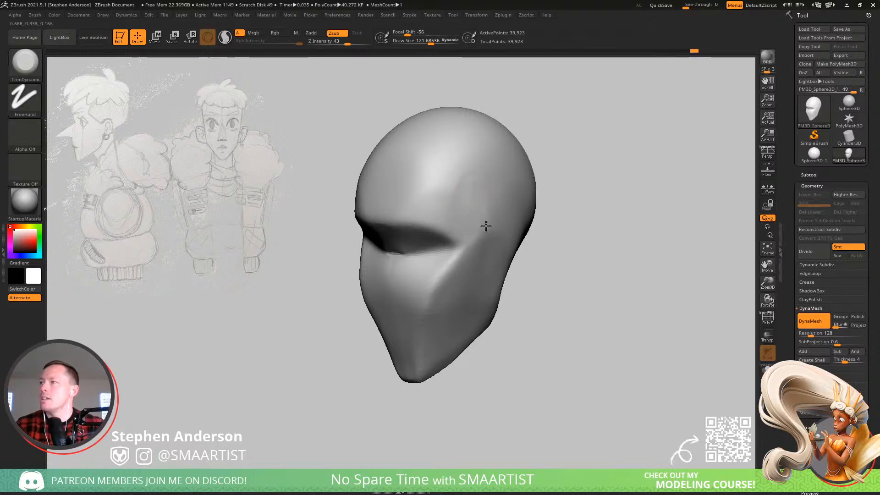
mouse_move(483, 194)
left_mouse_down()
mouse_move(477, 169)
mouse_move(468, 186)
left_mouse_up()
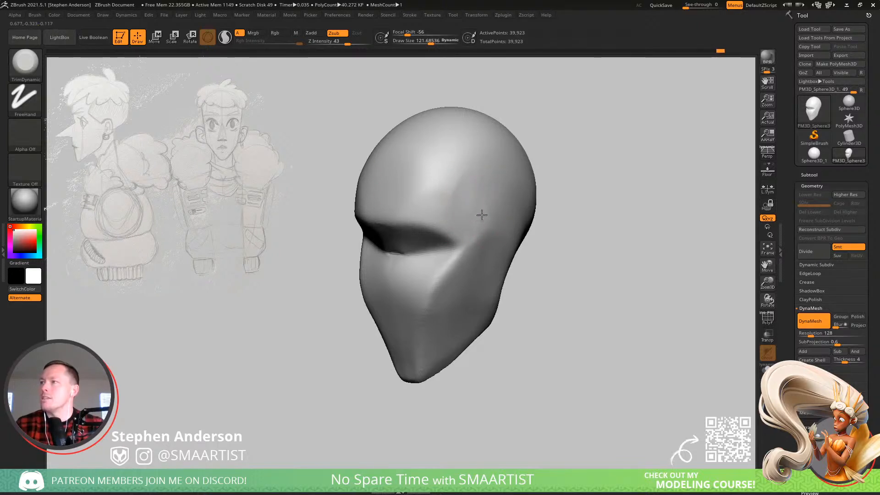
left_click_drag(475, 230, 472, 212)
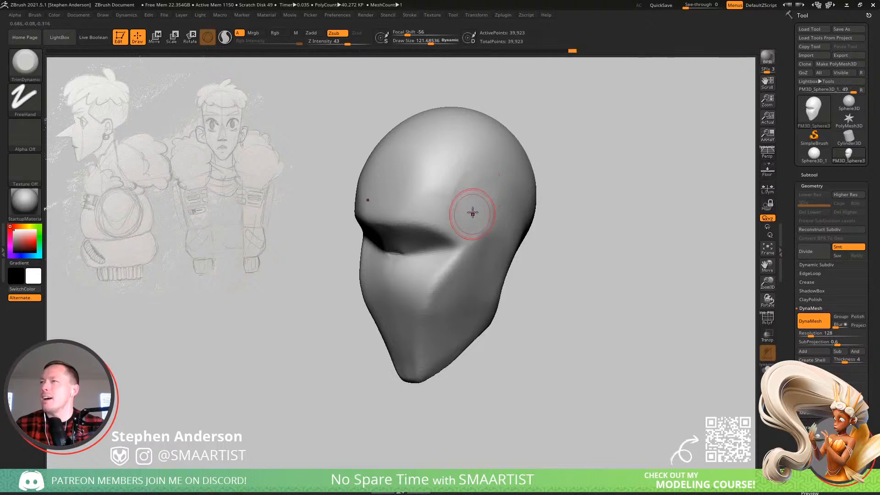
- Trim the front plane of the forehead above the brow and smooth its edge toward the temple
mouse_move(472, 212)
right_mouse_down()
mouse_move(495, 191)
mouse_move(419, 222)
right_mouse_up()
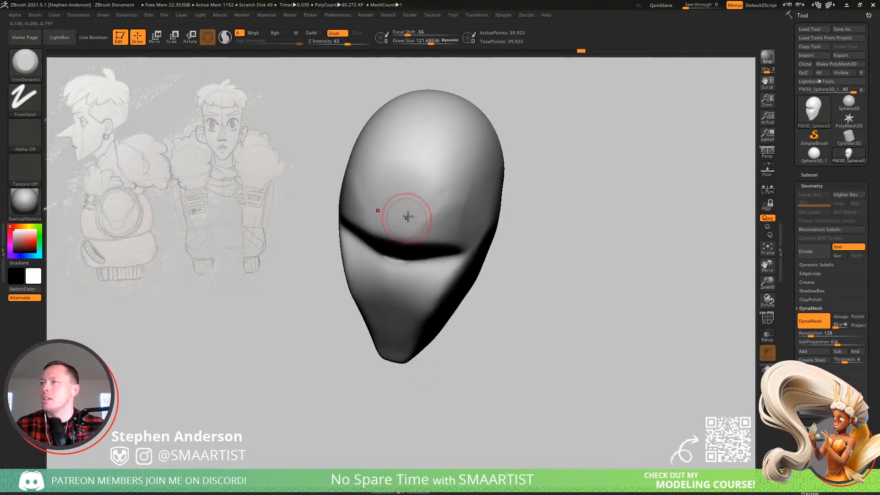
left_click_drag(407, 215, 411, 209)
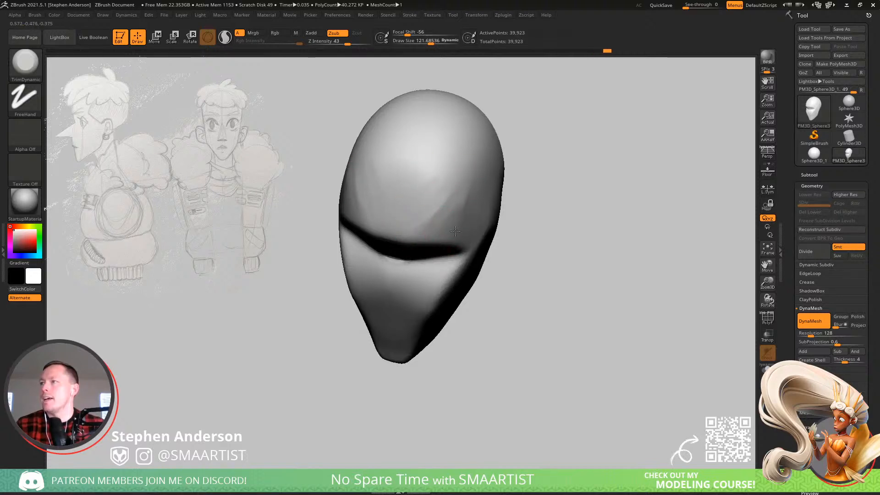
key("shift")
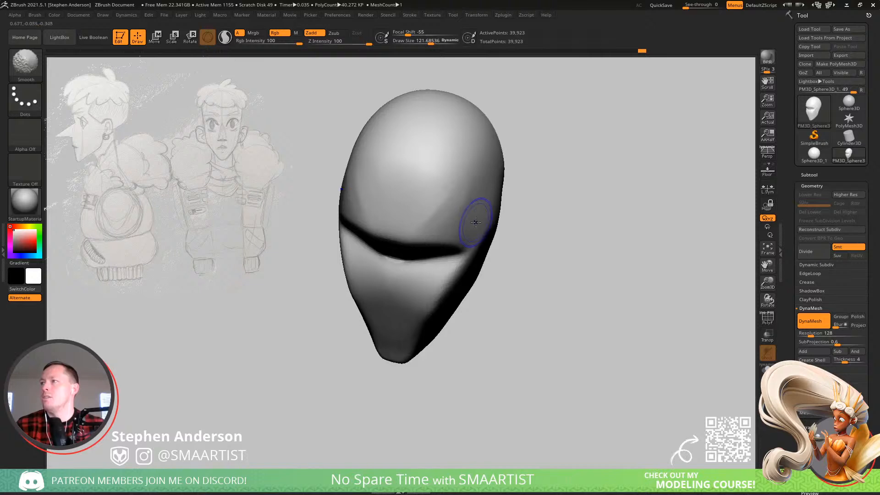
- Reshape the brow ridge from a high angle with the Move brush at draw sizes about 179 and 116
mouse_move(476, 223)
right_mouse_down()
mouse_move(466, 153)
mouse_move(517, 220)
mouse_move(461, 218)
mouse_move(489, 228)
mouse_move(454, 203)
mouse_move(480, 163)
mouse_move(472, 166)
mouse_move(491, 241)
right_mouse_up()
key("b")
key("m")
key("v")
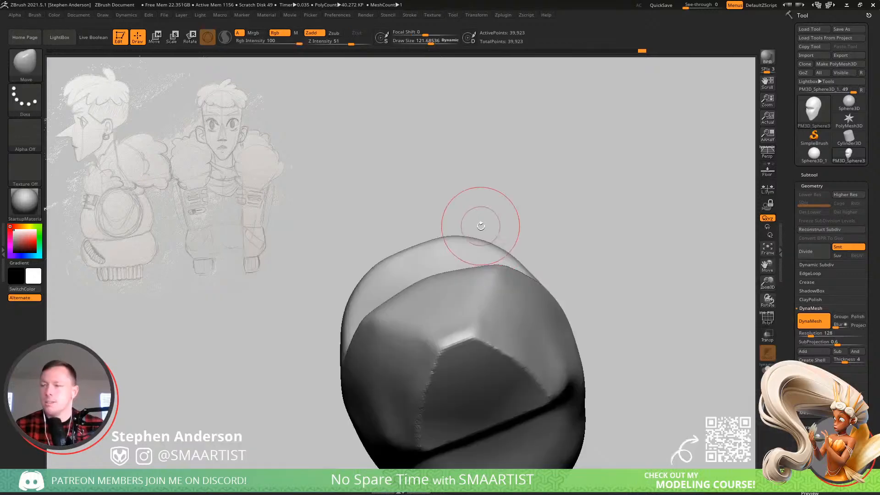
key("s")
left_click_drag(477, 243, 482, 241)
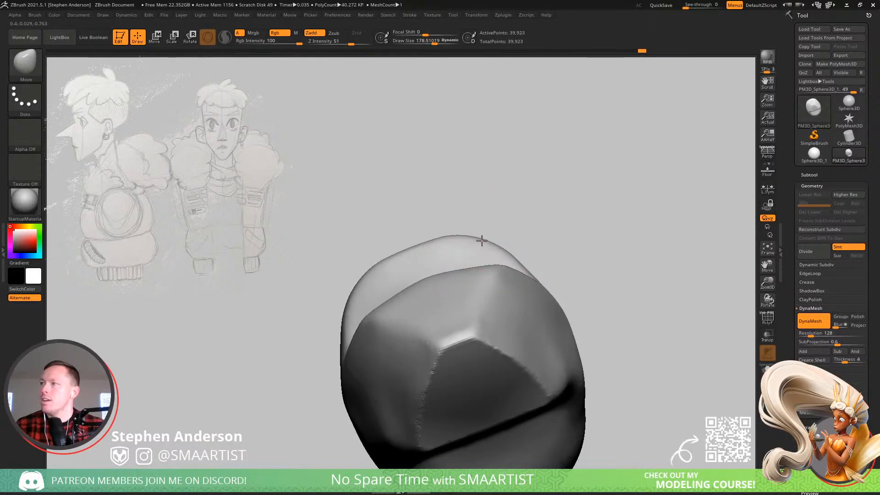
mouse_move(476, 236)
right_mouse_down()
mouse_move(481, 269)
mouse_move(497, 252)
mouse_move(519, 313)
right_mouse_up()
right_click_drag(505, 228, 492, 289)
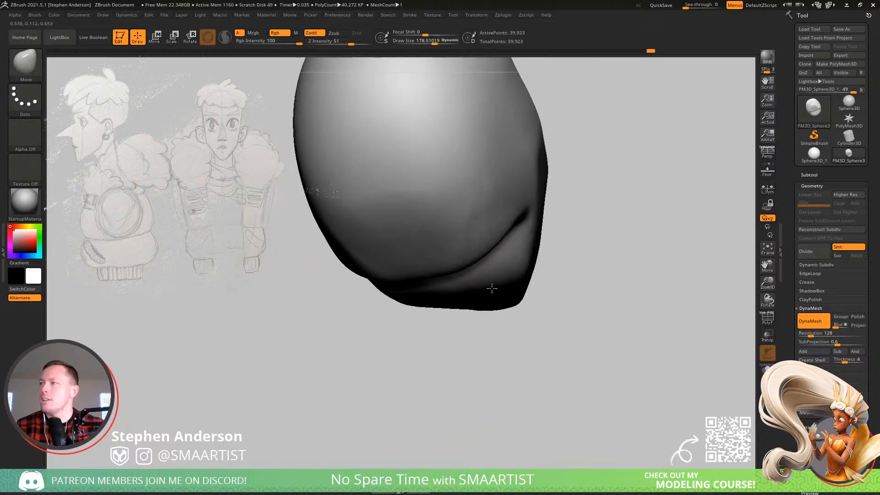
key("s")
left_click_drag(503, 224, 499, 228)
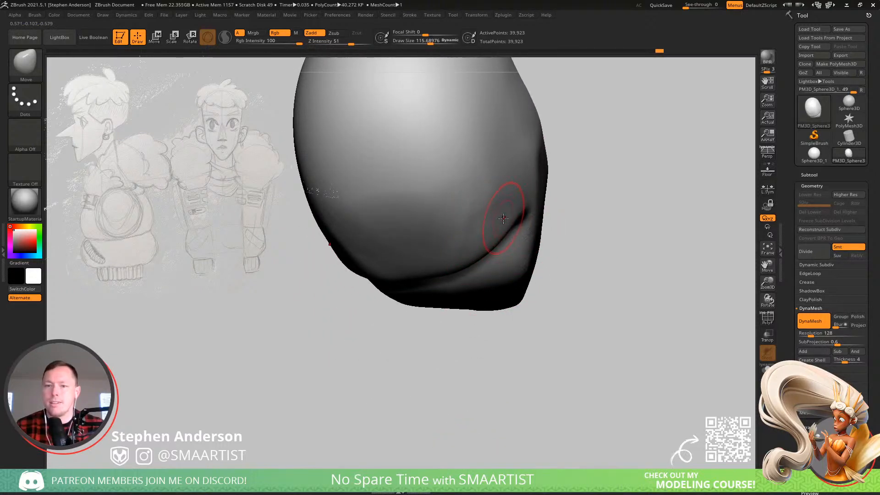
- Flatten the side of the forehead above the outer brow with TrimDynamic at draw size about 116
right_click_drag(484, 226, 498, 175)
mouse_move(527, 212)
right_mouse_down()
mouse_move(520, 190)
mouse_move(499, 226)
mouse_move(507, 232)
right_mouse_up()
key("b")
key("t")
key("d")
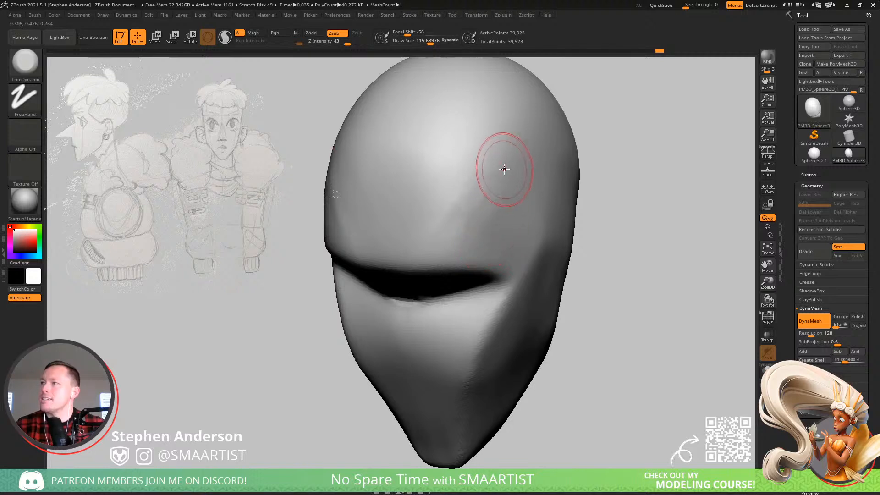
left_click_drag(492, 176, 502, 180)
right_click_drag(523, 271, 499, 224, "ctrl")
- Smooth the recessed plane beneath the brow where it meets the upper face
right_click_drag(498, 224, 545, 229)
mouse_move(544, 229)
right_mouse_down("alt")
mouse_move(534, 187)
mouse_move(546, 195)
mouse_move(534, 193)
right_mouse_up("alt")
right_click_drag(457, 238, 495, 275)
key("shift")
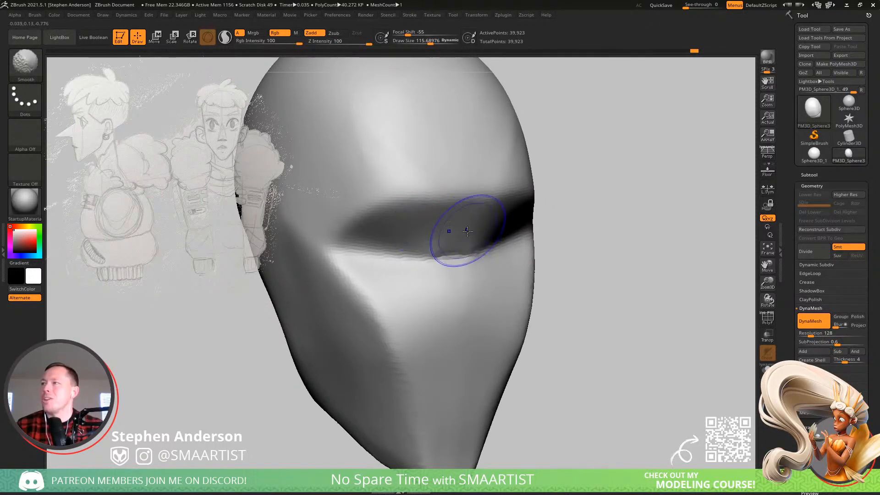
- Carve a DamStandard crease along the lower edge of the eye-socket plane and smooth around it
key("b")
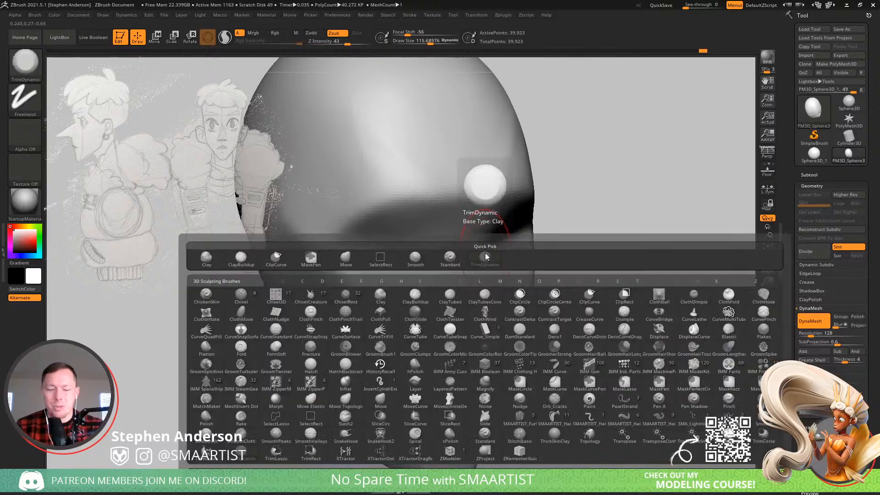
key("d")
key("s")
mouse_move(441, 253)
left_mouse_down()
mouse_move(350, 254)
mouse_move(444, 269)
mouse_move(309, 257)
mouse_move(416, 258)
left_mouse_up()
key("shift")
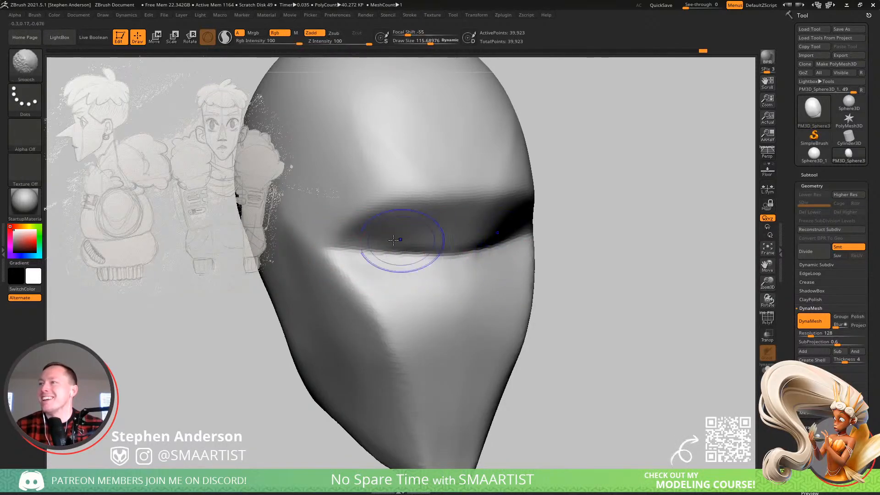
right_click_drag(497, 236, 570, 202, "ctrl")
left_click_drag(571, 202, 590, 179, "shift")
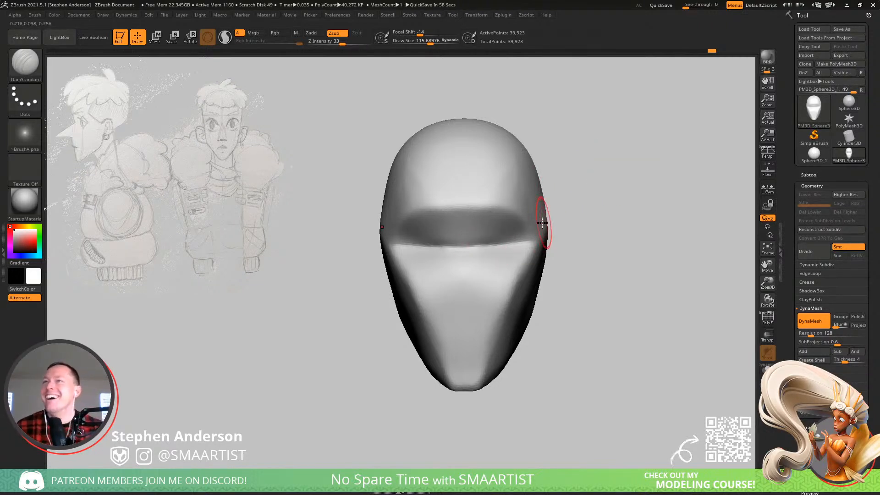
- Check the head from three-quarter and low angles, and select the IMM Primitives brush
right_click_drag(544, 224, 502, 224)
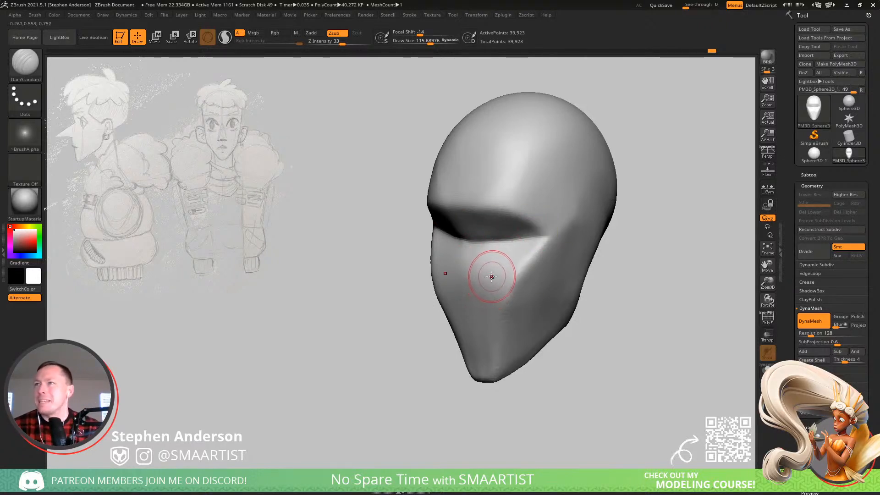
right_click_drag(491, 277, 545, 241)
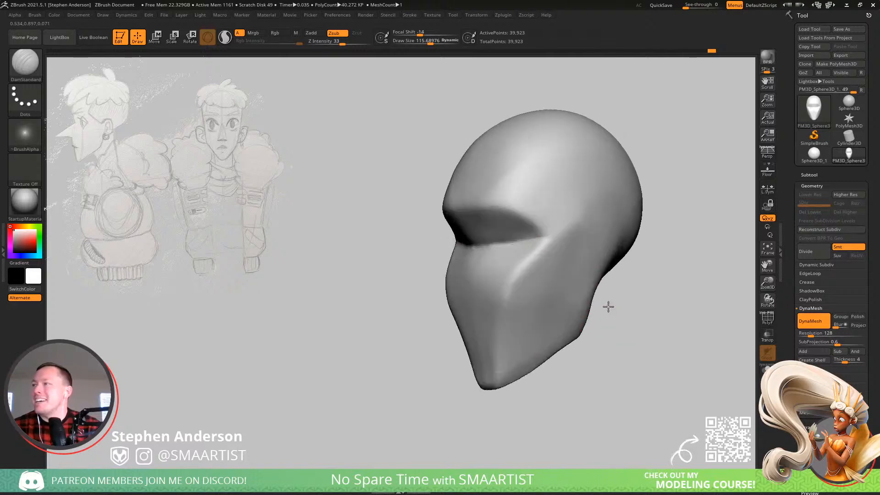
mouse_move(609, 307)
right_mouse_down()
mouse_move(649, 291)
mouse_move(436, 315)
right_mouse_up()
key("b")
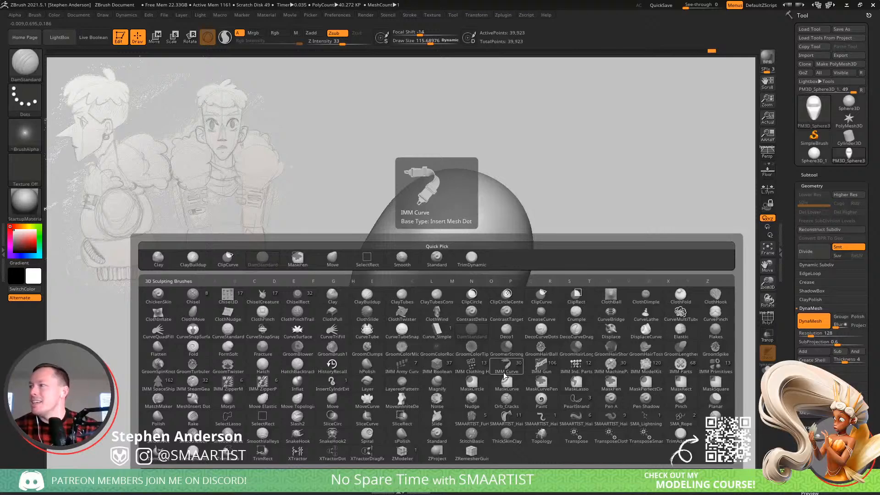
left_click(716, 365)
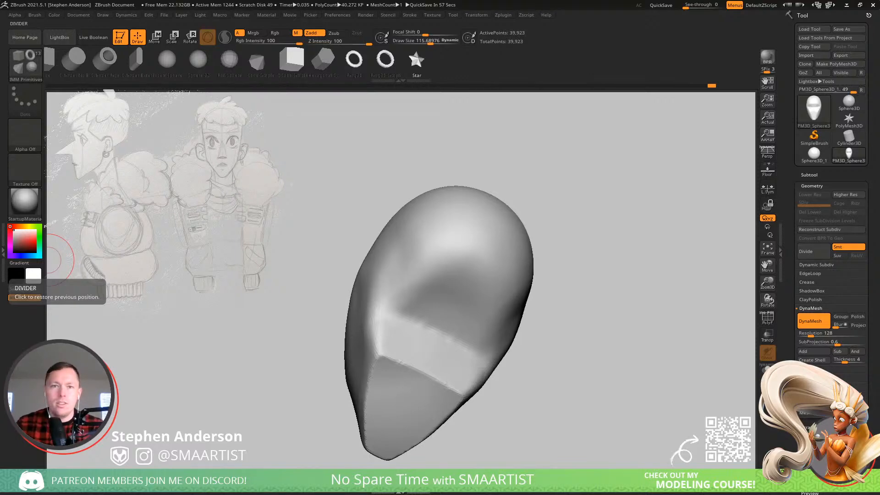
- Switch to ArtStation in the browser and open the Grand Space Opera: Light Age Film/VFX Character Art (rendered) challenge
left_click_drag(1, 260, 556, 0)
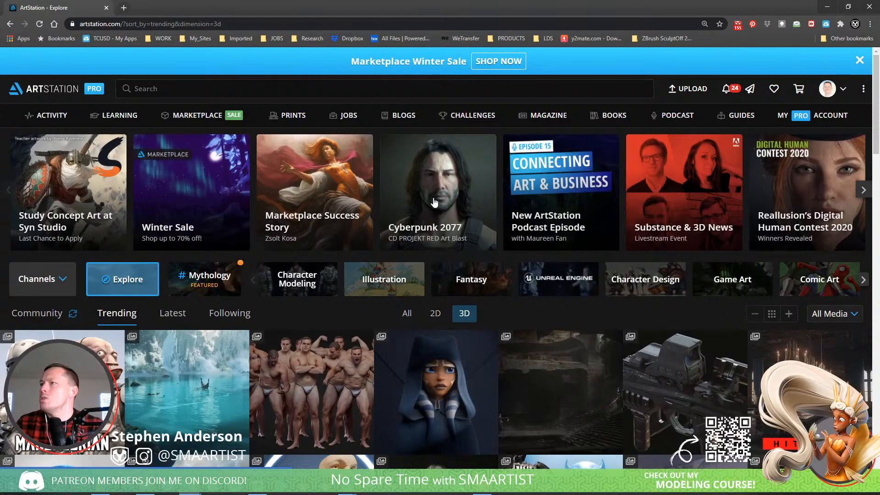
left_click(863, 190)
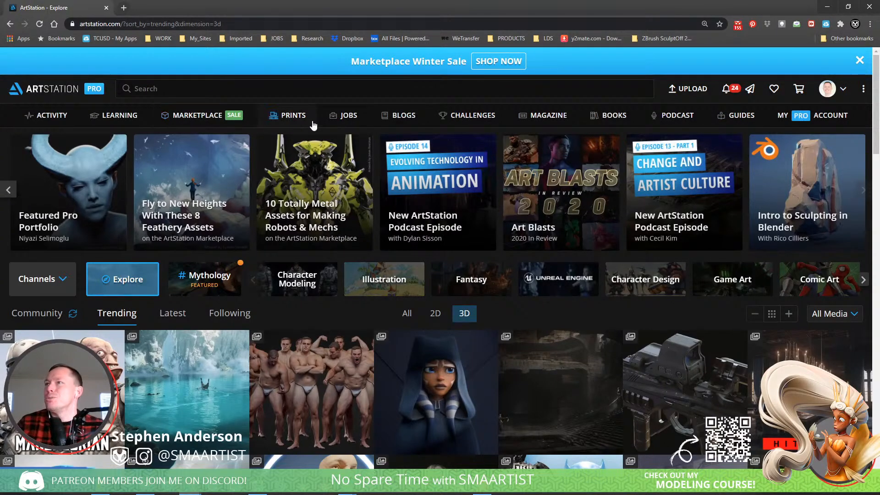
left_click(471, 123)
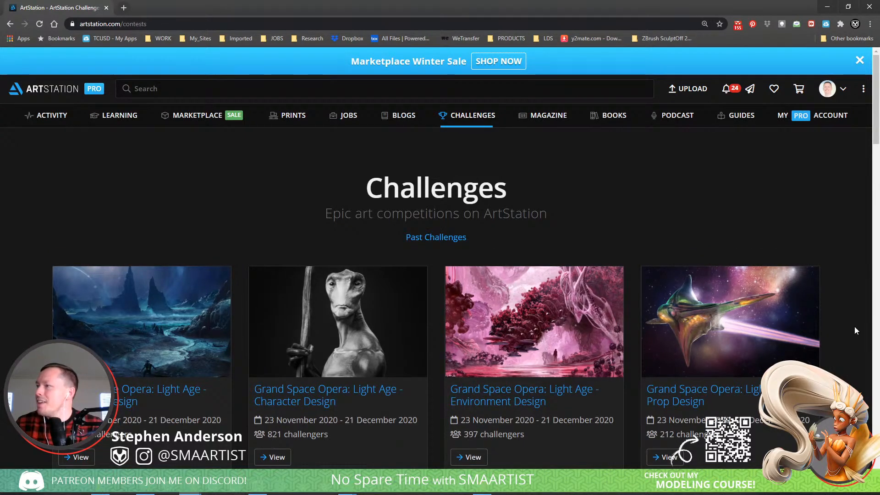
scroll(855, 327, "down", 3)
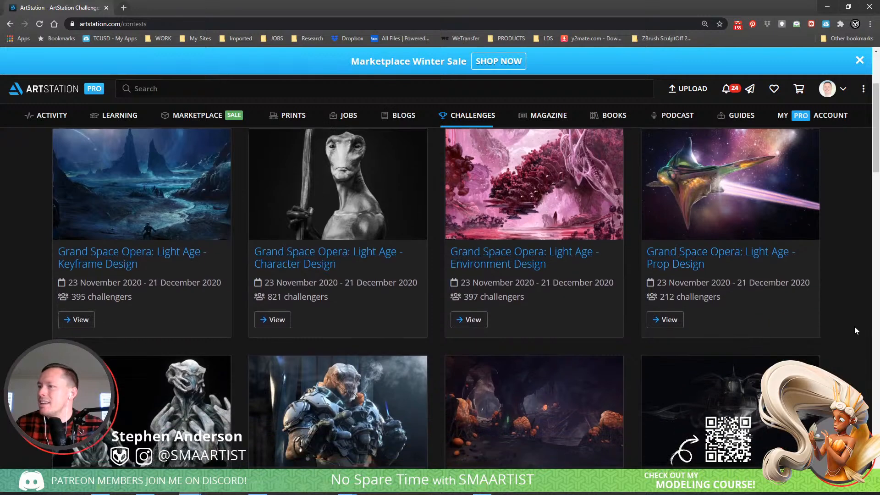
scroll(855, 326, "down", 2)
scroll(855, 326, "down", 1)
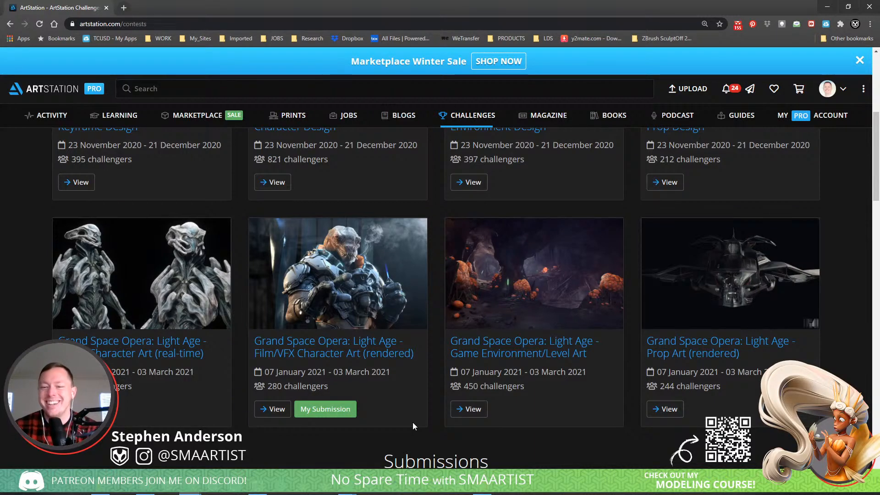
mouse_move(371, 294)
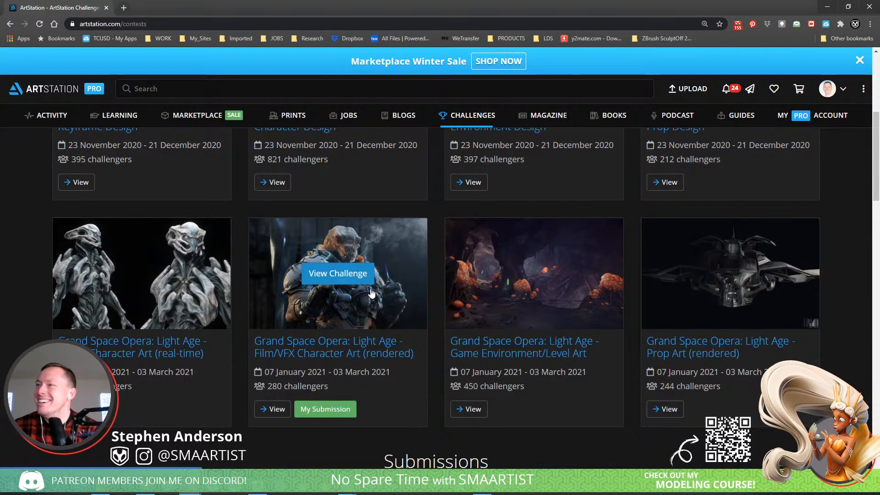
left_click(350, 286)
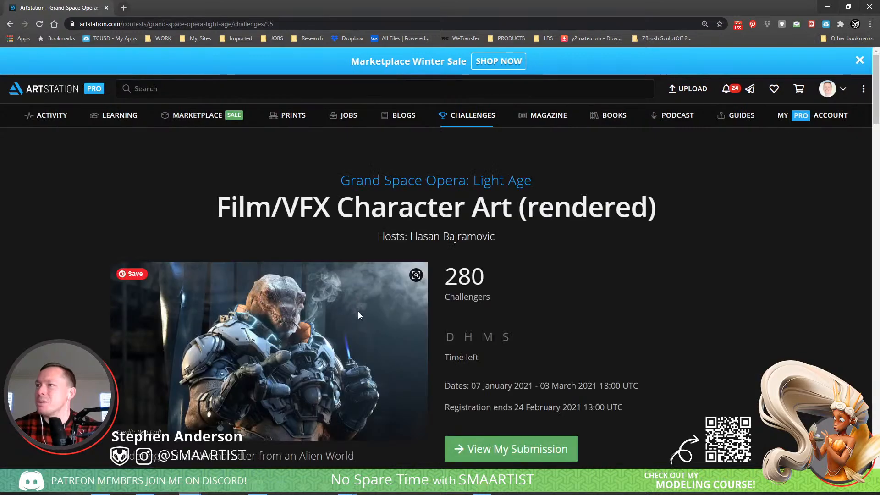
- Skim the challenge's briefing page and open its list of submissions
scroll(668, 354, "down", 6)
scroll(664, 345, "down", 5)
scroll(664, 345, "up", 10)
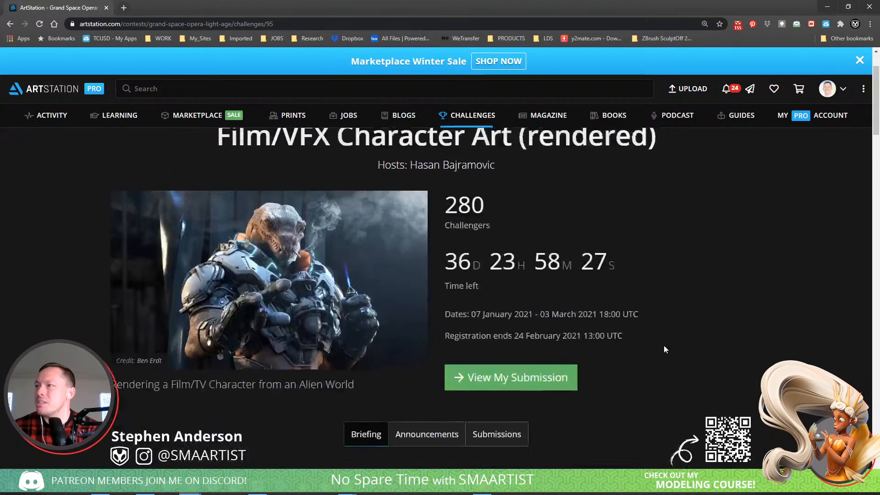
scroll(551, 330, "down", 3)
left_click(494, 322)
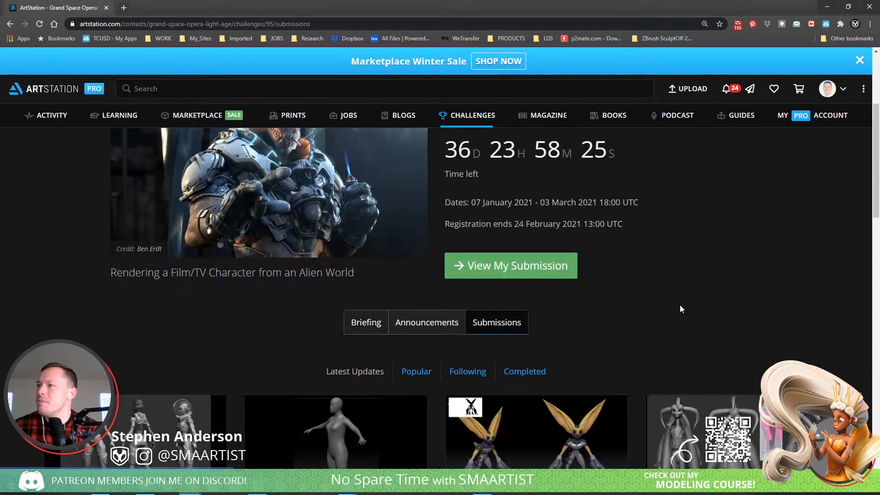
- Look through the latest challenge submissions to find the entry with the green-haired character sketch
scroll(680, 304, "down", 4)
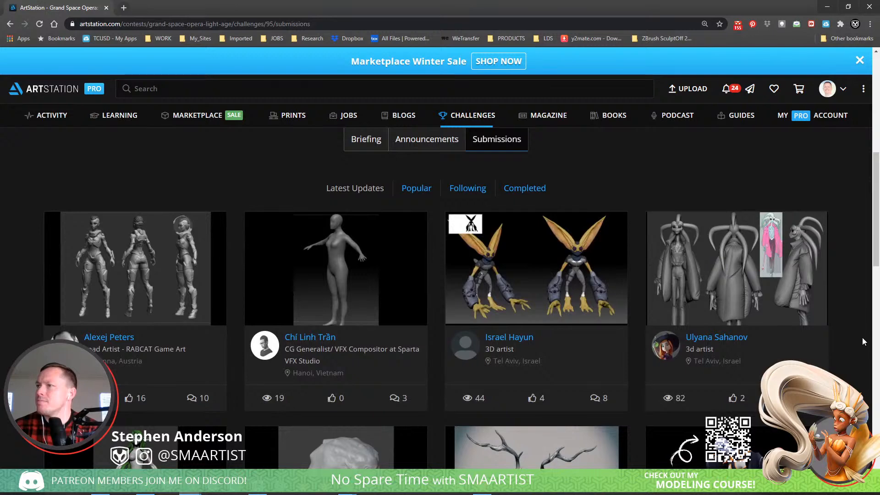
scroll(860, 343, "down", 4)
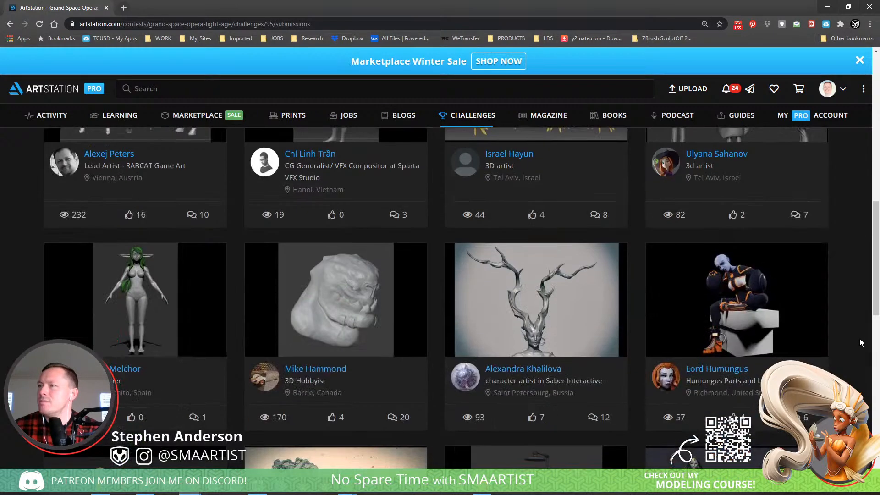
scroll(860, 343, "down", 3)
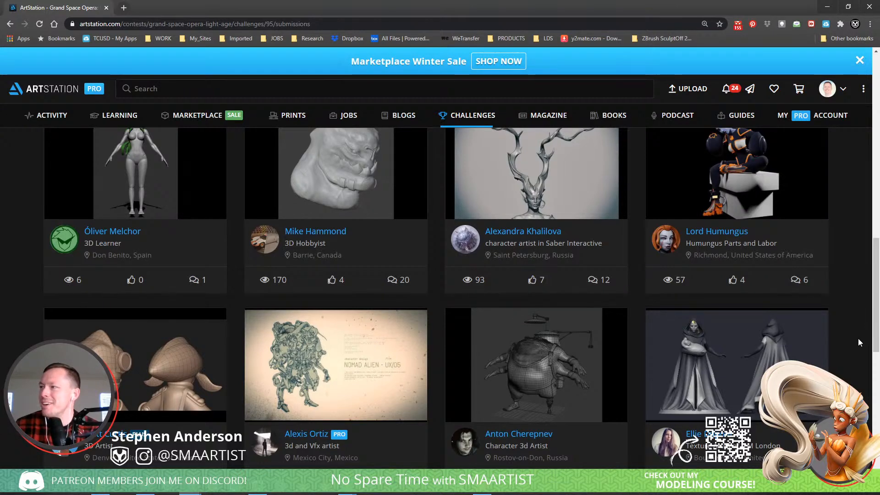
scroll(858, 343, "down", 5)
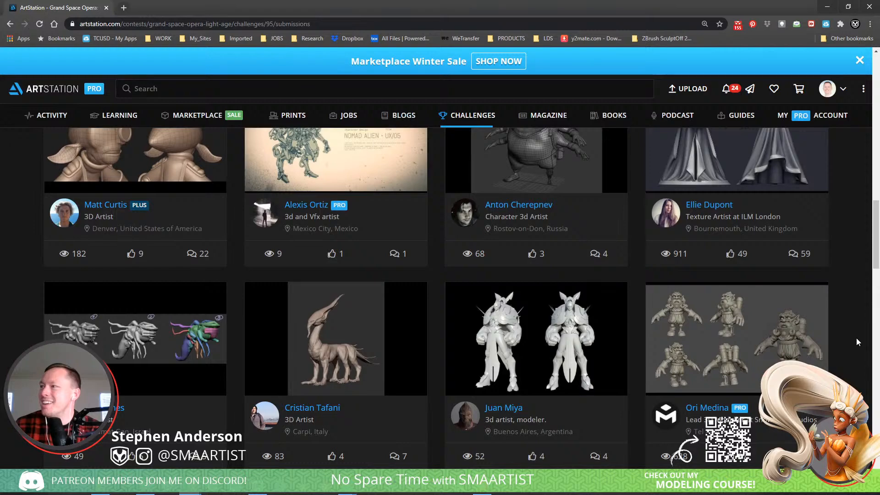
scroll(857, 342, "down", 4)
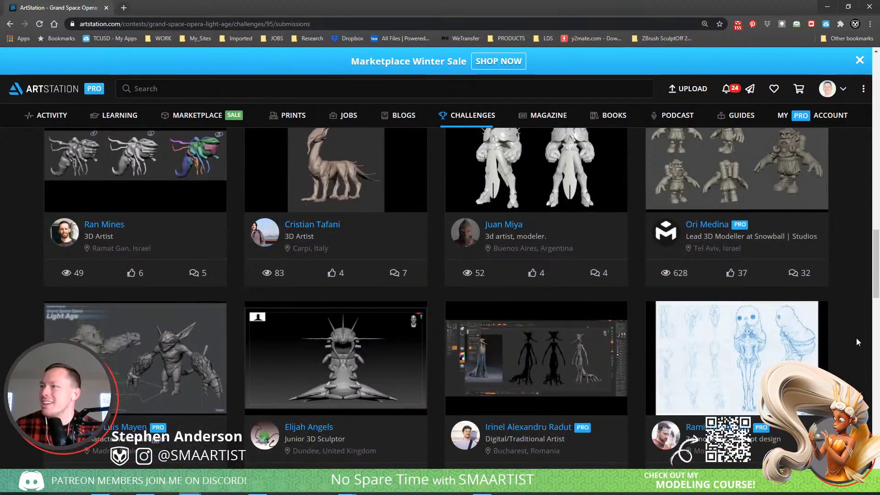
scroll(857, 342, "down", 4)
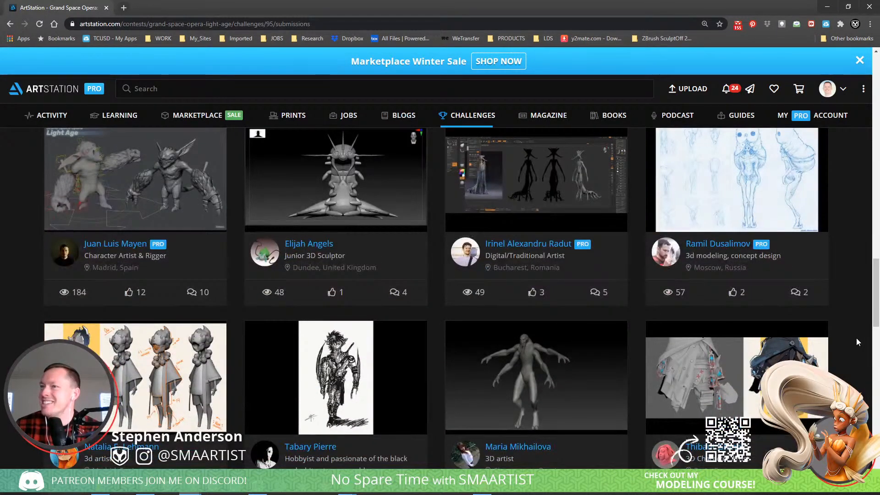
scroll(856, 342, "down", 4)
scroll(857, 341, "down", 2)
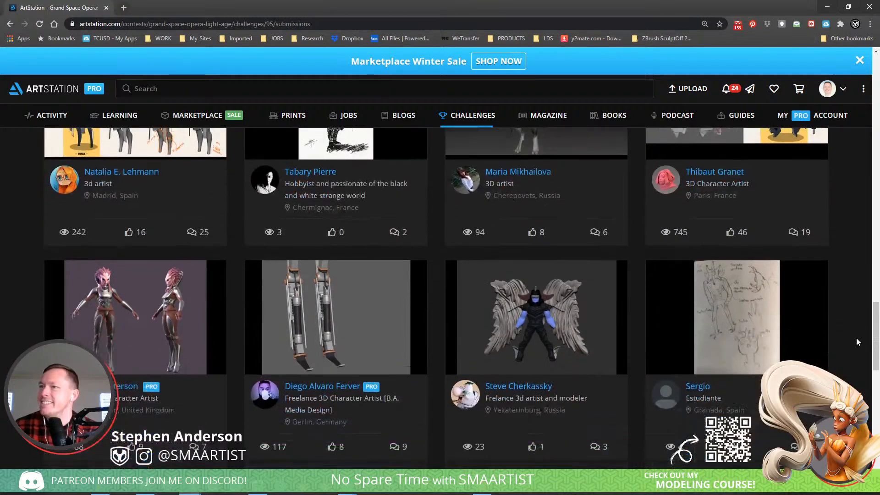
scroll(857, 343, "down", 4)
scroll(858, 342, "down", 2)
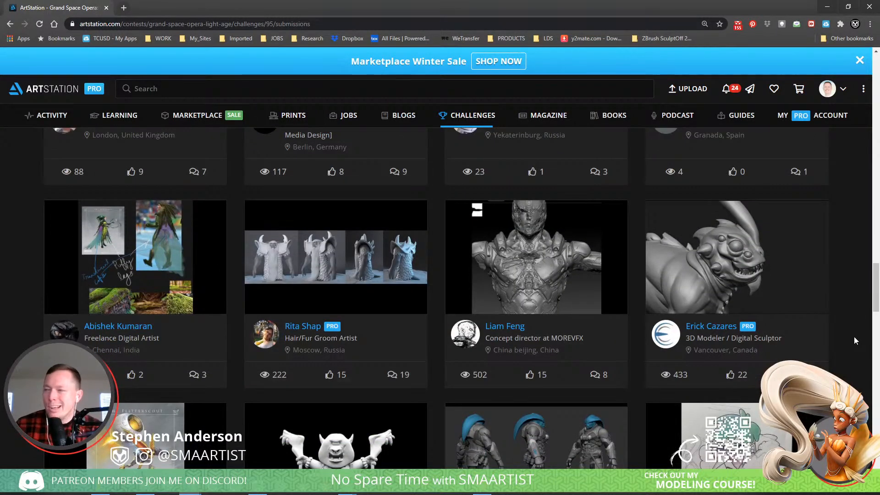
scroll(854, 340, "down", 5)
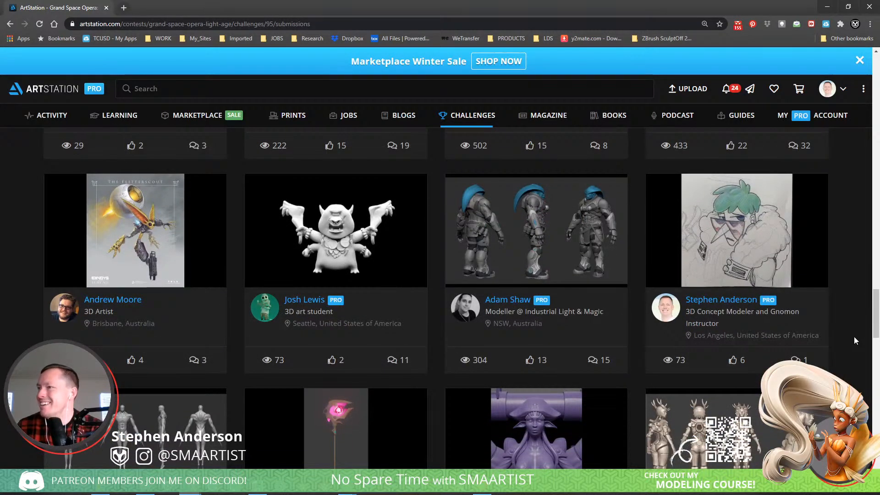
scroll(855, 341, "down", 2)
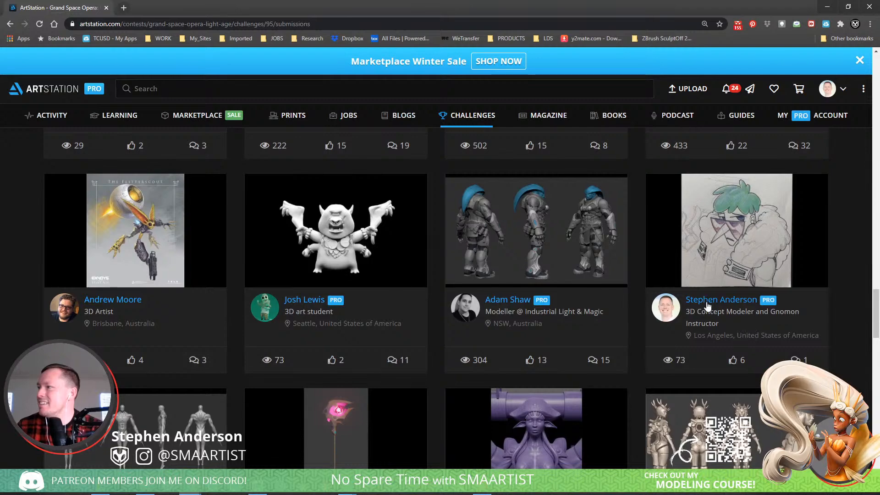
left_click(708, 301)
scroll(837, 301, "down", 6)
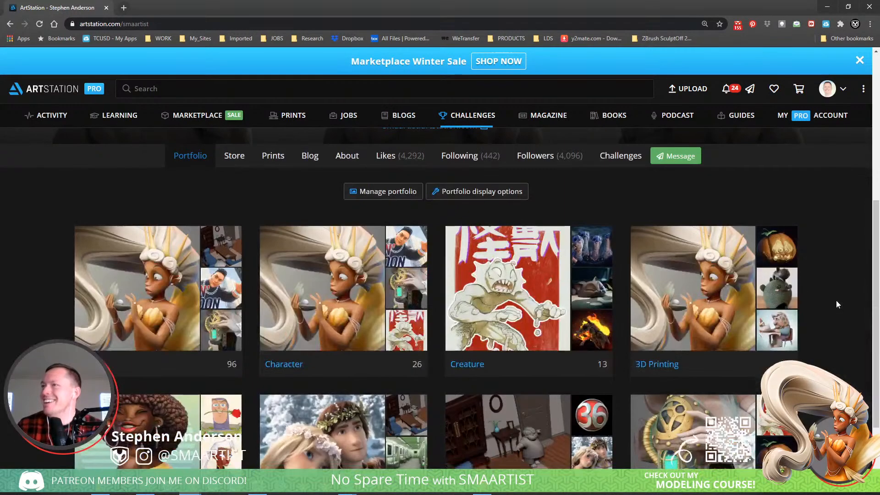
scroll(836, 300, "up", 6)
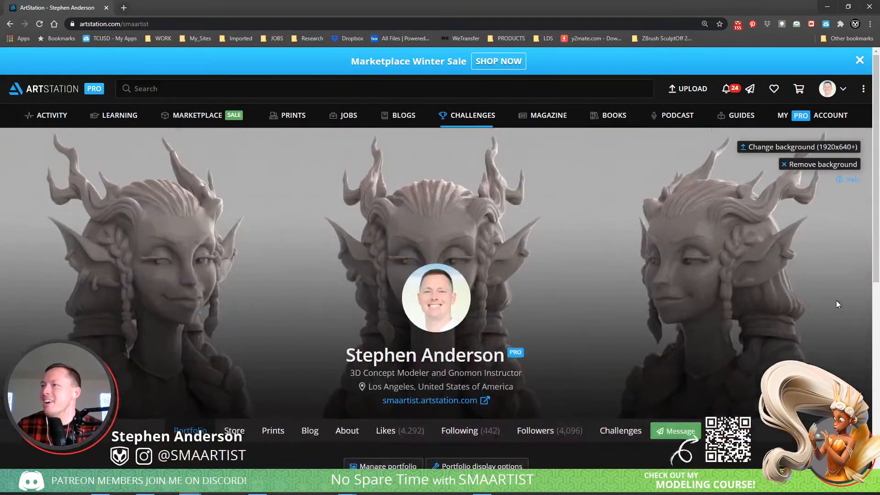
left_click(10, 25)
- Open the submission with the green-haired character sketch and examine its concept drawings
scroll(704, 349, "down", 8)
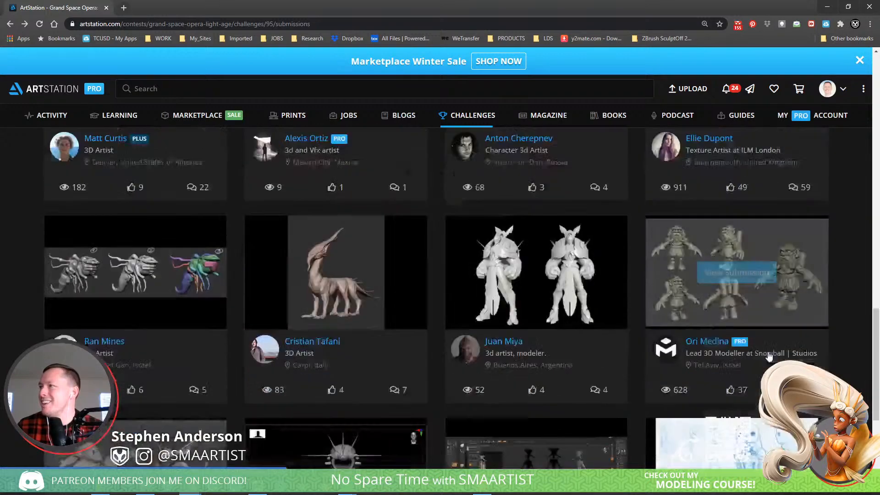
scroll(769, 357, "down", 15)
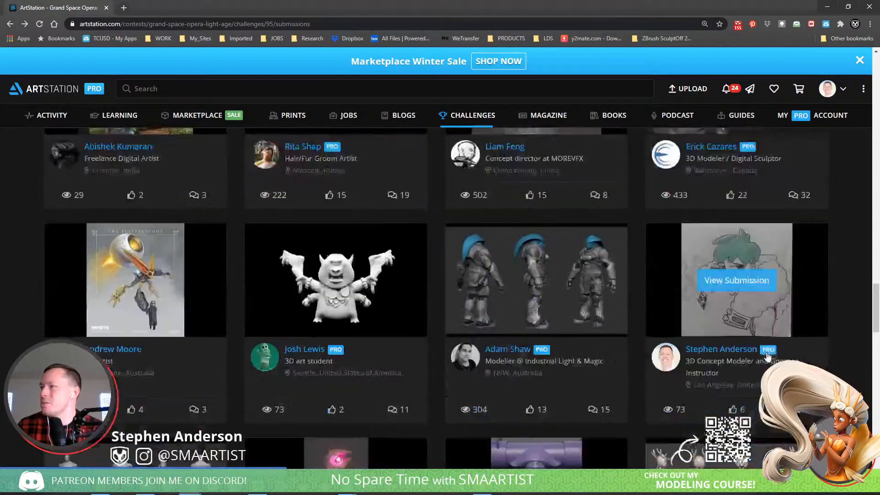
scroll(768, 357, "down", 2)
left_click(757, 214)
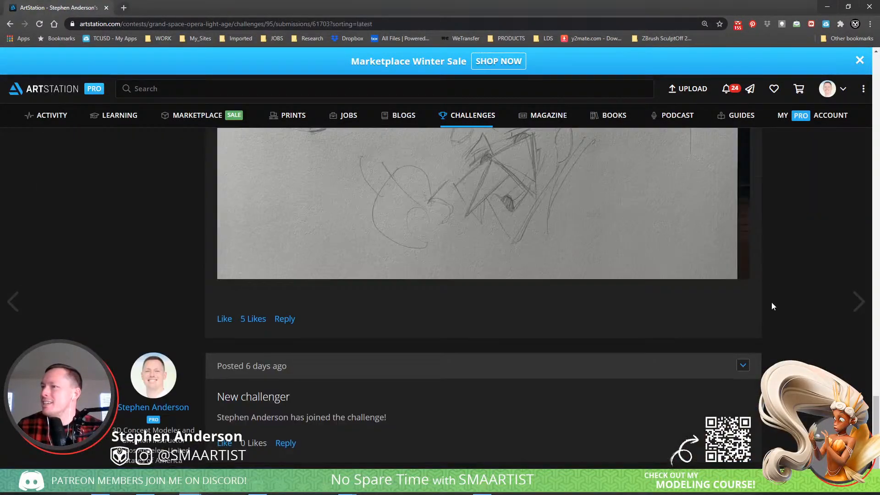
scroll(772, 302, "up", 3)
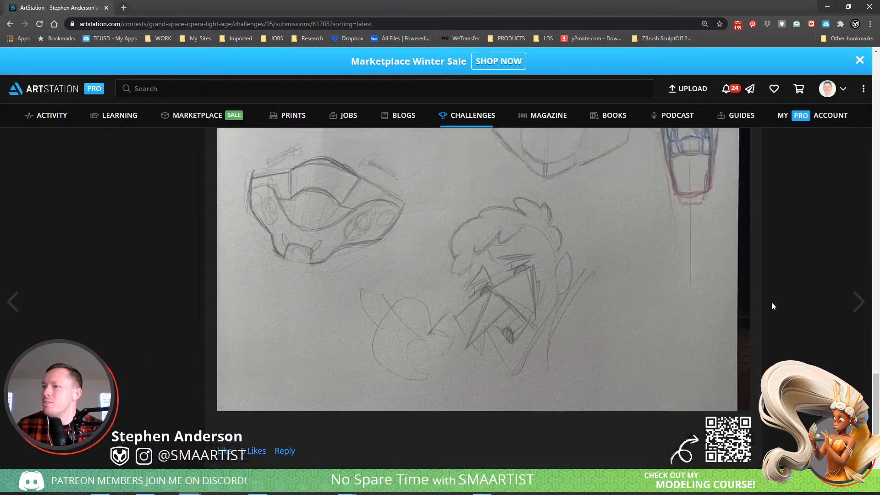
scroll(772, 302, "up", 20)
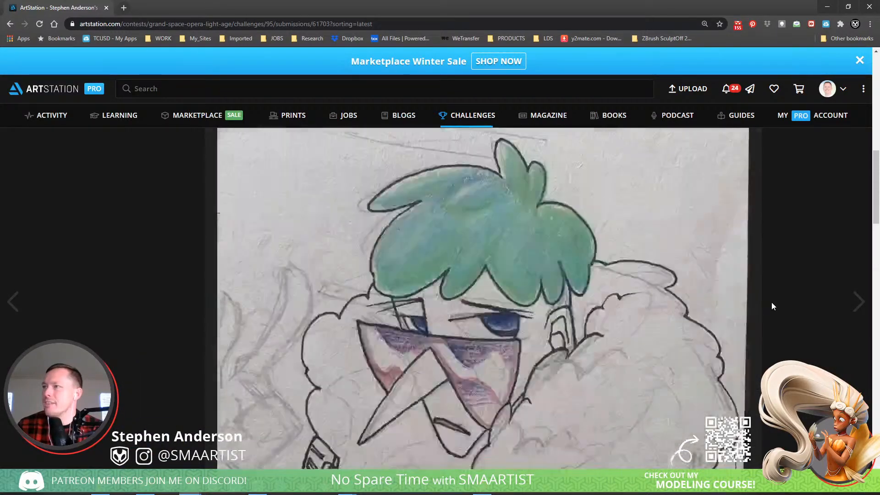
- Examine the submission's coloured portrait sketch and its side and front turnaround drawing
scroll(772, 302, "up", 10)
scroll(772, 302, "down", 12)
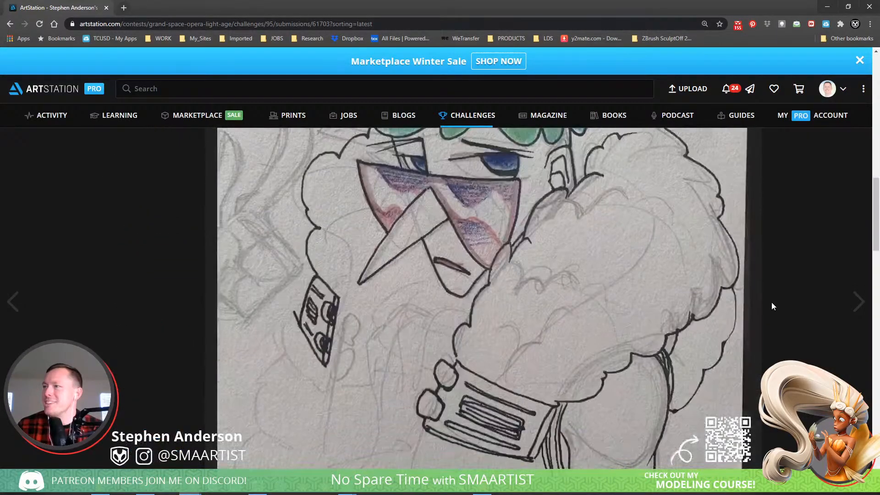
scroll(772, 302, "up", 3)
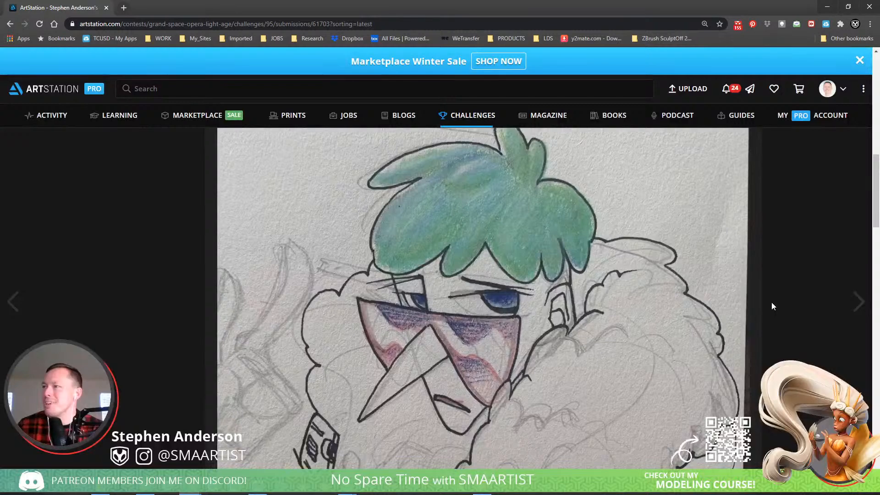
scroll(771, 301, "down", 10)
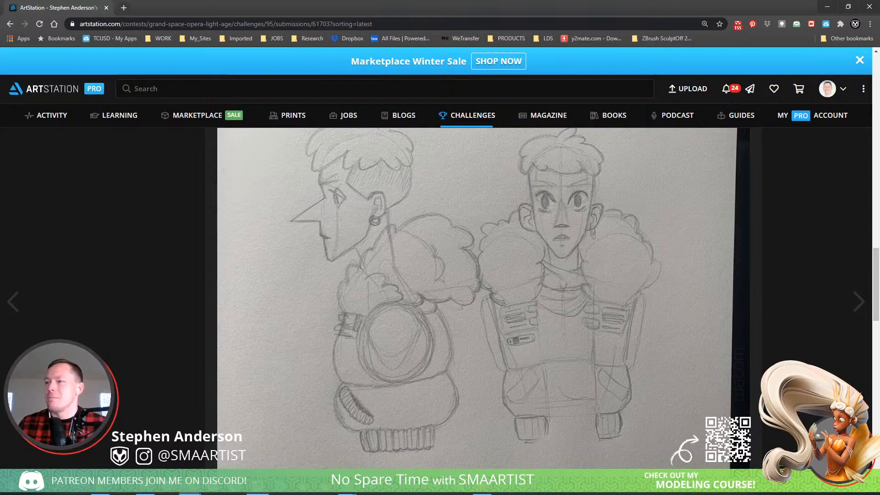
- Switch back to ZBrush, line the head up with the front-view sketch and clip its side to the face's width with the ClipCurve brush
key("alt+Tab")
left_click_drag(573, 331, 620, 373)
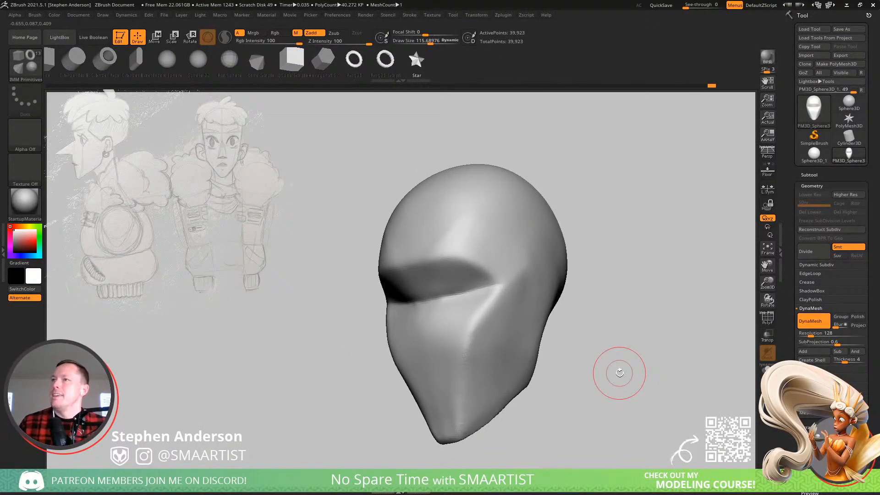
left_click_drag(362, 310, 518, 275)
mouse_move(631, 318)
right_mouse_down("ctrl")
mouse_move(596, 311)
mouse_move(325, 160)
right_mouse_up("ctrl")
right_click_drag(325, 160, 338, 161, "alt")
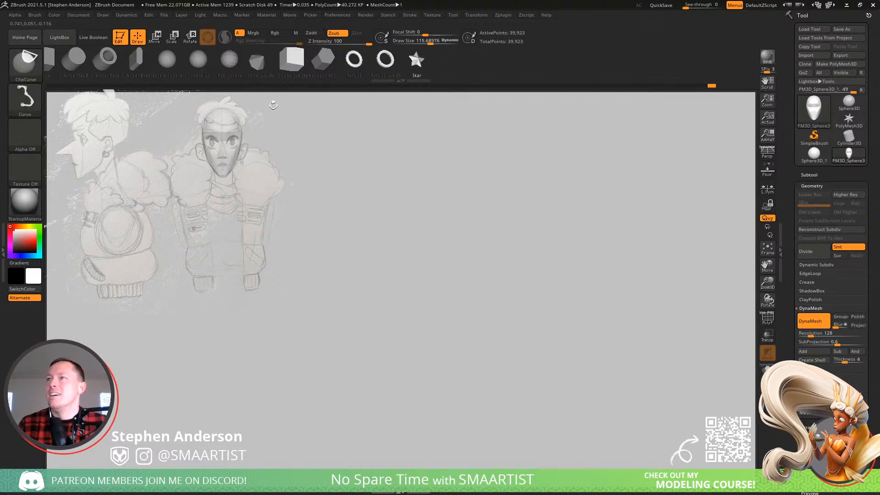
mouse_move(275, 108)
left_mouse_down("ctrl+shift")
mouse_move(255, 196)
mouse_move(223, 207)
mouse_move(231, 210)
left_mouse_up("ctrl+shift")
left_click_drag(230, 210, 227, 207)
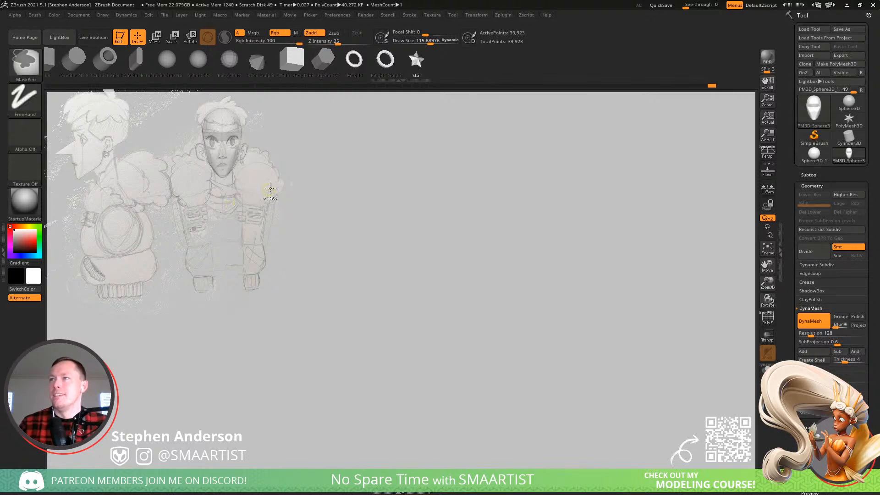
- Smooth the hard edges of the clipped plane along the side of the head, cheek and jaw
mouse_move(369, 200)
right_mouse_down("alt")
mouse_move(536, 227)
mouse_move(556, 250)
mouse_move(477, 207)
mouse_move(541, 358)
mouse_move(544, 390)
right_mouse_up("alt")
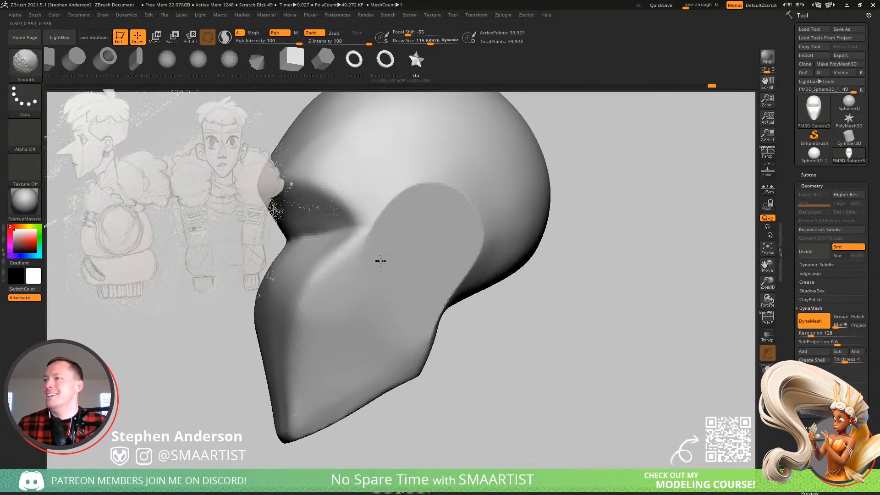
left_click_drag(380, 260, 370, 269, "shift")
mouse_move(421, 224)
right_mouse_down()
mouse_move(439, 229)
mouse_move(422, 201)
mouse_move(475, 237)
mouse_move(552, 232)
mouse_move(508, 232)
right_mouse_up()
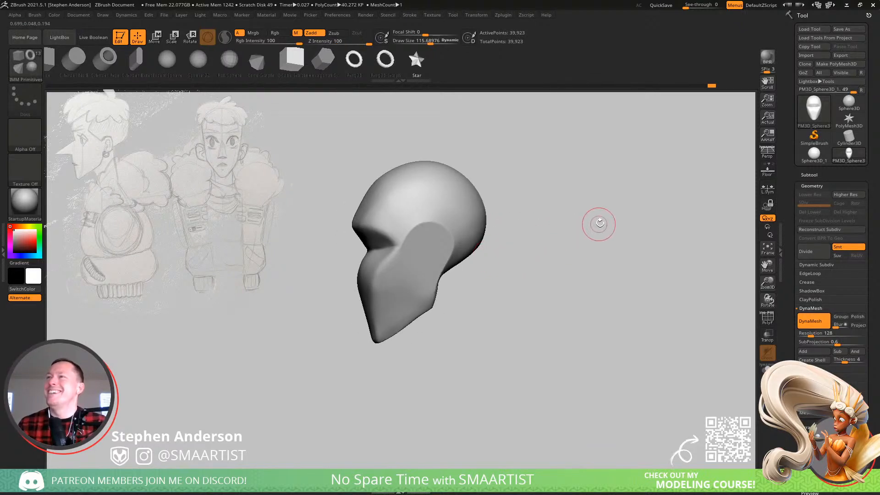
mouse_move(424, 265)
right_mouse_down("ctrl")
mouse_move(420, 247)
mouse_move(447, 237)
mouse_move(461, 218)
right_mouse_up("ctrl")
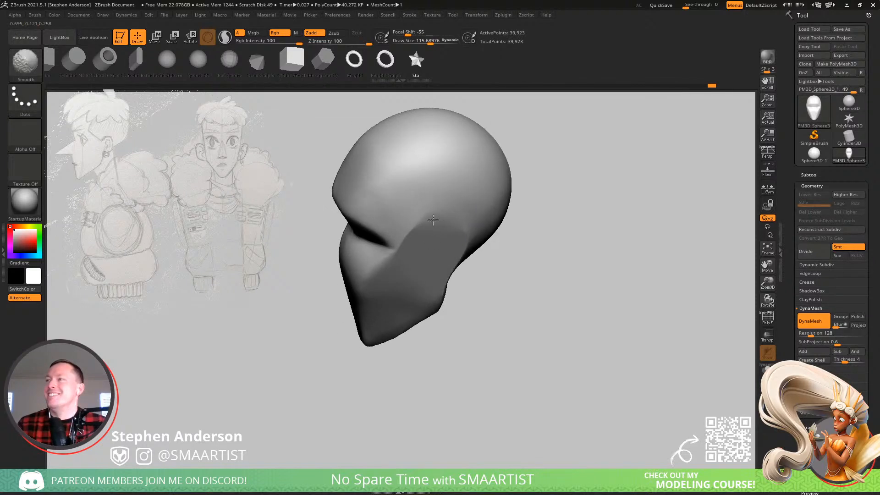
mouse_move(457, 239)
right_mouse_down()
mouse_move(456, 220)
mouse_move(470, 236)
right_mouse_up()
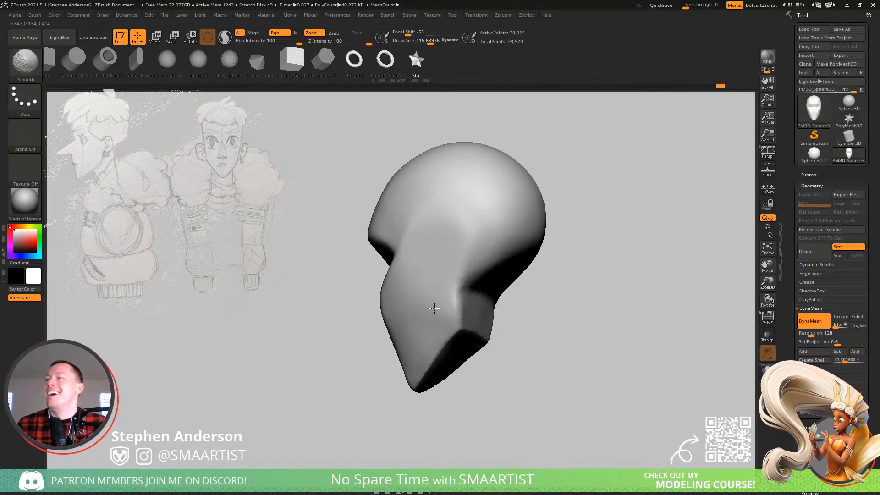
mouse_move(435, 308)
right_mouse_down()
mouse_move(437, 260)
mouse_move(456, 271)
mouse_move(415, 250)
mouse_move(417, 274)
right_mouse_up()
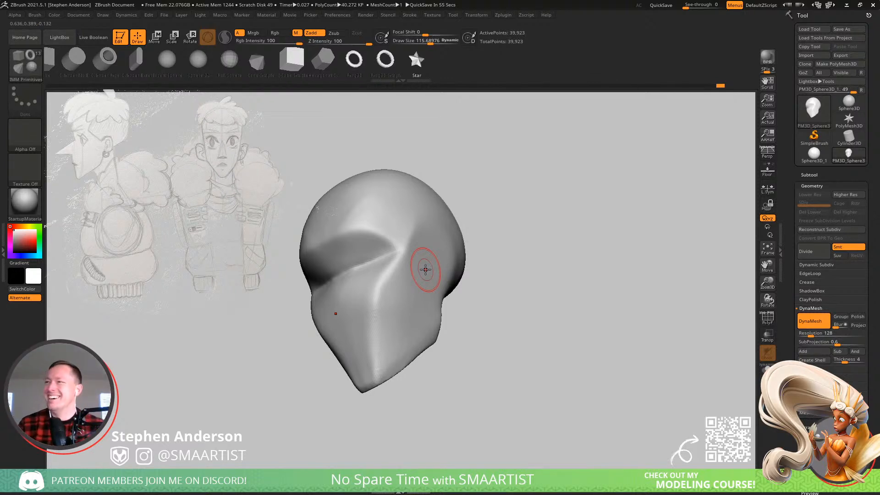
mouse_move(373, 251)
right_mouse_down()
mouse_move(348, 292)
mouse_move(436, 252)
mouse_move(410, 244)
right_mouse_up()
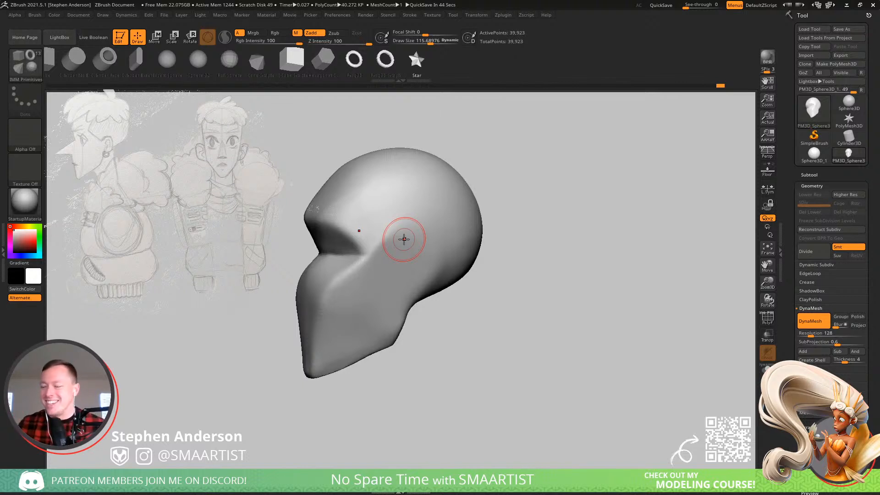
mouse_move(442, 335)
left_mouse_down()
mouse_move(344, 321)
mouse_move(348, 265)
mouse_move(353, 370)
mouse_move(342, 370)
left_mouse_up()
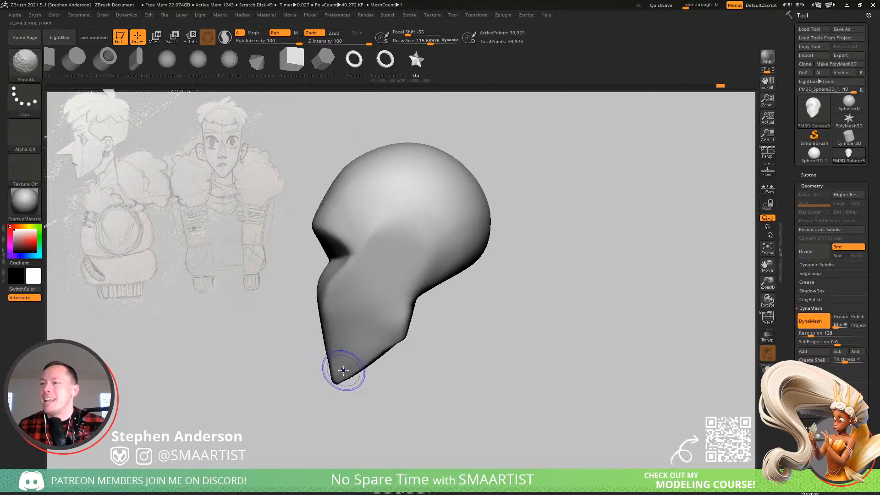
- Flatten the underside of the jaw and chin with the TrimDynamic brush at a draw size of about 155
right_click_drag(373, 355, 402, 405, "ctrl")
mouse_move(402, 406)
left_mouse_down()
mouse_move(360, 363)
mouse_move(384, 372)
mouse_move(359, 390)
left_mouse_up()
key("b")
key("t")
key("d")
key("s")
left_click_drag(414, 332, 338, 417)
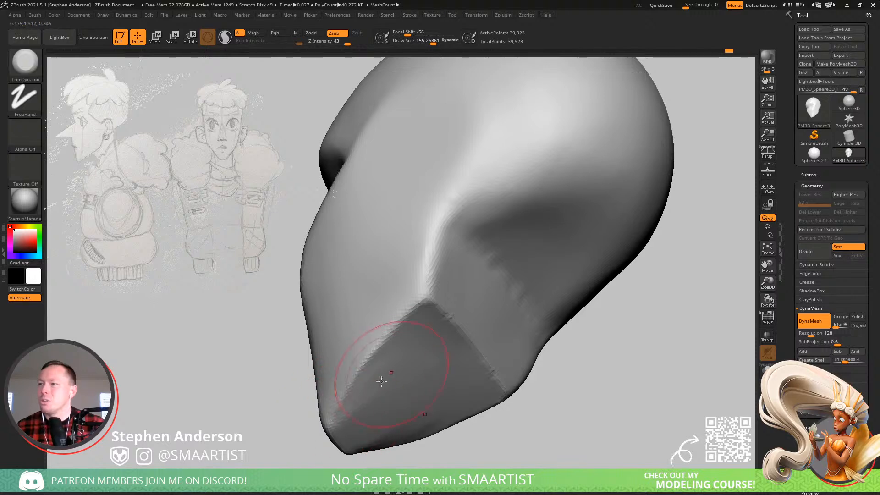
left_click_drag(390, 371, 377, 414)
mouse_move(379, 363)
right_mouse_down()
mouse_move(422, 389)
mouse_move(407, 362)
mouse_move(479, 342)
mouse_move(507, 365)
mouse_move(521, 344)
mouse_move(500, 346)
right_mouse_up()
right_click_drag(380, 305, 406, 286)
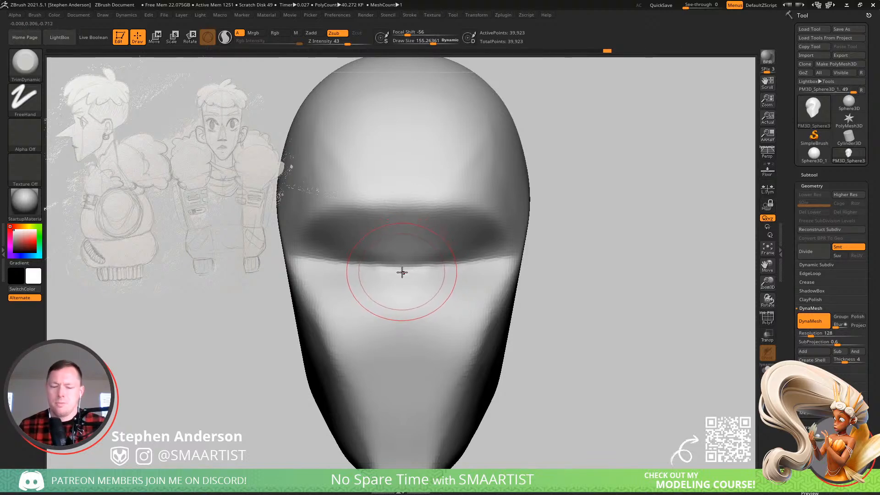
- Insert a Cone Simple primitive from the IMM Primitives brush at the centre of the face, just below the brow, as the nose
key("b")
left_click(271, 265)
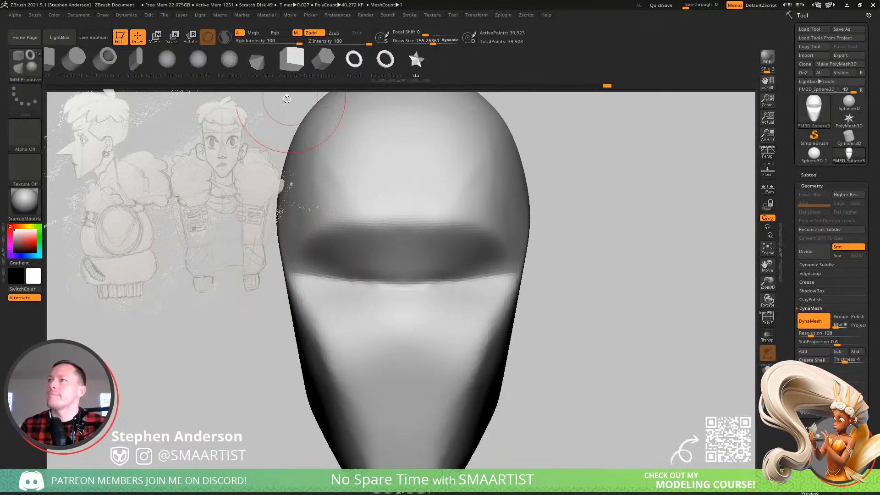
left_click(257, 65)
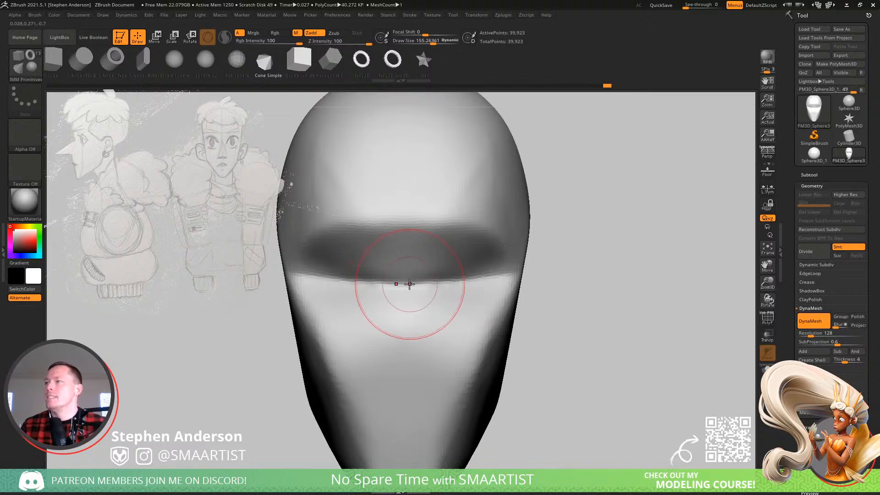
left_click_drag(403, 294, 399, 380)
key("e")
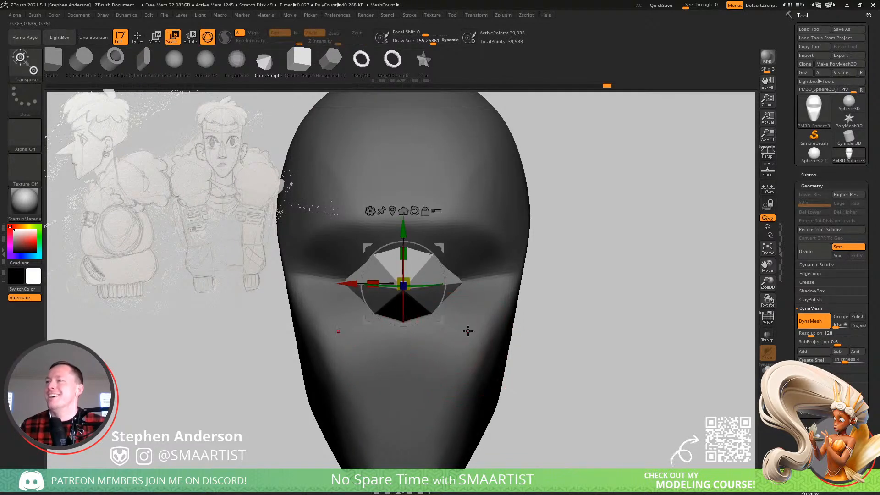
right_click_drag(468, 332, 541, 315)
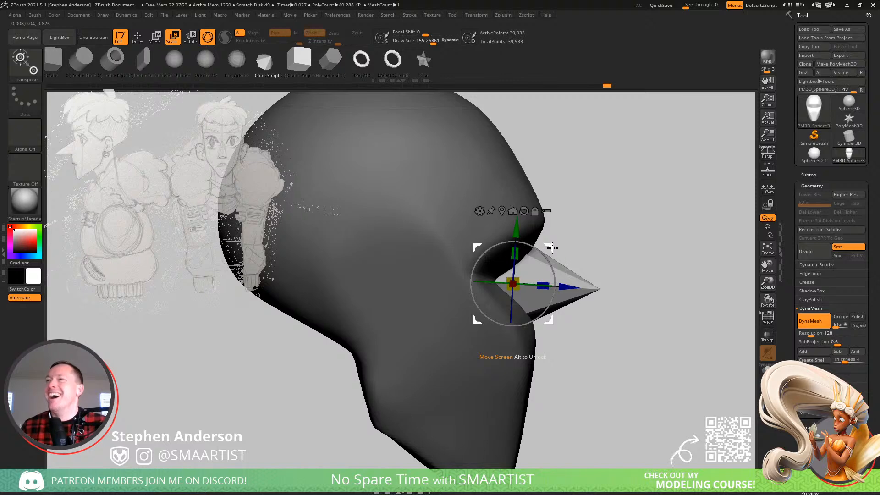
left_click_drag(655, 238, 562, 239)
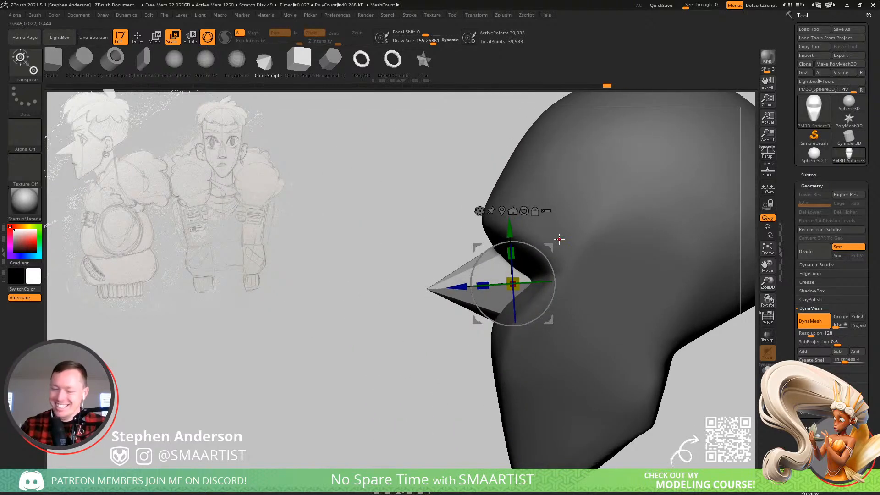
- Show the animation timeline above the canvas
left_click(290, 14)
left_click(316, 152)
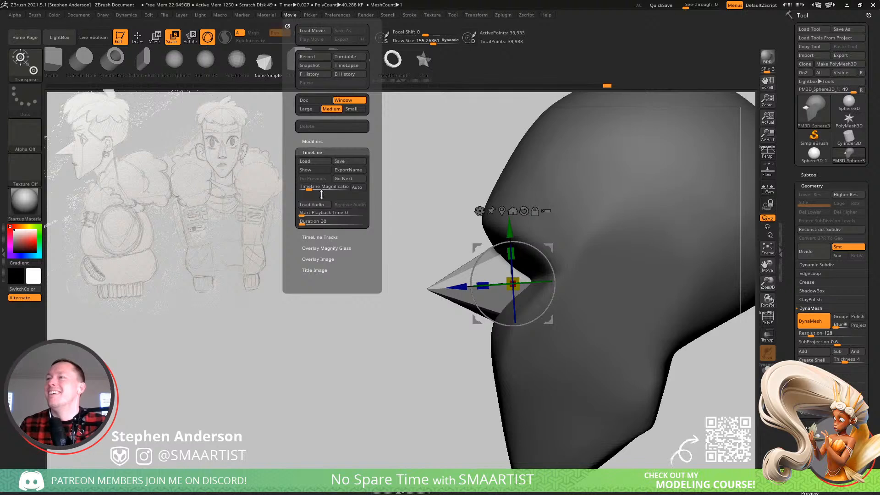
left_click(319, 171)
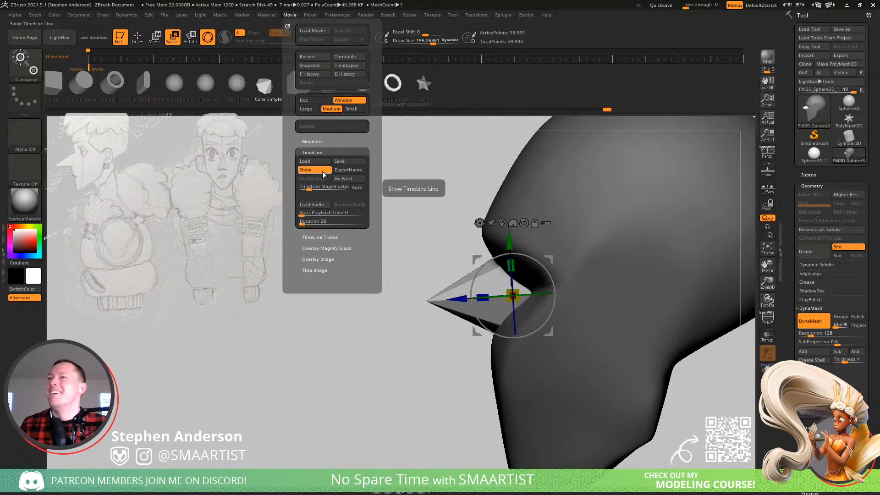
- Reposition the turnaround sketch in Spotlight so both heads sit fully below the timeline
key("shift+ctrl+z")
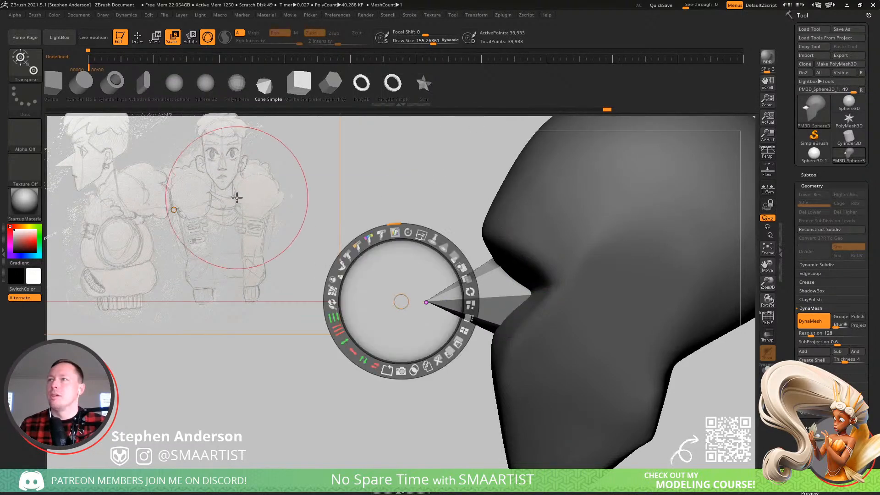
mouse_move(414, 247)
left_mouse_down()
mouse_move(429, 240)
mouse_move(421, 238)
left_mouse_up()
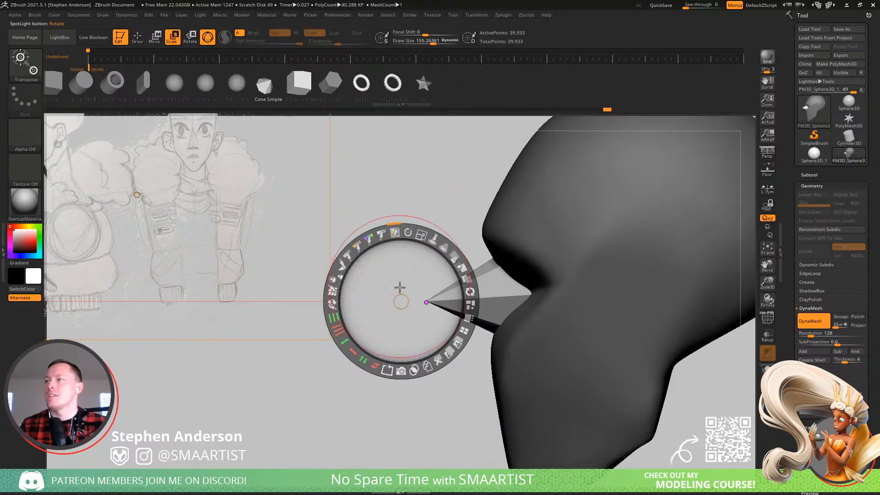
left_click_drag(386, 268, 438, 326)
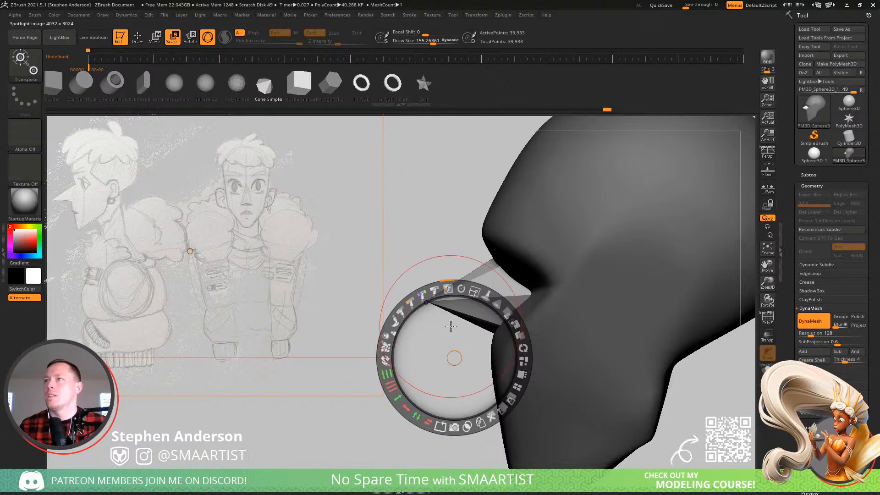
key("z")
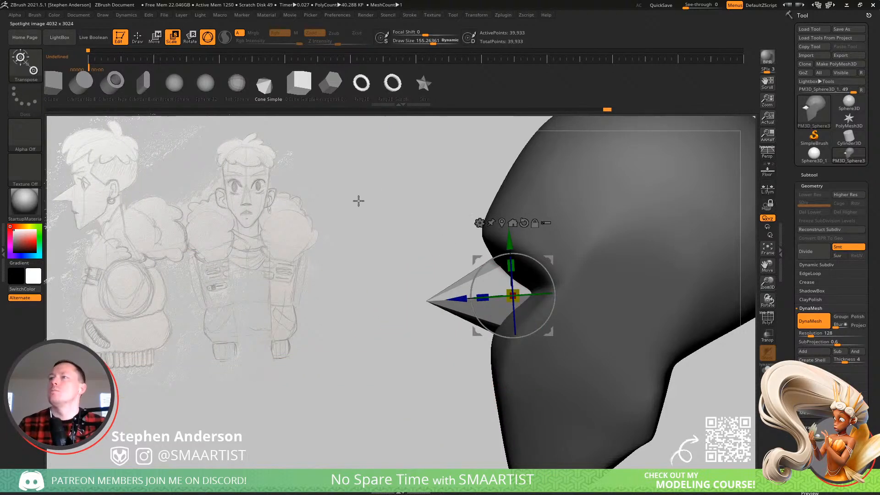
scroll(356, 200, "down", 3)
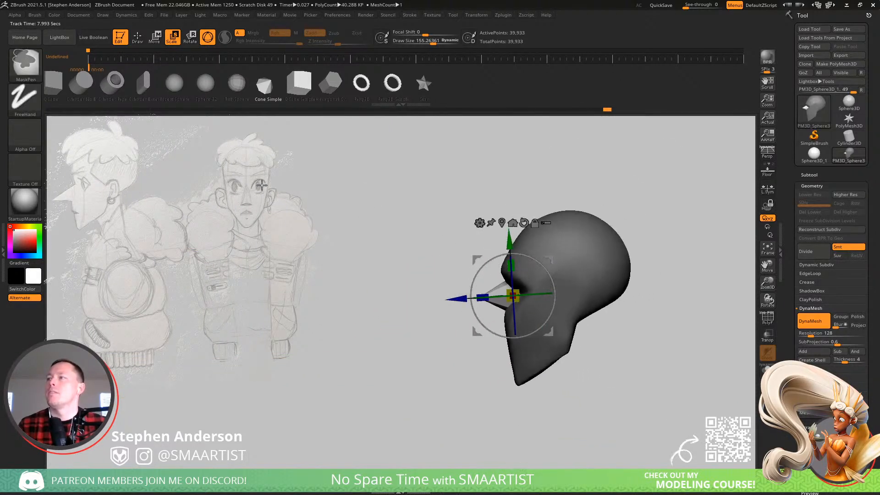
- Align the head's side view over the side-profile sketch and store it as a camera keyframe on the timeline
mouse_move(681, 289)
left_mouse_down("alt")
mouse_move(525, 246)
mouse_move(455, 246)
mouse_move(390, 215)
mouse_move(261, 178)
left_mouse_up("alt")
key("ctrl")
right_click_drag(260, 178, 220, 193, "ctrl")
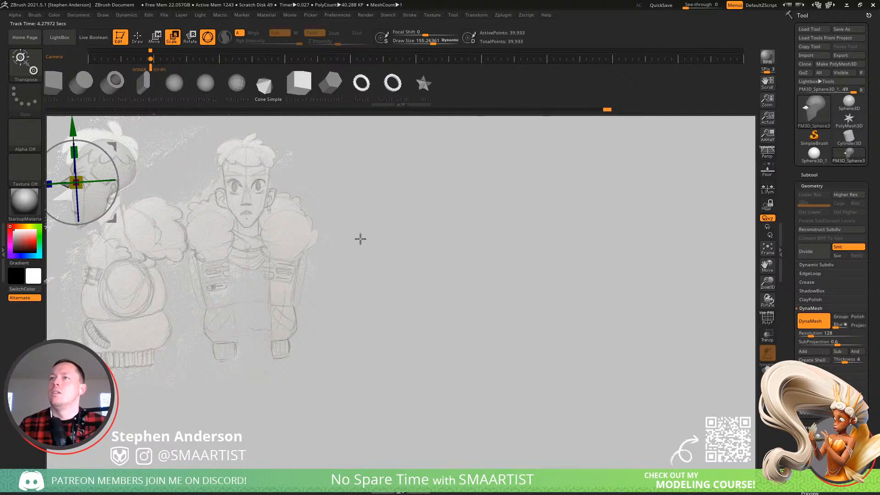
left_click_drag(107, 146, 114, 157)
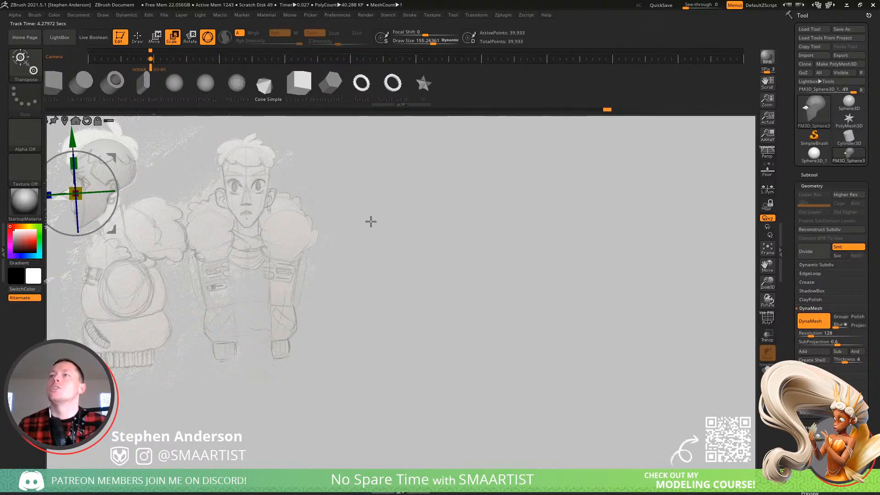
- Turn the head to the front, align it over the front sketch and store a second camera keyframe
mouse_move(354, 213)
left_mouse_down()
mouse_move(509, 236)
mouse_move(482, 221)
left_mouse_up()
key("ctrl")
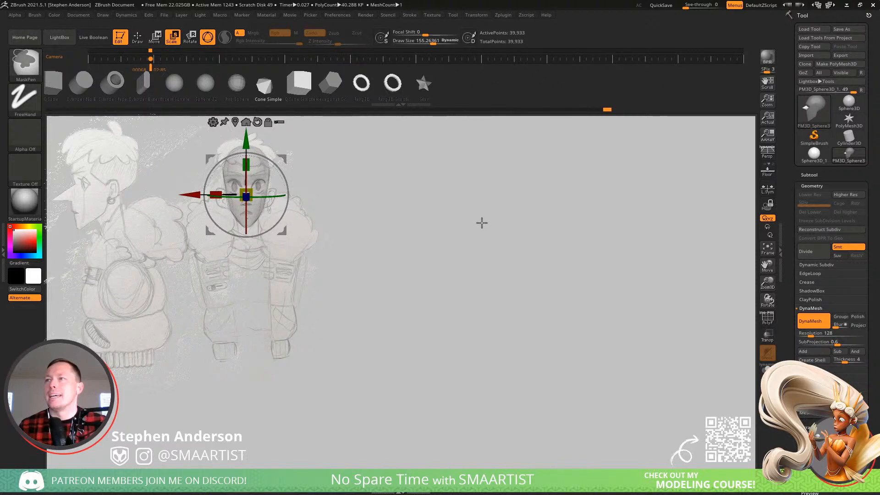
left_click_drag(483, 223, 484, 222, "alt")
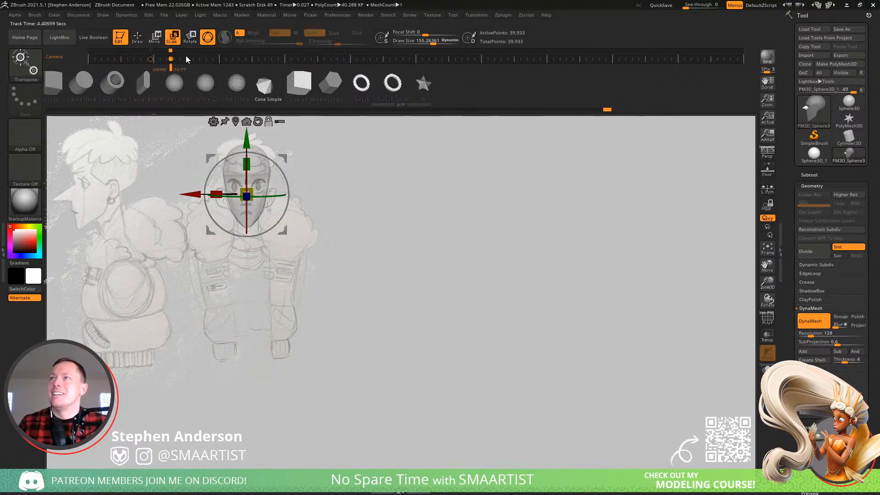
- Clip the sides of the lower face with straight cuts following the jaw and chin outline of the front sketch
key("q")
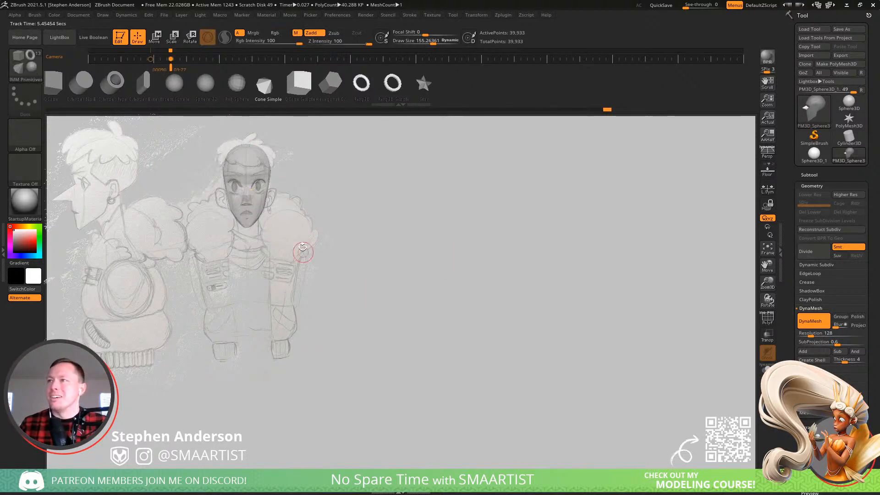
key("ctrl+shift")
mouse_move(309, 159)
left_mouse_down("ctrl+shift")
mouse_move(243, 253)
mouse_move(228, 254)
left_mouse_up("ctrl+shift")
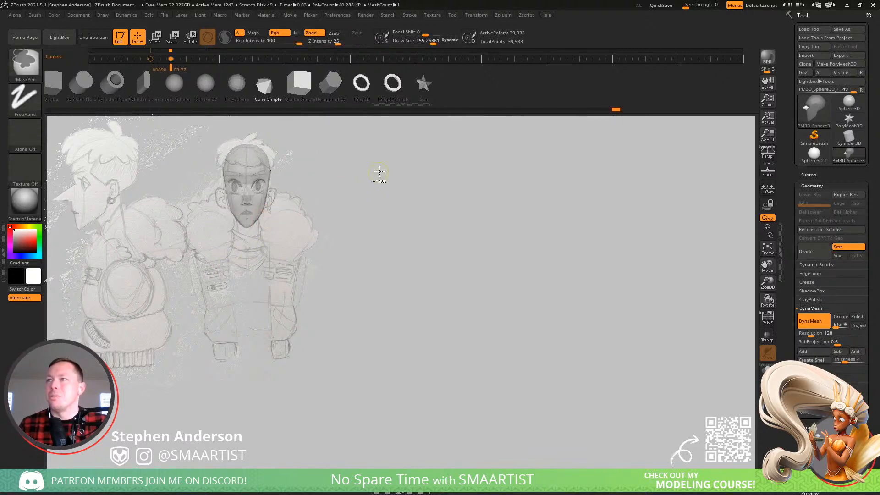
mouse_move(309, 171)
left_mouse_down("ctrl+shift")
mouse_move(238, 250)
mouse_move(233, 278)
mouse_move(217, 268)
left_mouse_up("ctrl+shift")
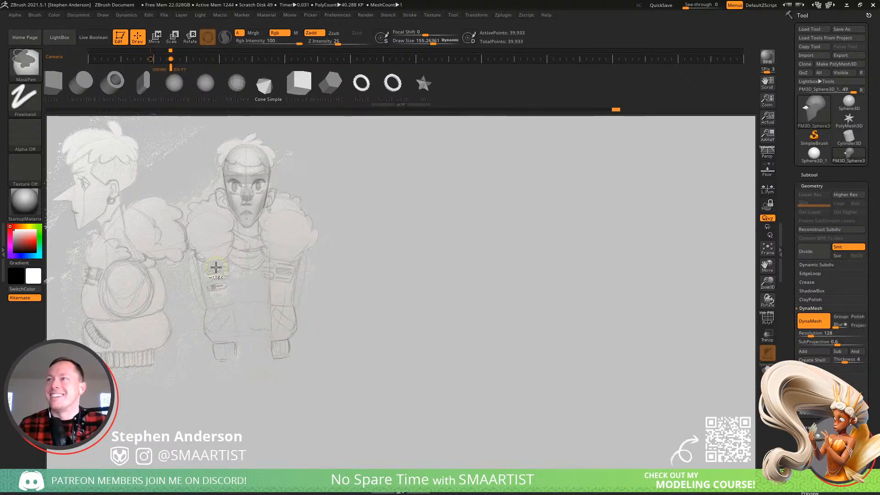
mouse_move(294, 179)
left_mouse_down("ctrl+shift")
mouse_move(232, 243)
mouse_move(257, 275)
mouse_move(259, 266)
mouse_move(295, 275)
mouse_move(222, 178)
mouse_move(210, 289)
mouse_move(205, 202)
mouse_move(213, 188)
left_mouse_up("ctrl+shift")
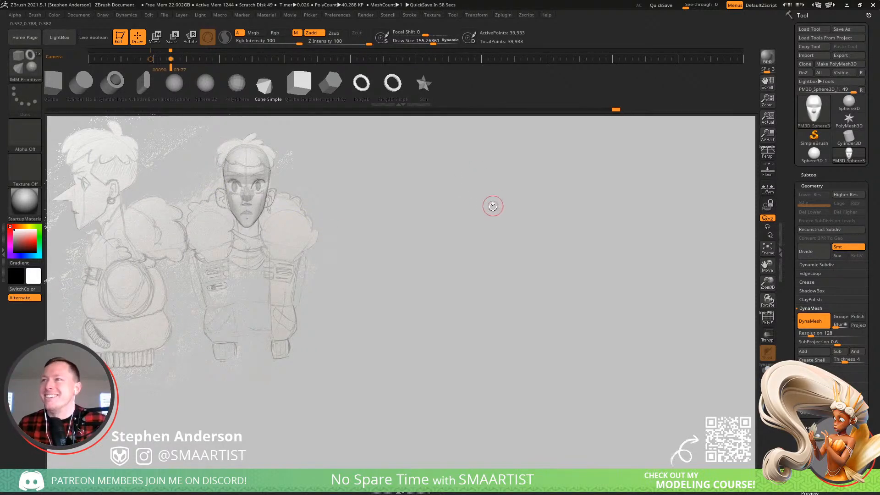
- Clip the side of the face into a flat plane from cheek to chin and smooth the jaw edge
left_click_drag(379, 240, 532, 281, "alt")
left_click_drag(426, 243, 445, 268)
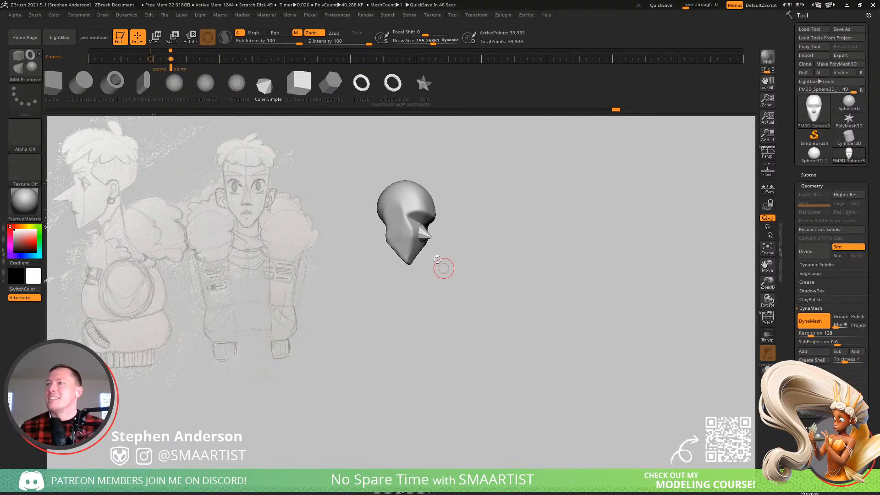
mouse_move(397, 243)
right_mouse_down()
mouse_move(379, 228)
mouse_move(478, 339)
mouse_move(435, 310)
right_mouse_up()
left_click_drag(428, 298, 423, 286)
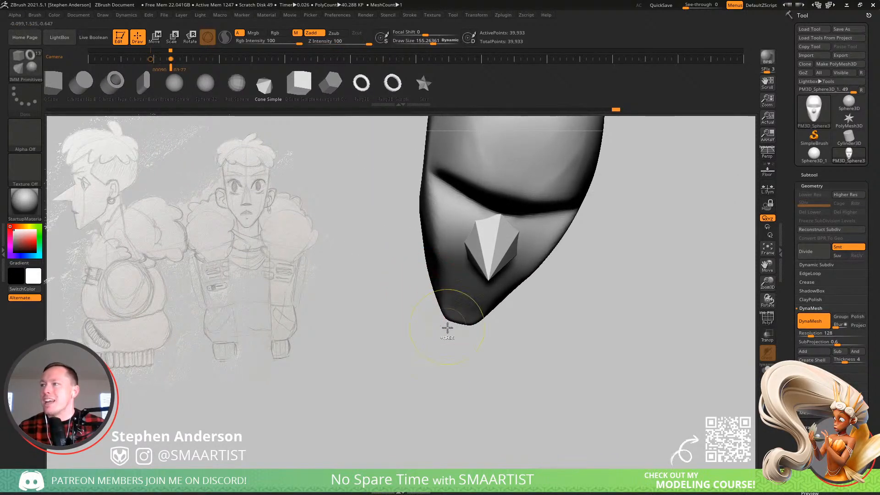
mouse_move(449, 351)
left_mouse_down("ctrl+shift")
mouse_move(416, 159)
mouse_move(426, 120)
left_mouse_up("ctrl+shift")
mouse_move(463, 264)
right_mouse_down()
mouse_move(483, 220)
mouse_move(476, 208)
right_mouse_up()
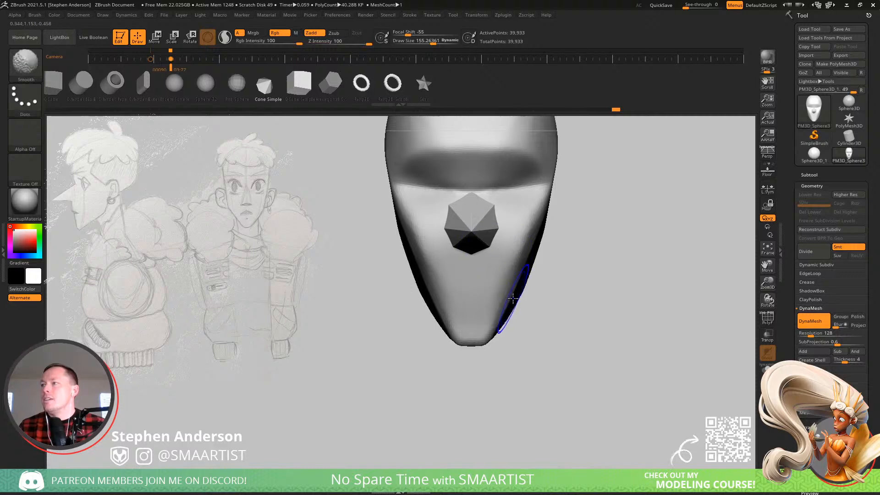
right_click_drag(591, 301, 486, 321)
- Reshape the cheek and eye-socket corners from below with the Move brush, reducing the draw size to about 179
key("b")
key("m")
key("v")
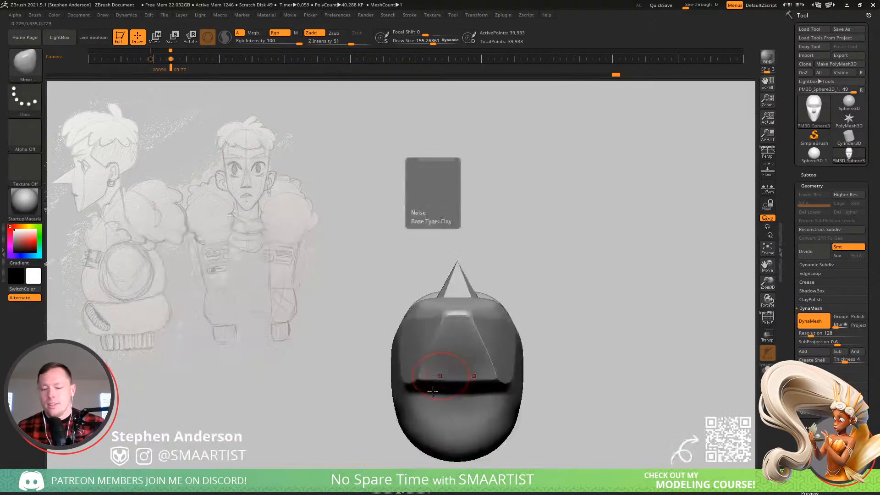
left_click_drag(415, 381, 428, 361)
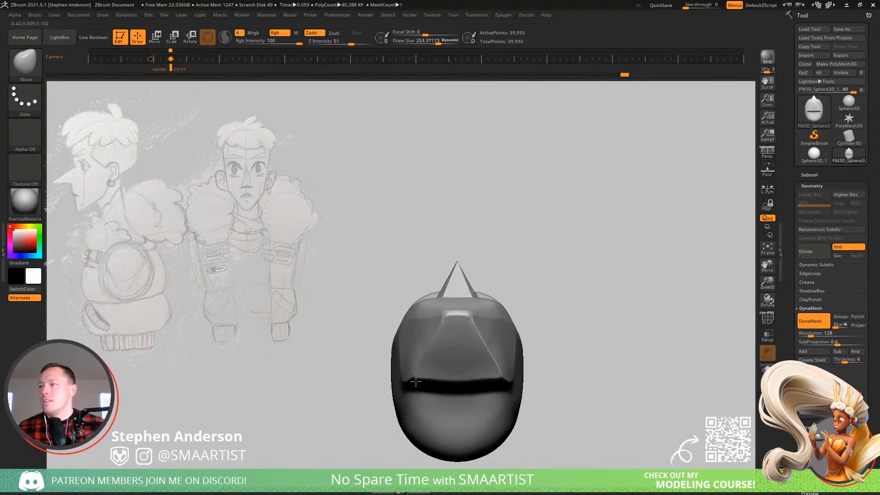
right_click_drag(449, 347, 474, 341)
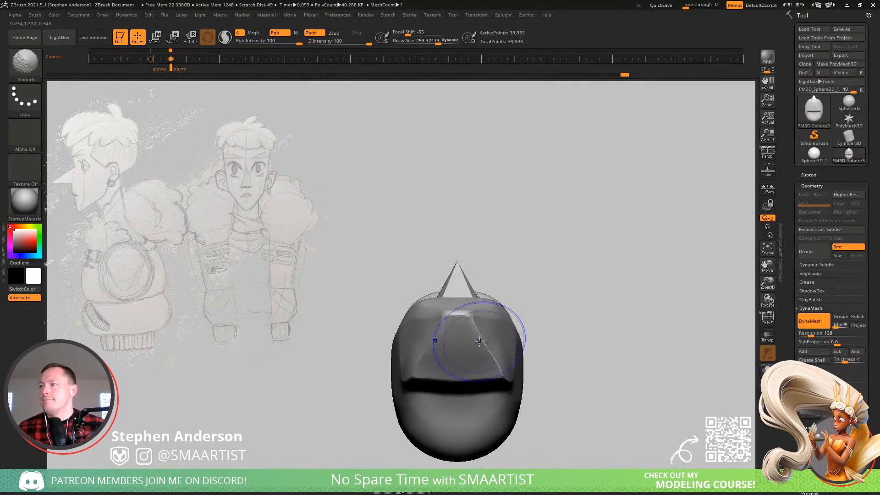
key("s")
left_click_drag(485, 344, 481, 344)
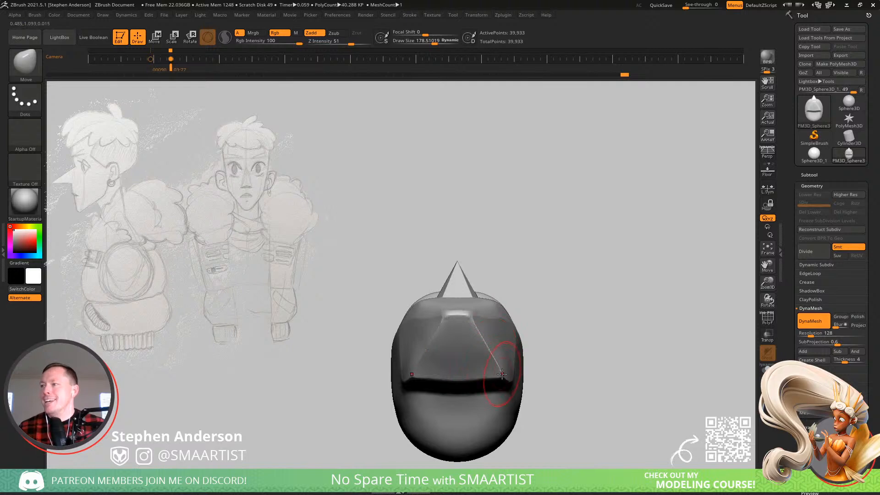
- Reduce the draw size to about 134 and smooth the side plane between cheek and jaw
mouse_move(502, 374)
right_mouse_down()
mouse_move(533, 363)
mouse_move(537, 344)
right_mouse_up()
key("s")
left_click_drag(501, 360, 494, 358)
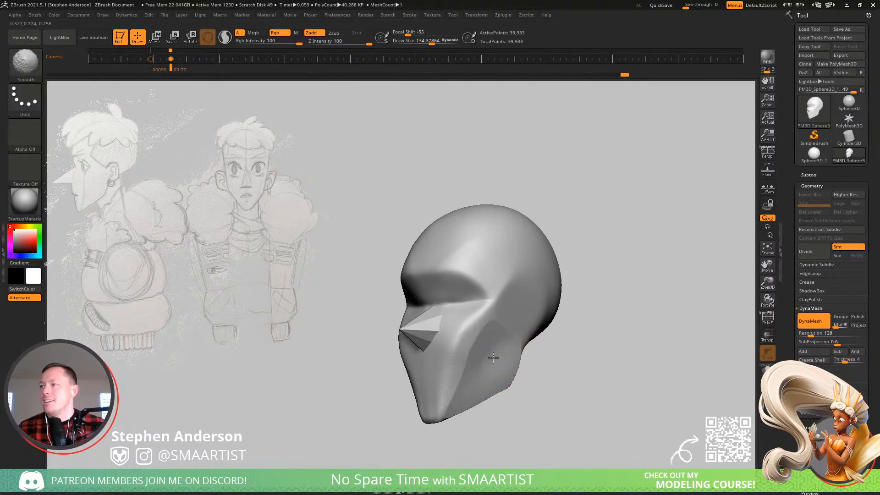
right_click_drag(494, 363, 516, 346, "shift")
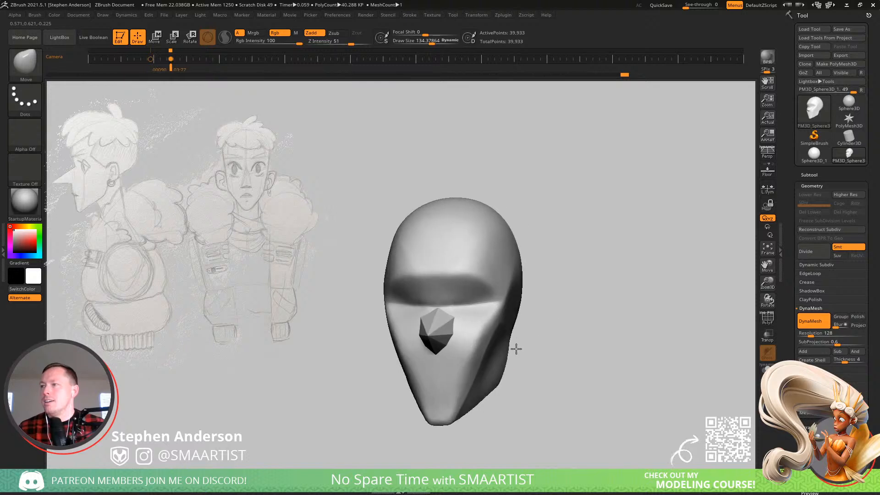
- Show the polygroup wireframe and mask the whole head except the nose cone
key("w")
key("shift+f")
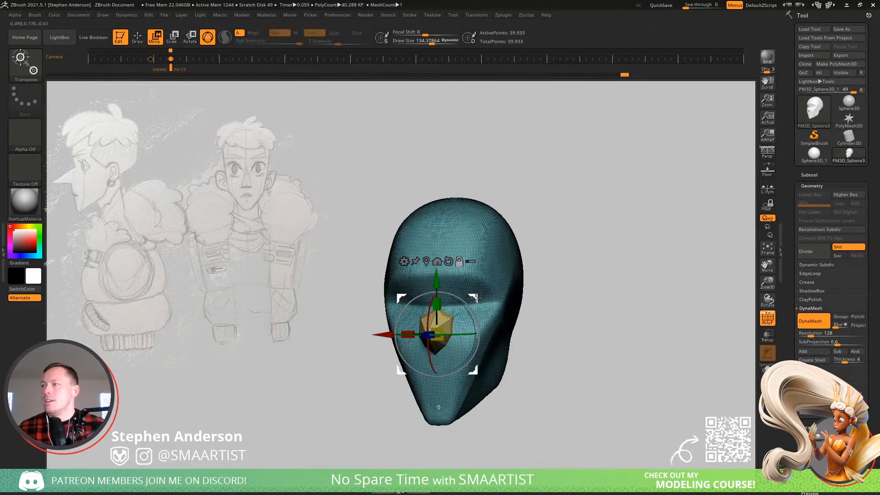
left_click_drag(476, 298, 646, 234, "alt")
left_click(427, 334, "ctrl")
- Reset the transform gizmo's orientation, then enlarge the nose cone and shift it forward in front of the face
key("q")
mouse_move(544, 308)
right_mouse_down()
mouse_move(503, 308)
mouse_move(536, 319)
right_mouse_up()
key("w")
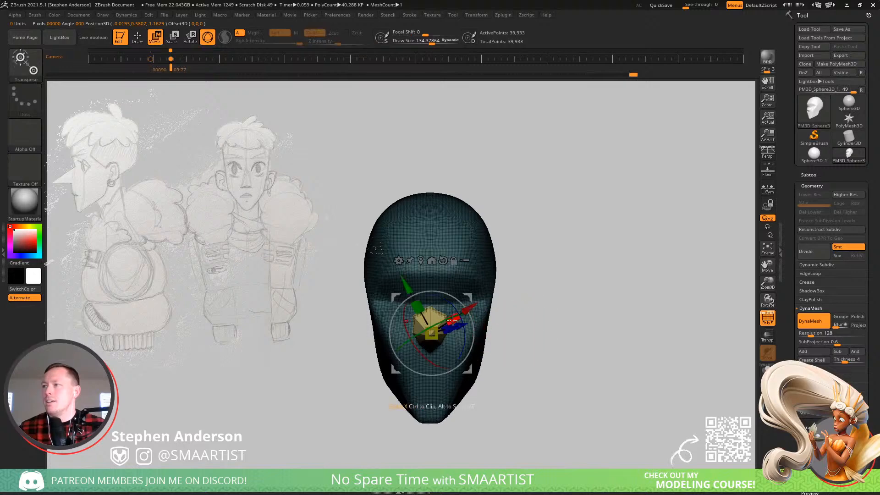
key("b")
key("m")
key("v")
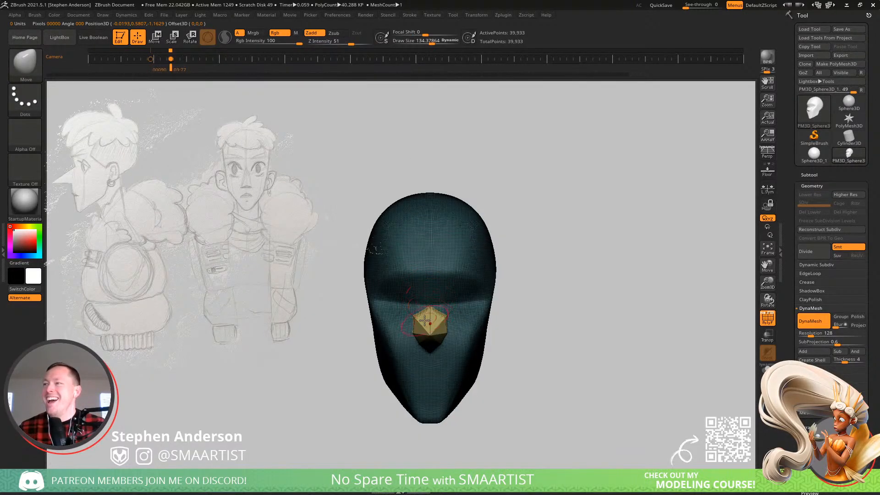
right_click_drag(425, 321, 463, 316, "shift")
key("w")
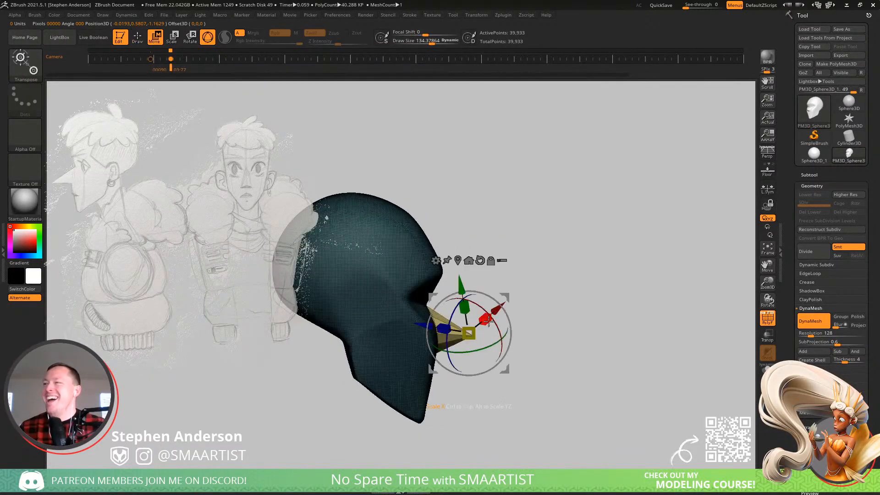
left_click(481, 261)
left_click_drag(503, 333, 530, 333)
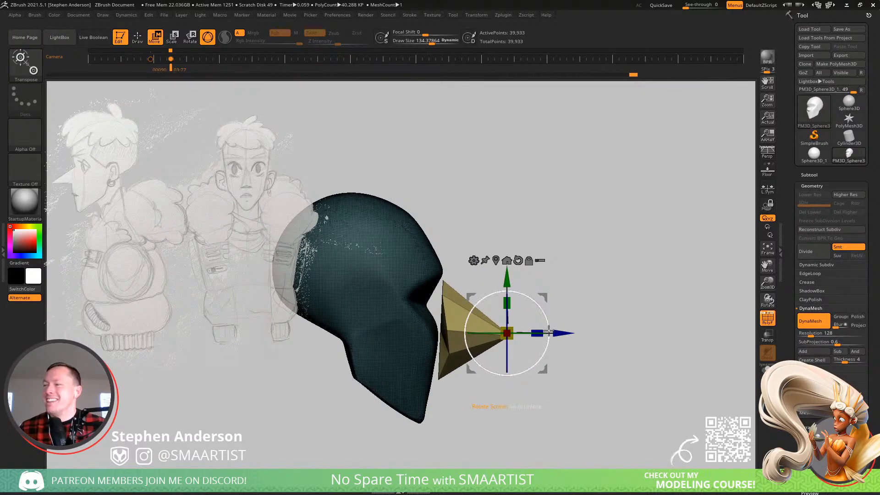
- Push the underside of the nose cone upward with the Move brush to form a flatter, triangular nose base
key("b")
key("m")
key("v")
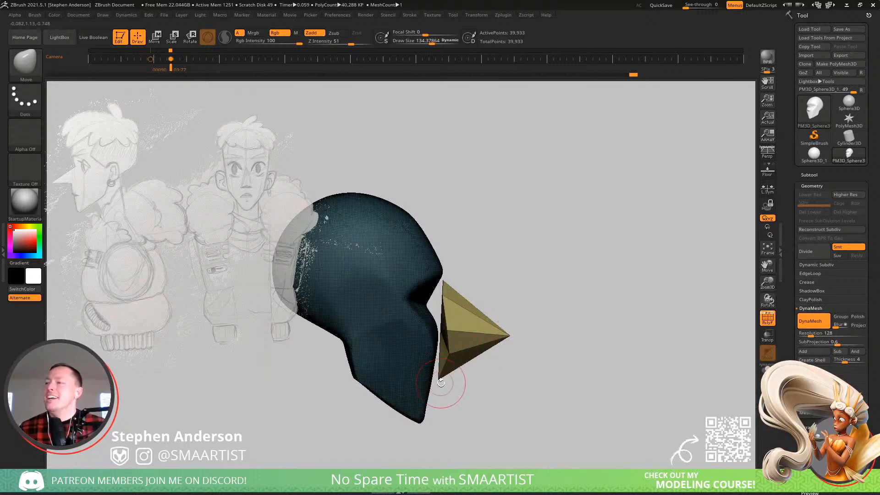
left_click_drag(441, 381, 448, 359)
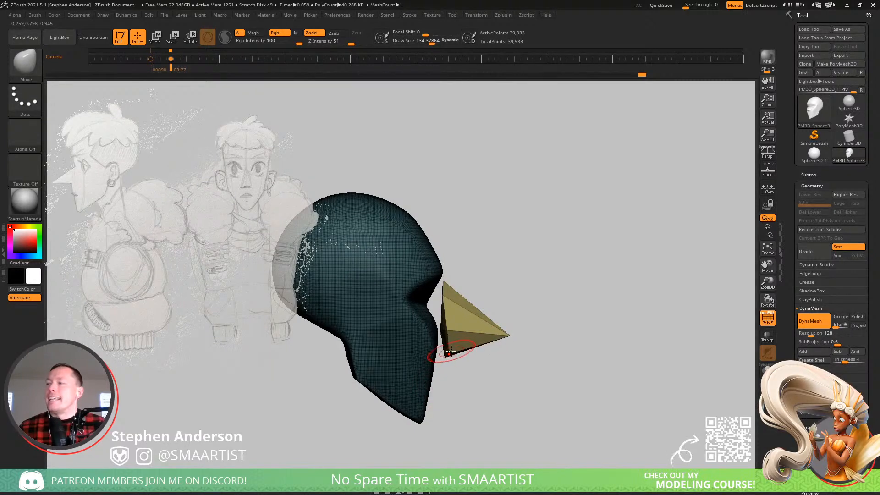
right_click_drag(460, 340, 362, 337)
left_click_drag(543, 297, 528, 308)
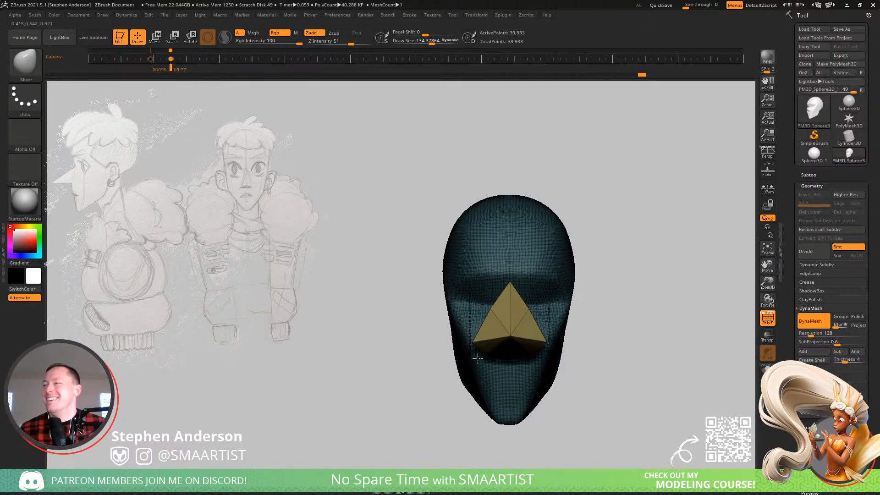
- Narrow the nose's lower sides with the Move brush at a draw size of about 275
right_click_drag(475, 337, 521, 351)
key("s")
left_click_drag(514, 359, 488, 339)
right_click_drag(489, 339, 550, 332)
left_click_drag(552, 333, 520, 326)
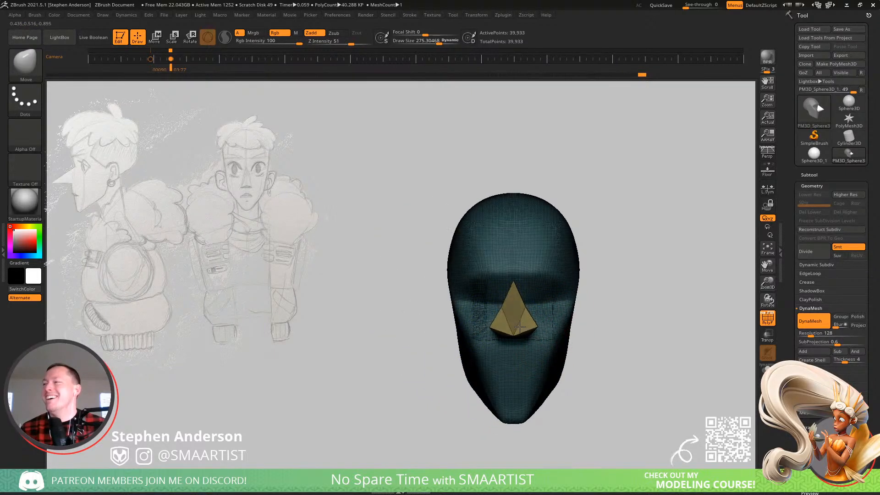
- Move the nose back into the face and hide the polygroup wireframe
right_click_drag(517, 304, 550, 295)
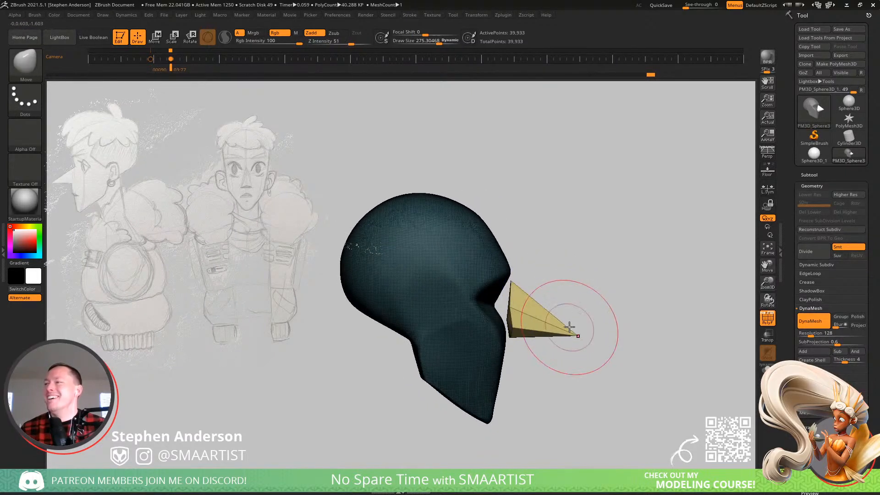
key("w")
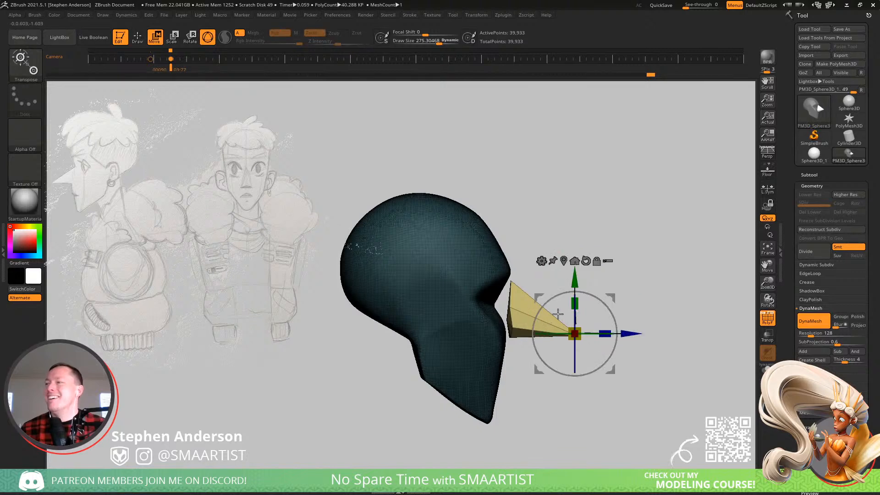
left_click_drag(607, 299, 582, 303)
key("q")
mouse_move(619, 285)
right_mouse_down()
mouse_move(622, 276)
mouse_move(633, 278)
mouse_move(631, 260)
right_mouse_up()
key("shift+f")
right_click_drag(658, 261, 630, 243, "alt")
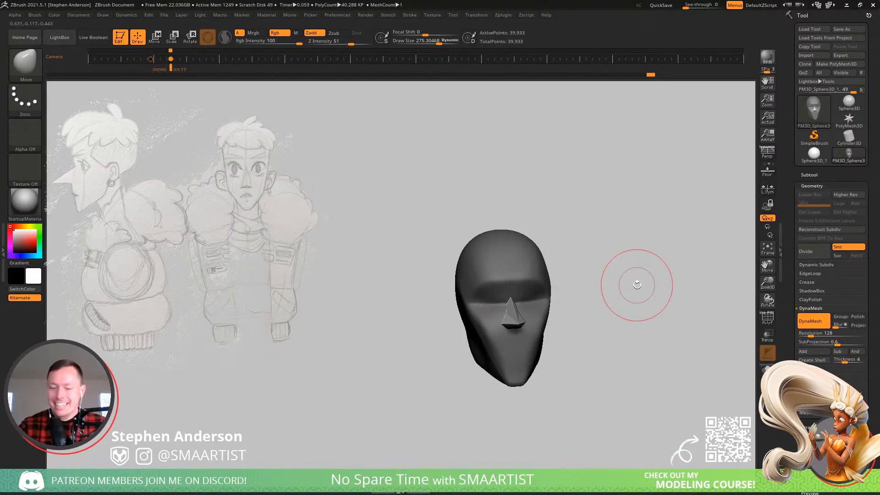
- Recall the stored side view and fit the nose to the side sketch with the Move brush at draw size about 489
key("Left")
key("w")
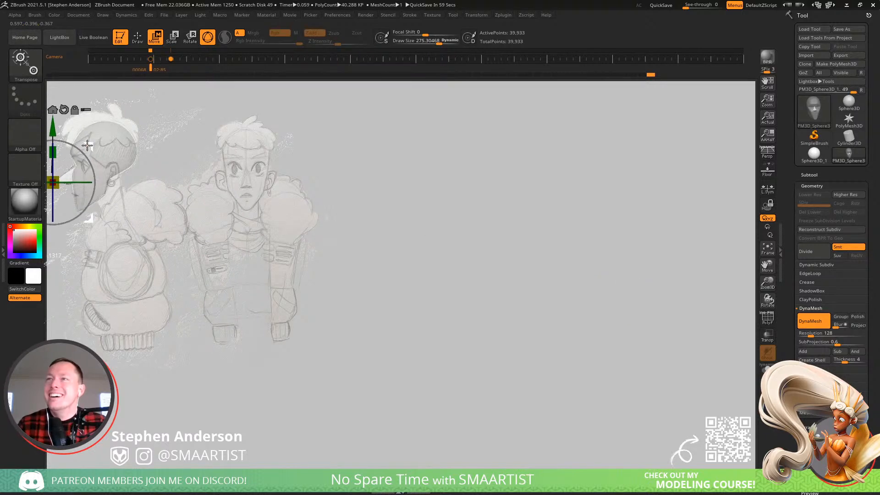
key("b")
key("m")
key("v")
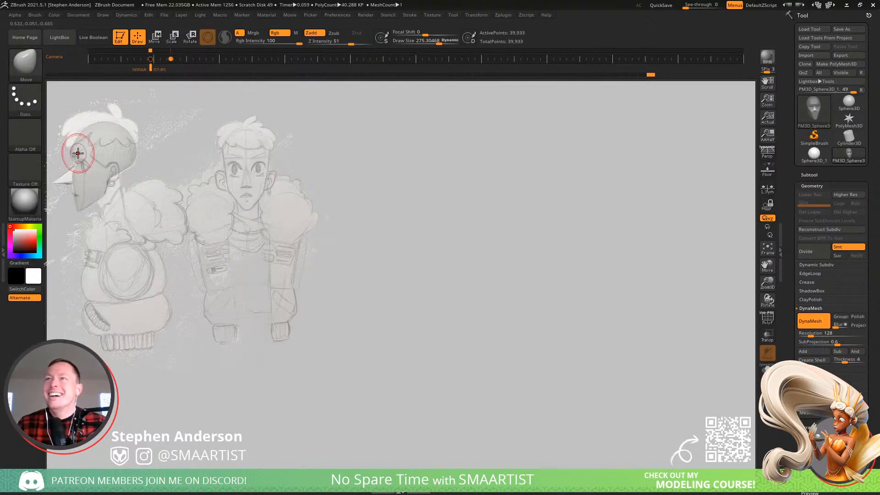
key("s")
left_click_drag(81, 153, 85, 160)
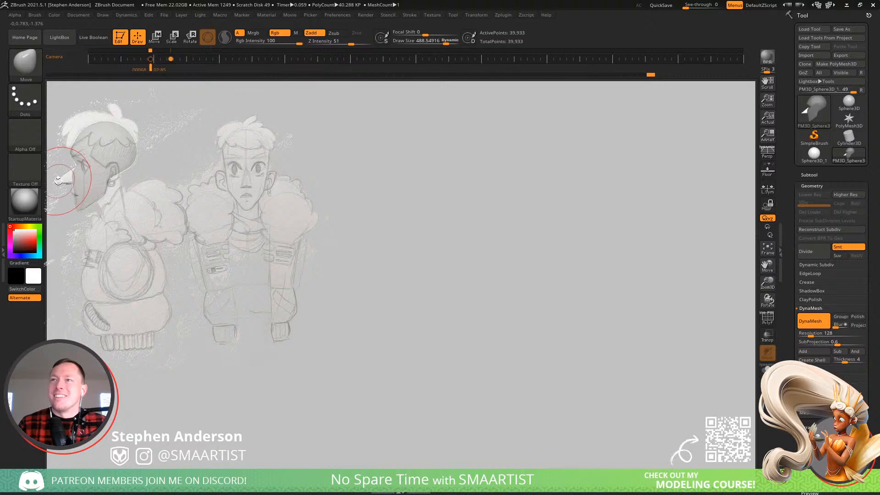
- Pull the nose tip slightly forward and recall the stored side view to compare it with the sketch
left_click_drag(132, 177, 248, 169, "alt")
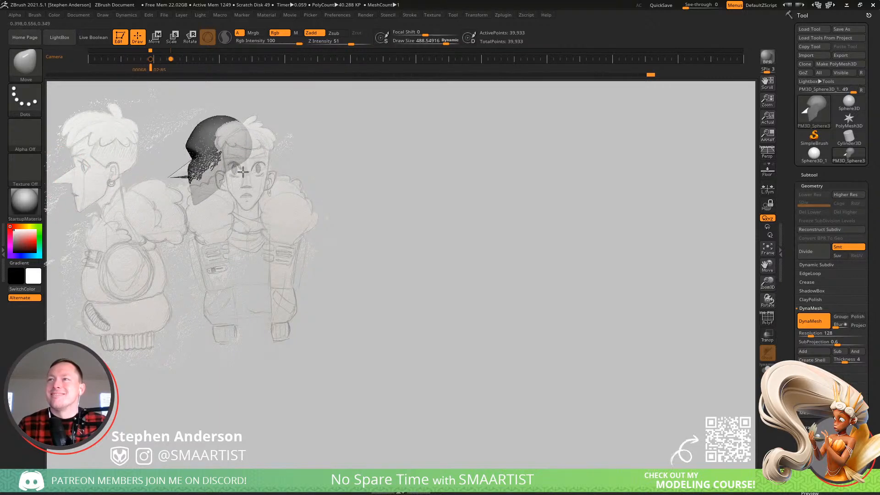
left_click_drag(171, 175, 167, 175)
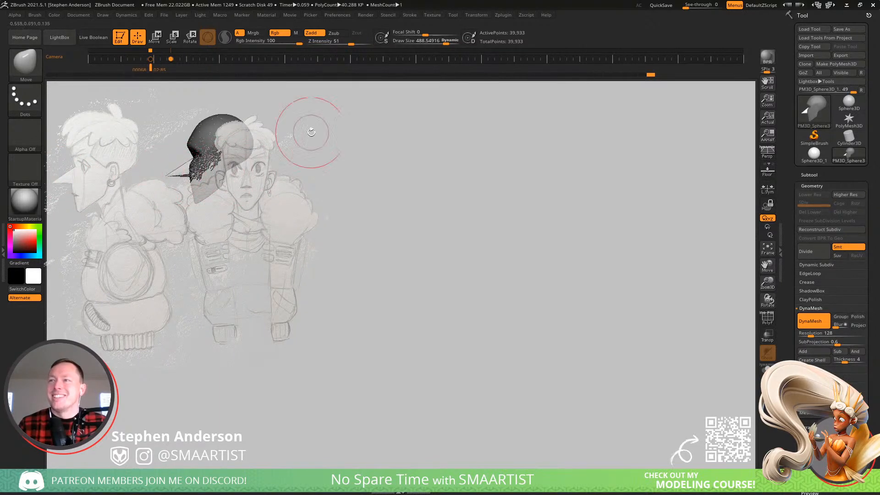
key("Left")
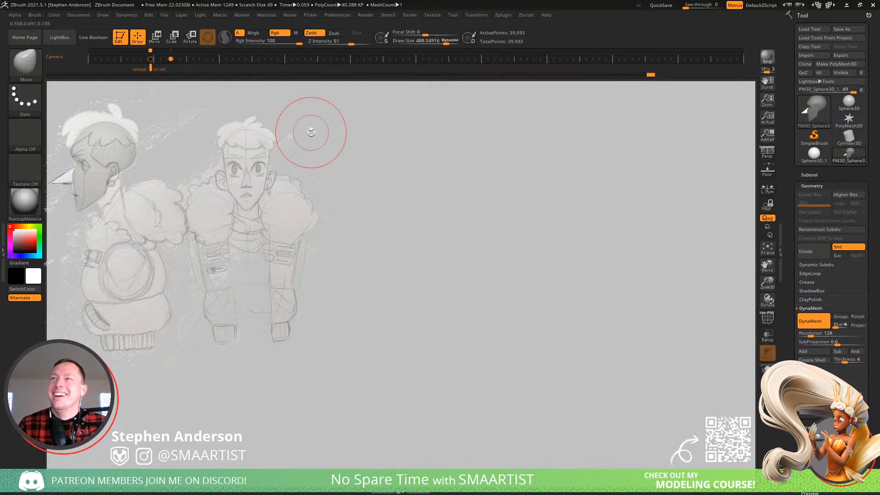
- Nudge the nose and refit it to the side sketch from the stored side view with the Move brush, draw size about 204
left_click_drag(190, 208, 302, 202, "alt")
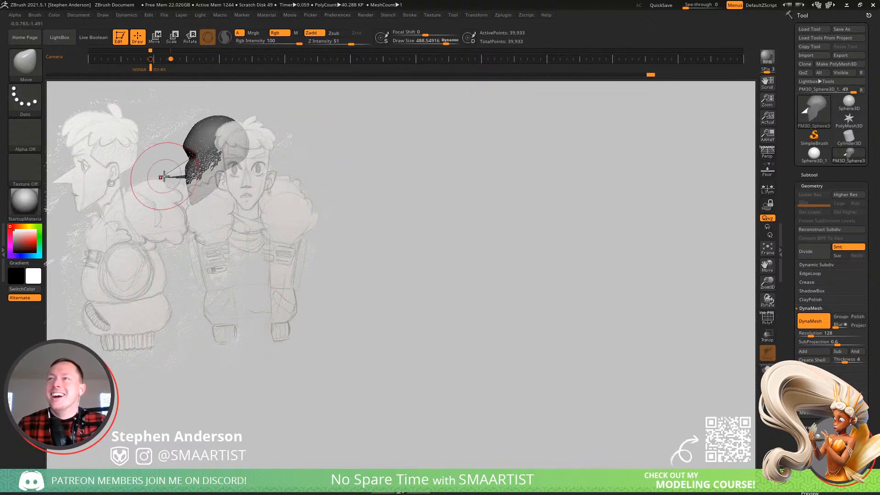
left_click_drag(164, 176, 167, 176)
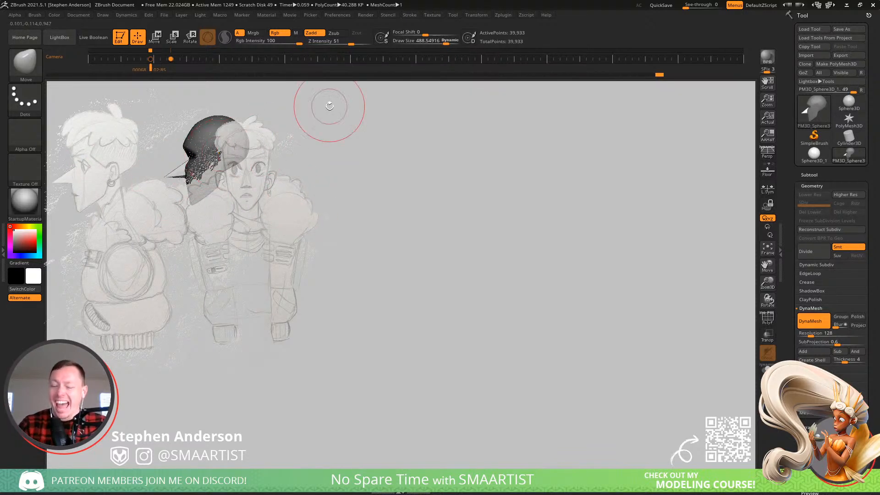
key("Left")
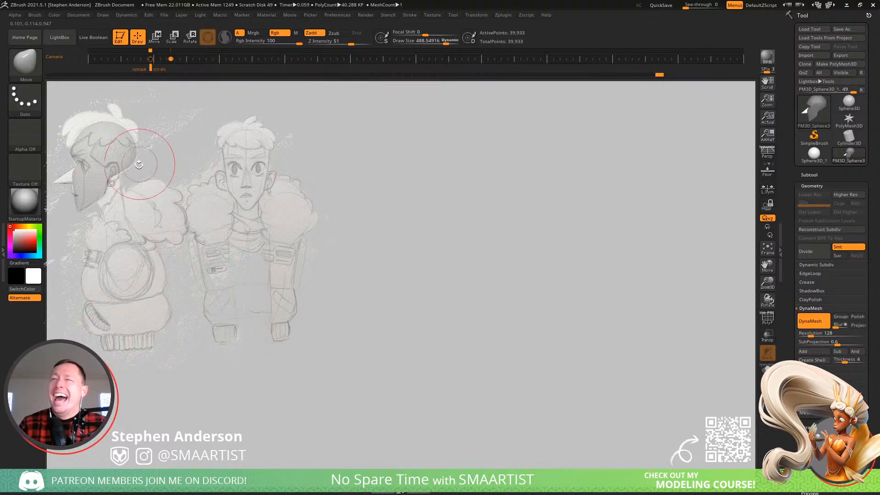
left_click_drag(85, 180, 87, 161)
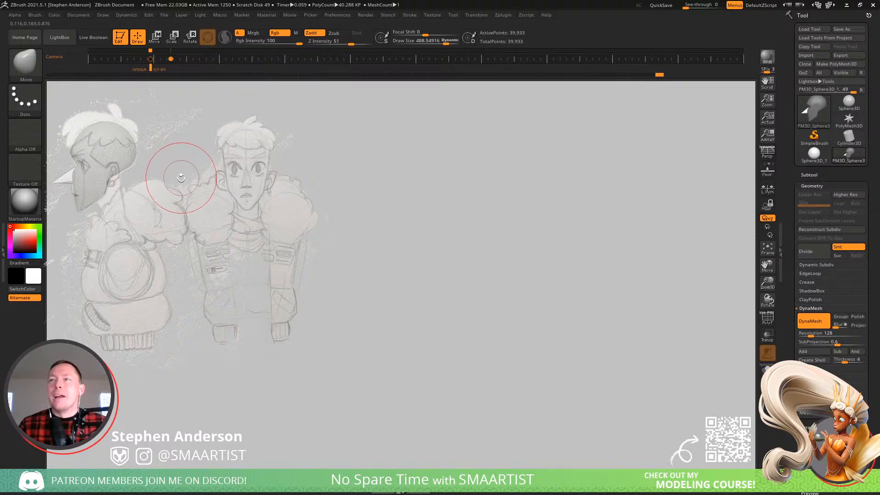
key("ctrl")
key("s")
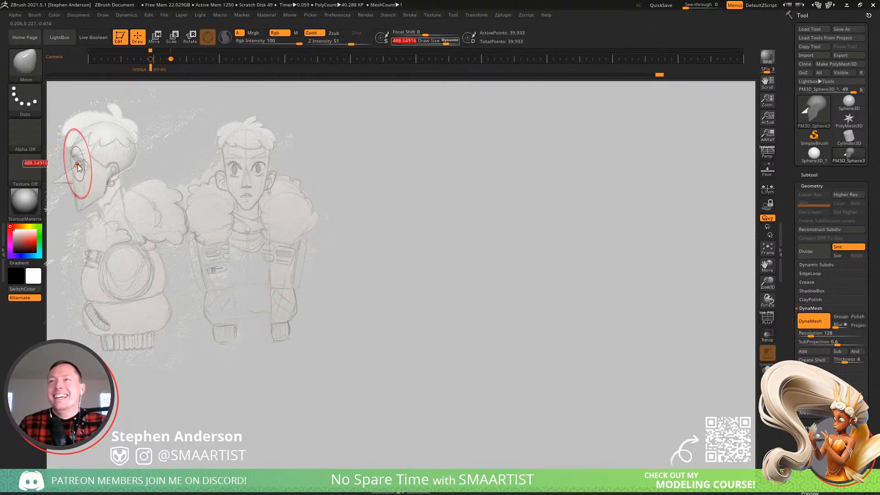
left_click_drag(72, 167, 67, 168)
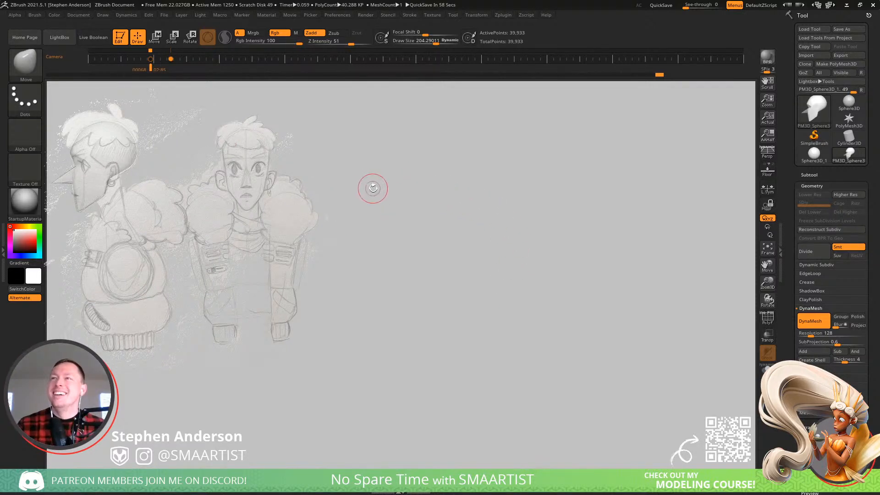
- Move the head clear of the sketches and flatten the cheek with the TrimDynamic brush at draw size about 128
left_click_drag(378, 235, 701, 249, "alt")
right_click_drag(701, 249, 706, 257)
mouse_move(421, 248)
right_mouse_down()
mouse_move(450, 240)
mouse_move(450, 248)
mouse_move(425, 242)
right_mouse_up()
mouse_move(424, 242)
right_mouse_down("ctrl")
mouse_move(422, 201)
mouse_move(427, 226)
mouse_move(429, 215)
right_mouse_up("ctrl")
right_click_drag(429, 215, 502, 305, "alt")
key("s")
mouse_move(492, 283)
left_mouse_down()
mouse_move(478, 300)
mouse_move(487, 272)
left_mouse_up()
key("b")
key("t")
key("d")
left_click_drag(466, 338, 482, 297)
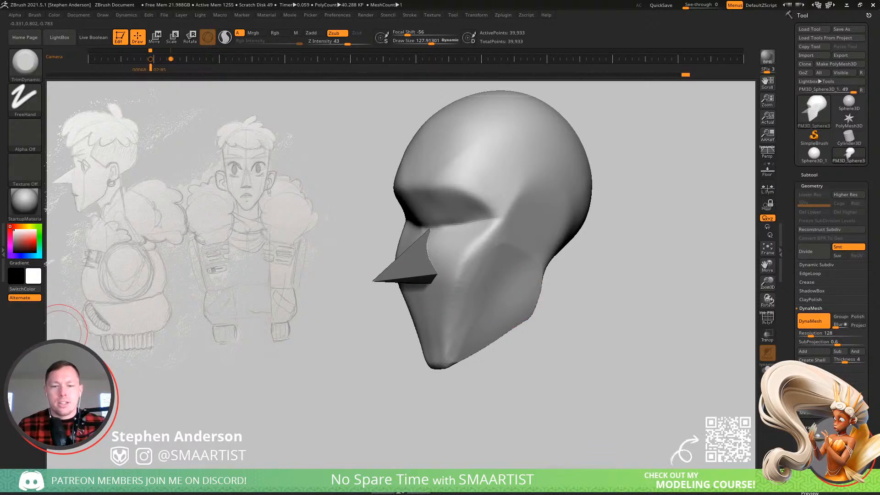
- Switch to the browser, close the ArtStation reference page and return to ZBrush
key("alt+Tab")
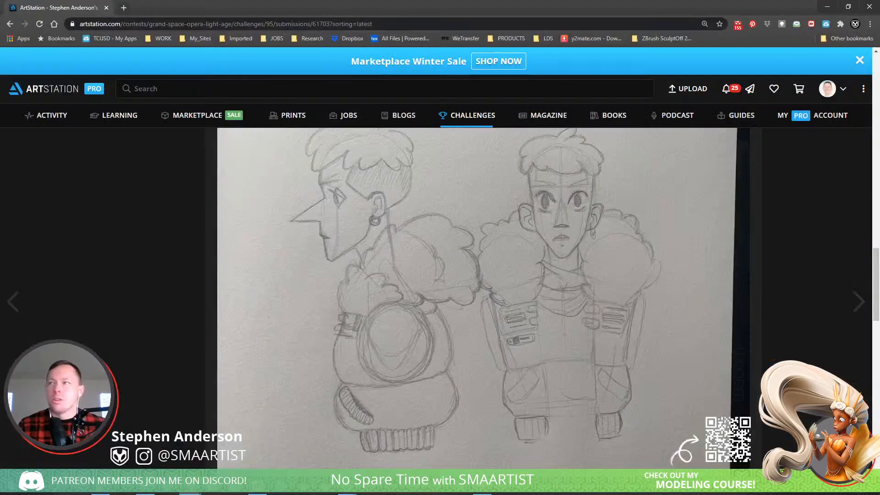
left_click(106, 7)
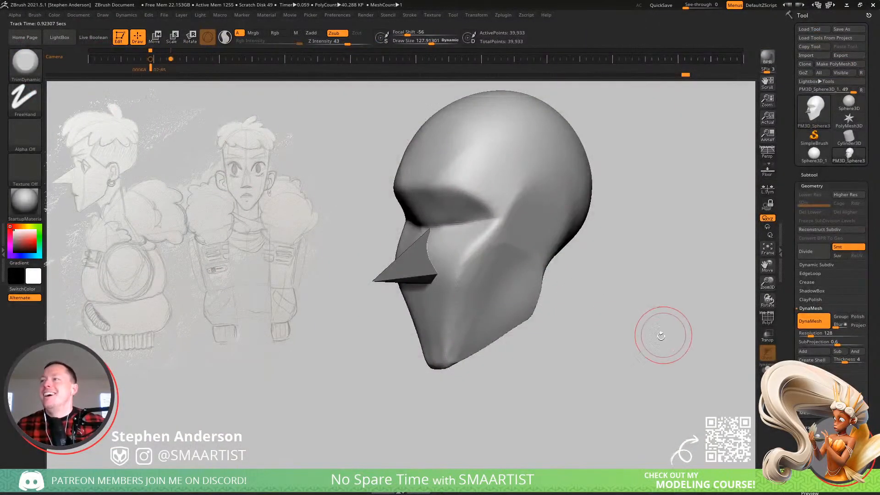
- Trim and smooth the plane running from the cheek to the chin, and flatten the underside of the brow
mouse_move(506, 247)
right_mouse_down()
mouse_move(483, 251)
mouse_move(508, 250)
right_mouse_up()
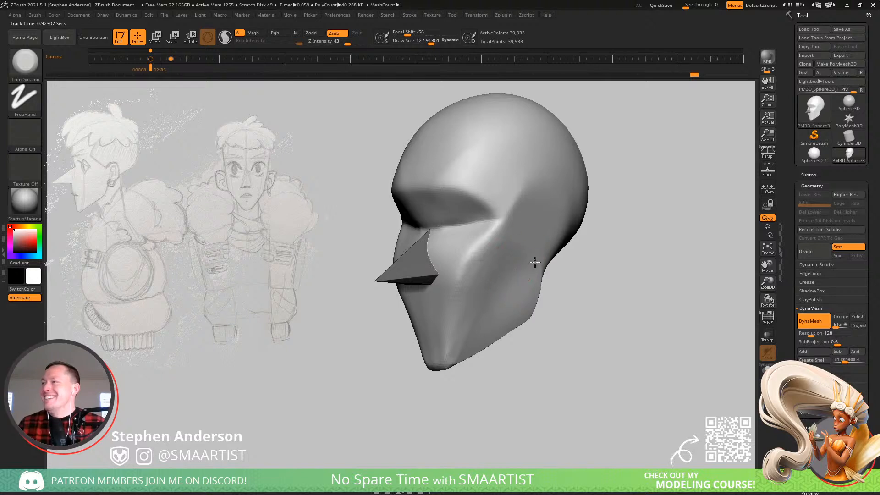
left_click_drag(487, 267, 454, 344)
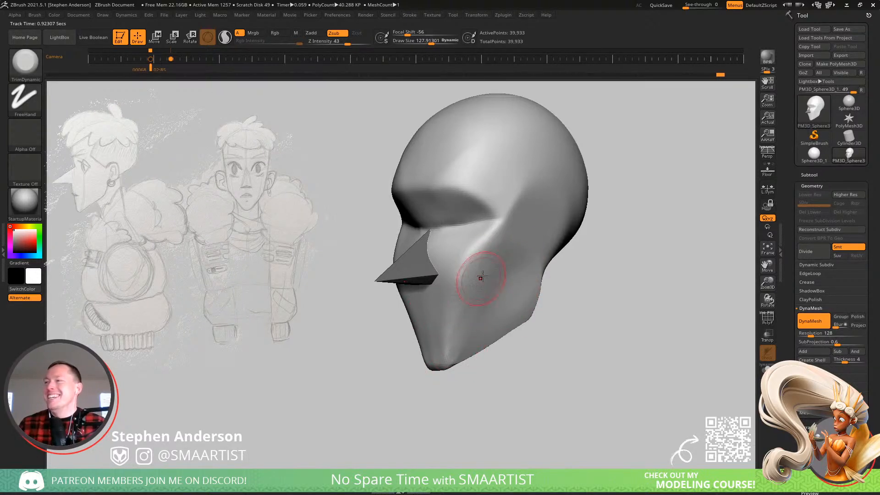
key("shift")
mouse_move(476, 292)
left_mouse_down("shift")
mouse_move(460, 323)
mouse_move(473, 331)
mouse_move(461, 347)
left_mouse_up("shift")
mouse_move(460, 317)
right_mouse_down()
mouse_move(487, 312)
mouse_move(472, 324)
right_mouse_up()
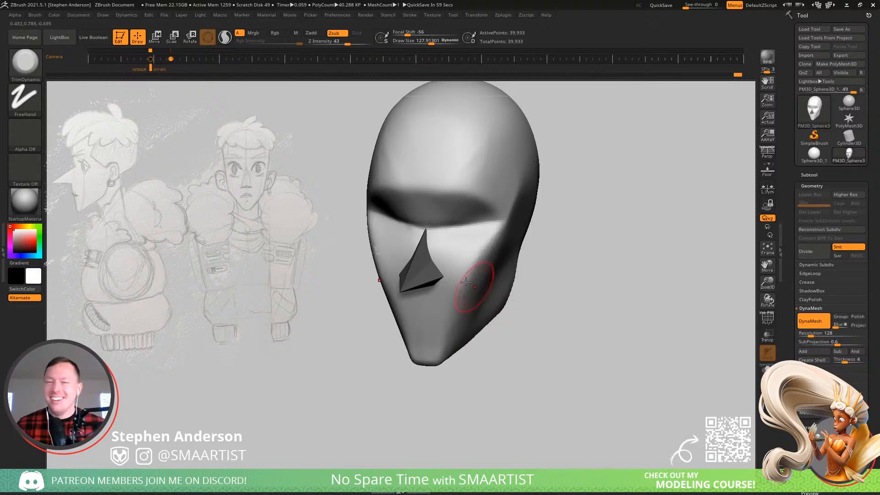
mouse_move(457, 293)
right_mouse_down()
mouse_move(535, 275)
mouse_move(544, 261)
mouse_move(541, 273)
mouse_move(436, 297)
right_mouse_up()
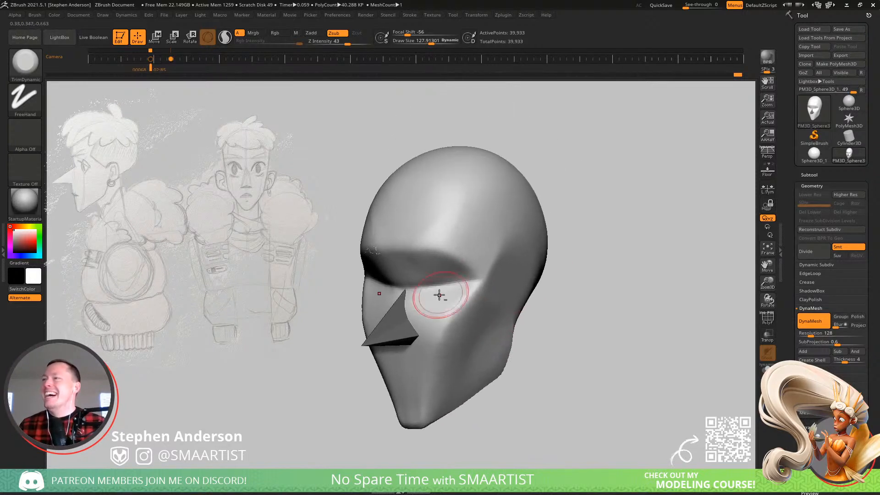
mouse_move(420, 258)
left_mouse_down()
mouse_move(444, 260)
mouse_move(415, 274)
left_mouse_up()
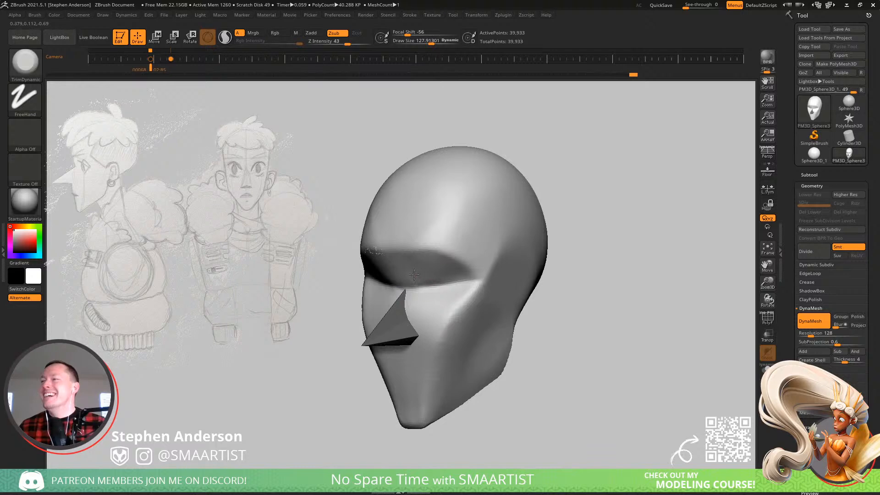
- Save the tool as Guy_01 in the _ArtStation_LightAgeSpaceOpera folder
mouse_move(573, 263)
right_mouse_down("ctrl")
mouse_move(582, 293)
mouse_move(625, 269)
right_mouse_up("ctrl")
key("ctrl+s")
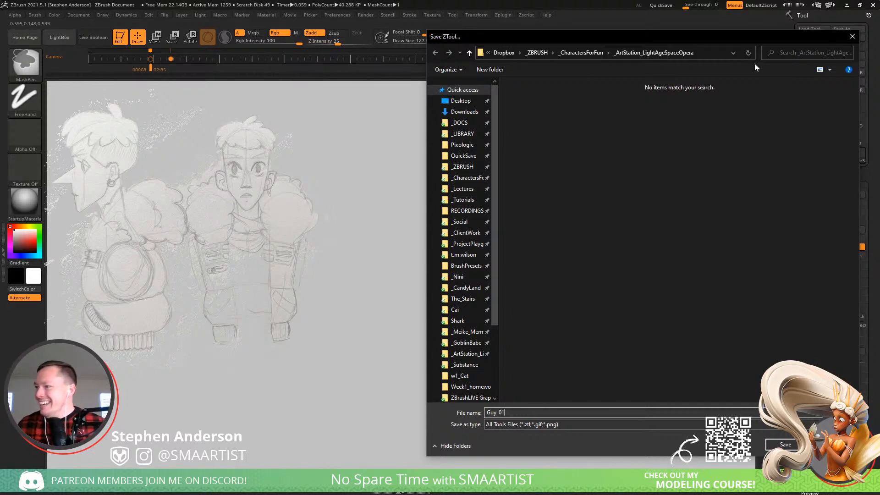
left_click(793, 447)
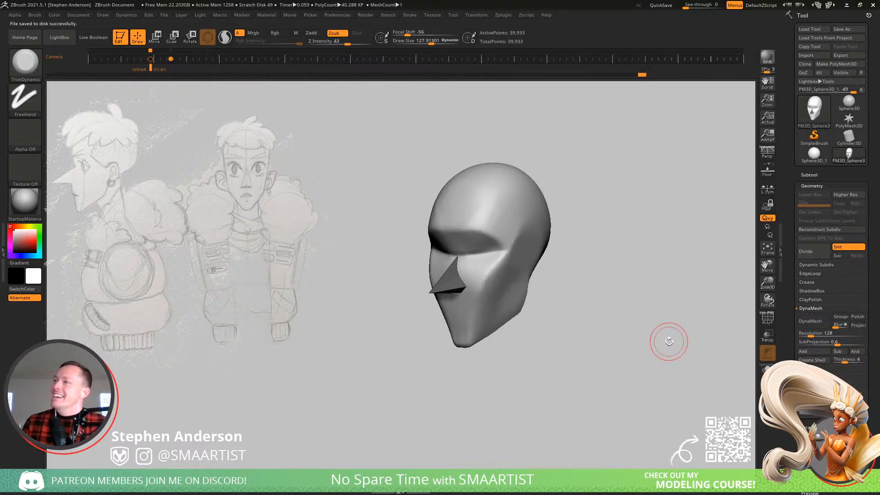
- Check the head from the front and side, and smooth the side plane of the lower cheek and jaw
mouse_move(431, 365)
left_mouse_down()
mouse_move(543, 369)
mouse_move(555, 358)
left_mouse_up()
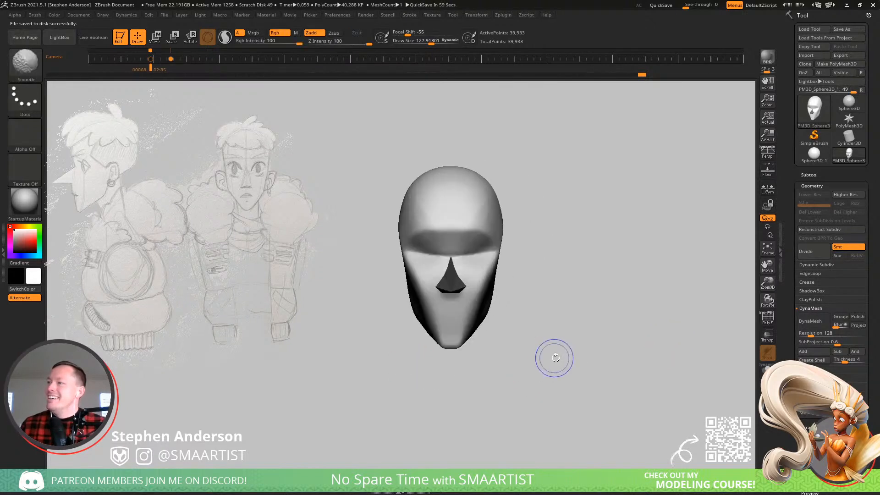
left_click_drag(535, 302, 585, 265, "alt")
left_click_drag(552, 156, 495, 407, "ctrl+shift")
left_click_drag(589, 335, 511, 346)
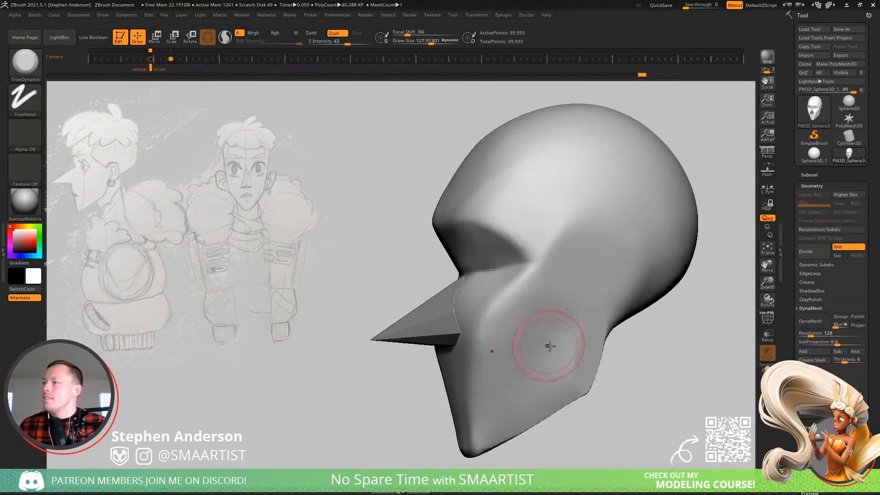
key("shift")
mouse_move(562, 361)
left_mouse_down("shift")
mouse_move(554, 374)
mouse_move(554, 361)
left_mouse_up("shift")
mouse_move(551, 360)
right_mouse_down()
mouse_move(546, 328)
mouse_move(544, 363)
right_mouse_up()
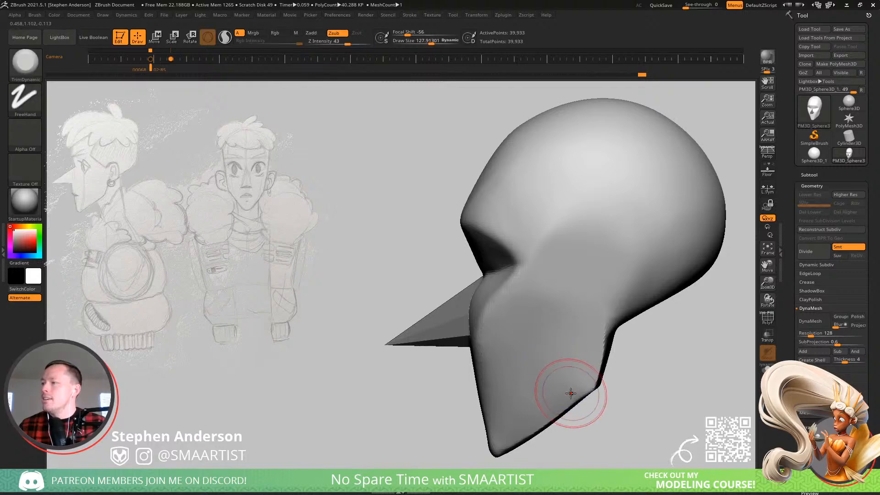
- Adjust the rear edge of the jaw with the Move brush and check it from a three-quarter view
key("b")
key("m")
key("v")
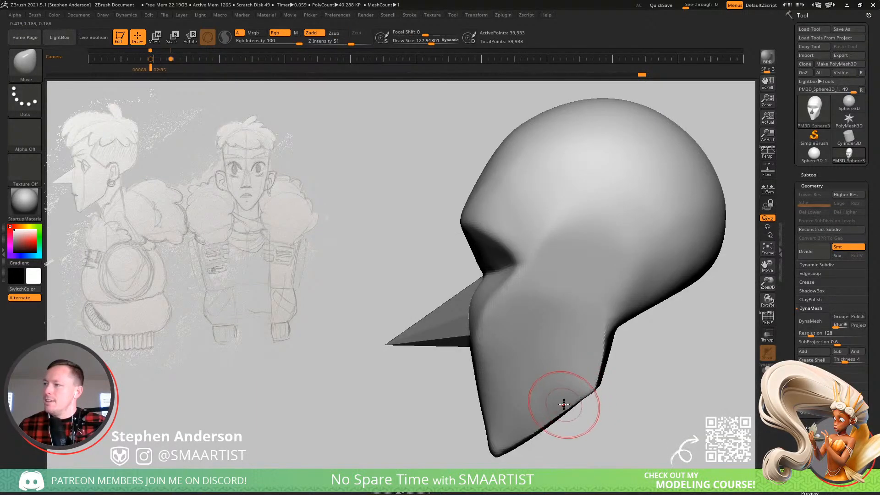
left_click_drag(600, 354, 597, 355)
right_click_drag(574, 367, 600, 282, "alt")
mouse_move(539, 317)
right_mouse_down()
mouse_move(564, 309)
mouse_move(546, 309)
right_mouse_up()
right_click_drag(525, 281, 564, 298)
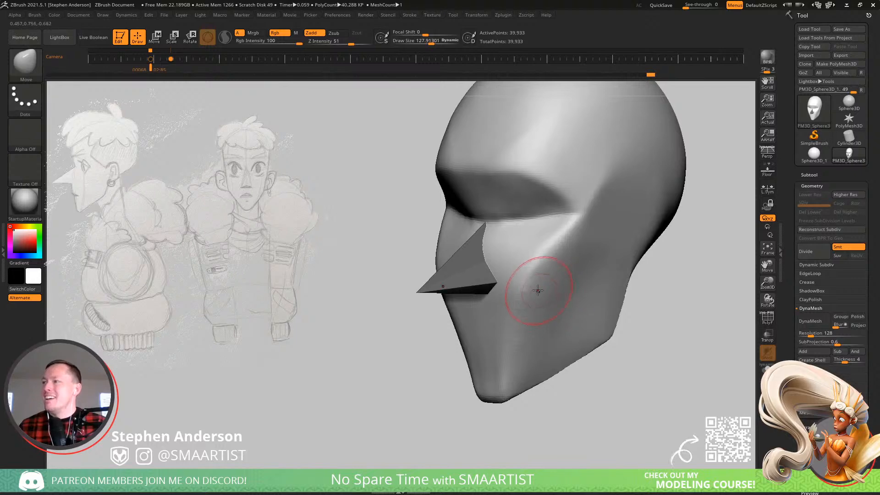
- Switch to the TrimDynamic brush and isolate the head polygroup so that the nose is hidden
key("b")
key("d")
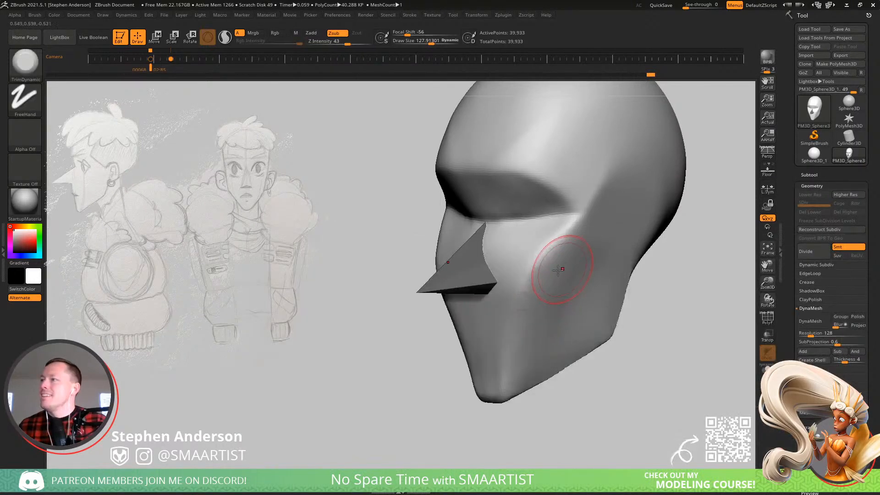
left_click(528, 268, "ctrl+shift")
- Trim the front face planes from below the eye sockets down to the mouth area at draw size about 170
key("s")
left_click_drag(534, 258, 513, 322)
left_click_drag(539, 245, 507, 368)
left_click_drag(515, 266, 495, 344)
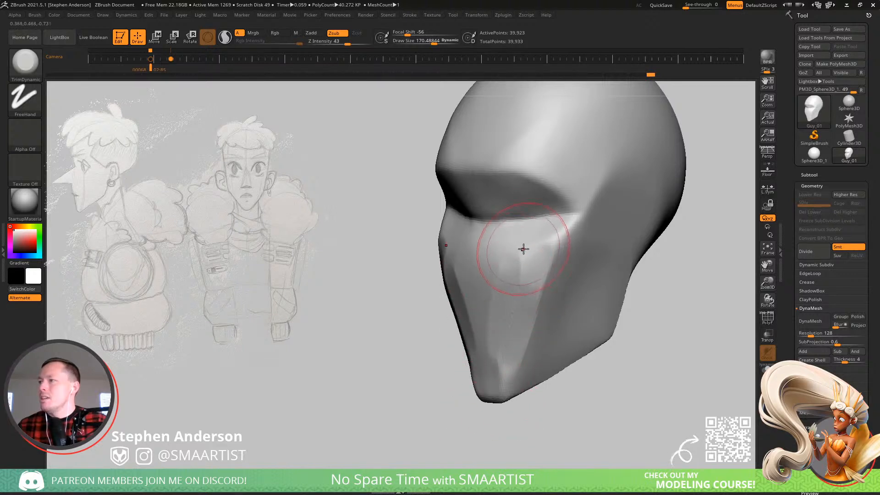
mouse_move(522, 251)
left_mouse_down()
mouse_move(498, 317)
mouse_move(516, 275)
mouse_move(511, 294)
left_mouse_up()
mouse_move(526, 256)
left_mouse_down()
mouse_move(497, 313)
mouse_move(498, 331)
left_mouse_up()
left_click_drag(491, 244, 484, 328)
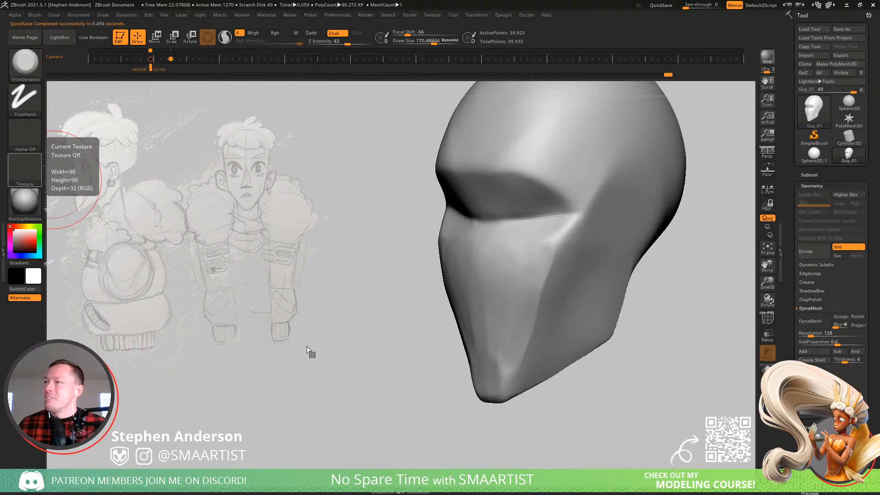
- Trim the plane edge beside the chin with the TrimDynamic brush at draw size about 71
left_click_drag(309, 354, 349, 348)
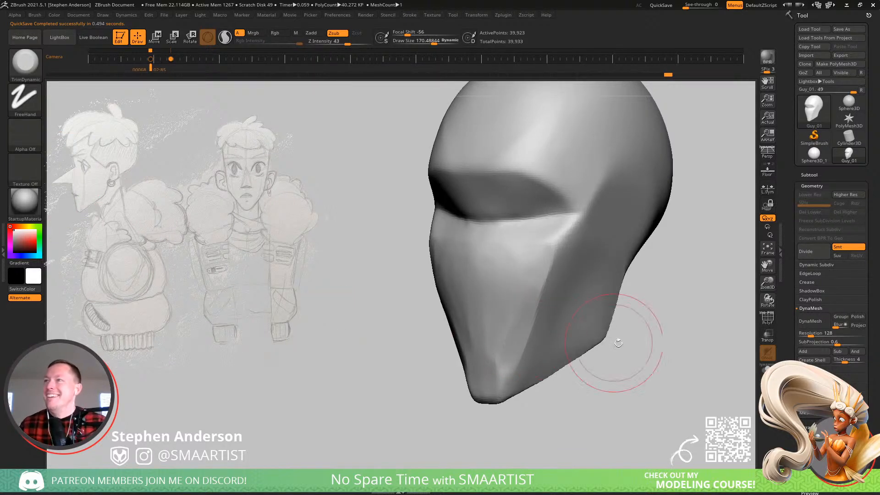
right_click_drag(503, 360, 483, 362, "ctrl")
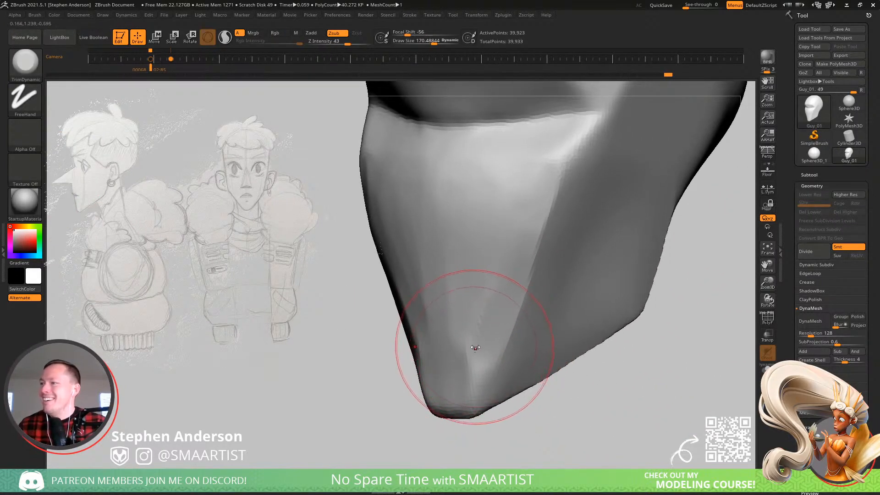
key("s")
left_click_drag(476, 348, 468, 347)
mouse_move(469, 384)
left_mouse_down()
mouse_move(460, 385)
mouse_move(473, 392)
mouse_move(482, 383)
mouse_move(472, 395)
mouse_move(471, 324)
mouse_move(463, 395)
left_mouse_up()
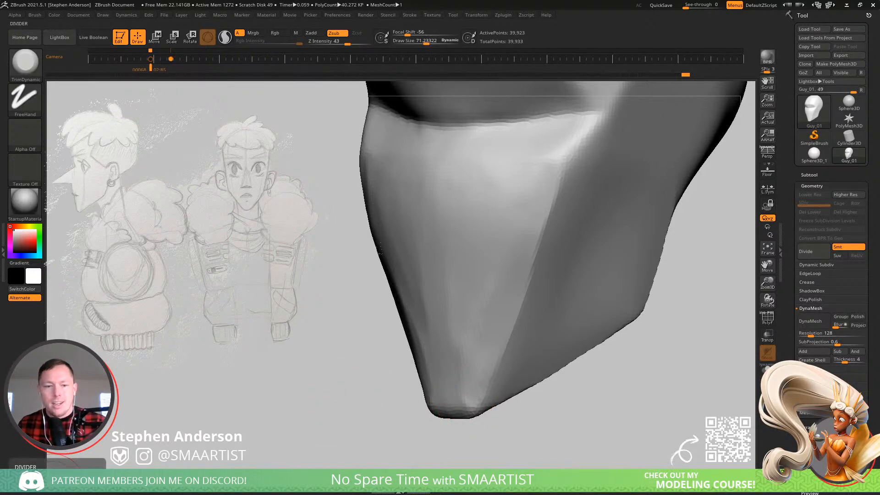
- Switch to the browser, open instagram.com and like the first post in the feed
key("alt+Tab")
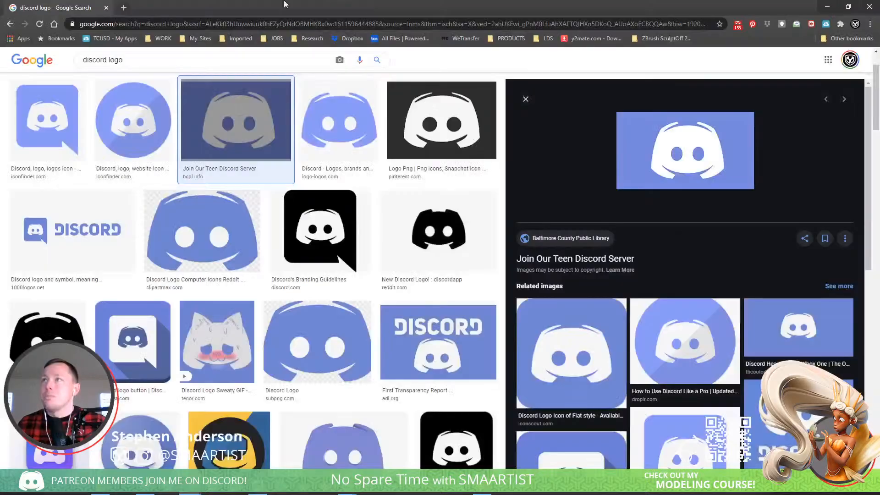
left_click(134, 23)
type("instagram.com")
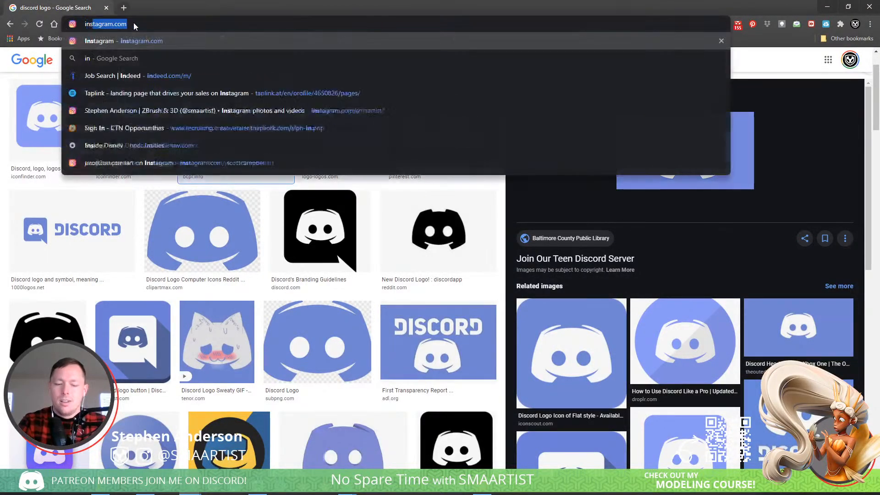
key("Return")
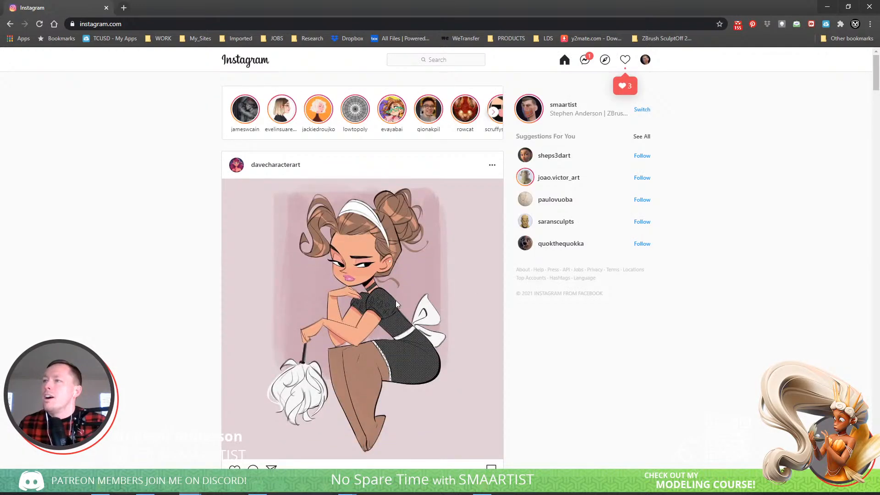
double_click(396, 301)
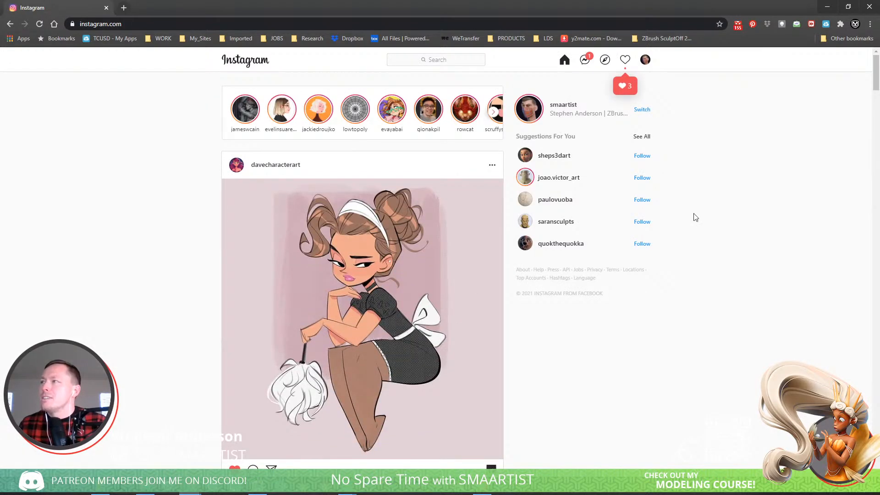
left_click(437, 61)
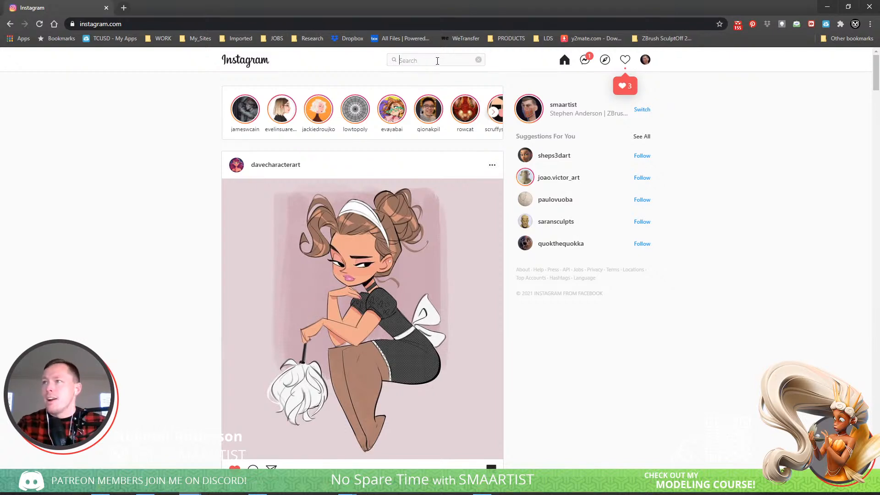
type("nou")
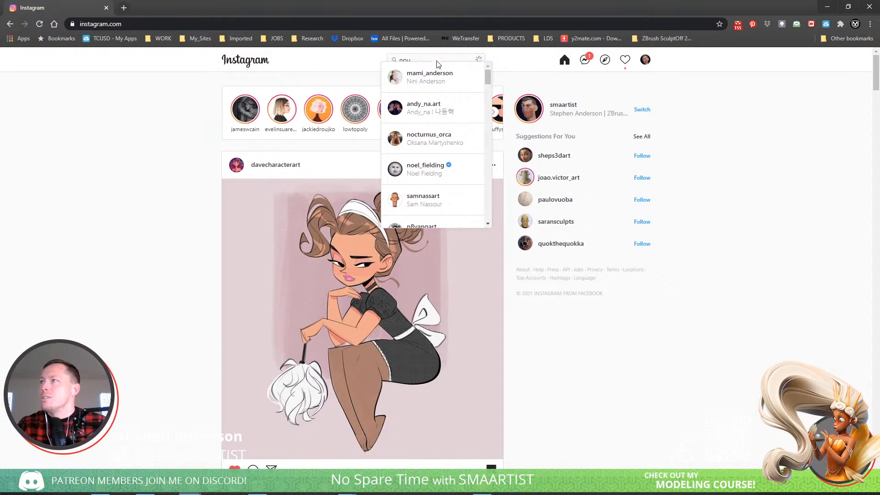
type("k")
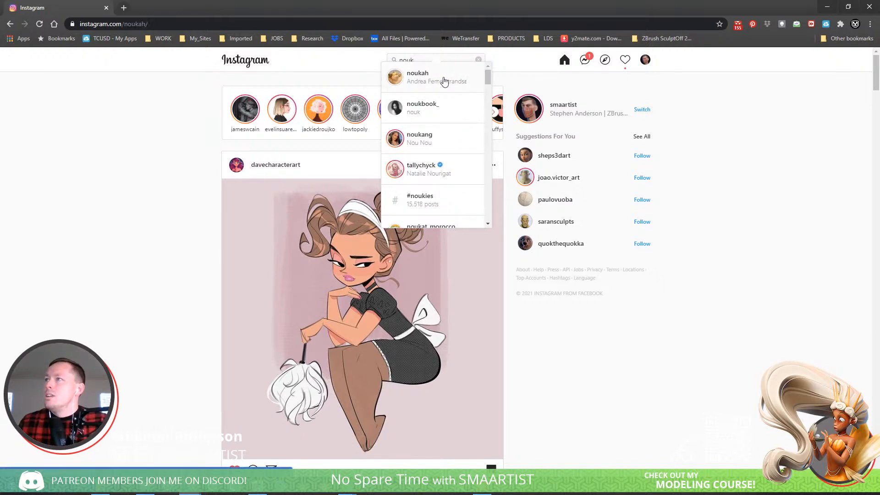
left_click(443, 81)
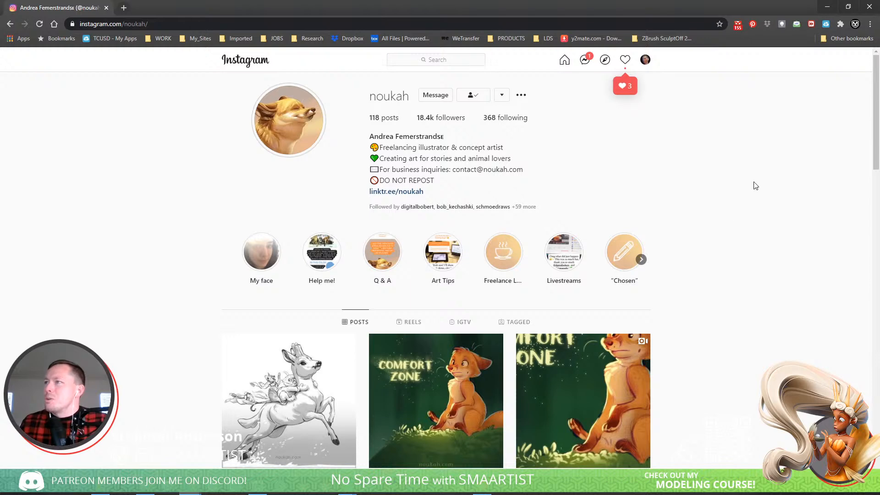
- Browse the artwork posts on the noukah profile and return to the start of the profile
scroll(759, 186, "down", 1)
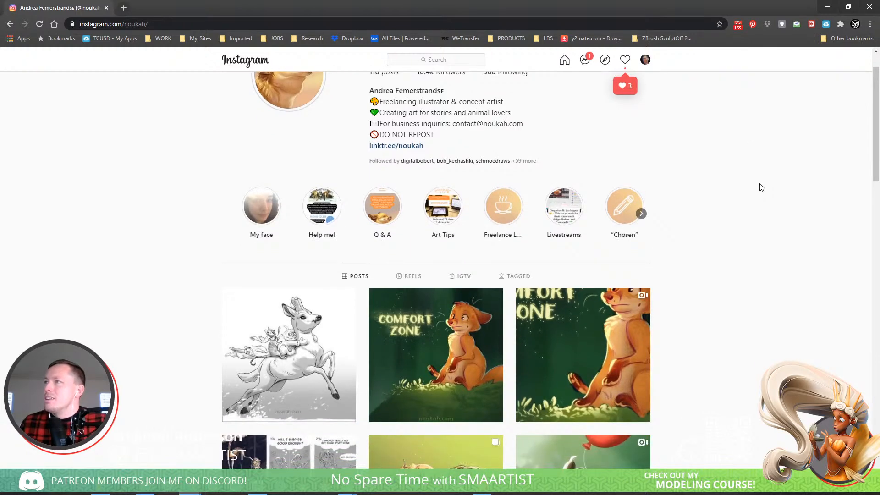
scroll(761, 187, "down", 7)
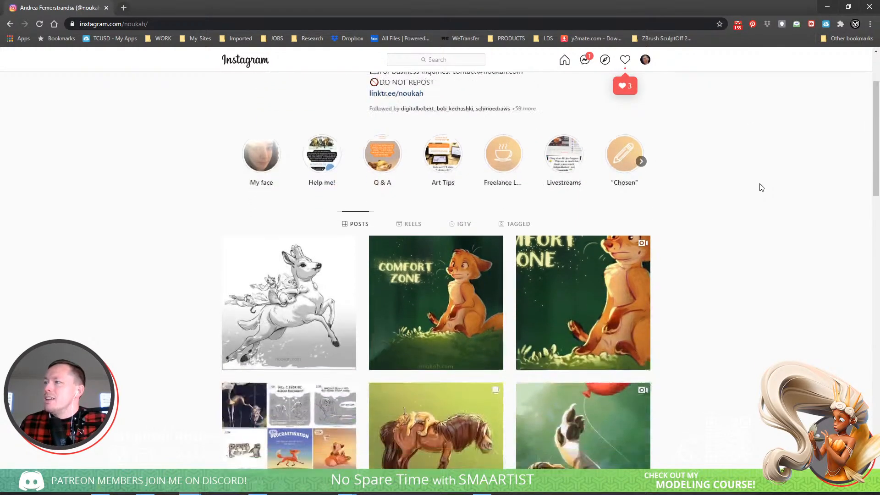
scroll(761, 188, "down", 2)
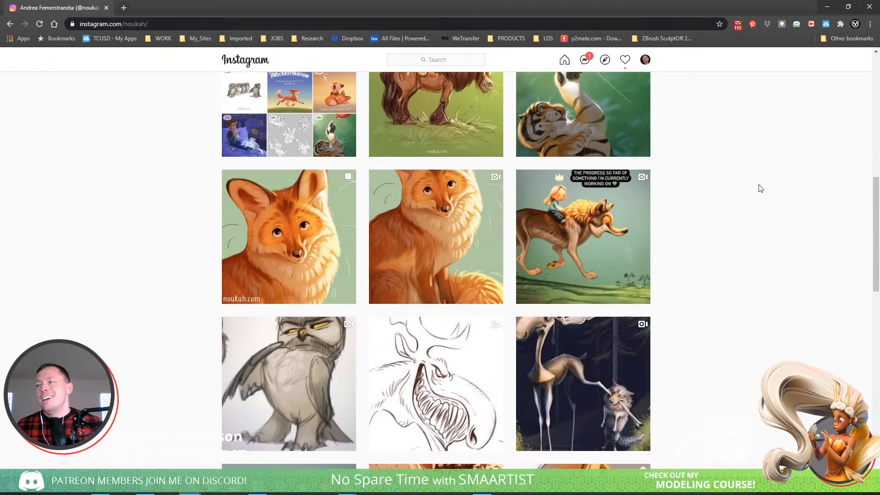
scroll(760, 188, "down", 4)
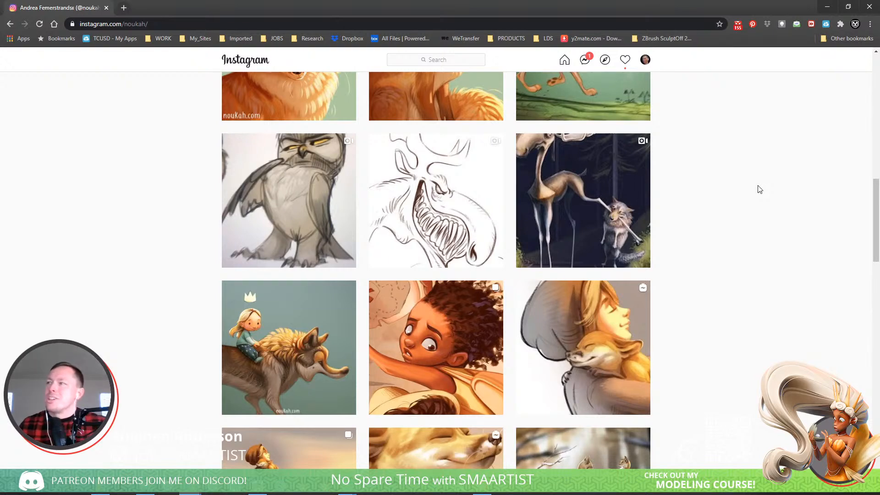
scroll(761, 188, "down", 6)
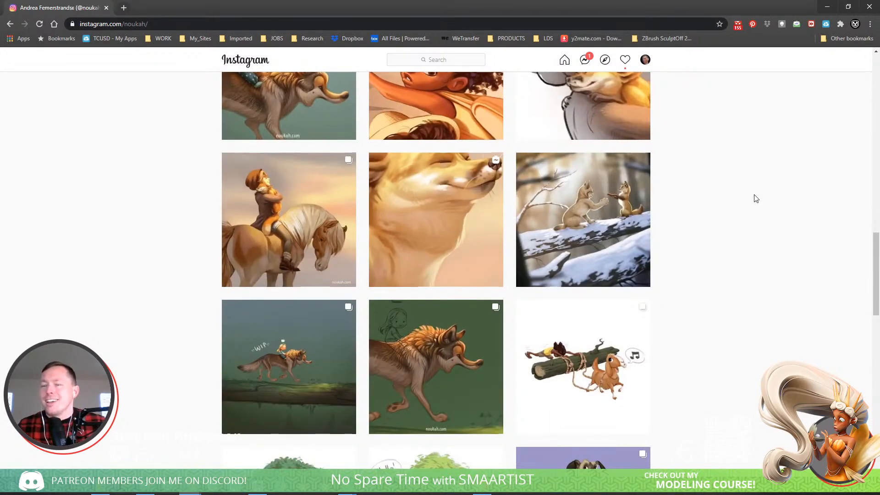
scroll(757, 199, "down", 6)
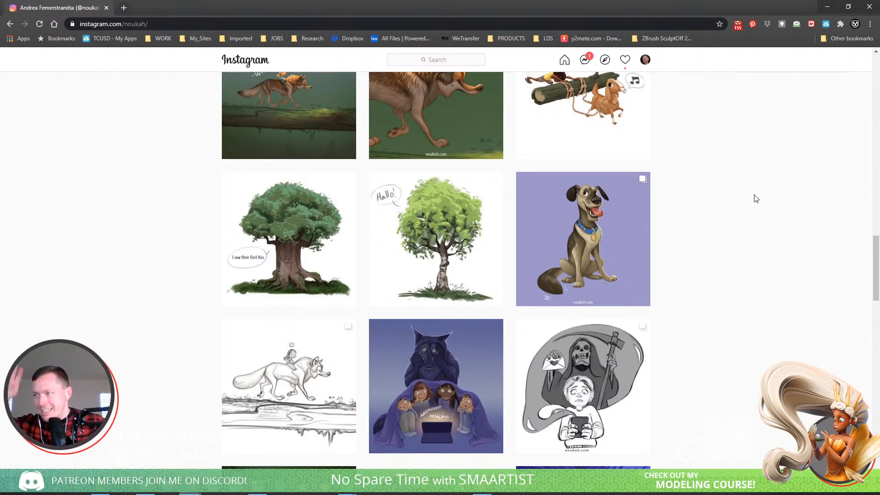
scroll(752, 209, "down", 6)
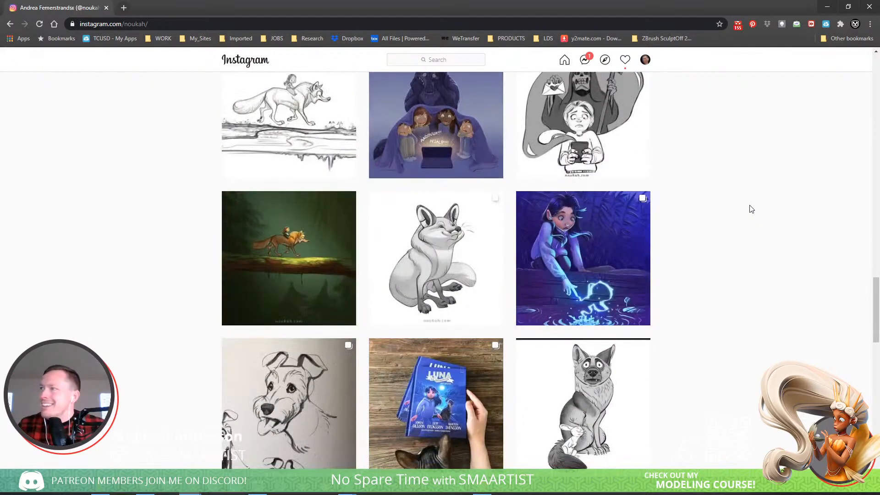
scroll(750, 207, "up", 15)
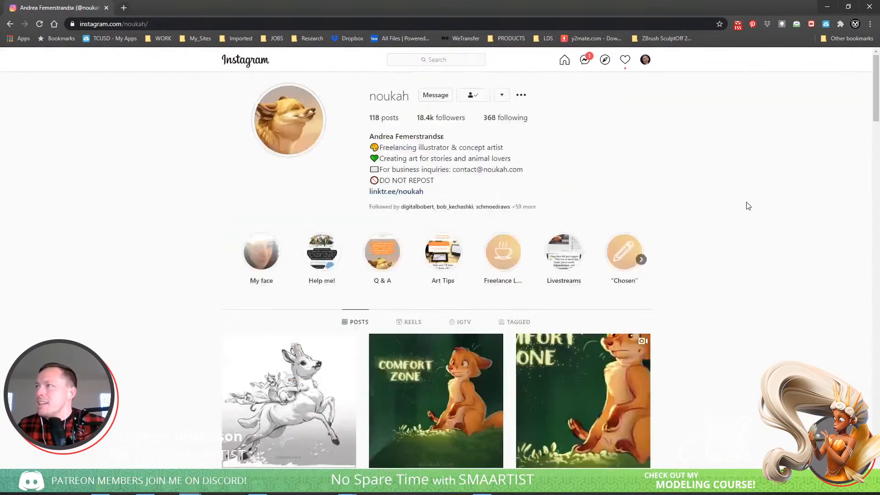
left_click(304, 123)
left_click(565, 263)
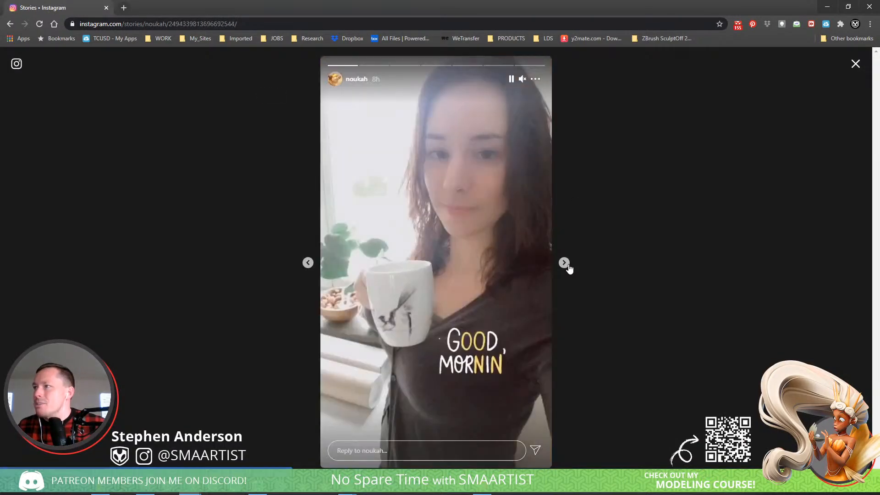
left_click(564, 263)
left_click(564, 262)
left_click(564, 263)
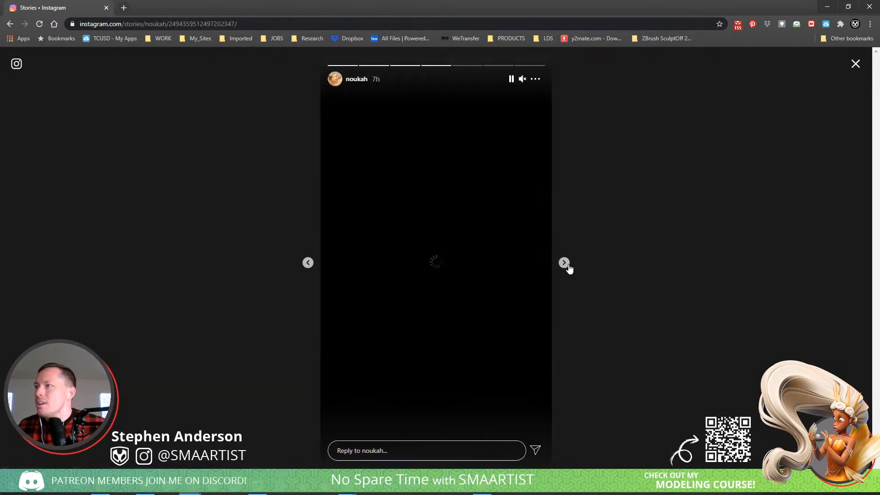
left_click(564, 262)
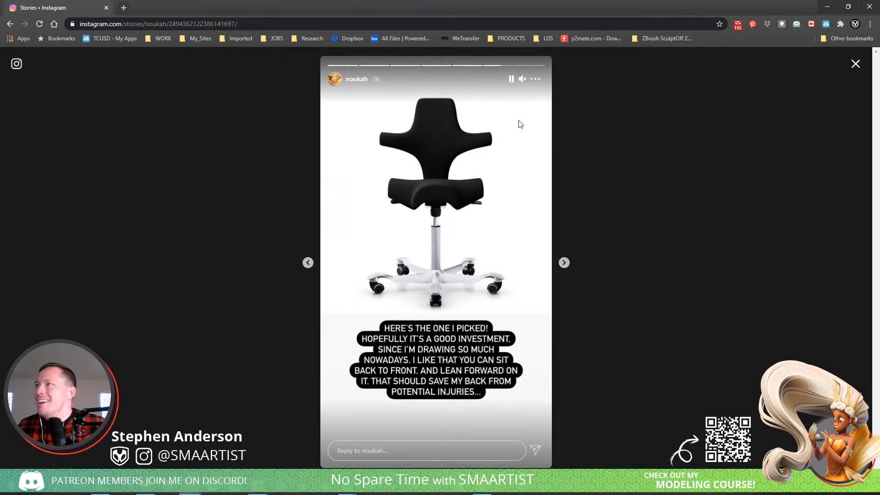
left_click(512, 80)
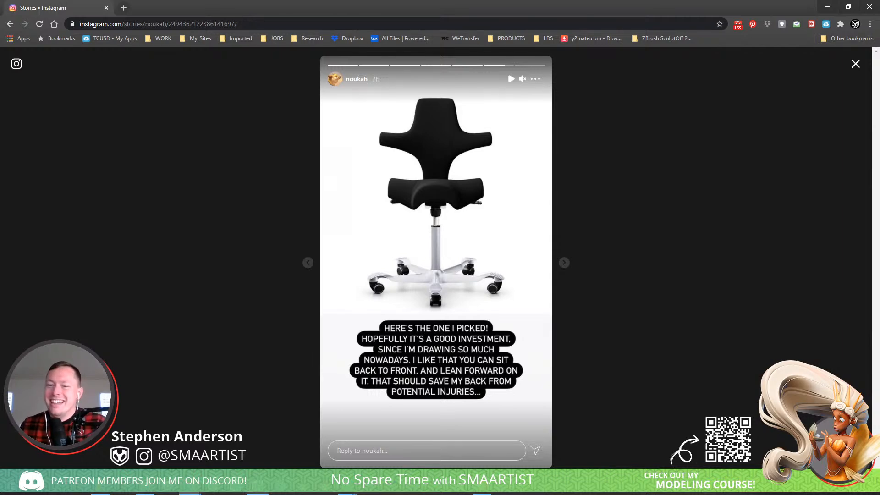
- Switch back to ZBrush, frame the head mesh and unhide the pointed nose
left_click(258, 493)
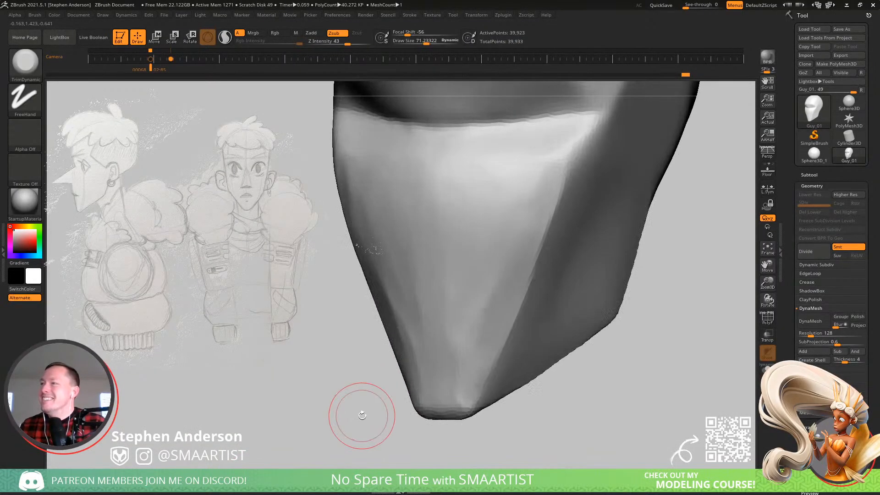
key("f")
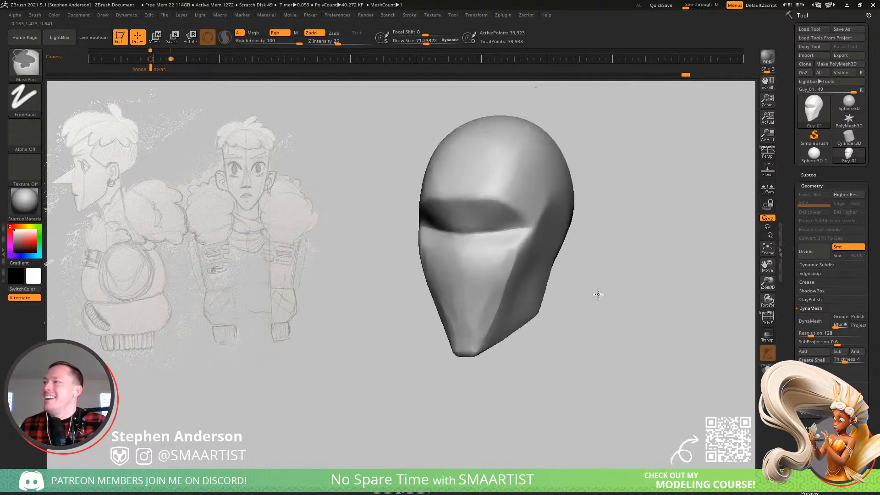
left_click_drag(598, 295, 589, 350)
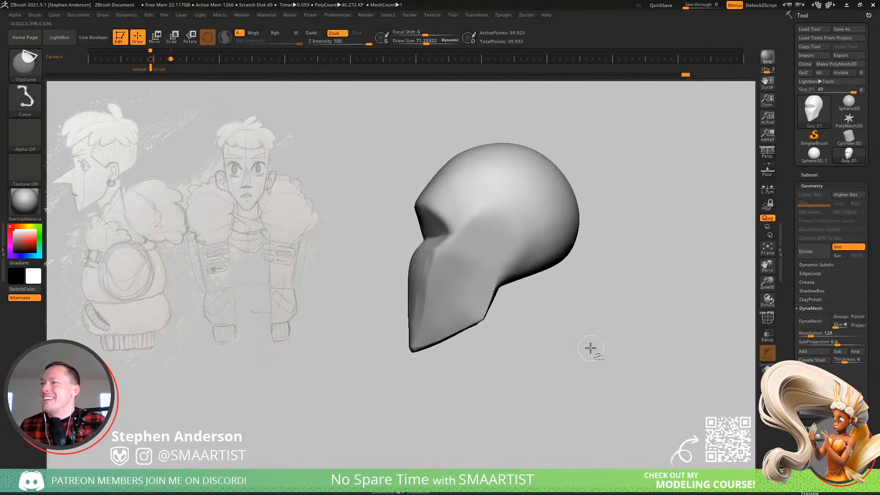
left_click(590, 349, "ctrl+shift")
right_click_drag(457, 299, 415, 316)
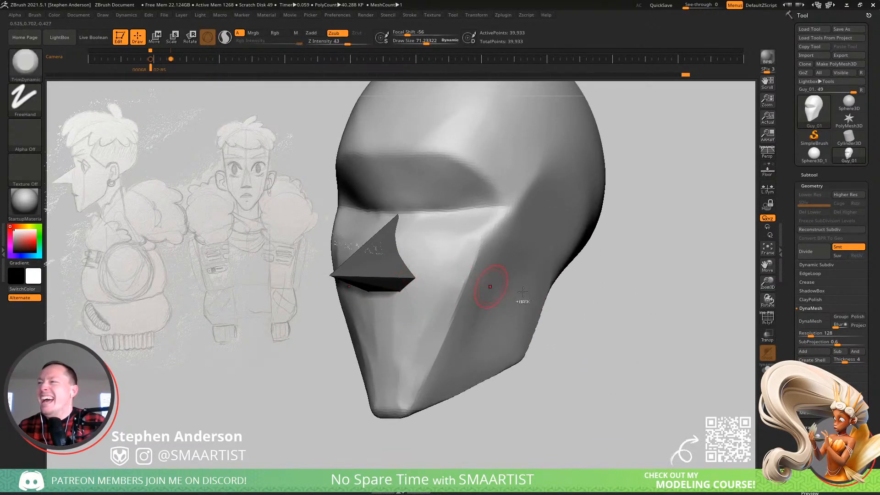
- Choose SelectRect as the selection brush and isolate the nose by inverting the mesh visibility
left_click(403, 289, "ctrl+shift")
left_click(649, 345, "ctrl+shift")
left_click(639, 324, "ctrl+shift")
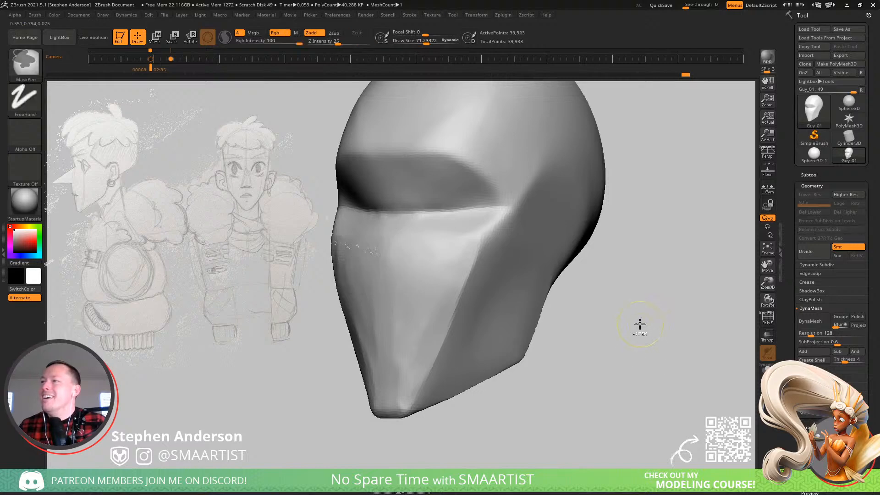
left_click(25, 65, "ctrl+shift")
left_click(100, 74)
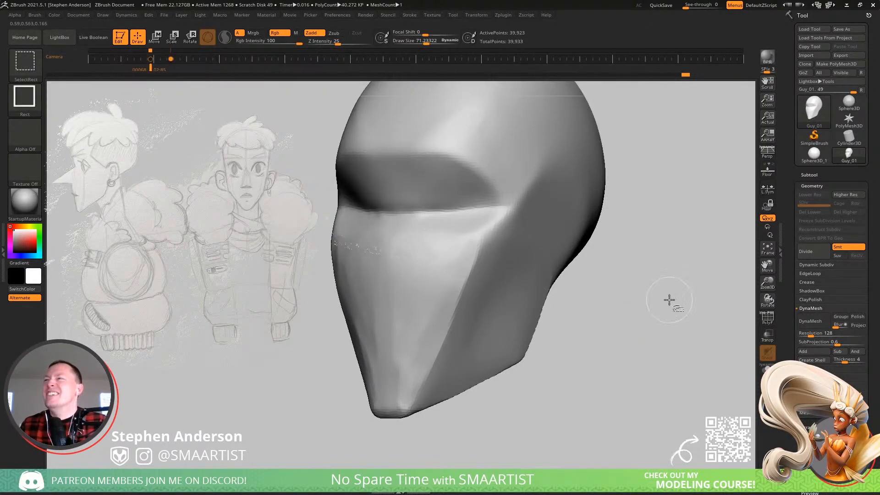
left_click_drag(668, 298, 668, 385, "ctrl+shift")
mouse_move(560, 230)
left_mouse_down()
mouse_move(528, 228)
mouse_move(468, 257)
mouse_move(503, 271)
mouse_move(446, 283)
mouse_move(421, 276)
left_mouse_up()
- Pick the Move brush at draw size about 27 and show the polyframe to inspect the isolated nose
key("s")
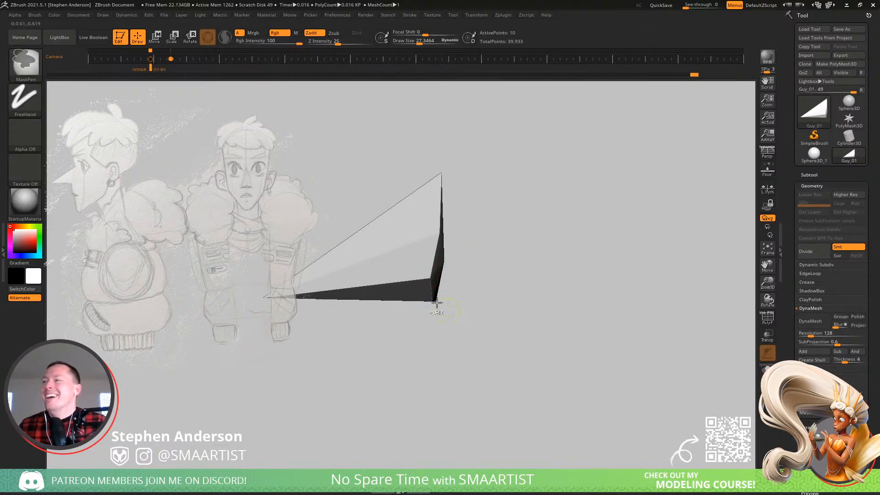
key("b")
key("m")
key("v")
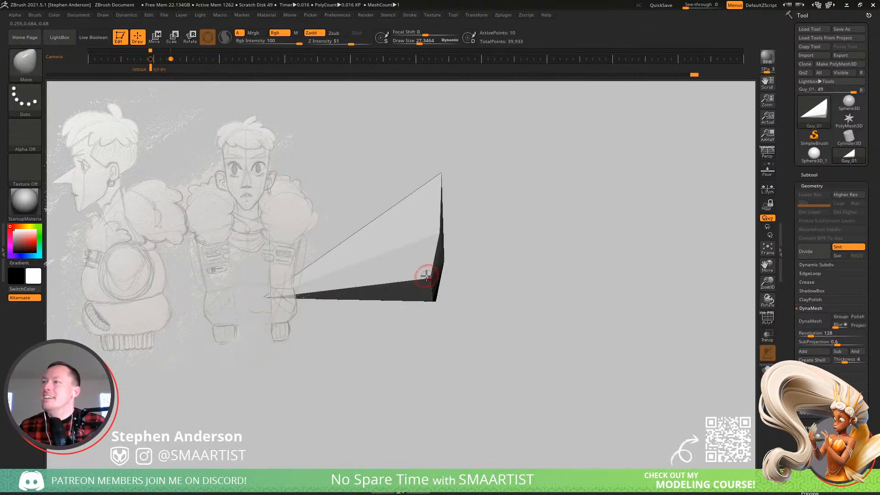
mouse_move(424, 275)
left_mouse_down()
mouse_move(436, 320)
mouse_move(446, 265)
mouse_move(472, 271)
mouse_move(458, 242)
left_mouse_up()
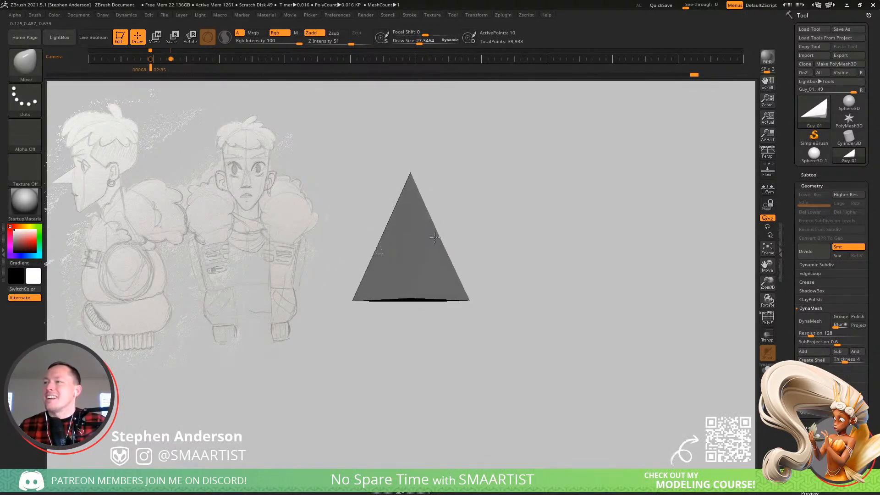
right_click_drag(427, 285, 422, 205)
key("shift+f")
right_click_drag(465, 237, 463, 285)
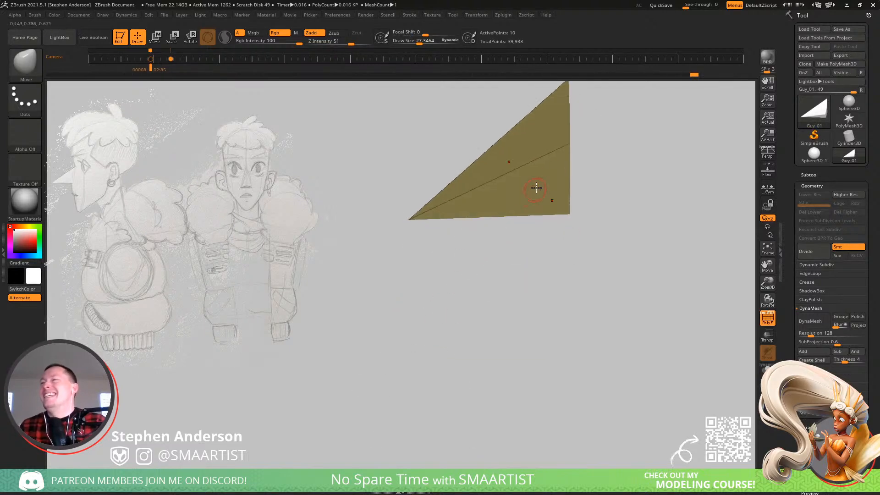
mouse_move(550, 178)
right_mouse_down("alt")
mouse_move(500, 252)
mouse_move(475, 247)
mouse_move(503, 232)
right_mouse_up("alt")
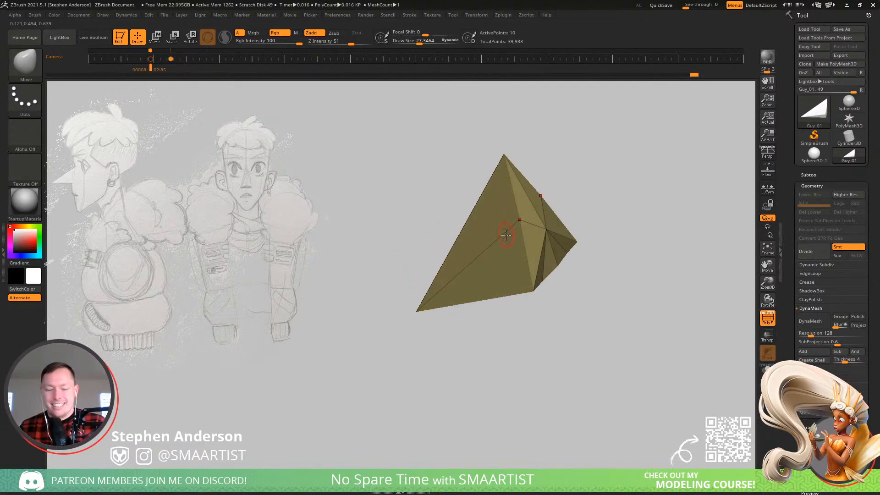
- Set ZModeler's edge action to Collapse and collapse the extra edges at the back of the nose
key("b")
key("z")
key("m")
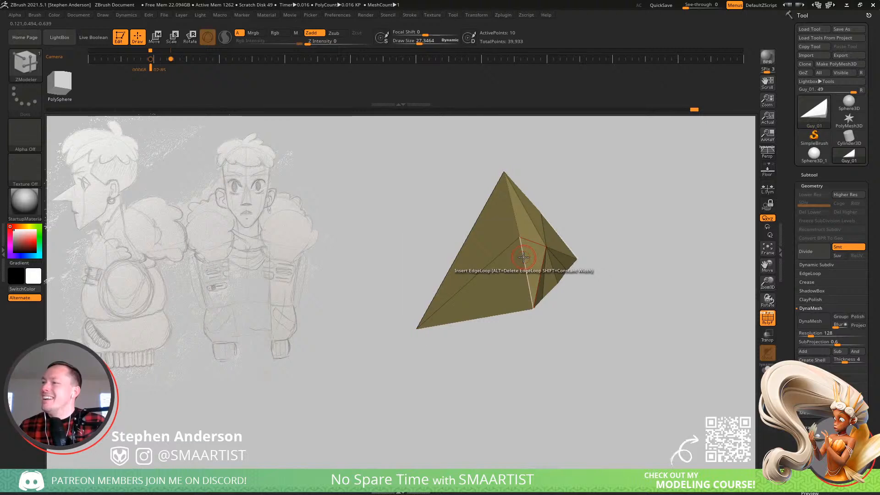
key("space")
left_click(441, 279)
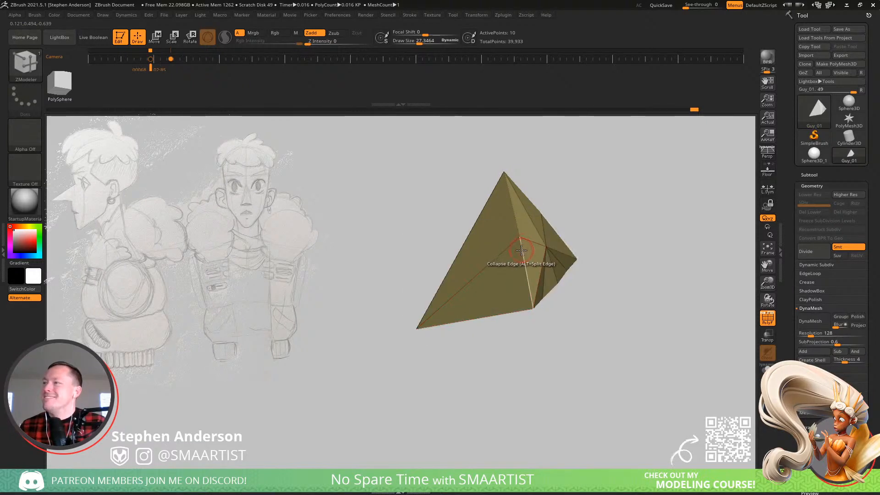
left_click(522, 252)
left_click(528, 279)
right_click_drag(532, 305, 541, 285)
left_click(519, 260)
left_click(521, 265)
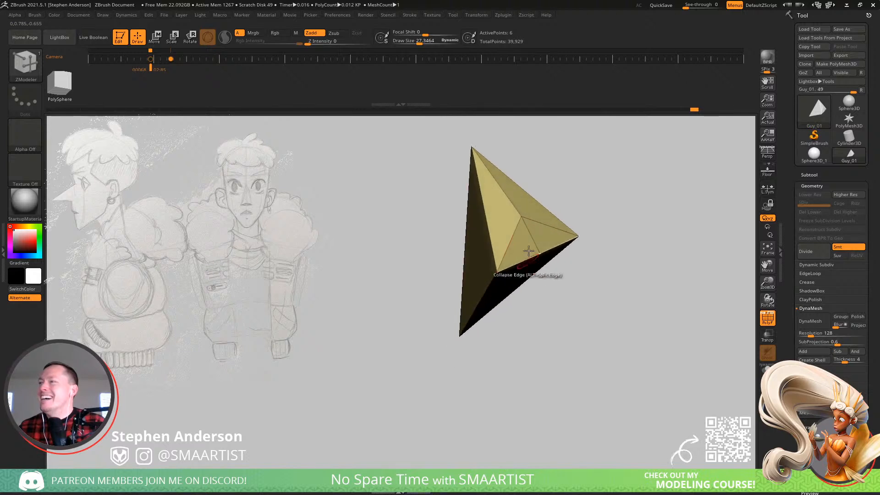
- Collapse the remaining middle point on the nose's base edge to leave a plain four-point pyramid
right_click_drag(535, 237, 539, 206)
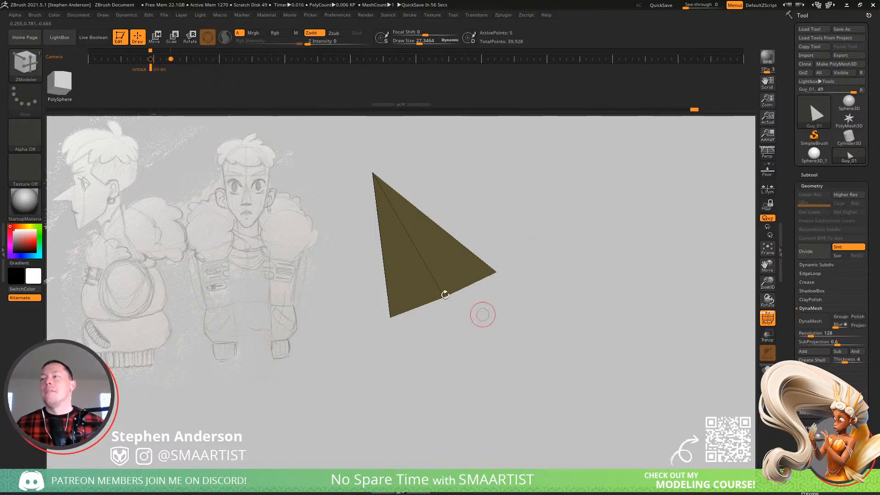
mouse_move(481, 312)
right_mouse_down()
mouse_move(391, 279)
mouse_move(529, 206)
mouse_move(507, 186)
mouse_move(442, 316)
mouse_move(427, 216)
right_mouse_up()
mouse_move(436, 307)
right_mouse_down("ctrl")
mouse_move(444, 331)
mouse_move(425, 308)
right_mouse_up("ctrl")
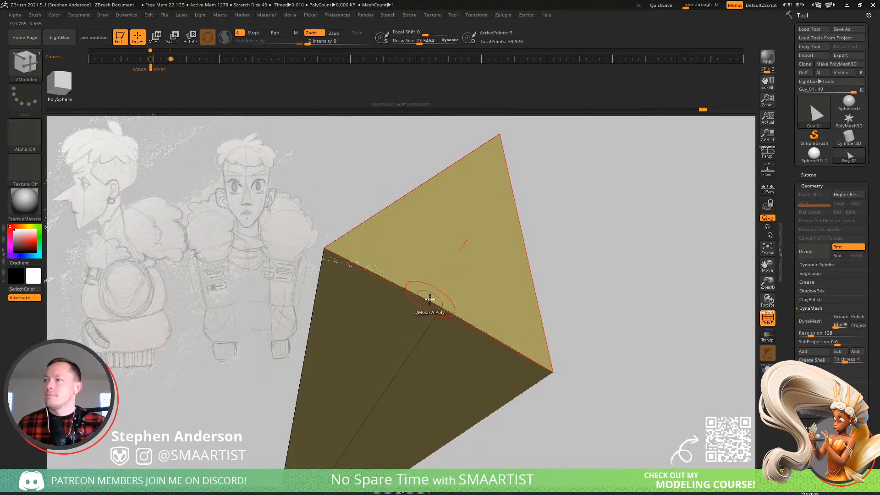
left_click(429, 302)
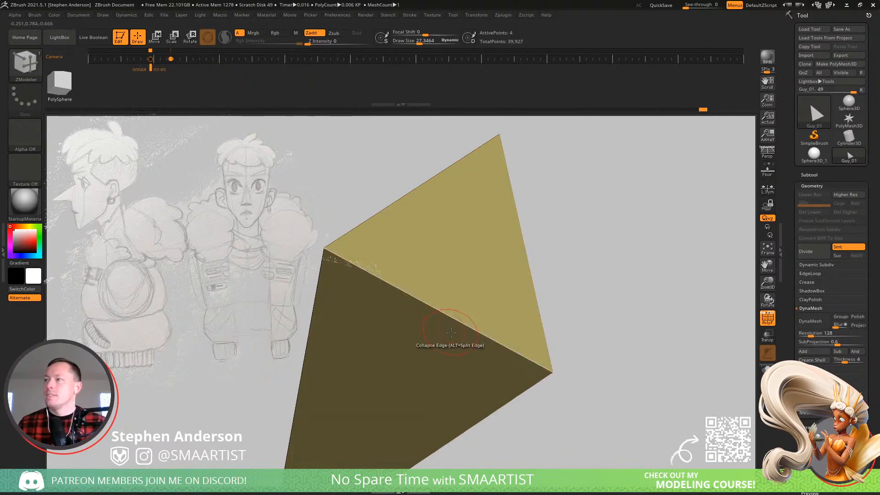
right_click_drag(450, 315, 494, 339, "ctrl")
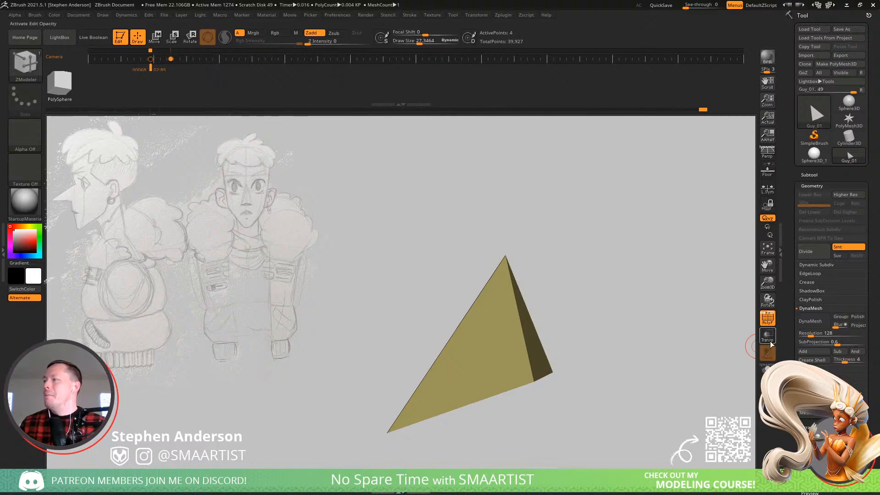
- Unhide the whole head and line it up in a front view with the simplified nose
left_click(664, 372, "ctrl+shift")
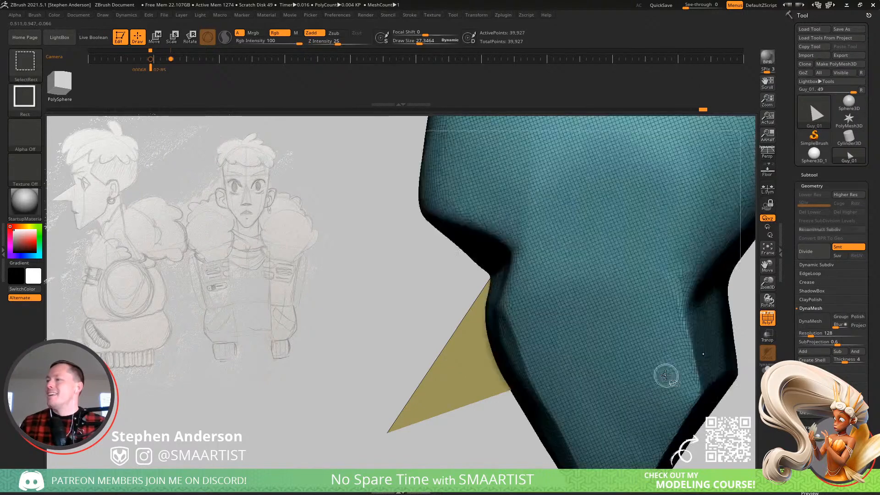
right_click_drag(518, 331, 534, 328)
right_click_drag(534, 327, 518, 291, "ctrl")
mouse_move(518, 291)
right_mouse_down()
mouse_move(578, 301)
mouse_move(545, 284)
right_mouse_up()
right_click_drag(485, 309, 518, 309, "ctrl")
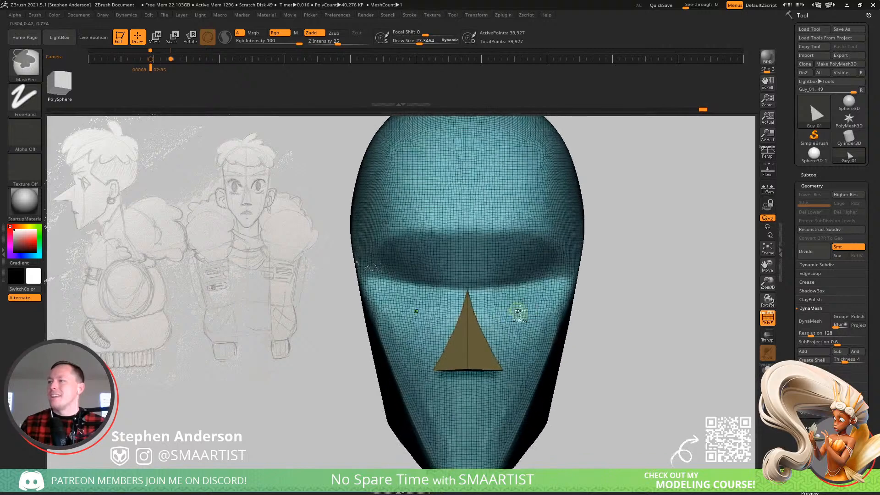
- Activate the move gizmo and mask everything except the nose polygroup
key("w")
right_click_drag(615, 294, 550, 328)
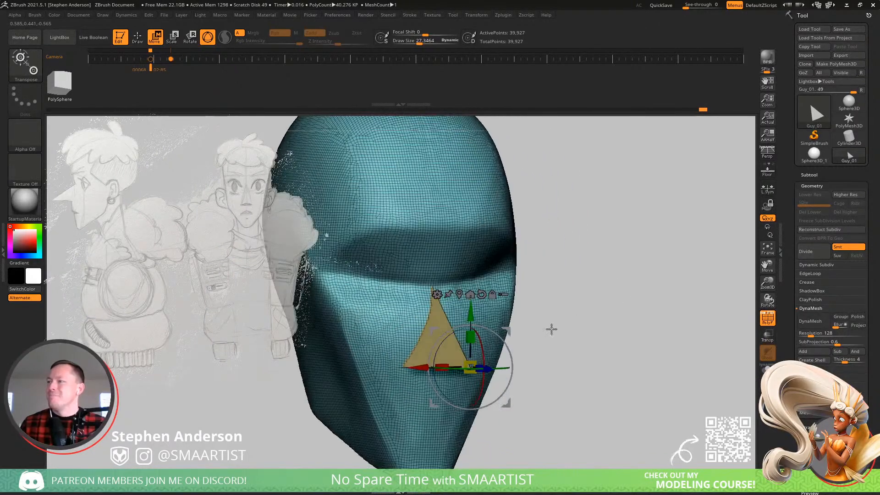
left_click(469, 368, "ctrl")
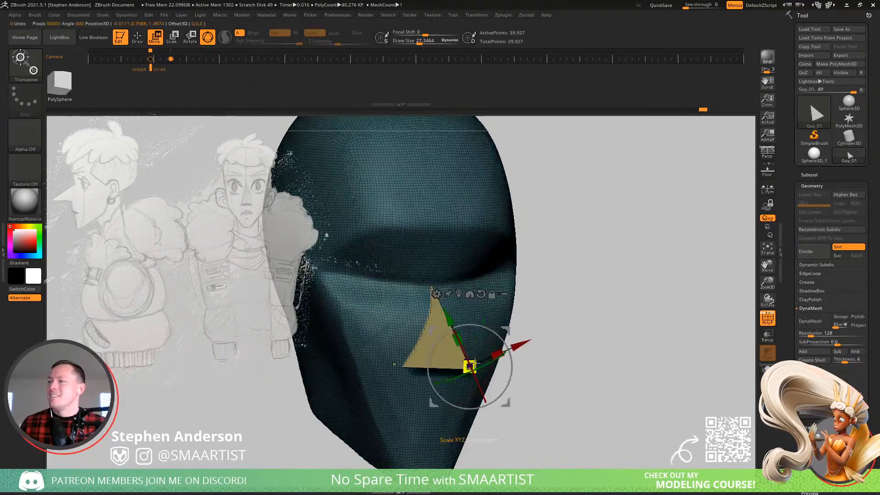
right_click_drag(610, 291, 591, 293, "shift")
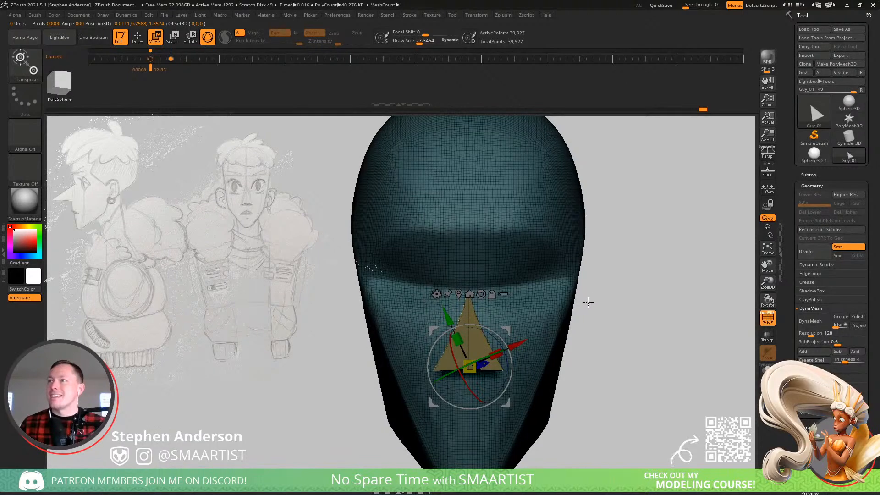
- Pull the top of the nose up toward the brow using the Move brush at a draw size of about 195
key("b")
key("m")
key("v")
key("s")
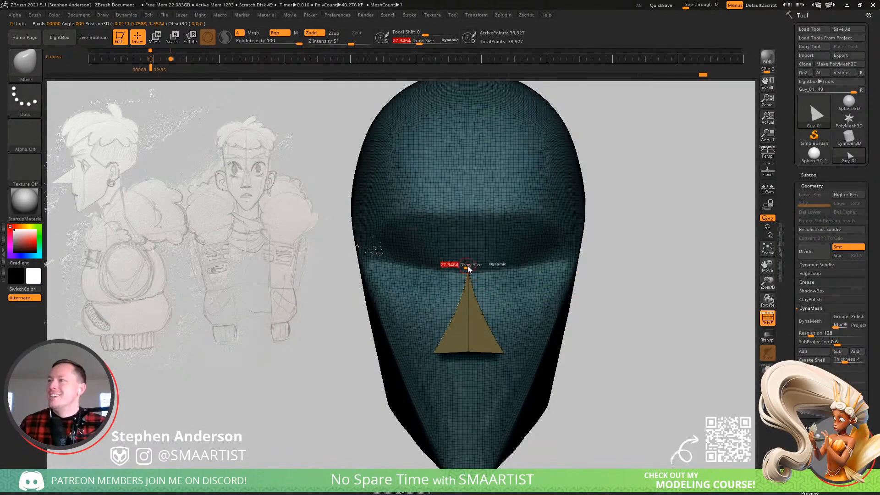
left_click_drag(479, 265, 472, 225)
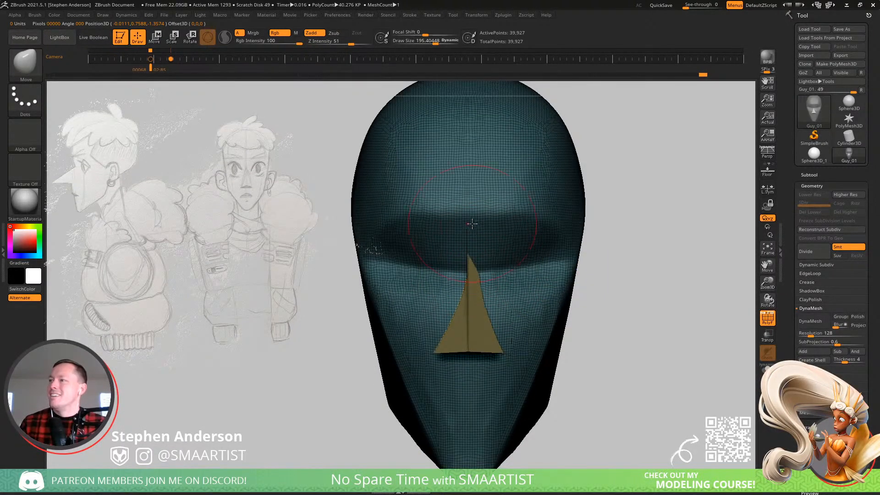
mouse_move(545, 241)
right_mouse_down()
mouse_move(594, 244)
mouse_move(584, 240)
right_mouse_up()
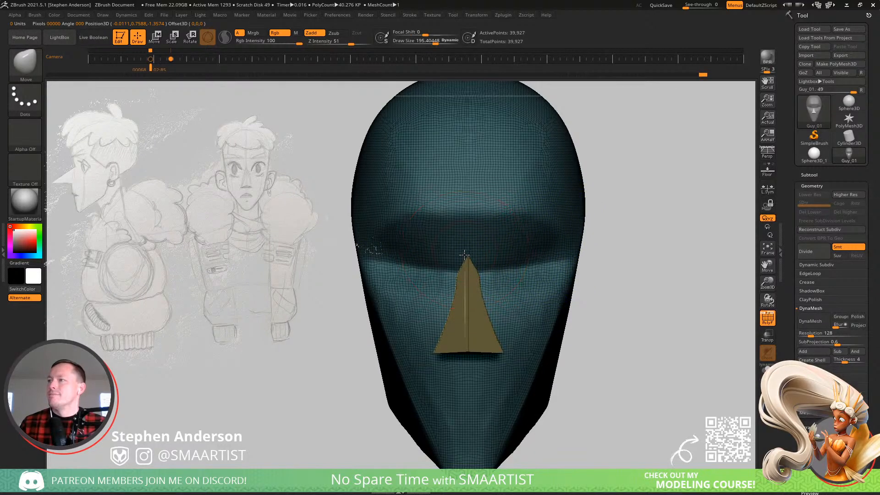
mouse_move(465, 250)
right_mouse_down()
mouse_move(512, 260)
mouse_move(554, 245)
right_mouse_up()
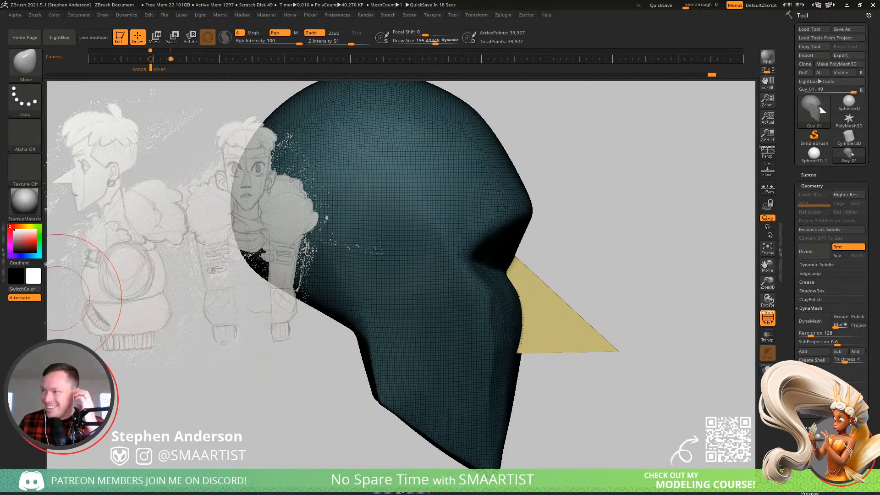
- Turn off the polyframe, overlay the head on the side sketch and set the Move brush's draw size to about 275
right_click_drag(521, 323, 517, 297)
key("shift+f")
mouse_move(684, 298)
right_mouse_down()
mouse_move(639, 295)
mouse_move(532, 316)
mouse_move(583, 307)
mouse_move(583, 325)
mouse_move(577, 295)
right_mouse_up()
key("Left")
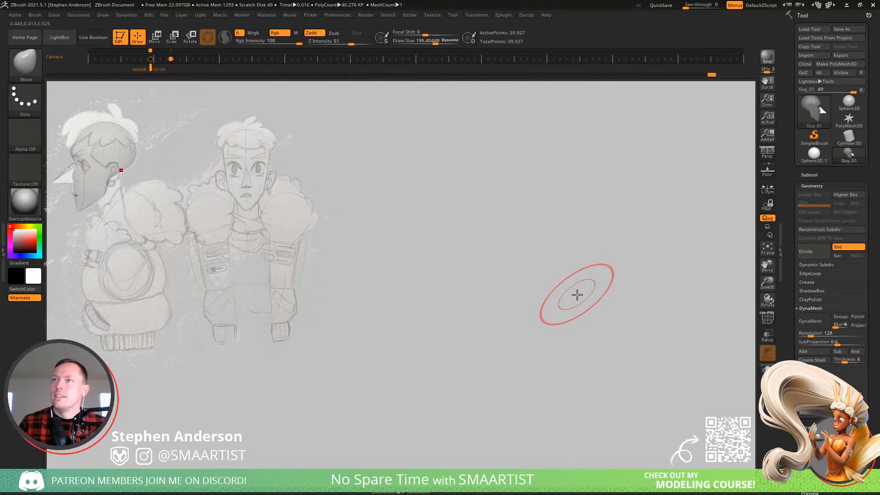
key("s")
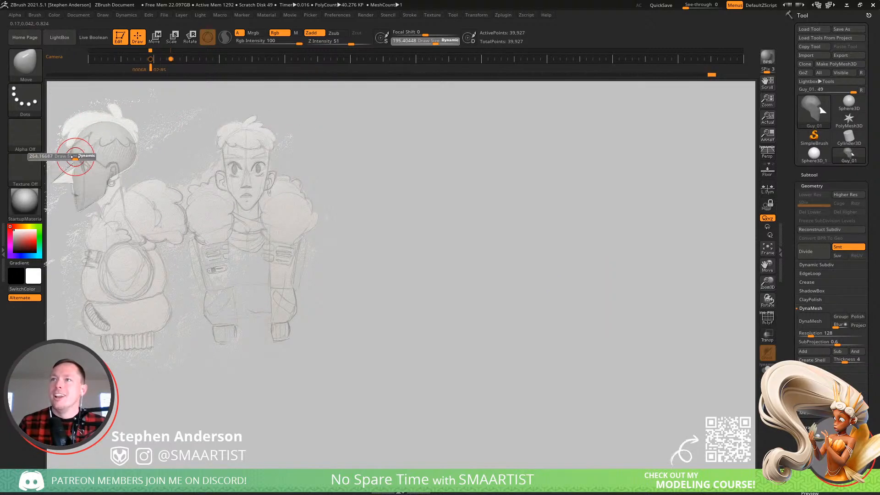
left_click_drag(75, 157, 77, 156)
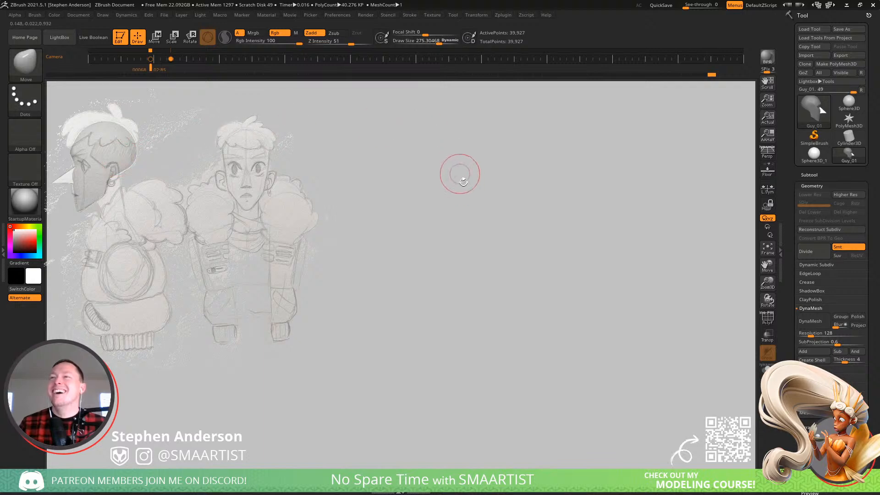
- Insert a cylinder from IMM Primitives into the head as a neck, and enable Groups for DynaMesh
mouse_move(407, 207)
left_mouse_down("alt")
mouse_move(444, 200)
mouse_move(612, 215)
mouse_move(524, 208)
mouse_move(556, 212)
left_mouse_up("alt")
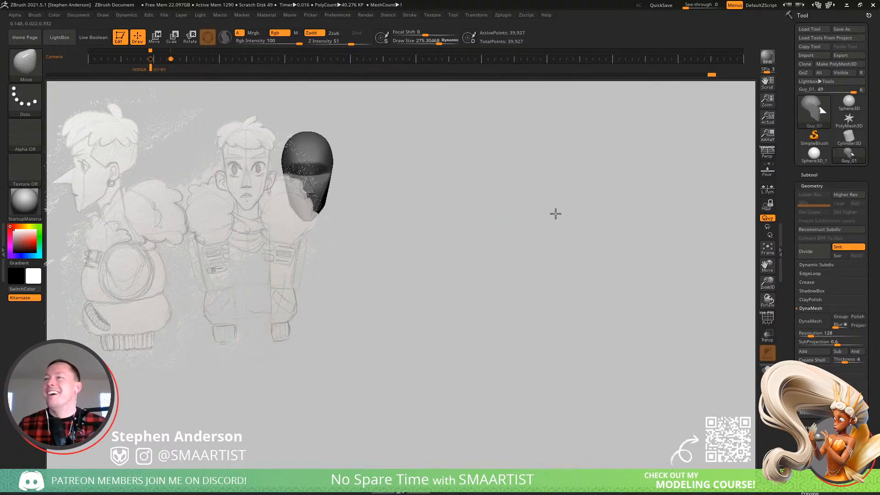
left_click_drag(424, 209, 599, 216, "alt")
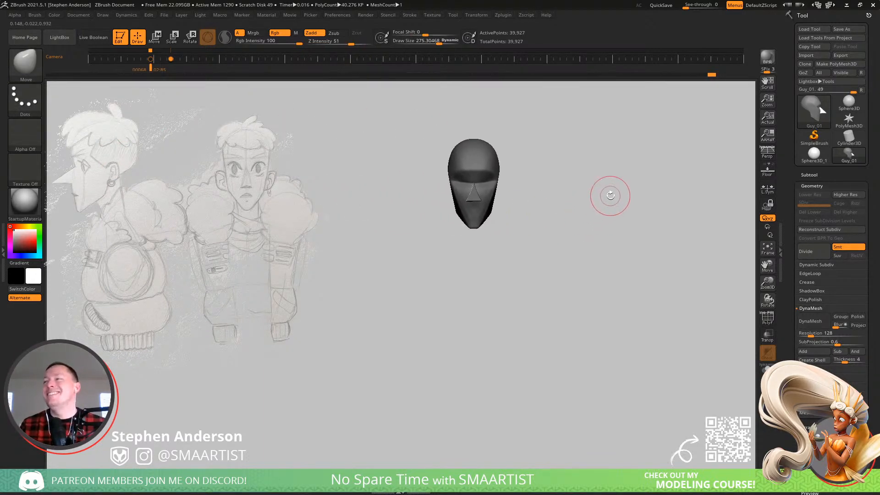
right_click_drag(479, 176, 535, 250, "ctrl")
right_click_drag(527, 206, 497, 197)
mouse_move(615, 191)
left_mouse_down()
mouse_move(583, 238)
mouse_move(542, 230)
mouse_move(592, 243)
mouse_move(594, 187)
left_mouse_up()
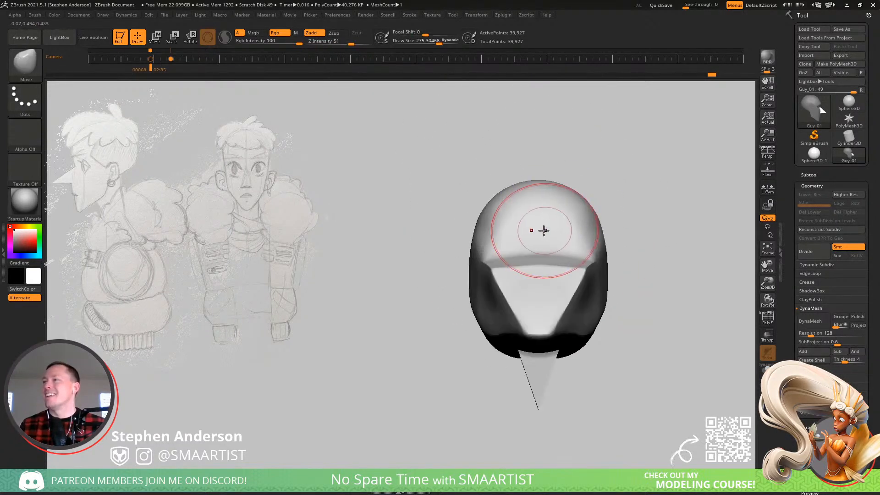
key("b")
left_click(398, 244)
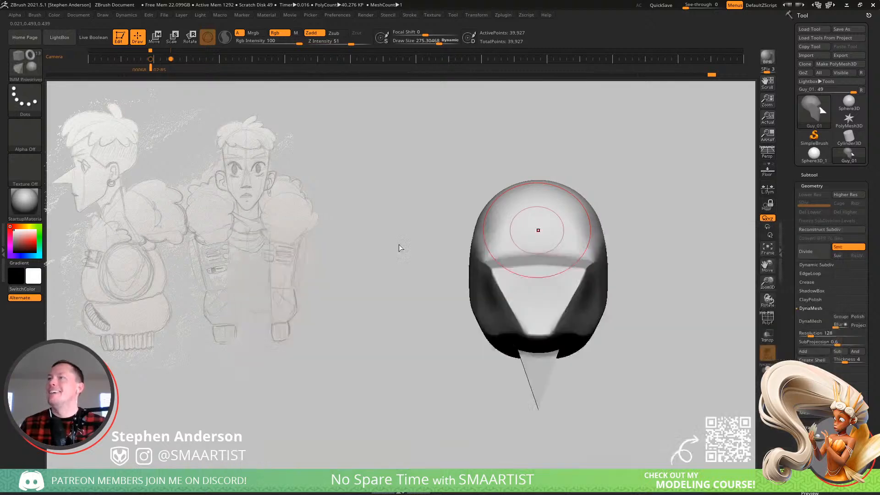
left_click(348, 91)
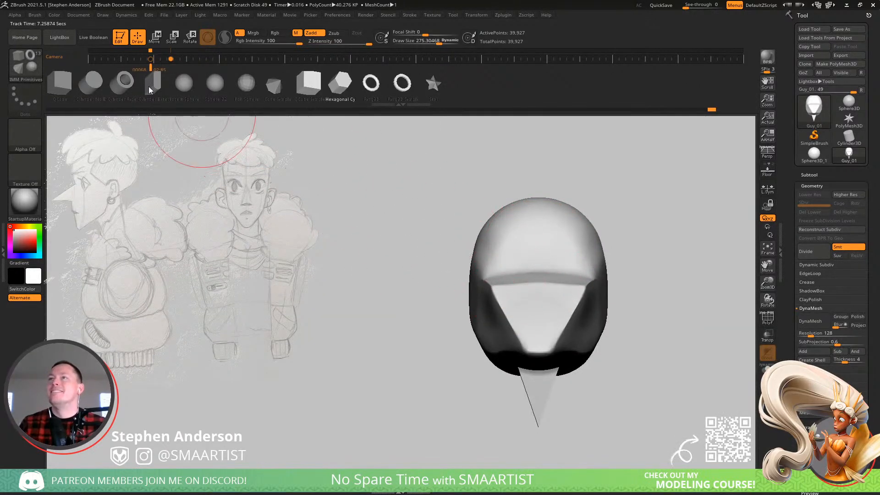
left_click(94, 87)
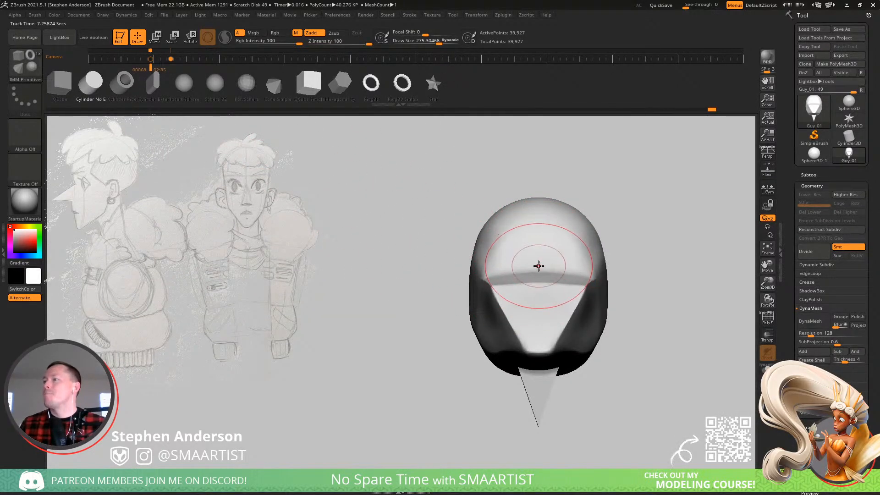
left_click_drag(537, 263, 536, 298)
left_click_drag(617, 321, 729, 325)
left_click(840, 316)
left_click_drag(582, 308, 594, 281)
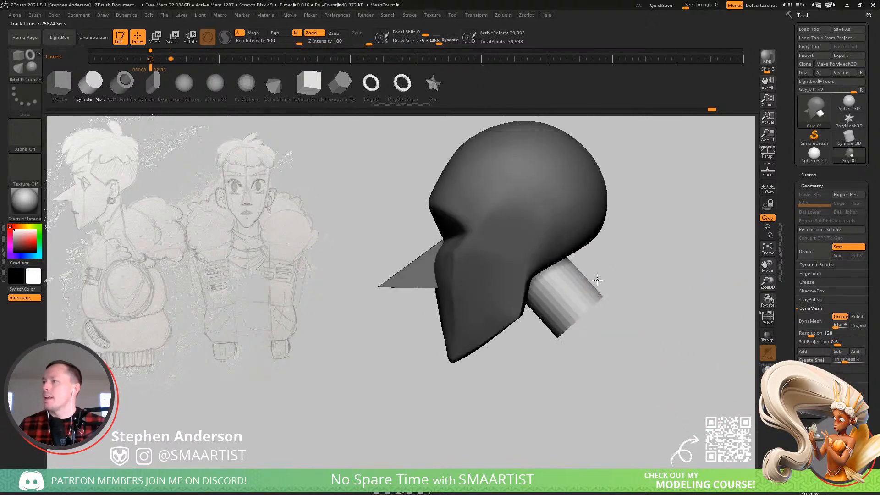
- Rotate the neck cylinder to a steeper angle, lengthen it and shift it under the skull to match the side sketch
key("shift")
key("w")
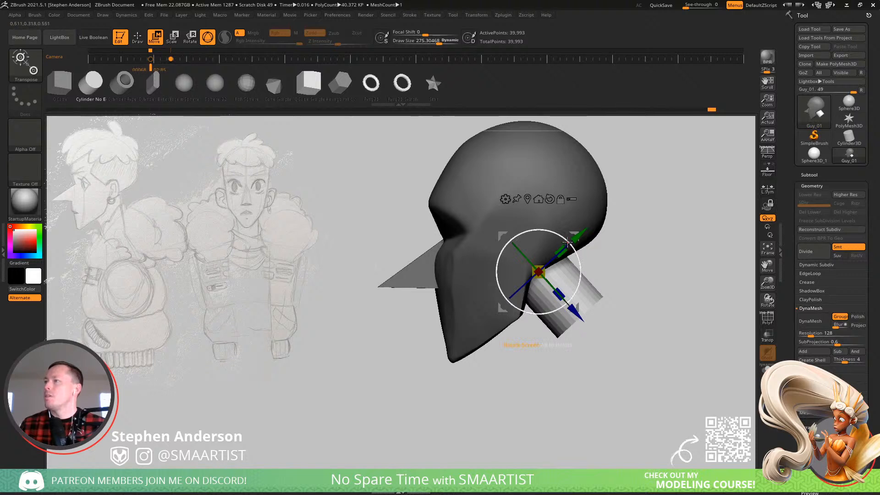
left_click_drag(564, 254, 567, 260)
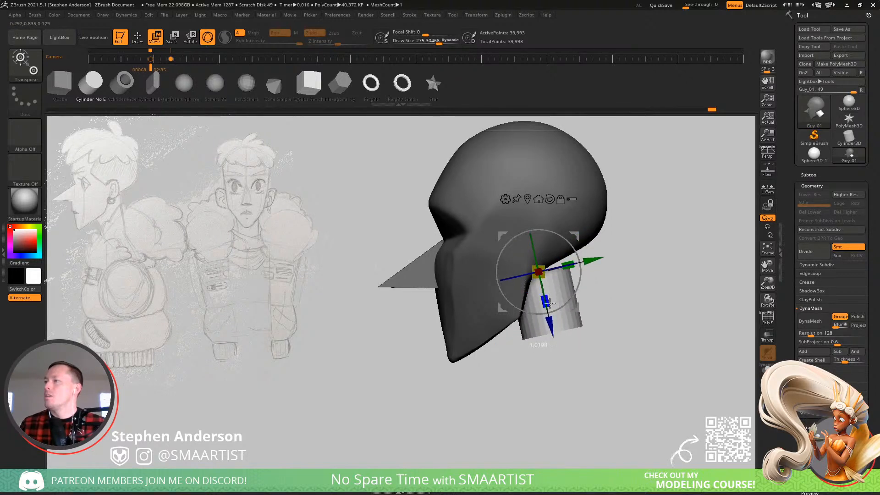
mouse_move(550, 304)
left_mouse_down()
mouse_move(562, 350)
mouse_move(549, 313)
left_mouse_up()
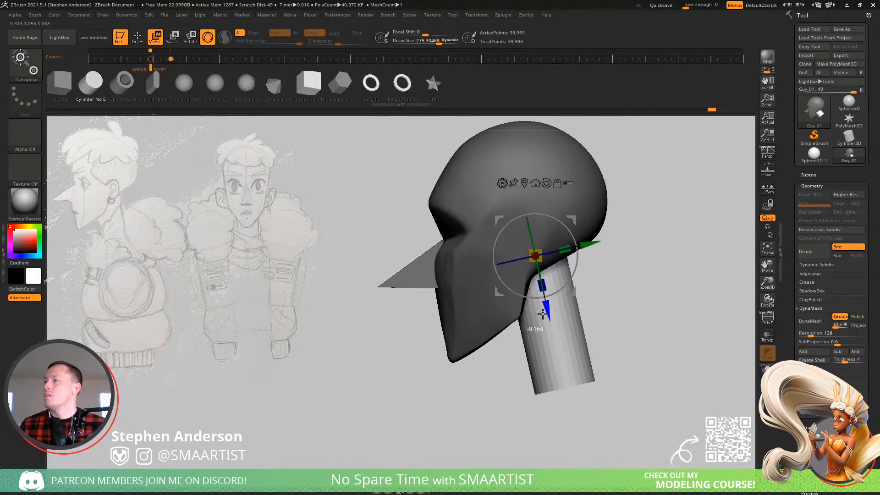
key("Left")
key("Right")
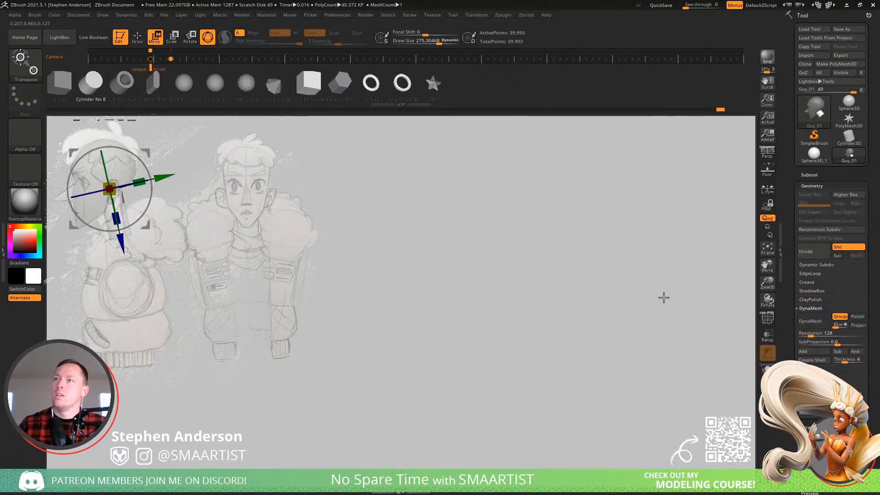
left_click_drag(148, 152, 145, 157)
- Reshape the neck to the side sketch using the MoveInfiniteDepth brush at a draw size of about 423
key("b")
key("m")
key("v")
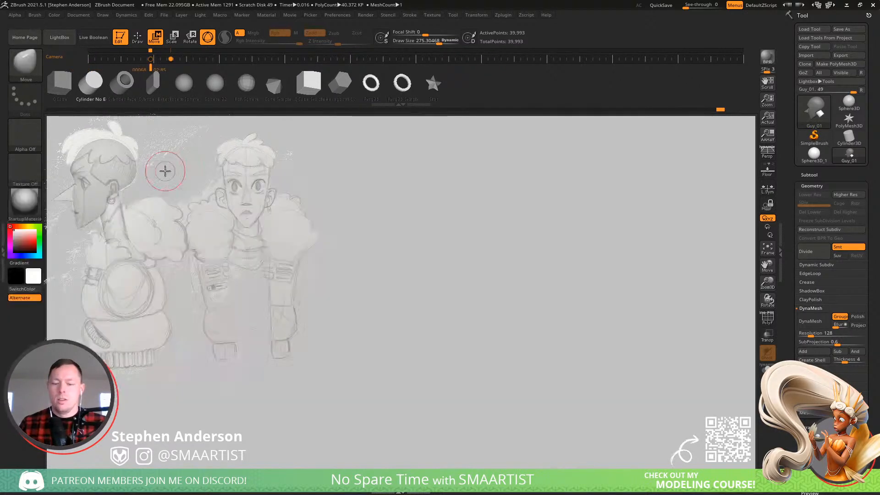
key("b")
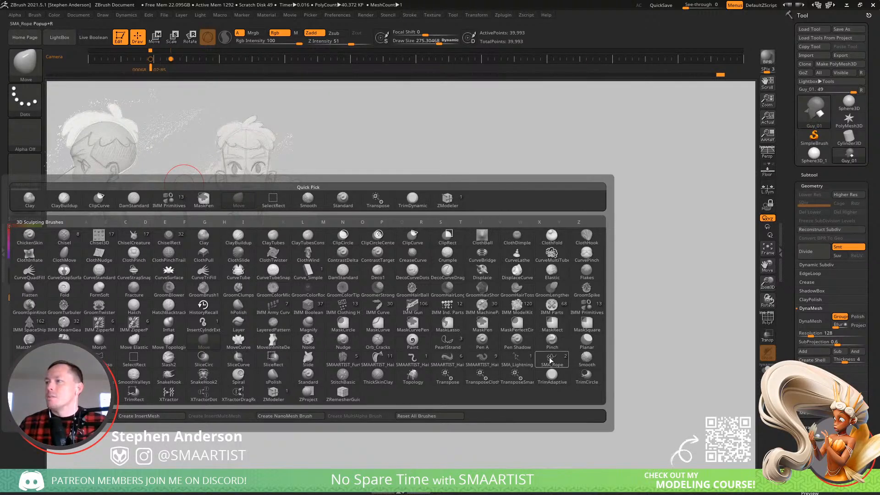
left_click(273, 341)
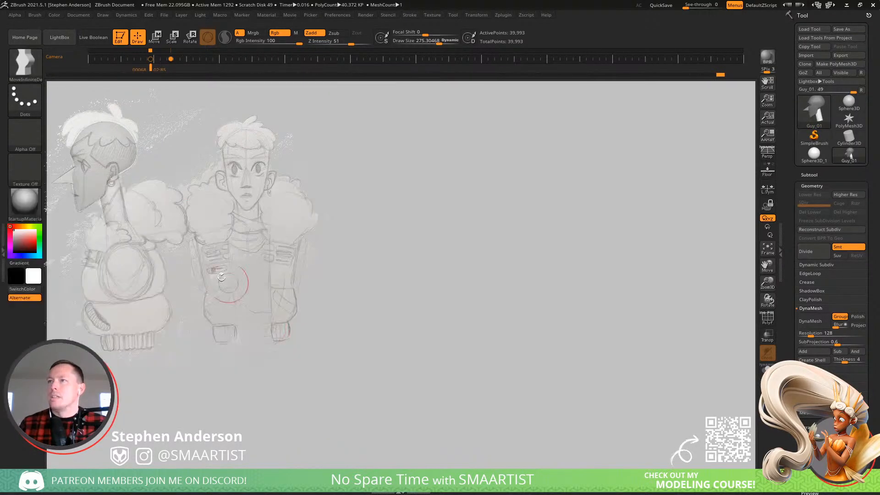
key("s")
left_click_drag(96, 183, 91, 193)
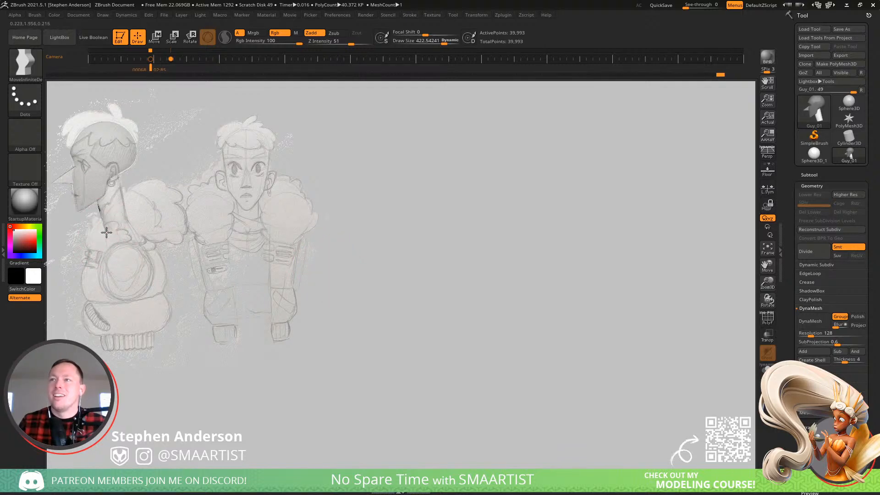
left_click_drag(106, 233, 128, 225)
left_click_drag(110, 165, 127, 167)
- Invert the mask to protect the neck, adjust the head's outline to the side sketch and reduce the draw size to about 287
key("ctrl")
left_click(174, 150, "ctrl")
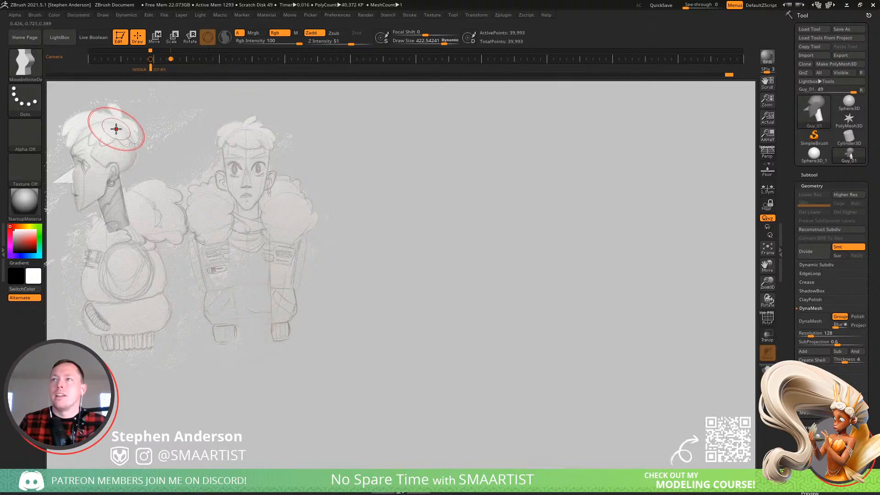
mouse_move(115, 128)
left_mouse_down()
mouse_move(86, 129)
mouse_move(71, 153)
left_mouse_up()
key("s")
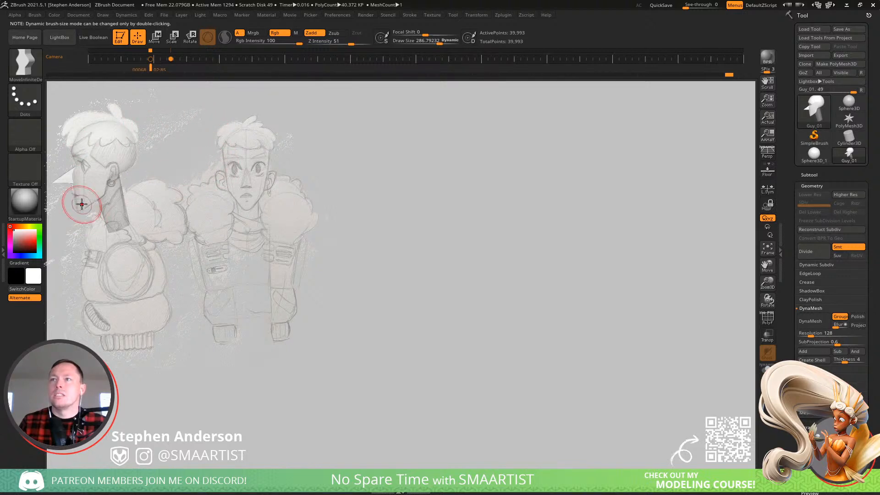
- Smooth the cheek plane beside the nose at a draw size of about 53, with Move as the active brush
left_click_drag(183, 197, 481, 216, "alt")
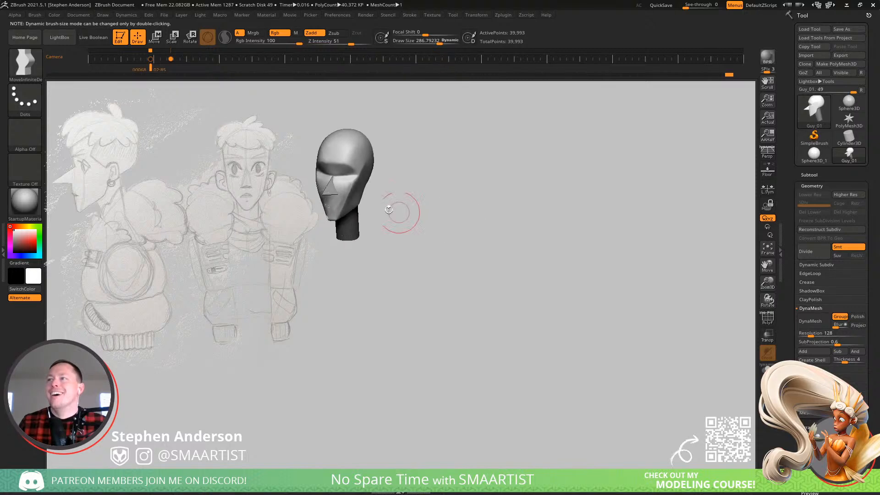
left_click_drag(389, 210, 508, 256, "alt")
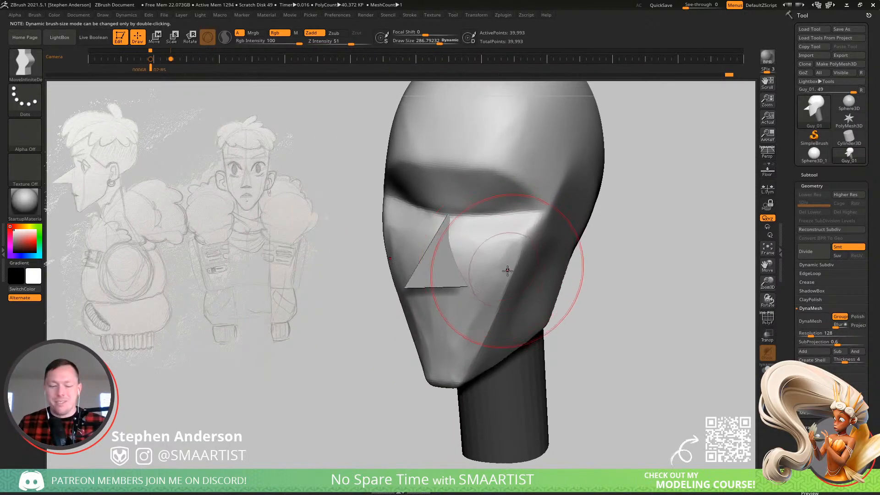
key("b")
key("m")
key("v")
key("s")
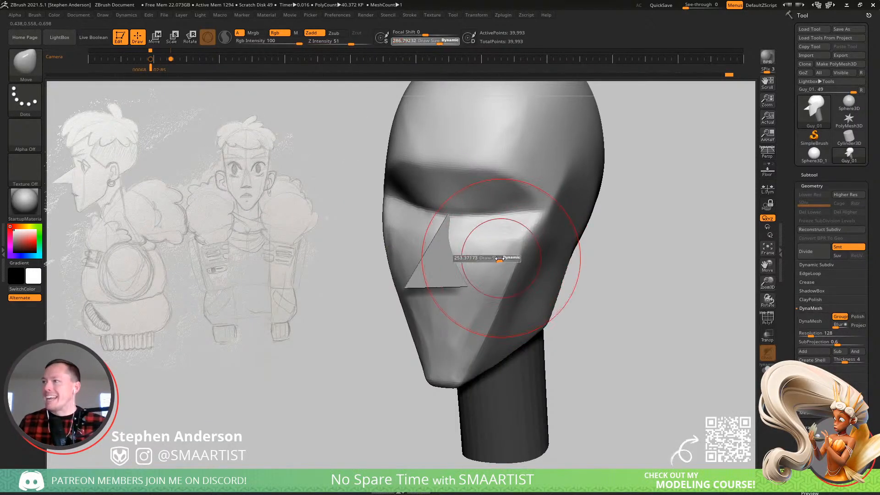
left_click_drag(500, 258, 482, 261)
key("shift")
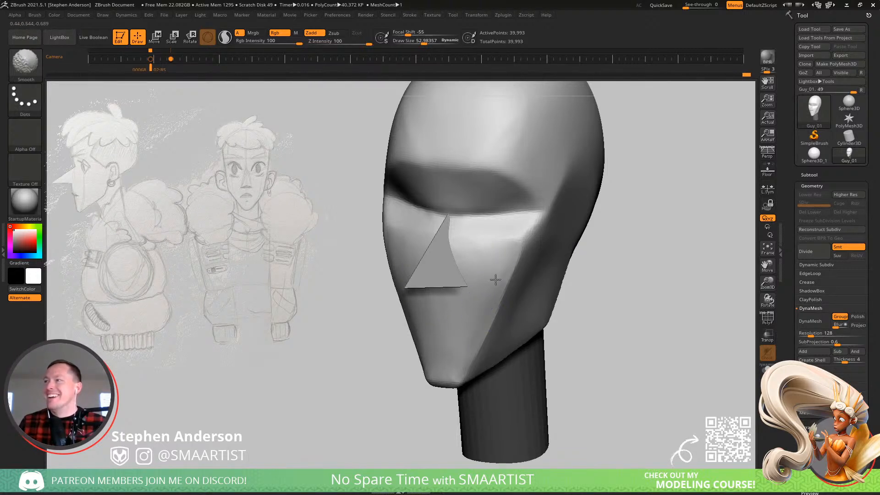
mouse_move(496, 279)
left_mouse_down("shift")
mouse_move(503, 252)
mouse_move(473, 249)
left_mouse_up("shift")
mouse_move(501, 256)
right_mouse_down()
mouse_move(508, 219)
mouse_move(476, 233)
mouse_move(484, 288)
mouse_move(512, 251)
right_mouse_up()
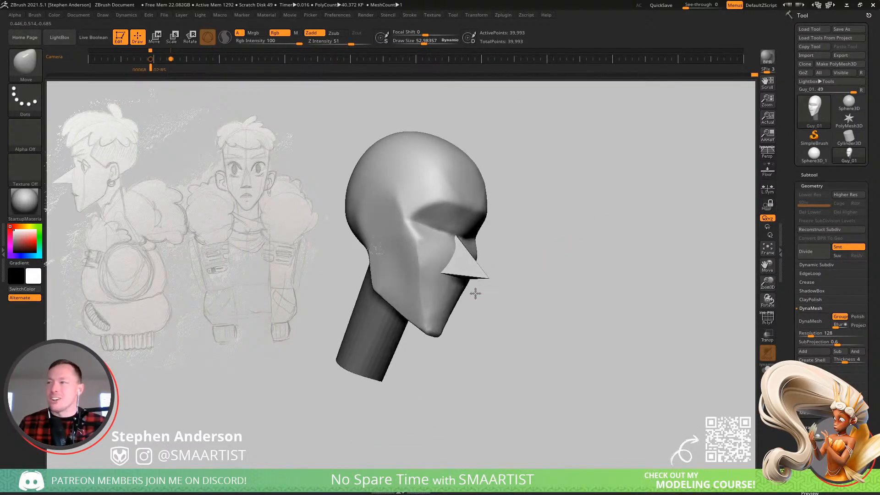
- Smooth the front face plane below the nose toward the chin
mouse_move(475, 293)
right_mouse_down()
mouse_move(420, 305)
mouse_move(414, 337)
right_mouse_up()
mouse_move(436, 281)
left_mouse_down("shift")
mouse_move(423, 283)
mouse_move(437, 308)
left_mouse_up("shift")
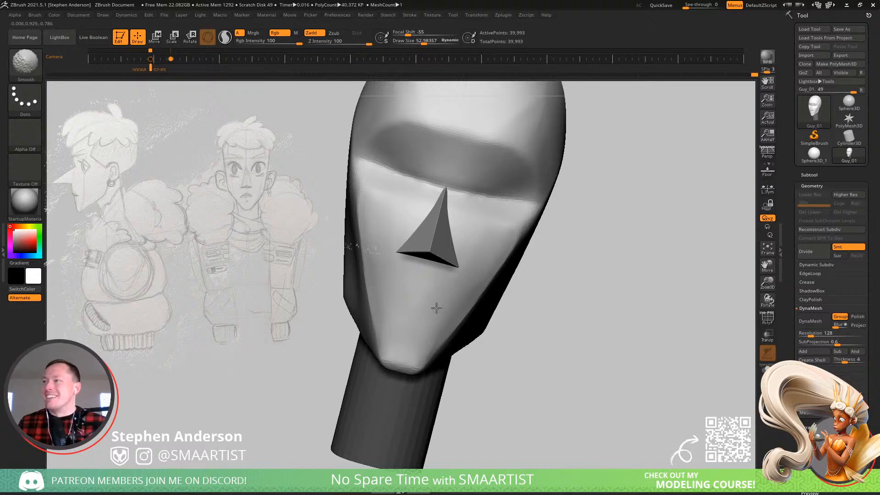
mouse_move(436, 308)
right_mouse_down()
mouse_move(435, 290)
mouse_move(472, 273)
mouse_move(475, 291)
right_mouse_up()
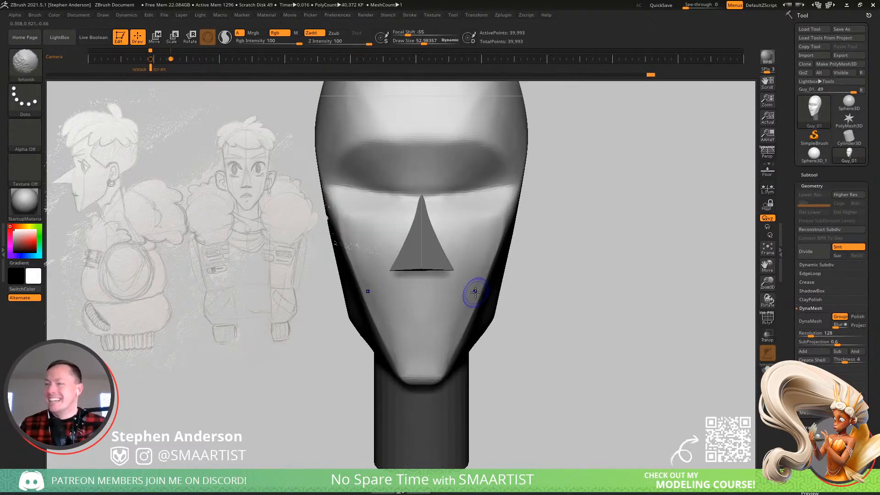
- Compare the head and neck with the front and side sketches, ending on the front overlay with the Move brush active
key("Left")
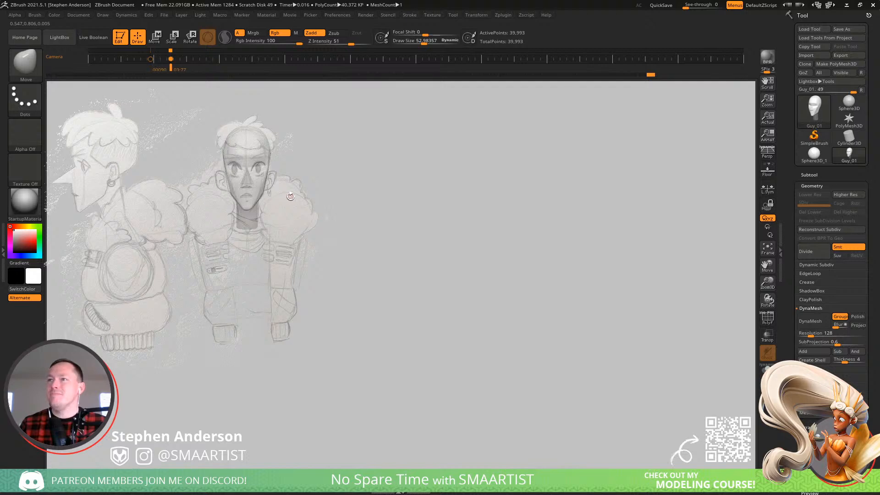
key("b")
key("m")
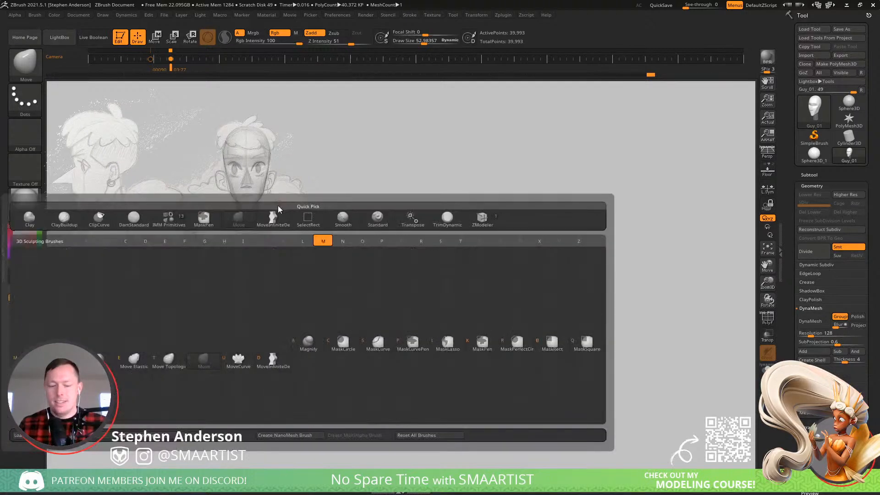
key("v")
key("w")
mouse_move(380, 152)
left_mouse_down("alt")
mouse_move(595, 234)
mouse_move(662, 363)
left_mouse_up("alt")
left_click_drag(617, 255, 686, 216)
key("Left")
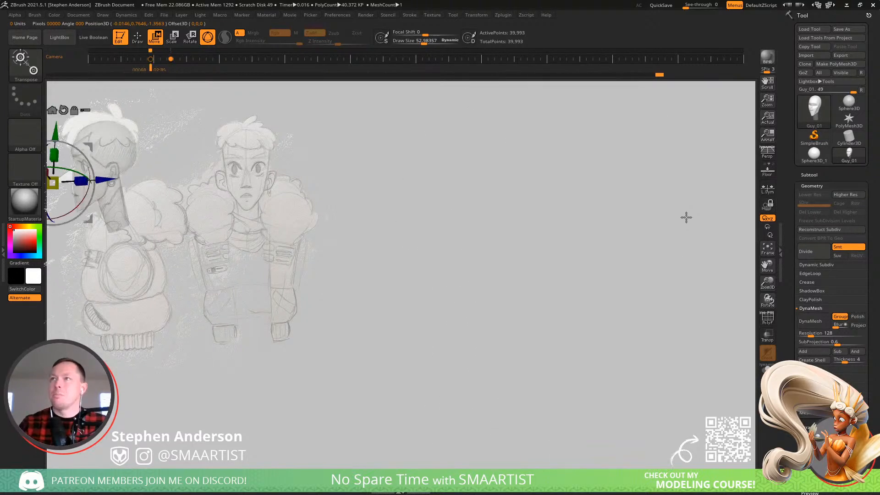
key("Right")
key("q")
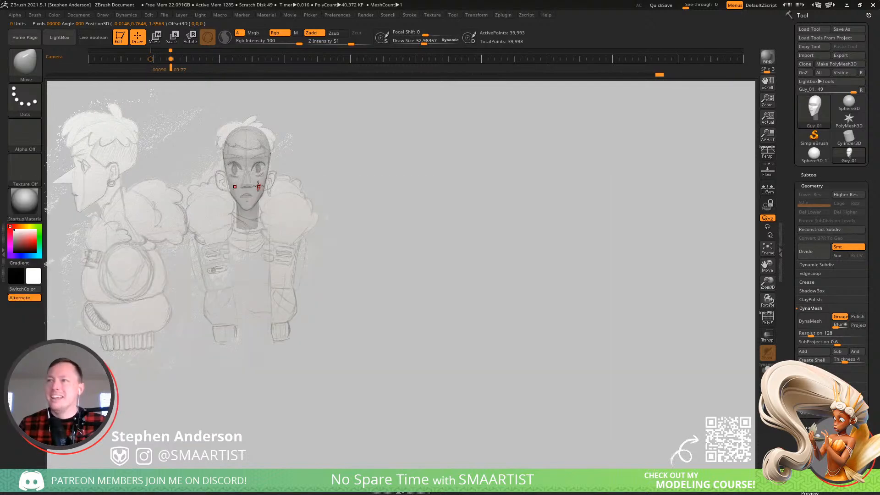
- Compare the head and neck with the front and side sketches, setting the draw size to about 233
key("s")
left_click_drag(261, 188, 268, 188)
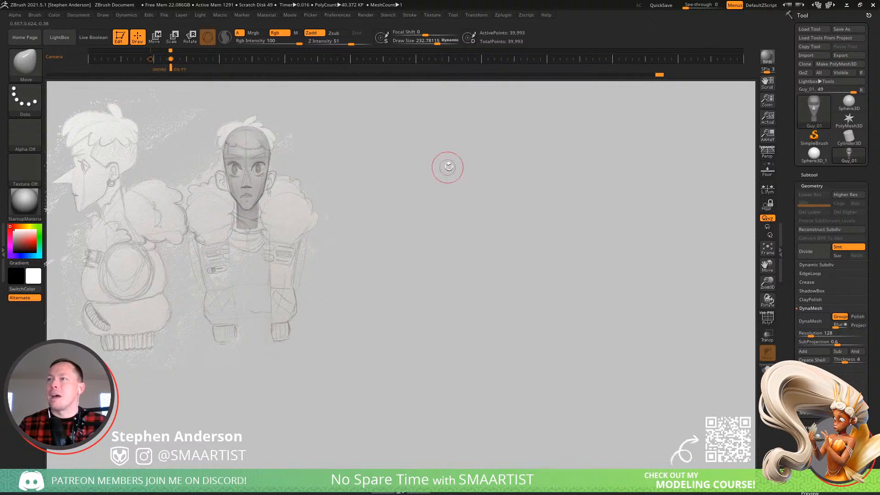
left_click_drag(383, 181, 640, 224, "alt")
key("Left")
key("Right")
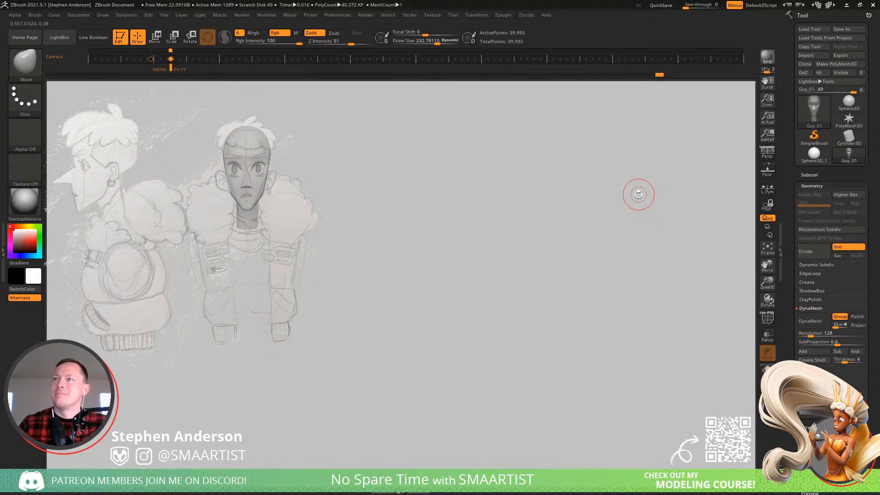
key("Left")
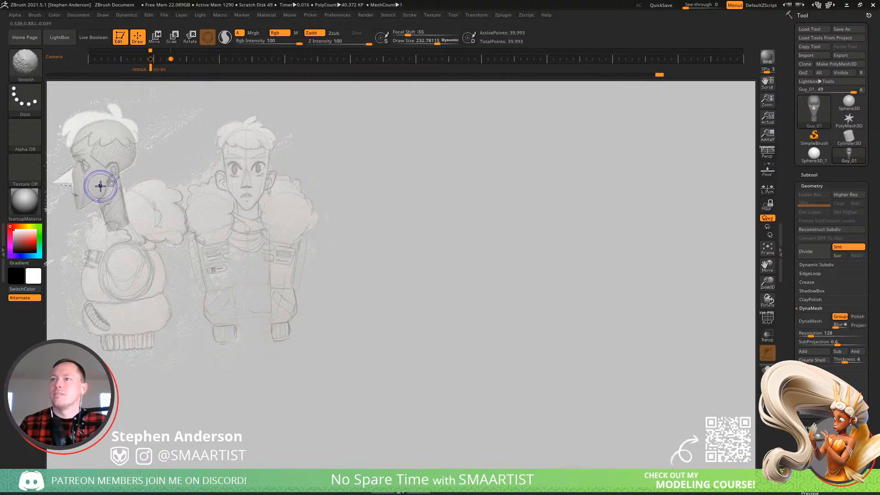
mouse_move(121, 204)
right_mouse_down("alt")
mouse_move(234, 191)
mouse_move(226, 190)
right_mouse_up("alt")
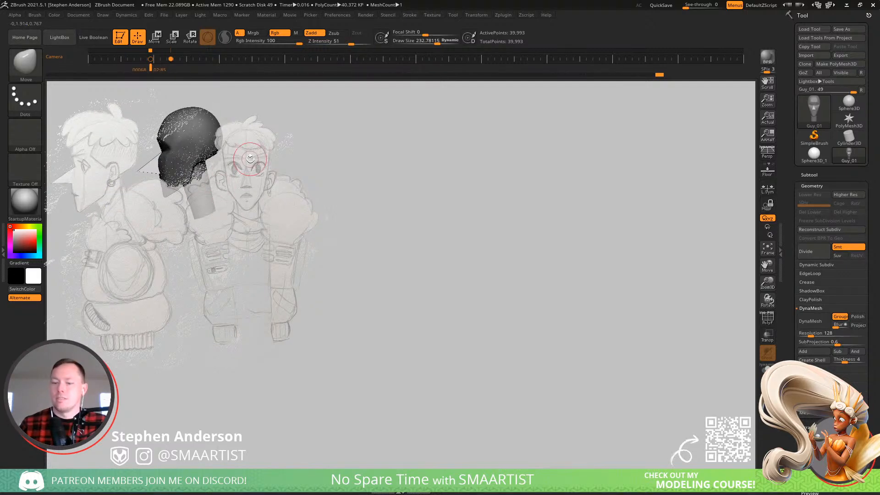
key("Right")
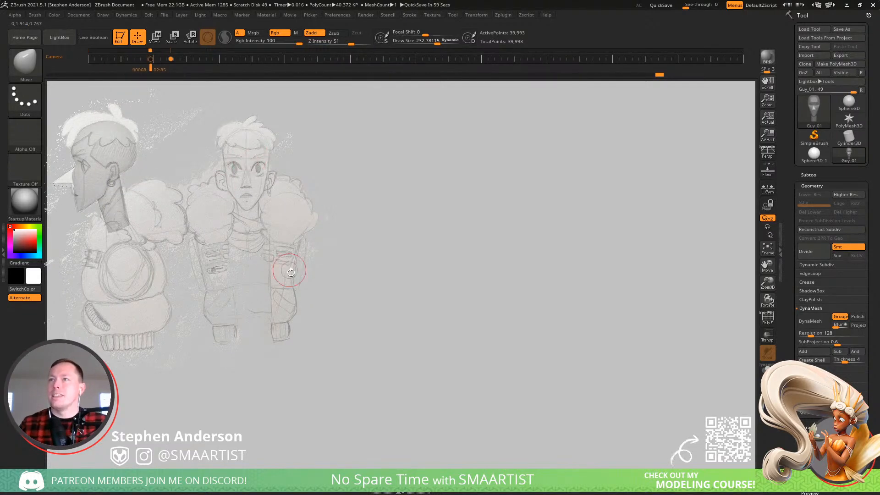
- Nudge the front of the face around the nose to the side sketch with Move at a draw size of about 363
right_click_drag(392, 181, 413, 213, "ctrl")
key("s")
left_click_drag(416, 214, 421, 216)
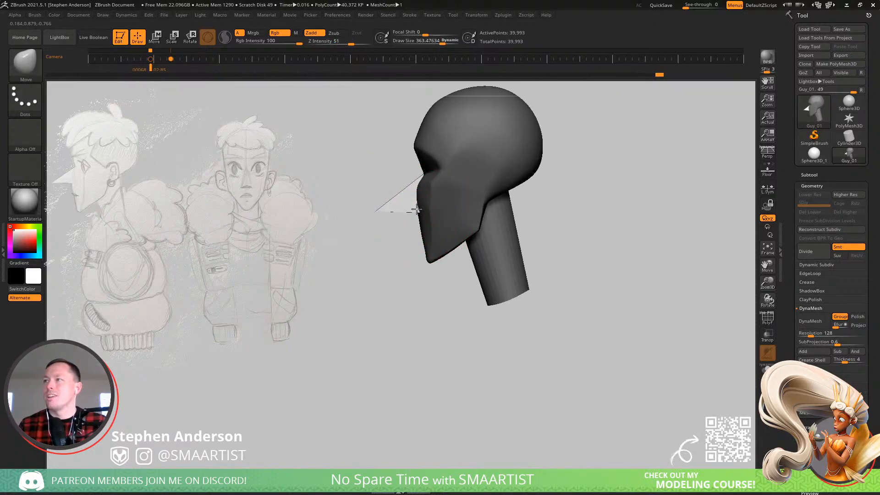
key("Right")
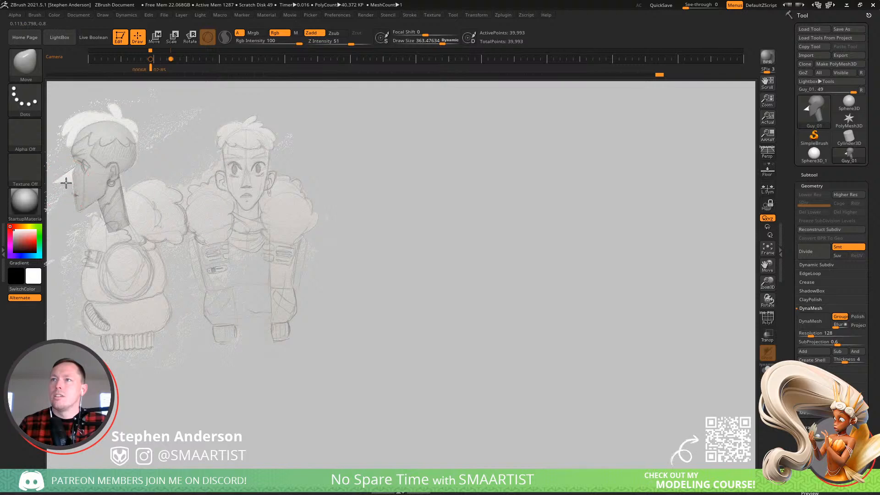
mouse_move(232, 202)
right_mouse_down("alt")
mouse_move(399, 205)
mouse_move(357, 190)
right_mouse_up("alt")
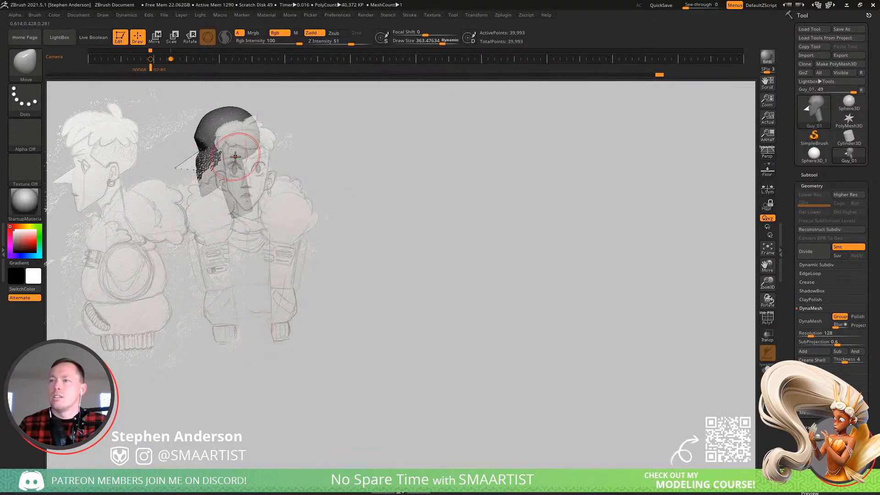
key("Left")
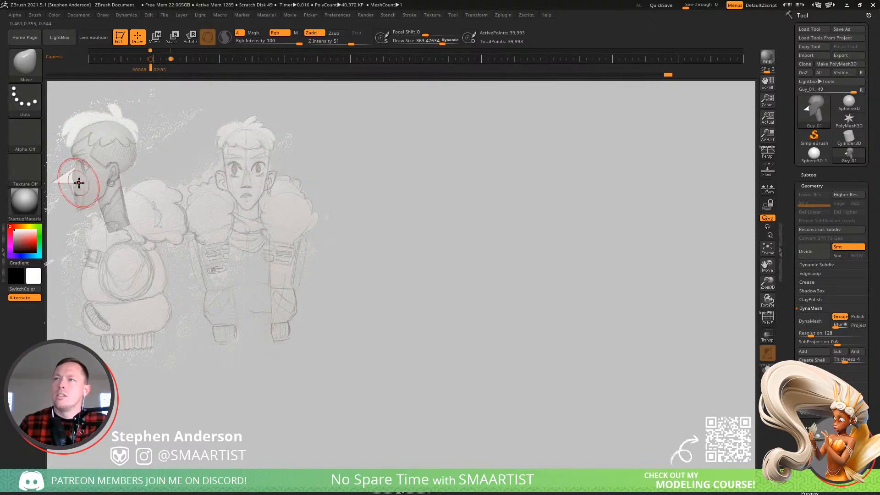
mouse_move(390, 251)
left_mouse_down("alt")
mouse_move(571, 265)
mouse_move(597, 238)
mouse_move(552, 243)
mouse_move(603, 275)
mouse_move(605, 260)
mouse_move(527, 230)
left_mouse_up("alt")
right_click_drag(502, 216, 546, 286, "ctrl")
mouse_move(485, 236)
right_mouse_down()
mouse_move(488, 254)
mouse_move(501, 248)
right_mouse_up()
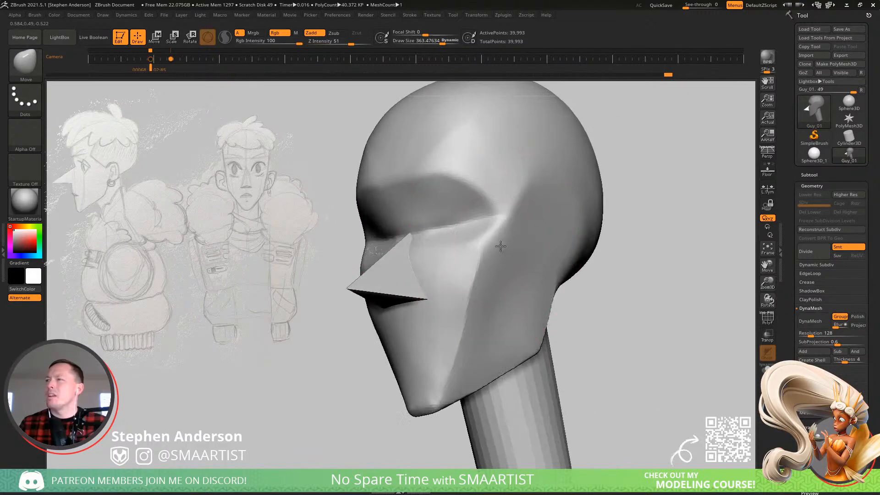
- Flatten the cheek below the outer corner of the eye socket with TrimDynamic at a draw size of about 122
key("s")
left_click_drag(497, 242, 489, 240)
right_click_drag(487, 245, 490, 239)
key("s")
left_click_drag(490, 238, 479, 230)
key("b")
key("d")
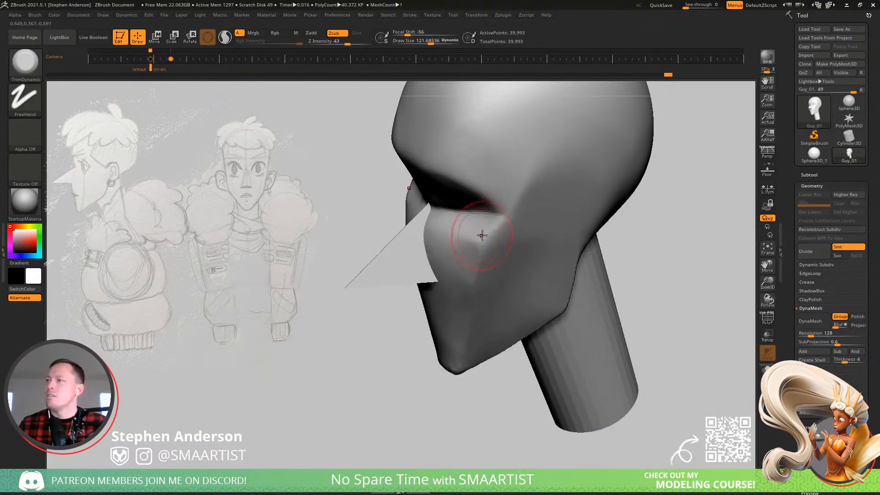
left_click_drag(475, 233, 451, 247)
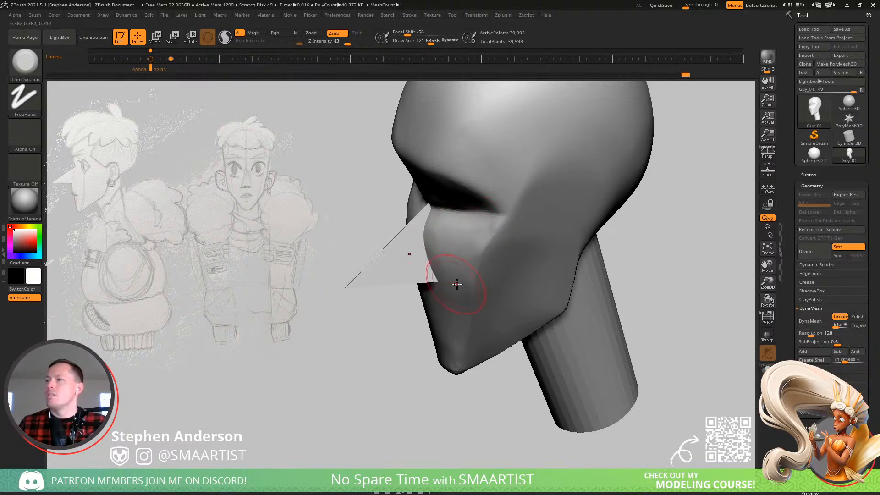
- Plane the cheek between the nose and jaw from several angles, reducing the TrimDynamic draw size to about 60
right_click_drag(515, 241, 545, 197)
left_click_drag(456, 293, 447, 249)
right_click_drag(525, 221, 491, 245)
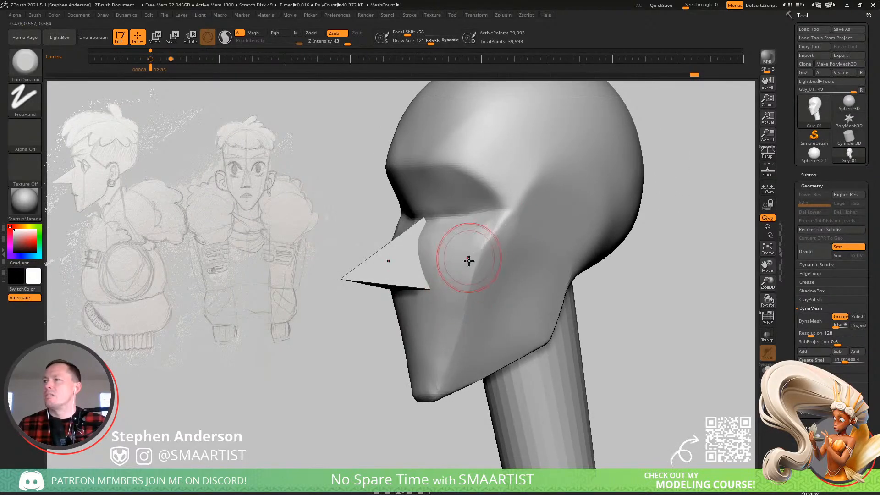
left_click_drag(466, 253, 453, 297)
mouse_move(460, 289)
right_mouse_down()
mouse_move(520, 223)
mouse_move(511, 242)
mouse_move(491, 221)
right_mouse_up()
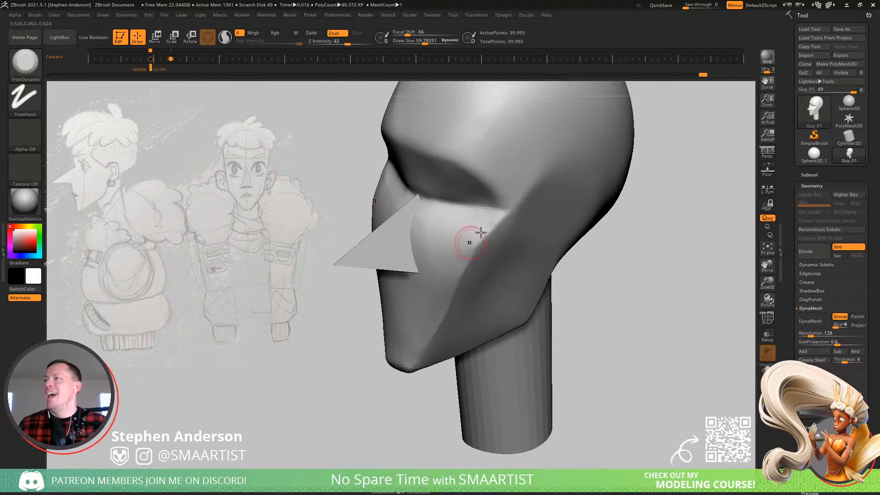
mouse_move(459, 270)
right_mouse_down()
mouse_move(511, 200)
mouse_move(532, 222)
mouse_move(468, 221)
mouse_move(479, 229)
mouse_move(585, 226)
right_mouse_up()
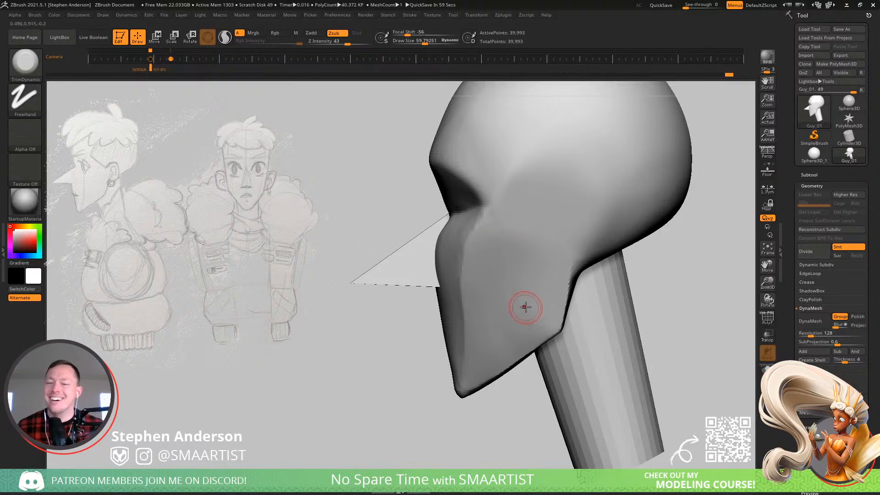
right_click_drag(527, 304, 545, 301)
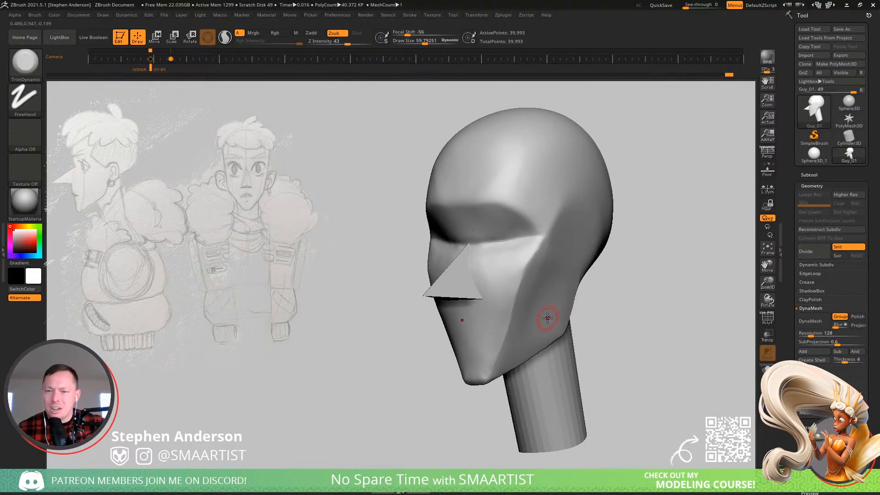
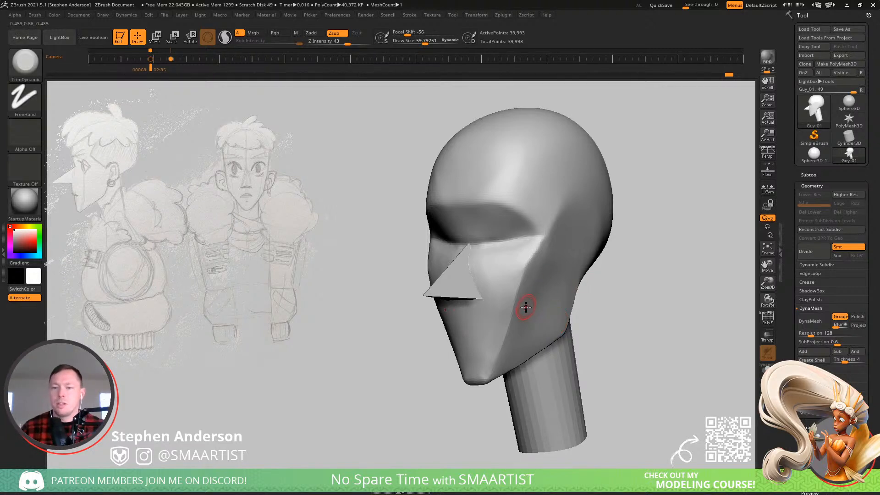
- Check the head's proportions with perspective toggled, keep TrimDynamic active and return to the front sketch overlay
mouse_move(513, 313)
right_mouse_down()
mouse_move(602, 298)
mouse_move(579, 292)
mouse_move(641, 289)
mouse_move(622, 265)
mouse_move(606, 273)
mouse_move(527, 255)
mouse_move(542, 318)
mouse_move(582, 299)
mouse_move(578, 284)
mouse_move(591, 274)
right_mouse_up()
key("p")
key("p")
key("b")
key("t")
key("d")
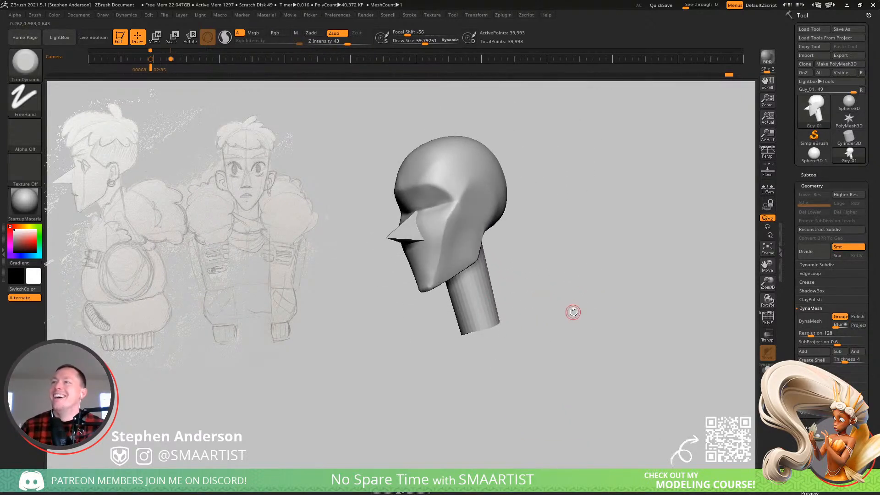
right_click_drag(532, 334, 564, 317, "shift")
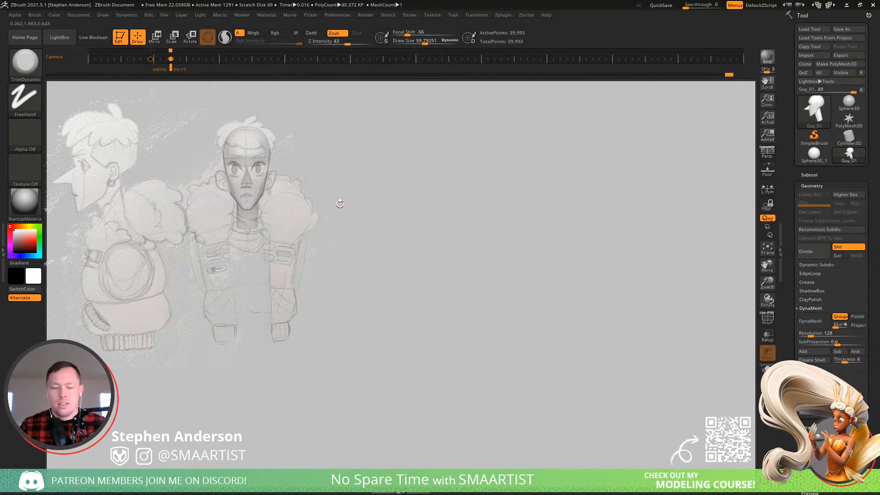
- Insert a PolySphere from the IMM Primitives brush over the mouth area below the nose in the front overlay
key("b")
left_click(201, 223)
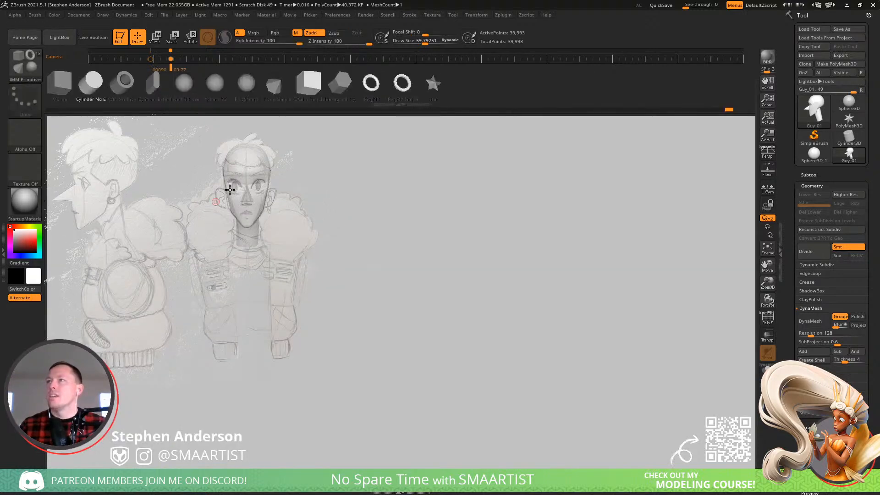
left_click(246, 84)
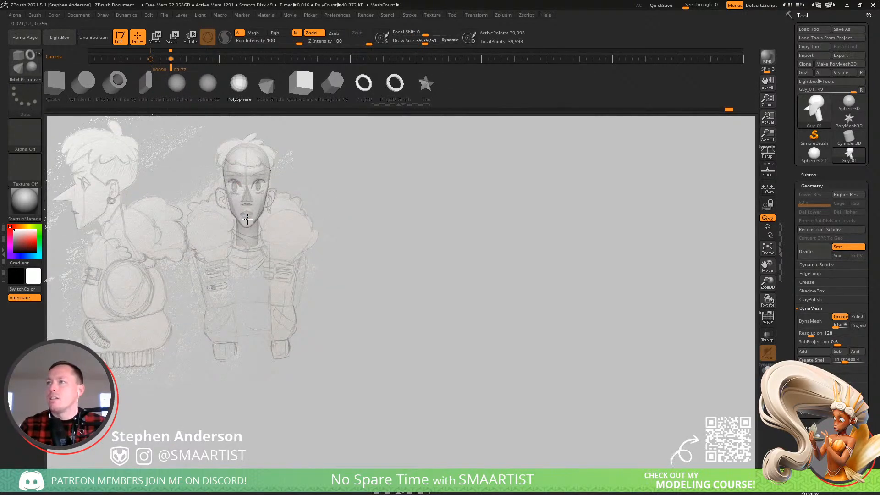
left_click_drag(247, 221, 258, 225)
right_click_drag(367, 217, 620, 385, "alt")
left_click_drag(620, 385, 620, 295)
- Flatten the underside of the inserted mouth sphere with the gizmo's Flatten deformer and accept the result
key("w")
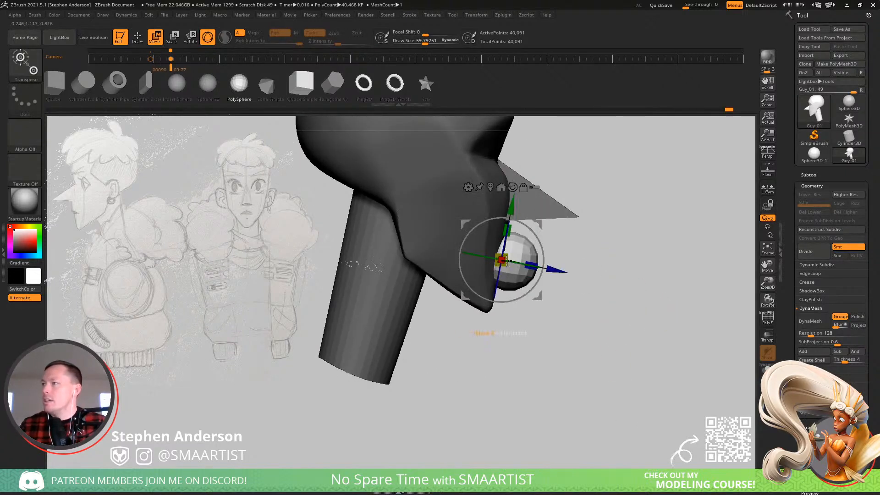
left_click(468, 187)
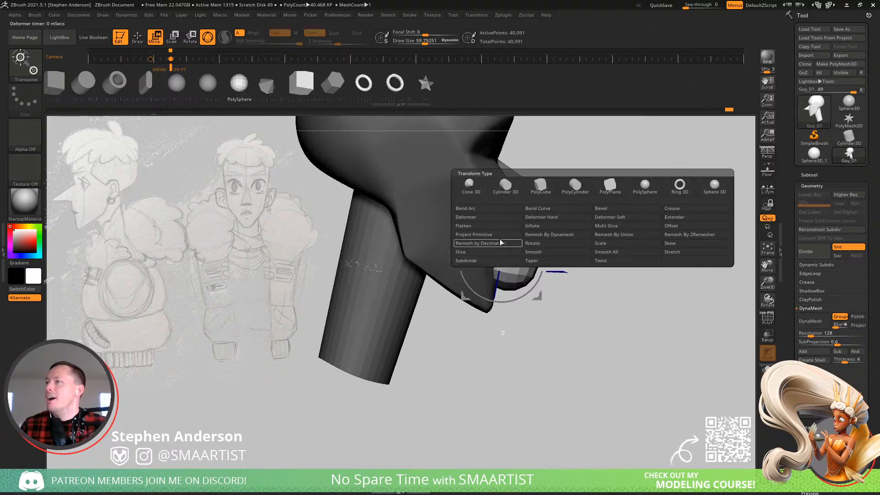
left_click(477, 226)
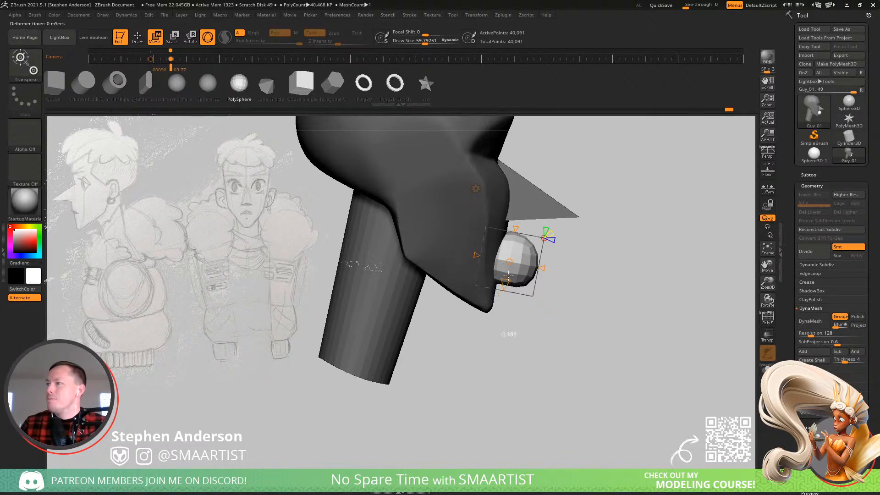
left_click_drag(509, 273, 519, 258)
mouse_move(634, 252)
left_mouse_down()
mouse_move(623, 244)
mouse_move(635, 246)
left_mouse_up()
left_click(476, 189)
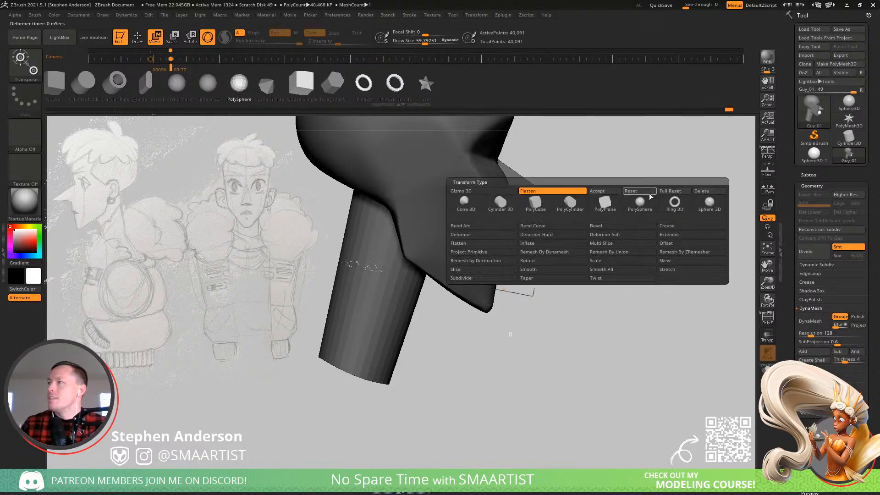
left_click(605, 191)
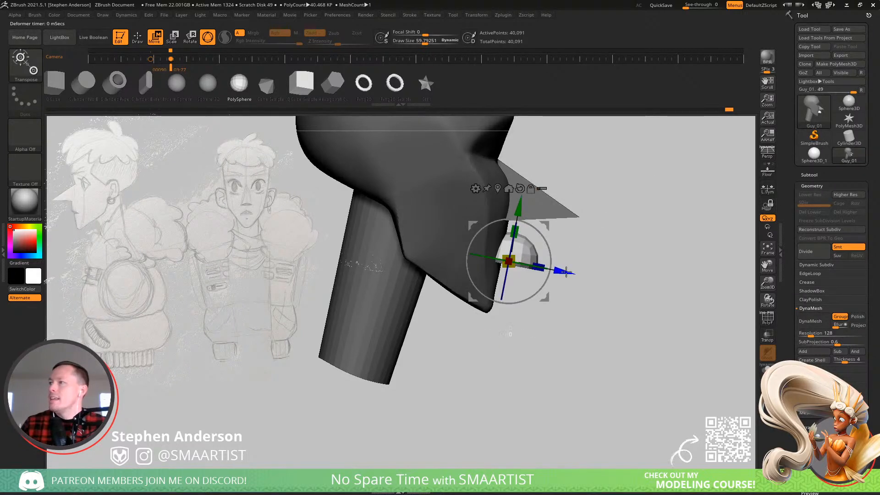
- Move the mouth piece back into the face and up toward the nose, checking it against the side sketch
left_click_drag(567, 273, 549, 268)
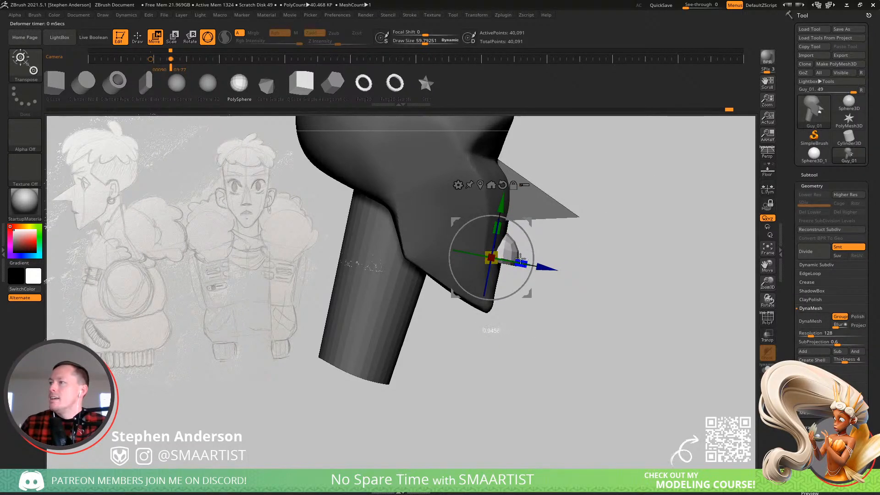
left_click_drag(506, 206, 507, 197)
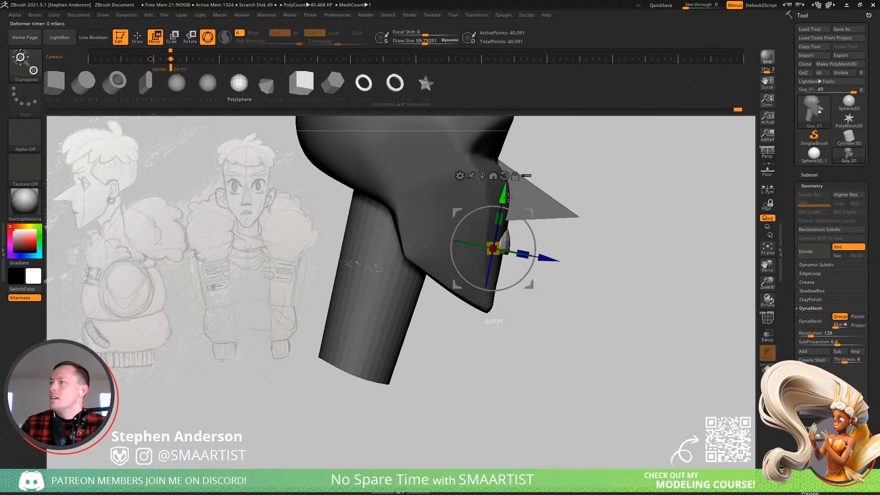
left_click_drag(606, 220, 574, 216)
key("Left")
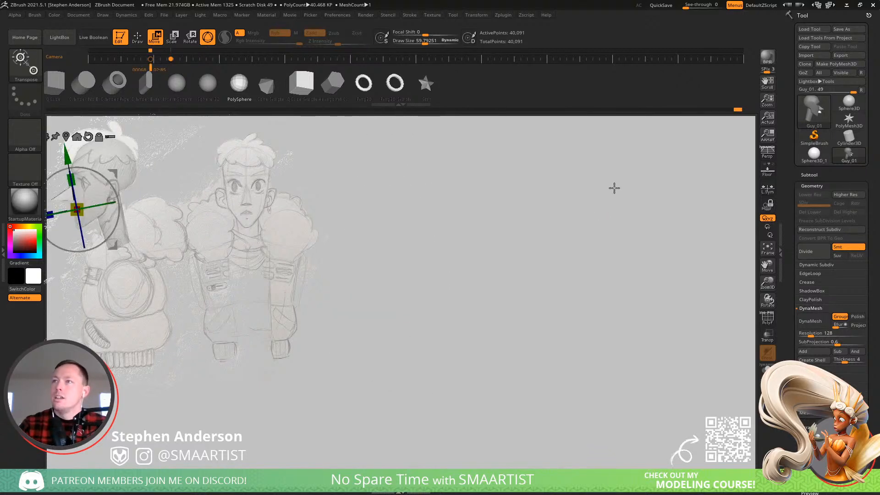
key("q")
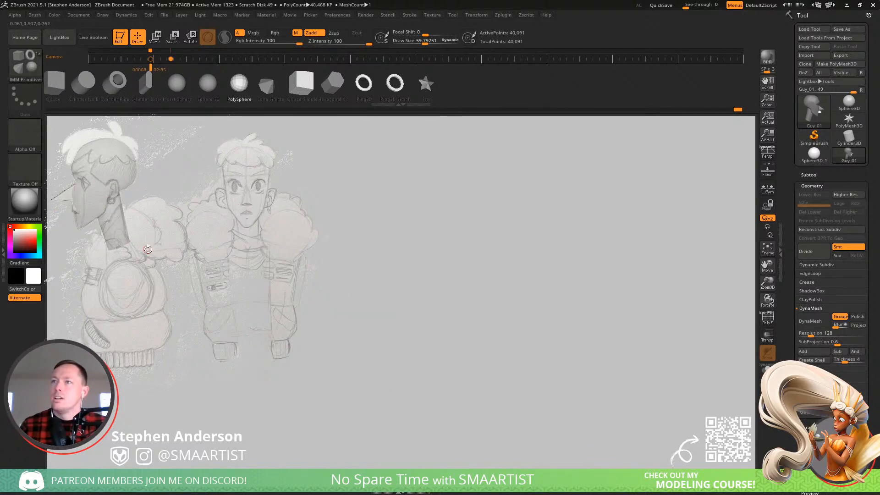
- Adjust the mouth piece to the side sketch using the Move brush at a draw size of about 363
key("b")
key("m")
key("v")
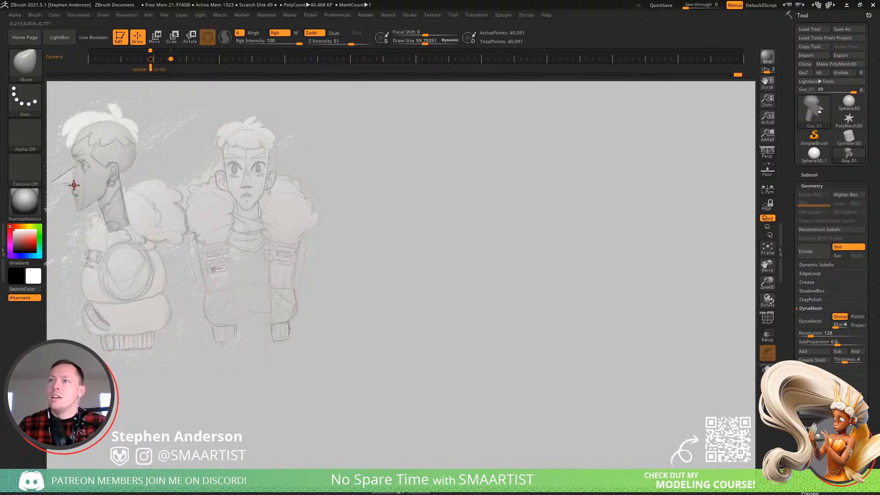
key("s")
left_click_drag(74, 185, 90, 183)
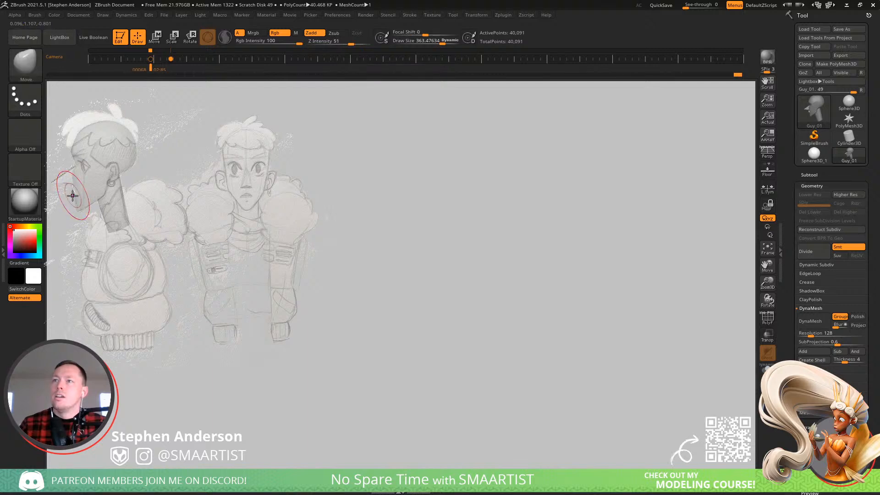
left_click_drag(73, 196, 82, 195)
- Undo the last adjustments to the mouth piece and view the face in profile
mouse_move(99, 193)
right_mouse_down("alt")
mouse_move(180, 188)
mouse_move(495, 256)
mouse_move(503, 321)
mouse_move(535, 298)
mouse_move(474, 316)
mouse_move(470, 260)
mouse_move(505, 271)
right_mouse_up("alt")
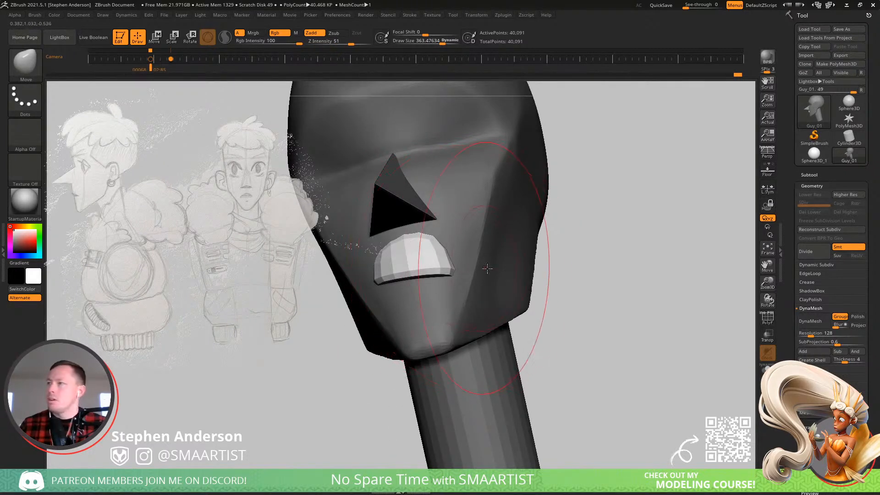
key("ctrl+z")
key("ctrl+z")
key("ctrl+z")
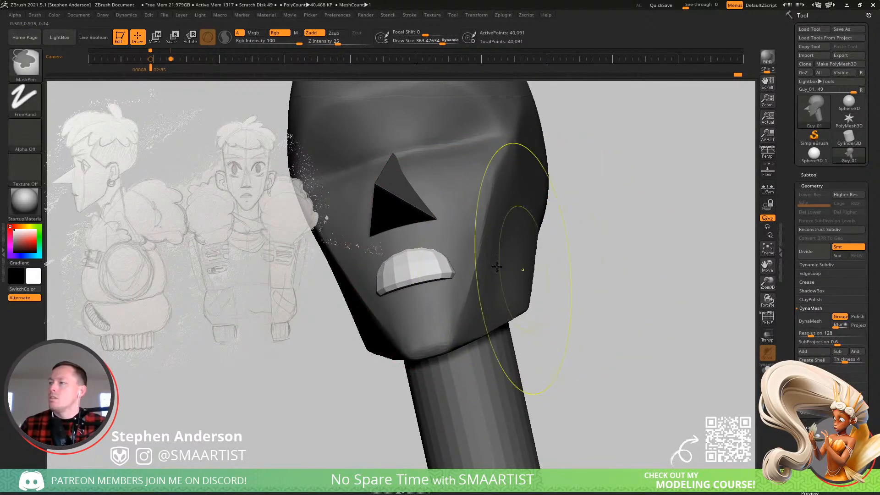
right_click_drag(497, 266, 423, 275, "shift")
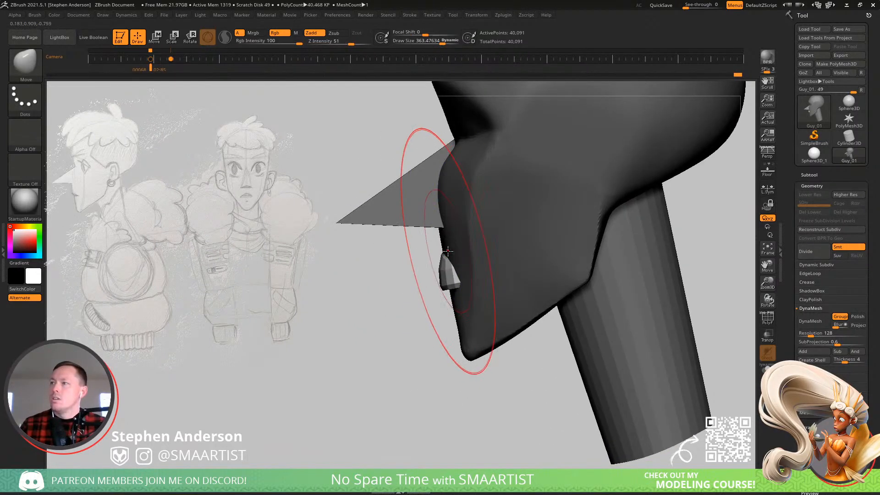
- Raise the mouth piece toward the nose and tuck its sides into the face with the Move brush at draw sizes between about 120 and 265
key("s")
left_click_drag(448, 251, 437, 238)
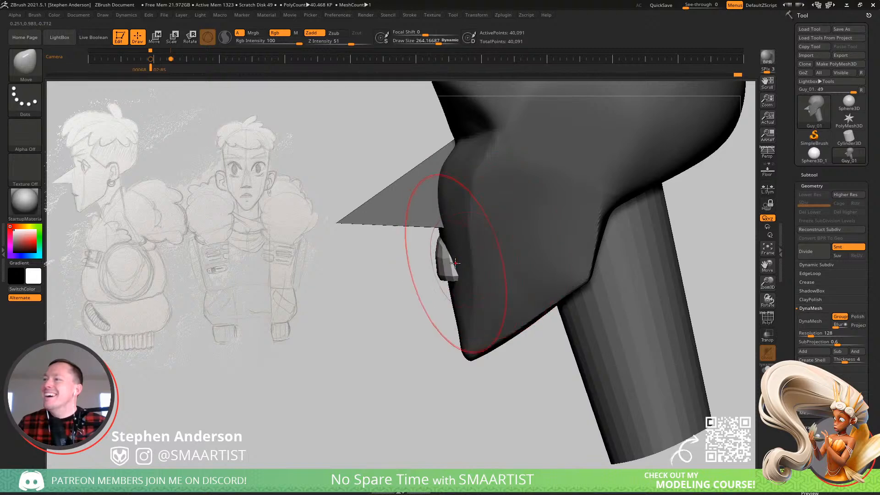
mouse_move(452, 260)
right_mouse_down()
mouse_move(513, 255)
mouse_move(412, 270)
mouse_move(437, 249)
right_mouse_up()
key("s")
left_click_drag(436, 298, 428, 297)
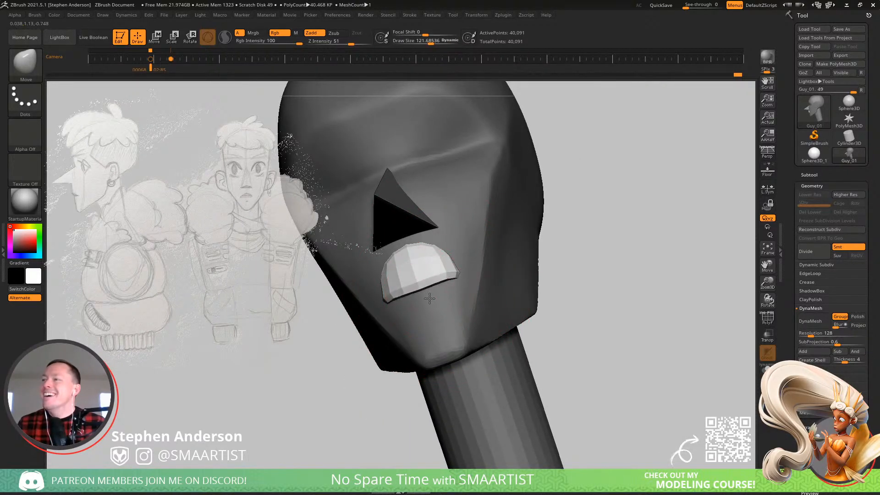
mouse_move(425, 292)
right_mouse_down()
mouse_move(464, 265)
mouse_move(428, 256)
right_mouse_up()
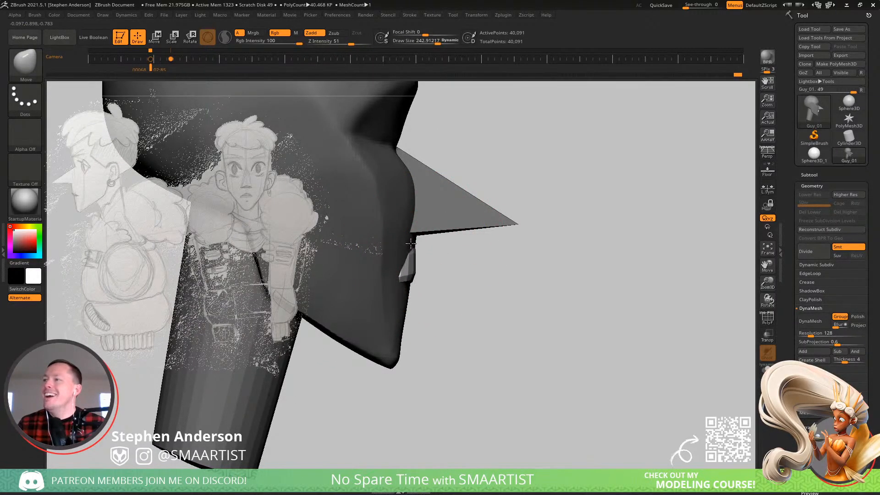
mouse_move(410, 244)
left_mouse_down()
mouse_move(421, 279)
mouse_move(416, 256)
left_mouse_up()
key("s")
mouse_move(423, 261)
right_mouse_down()
mouse_move(481, 273)
mouse_move(467, 269)
right_mouse_up()
- Check the mouth piece against the front sketch in the stored camera views and fit it to the drawn mouth
key("Left")
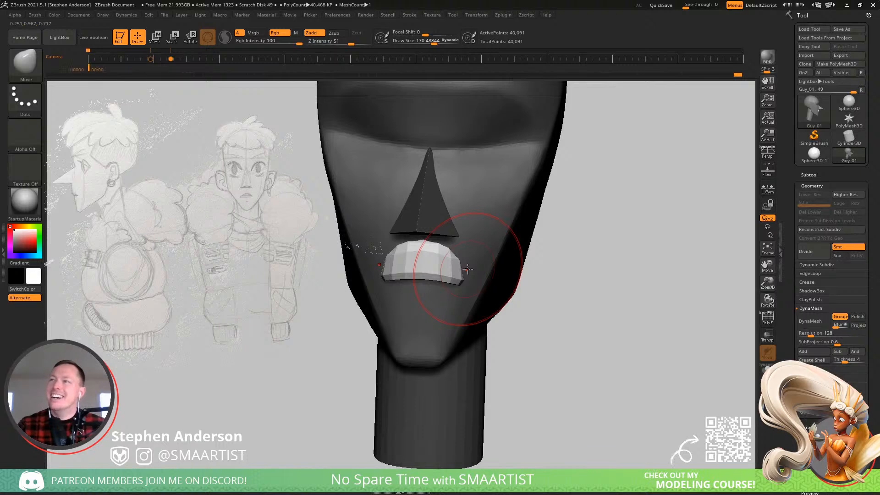
key("Right")
key("Right")
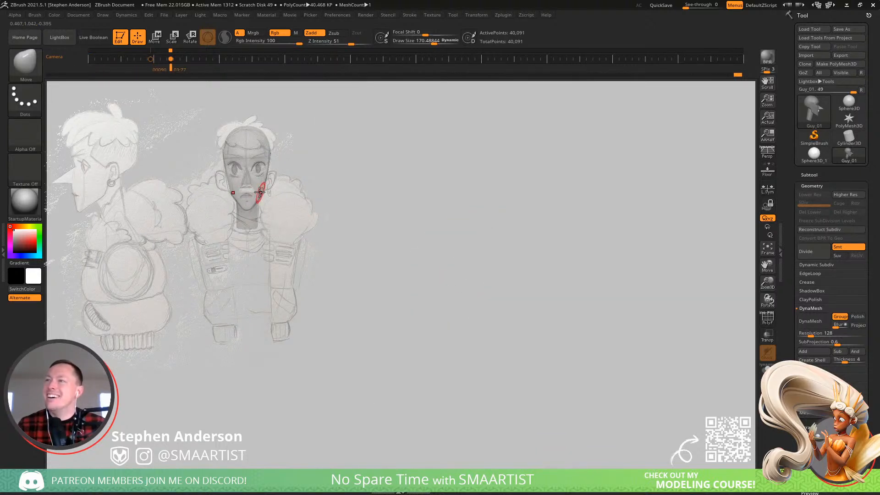
key("s")
mouse_move(254, 192)
left_mouse_down()
mouse_move(265, 194)
mouse_move(254, 192)
left_mouse_up()
- Arch the mouth piece's lower edge upward at the middle using the Move brush, reducing the draw size to about 71
mouse_move(327, 205)
right_mouse_down("alt")
mouse_move(568, 279)
mouse_move(613, 414)
right_mouse_up("alt")
right_click_drag(477, 289, 534, 258)
right_click_drag(534, 258, 511, 331, "ctrl")
key("s")
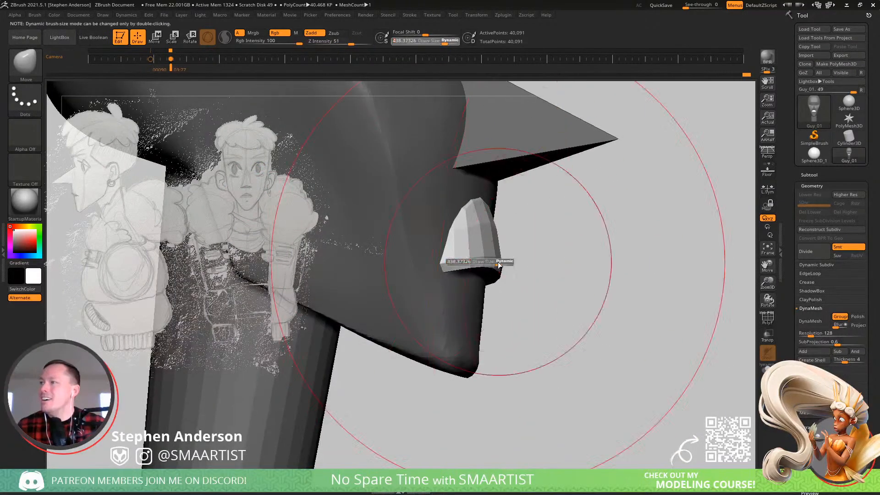
mouse_move(492, 263)
left_mouse_down()
mouse_move(478, 263)
mouse_move(494, 251)
left_mouse_up()
key("s")
left_click_drag(494, 252, 494, 246)
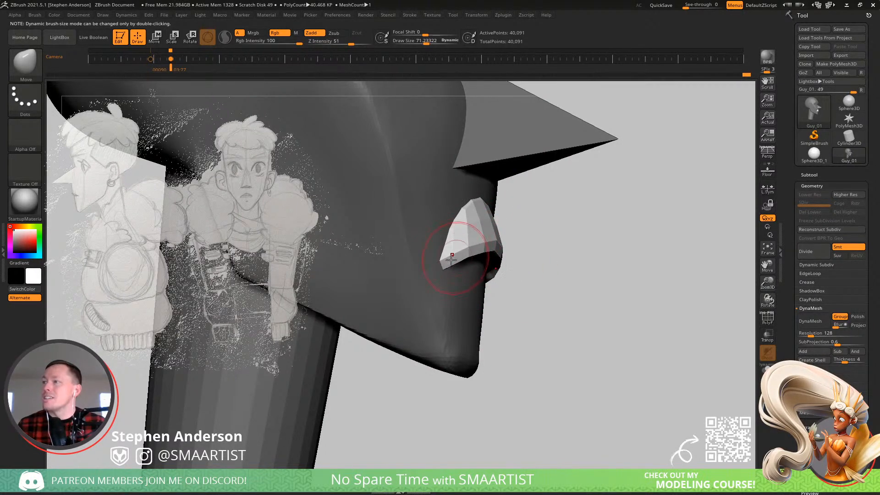
left_click_drag(482, 248, 485, 245)
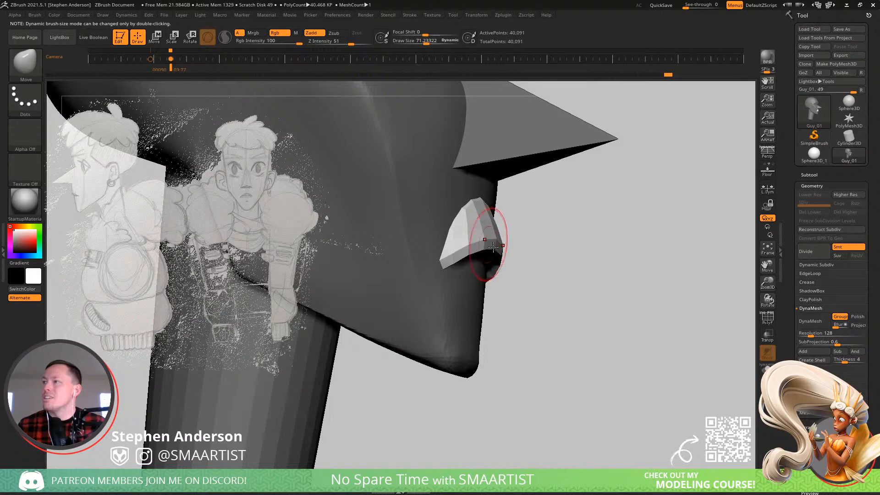
- Isolate the mouth piece with its wireframe displayed and reduce the Move brush to a draw size of about 34
mouse_move(493, 248)
right_mouse_down()
mouse_move(502, 256)
mouse_move(495, 232)
right_mouse_up()
left_click(503, 258, "ctrl+shift")
key("shift+f")
key("s")
mouse_move(481, 250)
left_mouse_down()
mouse_move(472, 243)
mouse_move(479, 244)
left_mouse_up()
- Reshape the isolated mouth piece's front lower edge with the Move brush into a smooth, shallow arch
right_click_drag(480, 244, 498, 262)
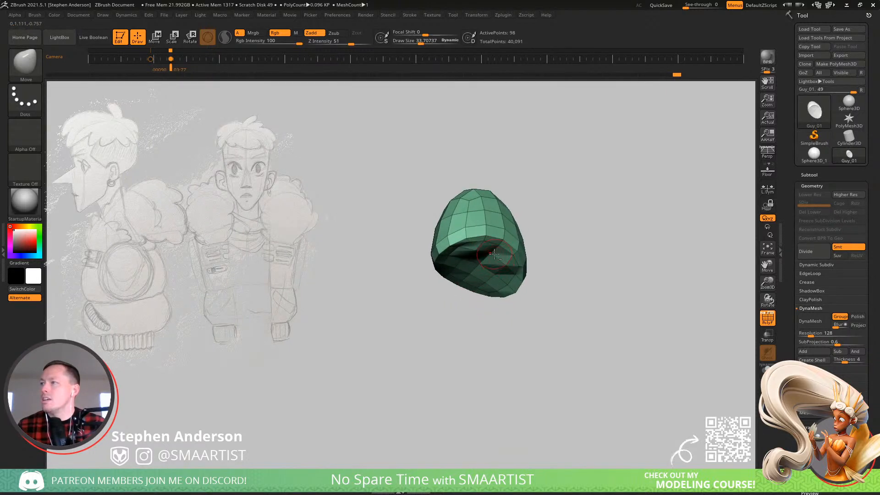
left_click_drag(462, 255, 476, 268)
right_click_drag(474, 255, 478, 248)
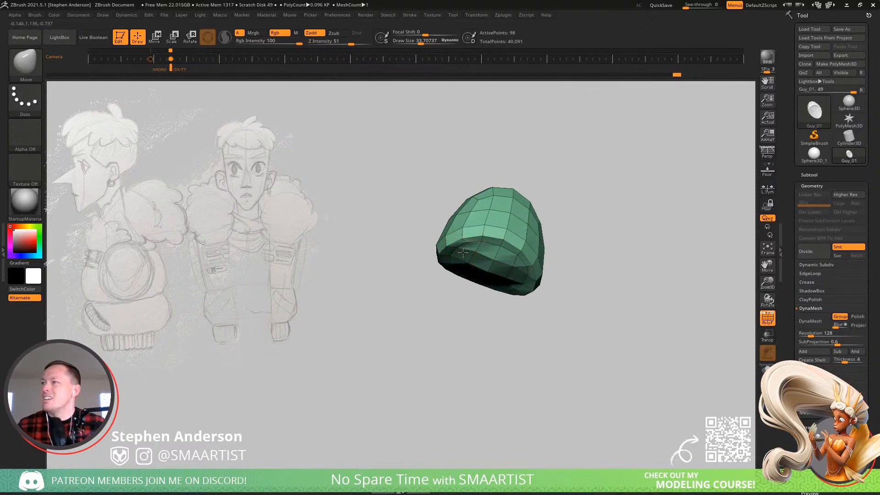
right_click_drag(463, 247, 509, 259)
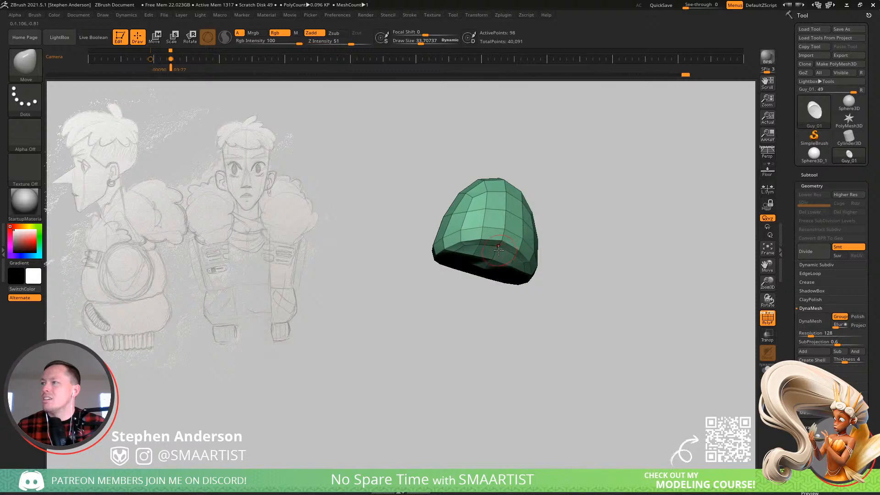
right_click_drag(508, 256, 508, 269, "shift")
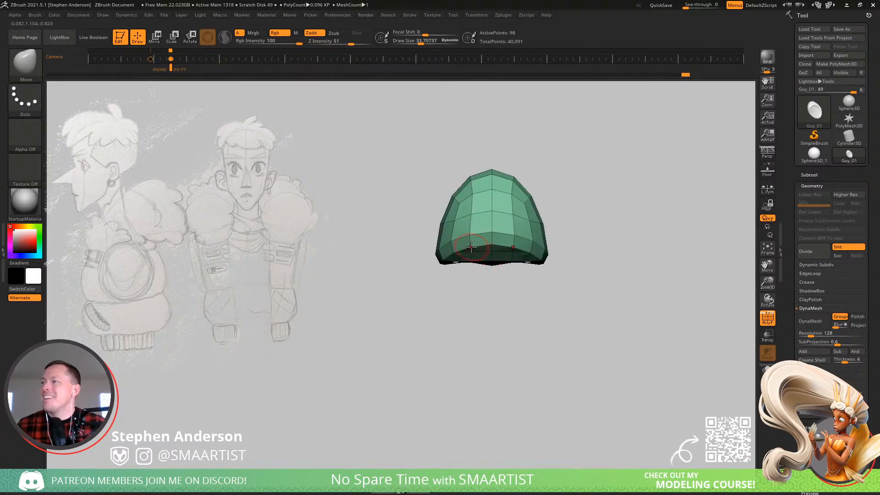
right_click_drag(510, 261, 486, 264)
right_click_drag(486, 264, 478, 291, "ctrl")
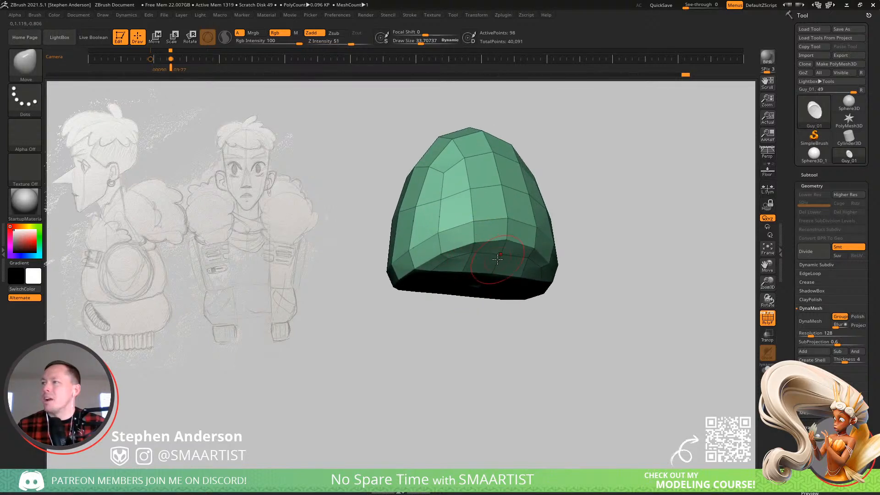
- Push the vertices on the mouth piece's underside inward to hollow it out beneath the upper lip
mouse_move(499, 258)
right_mouse_down()
mouse_move(506, 248)
mouse_move(489, 269)
mouse_move(452, 274)
mouse_move(460, 278)
mouse_move(447, 204)
right_mouse_up()
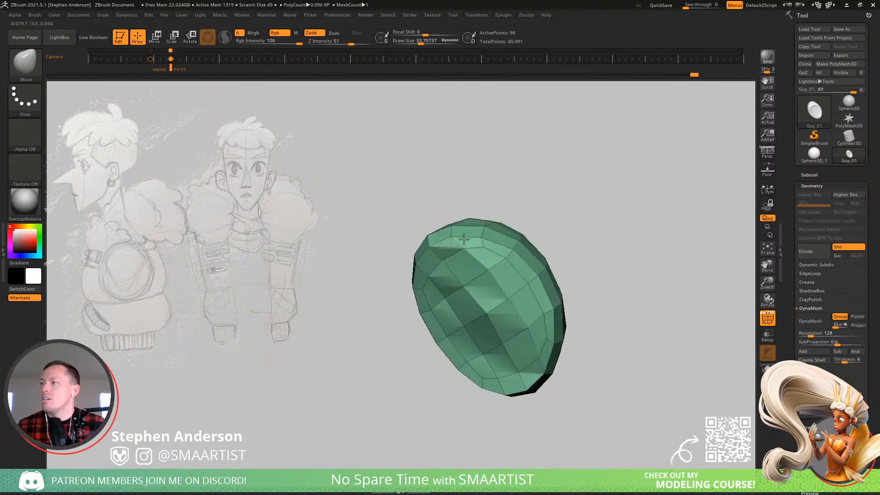
right_click_drag(445, 265, 465, 288)
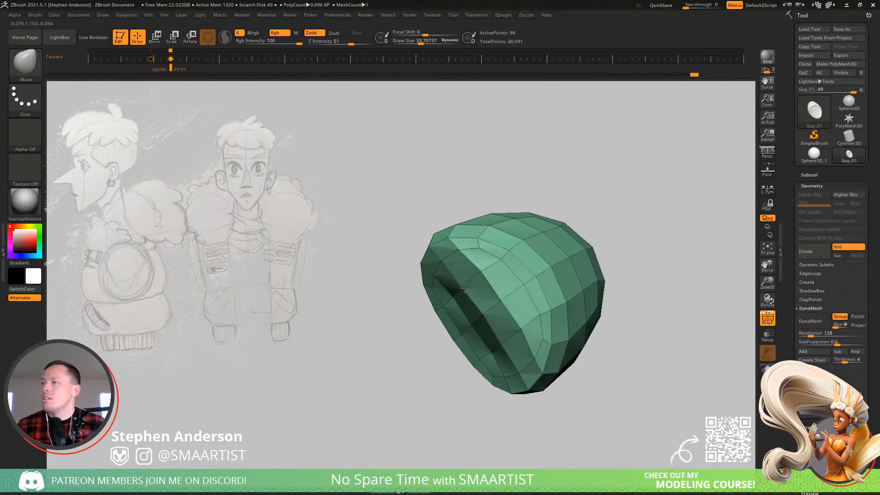
left_click_drag(446, 264, 443, 266)
left_click_drag(482, 316, 473, 322)
mouse_move(464, 291)
left_mouse_down()
mouse_move(451, 299)
mouse_move(459, 291)
left_mouse_up()
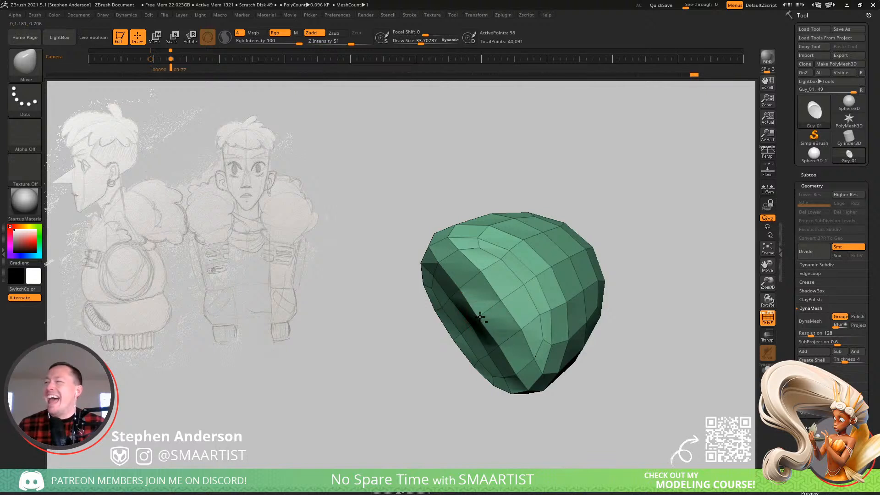
right_click_drag(480, 318, 496, 236)
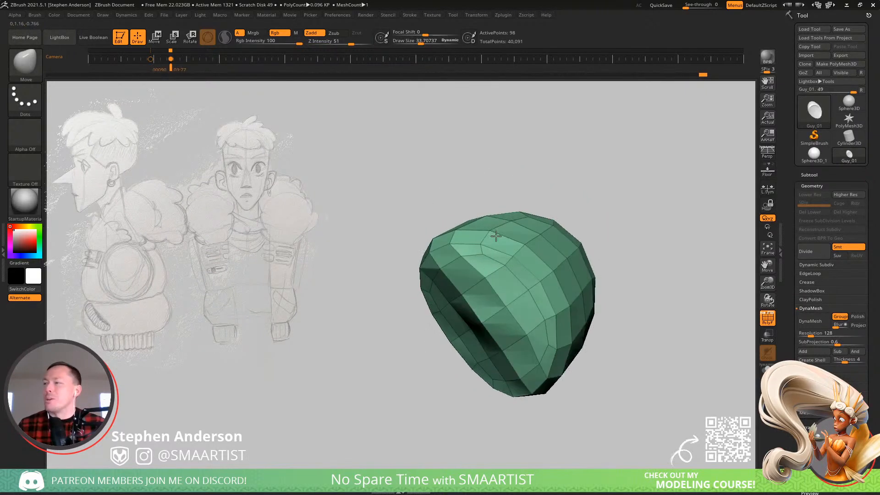
mouse_move(484, 291)
right_mouse_down()
mouse_move(463, 300)
mouse_move(580, 254)
mouse_move(678, 294)
right_mouse_up()
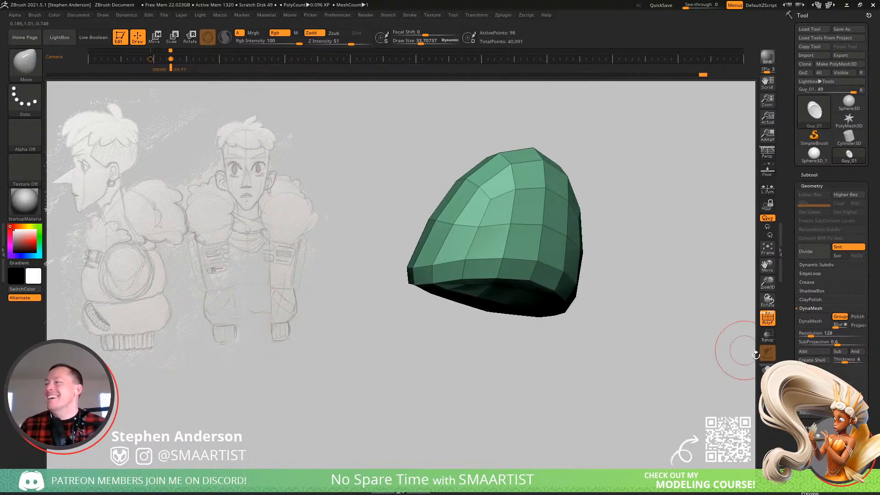
- Unhide the whole head and pull the mouth piece's corner into the face with the Move brush at a draw size of about 75
left_click(726, 350, "ctrl+shift")
mouse_move(609, 280)
right_mouse_down()
mouse_move(534, 248)
mouse_move(487, 300)
right_mouse_up()
key("s")
left_click_drag(487, 300, 497, 301)
right_click_drag(497, 301, 592, 321)
key("s")
left_click_drag(593, 347, 589, 354)
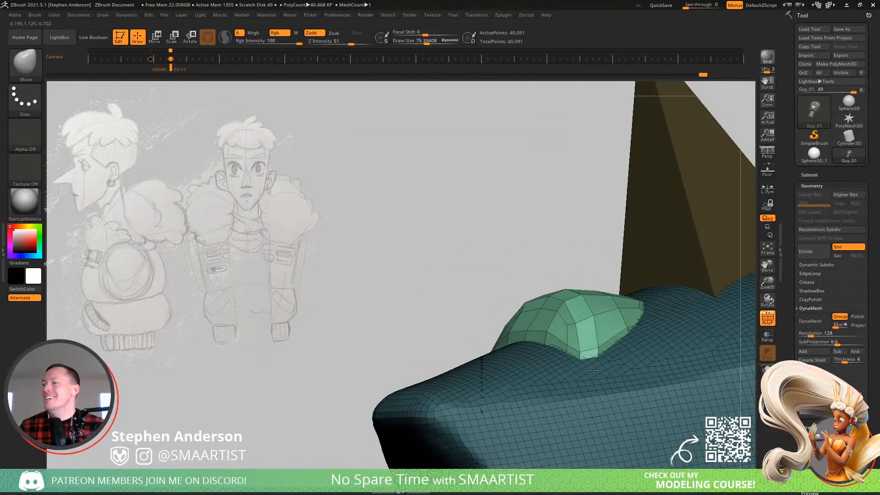
- Refine the mouth piece's lower lip edge from below with the Move brush, using draw sizes of about 44 and 29
right_click_drag(596, 355, 549, 336)
key("s")
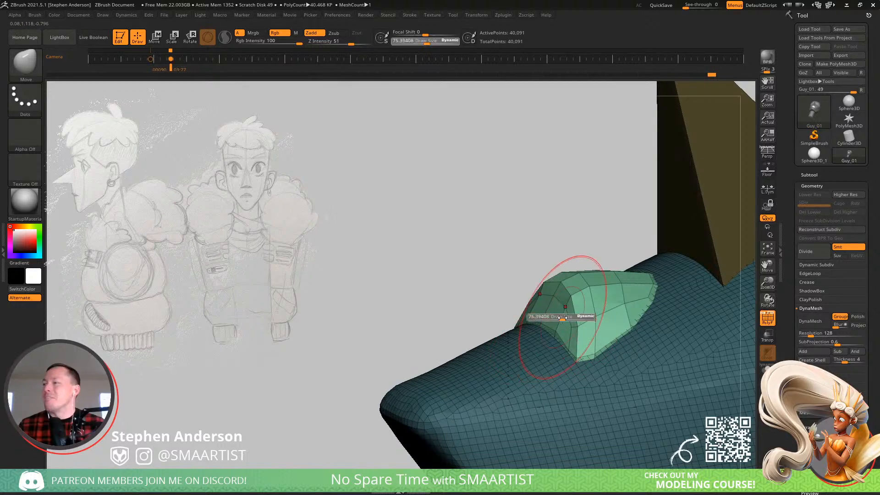
left_click_drag(559, 319, 556, 319)
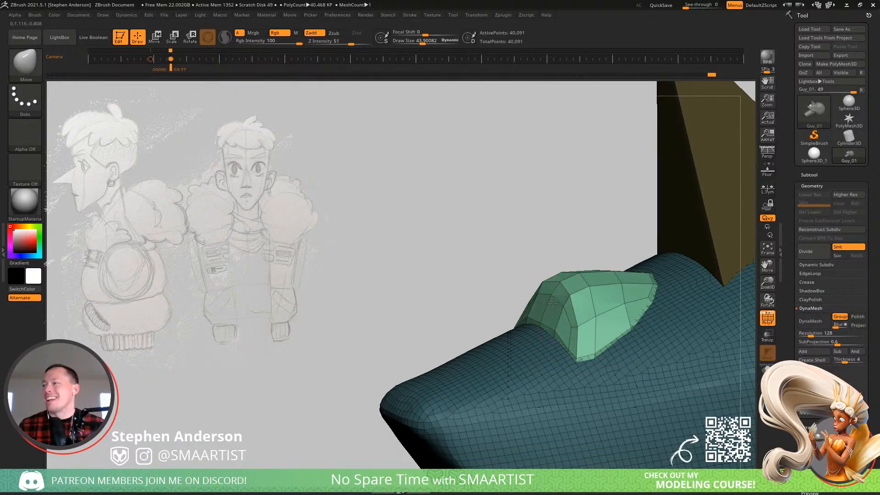
right_click_drag(553, 303, 564, 333)
key("s")
left_click_drag(564, 332, 561, 332)
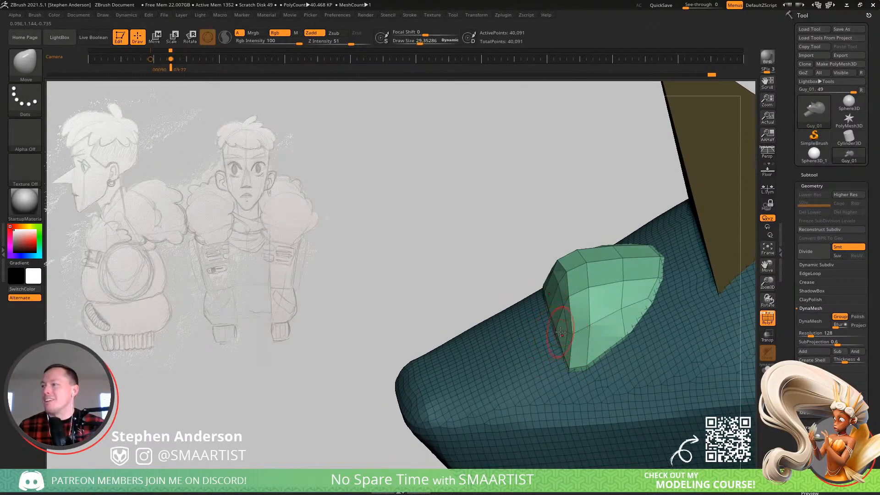
- Shape the outer corners of the mouth piece with the Move brush so they blend into the surrounding face
mouse_move(541, 334)
right_mouse_down()
mouse_move(587, 324)
mouse_move(497, 335)
mouse_move(493, 290)
mouse_move(466, 277)
right_mouse_up()
key("s")
left_click_drag(456, 267, 452, 267)
mouse_move(495, 251)
right_mouse_down()
mouse_move(496, 274)
mouse_move(492, 267)
right_mouse_up()
key("s")
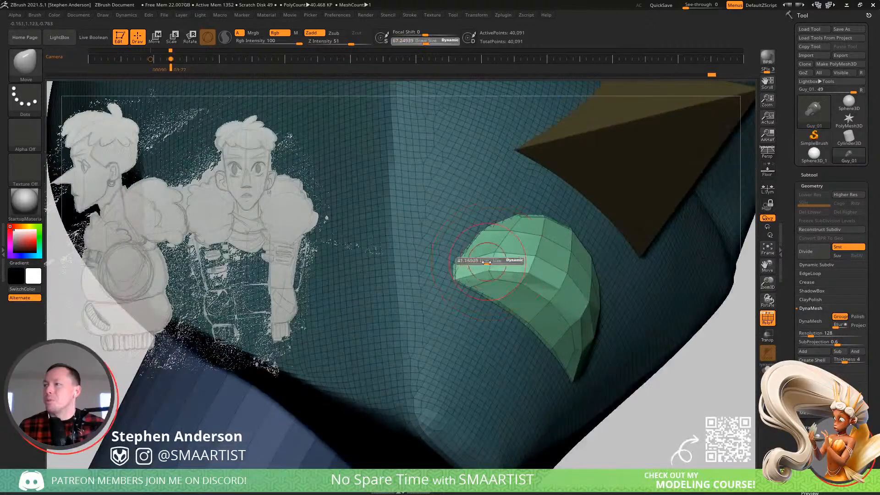
left_click_drag(491, 261, 486, 261)
right_click_drag(503, 266, 507, 286)
right_click_drag(521, 202, 375, 249)
- Turn off the wireframe display and clear the mask from the head
key("shift+f")
right_click_drag(562, 316, 568, 257, "ctrl")
right_click_drag(568, 257, 426, 265, "alt")
left_click_drag(635, 316, 648, 325, "ctrl")
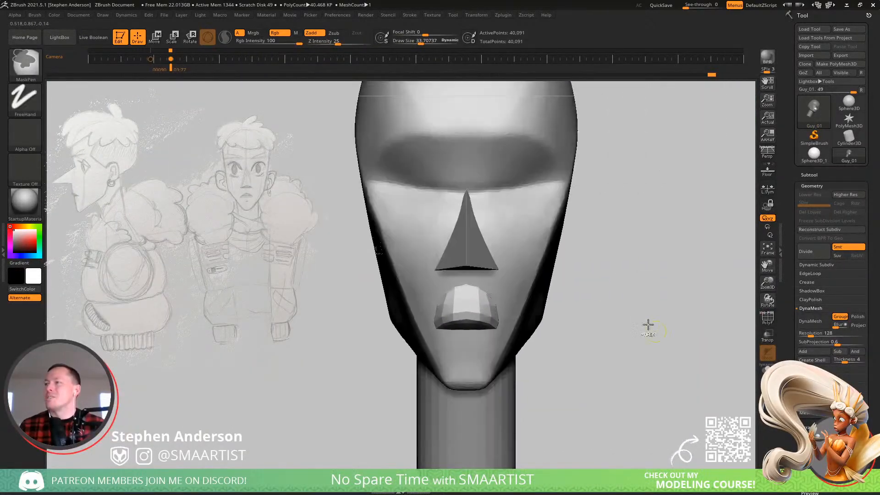
right_click_drag(648, 325, 642, 266, "ctrl")
right_click_drag(509, 294, 598, 302)
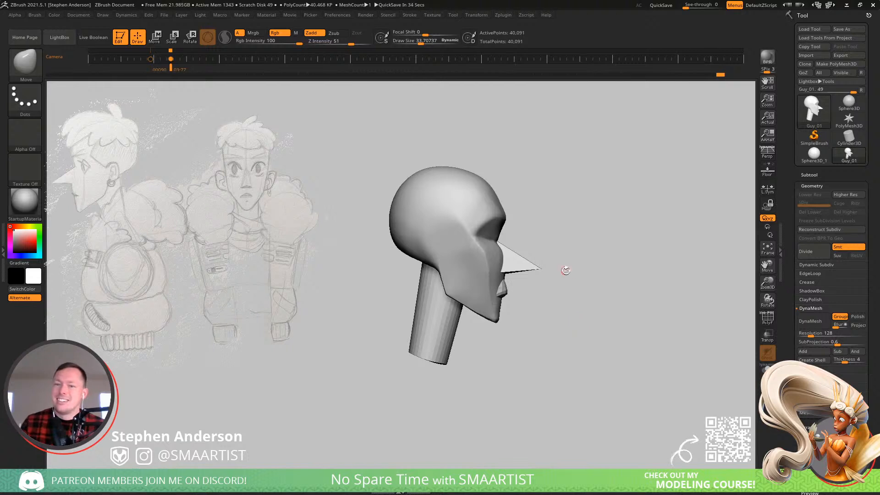
left_click_drag(587, 321, 562, 314)
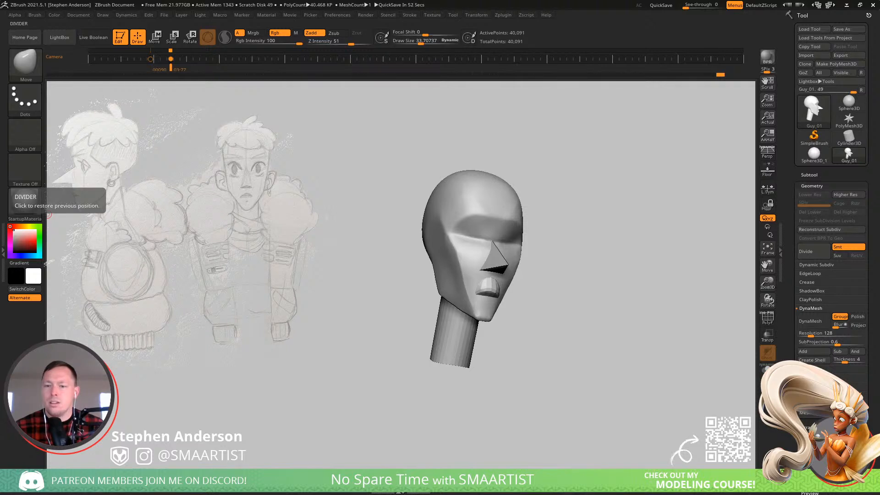
mouse_move(603, 265)
left_mouse_down()
mouse_move(568, 288)
mouse_move(663, 272)
left_mouse_up()
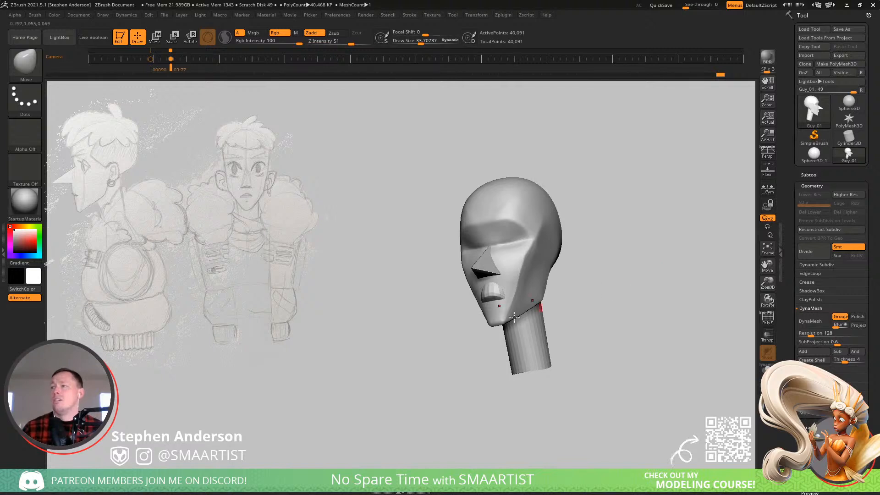
- Choose the PolySphere from the IMM Primitives brush with the neck's open end in view
mouse_move(541, 304)
right_mouse_down("ctrl")
mouse_move(535, 329)
mouse_move(612, 315)
mouse_move(524, 289)
mouse_move(523, 263)
right_mouse_up("ctrl")
right_click_drag(442, 219, 444, 246)
key("b")
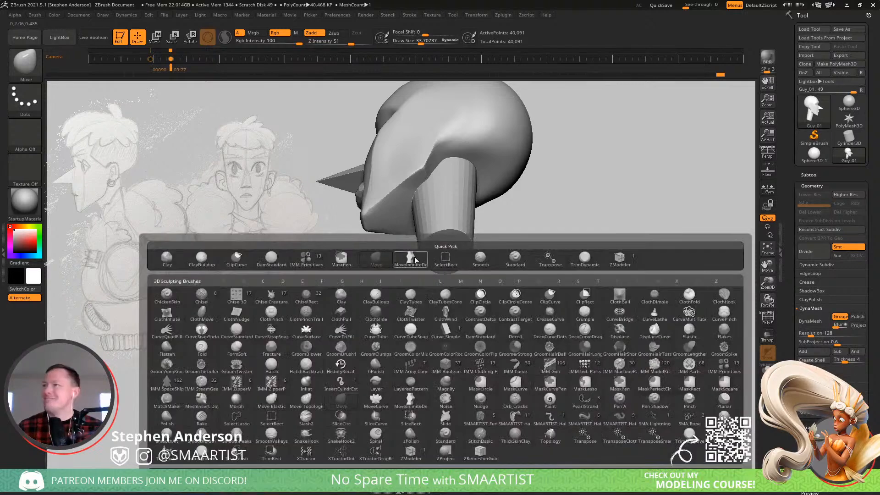
left_click(305, 259)
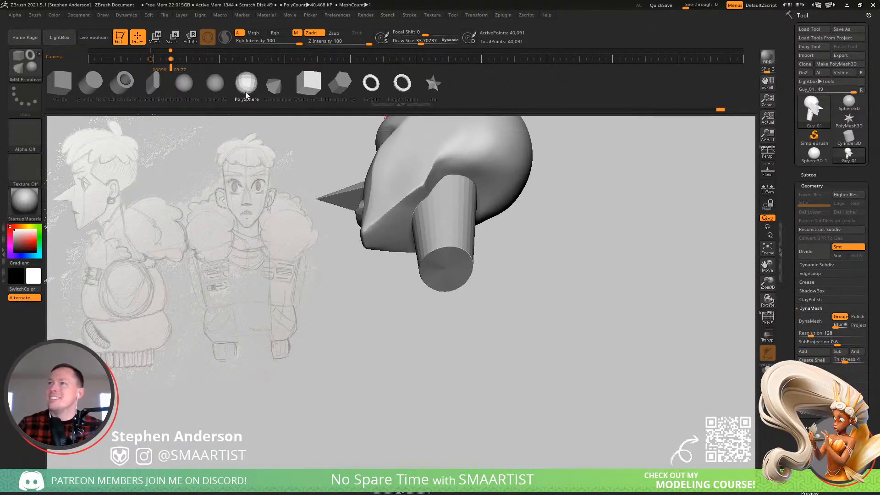
left_click_drag(445, 272, 452, 336)
right_click_drag(489, 295, 488, 228)
key("ctrl+z")
key("ctrl+z")
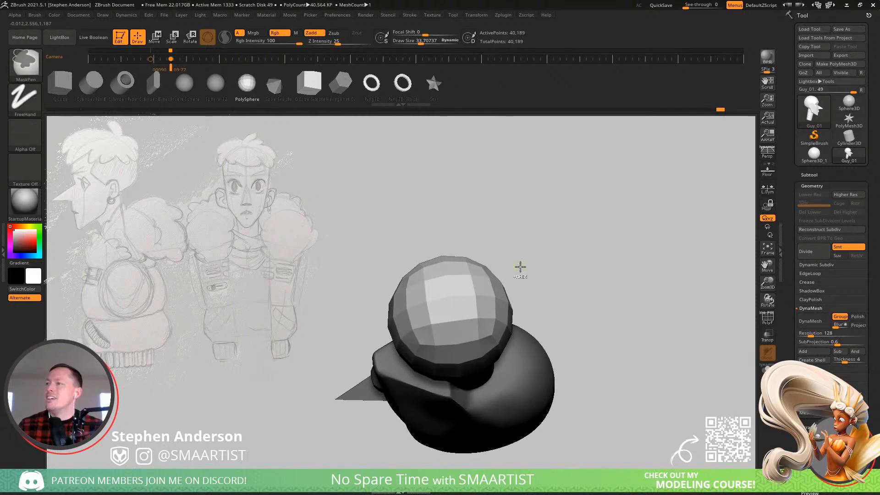
- Insert a PolySphere centered on the neck's bottom face and shift it slightly down and forward with the gizmo
right_click_drag(521, 268, 475, 335)
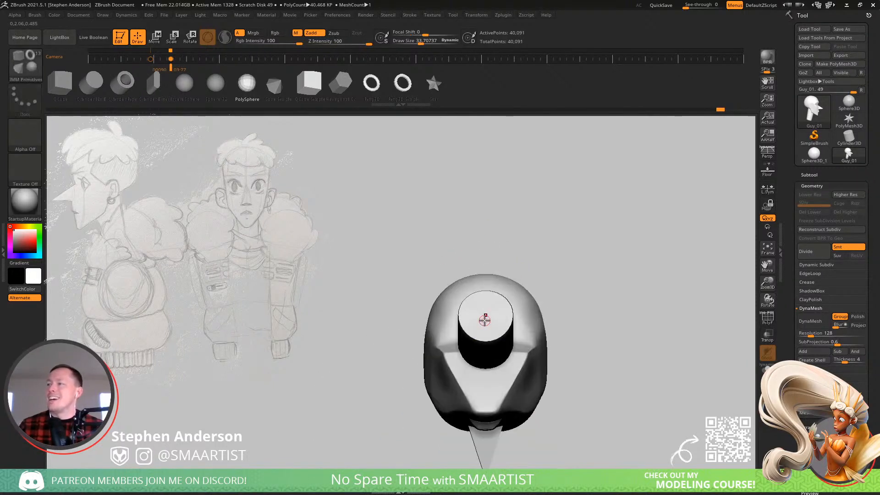
left_click_drag(485, 312, 486, 344)
right_click_drag(486, 344, 488, 313)
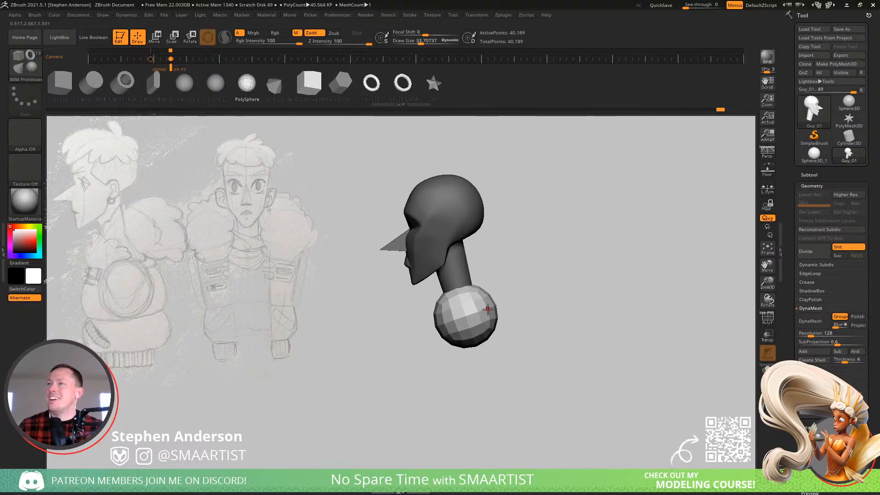
key("w")
left_click_drag(497, 282, 498, 288)
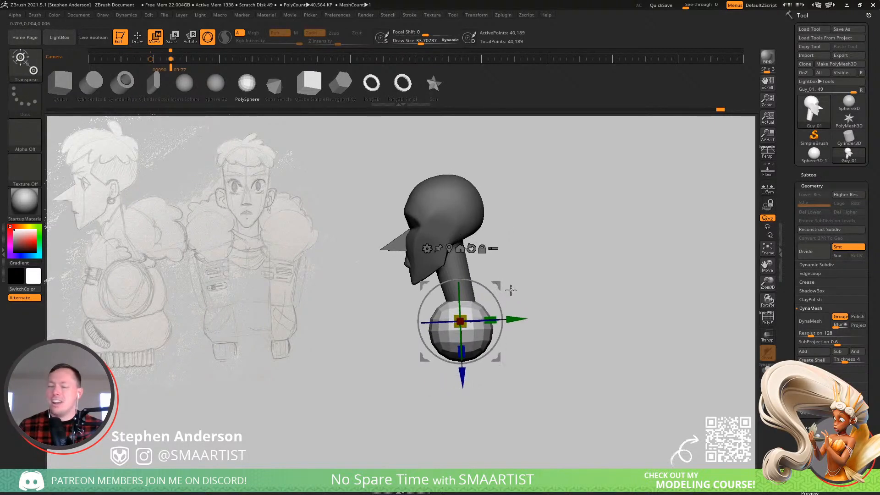
- Pull the sphere up around the neck's base and widen it into shoulders using the Move brush at draw size 1000
key("q")
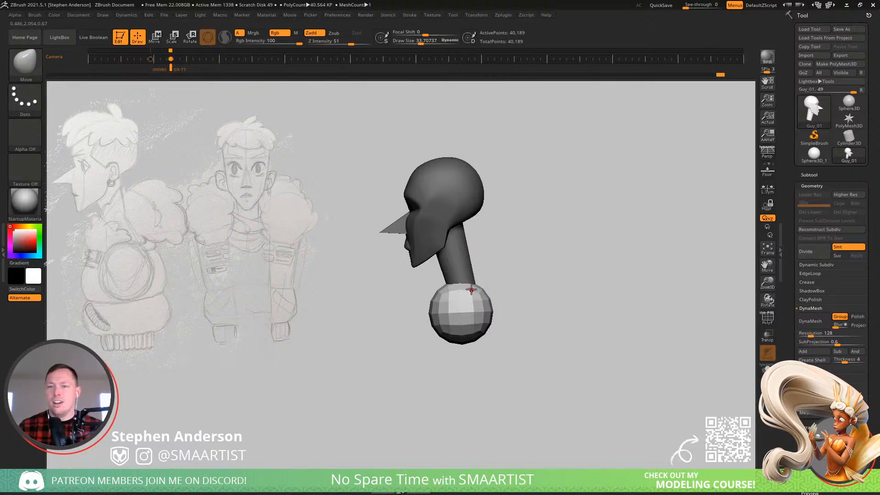
key("s")
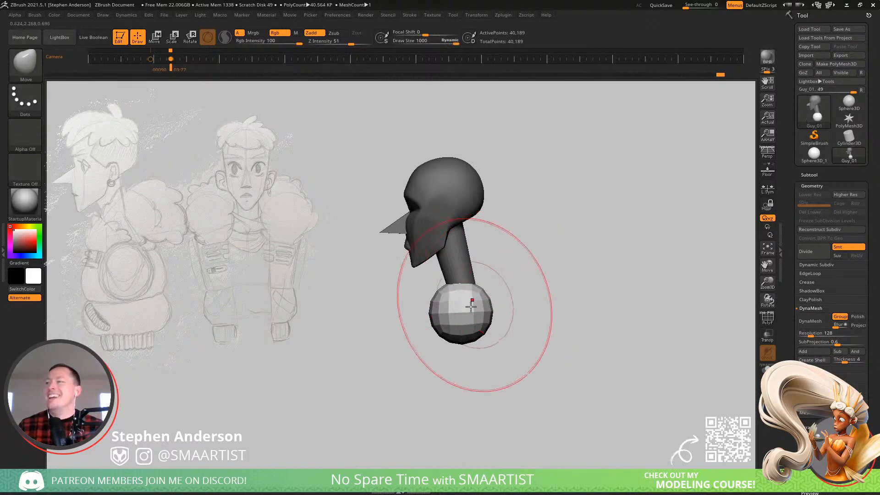
left_click_drag(488, 301, 486, 284)
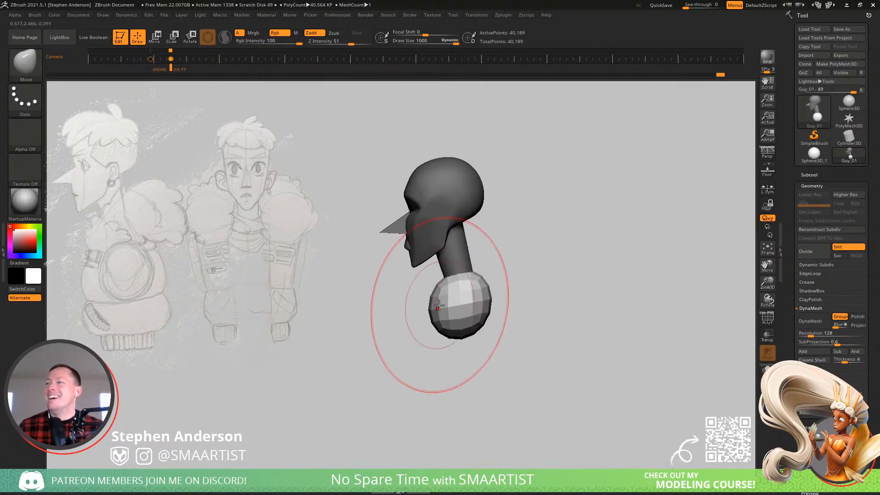
mouse_move(443, 316)
left_mouse_down()
mouse_move(484, 320)
mouse_move(501, 308)
mouse_move(462, 303)
mouse_move(511, 295)
left_mouse_up()
key("s")
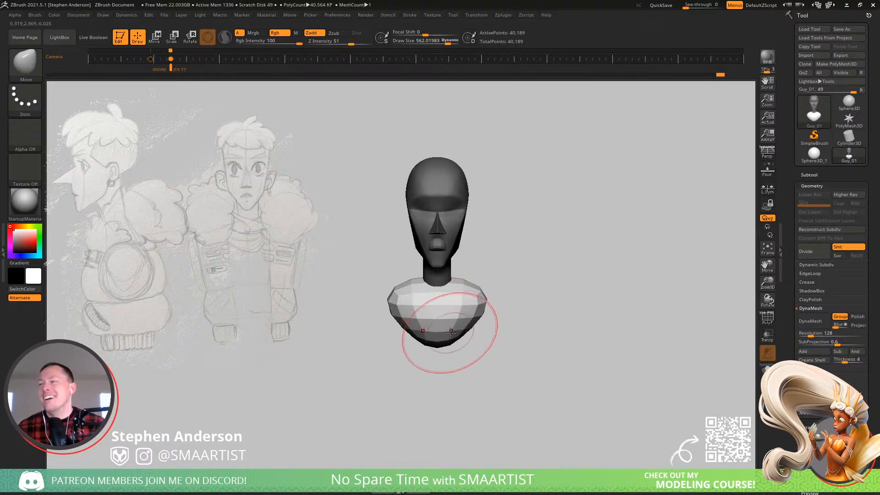
- Fill out the depth of the chest piece from below with the Move brush at a draw size of about 562
left_click_drag(437, 354, 444, 252)
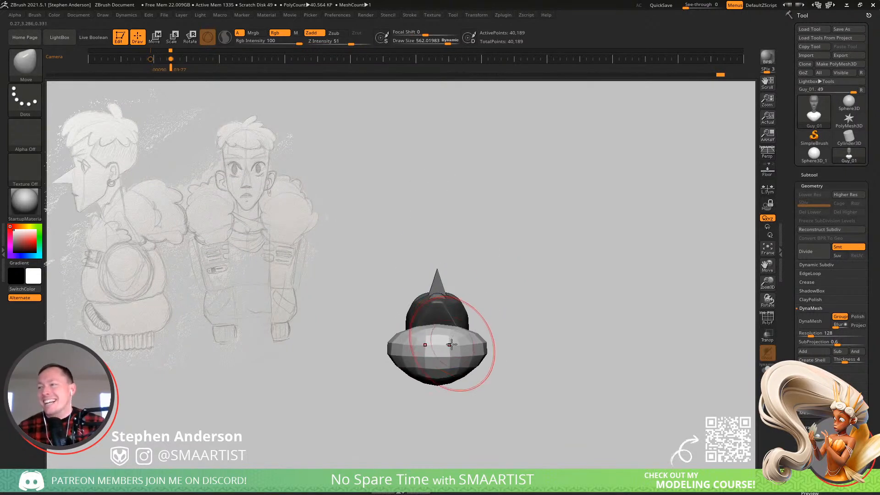
left_click_drag(453, 346, 499, 352)
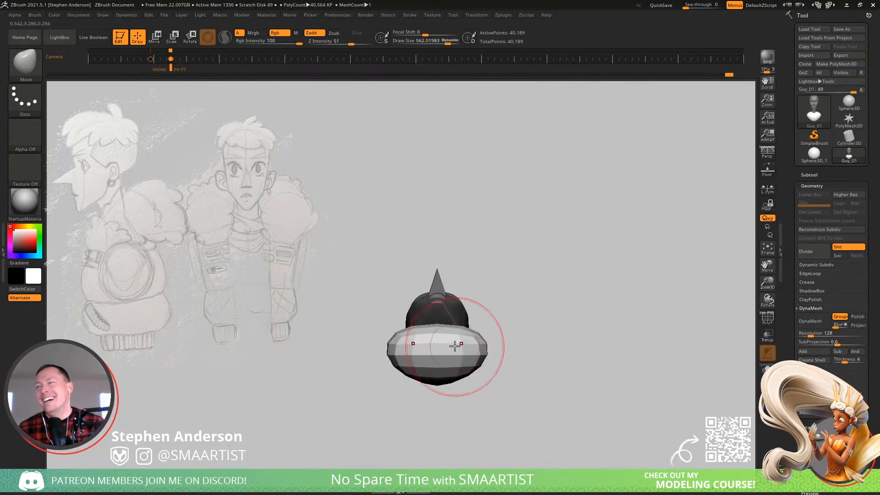
mouse_move(449, 339)
left_mouse_down()
mouse_move(466, 342)
mouse_move(464, 381)
left_mouse_up()
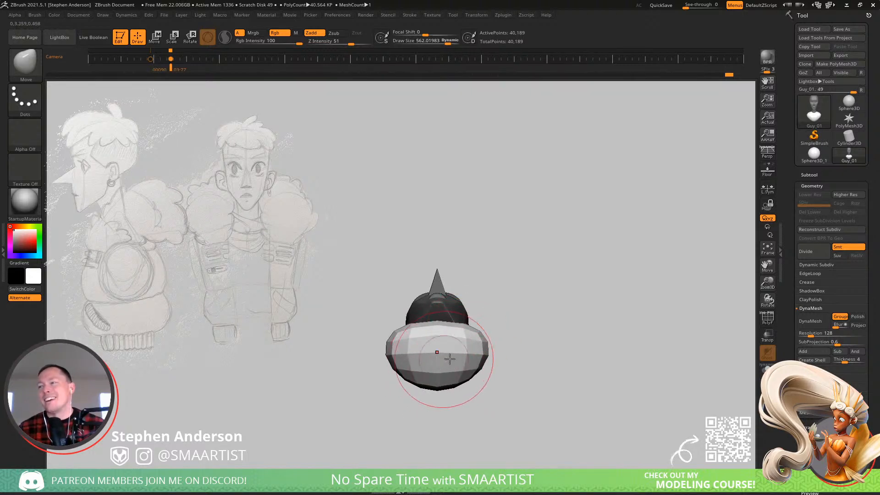
left_click_drag(484, 330, 450, 307)
- Refine the chest's front and back profile from the side with the Move brush at a draw size of about 710
key("s")
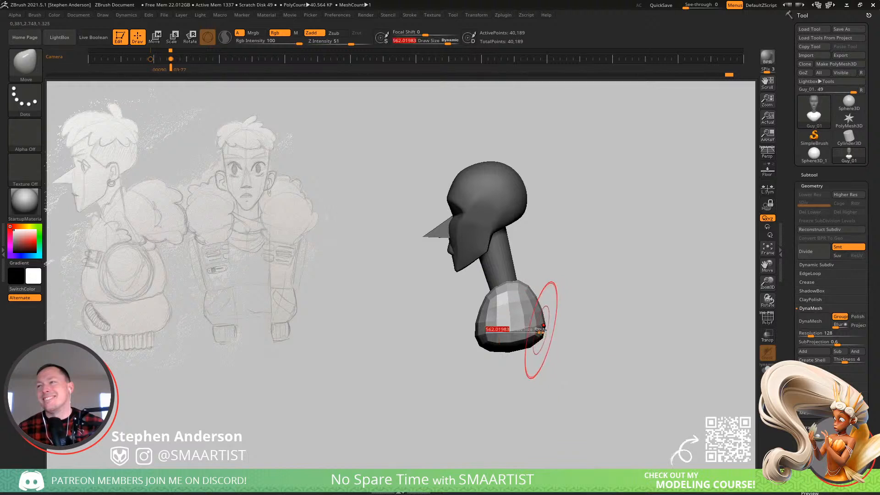
left_click_drag(542, 331, 534, 335)
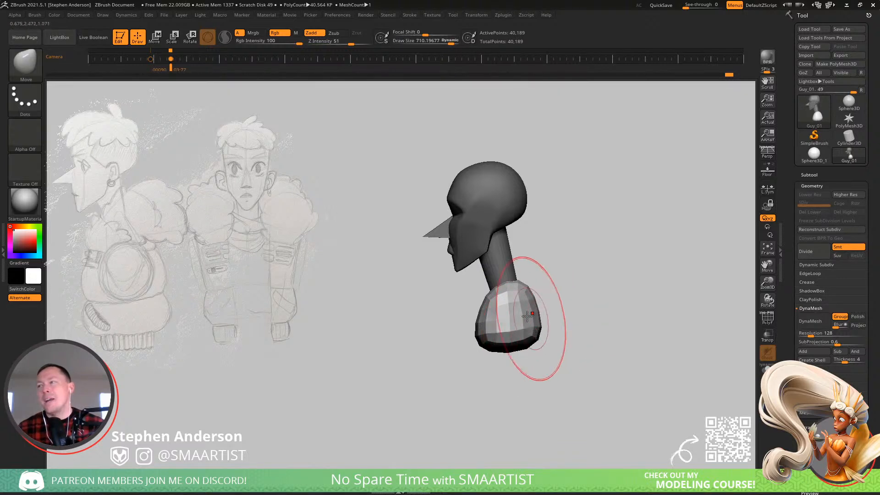
left_click_drag(478, 332, 485, 329)
left_click_drag(535, 303, 547, 311)
right_click_drag(547, 311, 560, 314)
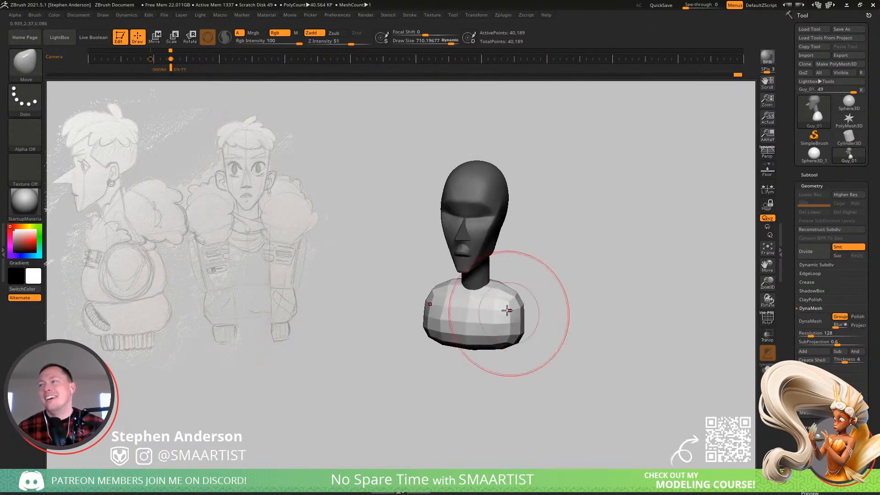
- Reduce the Move brush's draw size to about 392 and pull the top of the upper back up along the neck
right_click_drag(508, 315, 480, 289)
key("s")
left_click_drag(495, 300, 493, 300)
mouse_move(493, 300)
right_mouse_down()
mouse_move(505, 301)
mouse_move(509, 312)
mouse_move(500, 312)
mouse_move(525, 331)
right_mouse_up()
key("s")
left_click_drag(514, 292, 510, 292)
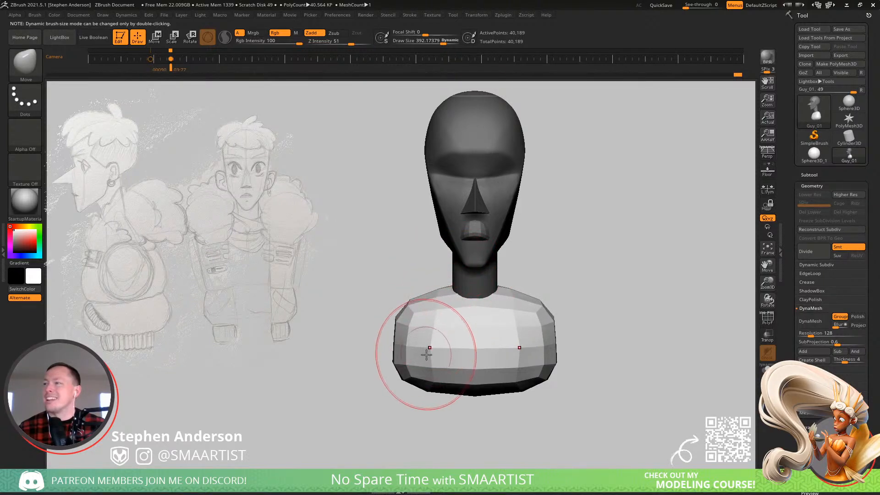
right_click_drag(390, 351, 432, 367)
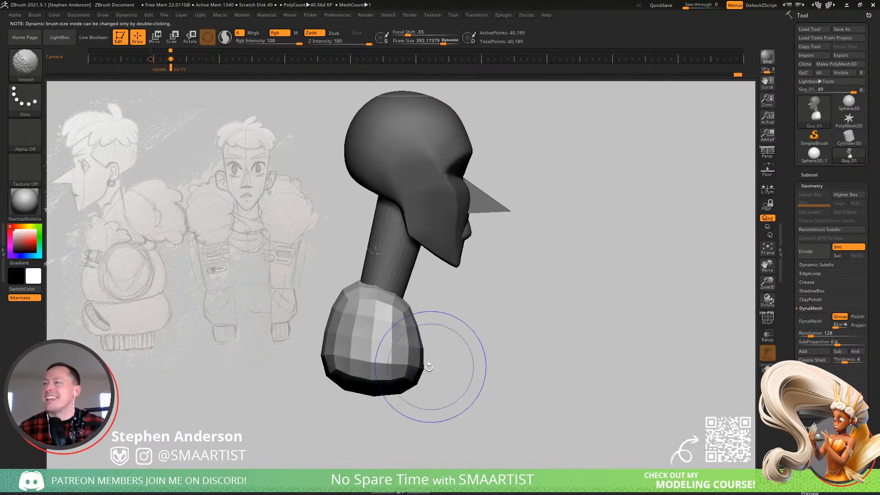
mouse_move(448, 307)
right_mouse_down()
mouse_move(441, 320)
mouse_move(425, 314)
right_mouse_up()
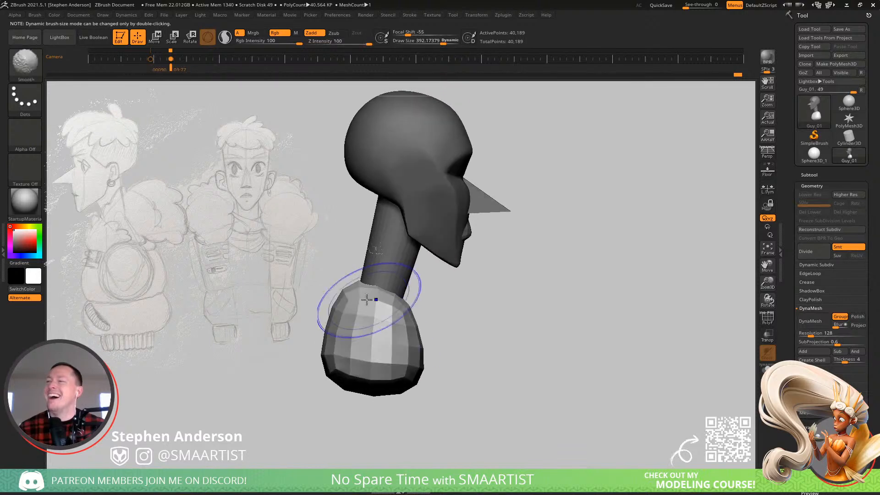
left_click_drag(351, 295, 353, 275)
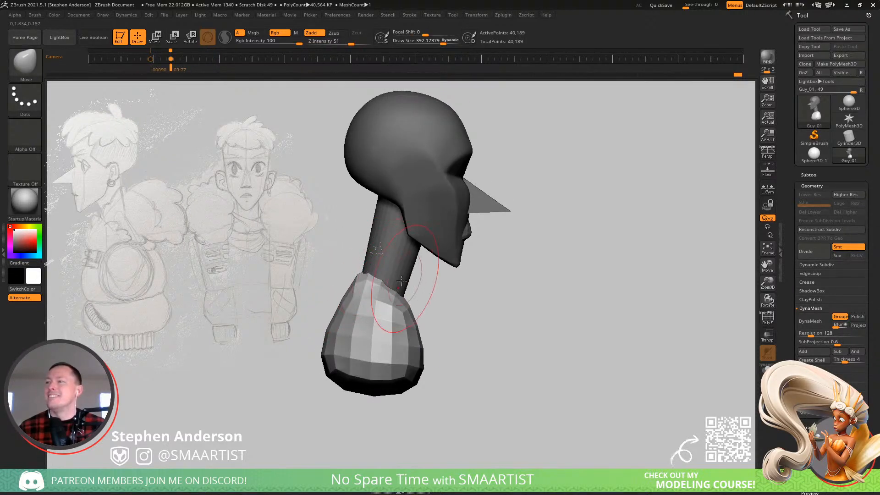
right_click_drag(402, 281, 471, 275)
- Duplicate the chest piece straight down below itself with the gizmo in side view
mouse_move(572, 282)
right_mouse_down("shift")
mouse_move(554, 272)
mouse_move(496, 271)
right_mouse_up("shift")
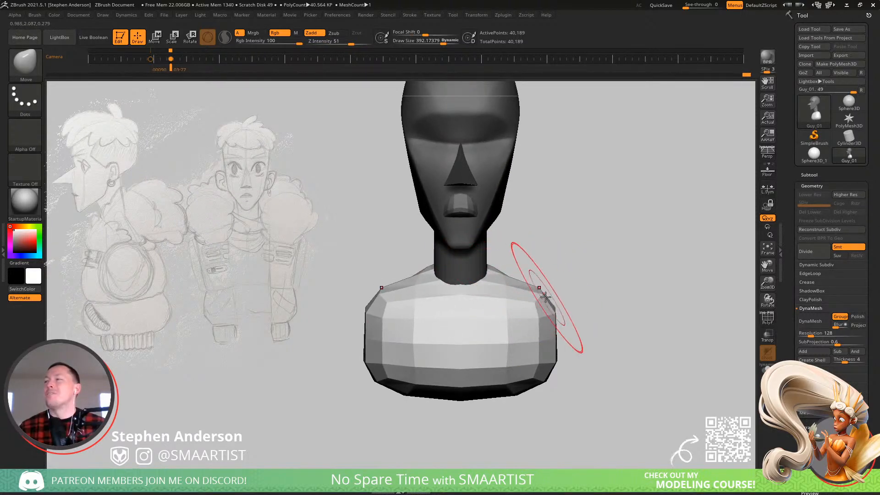
right_click_drag(521, 276, 556, 271, "ctrl")
key("w")
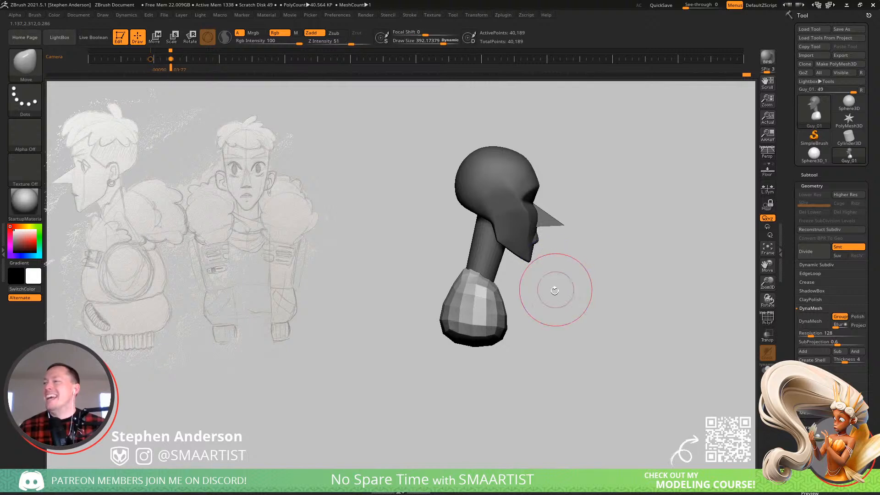
left_click_drag(519, 276, 518, 312, "ctrl")
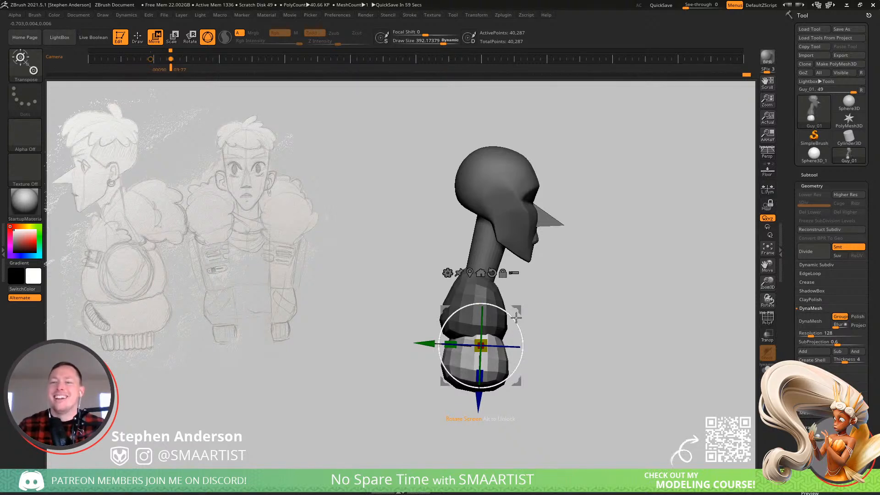
- Reset the gizmo's orientation and stretch the copied piece downward into a longer, narrower abdomen
left_click(492, 273)
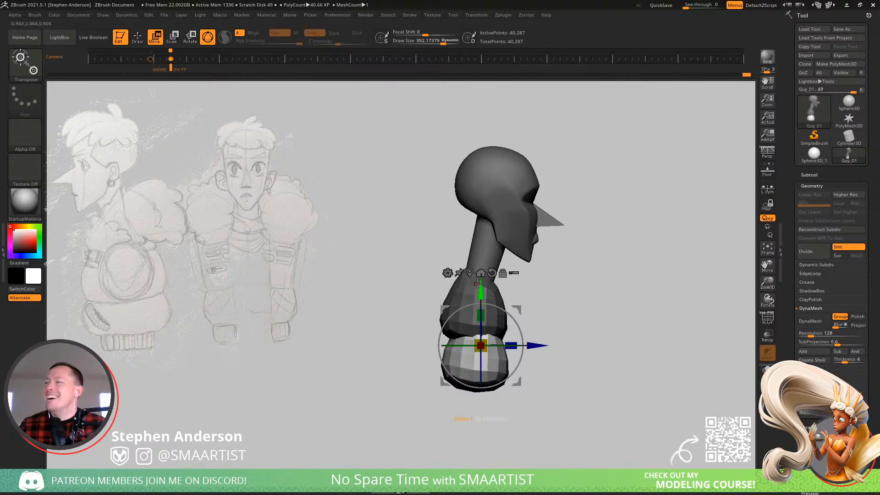
left_click_drag(485, 317, 483, 290)
left_click_drag(572, 271, 543, 282)
left_click_drag(454, 339, 464, 340)
- Shape the lower side of the abdomen piece with the Move brush at a draw size of about 710
key("q")
left_click_drag(570, 330, 547, 334)
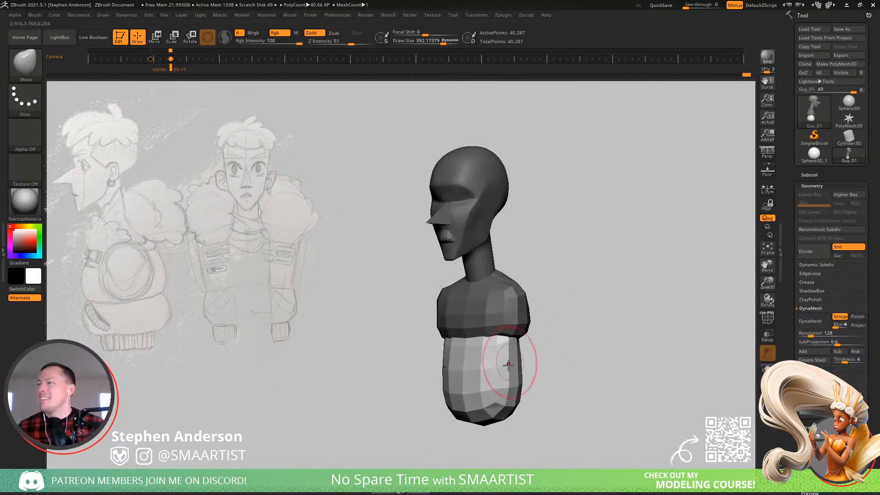
key("s")
left_click_drag(509, 368, 529, 393)
left_click_drag(510, 395, 518, 391)
- Push the abdomen's lower front and back rearward in side view so the piece tilts away from the chest
mouse_move(556, 389)
left_mouse_down()
mouse_move(525, 380)
mouse_move(541, 392)
left_mouse_up()
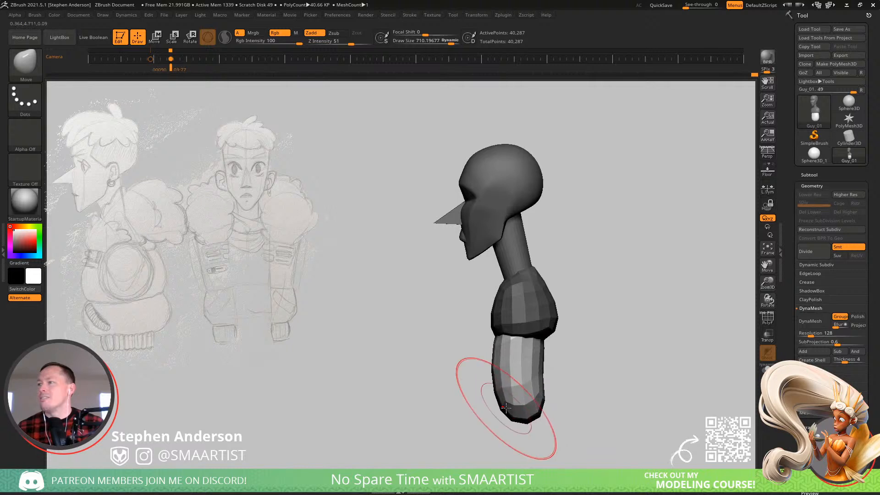
left_click_drag(498, 400, 505, 398)
left_click_drag(546, 379, 552, 378)
left_click_drag(536, 411, 540, 417)
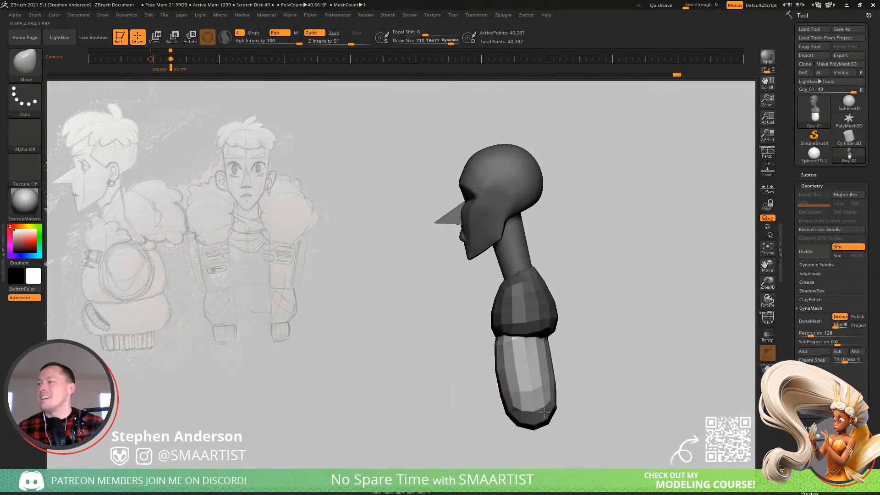
- Clear the mask, isolate the abdomen piece, assign it its own polygroup, and show the whole model again
right_click_drag(545, 413, 633, 405, "ctrl")
right_click_drag(655, 292, 582, 343, "alt")
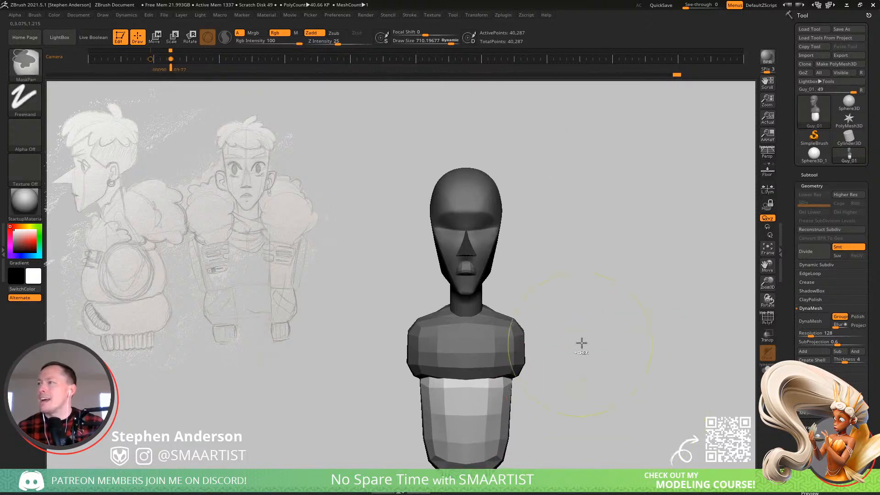
left_click_drag(582, 343, 589, 350, "ctrl")
right_click_drag(460, 238, 498, 236)
mouse_move(421, 352)
right_mouse_down("ctrl")
mouse_move(413, 409)
mouse_move(530, 180)
right_mouse_up("ctrl")
key("shift+f")
left_click_drag(517, 439, 408, 322, "ctrl+shift")
key("ctrl+shift+a")
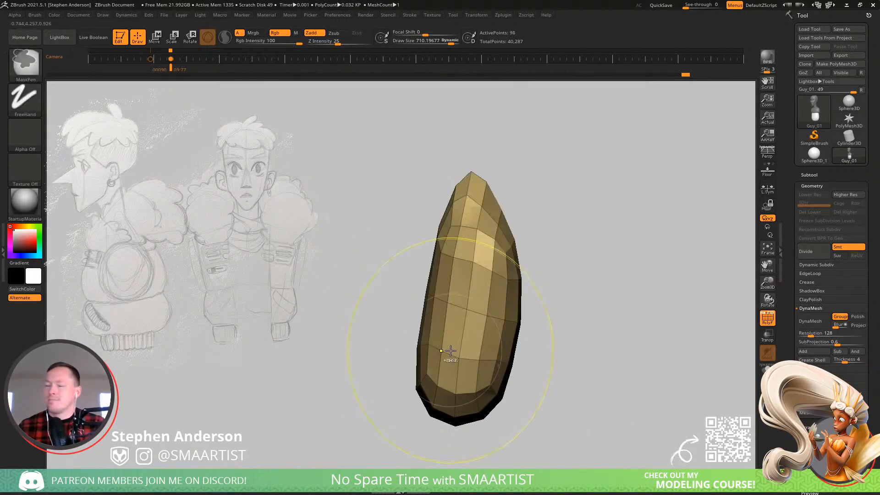
key("ctrl+w")
left_click(587, 334, "ctrl+shift")
- Mask everything except the abdomen and return to the Move brush with a draw size of about 422
key("w")
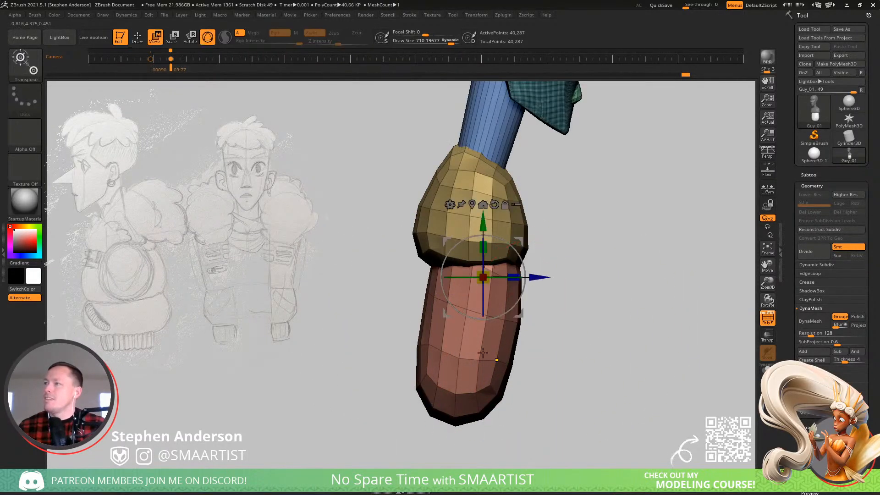
left_click(477, 360, "ctrl")
key("b")
key("m")
key("v")
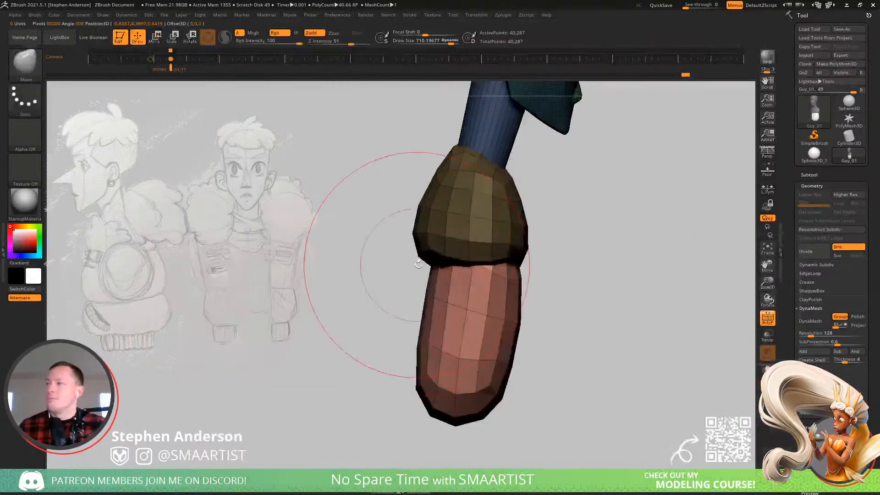
mouse_move(408, 244)
left_mouse_down()
mouse_move(415, 202)
mouse_move(401, 243)
left_mouse_up()
key("s")
mouse_move(406, 241)
right_mouse_down()
mouse_move(464, 235)
mouse_move(437, 235)
mouse_move(454, 223)
mouse_move(513, 236)
mouse_move(431, 254)
right_mouse_up()
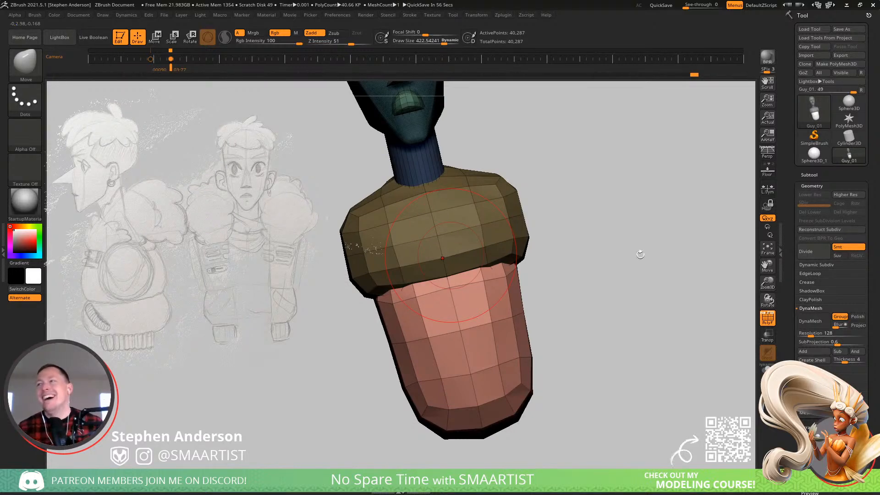
mouse_move(486, 228)
right_mouse_down()
mouse_move(408, 227)
mouse_move(469, 227)
mouse_move(631, 183)
mouse_move(485, 270)
mouse_move(460, 275)
right_mouse_up()
- Turn off the wireframe display and clear the mask from the head and chest
right_click_drag(554, 255, 507, 289, "ctrl")
key("shift+f")
right_click_drag(540, 319, 594, 320)
mouse_move(541, 293)
right_mouse_down("ctrl")
mouse_move(584, 346)
mouse_move(564, 348)
right_mouse_up("ctrl")
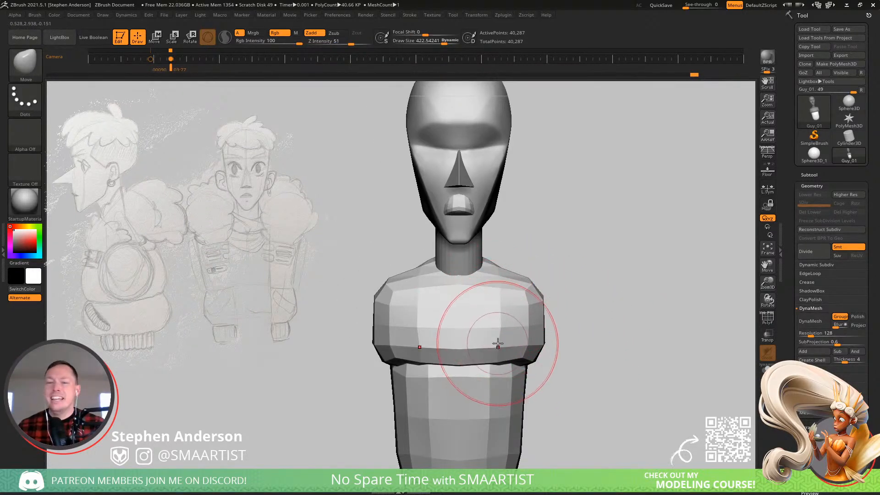
mouse_move(510, 324)
right_mouse_down("alt")
mouse_move(514, 362)
mouse_move(493, 350)
right_mouse_up("alt")
right_click_drag(464, 301, 497, 320, "ctrl")
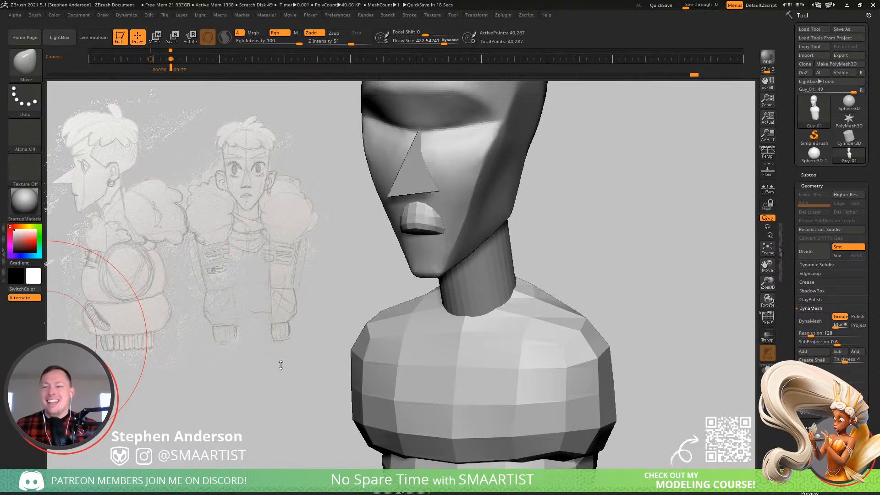
- Compare the blocked-out head and torso with the front sketch using the stored camera view, and check the side profile
left_click_drag(678, 244, 680, 242)
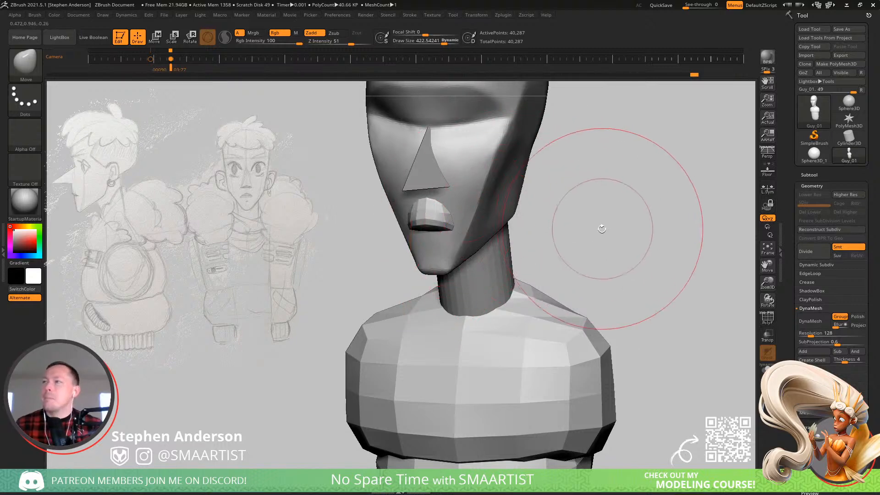
mouse_move(429, 209)
right_mouse_down()
mouse_move(416, 183)
mouse_move(419, 189)
right_mouse_up()
right_click_drag(587, 265, 520, 196, "ctrl")
mouse_move(562, 209)
right_mouse_down("alt")
mouse_move(601, 244)
mouse_move(605, 219)
right_mouse_up("alt")
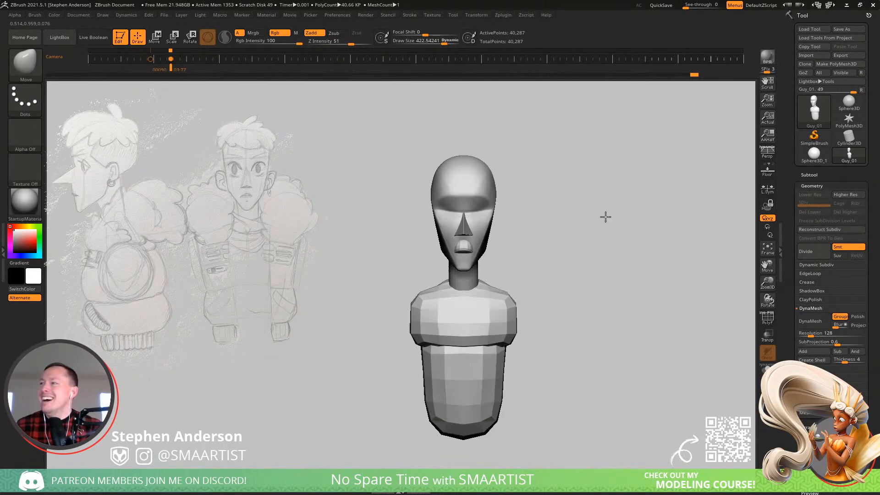
mouse_move(562, 255)
right_mouse_down()
mouse_move(573, 250)
mouse_move(537, 252)
right_mouse_up()
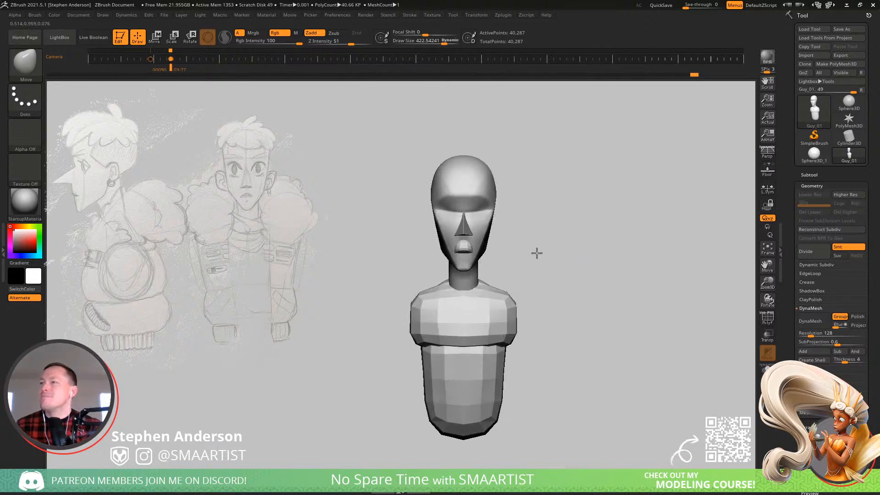
key("Left")
key("Right")
key("Left")
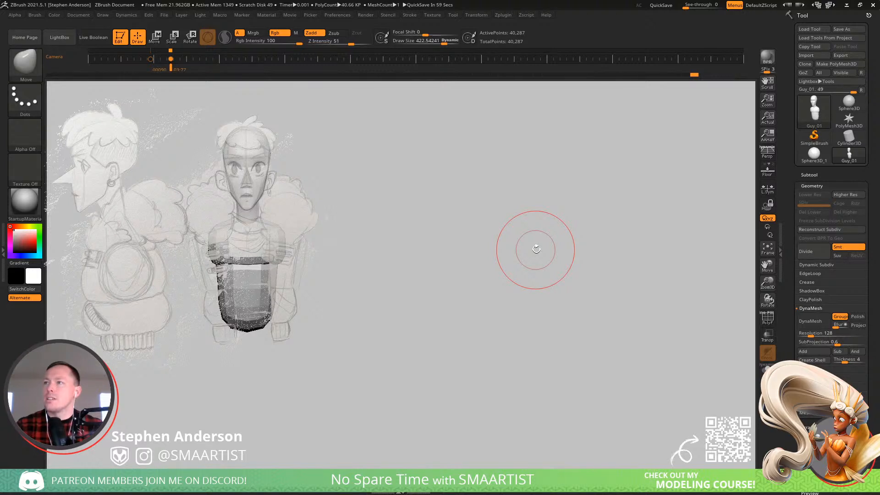
left_click_drag(403, 251, 611, 285, "alt")
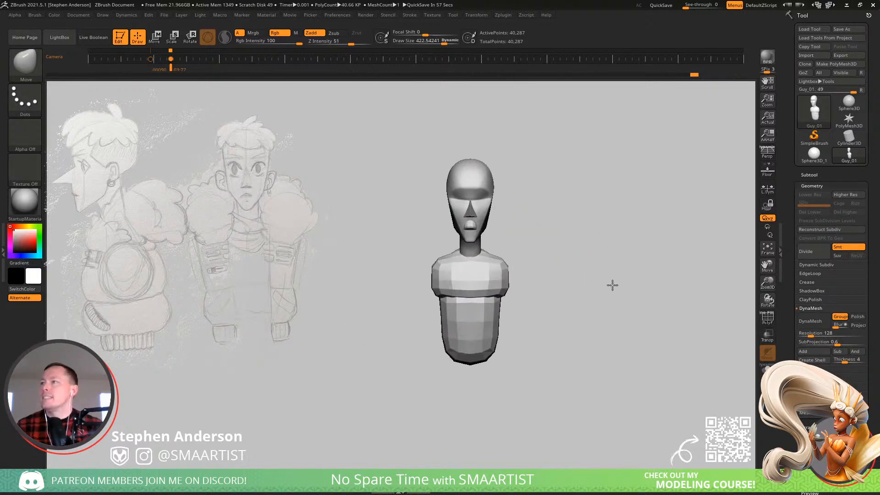
left_click_drag(568, 260, 524, 239)
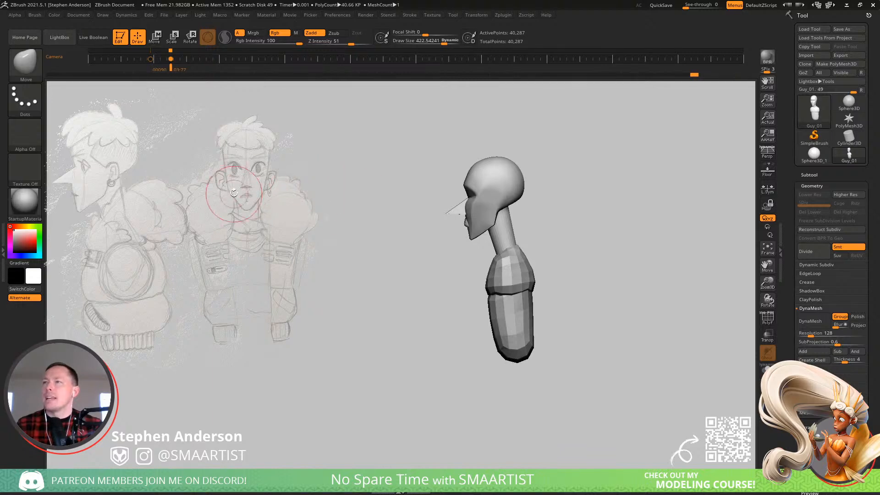
key("ctrl")
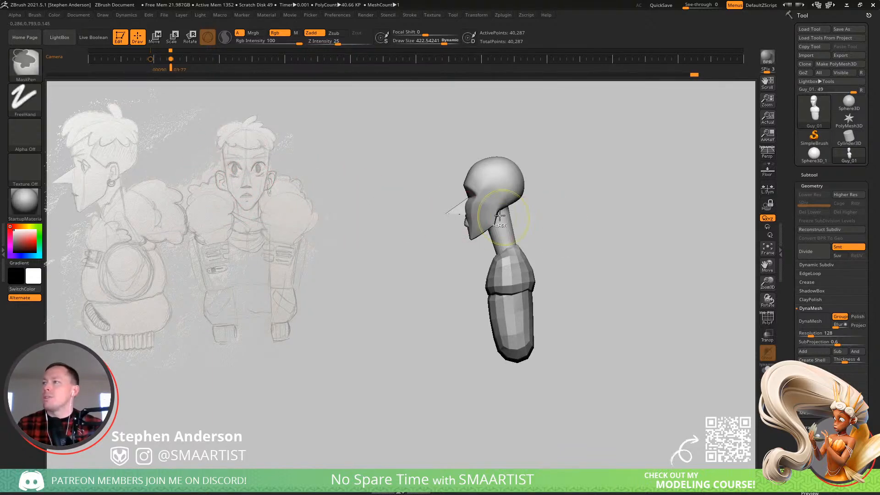
mouse_move(500, 216)
right_mouse_down("ctrl")
mouse_move(531, 309)
mouse_move(473, 234)
mouse_move(447, 226)
mouse_move(542, 260)
mouse_move(497, 243)
mouse_move(499, 222)
mouse_move(480, 229)
mouse_move(516, 220)
mouse_move(516, 228)
mouse_move(500, 161)
right_mouse_up("ctrl")
key("shift+f")
key("w")
left_click(448, 254, "ctrl")
left_click_drag(399, 130, 633, 218, "ctrl")
right_click_drag(528, 121, 512, 167, "ctrl")
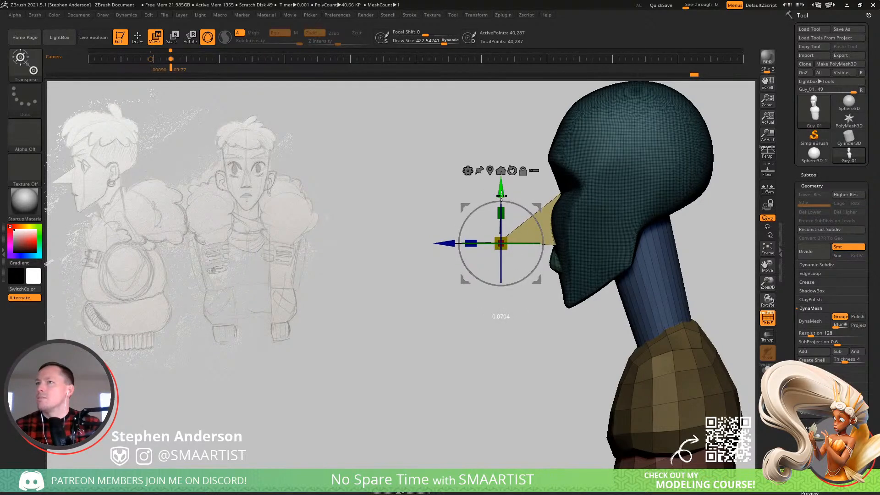
key("q")
right_click_drag(511, 265, 625, 257)
left_click_drag(640, 251, 642, 259, "ctrl")
right_click_drag(642, 260, 514, 257, "ctrl")
mouse_move(513, 257)
right_mouse_down()
mouse_move(567, 261)
mouse_move(496, 263)
mouse_move(511, 314)
mouse_move(451, 261)
mouse_move(425, 263)
mouse_move(448, 271)
mouse_move(477, 249)
mouse_move(454, 255)
mouse_move(456, 291)
right_mouse_up()
key("shift+f")
- Set the draw size to about 178, mask everything except the lips, and switch to the Move brush
key("s")
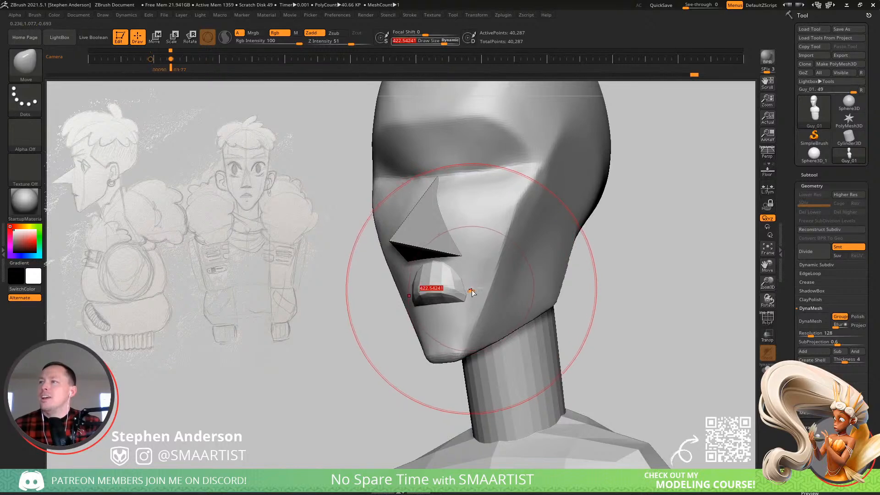
left_click_drag(456, 291, 461, 292)
mouse_move(439, 302)
right_mouse_down()
mouse_move(475, 293)
mouse_move(432, 299)
right_mouse_up()
key("w")
left_click(448, 294, "ctrl")
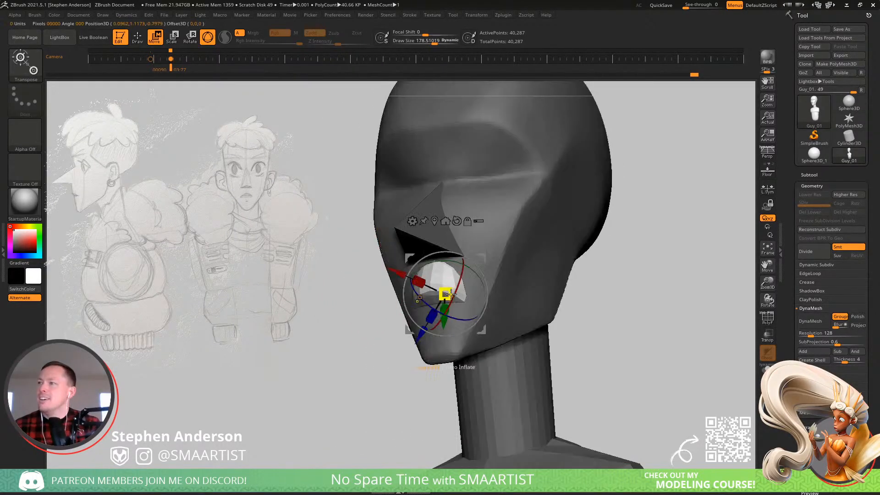
key("b")
key("m")
key("v")
right_click_drag(461, 307, 470, 301)
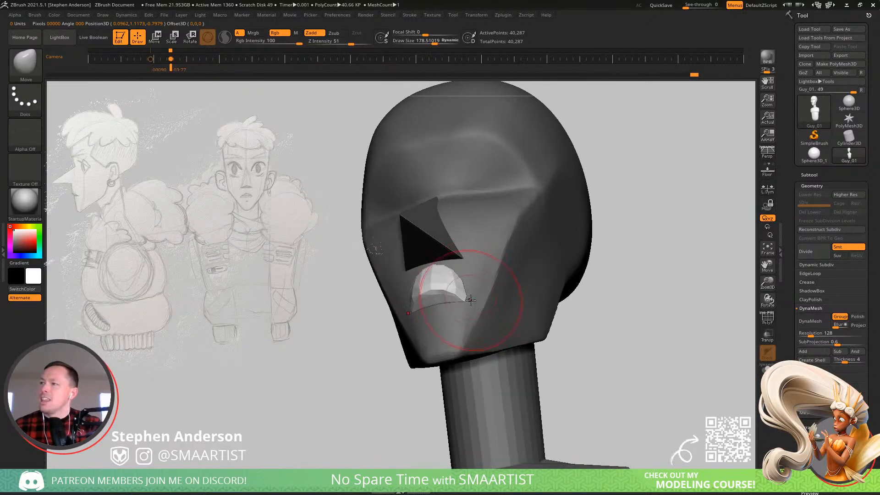
- Adjust the corners of the lips with the Move brush at draw sizes of about 99 and 60, and clear the mask
key("s")
mouse_move(471, 301)
left_mouse_down()
mouse_move(461, 301)
mouse_move(475, 299)
mouse_move(471, 289)
left_mouse_up()
key("s")
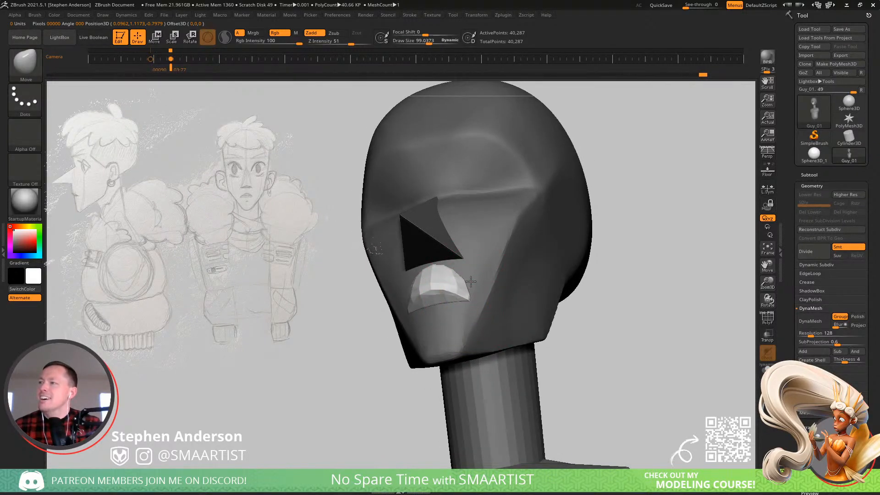
mouse_move(467, 278)
right_mouse_down()
mouse_move(461, 268)
mouse_move(468, 284)
right_mouse_up()
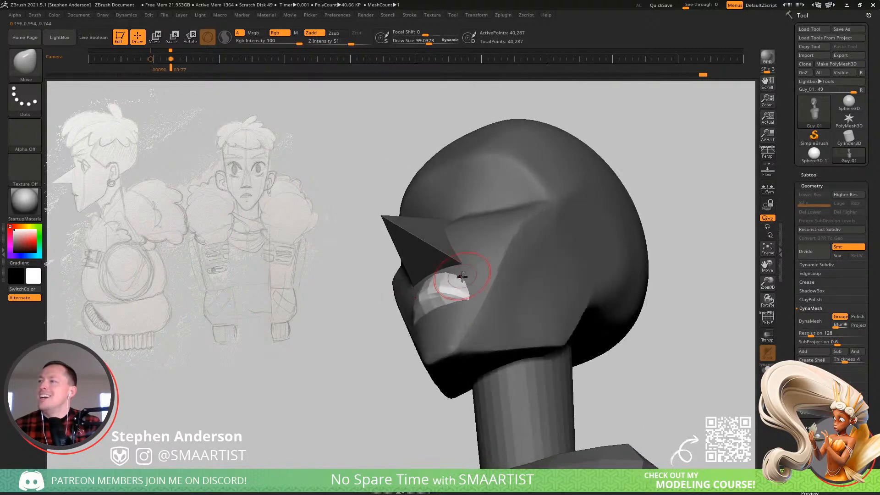
key("s")
left_click_drag(468, 285, 464, 285)
right_click_drag(459, 293, 482, 334)
left_click_drag(583, 243, 603, 286, "ctrl")
- Examine the reshaped mouth and the face proportions from the front, three-quarter and side views
right_click_drag(518, 337, 493, 298, "ctrl")
mouse_move(494, 298)
right_mouse_down("ctrl")
mouse_move(489, 264)
mouse_move(548, 226)
right_mouse_up("ctrl")
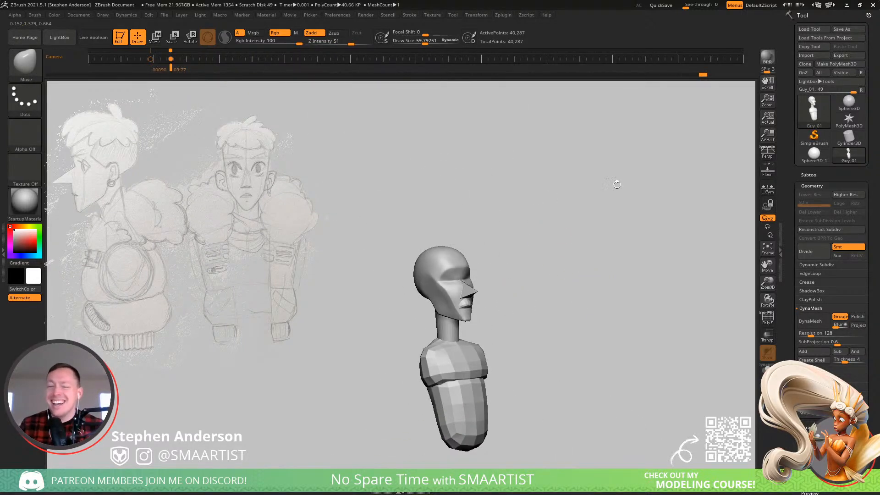
right_click_drag(606, 278, 579, 281)
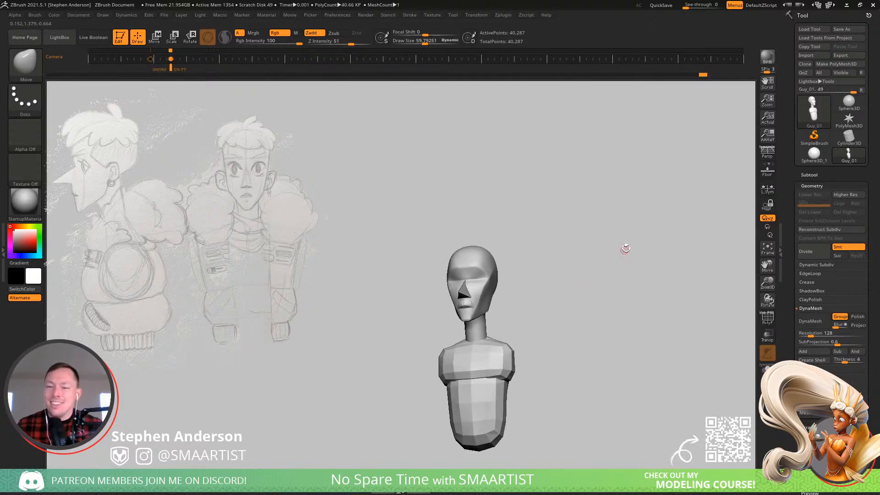
mouse_move(626, 246)
right_mouse_down()
mouse_move(609, 268)
mouse_move(590, 271)
mouse_move(575, 388)
right_mouse_up()
right_click_drag(482, 278, 491, 316, "ctrl")
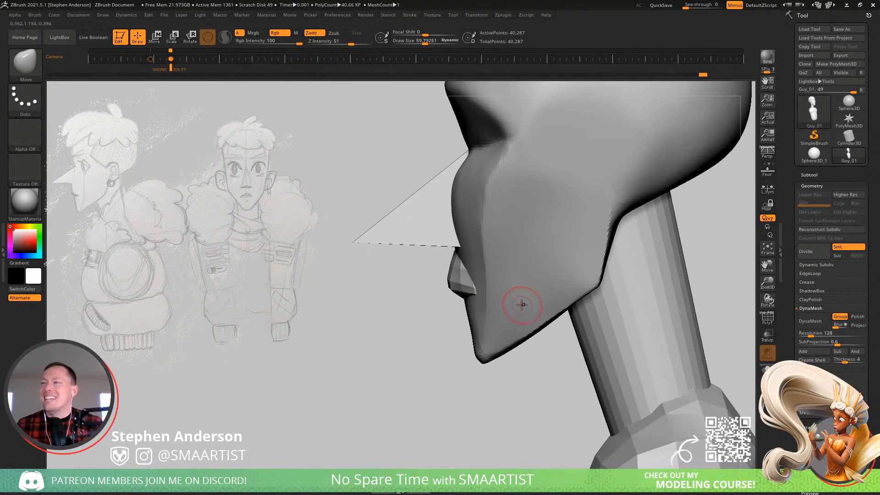
mouse_move(511, 315)
right_mouse_down("ctrl")
mouse_move(475, 253)
mouse_move(500, 273)
right_mouse_up("ctrl")
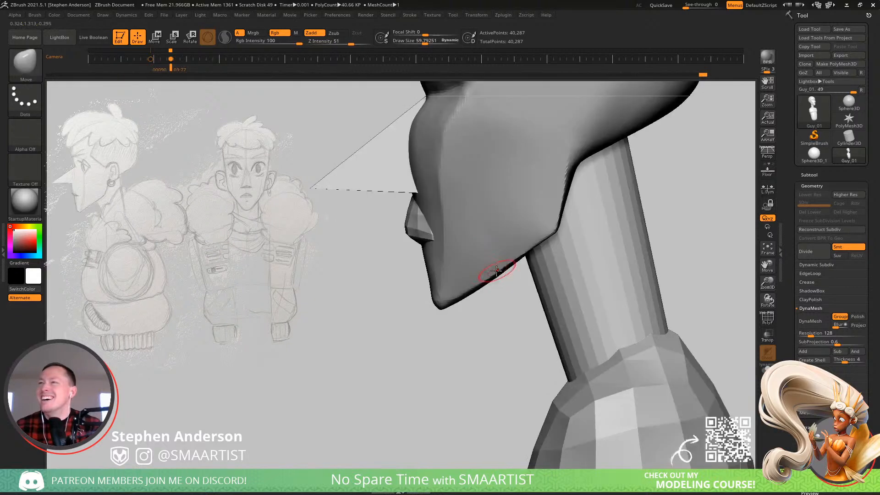
right_click_drag(468, 173, 498, 317, "alt")
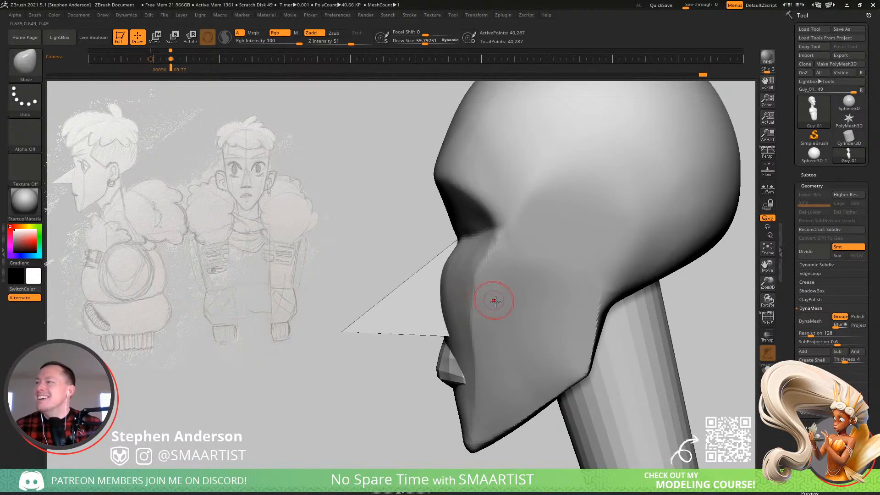
- Mask everything except the head and refine the face beside the nose using Move and Smooth, reducing the draw size to about 63
key("w")
key("q")
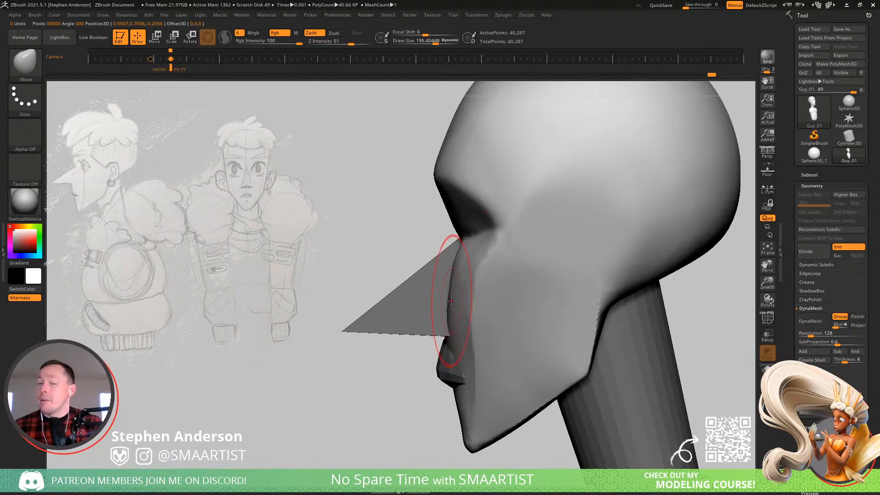
right_click_drag(461, 286, 479, 282)
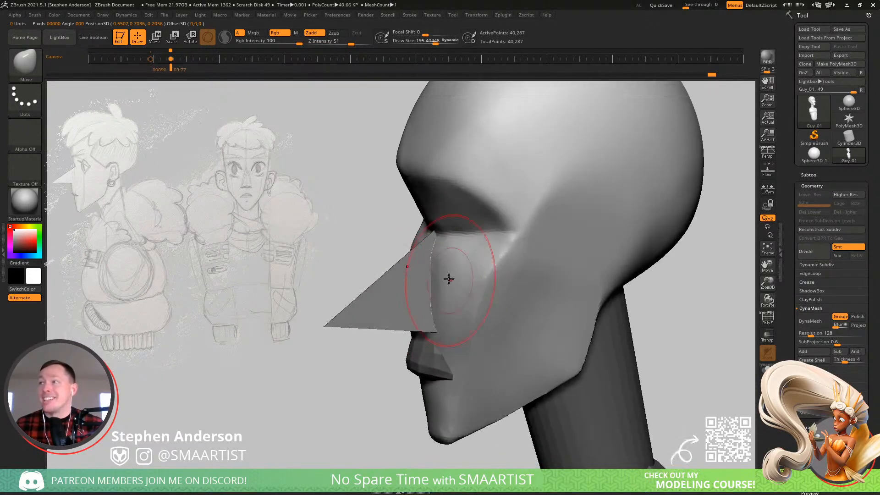
key("s")
left_click_drag(441, 270, 437, 272)
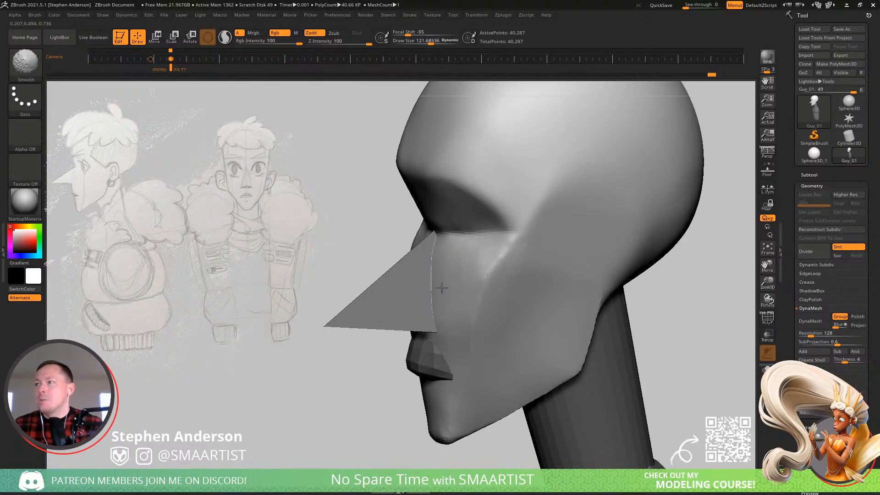
mouse_move(463, 271)
right_mouse_down()
mouse_move(474, 260)
mouse_move(459, 261)
right_mouse_up()
key("s")
left_click_drag(437, 220, 437, 223)
key("shift")
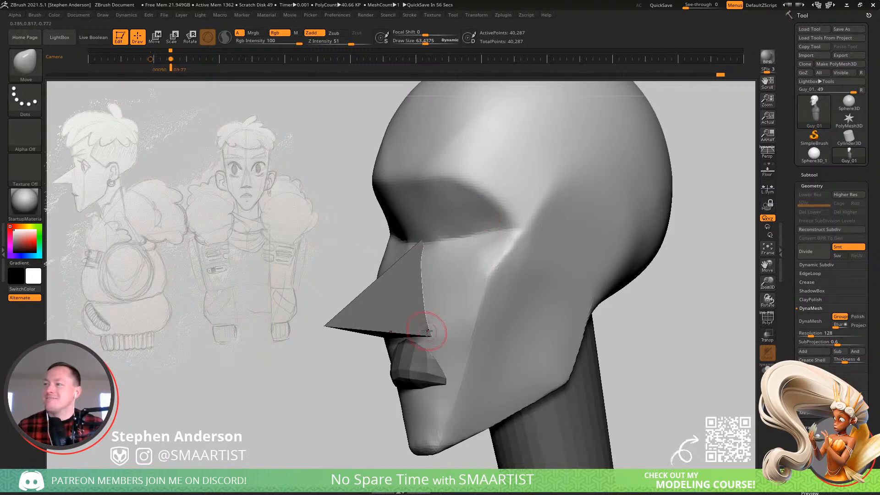
- Smooth the chin and flatten it with the TrimDynamic brush, clearing the mask once it is shaped
right_click_drag(428, 330, 435, 339)
left_click_drag(419, 430, 420, 420, "shift")
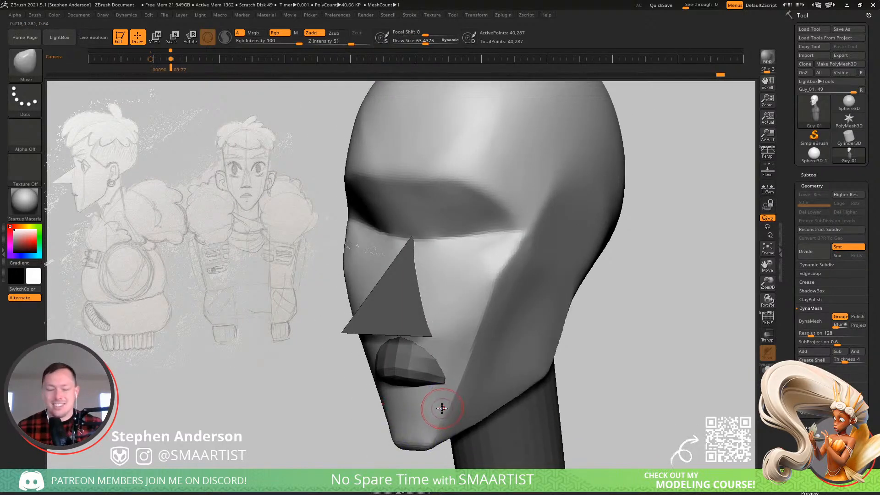
key("b")
key("t")
key("d")
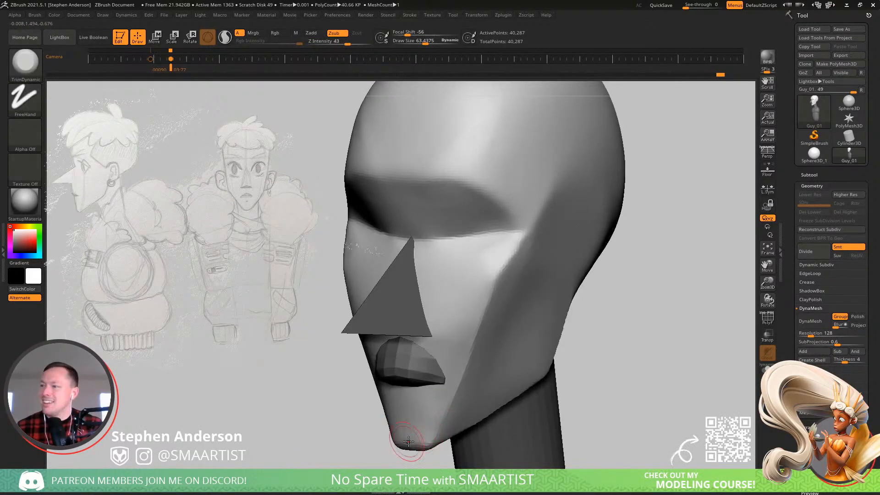
left_click_drag(420, 440, 429, 401)
mouse_move(425, 418)
right_mouse_down()
mouse_move(448, 389)
mouse_move(582, 342)
mouse_move(531, 239)
right_mouse_up()
left_click_drag(559, 225, 575, 293, "ctrl")
- Choose the IMM Primitives brush with the PolySphere as the shape to insert
mouse_move(591, 303)
right_mouse_down()
mouse_move(610, 305)
mouse_move(558, 314)
right_mouse_up()
right_click_drag(558, 314, 561, 325, "ctrl")
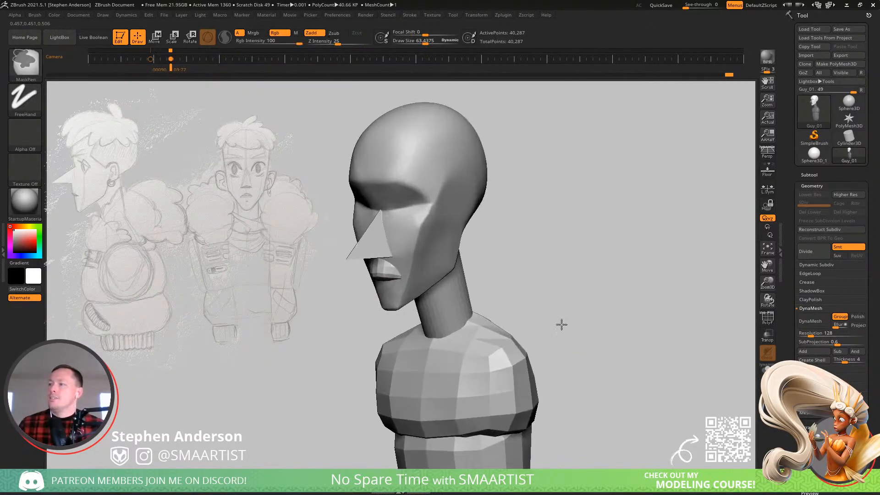
key("b")
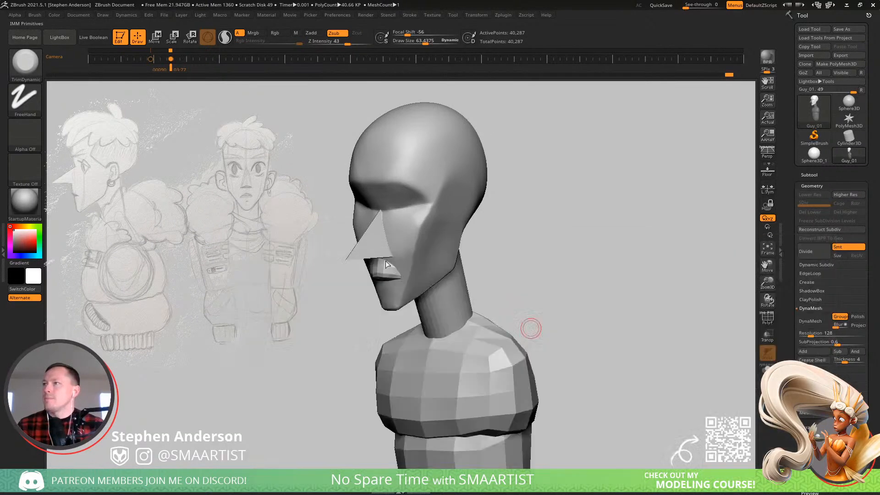
left_click(248, 85)
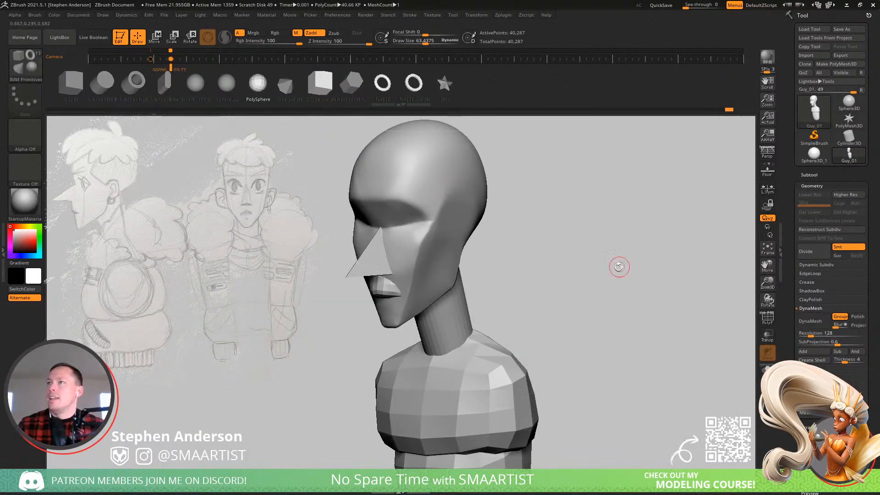
right_click_drag(578, 244, 557, 279)
mouse_move(441, 362)
left_mouse_down()
mouse_move(476, 395)
mouse_move(532, 393)
left_mouse_up()
key("ctrl+z")
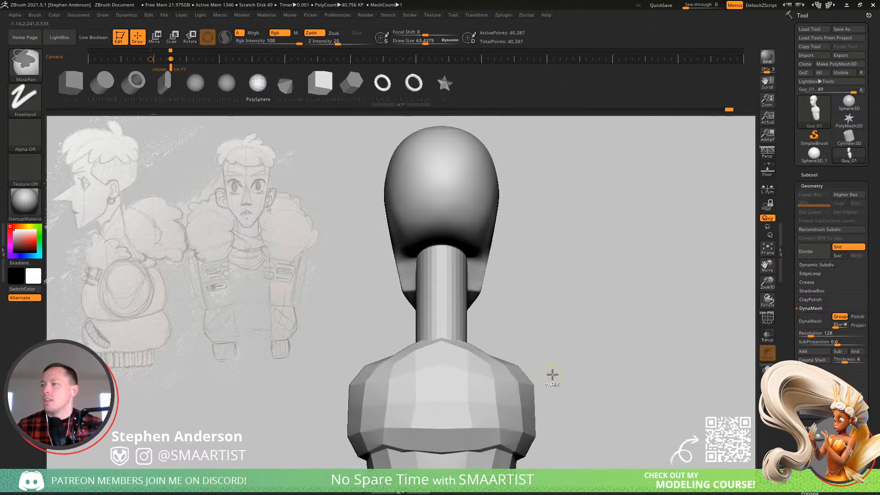
key("w")
left_click(408, 188, "alt")
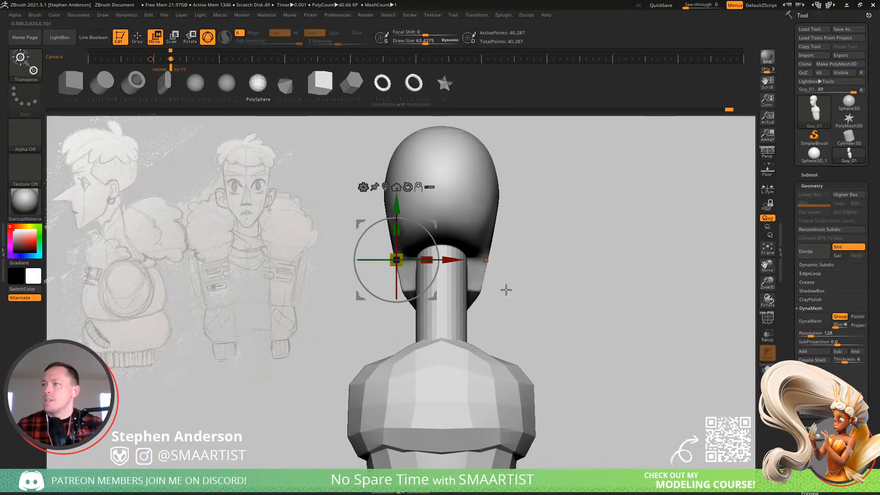
key("q")
- Insert a large PolySphere on the upper back behind the neck and split it into its own subtool
left_click_drag(445, 351, 475, 423)
right_click_drag(539, 350, 554, 261)
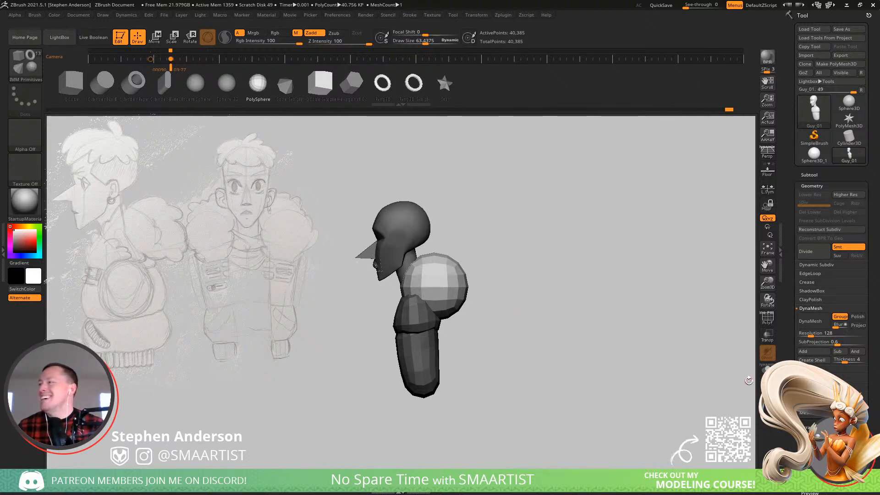
right_click_drag(442, 286, 571, 257, "ctrl")
left_click(810, 174)
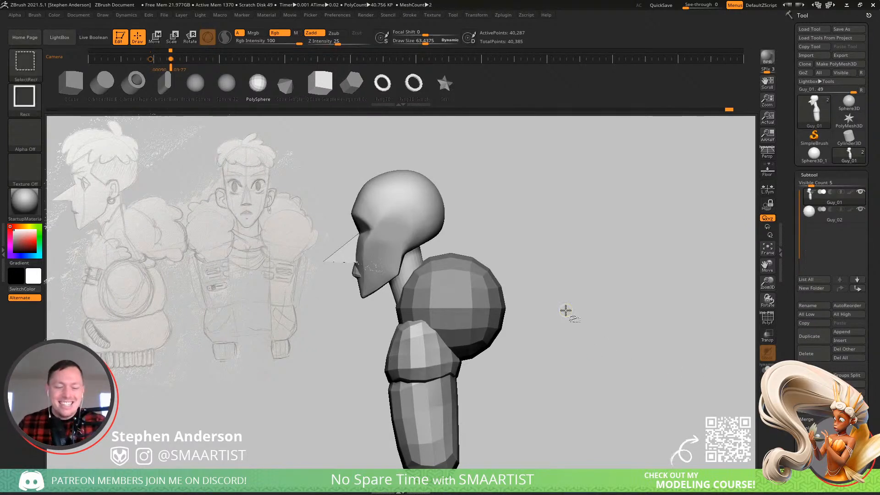
- Duplicate the Guy_01 subtool and hide the original
key("ctrl+shift+d")
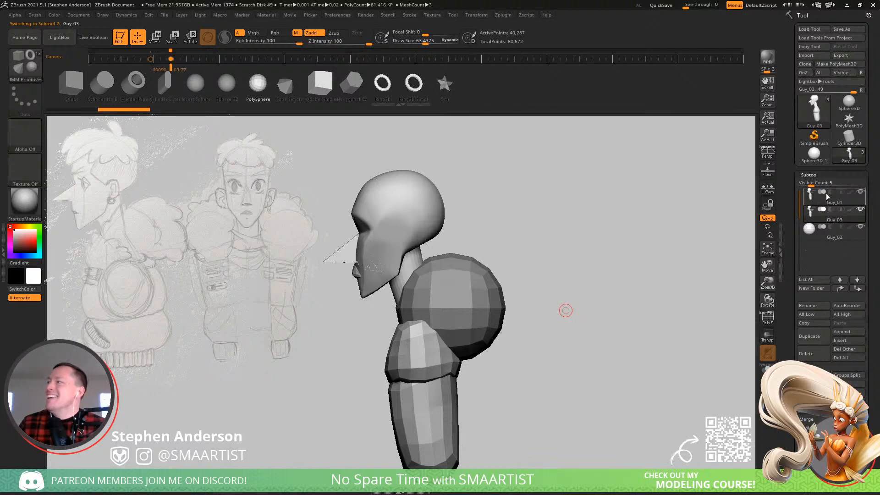
left_click(860, 192)
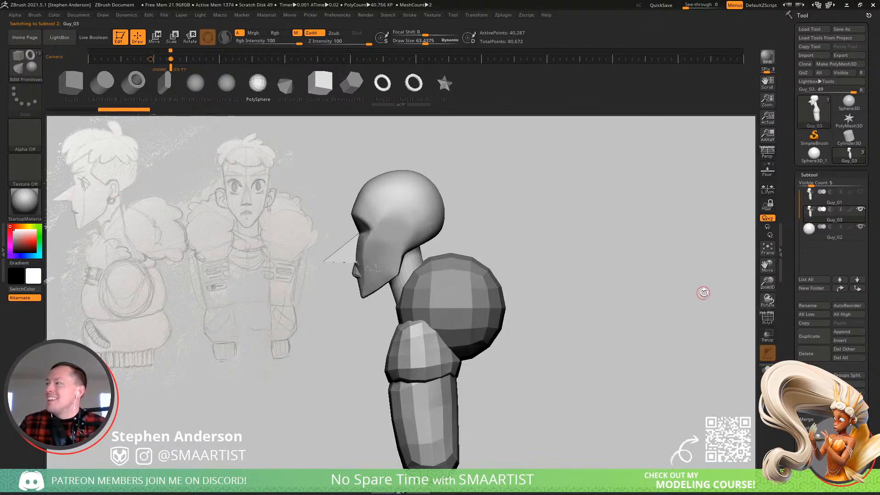
- Rename the duplicated subtool as Body
left_click(814, 305)
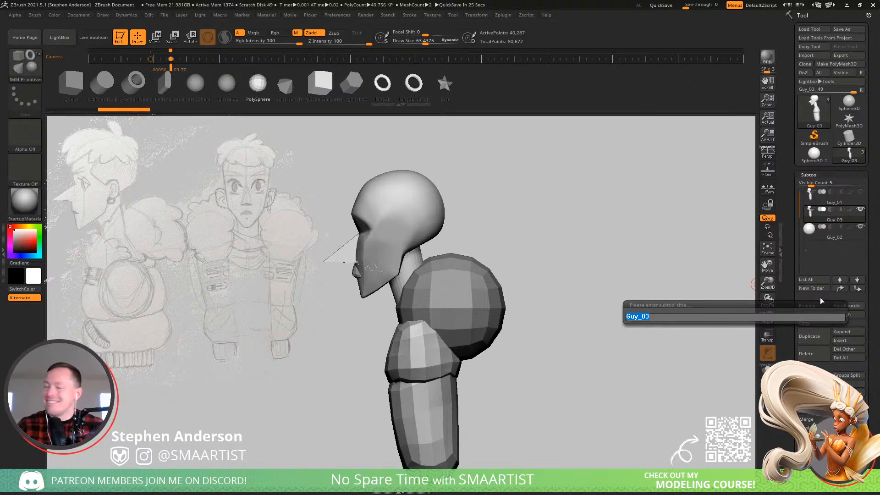
key("shift")
type("Body")
key("Return")
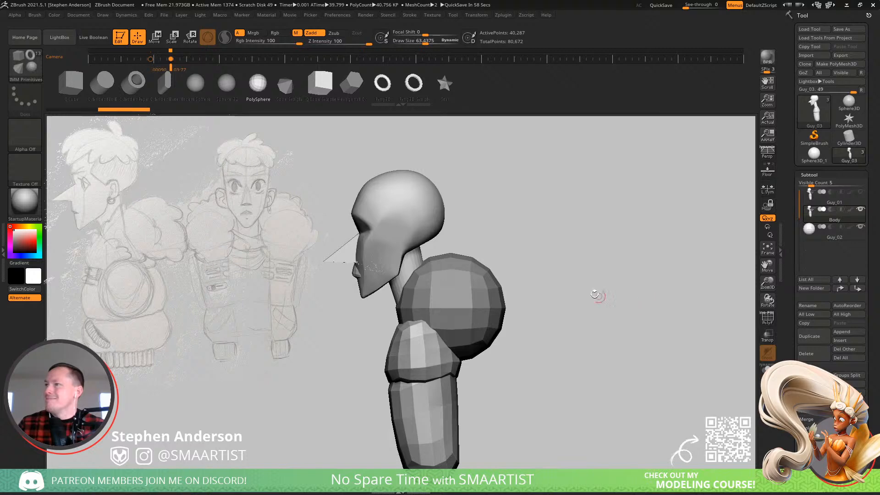
- Mask everything on the Body subtool except the lips, working from the side view
left_click_drag(472, 250, 606, 234, "alt")
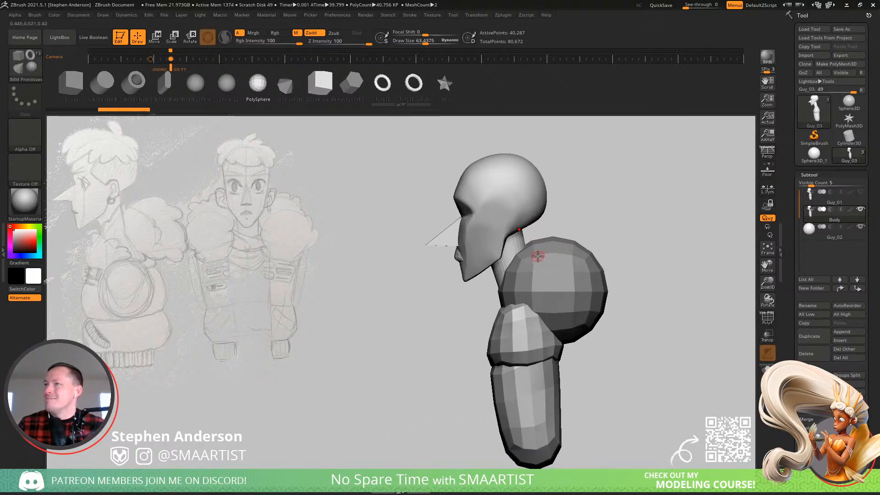
right_click_drag(460, 249, 507, 317, "ctrl")
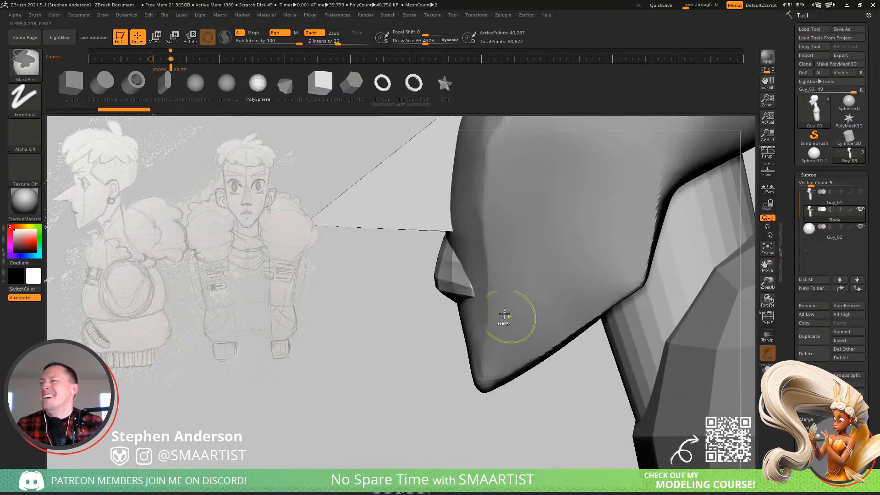
left_click(453, 290, "ctrl")
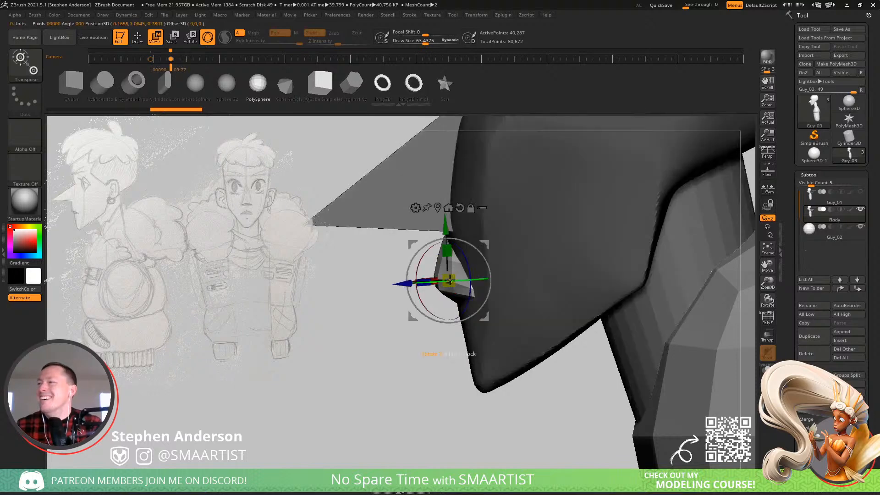
key("q")
key("s")
left_click_drag(444, 237, 453, 237)
key("ctrl+z")
- Pull the top front of the lips forward and up beneath the nose using the Move brush at a draw size of about 141
key("b")
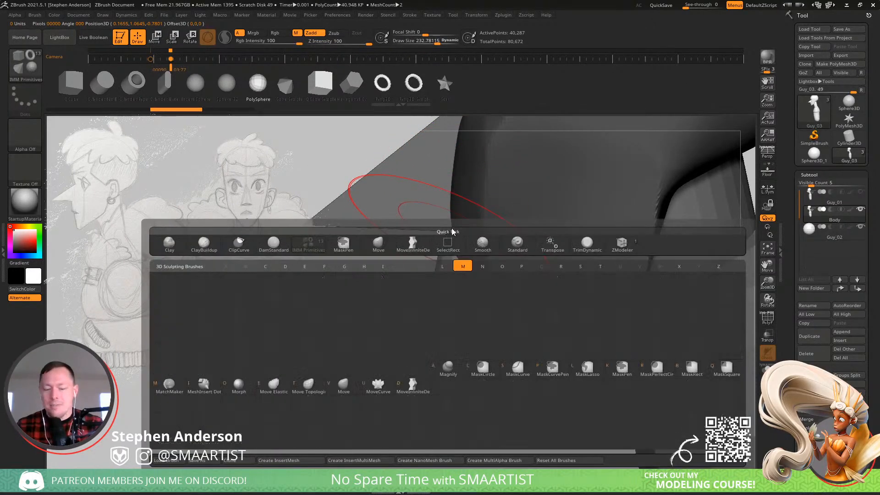
key("m")
key("v")
left_click_drag(434, 201, 441, 214)
key("ctrl+z")
key("s")
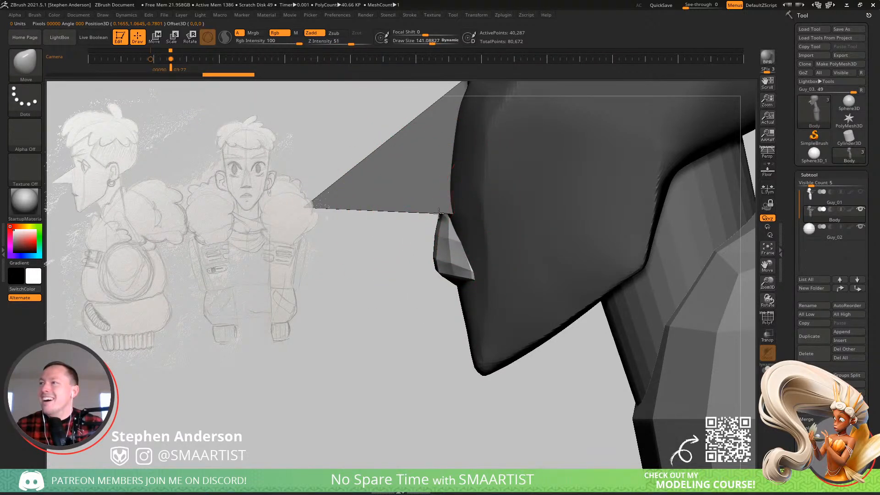
left_click_drag(439, 214, 432, 204)
- Adjust the front profile and upper corners of the lips with the Move brush at draw sizes of about 84 and 141
key("s")
mouse_move(439, 238)
left_mouse_down()
mouse_move(434, 250)
mouse_move(446, 253)
mouse_move(445, 243)
left_mouse_up()
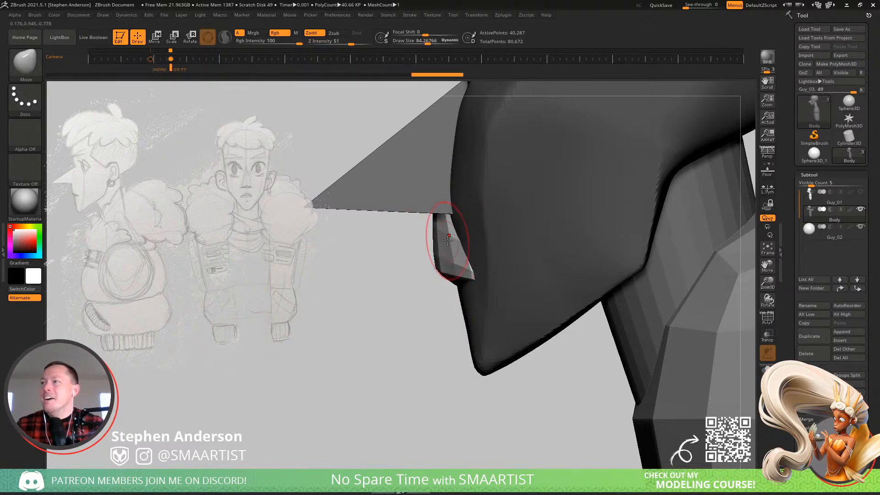
mouse_move(440, 244)
right_mouse_down()
mouse_move(472, 236)
mouse_move(464, 229)
right_mouse_up()
key("s")
left_click_drag(467, 212, 470, 213)
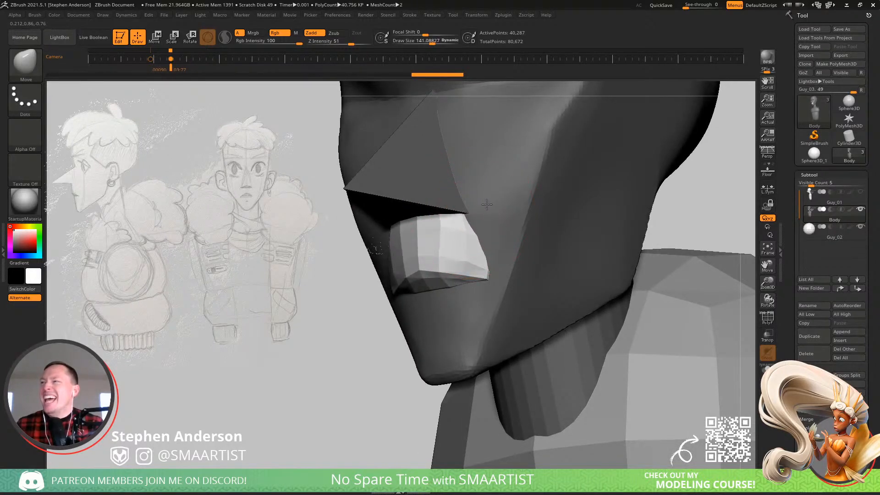
- Refine the lower edge and sides of the lips with the Move brush at draw sizes between about 47 and 84
mouse_move(481, 216)
right_mouse_down()
mouse_move(489, 262)
mouse_move(454, 294)
right_mouse_up()
key("s")
left_click_drag(455, 294, 449, 293)
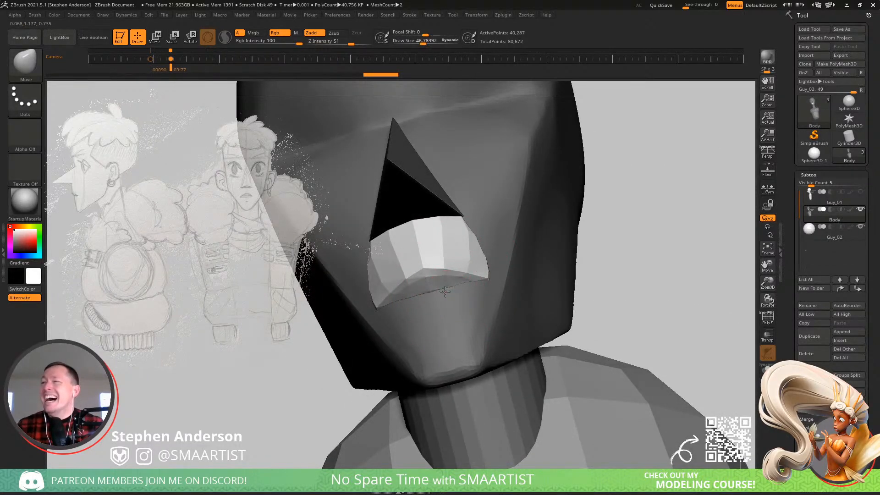
mouse_move(445, 291)
right_mouse_down()
mouse_move(481, 250)
mouse_move(475, 260)
mouse_move(464, 243)
right_mouse_up()
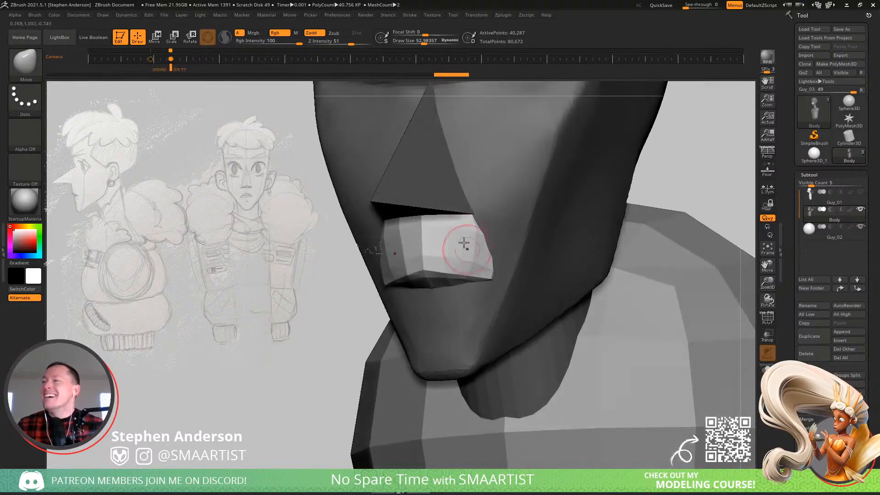
key("s")
left_click_drag(469, 234, 473, 233)
- Pull the lower corners of the lips outward along the cheeks with the Move brush at a draw size of about 47
right_click_drag(474, 233, 498, 272)
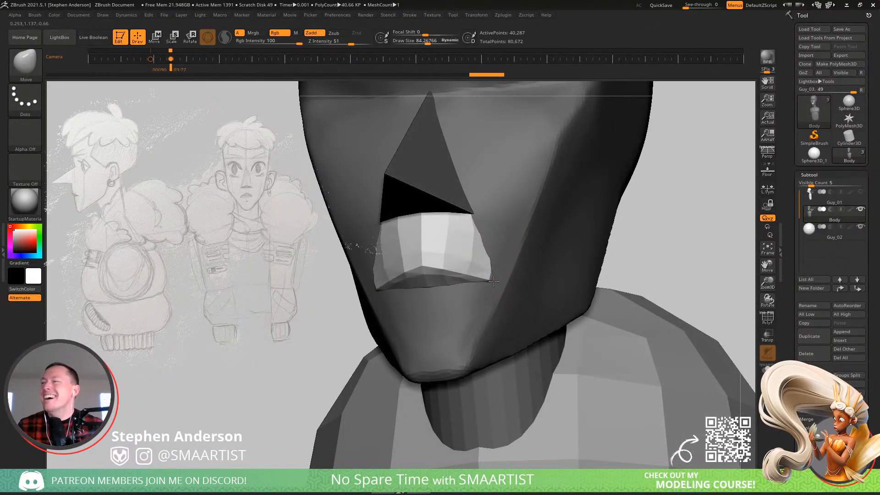
key("s")
left_click_drag(493, 282, 488, 282)
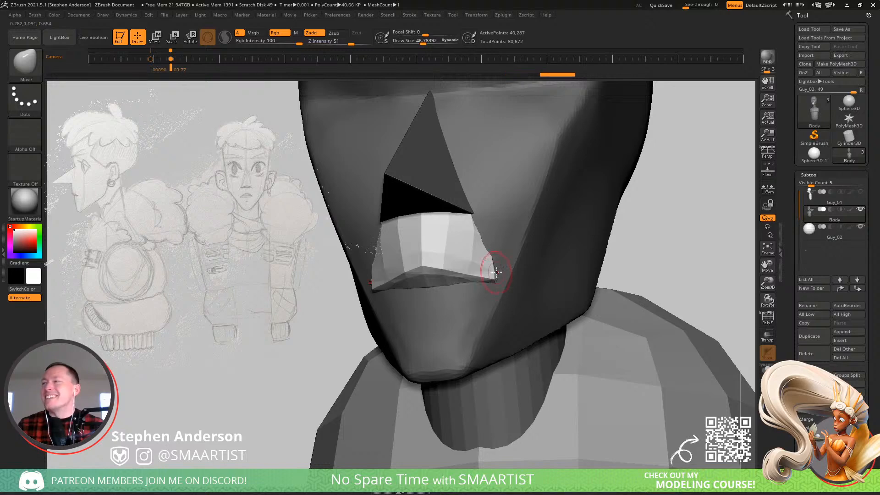
right_click_drag(498, 283, 444, 255)
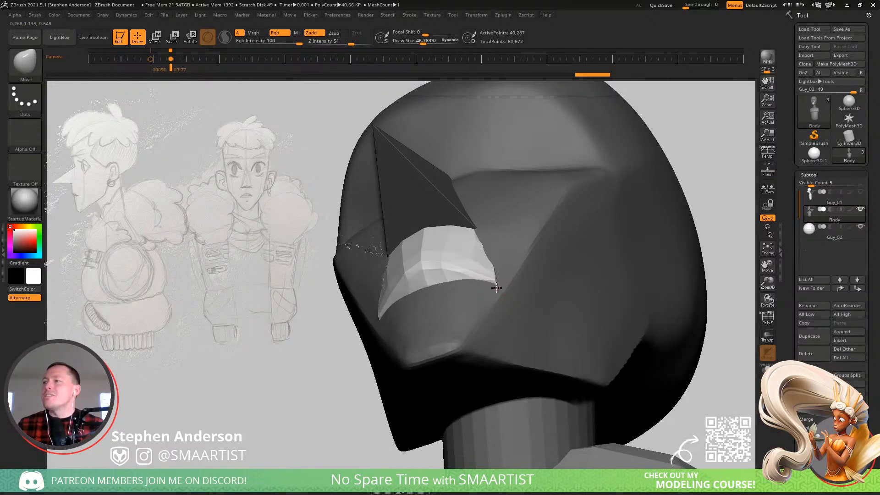
right_click_drag(496, 288, 472, 265)
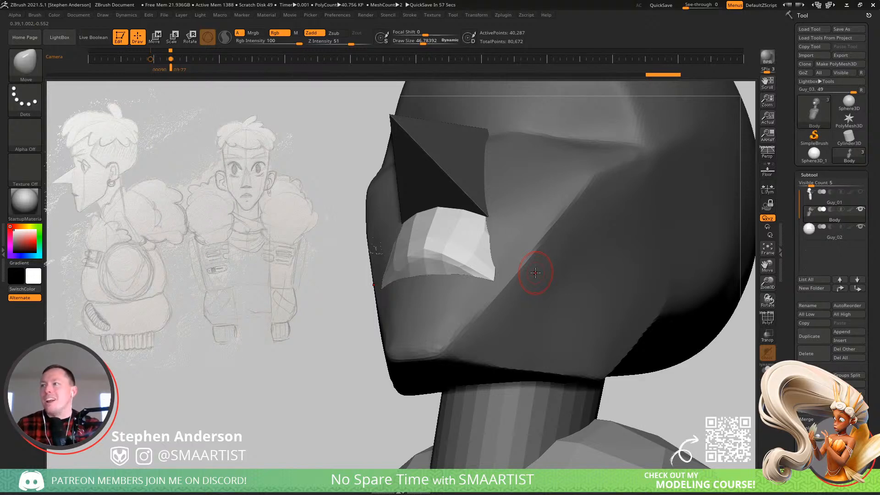
- Shape the upper corners of the lips to line up with the nose base, using draw sizes of about 104 and 44
mouse_move(461, 219)
right_mouse_down()
mouse_move(499, 238)
mouse_move(488, 255)
mouse_move(502, 214)
right_mouse_up()
key("s")
left_click_drag(496, 215, 503, 215)
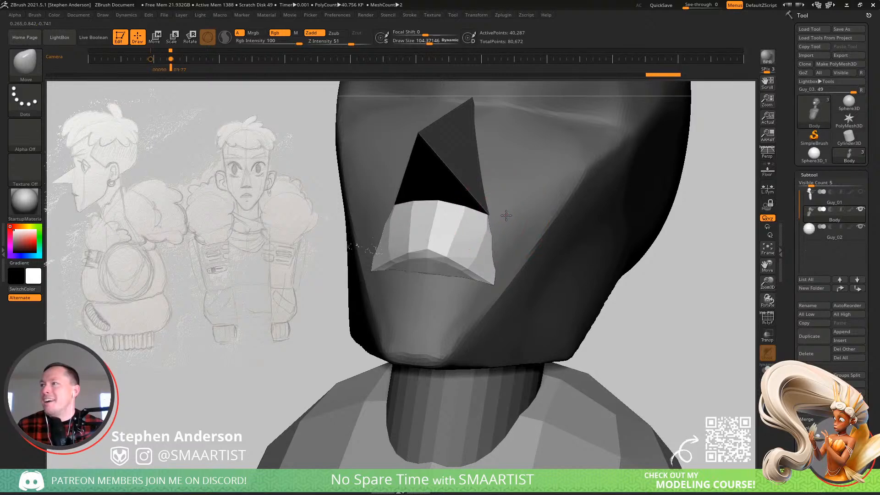
right_click_drag(507, 215, 459, 218)
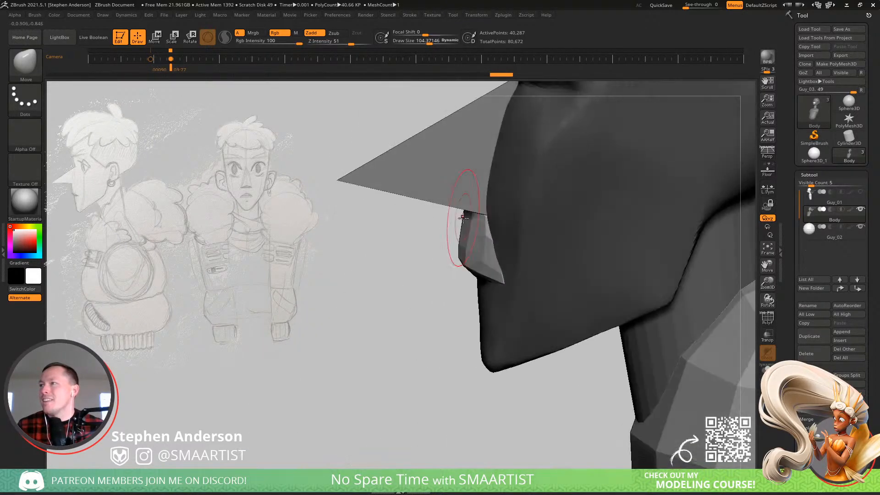
key("s")
left_click_drag(485, 220, 459, 219)
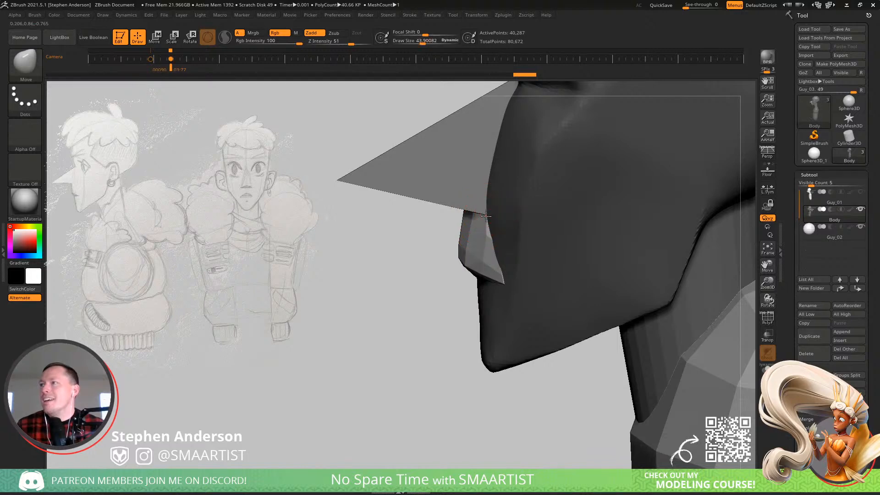
mouse_move(485, 218)
right_mouse_down()
mouse_move(518, 221)
mouse_move(470, 248)
mouse_move(504, 241)
mouse_move(479, 243)
mouse_move(440, 223)
mouse_move(485, 247)
mouse_move(487, 232)
right_mouse_up()
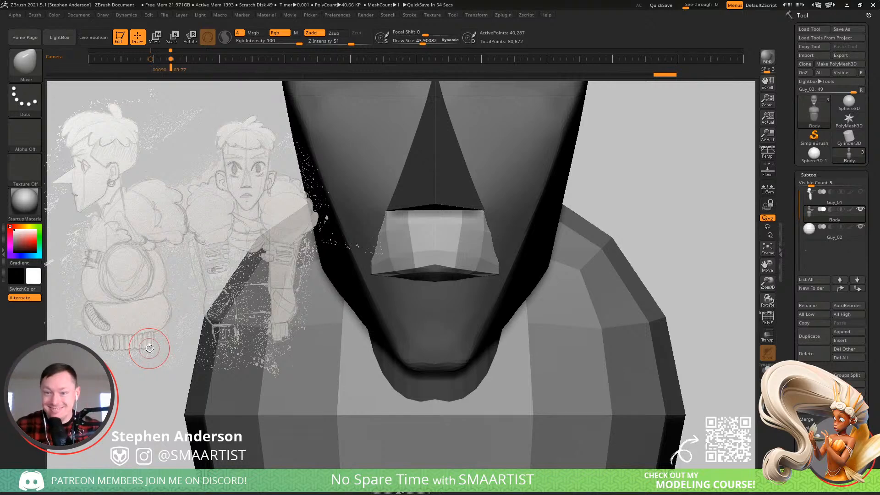
- Clear the mask from the whole Body subtool
right_click_drag(623, 202, 599, 226)
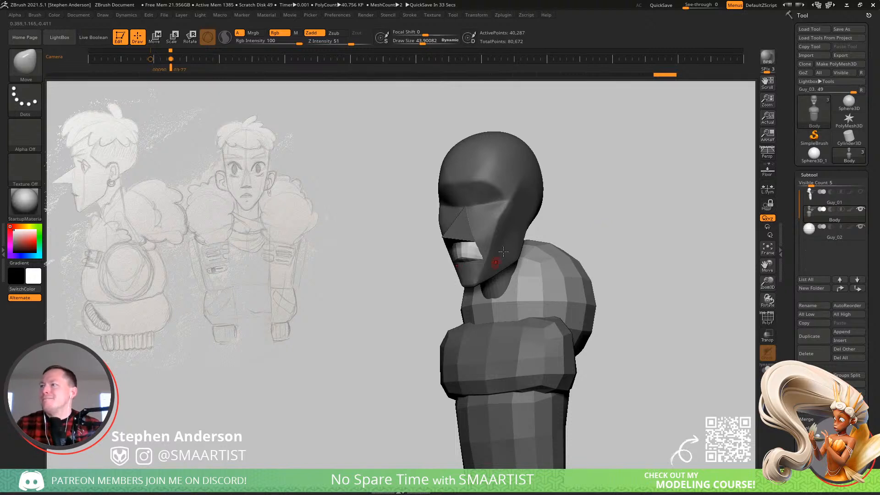
mouse_move(596, 216)
left_mouse_down()
mouse_move(619, 216)
mouse_move(606, 205)
mouse_move(584, 218)
mouse_move(609, 212)
left_mouse_up()
key("ctrl")
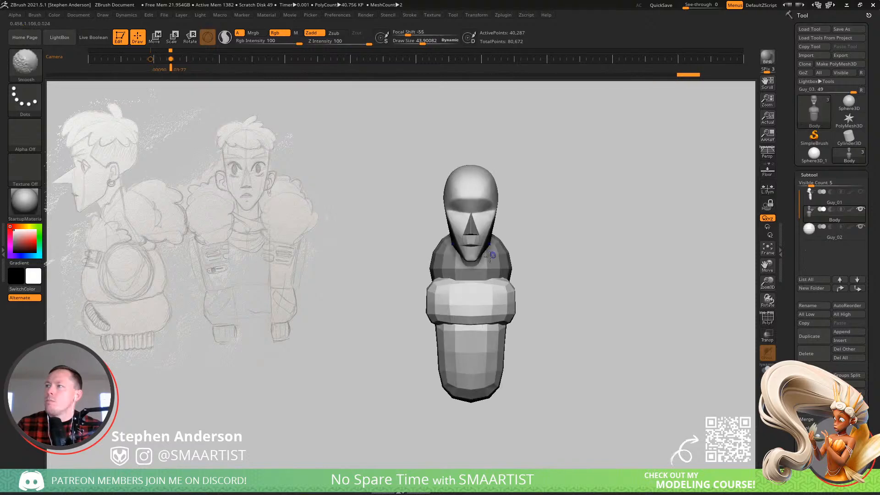
right_click_drag(612, 224, 661, 447, "ctrl")
- Raise the centre of the lips' lower front ridge and shape its underside with the Move brush at a draw size of about 63
mouse_move(546, 218)
right_mouse_down()
mouse_move(544, 192)
mouse_move(534, 196)
right_mouse_up()
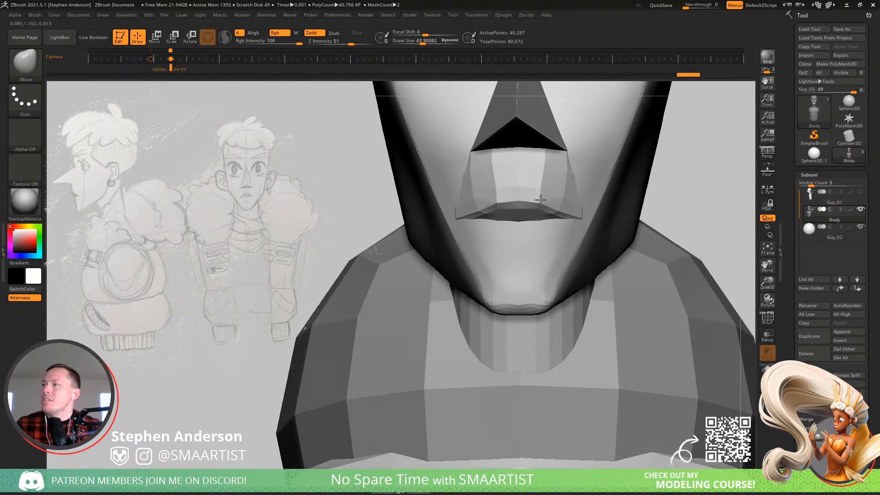
key("s")
left_click(543, 203)
left_click_drag(519, 206, 522, 196)
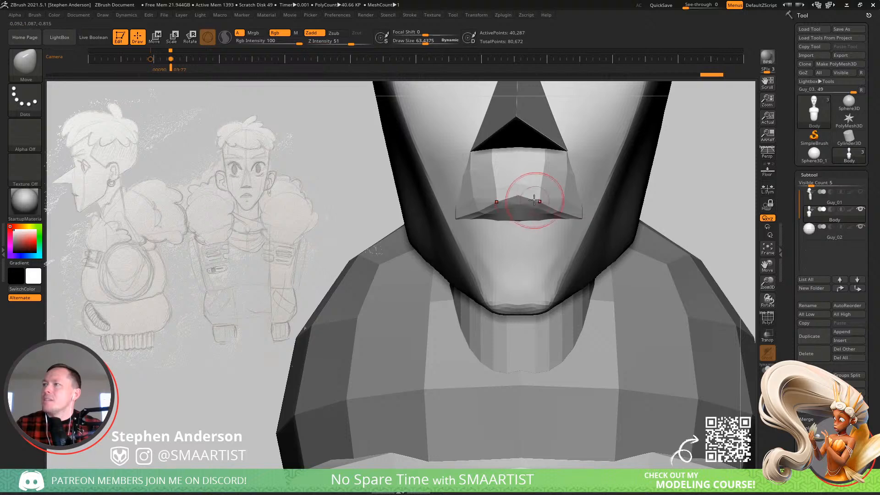
mouse_move(536, 195)
right_mouse_down()
mouse_move(527, 190)
mouse_move(541, 204)
right_mouse_up()
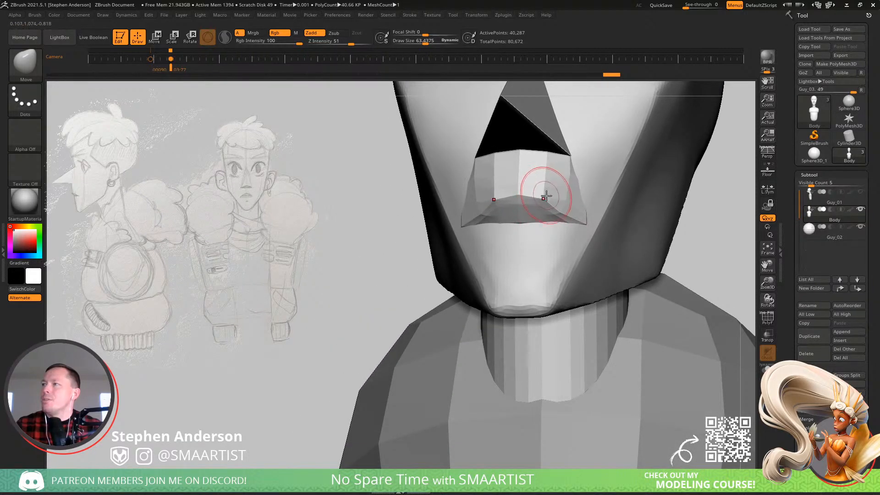
left_click_drag(564, 204, 555, 207)
mouse_move(553, 207)
right_mouse_down()
mouse_move(479, 210)
mouse_move(525, 219)
right_mouse_up()
left_click_drag(527, 220, 525, 217)
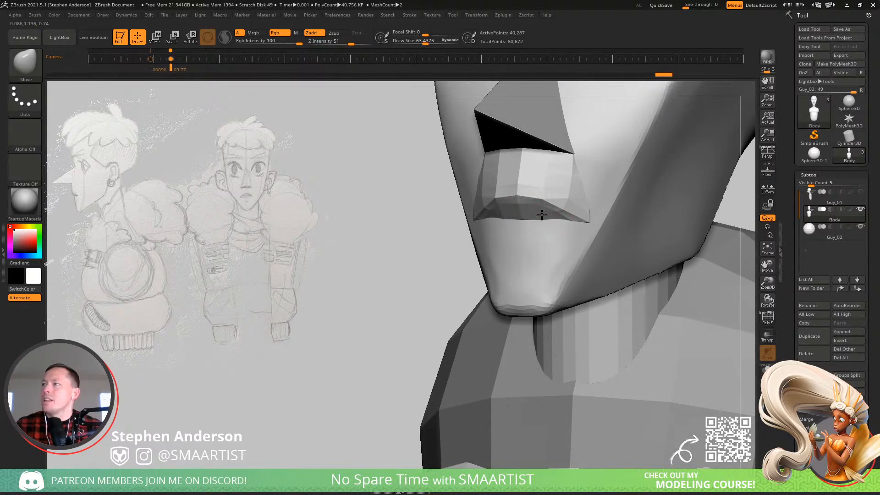
- Fine-tune the front ridge of the lips from the side and three-quarter views with the Move brush at a draw size of about 27
mouse_move(542, 215)
right_mouse_down()
mouse_move(556, 197)
mouse_move(542, 180)
mouse_move(572, 213)
mouse_move(570, 201)
mouse_move(521, 196)
mouse_move(532, 202)
mouse_move(565, 187)
right_mouse_up()
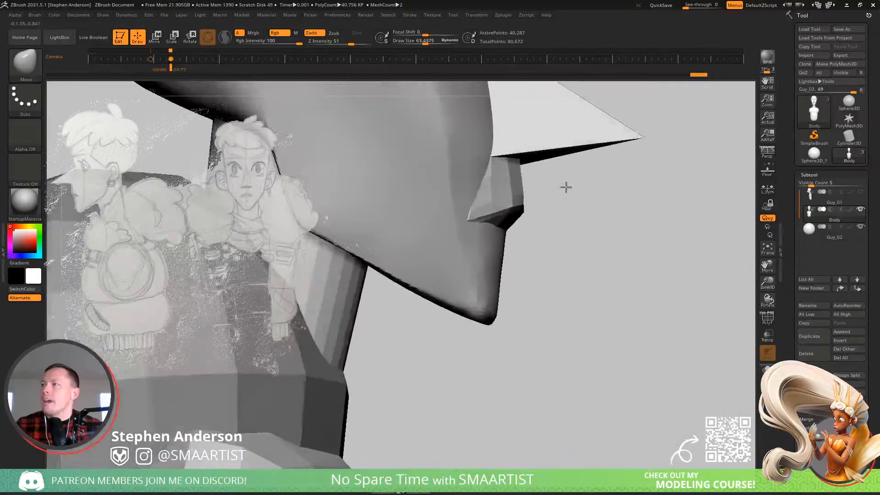
right_click_drag(508, 201, 536, 202)
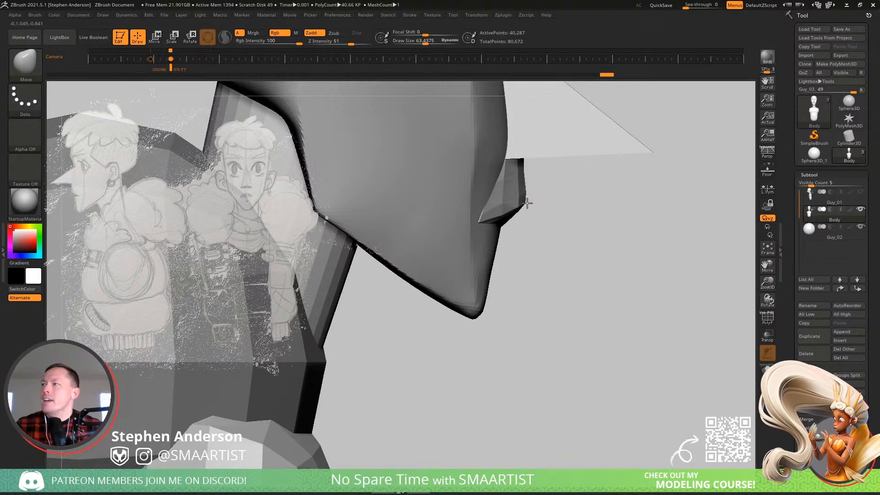
key("s")
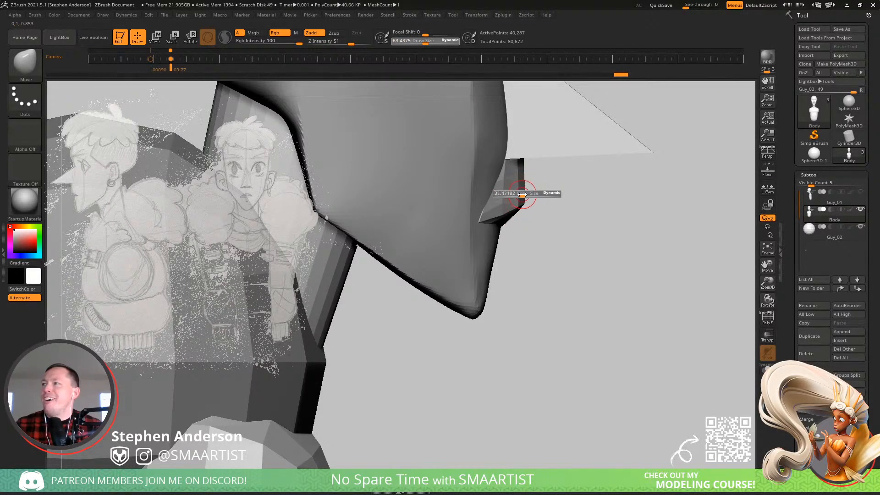
left_click_drag(523, 194, 512, 191)
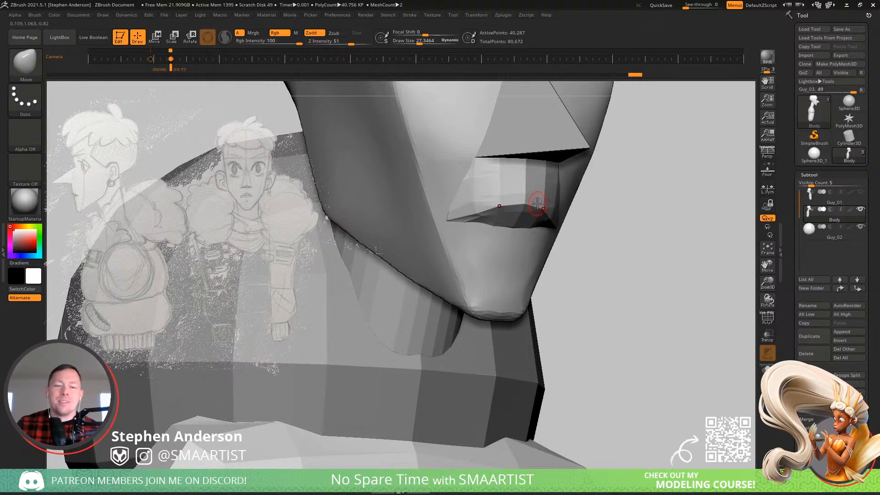
left_click_drag(570, 197, 549, 207)
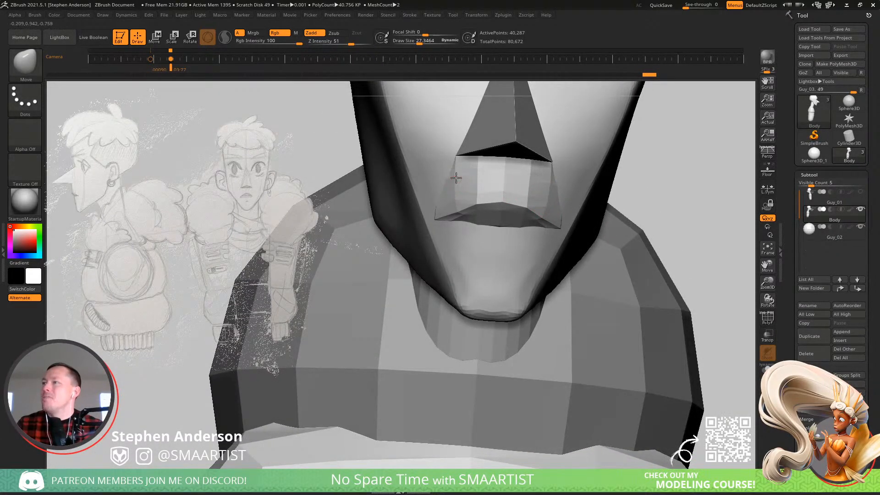
- Select the Guy_02 sphere subtool around the neck and rename it as Hood
mouse_move(537, 209)
right_mouse_down()
mouse_move(527, 190)
mouse_move(470, 173)
mouse_move(463, 159)
mouse_move(576, 216)
mouse_move(639, 193)
mouse_move(590, 193)
mouse_move(591, 227)
right_mouse_up()
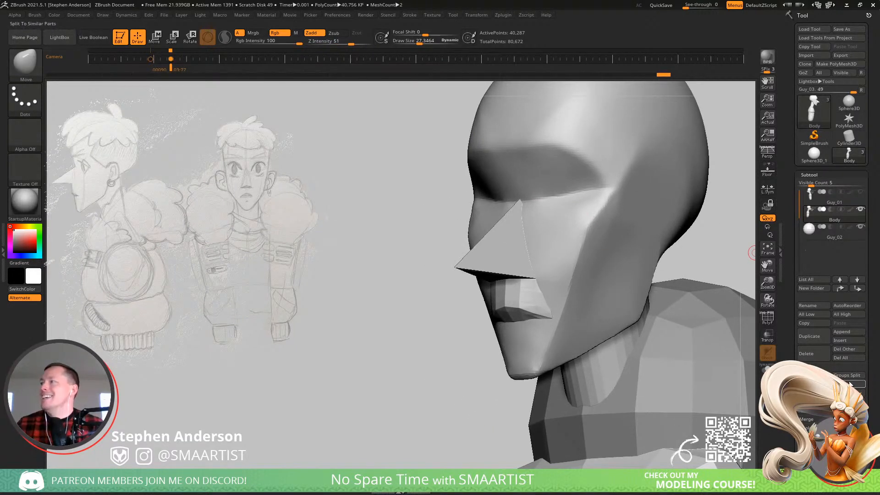
left_click(713, 344, "alt")
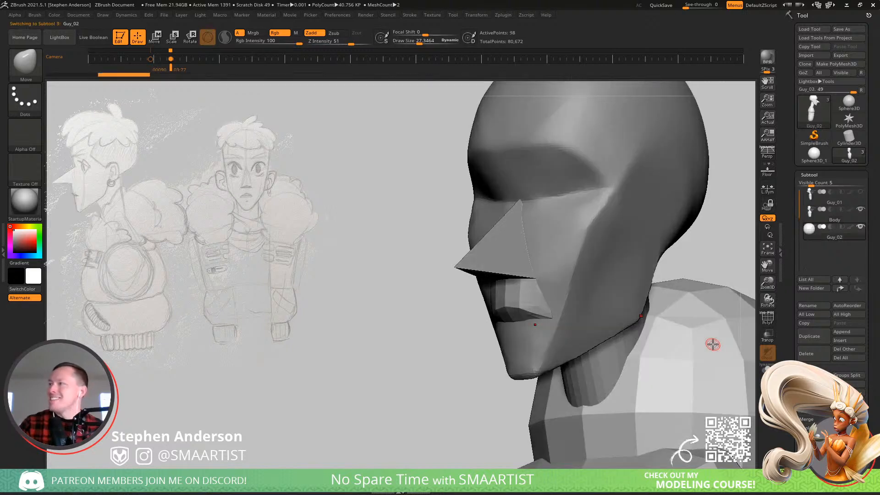
left_click(808, 307)
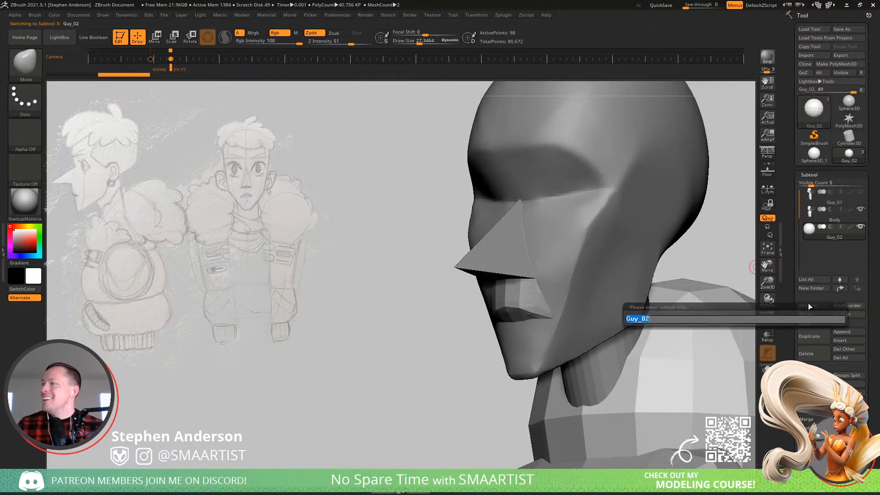
type("Hood")
key("Return")
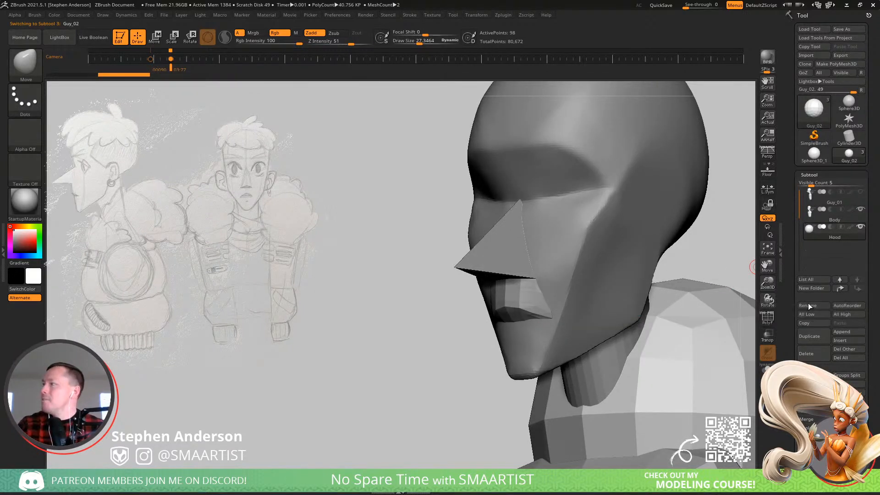
- Change the selected sphere subtool's name to Collar
left_click(808, 304)
type("Collar")
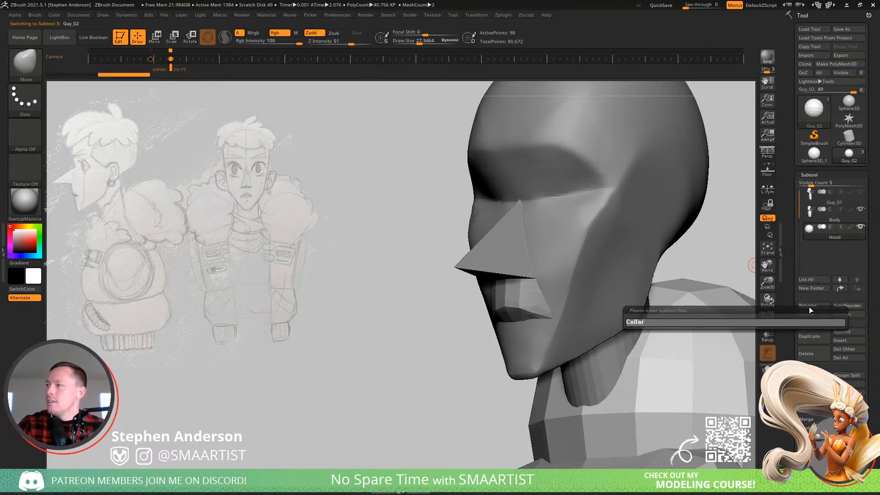
key("Return")
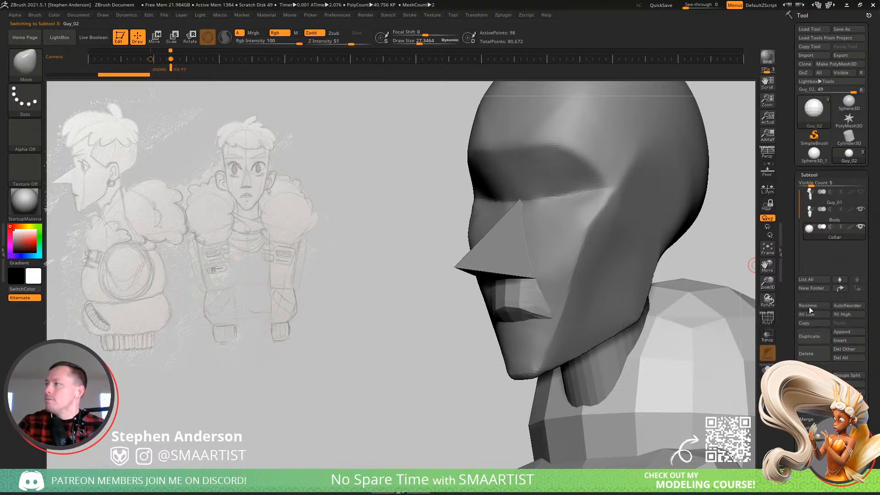
- Isolate the Collar sphere in Solo mode and display its polygon wireframe
right_click_drag(697, 320, 491, 268, "ctrl")
left_click(768, 370)
mouse_move(492, 268)
right_mouse_down("ctrl")
mouse_move(489, 277)
mouse_move(503, 275)
mouse_move(499, 265)
right_mouse_up("ctrl")
key("shift+f")
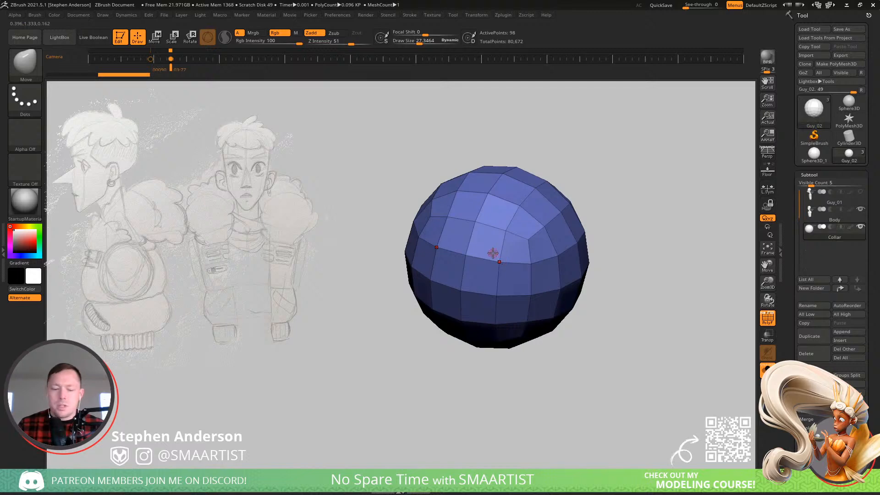
- Mark the strips of polygons to remove across the Collar sphere as a temporary polygroup with the ZModeler brush
key("b")
key("z")
key("m")
right_click_drag(519, 284, 525, 275)
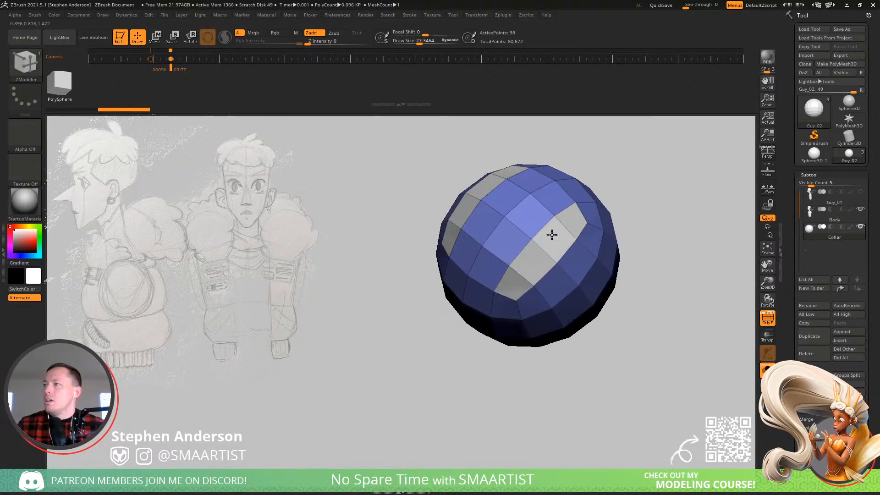
mouse_move(541, 193)
right_mouse_down()
mouse_move(515, 289)
mouse_move(497, 233)
right_mouse_up()
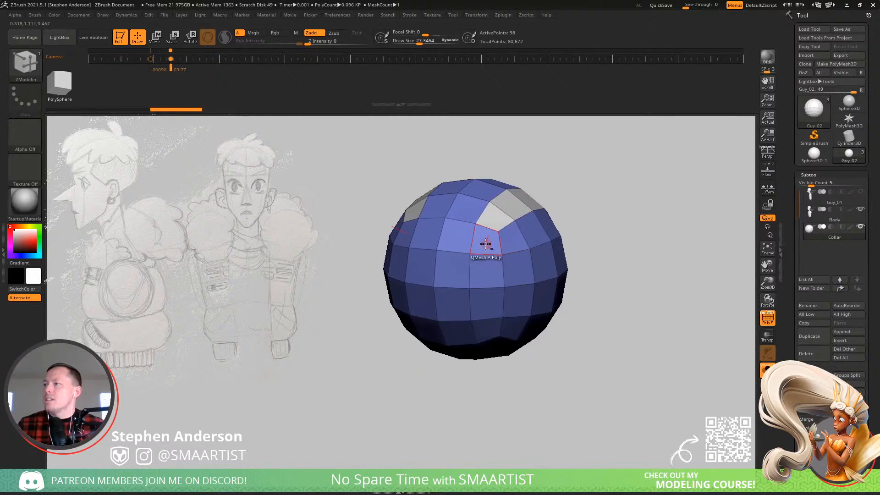
left_click_drag(485, 244, 488, 334, "alt")
right_click_drag(500, 335, 503, 308)
left_click_drag(480, 302, 548, 364)
right_click_drag(534, 372, 529, 338)
- Delete the marked strips of polygons from the Collar sphere using the ZModeler Delete action with the Polygroup All target
key("space")
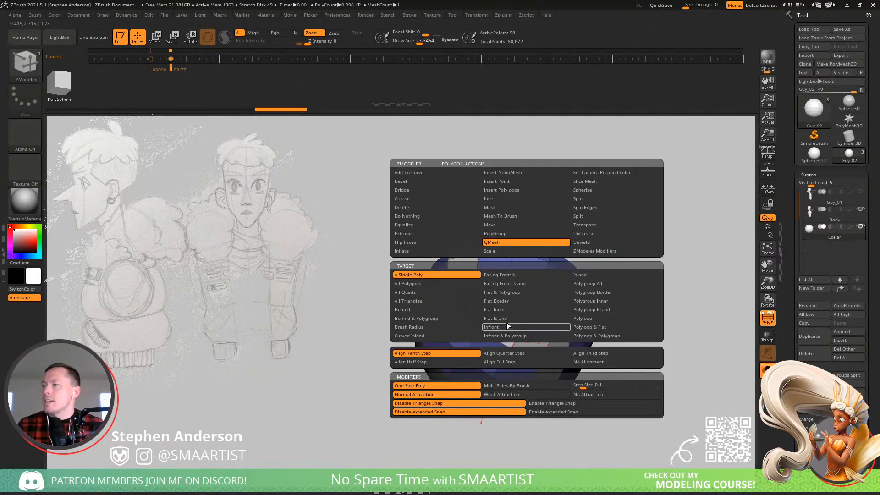
key("space")
left_click(381, 207)
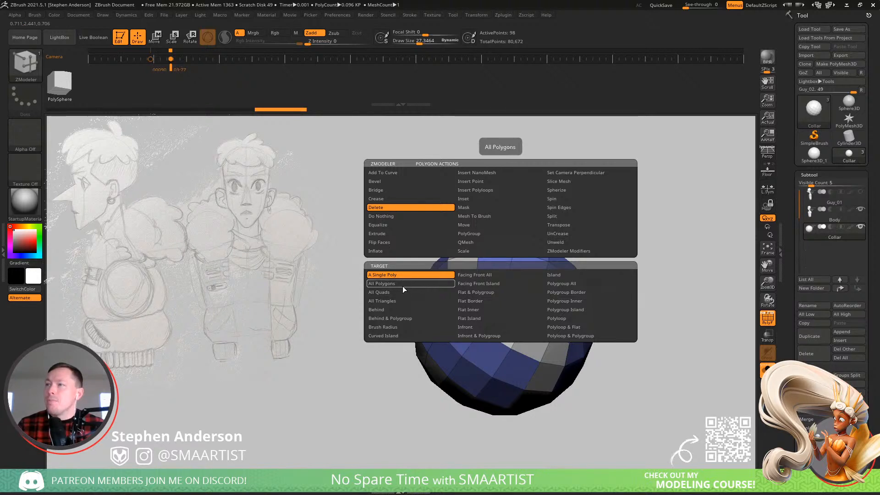
left_click(560, 286)
left_click(522, 343)
- Delete the leftover disconnected piece of the Collar sphere using the ZModeler Delete action with the Island target
key("space")
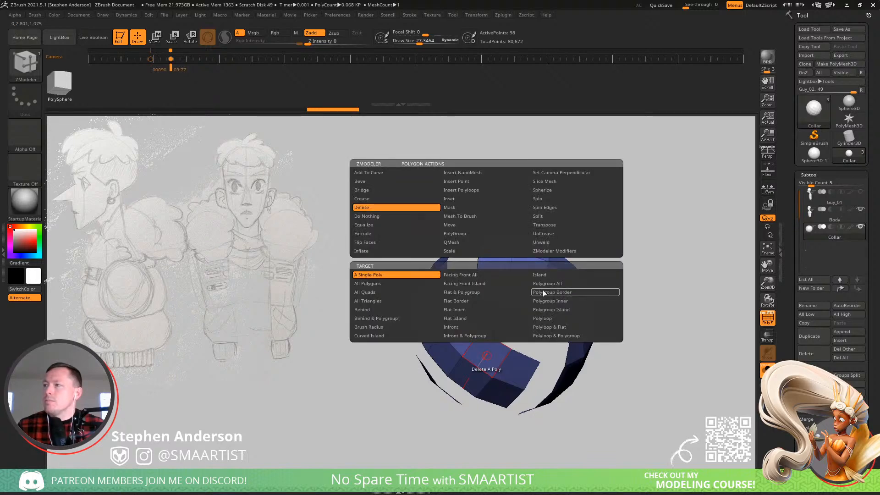
left_click(549, 274)
left_click(495, 347)
right_click_drag(554, 259, 535, 249)
- Switch to the Move brush with a larger draw size and push the middle of the collar band's lower edge upward
key("b")
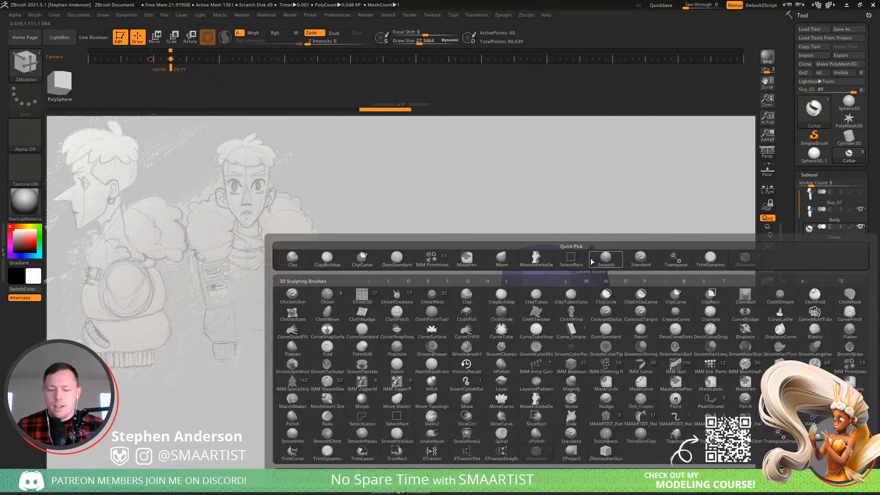
key("m")
key("p")
right_click_drag(611, 330, 595, 317)
key("s")
mouse_move(506, 319)
left_mouse_down()
mouse_move(528, 321)
mouse_move(517, 319)
left_mouse_up()
key("s")
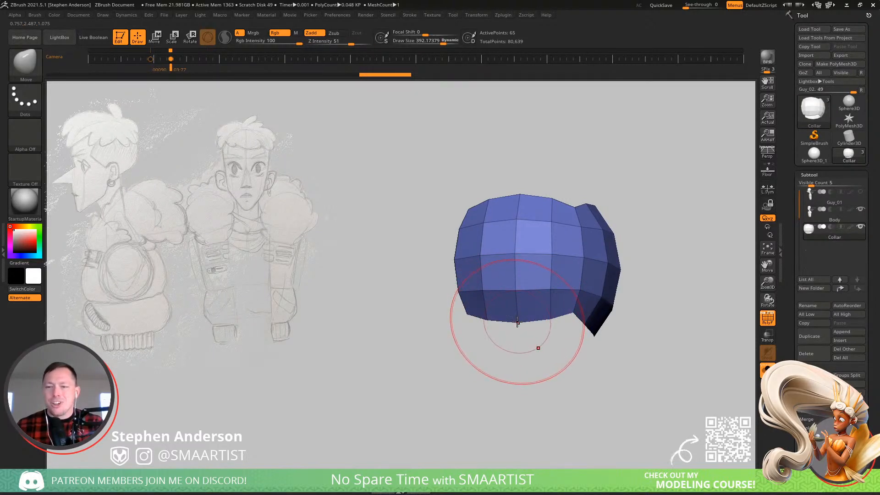
right_click_drag(524, 315, 530, 293)
mouse_move(516, 320)
left_mouse_down()
mouse_move(514, 296)
mouse_move(529, 304)
left_mouse_up()
- Adjust the Move brush size and pull the collar band's lower edge into an even upward arch
key("s")
left_click_drag(550, 305, 548, 304)
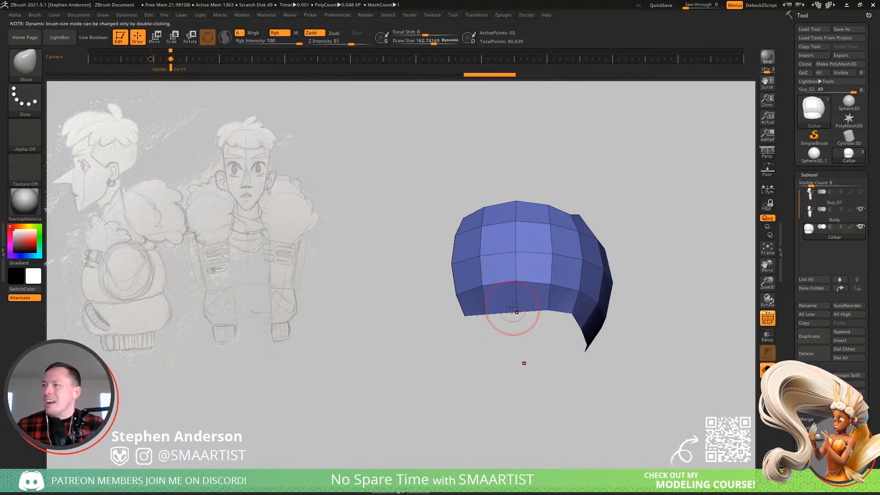
key("s")
left_click_drag(494, 310, 504, 311)
left_click_drag(512, 312, 510, 300)
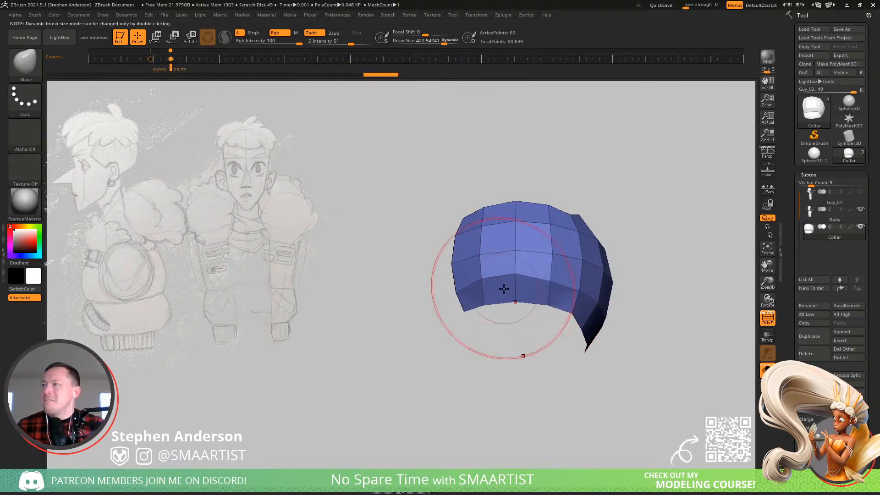
mouse_move(571, 309)
right_mouse_down("alt")
mouse_move(517, 291)
mouse_move(541, 299)
mouse_move(534, 306)
right_mouse_up("alt")
left_click_drag(544, 320, 561, 306)
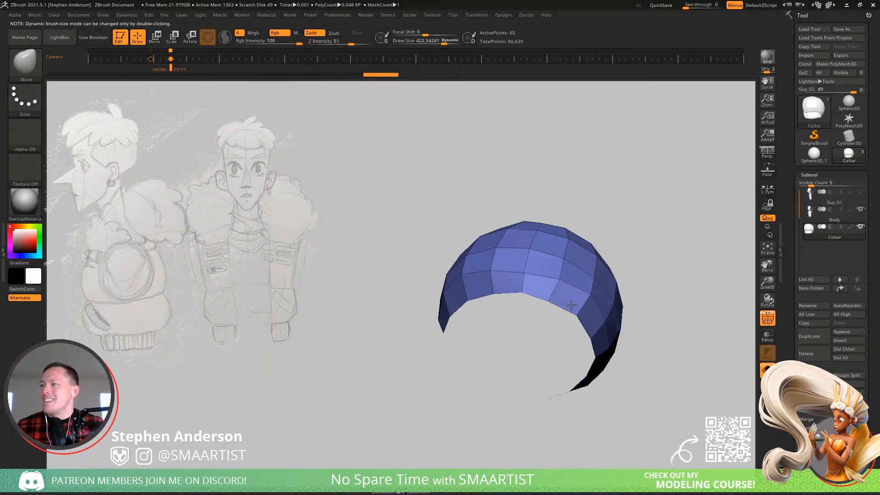
- Even out the pointed notch on the collar's opposite edge with the Move brush, pushing the neighbouring polygons outward
mouse_move(562, 309)
right_mouse_down()
mouse_move(567, 358)
mouse_move(572, 342)
right_mouse_up()
right_click_drag(572, 342, 528, 398, "alt")
right_click_drag(528, 398, 529, 424)
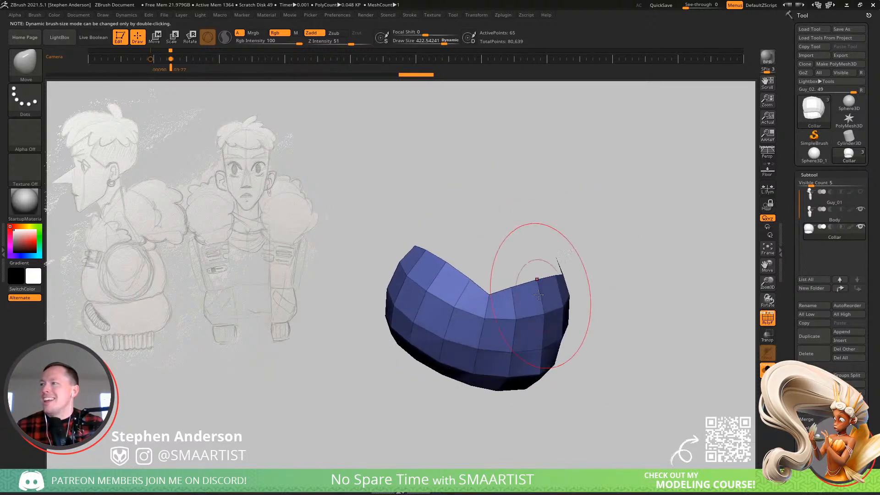
left_click_drag(535, 285, 537, 301)
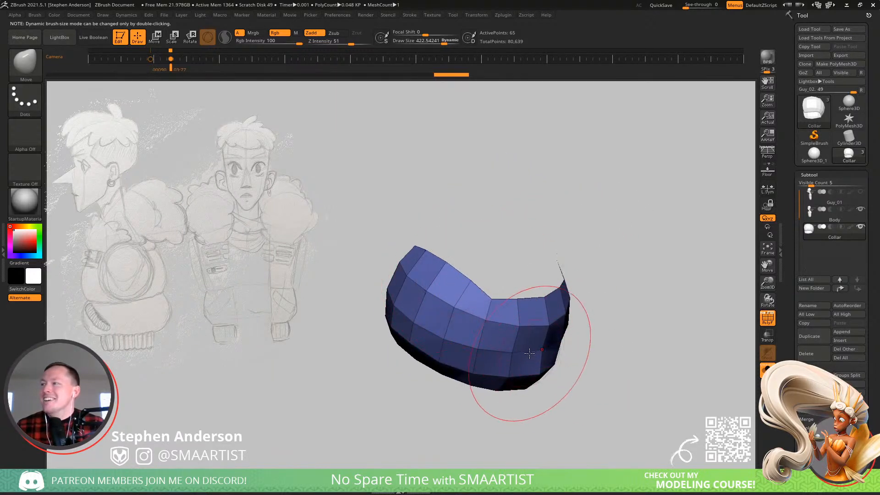
left_click_drag(531, 353, 539, 369)
- Lift the middle of the collar band's lower edge and reshape its rounded end with the Move brush
mouse_move(503, 352)
right_mouse_down()
mouse_move(461, 333)
mouse_move(507, 285)
mouse_move(460, 318)
mouse_move(493, 275)
mouse_move(521, 295)
mouse_move(560, 350)
right_mouse_up()
key("s")
left_click_drag(564, 356, 565, 357)
mouse_move(556, 358)
left_mouse_down()
mouse_move(553, 341)
mouse_move(574, 322)
left_mouse_up()
key("s")
left_click_drag(474, 269, 464, 270)
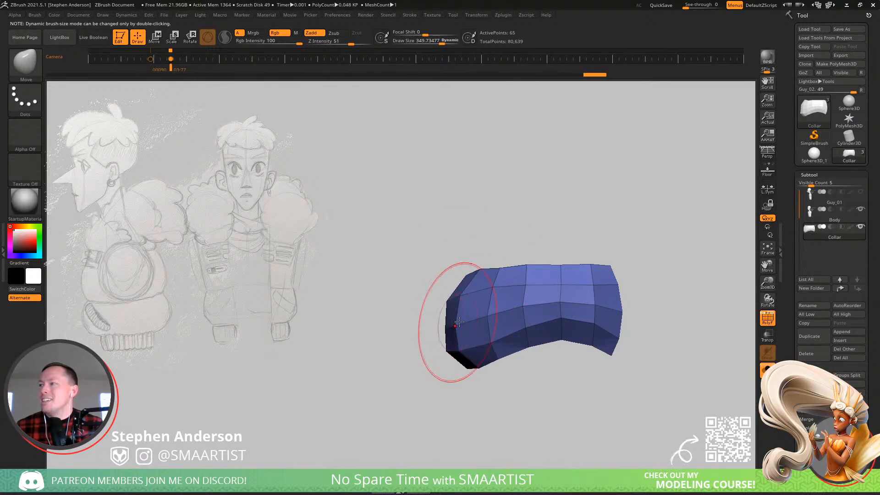
left_click_drag(446, 323, 540, 291)
- Leave Solo mode and, with the Move brush at draw size 1000, pull the collar's front forward around the neck
left_click(767, 369)
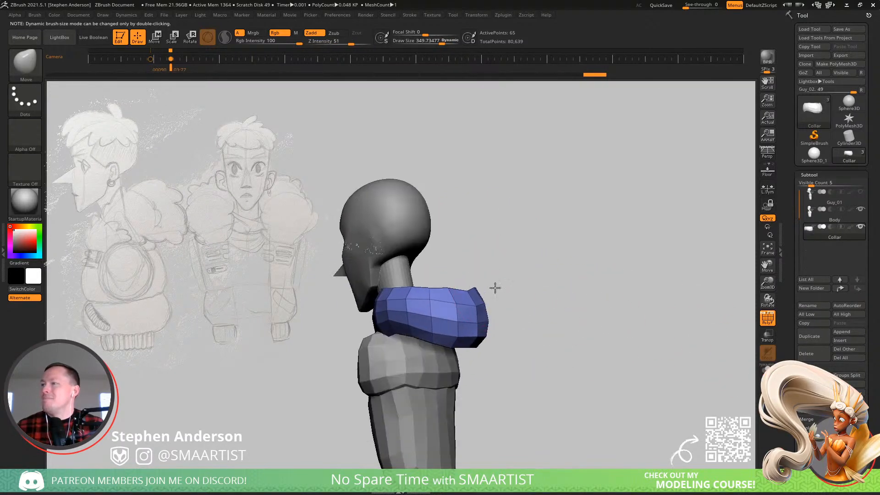
key("s")
left_click_drag(436, 322, 445, 322)
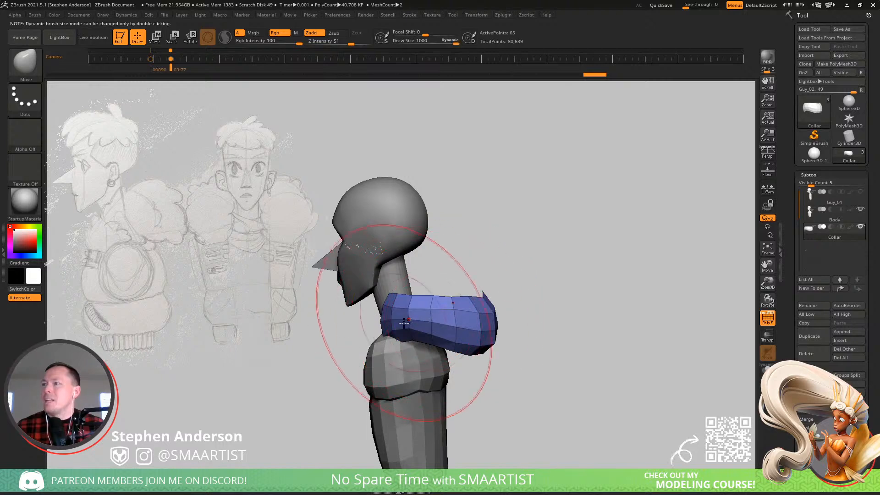
left_click_drag(391, 323, 336, 335)
- Smooth the collar's lower back and reshape its upper back edge with the Move brush in side view
mouse_move(467, 337)
right_mouse_down()
mouse_move(489, 305)
mouse_move(486, 325)
right_mouse_up()
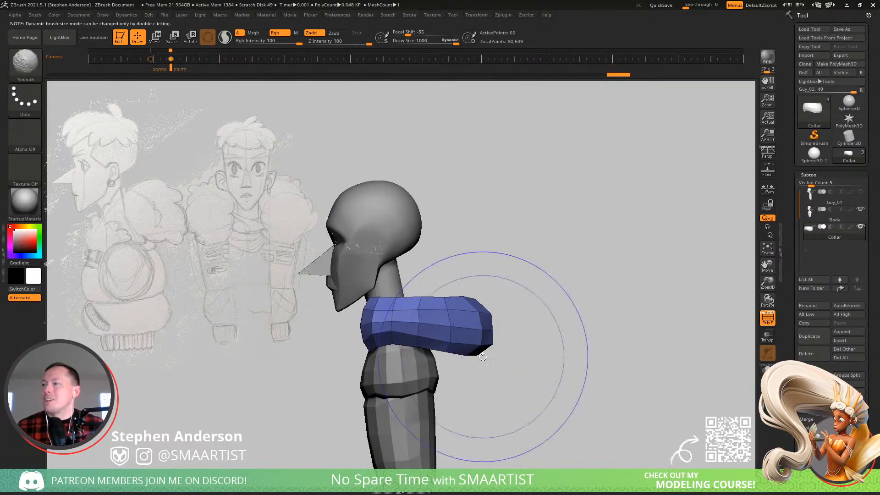
mouse_move(474, 356)
left_mouse_down()
mouse_move(450, 363)
mouse_move(457, 356)
left_mouse_up()
left_click_drag(465, 317, 479, 315)
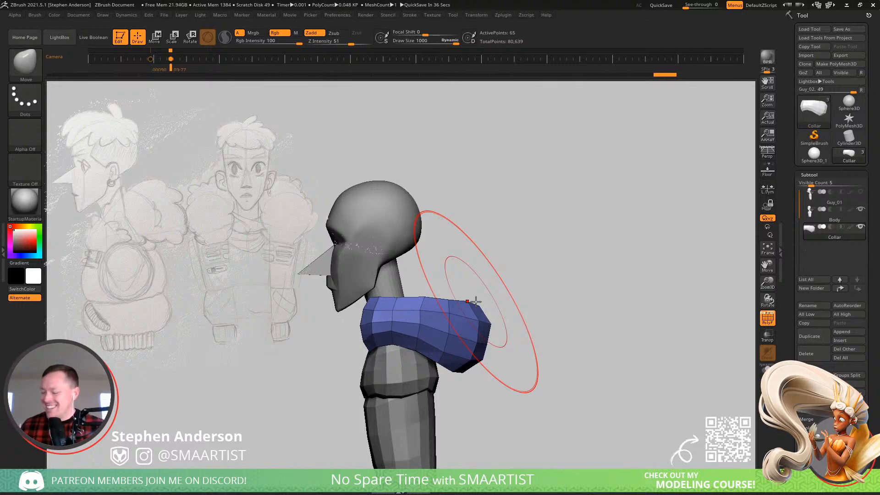
mouse_move(474, 275)
left_mouse_down()
mouse_move(472, 318)
mouse_move(448, 310)
mouse_move(424, 351)
mouse_move(452, 305)
left_mouse_up()
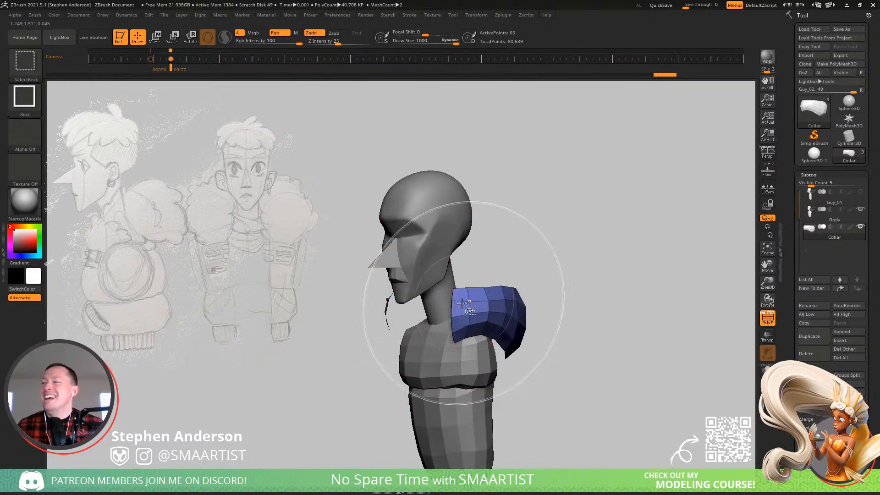
- Set the selection brush to SelectLasso, hide the end loop of collar polygons, and restore the full mesh
left_click(24, 64)
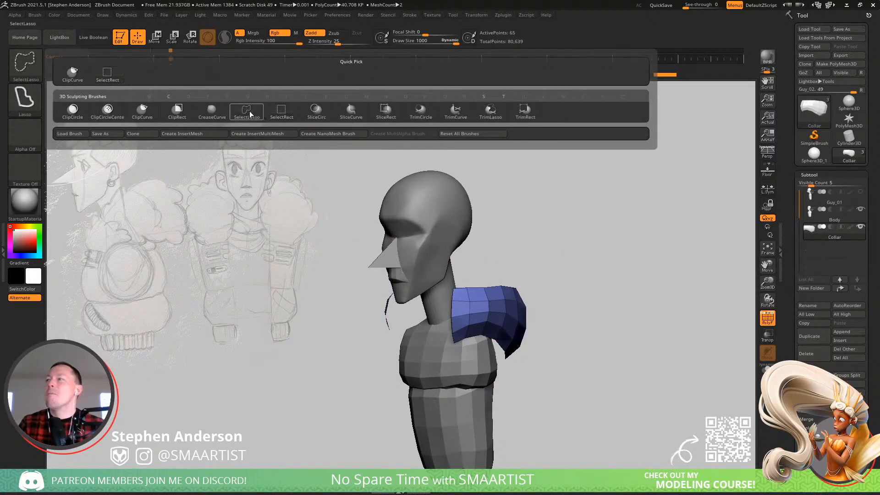
left_click(250, 115, "ctrl+shift")
left_click(462, 302, "ctrl+shift")
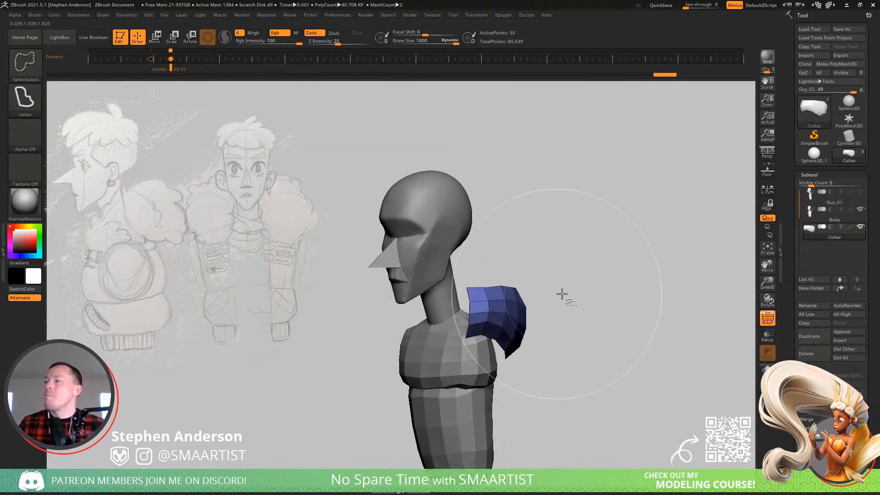
left_click(619, 316, "ctrl")
left_click(622, 313, "ctrl+shift")
- Apply masking to the side of the collar with the MaskPen brush
left_click(488, 319, "ctrl")
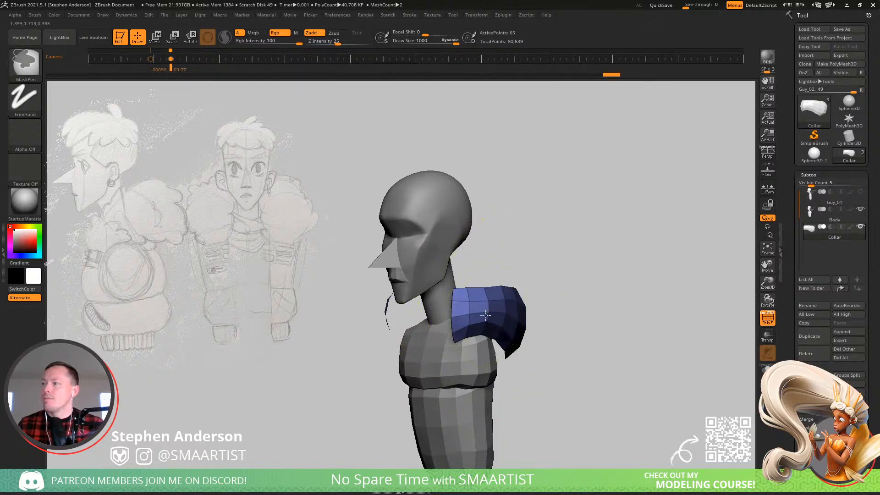
left_click(478, 318, "ctrl")
left_click(477, 318, "ctrl")
left_click(478, 318, "ctrl")
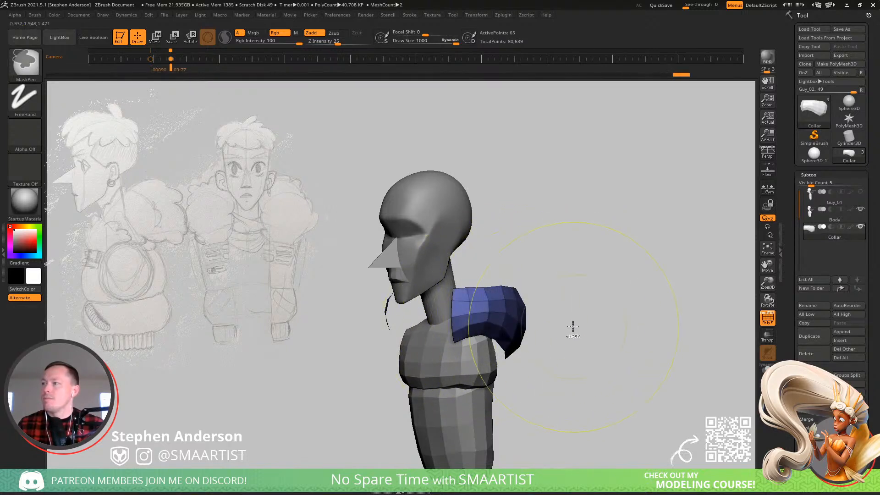
- Try to rotate the collar's open front ends around one shoulder end
left_click(560, 338, "ctrl")
key("w")
right_click_drag(440, 316, 494, 317)
left_click(462, 301, "alt")
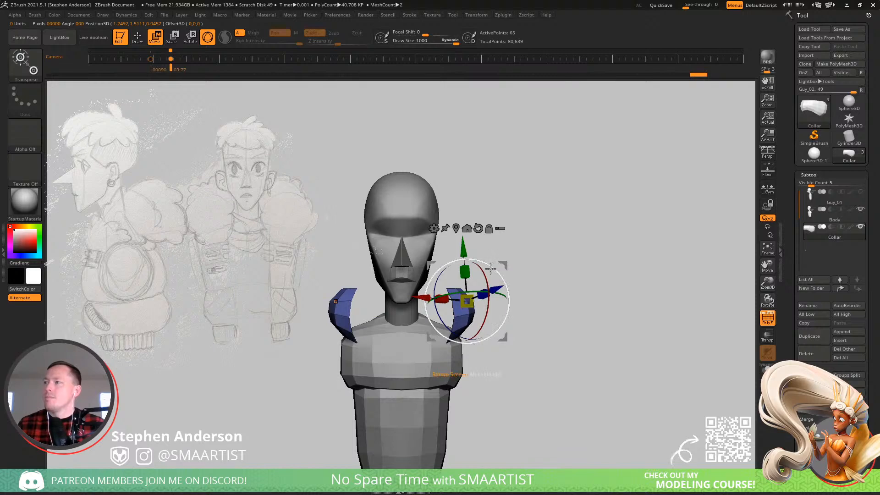
left_click_drag(490, 268, 443, 269)
right_click_drag(552, 251, 468, 273)
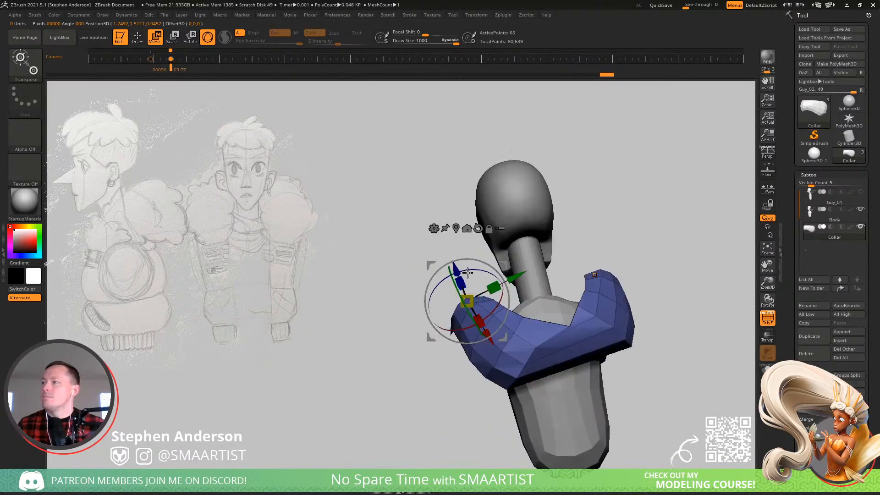
key("ctrl+z")
key("q")
- Mask the middle back section of the collar from a top view
mouse_move(547, 270)
right_mouse_down()
mouse_move(563, 374)
mouse_move(573, 387)
right_mouse_up()
key("ctrl")
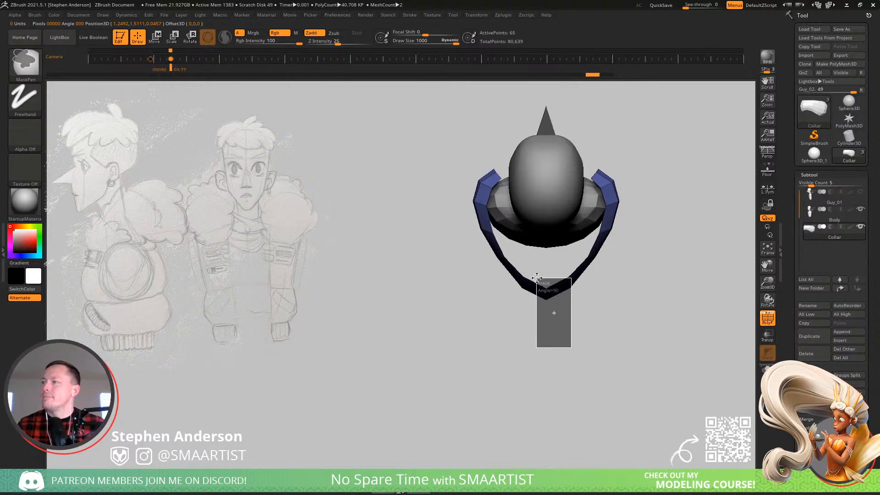
left_click_drag(536, 278, 453, 250, "ctrl")
left_click_drag(452, 285, 497, 255)
key("ctrl")
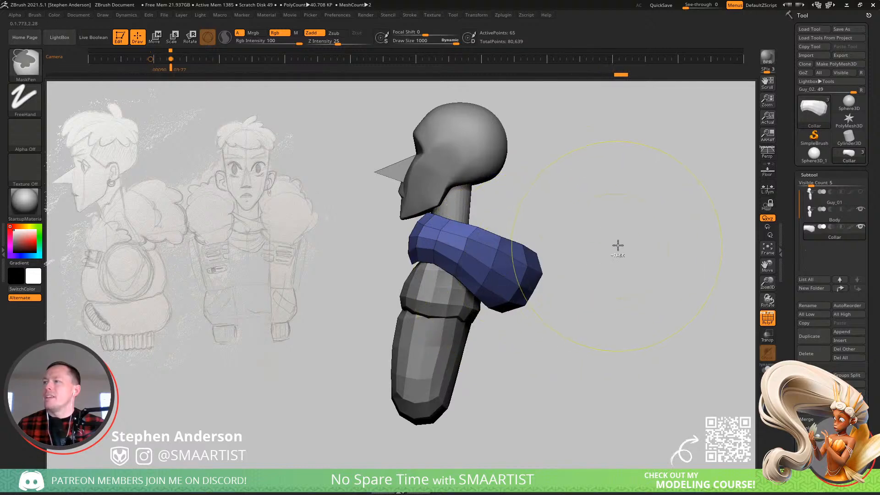
- Place the transform gizmo at the collar's front end and reset its orientation in the front view
left_click_drag(390, 258, 487, 265)
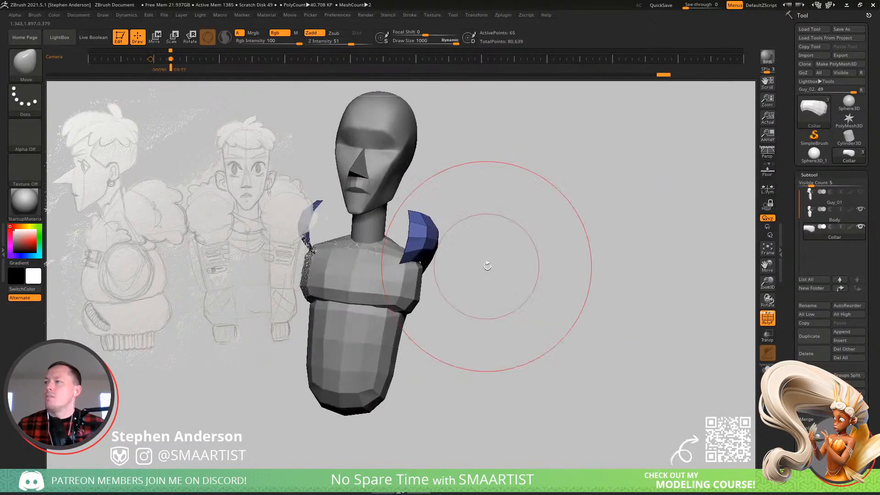
key("w")
left_click_drag(589, 222, 500, 217)
key("q")
mouse_move(591, 220)
left_mouse_down()
mouse_move(550, 275)
mouse_move(523, 355)
mouse_move(477, 248)
left_mouse_up()
key("w")
mouse_move(532, 350)
left_mouse_down()
mouse_move(546, 269)
mouse_move(510, 240)
mouse_move(490, 204)
mouse_move(602, 297)
left_mouse_up()
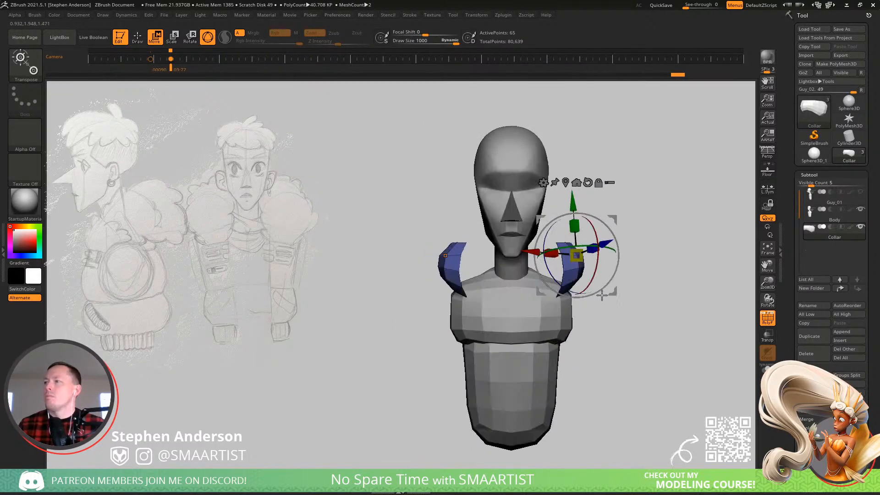
left_click(589, 184)
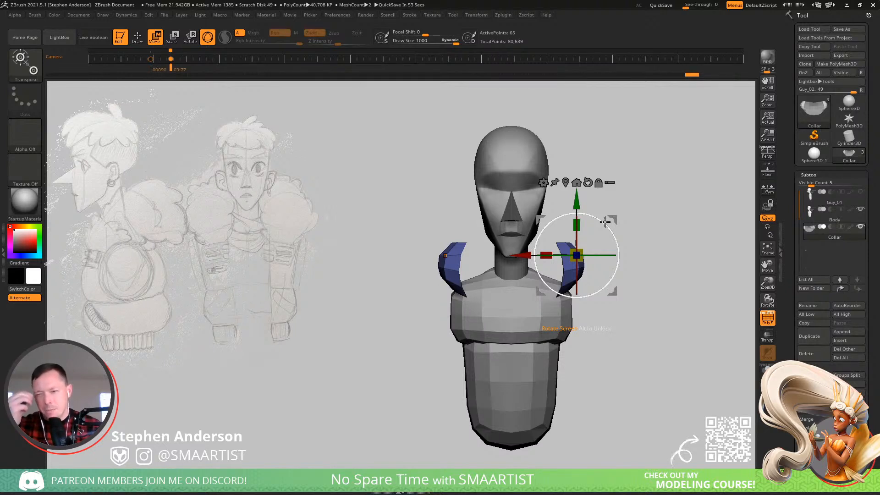
- Try to rotate the collar's two sides outward above the shoulders
left_click_drag(613, 233, 572, 257)
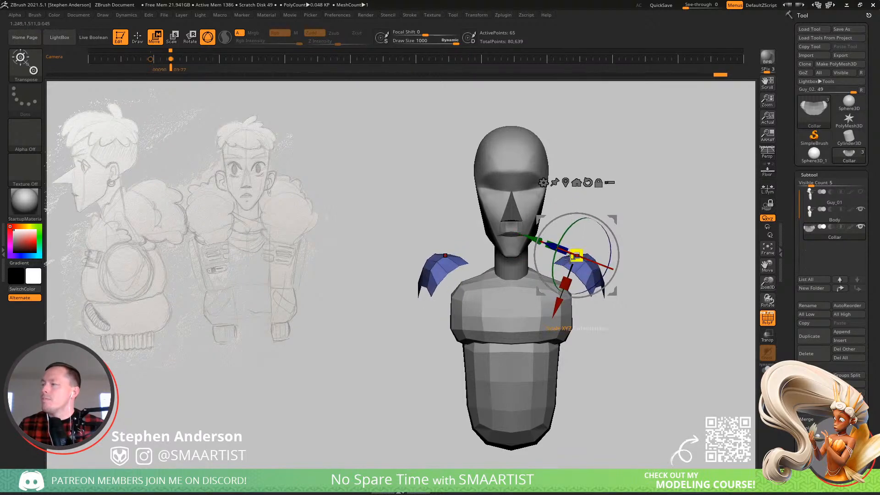
left_click_drag(673, 249, 547, 273)
key("ctrl+z")
key("ctrl+z")
- Remask the collar's back, rotate its sides outward from the front, and tilt them about 32 degrees in the side view
left_click_drag(706, 374, 614, 381, "alt")
mouse_move(573, 459)
left_mouse_down("ctrl")
mouse_move(539, 390)
mouse_move(539, 318)
left_mouse_up("ctrl")
mouse_move(629, 350)
left_mouse_down()
mouse_move(631, 299)
mouse_move(638, 364)
mouse_move(690, 367)
mouse_move(625, 322)
mouse_move(624, 331)
left_mouse_up()
left_click_drag(517, 237, 467, 235)
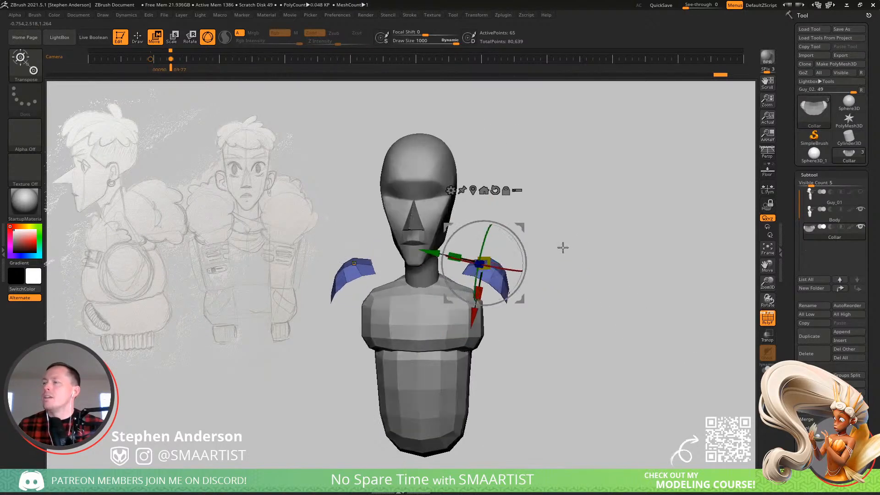
mouse_move(562, 247)
left_mouse_down()
mouse_move(487, 251)
mouse_move(490, 259)
mouse_move(552, 257)
left_mouse_up()
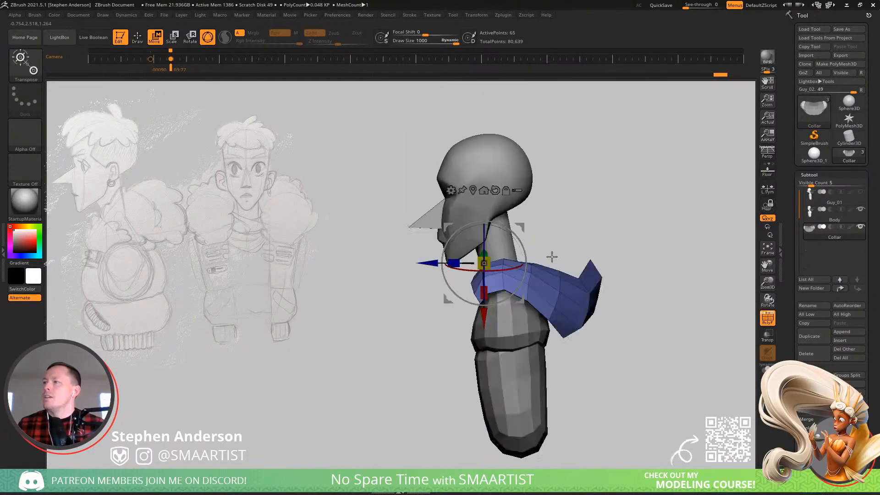
left_click_drag(469, 223, 448, 240)
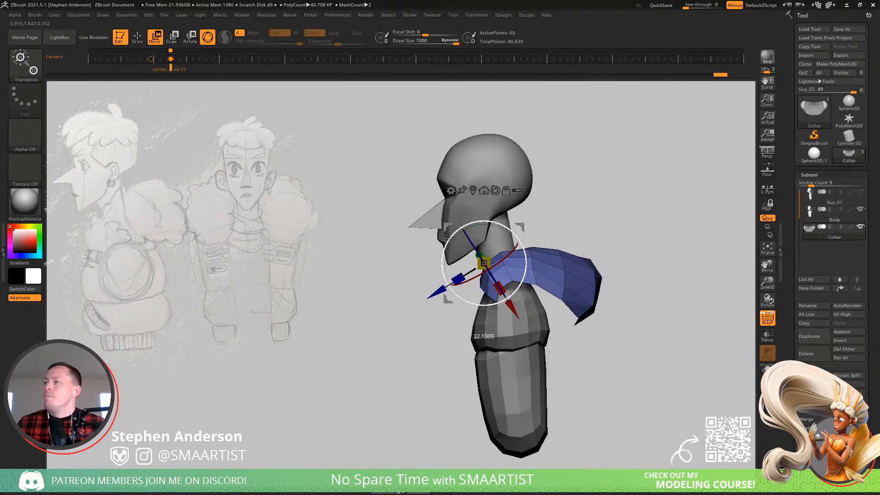
left_click_drag(531, 230, 547, 229)
- With the Move brush, pull the collar's front ends down and forward over the chest
key("b")
key("m")
key("v")
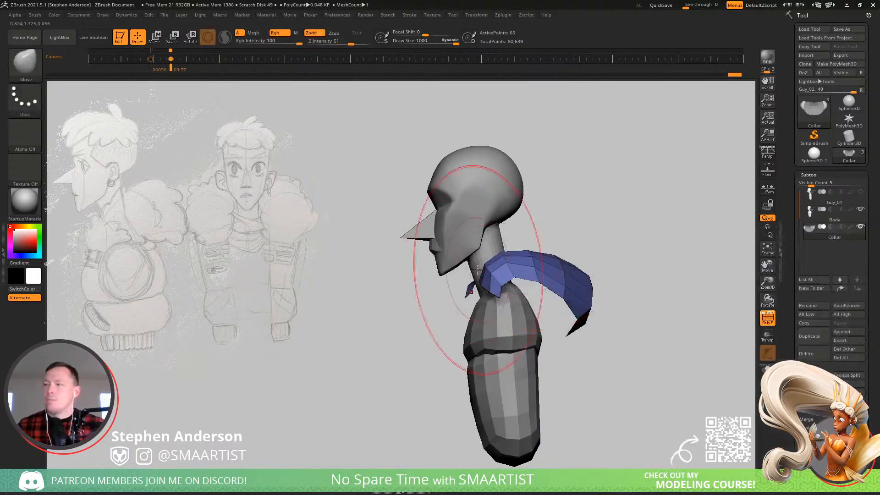
mouse_move(491, 288)
left_mouse_down()
mouse_move(446, 353)
mouse_move(454, 360)
left_mouse_up()
mouse_move(507, 329)
right_mouse_down()
mouse_move(555, 334)
mouse_move(544, 328)
right_mouse_up()
mouse_move(497, 310)
right_mouse_down()
mouse_move(511, 308)
mouse_move(500, 319)
right_mouse_up()
key("s")
left_click_drag(496, 304, 488, 305)
mouse_move(465, 290)
right_mouse_down()
mouse_move(475, 292)
mouse_move(470, 275)
right_mouse_up()
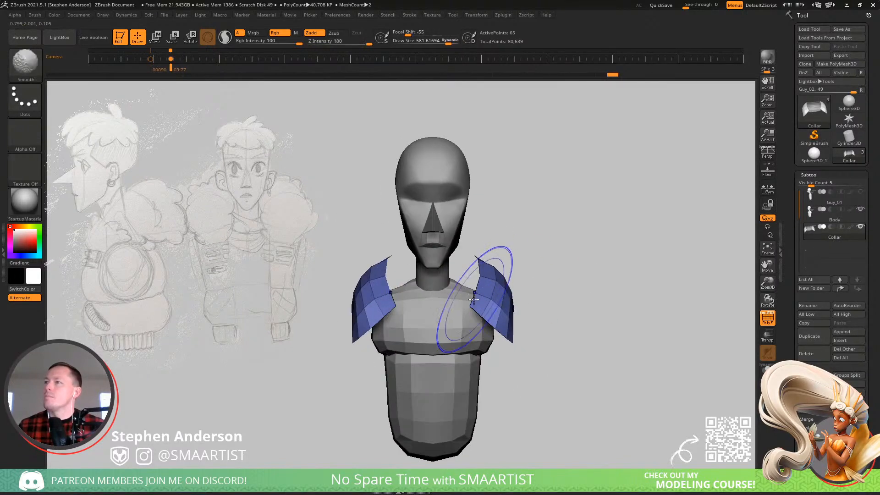
- Pull the collar's inner front edges toward the neck and push its outer sides wider with a smaller Move brush
left_click_drag(473, 269, 464, 269)
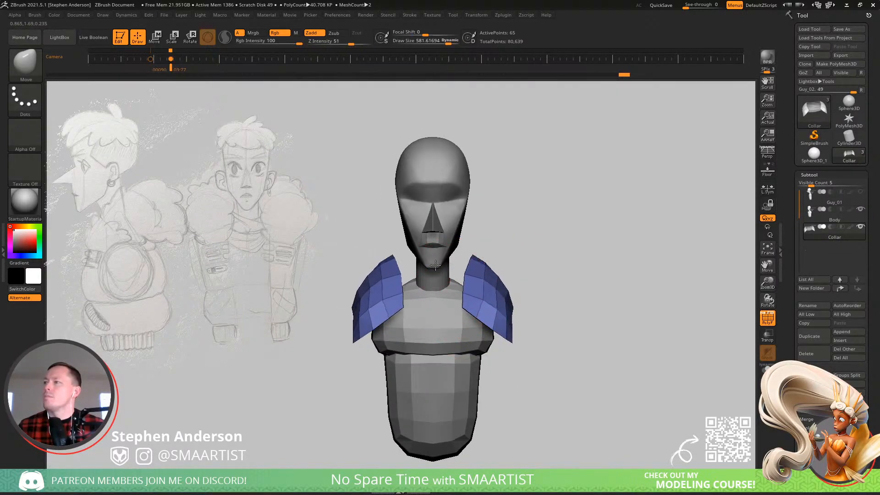
mouse_move(510, 298)
left_mouse_down()
mouse_move(524, 299)
mouse_move(465, 309)
mouse_move(474, 320)
left_mouse_up()
key("s")
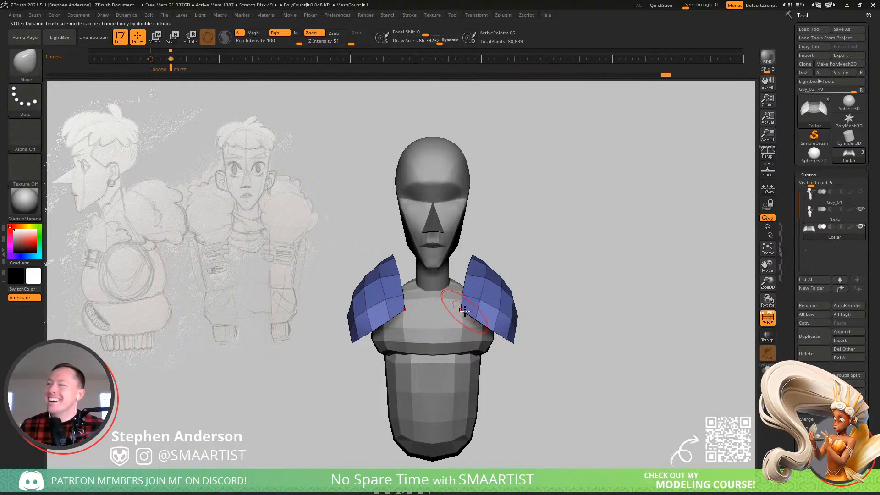
left_click_drag(465, 311, 451, 331)
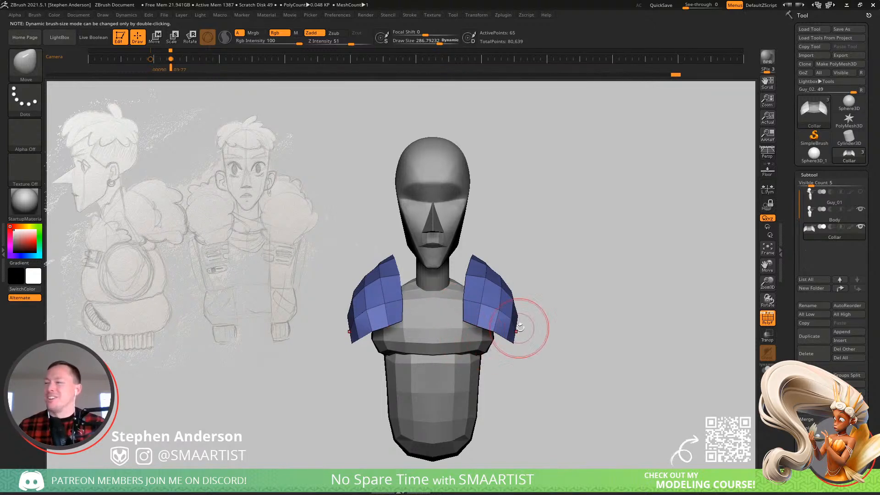
mouse_move(540, 344)
left_mouse_down()
mouse_move(468, 342)
mouse_move(538, 343)
mouse_move(490, 328)
mouse_move(523, 343)
mouse_move(503, 341)
mouse_move(463, 316)
left_mouse_up()
- Adjust the brush size to about 299 and reshape the collar's lower outer edges around the shoulders
key("s")
key("s")
mouse_move(614, 316)
left_mouse_down()
mouse_move(635, 305)
mouse_move(589, 336)
mouse_move(606, 334)
left_mouse_up()
key("s")
right_click_drag(615, 327, 527, 307)
key("s")
left_click_drag(521, 318, 515, 316)
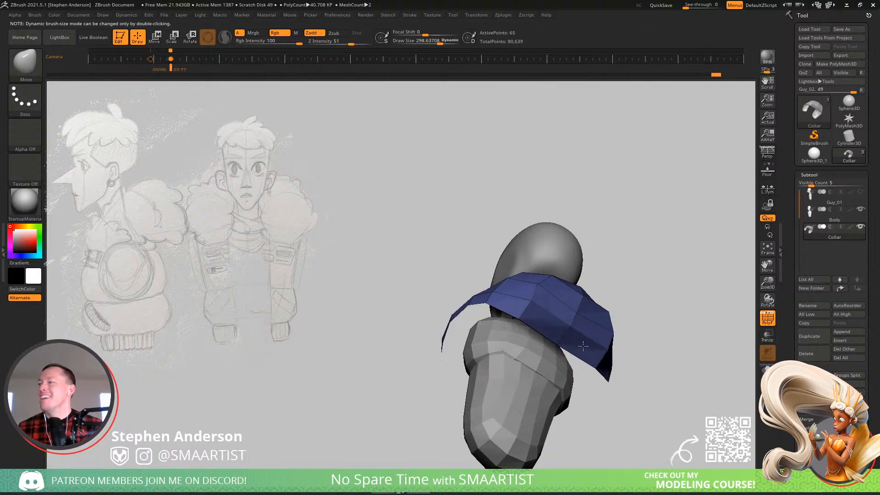
- Round out the collar's back and side underside with small Move brush adjustments from below and behind
right_click_drag(534, 312, 541, 336)
right_click_drag(552, 286, 541, 282)
key("s")
left_click_drag(542, 282, 539, 283)
right_click_drag(560, 290, 466, 347)
key("s")
left_click_drag(466, 347, 475, 350)
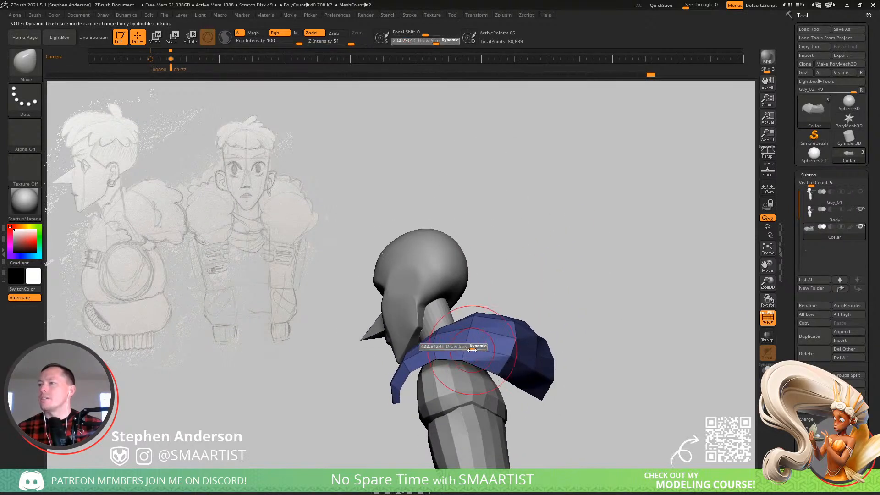
- Smooth the collar's side surface and nudge the upper back edge into a rounder curve
right_click_drag(471, 347, 455, 334)
mouse_move(474, 333)
left_mouse_down("shift")
mouse_move(506, 345)
mouse_move(480, 346)
mouse_move(480, 367)
left_mouse_up("shift")
key("s")
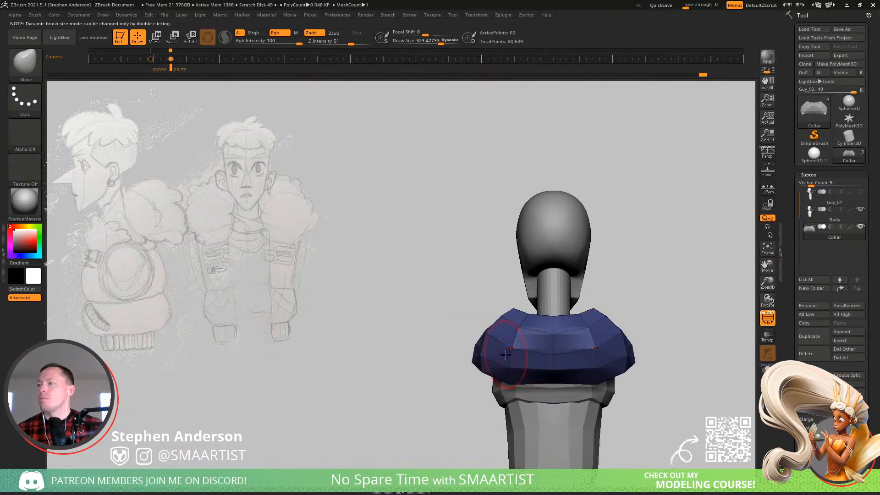
mouse_move(506, 355)
right_mouse_down()
mouse_move(541, 330)
mouse_move(538, 316)
right_mouse_up()
left_click_drag(524, 308, 518, 301)
right_click_drag(518, 301, 511, 274)
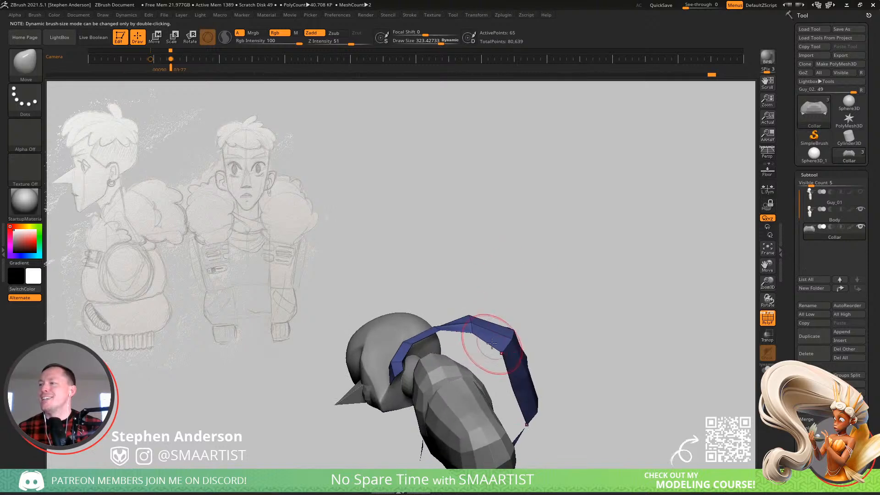
- Push the collar's rear corners and lower side edge into an even, puffy curve with larger Move brush sizes
right_click_drag(491, 344, 495, 318)
key("s")
mouse_move(505, 342)
left_mouse_down()
mouse_move(515, 343)
mouse_move(476, 359)
left_mouse_up()
mouse_move(533, 309)
right_mouse_down()
mouse_move(516, 349)
mouse_move(496, 358)
right_mouse_up()
right_click_drag(495, 358, 487, 320, "ctrl")
right_click_drag(488, 320, 501, 314)
mouse_move(521, 343)
right_mouse_down("ctrl")
mouse_move(527, 370)
mouse_move(508, 357)
right_mouse_up("ctrl")
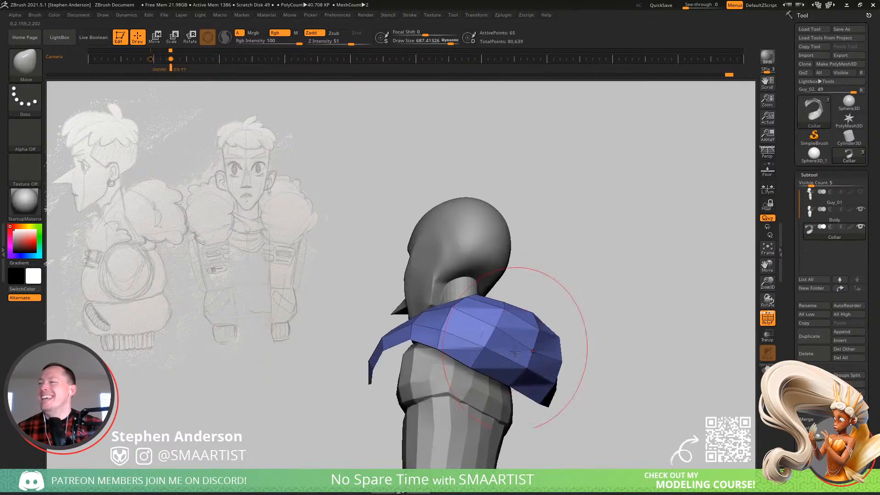
key("s")
mouse_move(508, 381)
left_mouse_down()
mouse_move(513, 388)
mouse_move(473, 368)
left_mouse_up()
right_click_drag(505, 352, 513, 398)
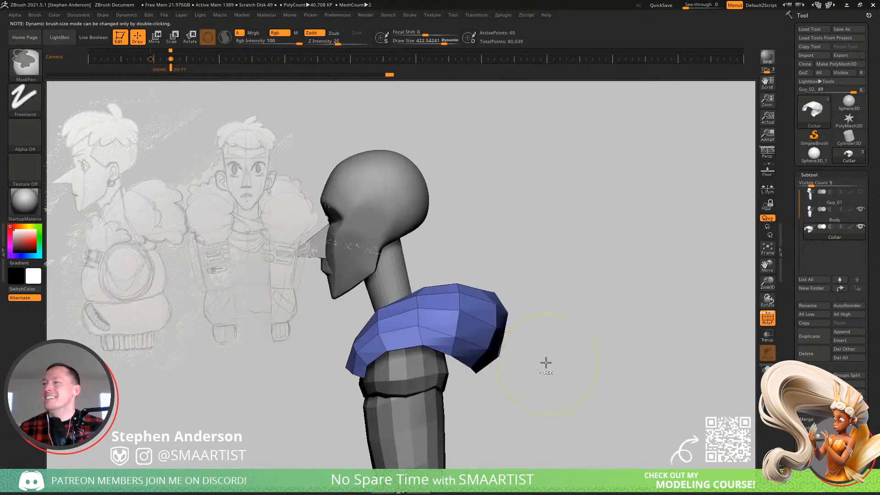
- Align the model with the side sketch and pull the collar's top, front and back outlines to match the drawing
mouse_move(546, 363)
right_mouse_down("ctrl")
mouse_move(521, 314)
mouse_move(552, 336)
right_mouse_up("ctrl")
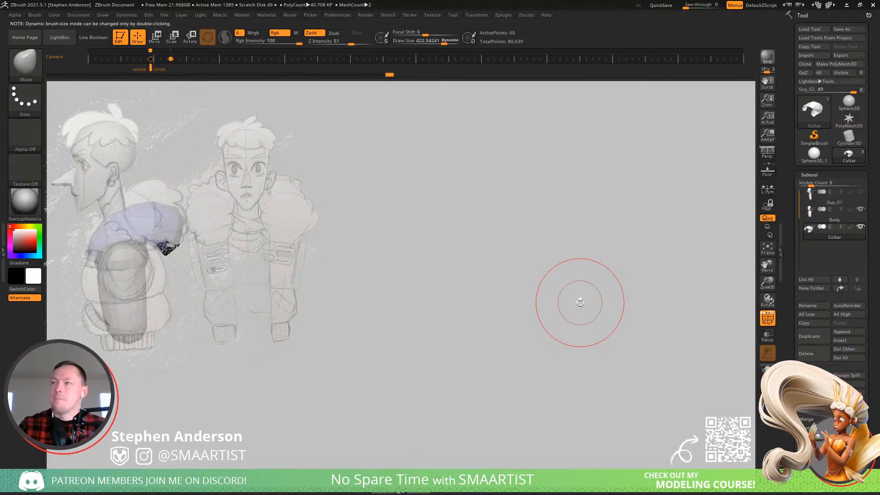
key("s")
mouse_move(166, 199)
left_mouse_down()
mouse_move(174, 208)
mouse_move(167, 179)
mouse_move(160, 202)
mouse_move(184, 211)
mouse_move(193, 191)
mouse_move(154, 211)
mouse_move(168, 185)
mouse_move(130, 194)
mouse_move(89, 227)
mouse_move(93, 255)
mouse_move(102, 244)
mouse_move(91, 251)
left_mouse_up()
key("s")
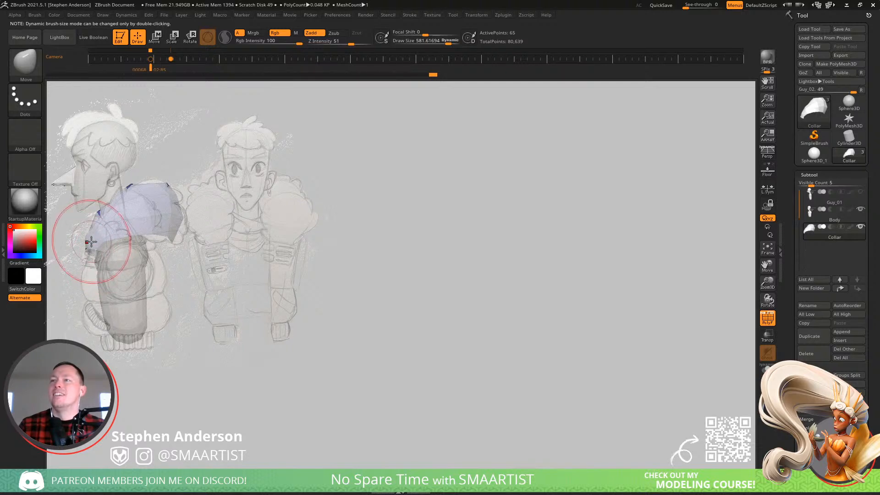
mouse_move(142, 236)
left_mouse_down()
mouse_move(165, 243)
mouse_move(178, 232)
mouse_move(154, 178)
mouse_move(178, 196)
left_mouse_up()
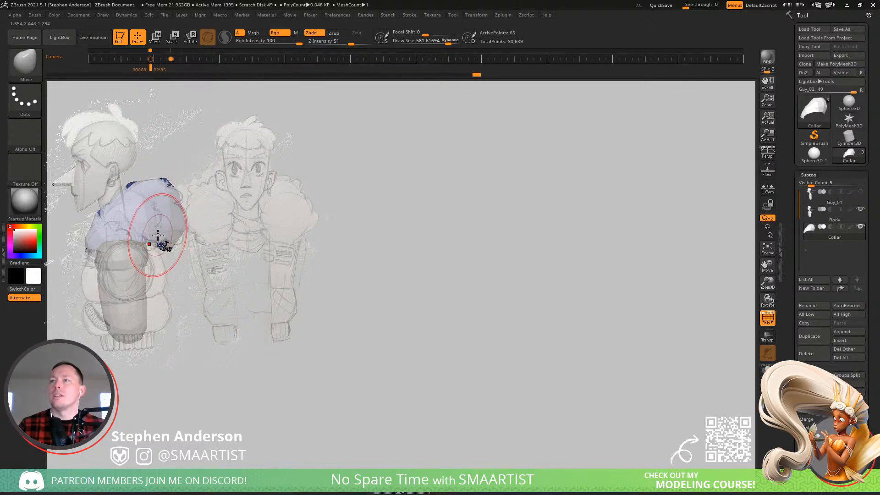
mouse_move(277, 230)
left_mouse_down("alt")
mouse_move(572, 260)
mouse_move(544, 261)
mouse_move(599, 256)
left_mouse_up("alt")
left_click_drag(544, 259, 547, 256)
- Align the model with the front sketch, then widen the collar's sides and pull its inner edges inward to match
key("Left")
key("Right")
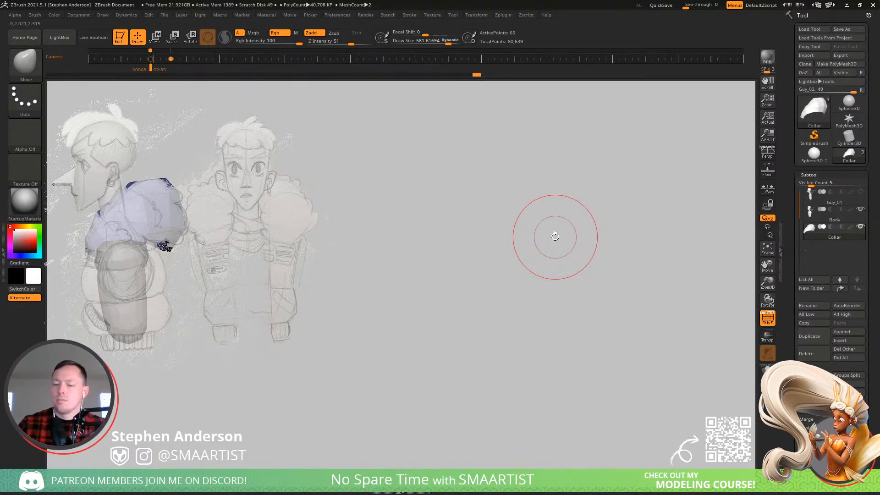
key("Right")
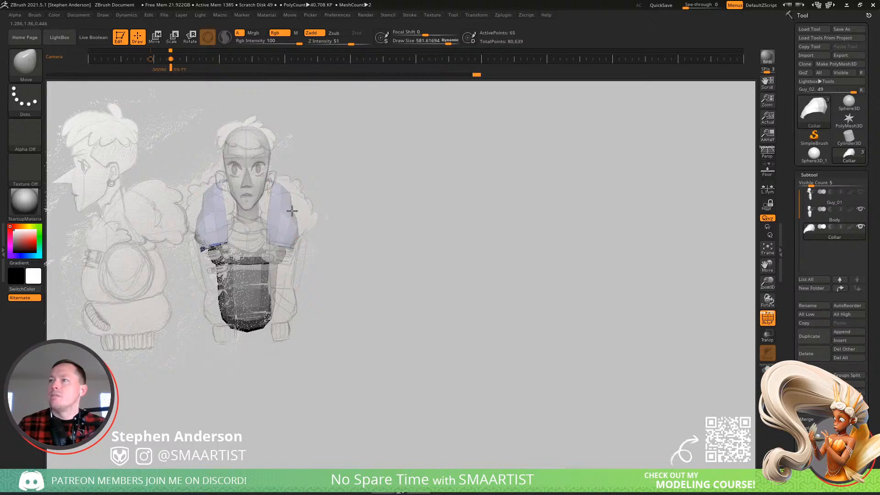
left_click_drag(289, 206, 333, 206)
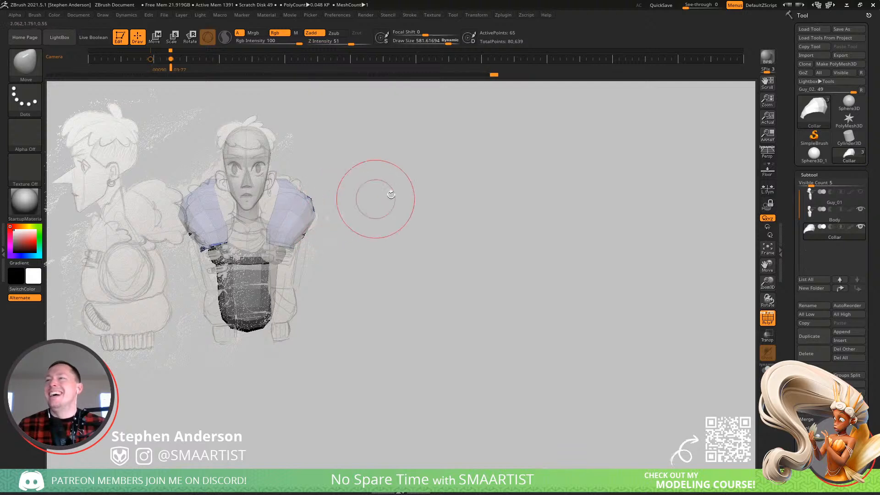
left_click_drag(373, 193, 403, 196)
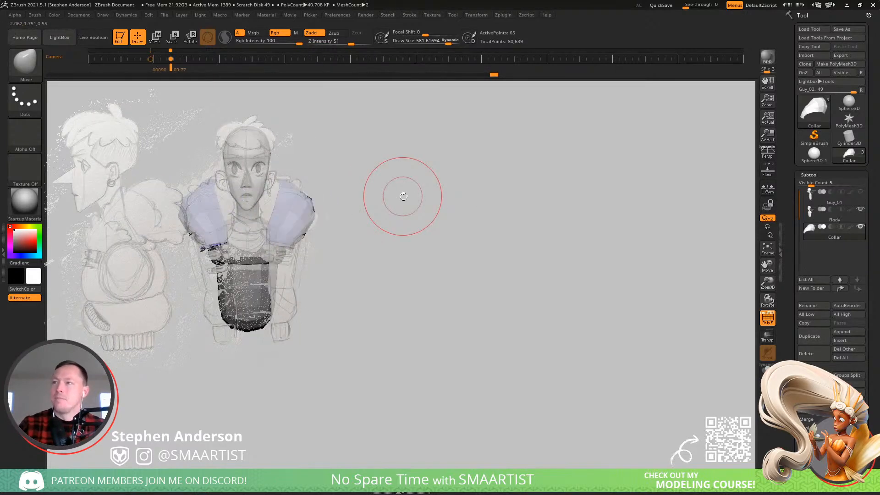
mouse_move(277, 197)
left_mouse_down()
mouse_move(246, 202)
mouse_move(262, 229)
left_mouse_up()
key("s")
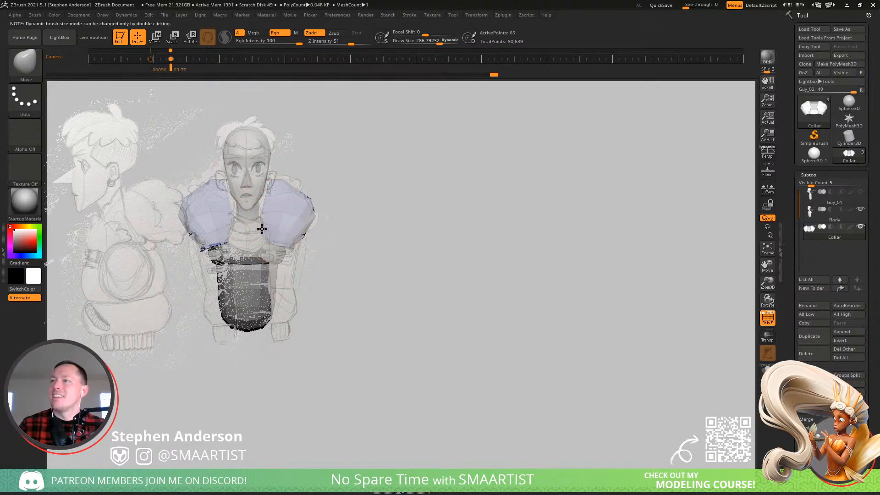
- Refine the collar's upper inner edges and outer top corners over both shoulders in three-quarter views
mouse_move(376, 214)
left_mouse_down("alt")
mouse_move(543, 236)
mouse_move(639, 274)
mouse_move(652, 267)
left_mouse_up("alt")
right_click_drag(652, 267, 642, 245)
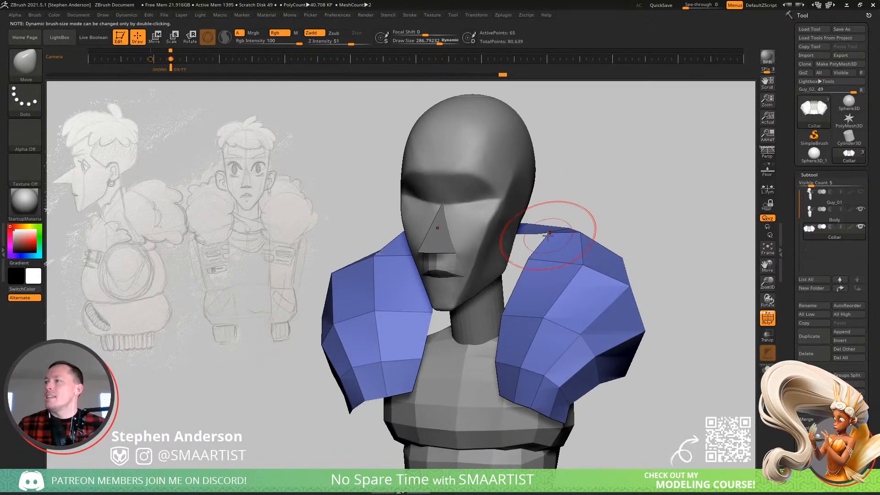
left_click_drag(546, 235, 536, 257)
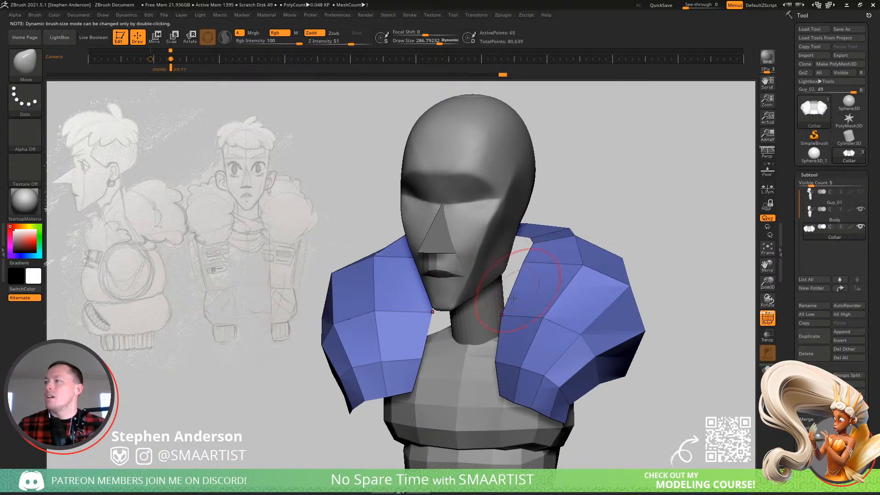
right_click_drag(513, 299, 457, 310)
left_click_drag(441, 266, 461, 260)
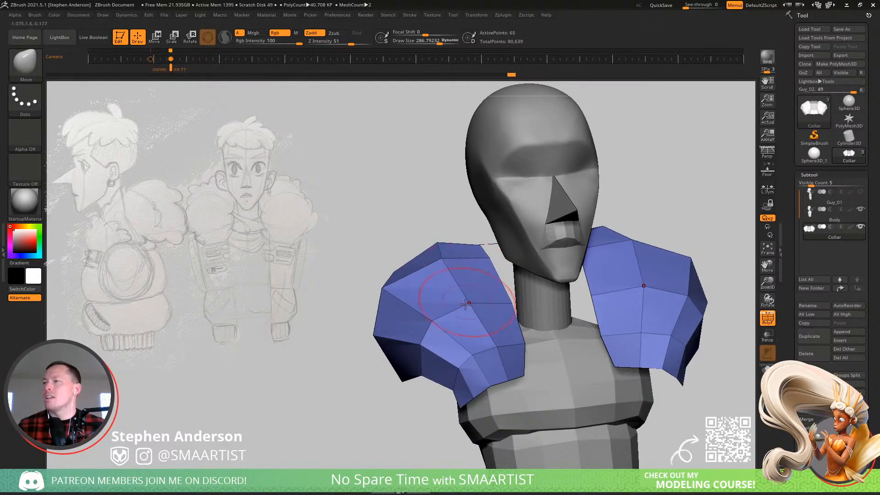
mouse_move(409, 291)
right_mouse_down()
mouse_move(433, 295)
mouse_move(398, 298)
right_mouse_up()
left_click_drag(385, 292, 417, 276)
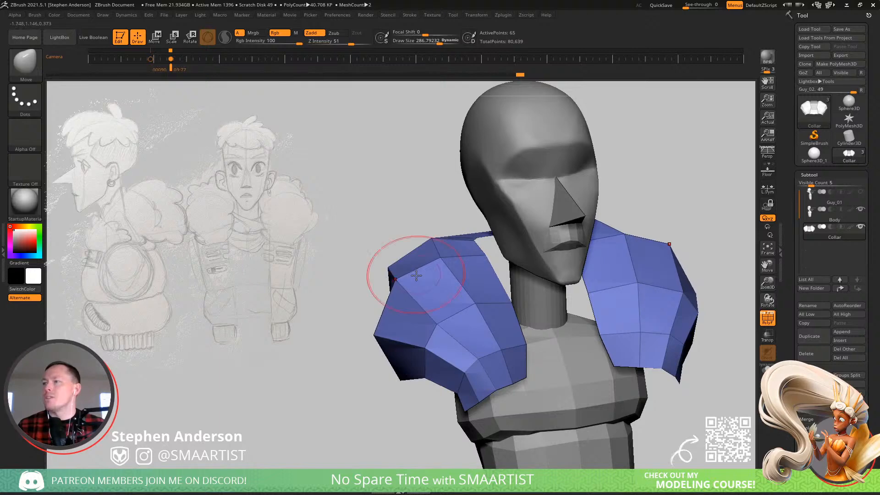
right_click_drag(416, 276, 476, 289)
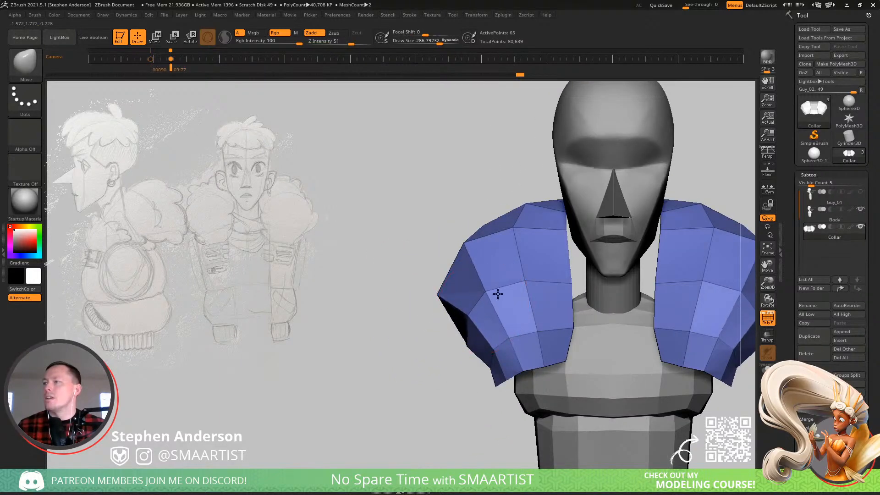
- Straighten the collar's inner front edges and tuck in its lower front corners with progressively smaller Move brush sizes down to about 187
left_click_drag(491, 335, 471, 344)
mouse_move(472, 344)
right_mouse_down()
mouse_move(521, 319)
mouse_move(608, 294)
mouse_move(527, 276)
mouse_move(524, 224)
right_mouse_up()
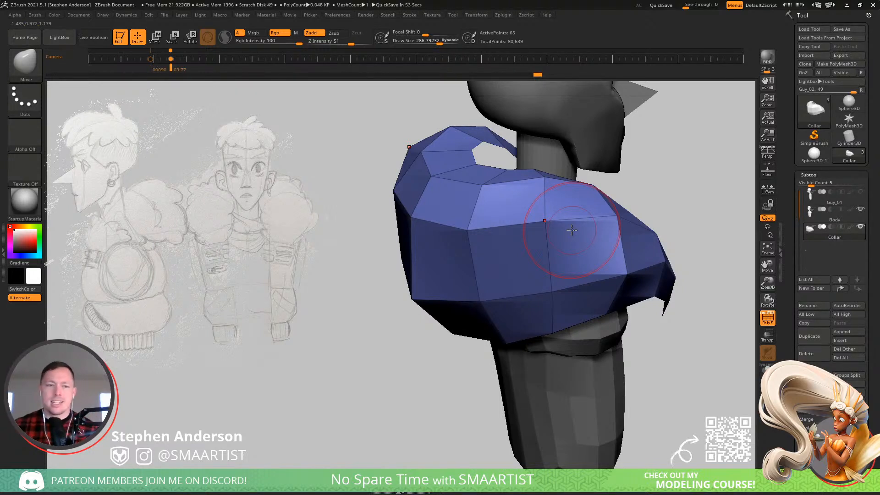
right_click_drag(535, 276, 545, 250)
mouse_move(545, 250)
right_mouse_down("ctrl")
mouse_move(501, 229)
mouse_move(571, 241)
mouse_move(434, 232)
right_mouse_up("ctrl")
right_click_drag(488, 315, 511, 343, "ctrl")
key("s")
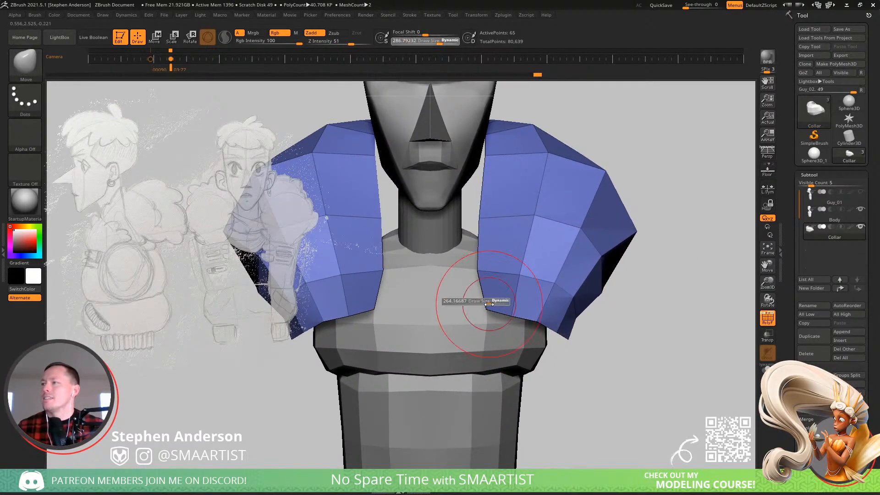
left_click_drag(492, 303, 486, 313)
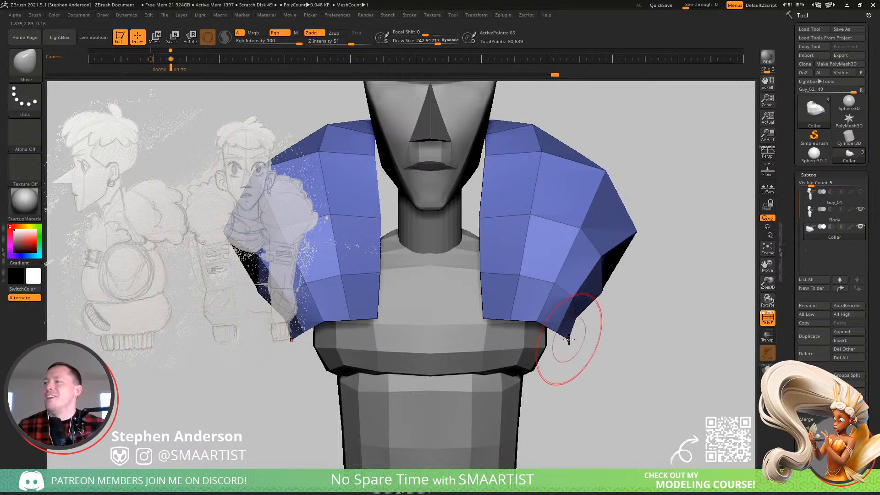
key("s")
mouse_move(558, 331)
left_mouse_down()
mouse_move(585, 315)
mouse_move(561, 335)
mouse_move(533, 325)
left_mouse_up()
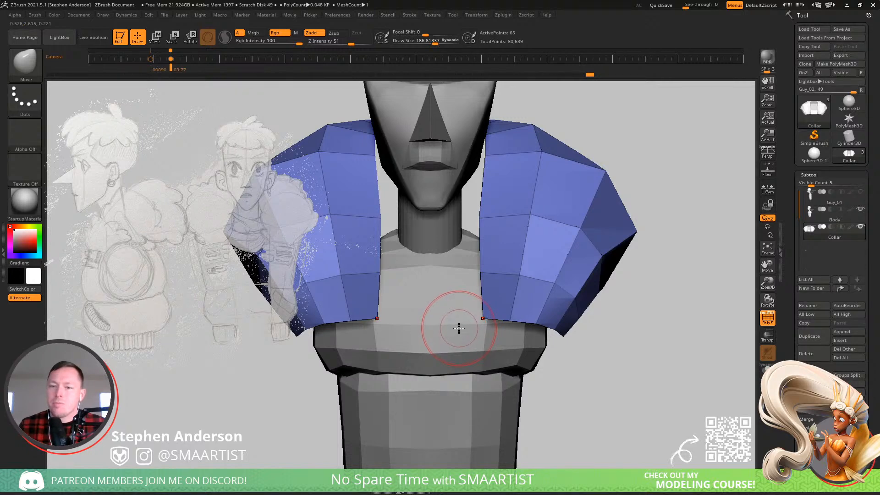
- Insert a mirrored pair of PolySpheres over the torso just below the collar with the IMM Primitives brush
right_click_drag(674, 358, 605, 255)
mouse_move(606, 255)
right_mouse_down("alt")
mouse_move(551, 288)
mouse_move(515, 245)
mouse_move(538, 306)
mouse_move(482, 196)
mouse_move(481, 281)
mouse_move(484, 220)
mouse_move(502, 298)
right_mouse_up("alt")
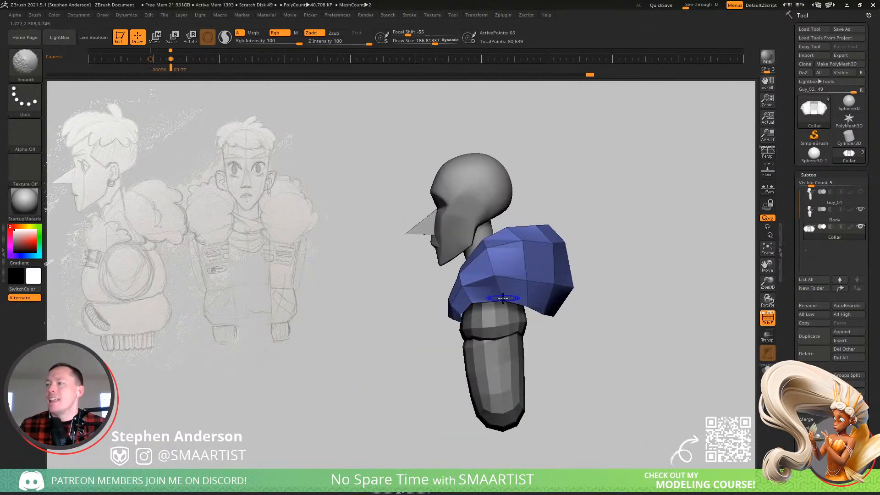
key("b")
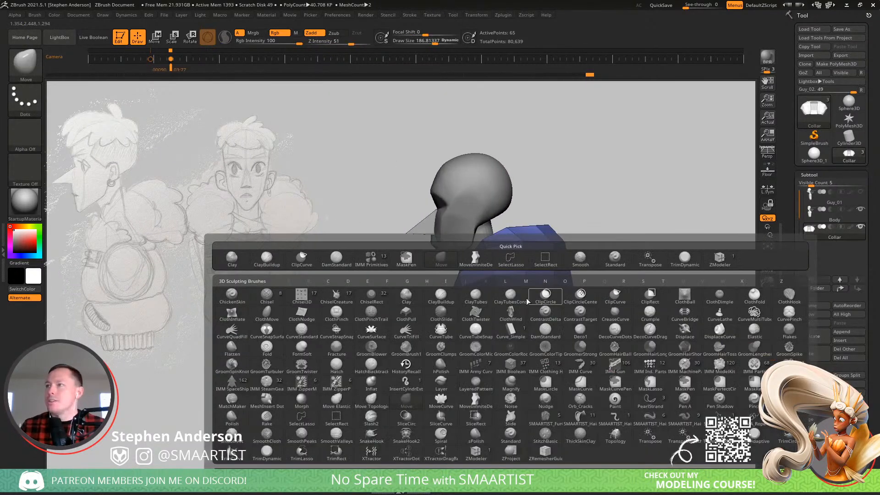
left_click(370, 262)
right_click_drag(353, 236, 503, 375)
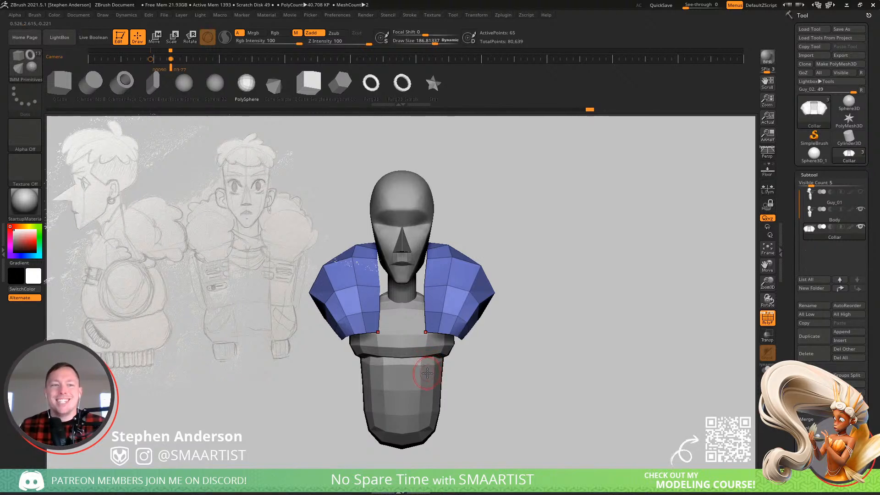
mouse_move(415, 365)
left_mouse_down()
mouse_move(419, 388)
mouse_move(432, 377)
mouse_move(433, 390)
left_mouse_up()
key("ctrl+z")
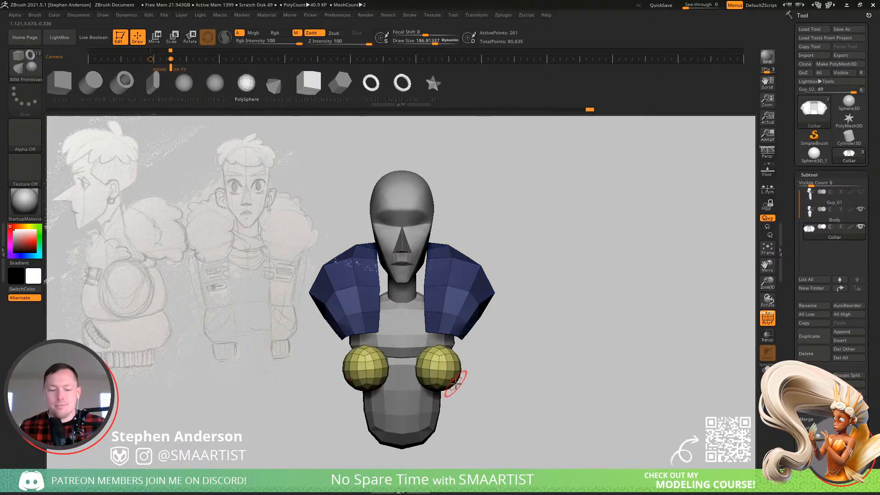
- Switch back to the Move brush at a draw size of about 734, and split the inserted spheres into their own active subtool
key("b")
key("m")
key("v")
key("s")
mouse_move(444, 337)
left_mouse_down()
mouse_move(459, 353)
mouse_move(500, 355)
left_mouse_up()
key("w")
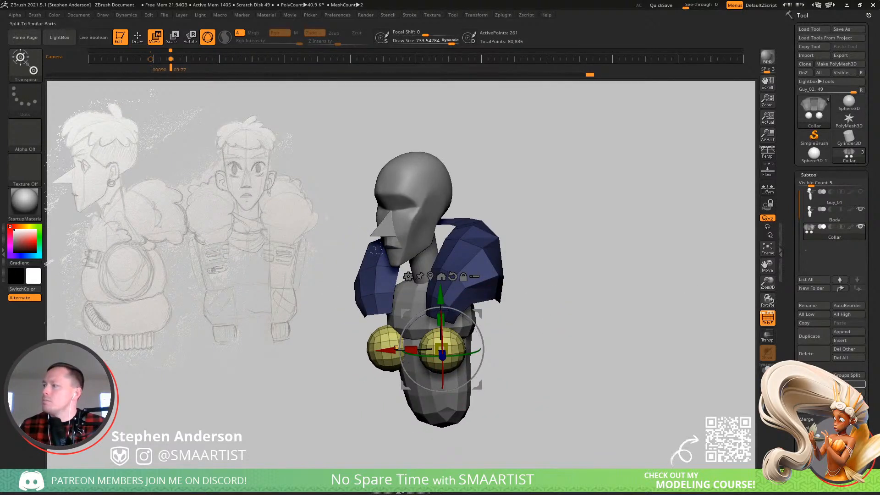
left_click(825, 401)
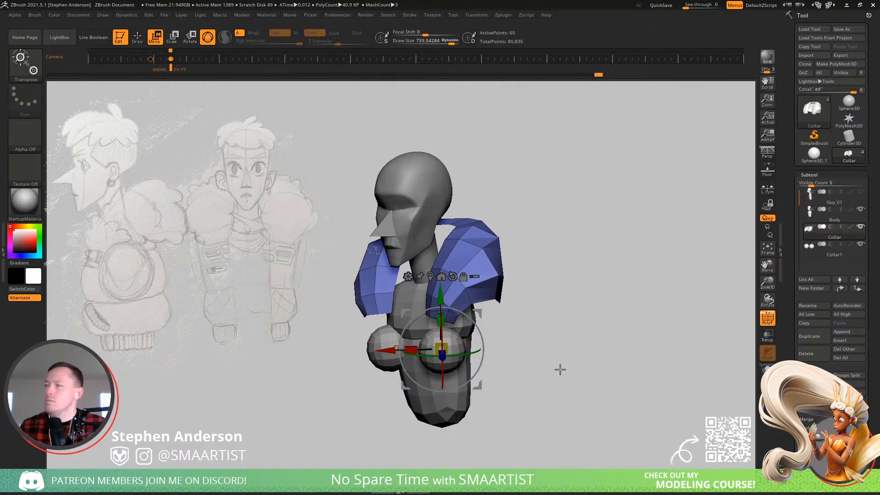
key("q")
key("alt+Down")
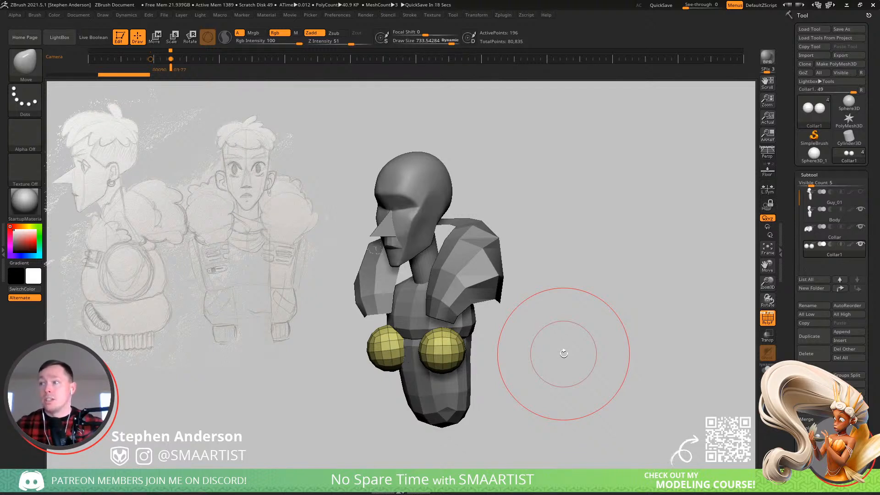
- Isolate the sphere pair, keep only the sphere on the character's left side, and delete the hidden one
key("w")
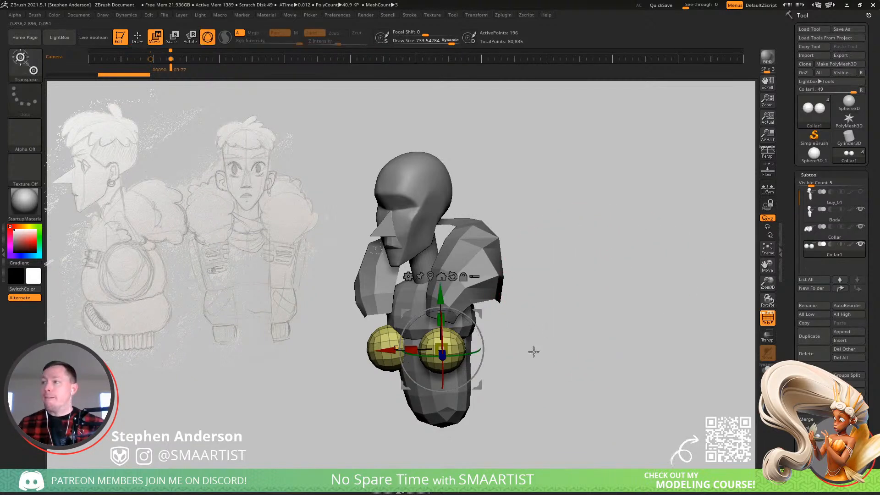
left_click(768, 369)
left_click_drag(564, 330, 581, 330)
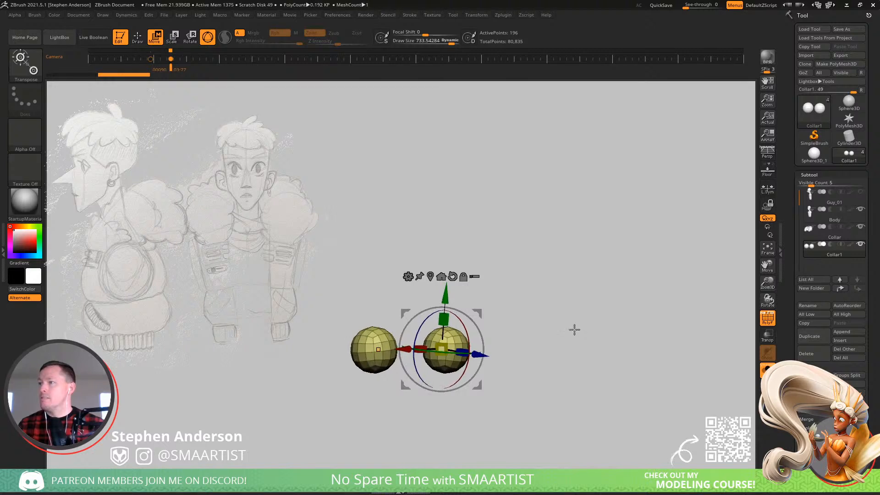
mouse_move(570, 242)
left_mouse_down("ctrl+shift")
mouse_move(468, 423)
mouse_move(415, 340)
left_mouse_up("ctrl+shift")
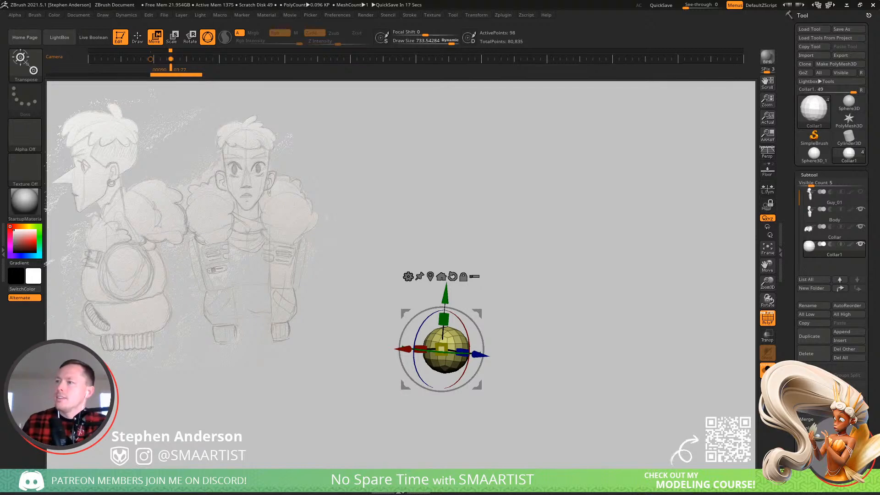
left_click_drag(588, 332, 574, 321)
left_click(768, 371)
left_click(810, 176)
left_click(812, 185)
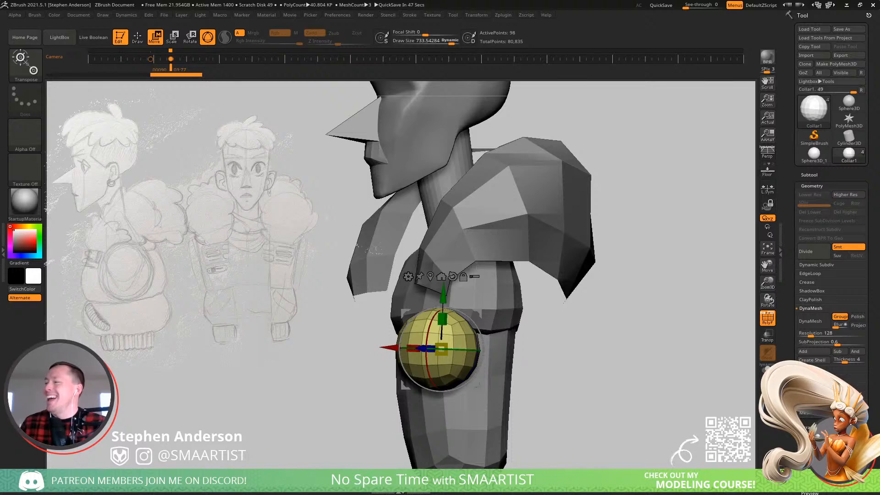
left_click(821, 387)
left_click(815, 369)
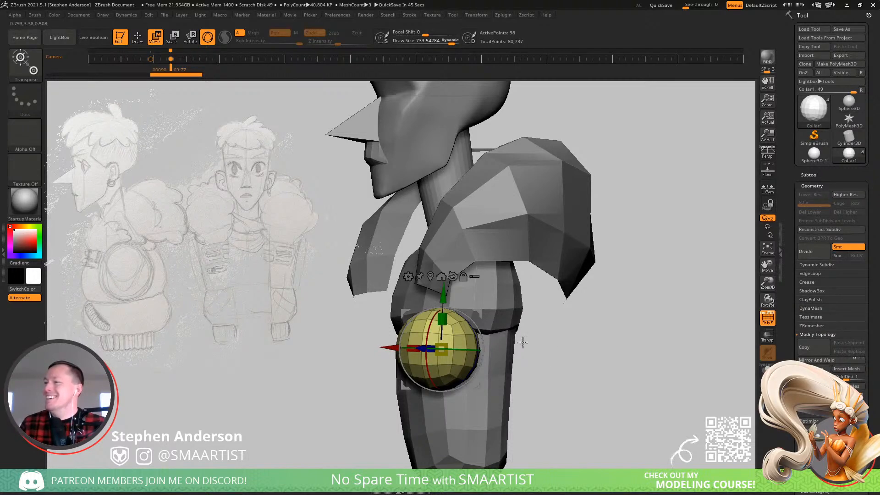
- Isolate the remaining sphere, hide one half of it loop by loop, and delete the hidden polygons to leave an open half-sphere
key("q")
right_click_drag(457, 356, 497, 354)
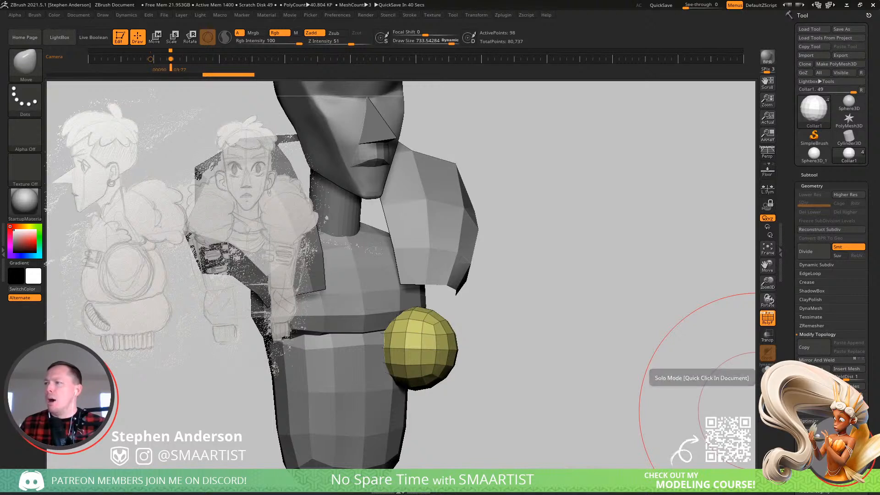
left_click(767, 369)
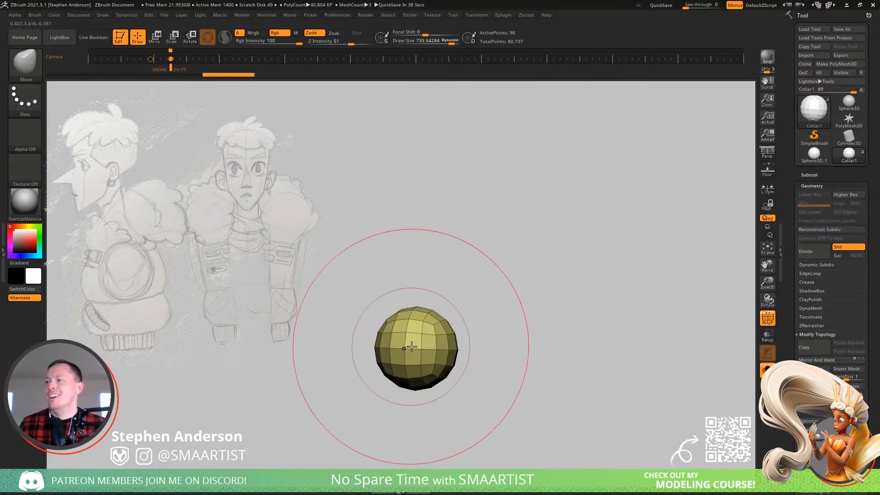
key("ctrl+shift")
left_click(398, 333, "ctrl+alt+shift")
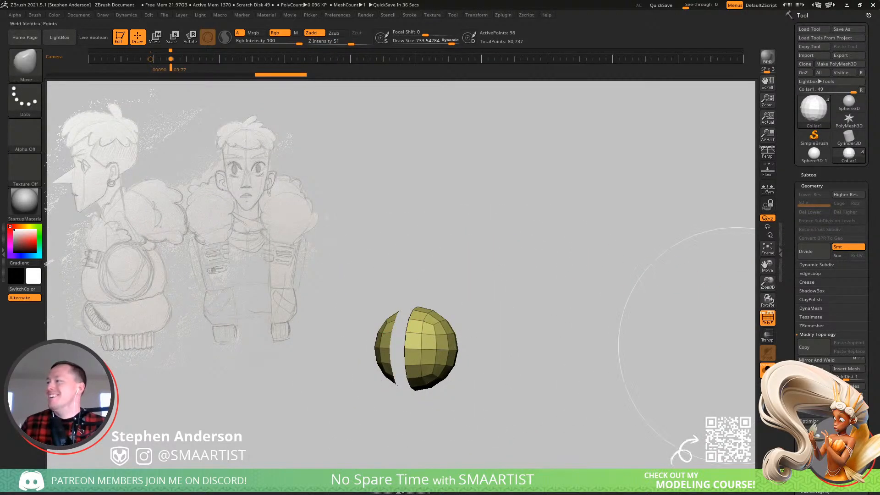
left_click_drag(354, 335, 383, 324)
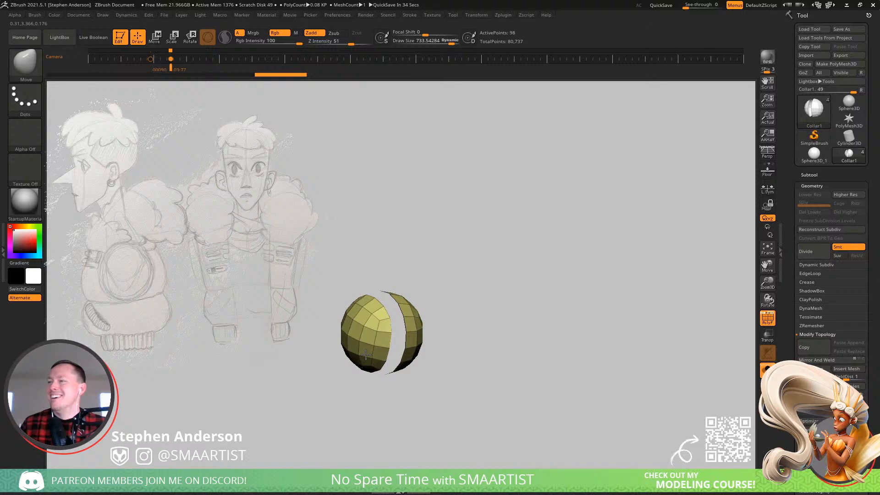
key("ctrl+shift")
left_click(386, 320, "ctrl+alt+shift")
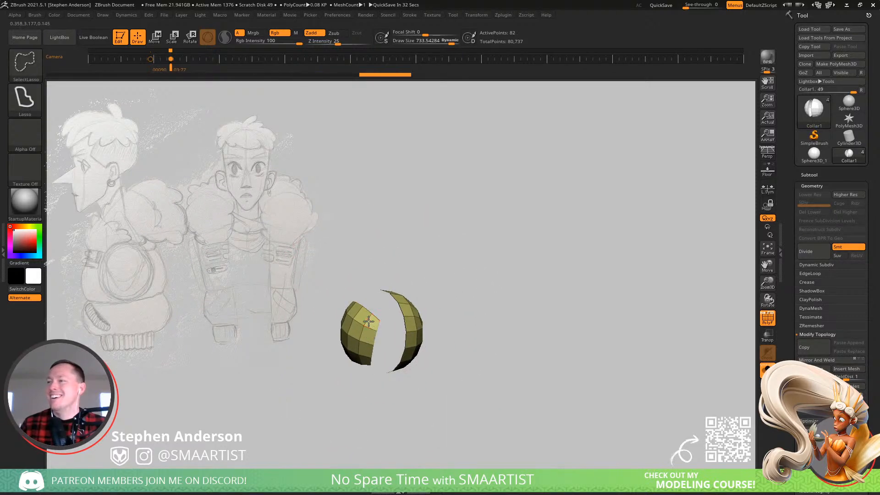
left_click(369, 321, "ctrl+alt+shift")
left_click(361, 335, "ctrl+alt+shift")
left_click(358, 354, "ctrl+shift")
left_click(360, 363, "ctrl+shift")
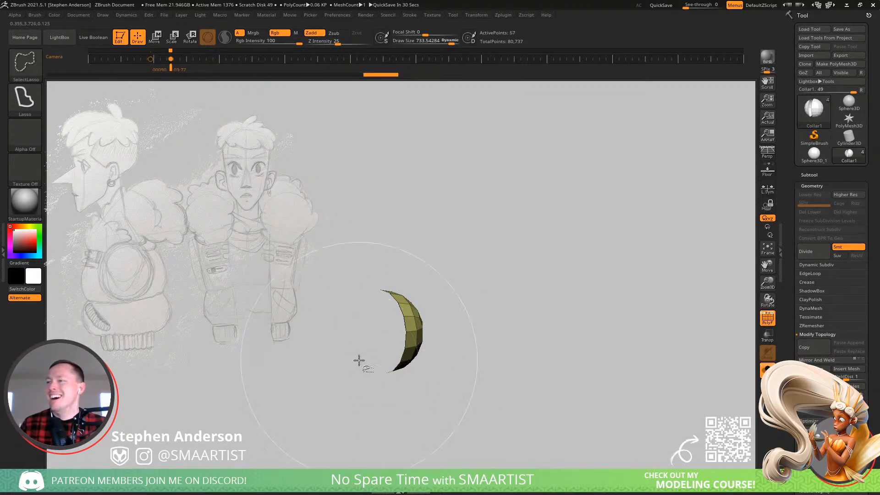
mouse_move(560, 365)
left_mouse_down()
mouse_move(566, 328)
mouse_move(516, 313)
mouse_move(527, 315)
left_mouse_up()
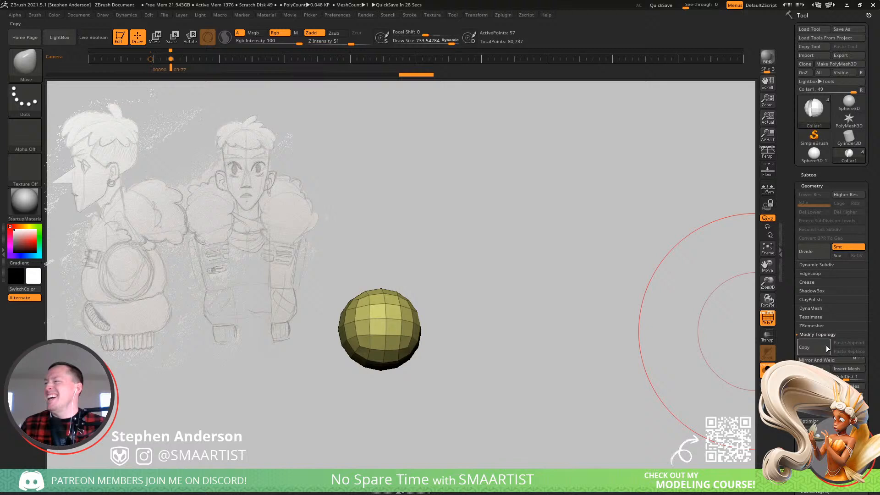
left_click(824, 368)
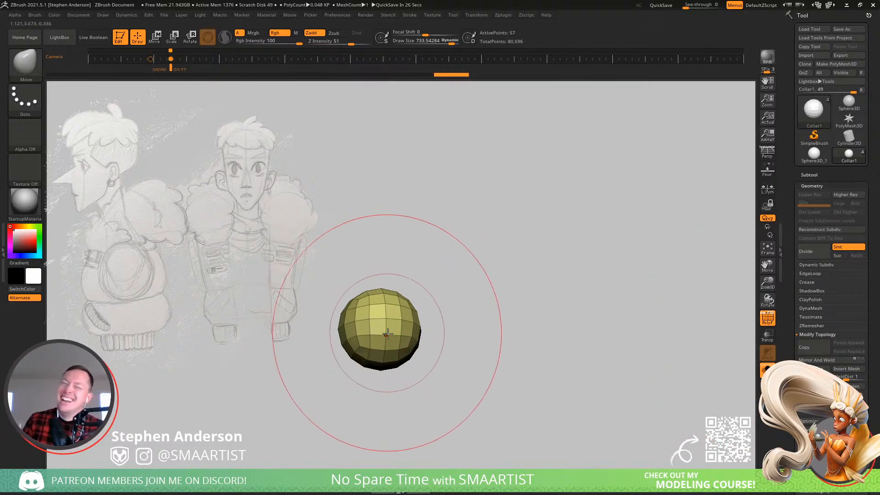
- Separate the half-sphere's open side as its own polygroup and stretch that end backward along the torso in the full model
right_click_drag(407, 334, 401, 334)
key("w")
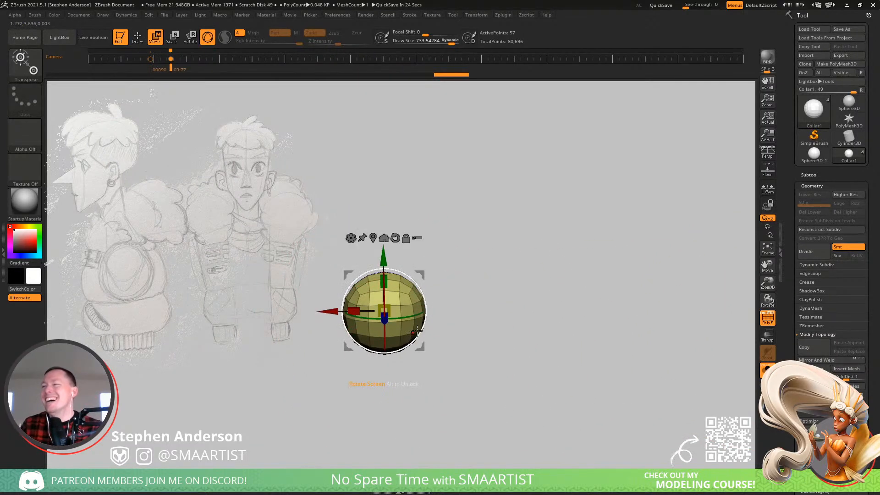
left_click_drag(378, 191, 538, 397, "ctrl")
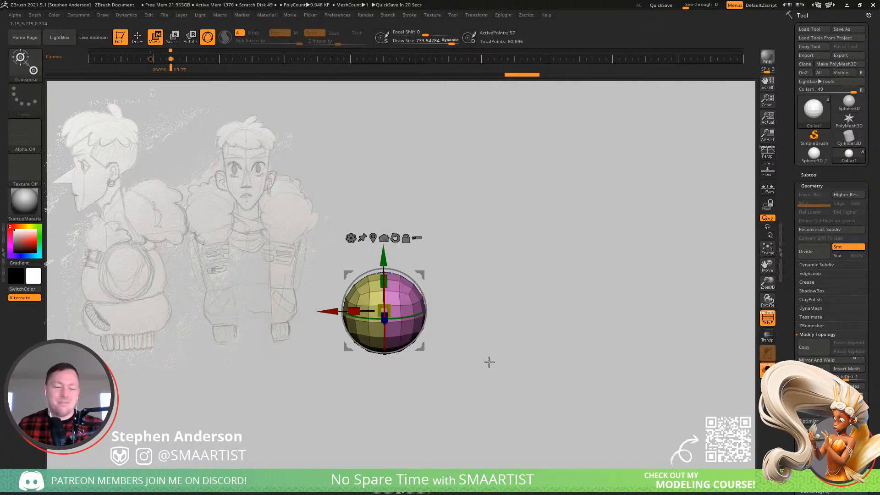
mouse_move(421, 274)
left_mouse_down("alt")
mouse_move(614, 256)
mouse_move(556, 290)
mouse_move(552, 275)
left_mouse_up("alt")
left_click(764, 367)
left_click_drag(635, 348, 560, 300)
left_click_drag(449, 279, 489, 283)
key("ctrl+z")
left_click_drag(539, 305, 528, 201)
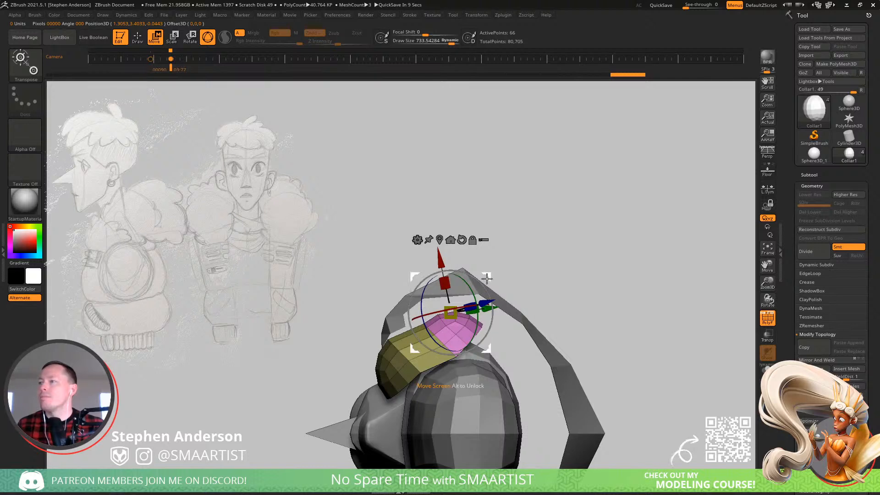
- Extrude the tube's open end in segments, curving it around the body to the center of the back
mouse_move(485, 278)
left_mouse_down()
mouse_move(535, 283)
mouse_move(533, 296)
mouse_move(542, 293)
left_mouse_up()
right_click_drag(578, 258, 624, 241, "ctrl")
mouse_move(501, 213)
left_mouse_down("ctrl")
mouse_move(540, 227)
mouse_move(557, 263)
mouse_move(557, 292)
left_mouse_up("ctrl")
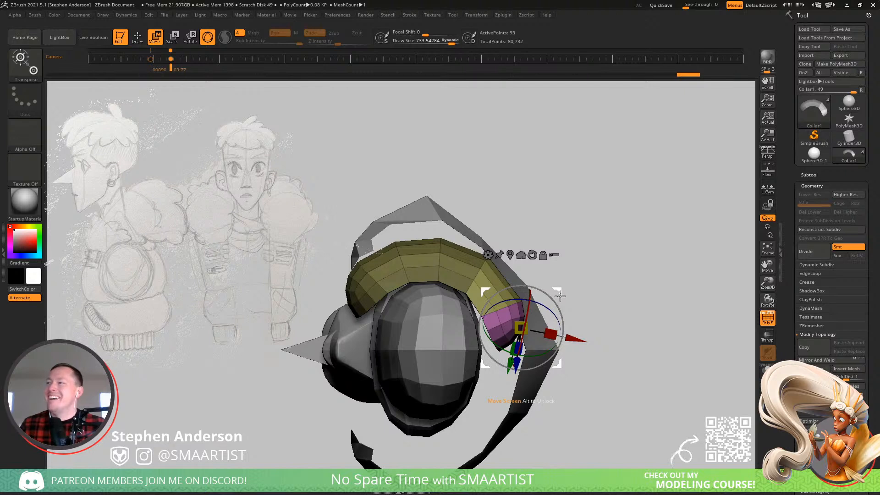
left_click_drag(561, 295, 563, 341, "ctrl")
key("q")
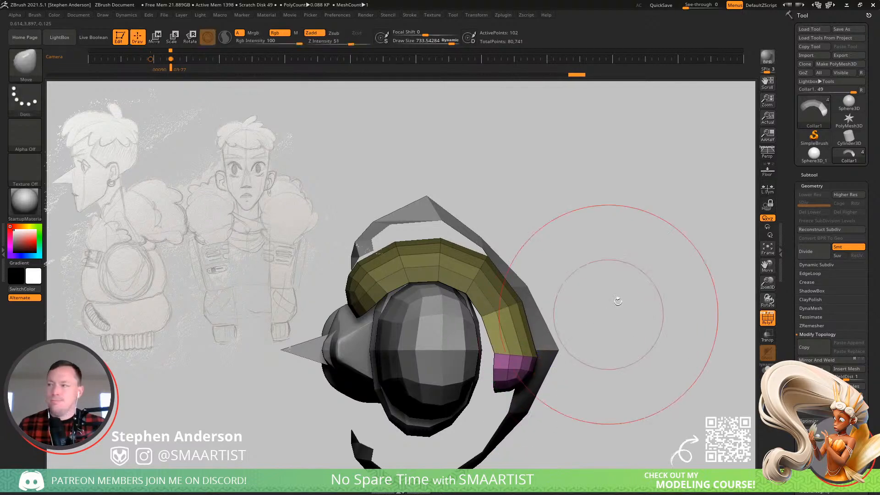
- Clear the mask and use Mirror And Weld to complete the half tube into a symmetrical U-shaped roll around the body
left_click_drag(619, 299, 745, 368, "ctrl")
left_click(817, 360)
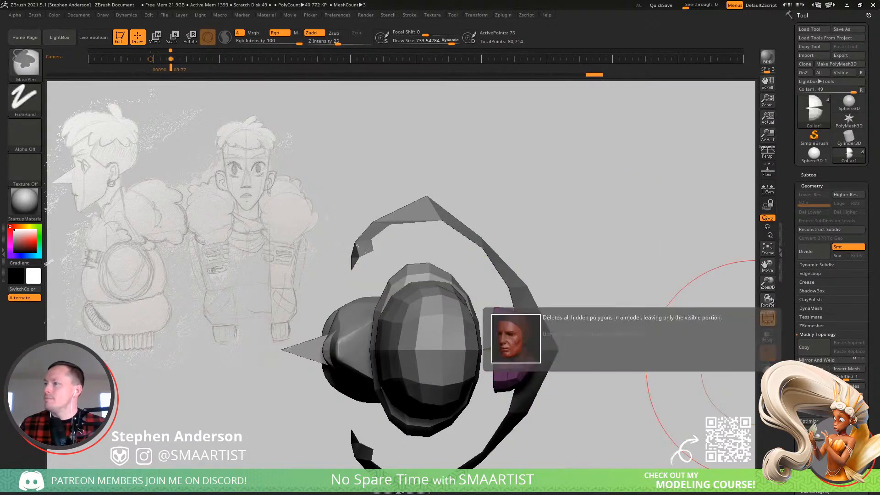
key("ctrl+z")
scroll(866, 399, "down", 5)
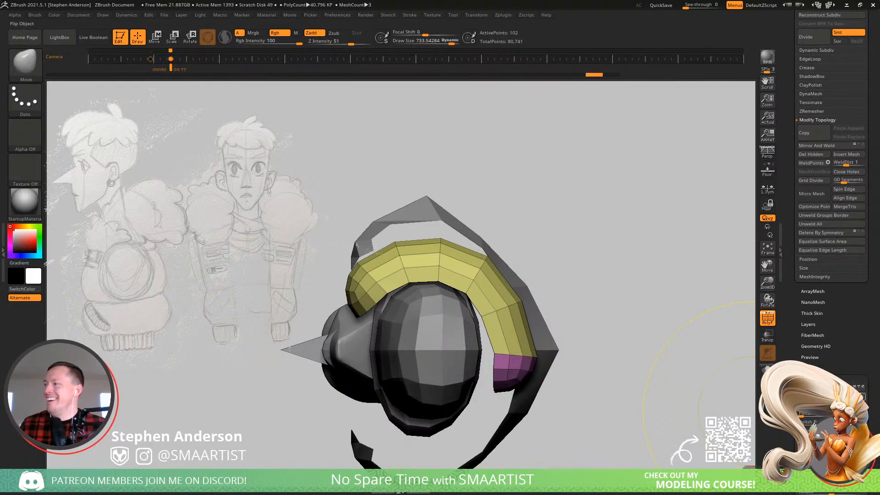
left_click(818, 144)
left_click(829, 145)
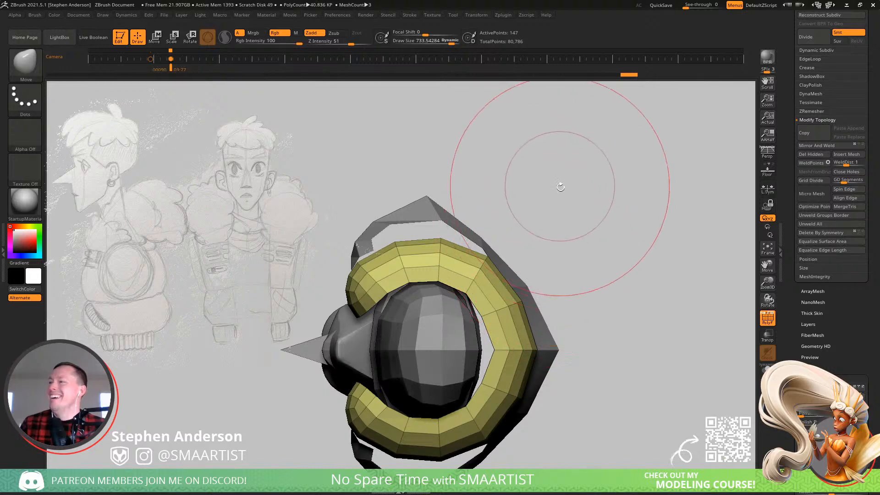
- Move the U-shaped roll down the torso, reset the gizmo's orientation, and align the roll's height with the waist in the front sketch
mouse_move(562, 191)
left_mouse_down()
mouse_move(573, 317)
mouse_move(633, 285)
mouse_move(552, 252)
mouse_move(558, 238)
mouse_move(597, 244)
mouse_move(603, 257)
left_mouse_up()
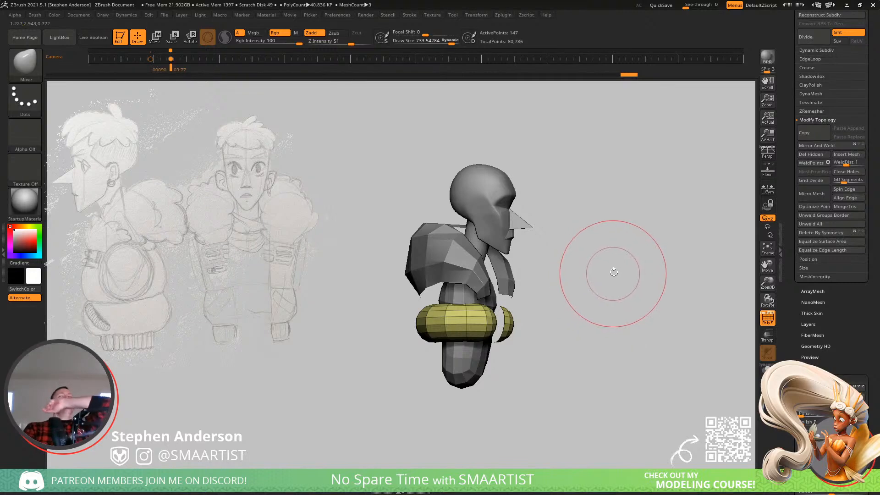
mouse_move(607, 297)
left_mouse_down()
mouse_move(591, 327)
mouse_move(598, 301)
left_mouse_up()
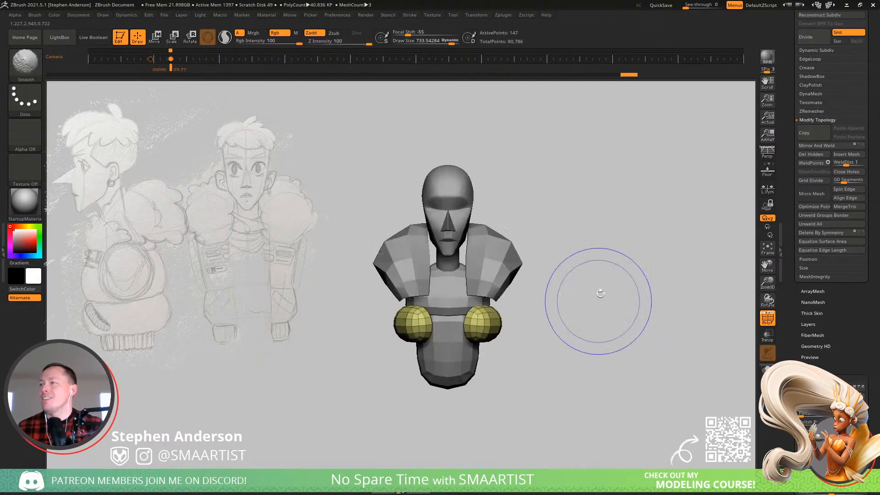
right_click_drag(598, 301, 628, 351, "ctrl")
left_click_drag(593, 306, 646, 279, "alt")
left_click_drag(645, 280, 619, 277)
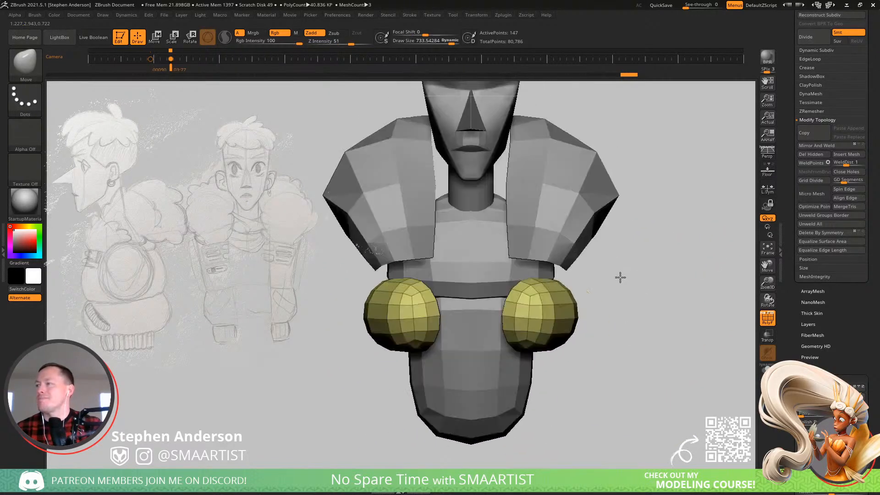
key("w")
left_click(452, 240)
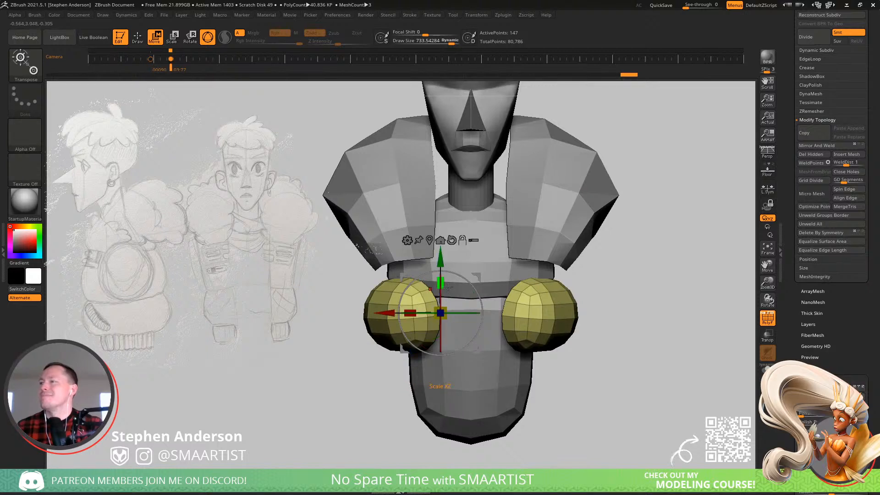
left_click_drag(439, 262, 440, 304)
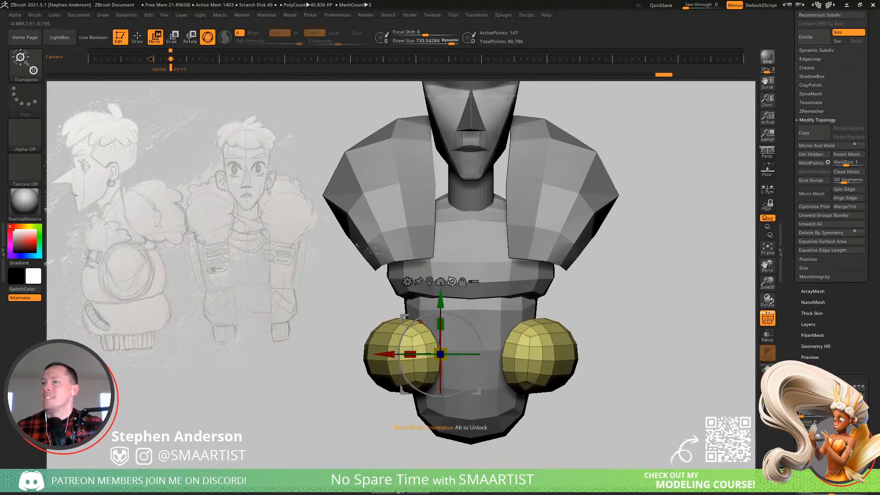
left_click(451, 282)
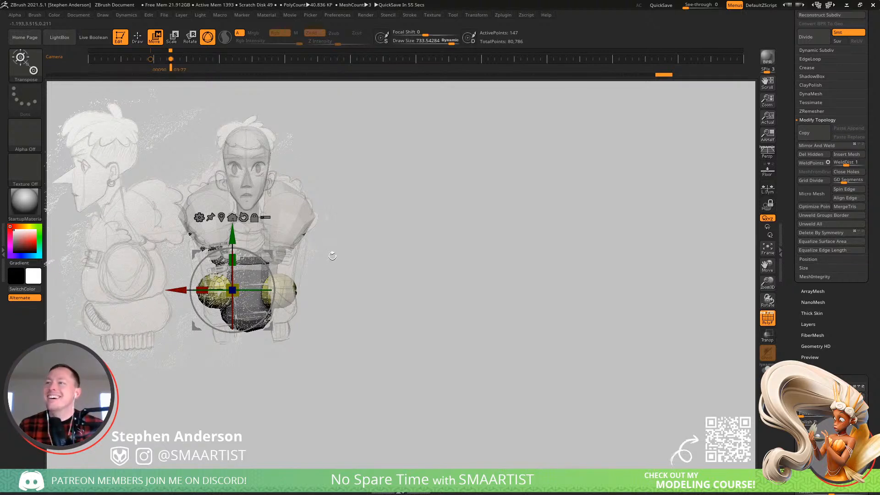
mouse_move(231, 237)
left_mouse_down()
mouse_move(232, 251)
mouse_move(255, 258)
mouse_move(232, 271)
mouse_move(231, 249)
left_mouse_up()
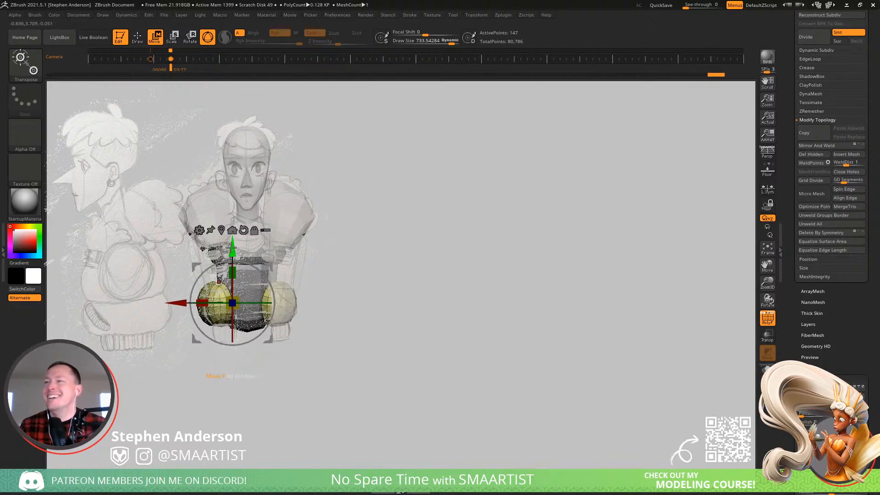
- Center the gizmo on the roll in the side reference view, tilt the roll slightly and shift it forward to match the side sketch
key("Left")
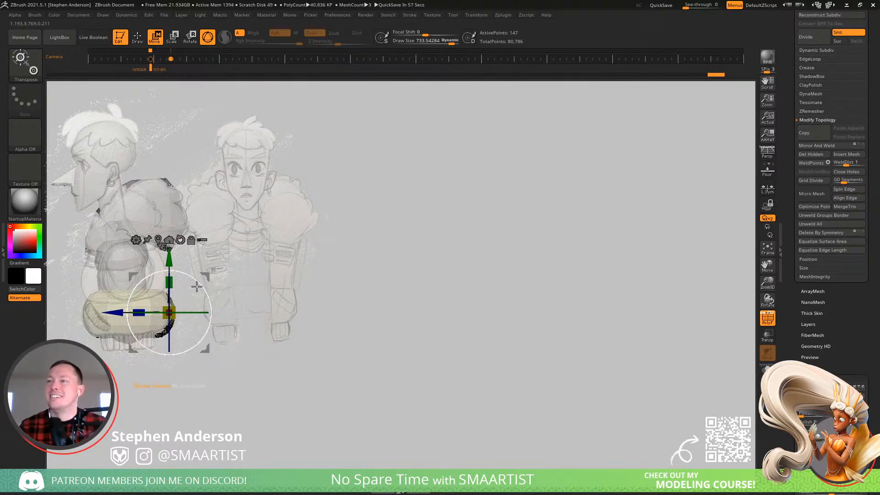
left_click(158, 240)
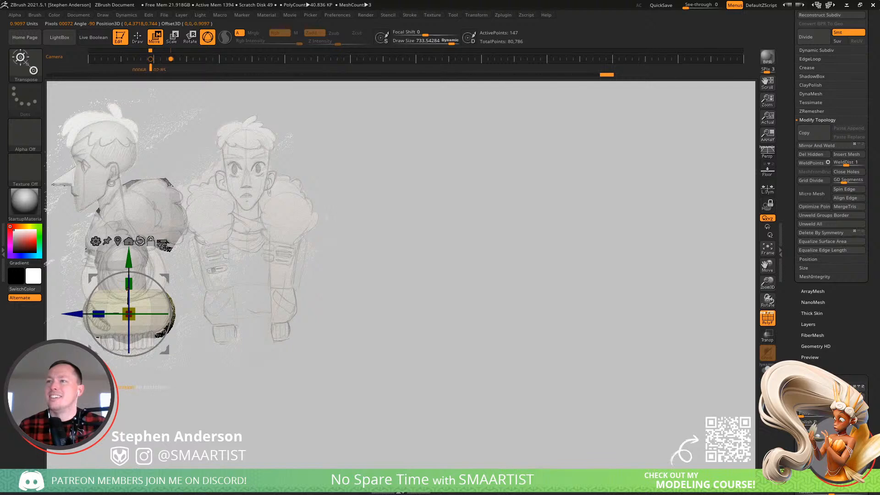
left_click_drag(158, 286, 159, 286)
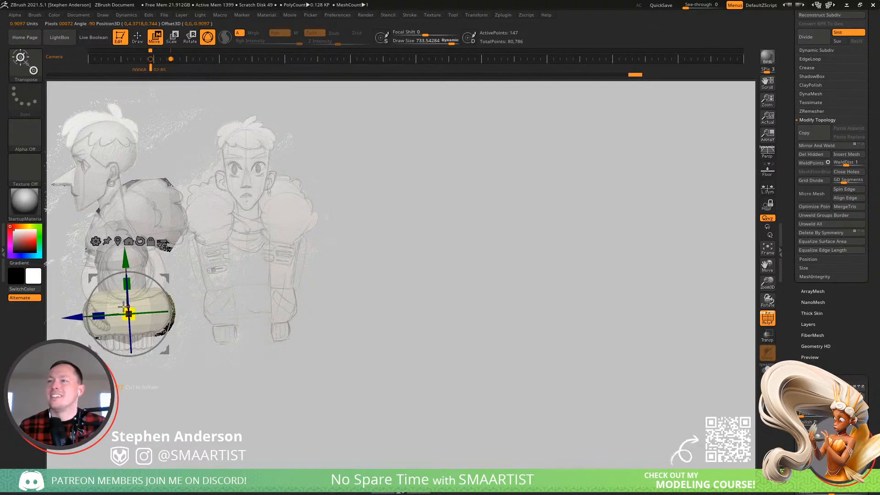
left_click_drag(99, 315, 71, 316)
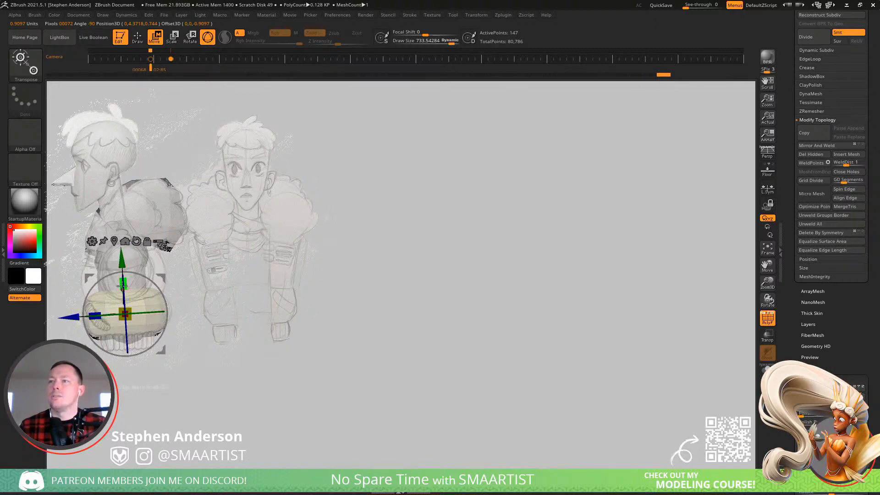
left_click_drag(126, 285, 124, 286)
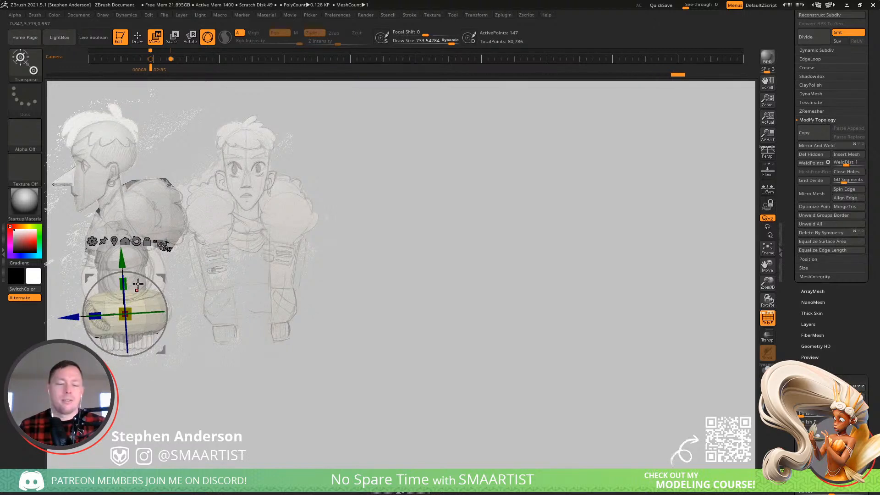
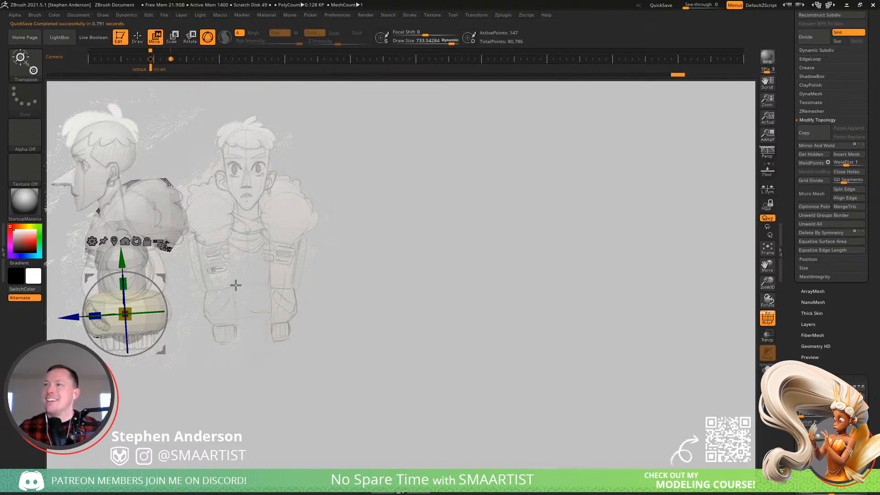
- Duplicate the roll upward within the same mesh to form a second roll directly above it
mouse_move(413, 348)
left_mouse_down()
mouse_move(405, 346)
mouse_move(603, 357)
left_mouse_up()
left_click_drag(387, 276, 388, 236, "ctrl")
key("q")
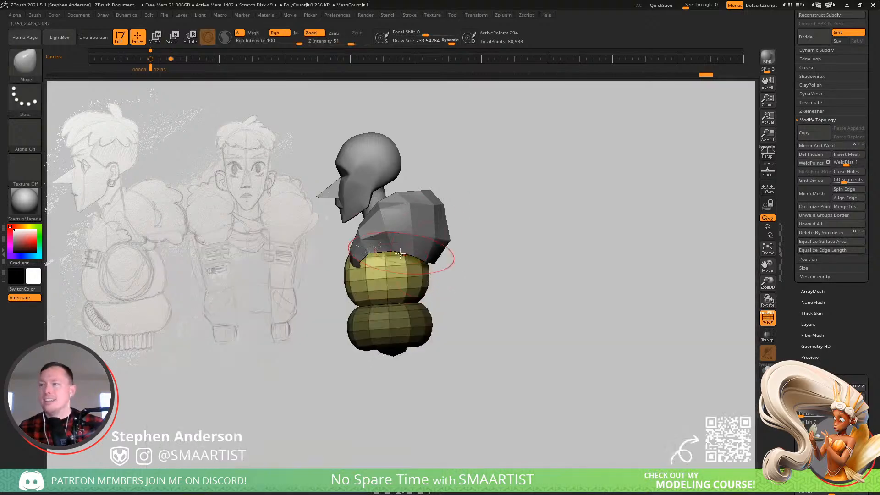
- Enlarge the Move brush to a Draw Size of about 941 and pull the upper roll into fuller shape beneath the collar
right_click_drag(376, 255, 400, 242)
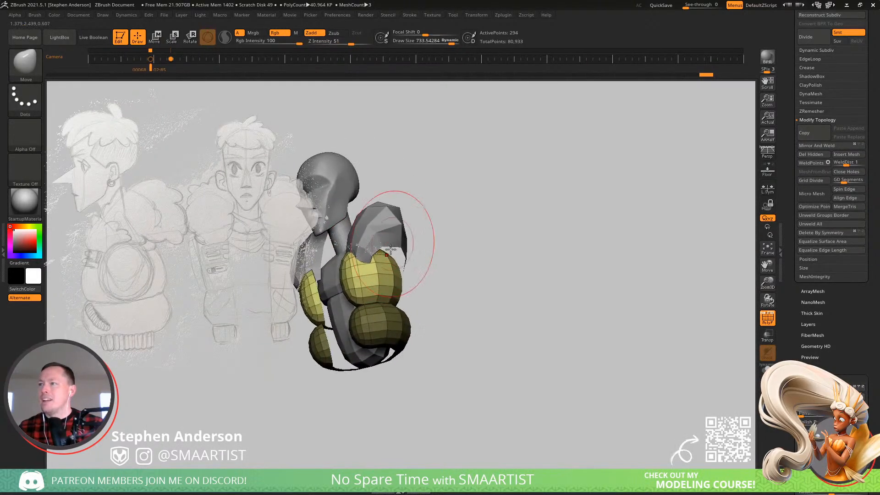
key("s")
left_click_drag(397, 251, 400, 236)
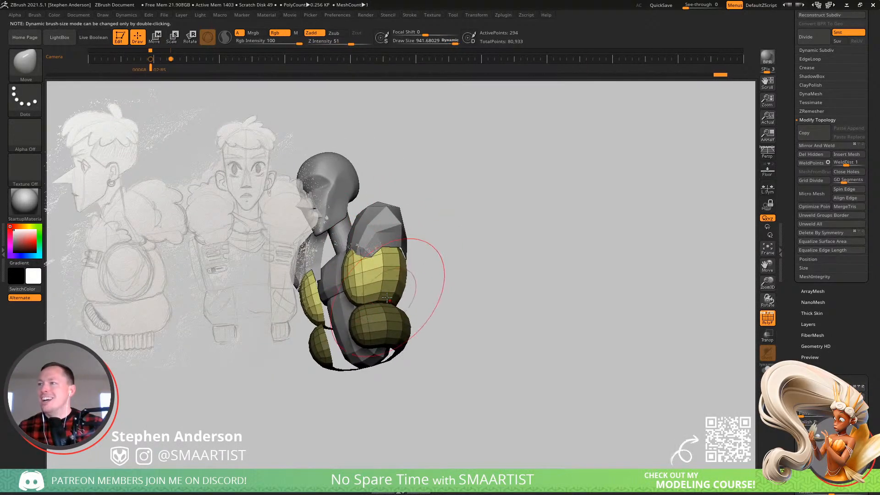
mouse_move(394, 289)
right_mouse_down()
mouse_move(404, 308)
mouse_move(397, 305)
right_mouse_up()
mouse_move(387, 297)
left_mouse_down()
mouse_move(392, 306)
mouse_move(358, 306)
mouse_move(365, 301)
left_mouse_up()
right_click_drag(366, 302, 375, 339, "ctrl")
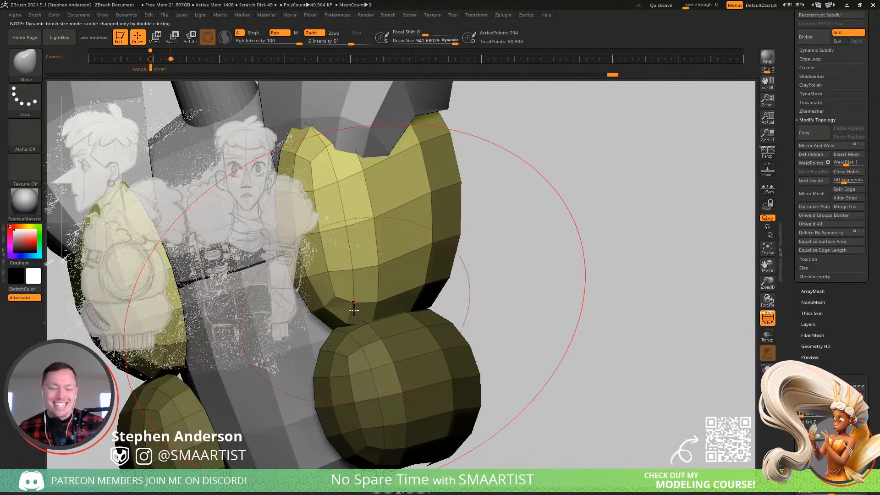
- Delete a single polygon at the lower front of the upper roll with ZModeler and apply Mirror And Weld
key("b")
key("z")
key("m")
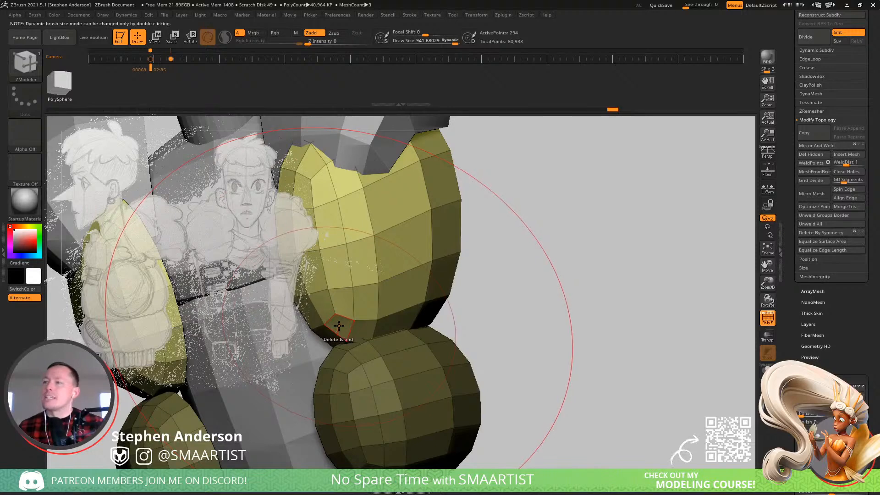
key("space")
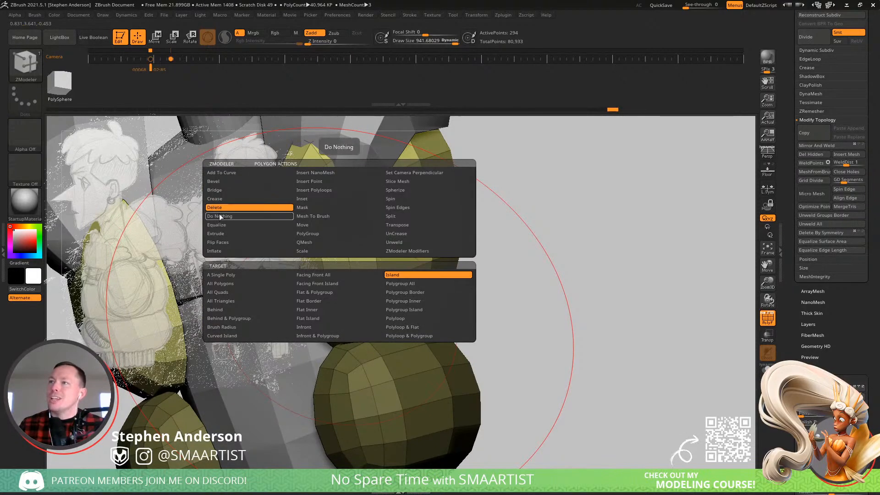
left_click(244, 276)
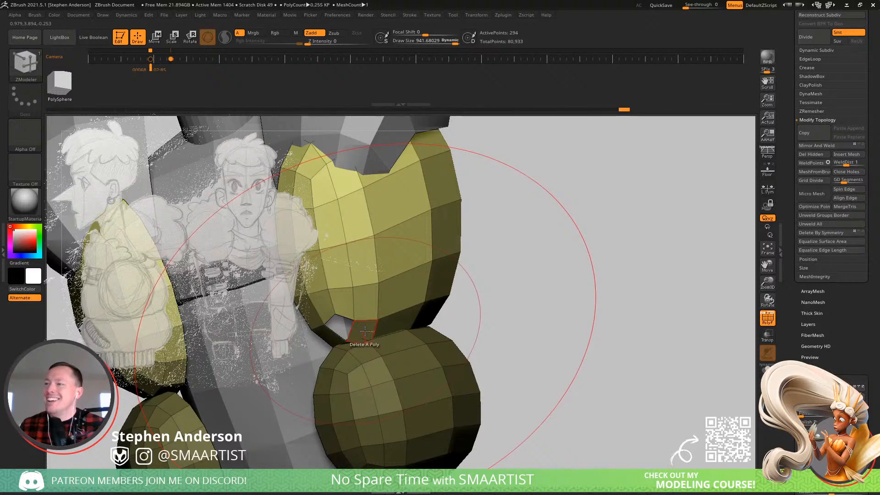
key("space")
mouse_move(167, 383)
right_mouse_down("alt")
mouse_move(319, 346)
mouse_move(521, 267)
mouse_move(582, 216)
right_mouse_up("alt")
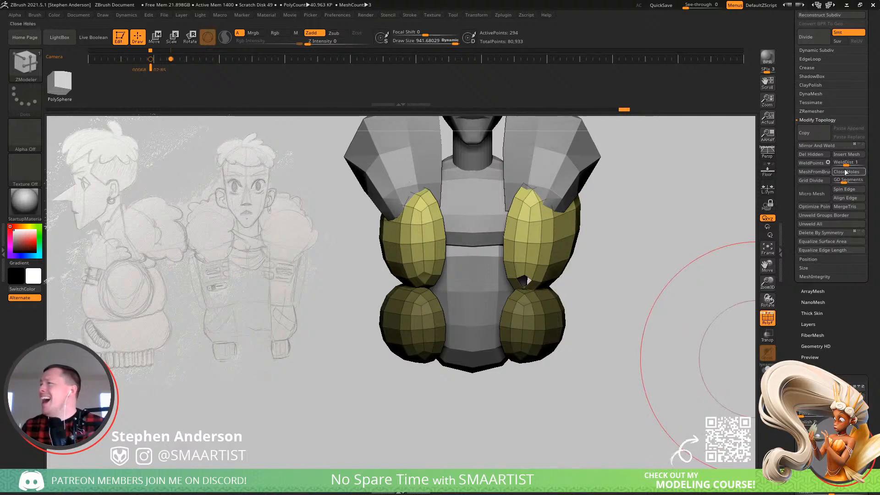
left_click(817, 145)
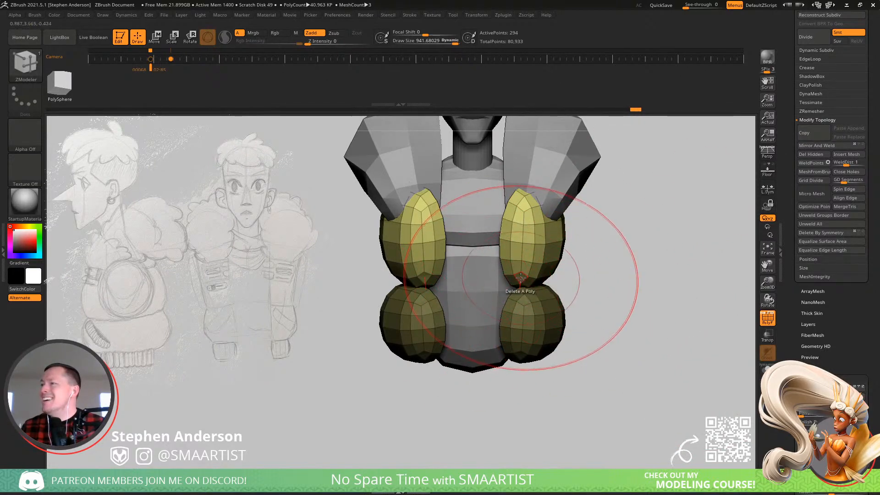
mouse_move(615, 261)
right_mouse_down()
mouse_move(565, 251)
mouse_move(597, 234)
right_mouse_up()
- Mask everything except the upper roll and reshape its upper side and front ends symmetrically with the Move brush
key("b")
key("m")
key("p")
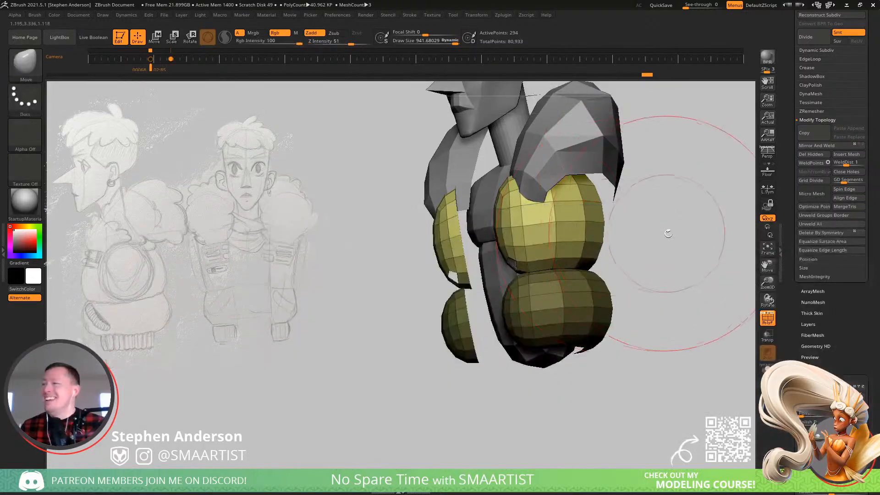
key("w")
left_click(593, 211, "ctrl")
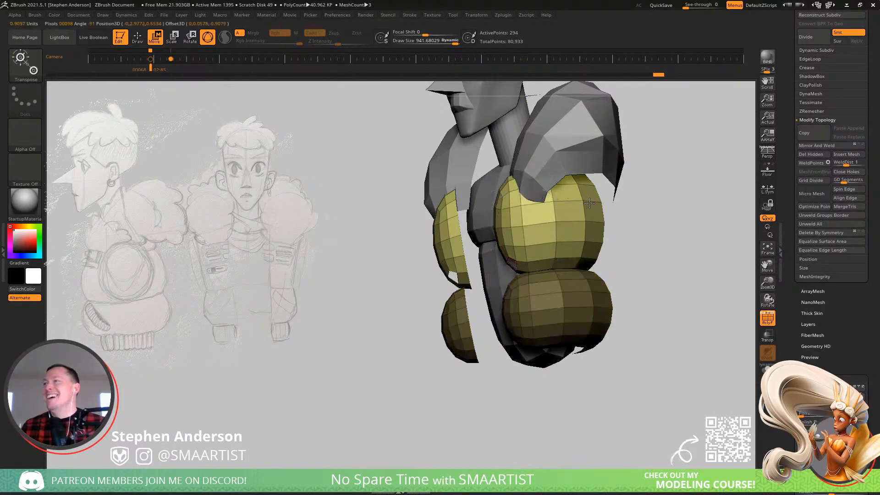
key("q")
mouse_move(570, 187)
left_mouse_down()
mouse_move(541, 137)
mouse_move(575, 179)
mouse_move(590, 167)
left_mouse_up()
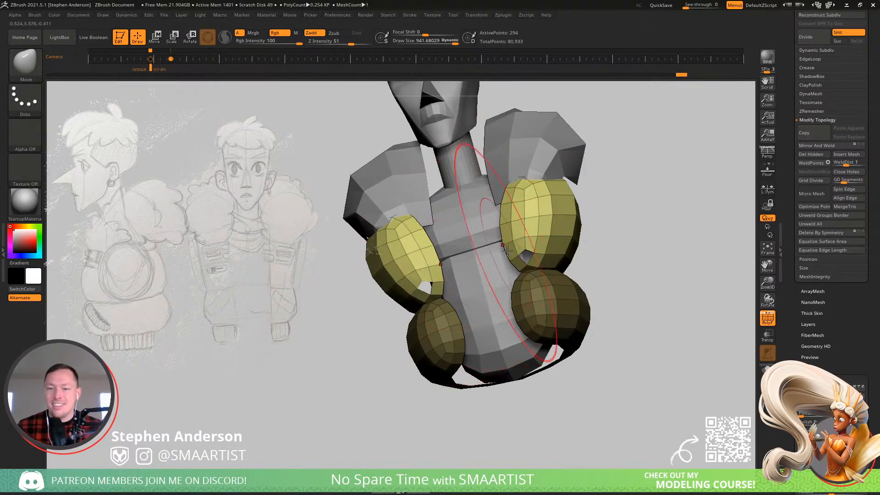
right_click_drag(508, 251, 495, 270)
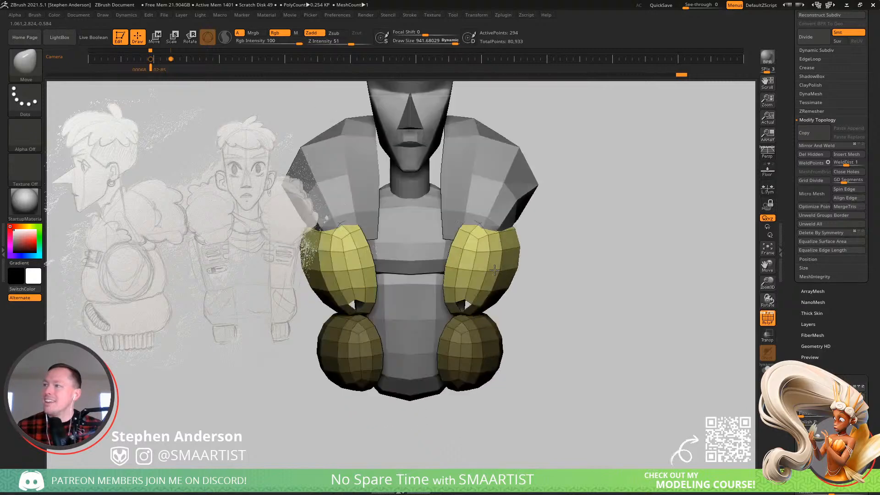
left_click_drag(495, 270, 489, 284)
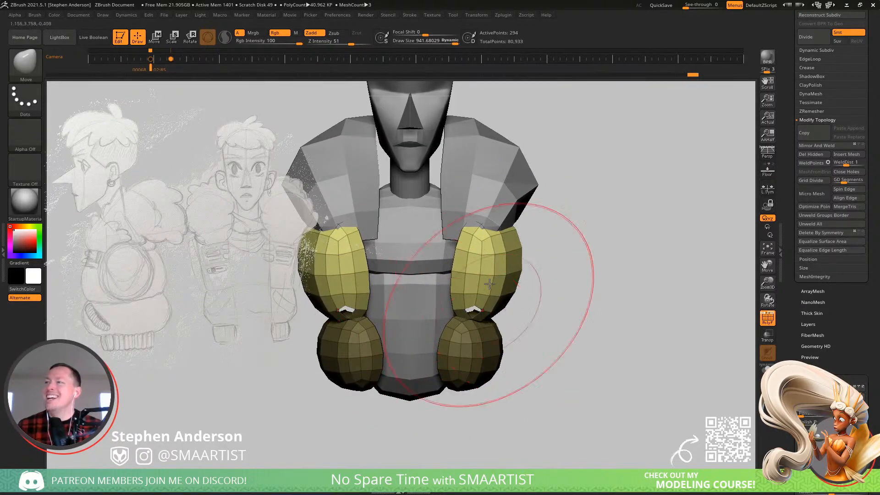
- Reduce the Move brush to a Draw Size of about 407 and pull the upper roll's inner front edges toward the chest's center
key("s")
mouse_move(465, 221)
left_mouse_down()
mouse_move(434, 239)
mouse_move(439, 233)
left_mouse_up()
left_click_drag(453, 265, 444, 265)
left_click_drag(474, 224, 463, 225)
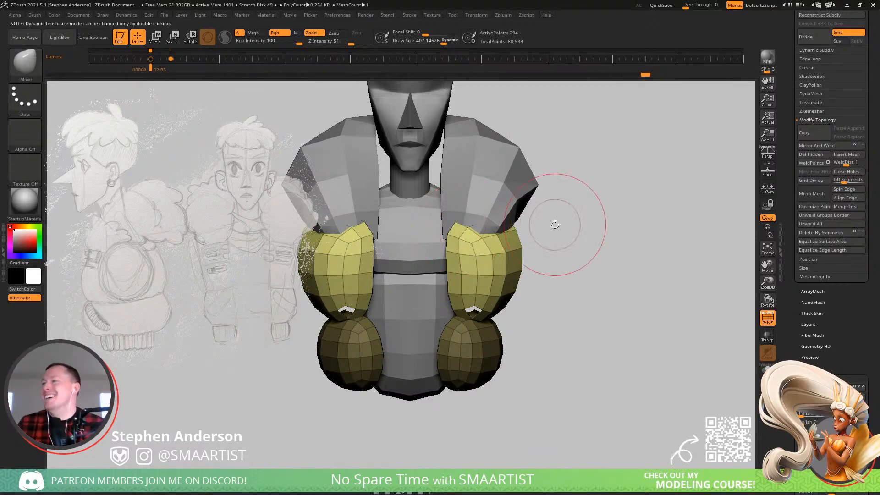
left_click_drag(458, 316, 450, 318)
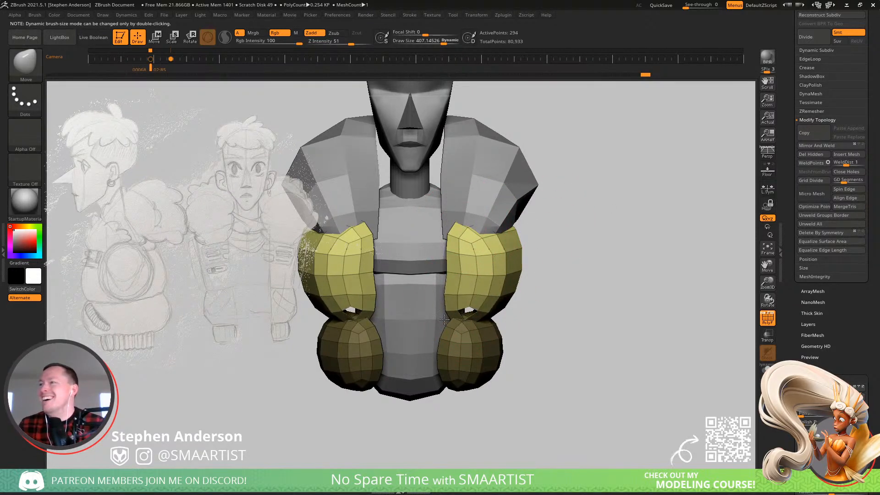
left_click_drag(453, 278, 449, 277)
left_click_drag(459, 218, 451, 222)
- Set the Draw Size to 1000, push the upper roll's back and sides outward beneath the collar, and turn off the polyframe display
right_click_drag(509, 255, 446, 257)
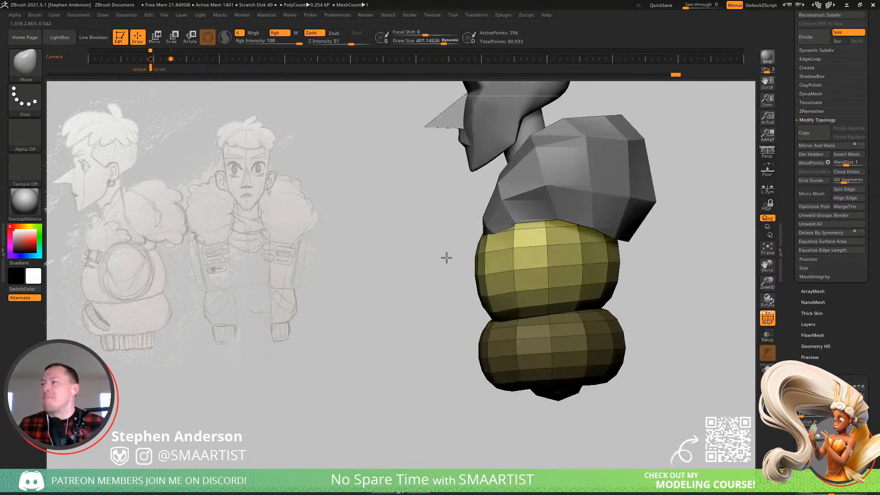
mouse_move(597, 238)
right_mouse_down()
mouse_move(489, 250)
mouse_move(507, 225)
mouse_move(511, 235)
right_mouse_up()
key("s")
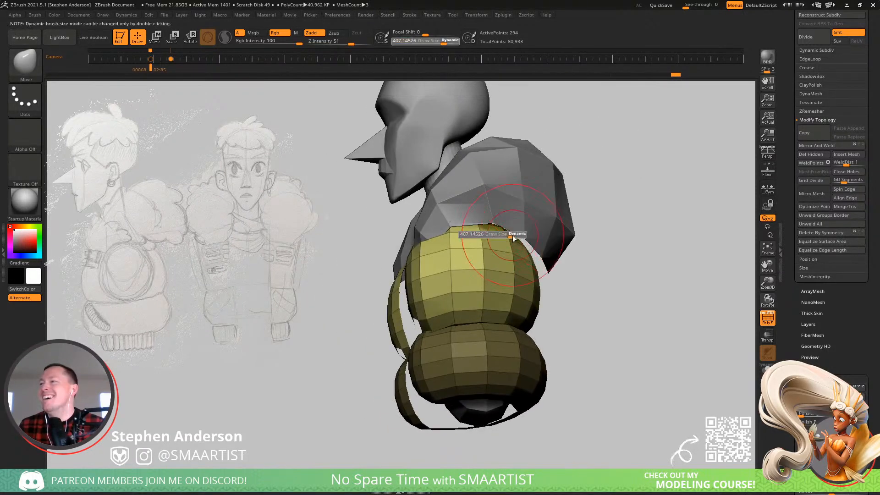
left_click_drag(511, 236, 538, 233)
right_click_drag(538, 233, 514, 235)
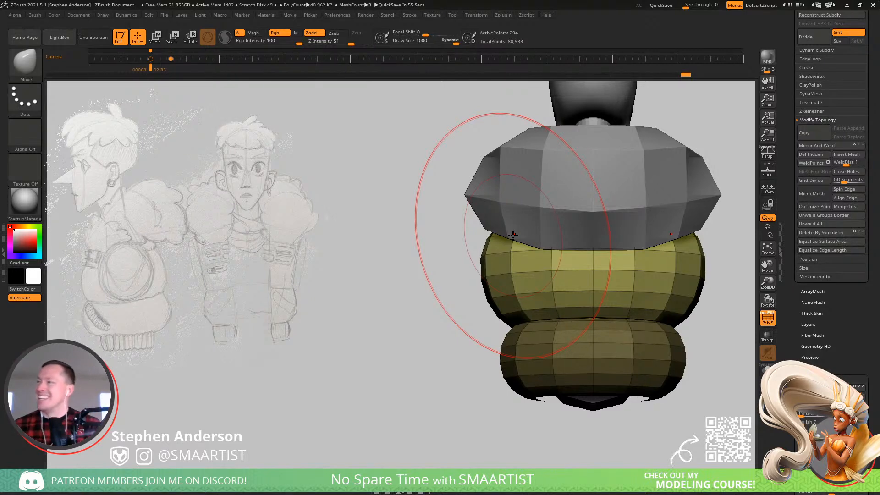
right_click_drag(560, 315, 448, 229)
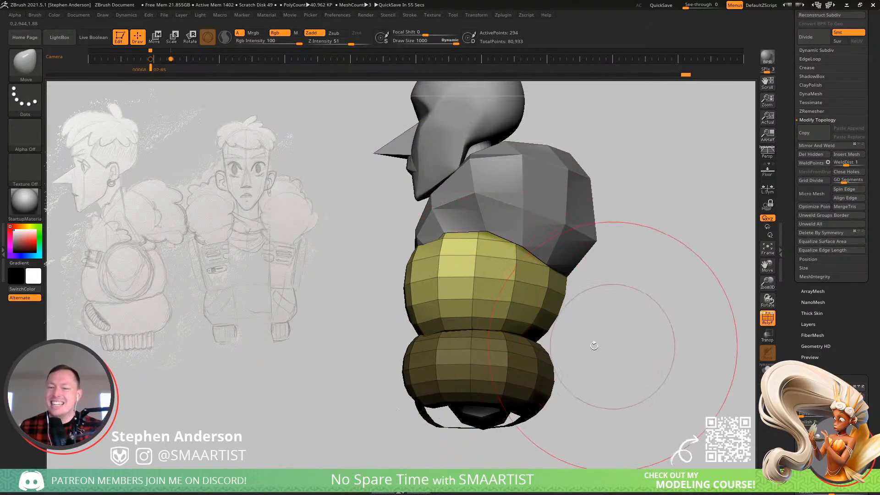
right_click_drag(591, 315, 610, 322)
mouse_move(544, 287)
right_mouse_down()
mouse_move(531, 299)
mouse_move(540, 278)
right_mouse_up()
left_click_drag(533, 284, 538, 276)
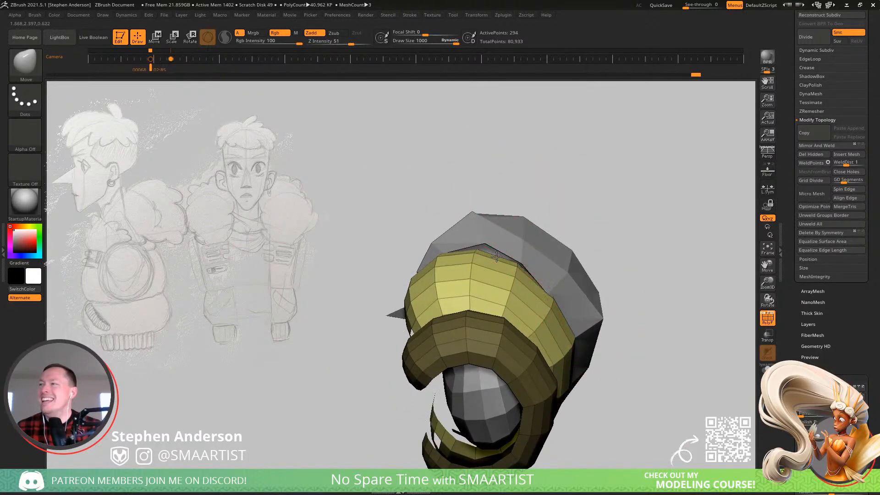
left_click_drag(496, 256, 497, 249)
right_click_drag(500, 244, 560, 292)
key("shift+f")
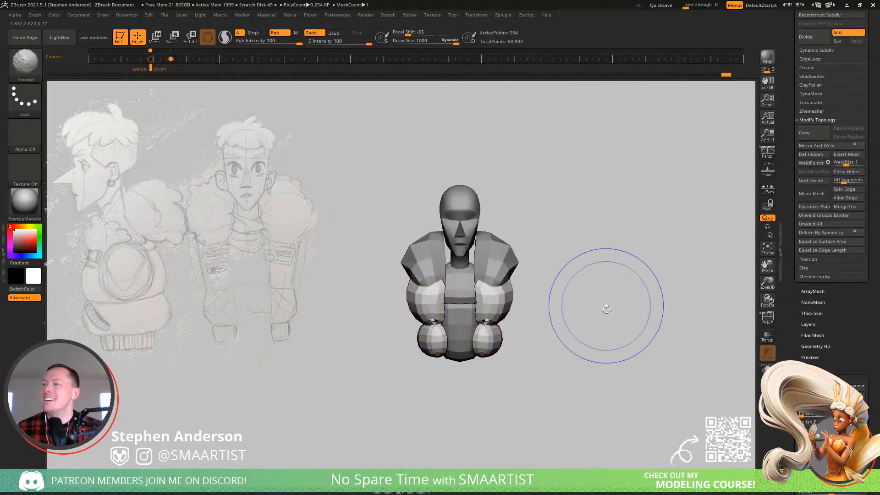
- Match the upper roll's back edge to the side sketch with the Move brush
mouse_move(607, 307)
right_mouse_down()
mouse_move(592, 291)
mouse_move(627, 287)
right_mouse_up()
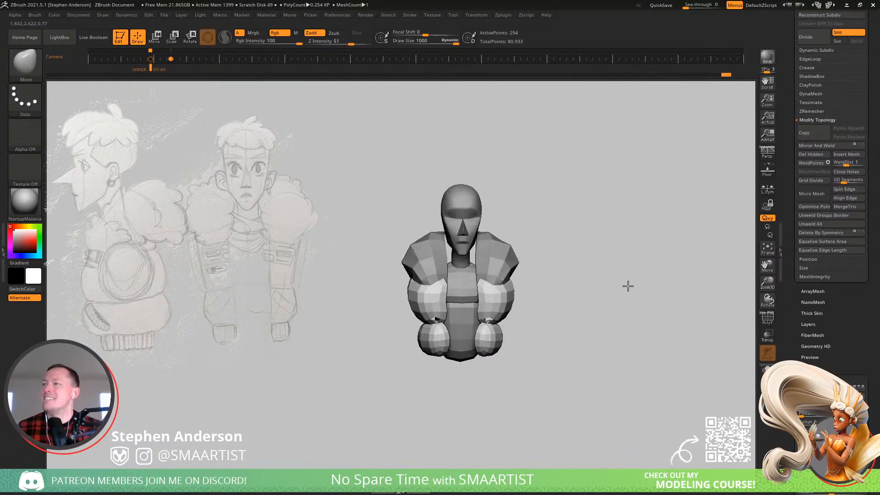
key("f")
key("Left")
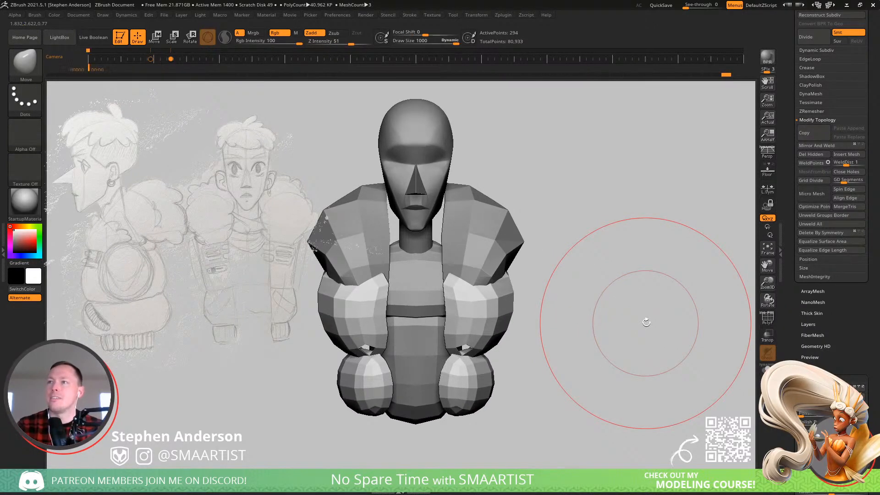
key("Right")
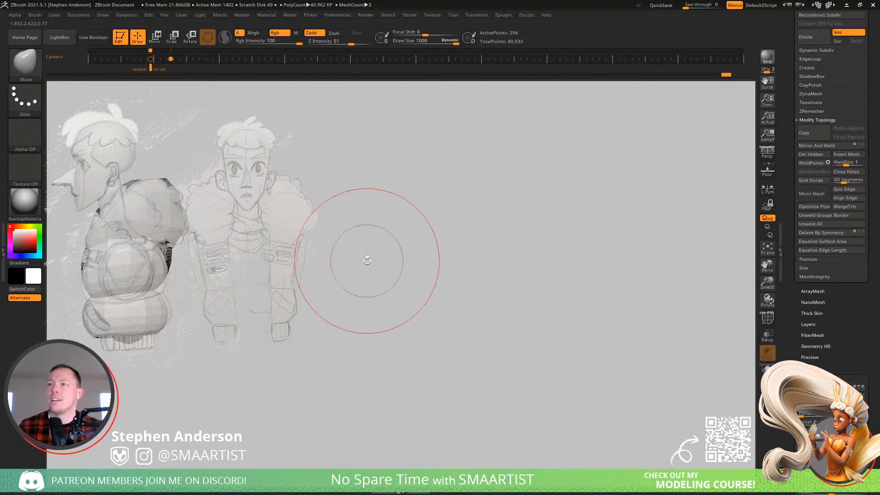
left_click_drag(165, 246, 156, 252)
key("s")
left_click_drag(165, 281, 156, 281)
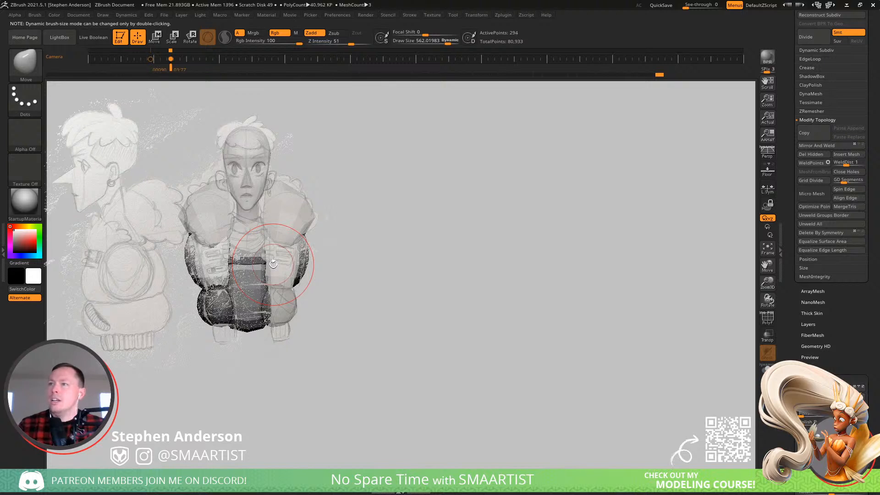
- Push the upper roll's outer sides inward to match the front sketch, using Move brush Draw Sizes of about 886 and 602
key("s")
left_click_drag(304, 248, 306, 251)
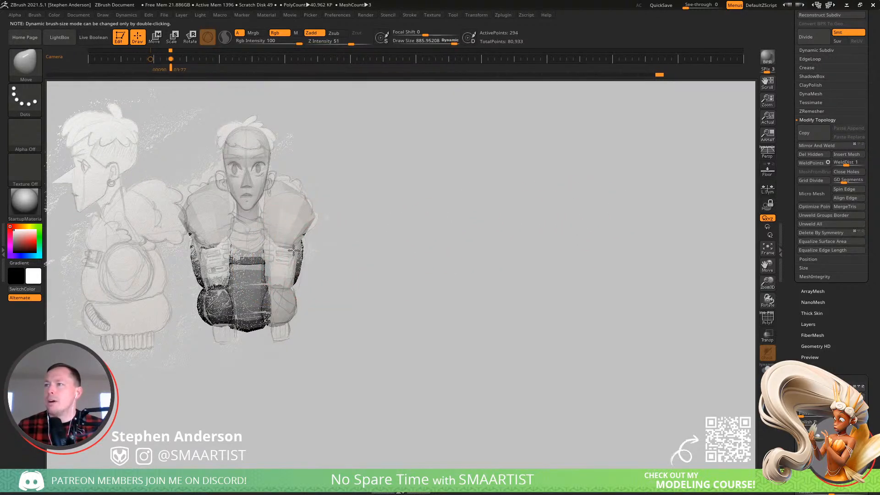
left_click(302, 243, "alt")
key("s")
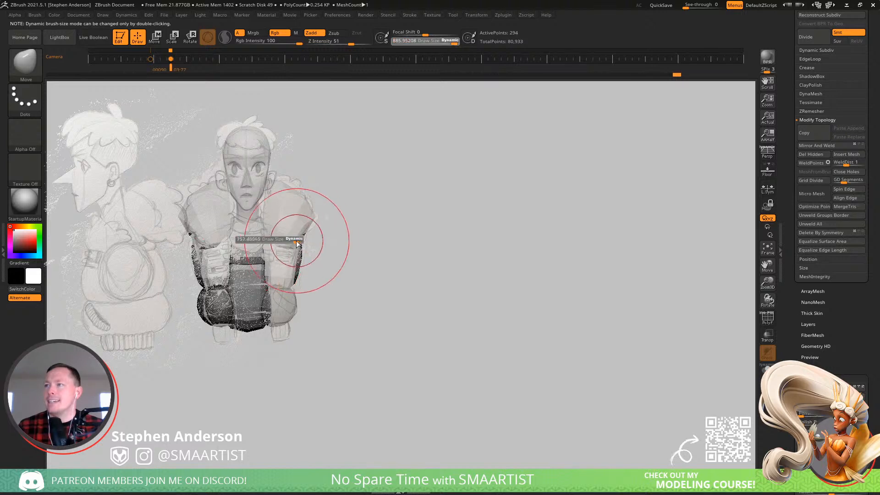
left_click_drag(299, 243, 298, 261)
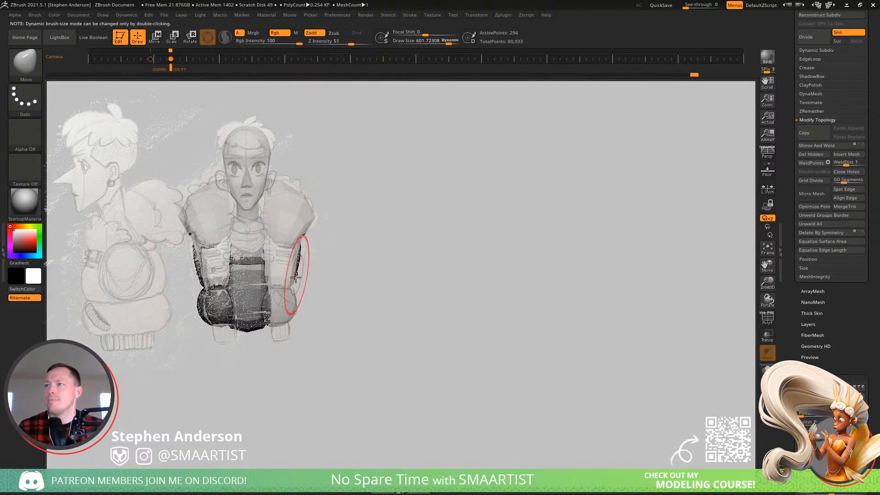
- Turn on the polyframe display and delete the polygon at the lower roll's upper front with ZModeler
mouse_move(359, 257)
left_mouse_down("alt")
mouse_move(652, 291)
mouse_move(607, 285)
left_mouse_up("alt")
right_click_drag(606, 285, 616, 330, "ctrl")
right_click_drag(617, 330, 475, 394, "alt")
key("shift+f")
right_click_drag(474, 395, 404, 322, "alt")
left_click_drag(631, 305, 607, 317, "ctrl")
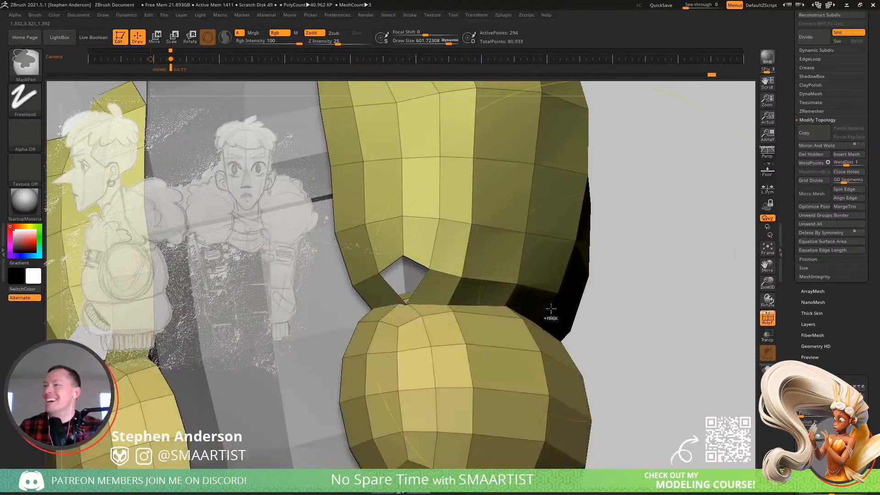
key("b")
key("z")
key("m")
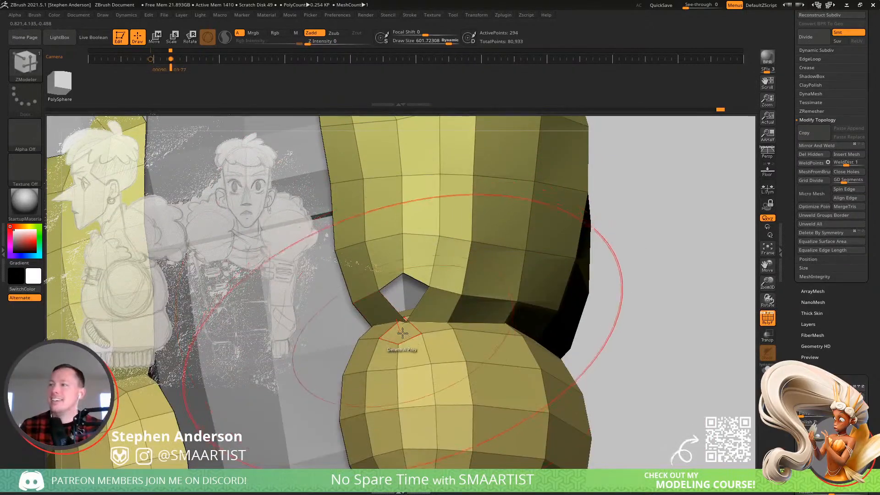
right_click_drag(420, 317, 429, 347)
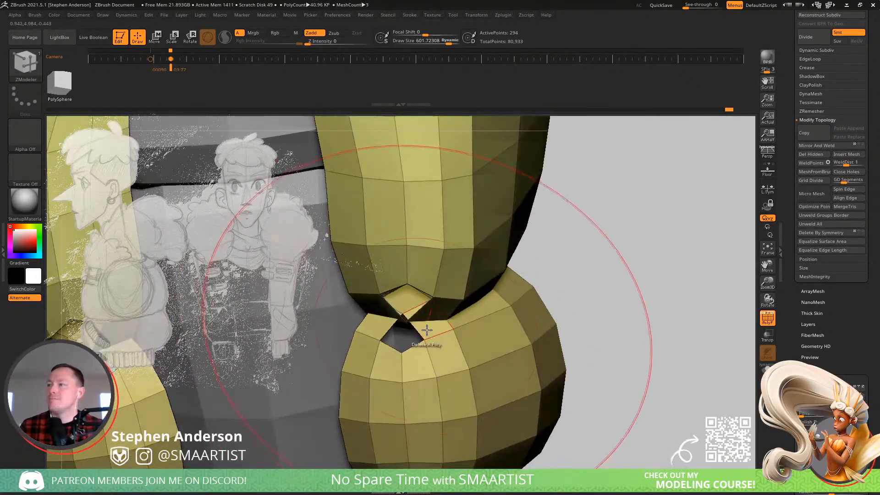
- Hide the polygon loops where the upper and lower rolls meet and delete the hidden geometry
left_click(450, 325, "ctrl+shift")
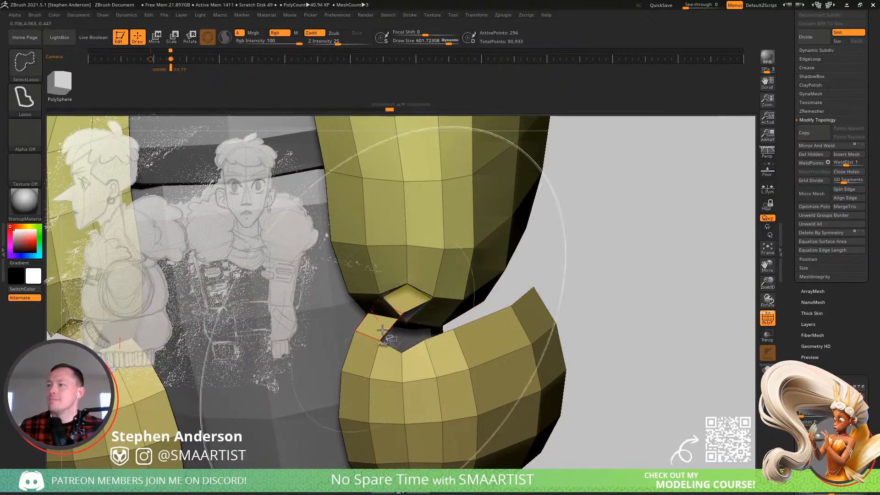
left_click(389, 327, "ctrl+shift")
left_click(391, 310, "ctrl+shift")
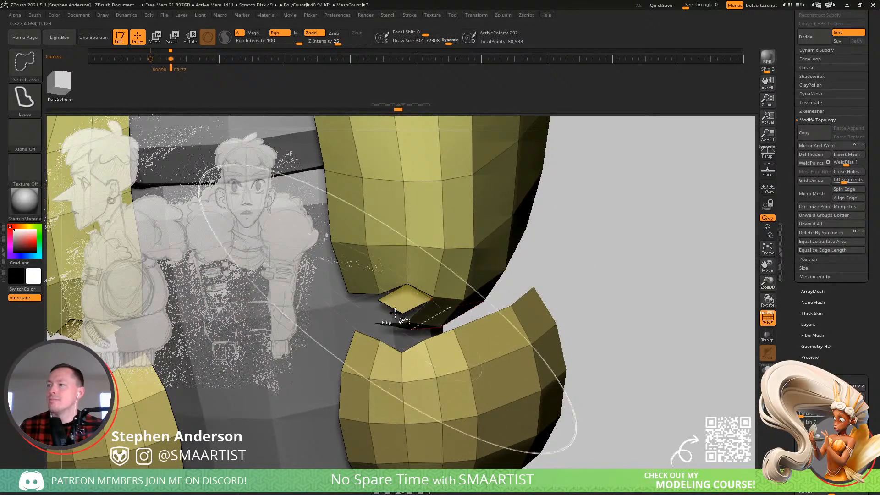
left_click(425, 309, "ctrl+shift")
mouse_move(468, 303)
right_mouse_down()
mouse_move(450, 313)
mouse_move(445, 306)
mouse_move(471, 315)
right_mouse_up()
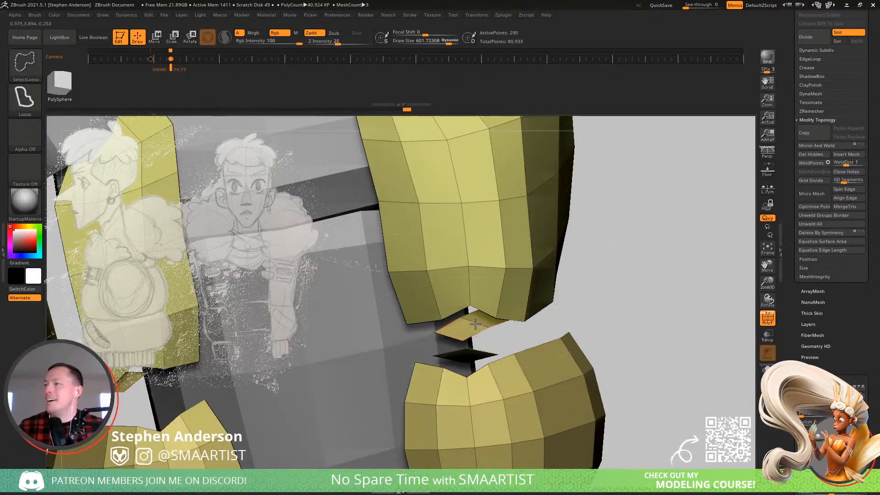
left_click(471, 322, "ctrl+shift")
left_click(471, 358, "ctrl+shift")
right_click_drag(542, 302, 734, 320, "ctrl")
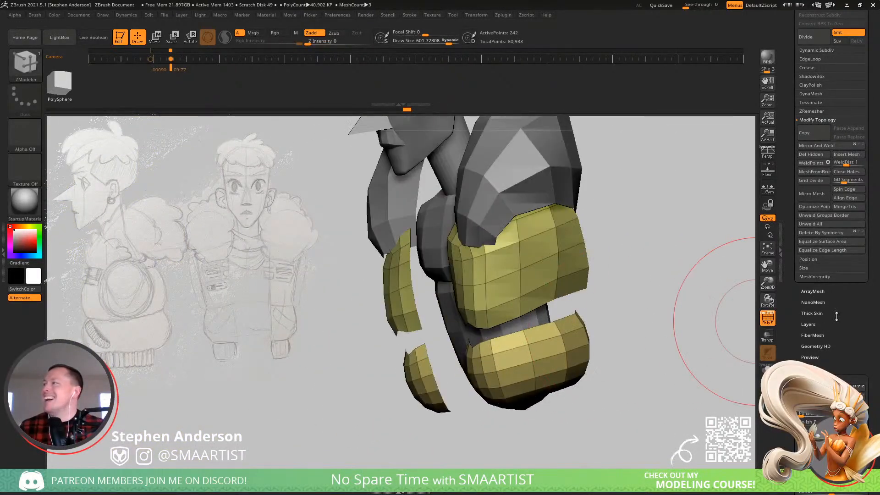
left_click(812, 155)
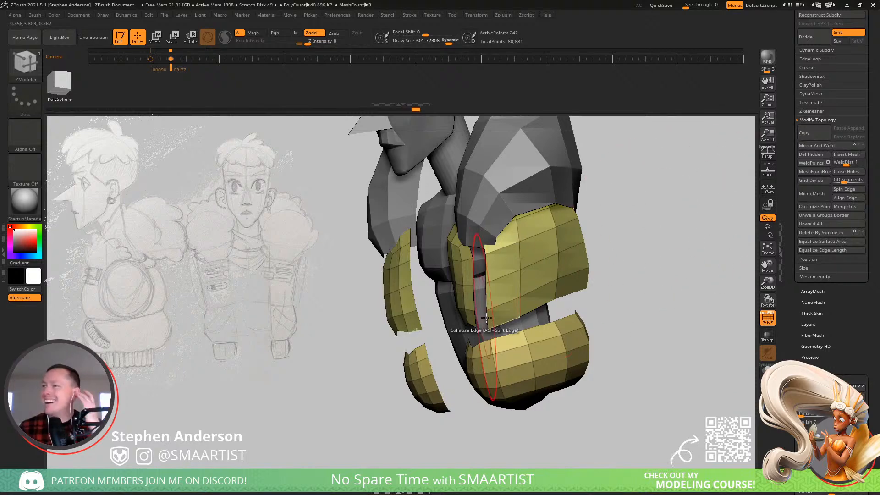
- Apply Mirror And Weld to the trimmed upper and lower rolls
right_click_drag(499, 292, 527, 281)
right_click_drag(586, 276, 563, 276)
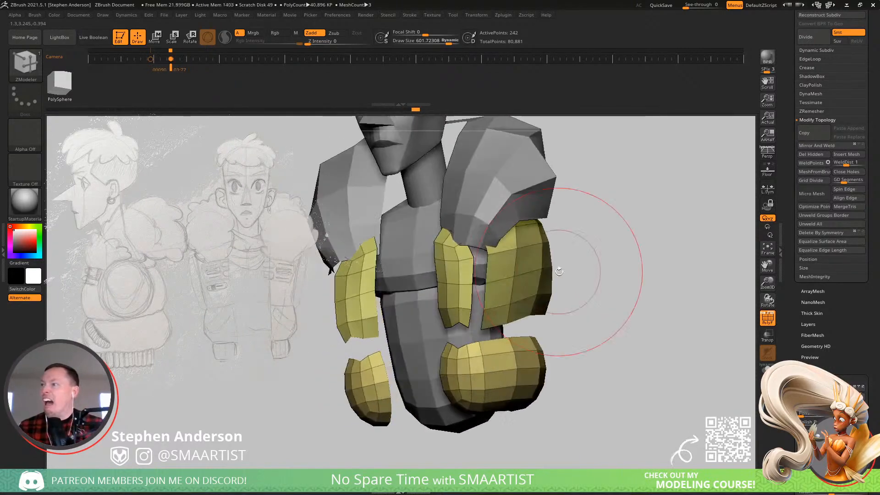
left_click(825, 387)
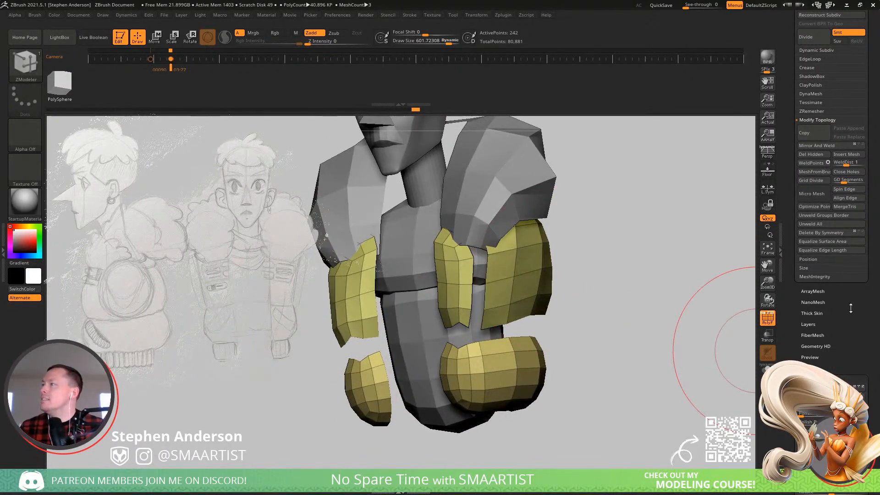
left_click(824, 146)
- Reduce the Draw Size to about 89, set the ZModeler point action to Stitch, and join the rolls' innermost front border points
mouse_move(478, 296)
right_mouse_down()
mouse_move(551, 260)
mouse_move(440, 275)
mouse_move(500, 289)
mouse_move(493, 334)
mouse_move(468, 327)
mouse_move(474, 325)
right_mouse_up()
key("s")
left_click_drag(474, 325, 457, 326)
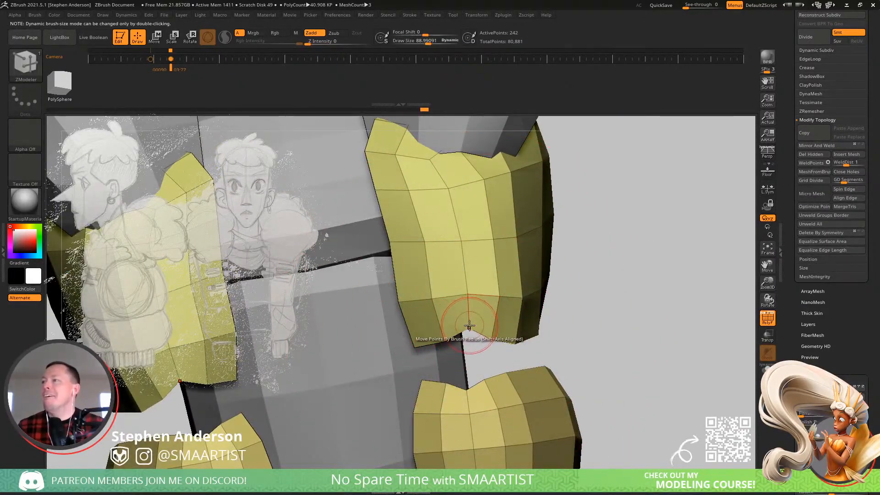
key("space")
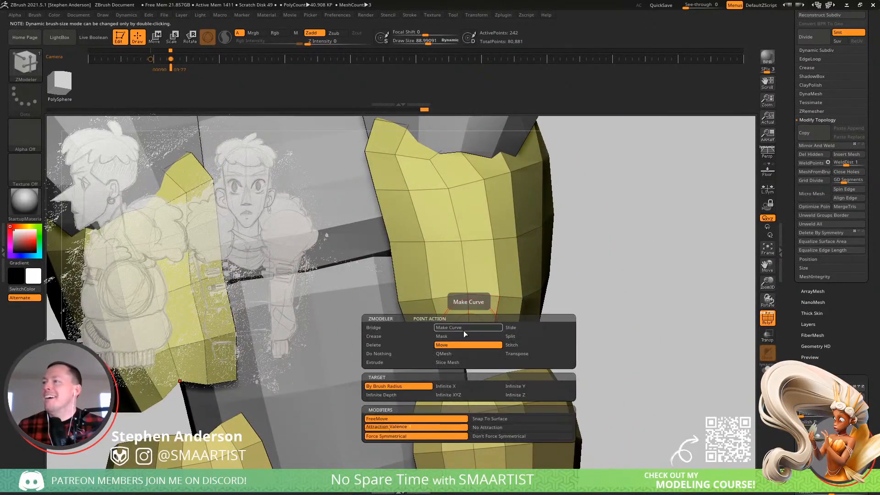
left_click(514, 344)
left_click(459, 405)
left_click(402, 343)
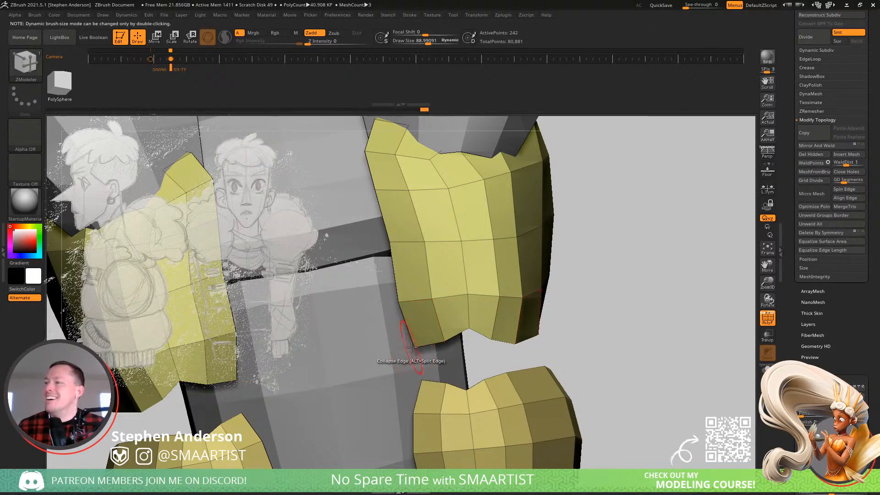
left_click(424, 380)
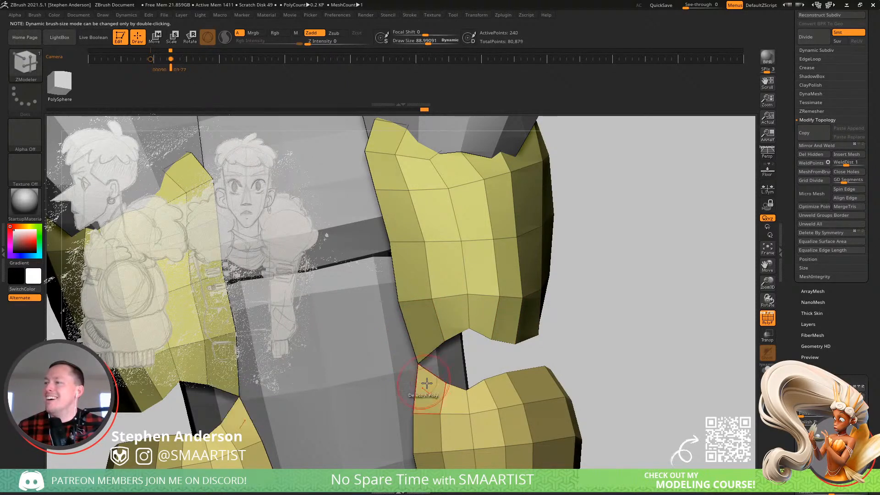
left_click(469, 329)
left_click(468, 390)
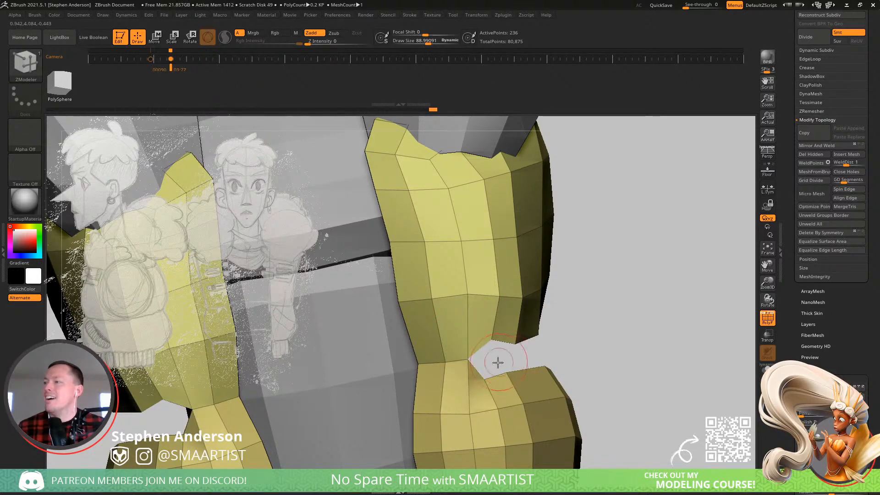
- Stitch the facing border points of the upper and lower rolls from the front corner around the outer side
right_click_drag(497, 361, 445, 364)
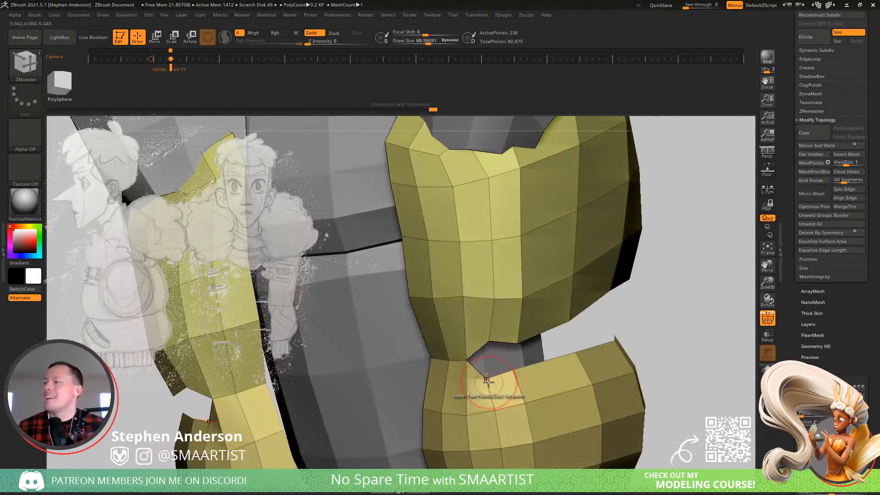
left_click(493, 341)
left_click(515, 375)
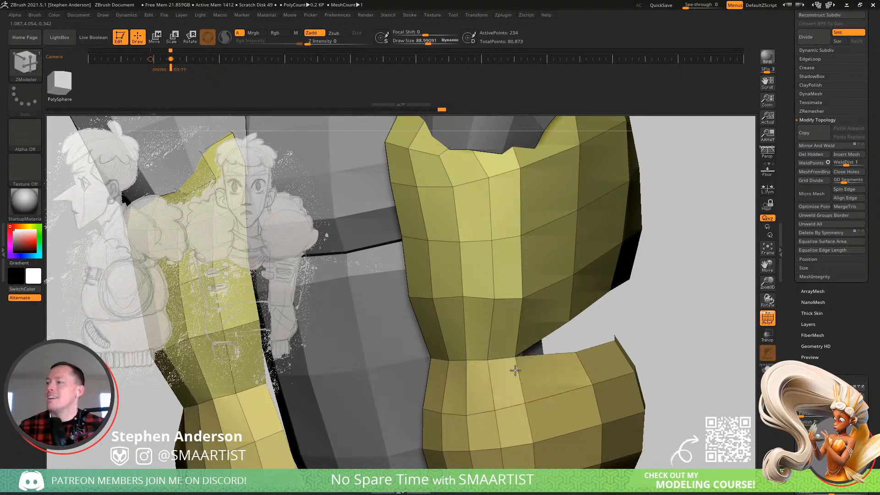
right_click_drag(515, 367, 490, 338)
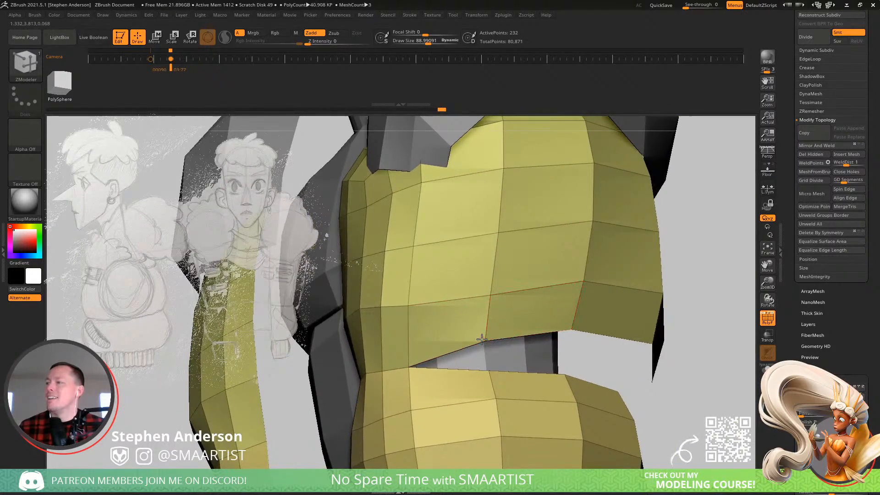
left_click(500, 372)
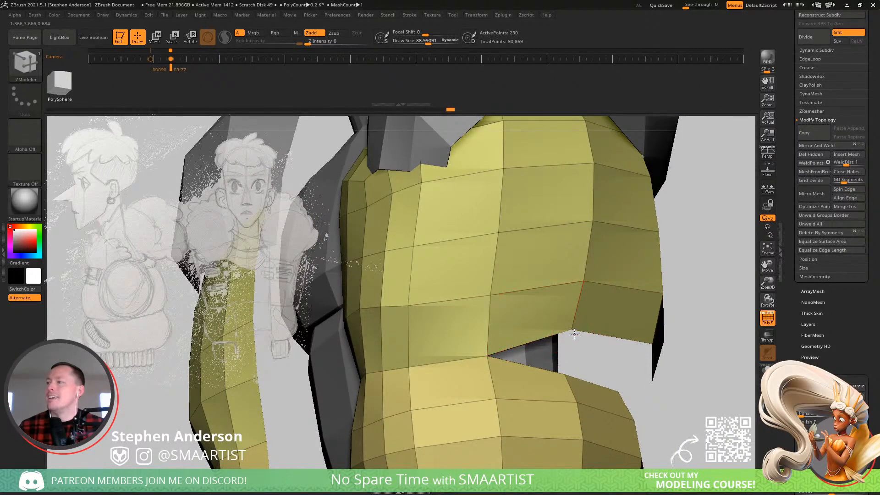
left_click(569, 380)
- Stitch the remaining facing border points across the back to close the gap between the two rolls
right_click_drag(565, 373, 544, 328)
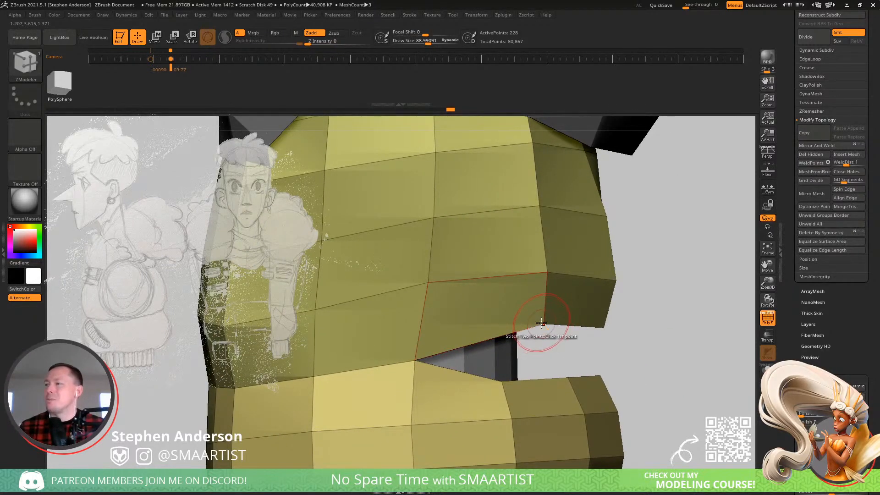
left_click(500, 381)
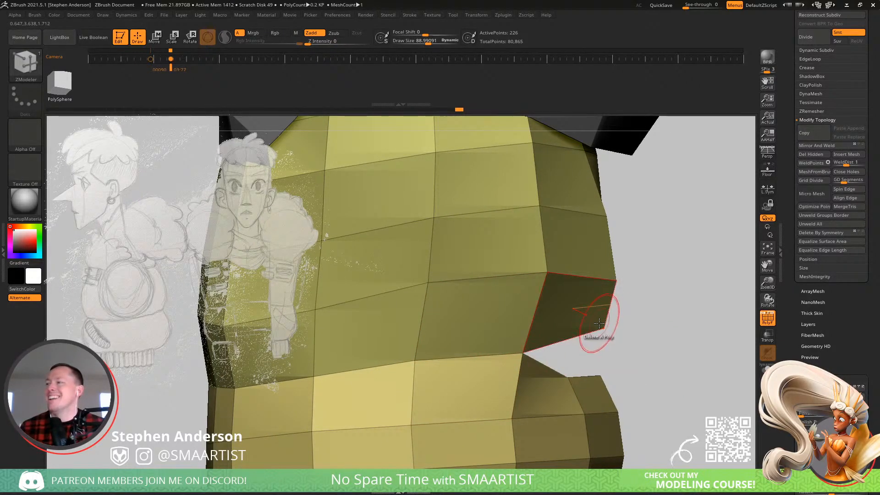
left_click(565, 374)
right_click_drag(566, 373, 507, 309)
left_click(519, 324)
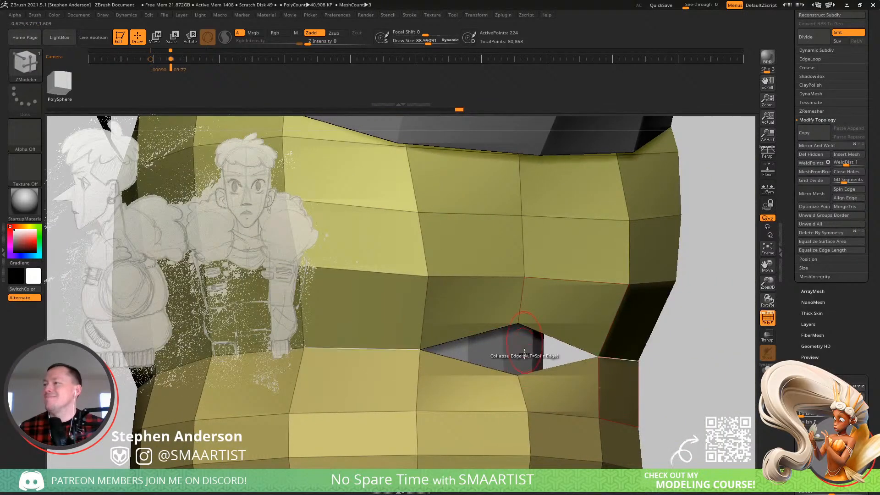
left_click(518, 375)
- Switch to the Move brush and reshape the joined rolls around the back seam with a Draw Size of about 311
mouse_move(516, 371)
right_mouse_down("ctrl")
mouse_move(472, 354)
mouse_move(513, 324)
right_mouse_up("ctrl")
key("b")
key("m")
key("v")
right_click_drag(554, 276, 445, 347)
key("s")
left_click_drag(445, 347, 456, 347)
mouse_move(457, 347)
right_mouse_down()
mouse_move(427, 309)
mouse_move(452, 340)
right_mouse_up()
key("s")
left_click_drag(453, 340, 453, 342)
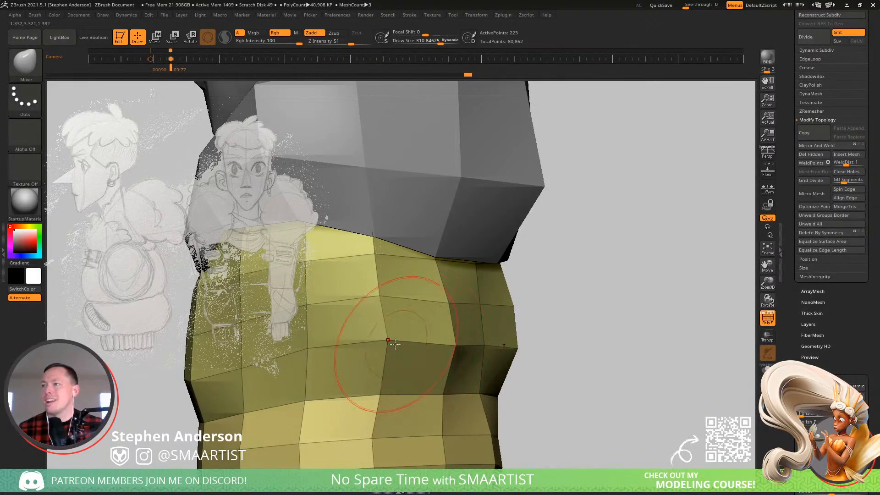
- Reduce the Draw Size to about 148 and adjust the upper roll's points near the back corner
right_click_drag(396, 344, 393, 339)
key("s")
left_click_drag(393, 338, 382, 340)
mouse_move(381, 341)
right_mouse_down()
mouse_move(371, 338)
mouse_move(480, 334)
mouse_move(465, 344)
right_mouse_up()
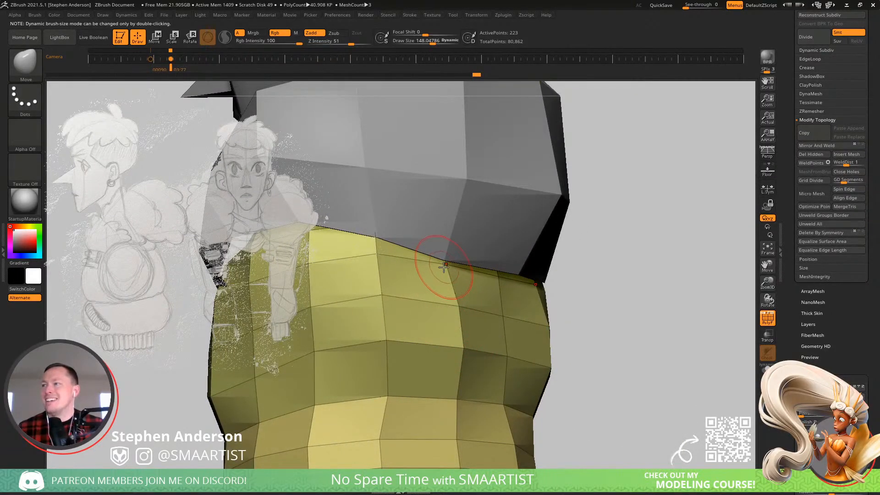
- Refine the crease between the two rolls at the outer back corner with Draw Sizes of about 253 and 141
mouse_move(444, 267)
right_mouse_down()
mouse_move(496, 347)
mouse_move(516, 348)
mouse_move(509, 354)
mouse_move(489, 322)
right_mouse_up()
key("s")
left_click_drag(491, 321, 497, 322)
right_click_drag(500, 315, 507, 311)
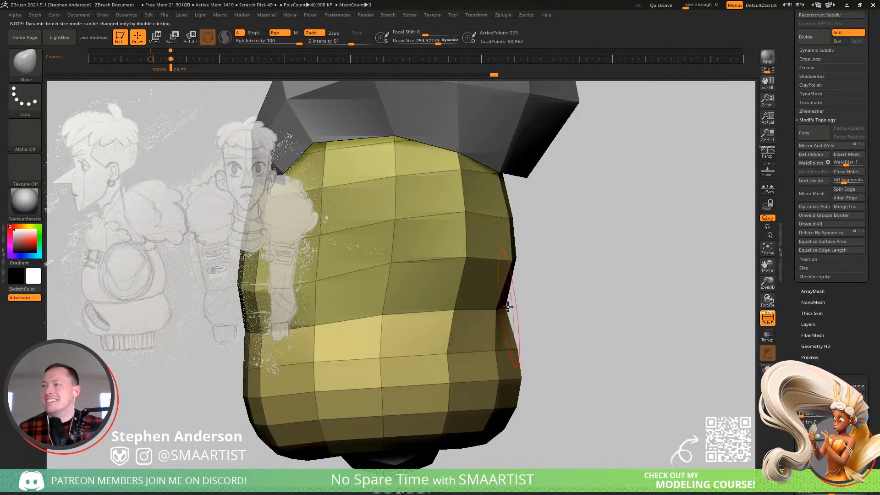
key("s")
left_click_drag(508, 306, 463, 316)
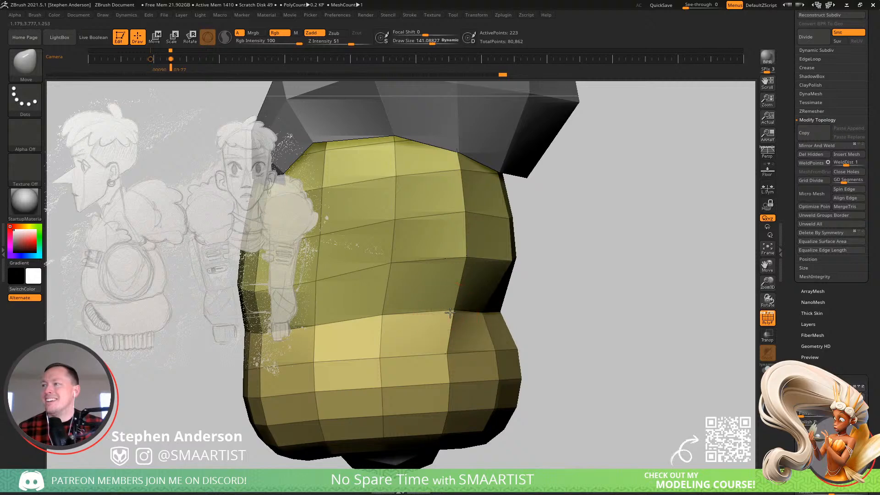
- Set the ZModeler edge action to Insert and delete the surplus vertical edge loops near the front of the joined rolls
mouse_move(450, 313)
right_mouse_down()
mouse_move(471, 304)
mouse_move(485, 311)
mouse_move(455, 322)
mouse_move(478, 346)
mouse_move(446, 346)
mouse_move(403, 291)
mouse_move(390, 301)
mouse_move(392, 275)
mouse_move(411, 275)
mouse_move(419, 263)
right_mouse_up()
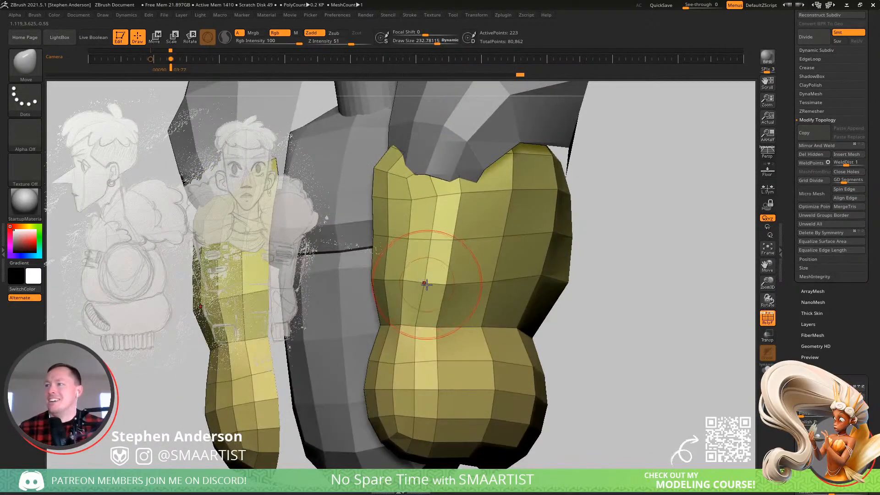
key("b")
key("z")
key("m")
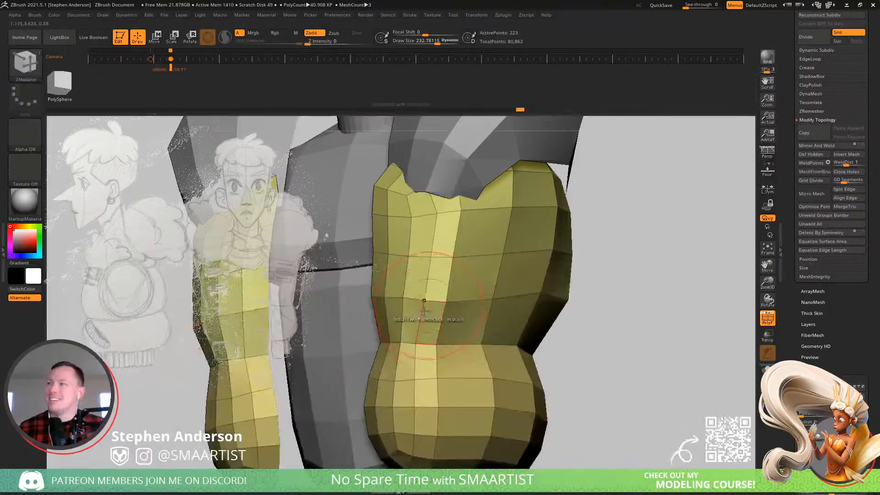
key("space")
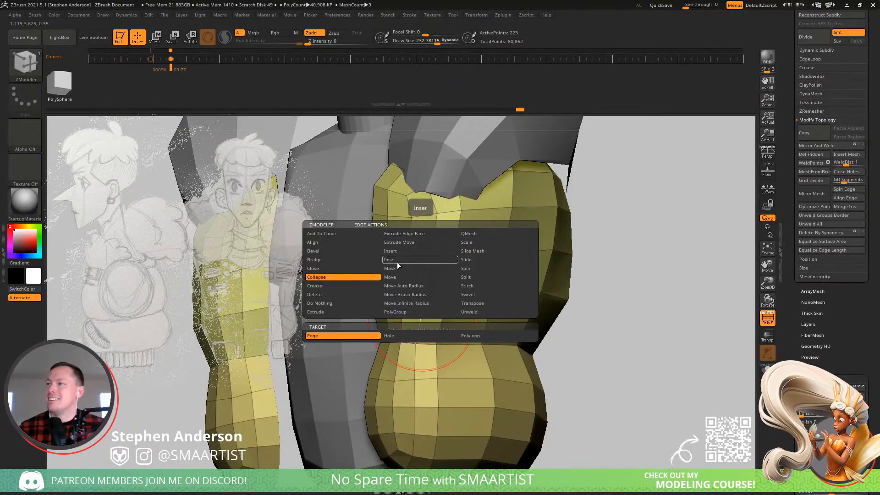
left_click(396, 251)
left_click(420, 316, "alt")
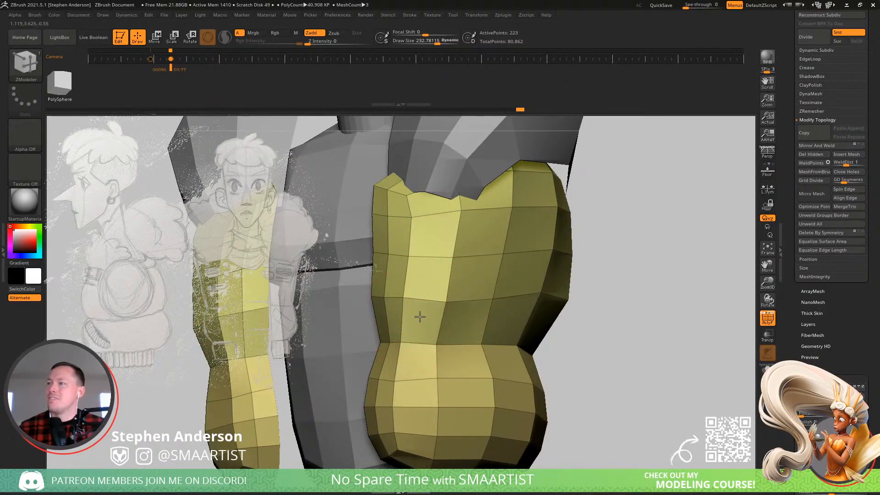
left_click(388, 312, "alt")
- Switch to the Move brush and adjust the points at the front edge of the crease between the two rolls
mouse_move(465, 300)
right_mouse_down()
mouse_move(452, 287)
mouse_move(481, 279)
mouse_move(462, 288)
right_mouse_up()
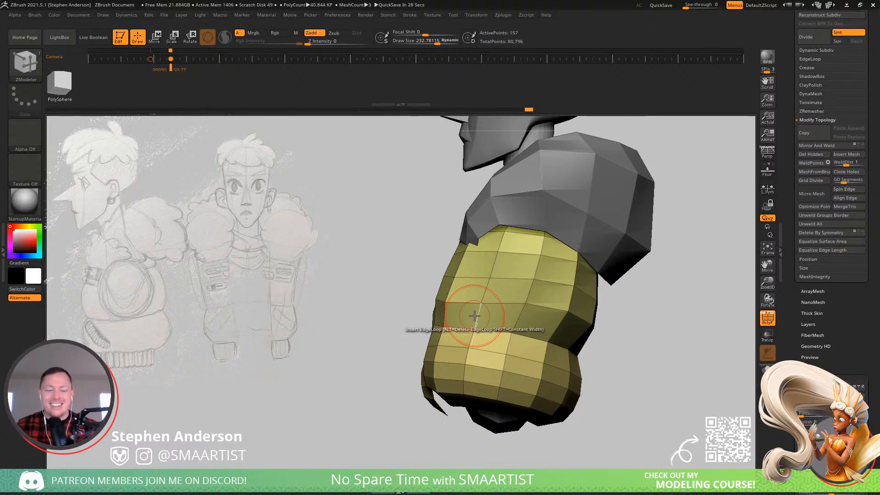
right_click_drag(486, 338, 457, 334)
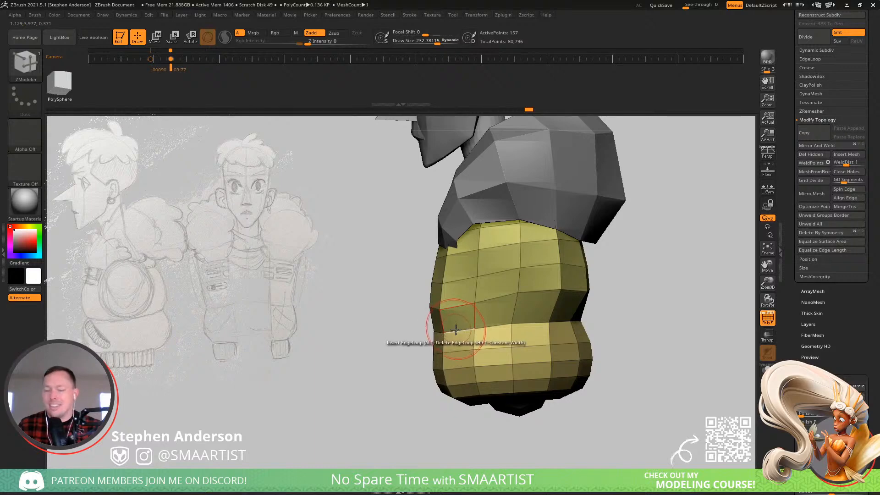
key("b")
key("m")
key("v")
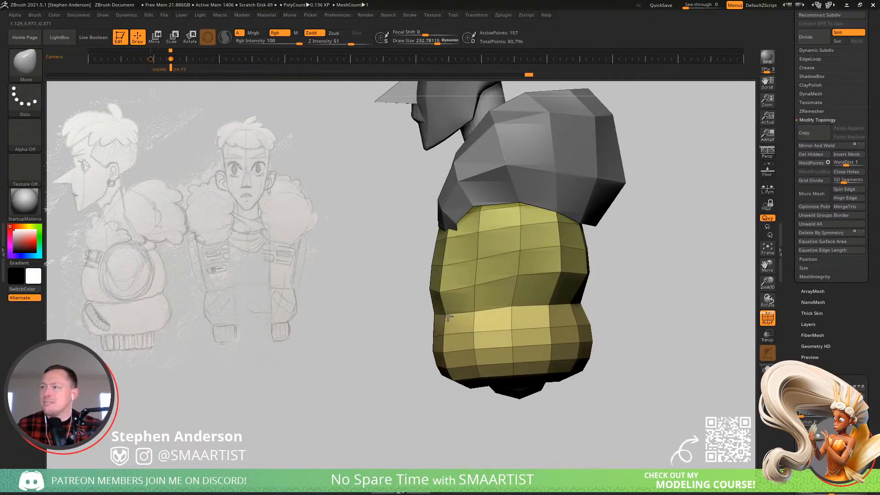
left_click_drag(432, 316, 435, 320)
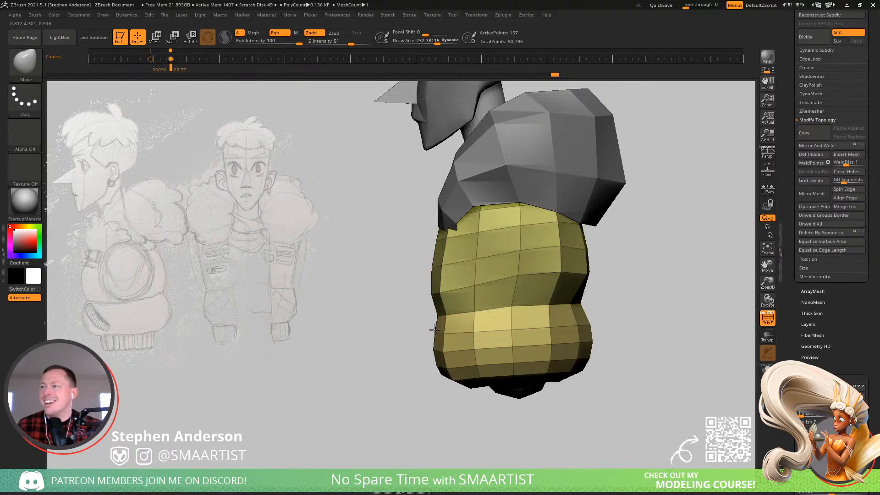
- Reposition the upper roll's points along the inner front opening, working from the front
mouse_move(537, 326)
right_mouse_down()
mouse_move(509, 321)
mouse_move(535, 321)
mouse_move(512, 276)
mouse_move(527, 285)
right_mouse_up()
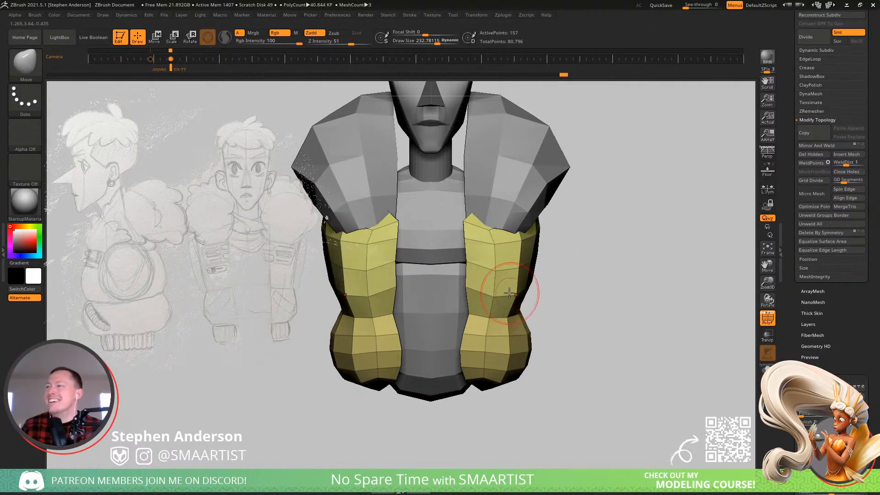
left_click_drag(490, 287, 470, 272)
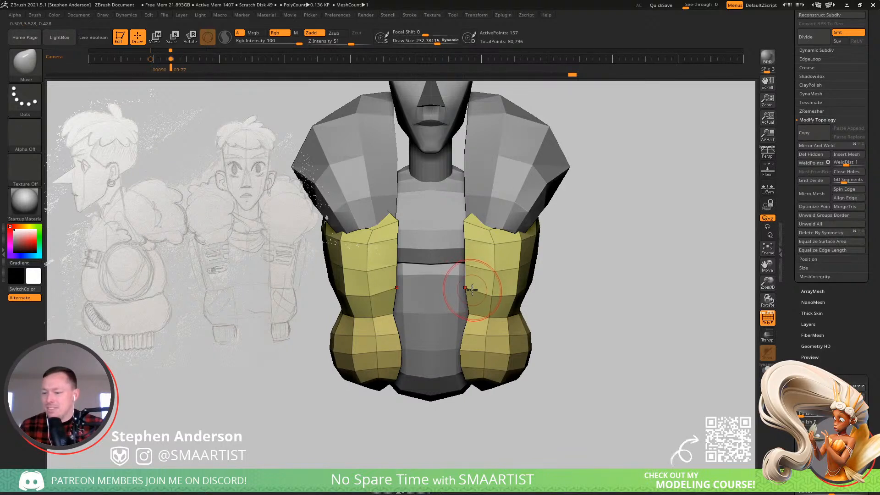
mouse_move(473, 310)
left_mouse_down()
mouse_move(472, 255)
mouse_move(471, 278)
left_mouse_up()
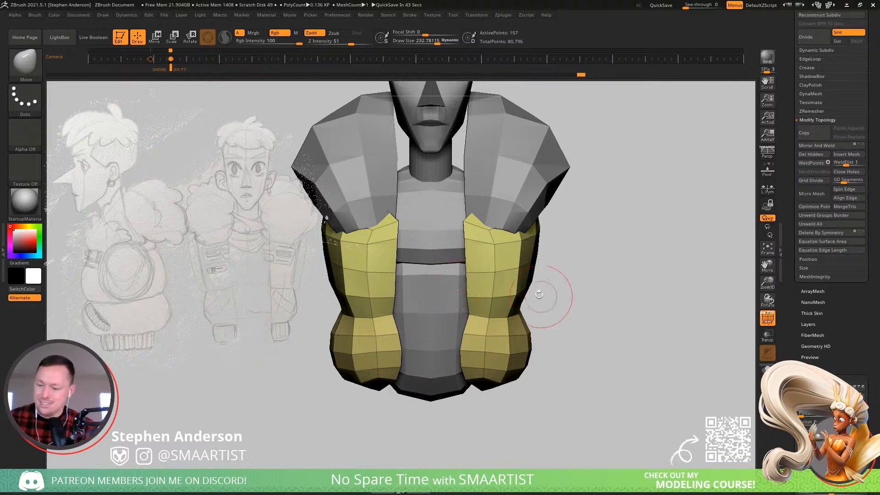
- Smooth the upper roll's side and even out its points toward the front edge above the crease
mouse_move(551, 304)
left_mouse_down()
mouse_move(482, 302)
mouse_move(508, 316)
left_mouse_up()
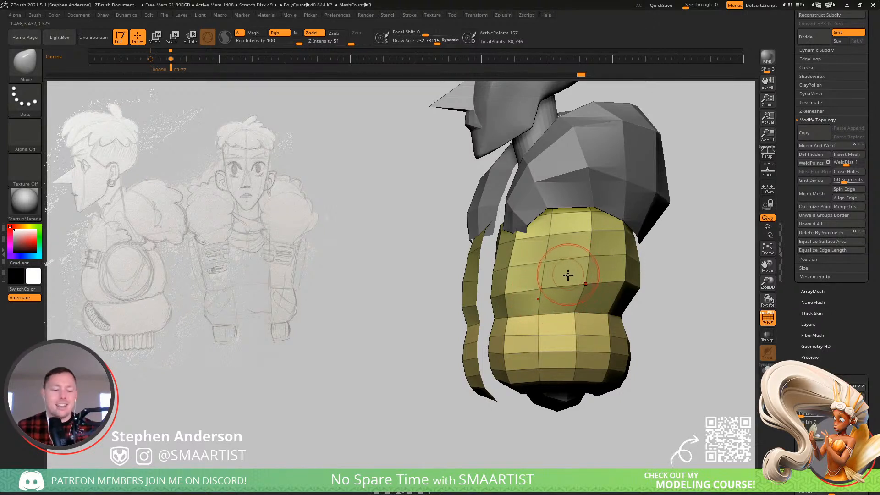
right_click_drag(567, 268, 571, 270)
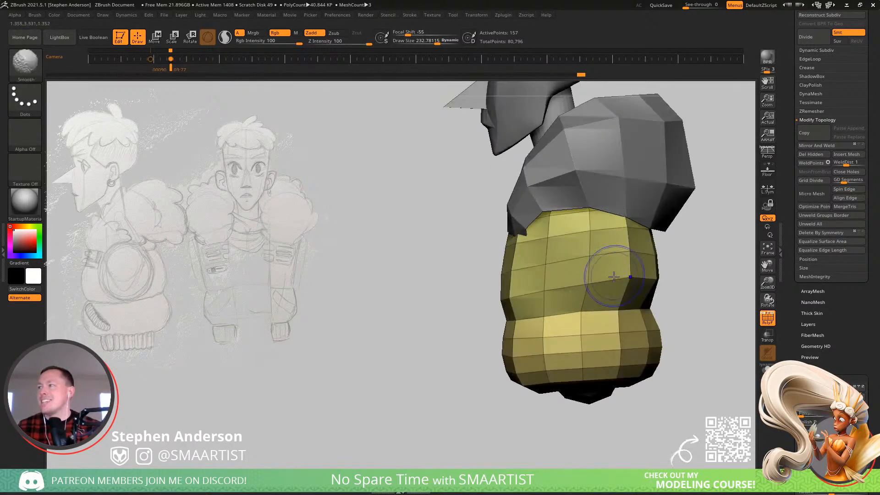
left_click_drag(583, 311, 583, 313)
key("s")
left_click_drag(640, 308, 647, 308)
left_click_drag(625, 271, 580, 283)
mouse_move(524, 253)
left_mouse_down()
mouse_move(529, 268)
mouse_move(504, 289)
left_mouse_up()
key("s")
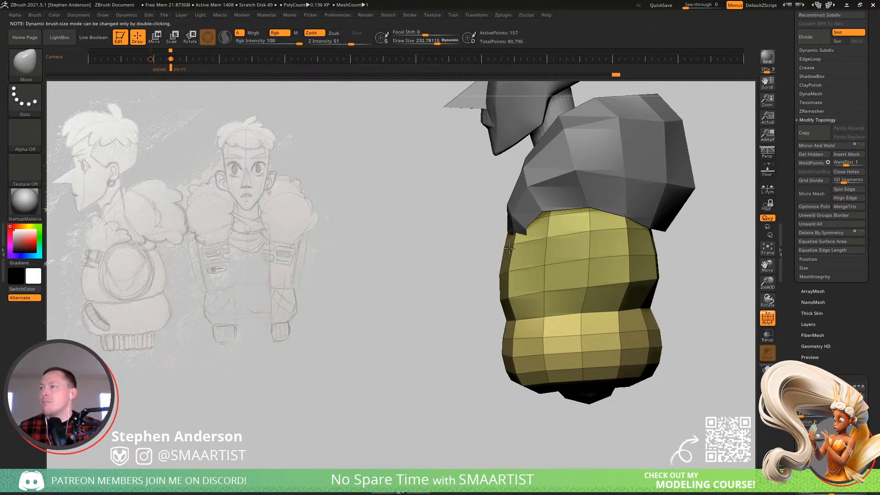
left_click_drag(511, 248, 519, 246)
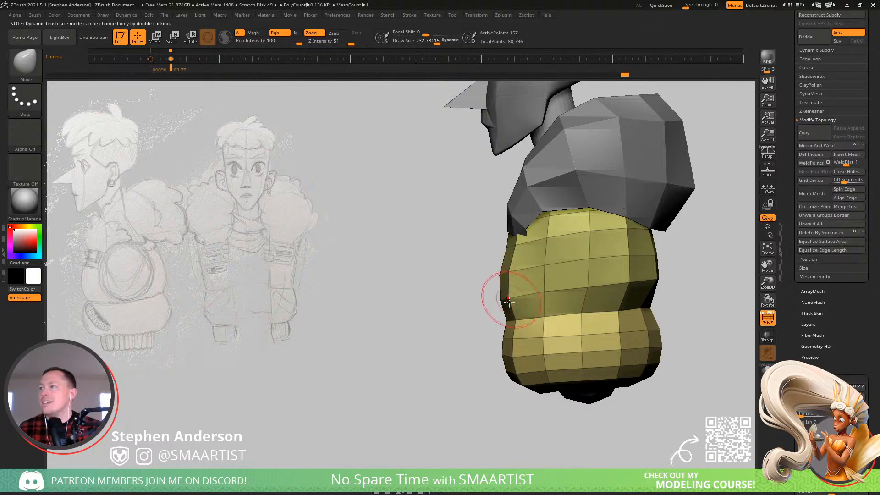
left_click_drag(495, 305, 540, 307)
- Delete the surplus horizontal edge loops from the lower roll with ZModeler
right_click_drag(540, 307, 555, 305)
key("b")
key("z")
key("m")
right_click_drag(522, 347, 513, 342)
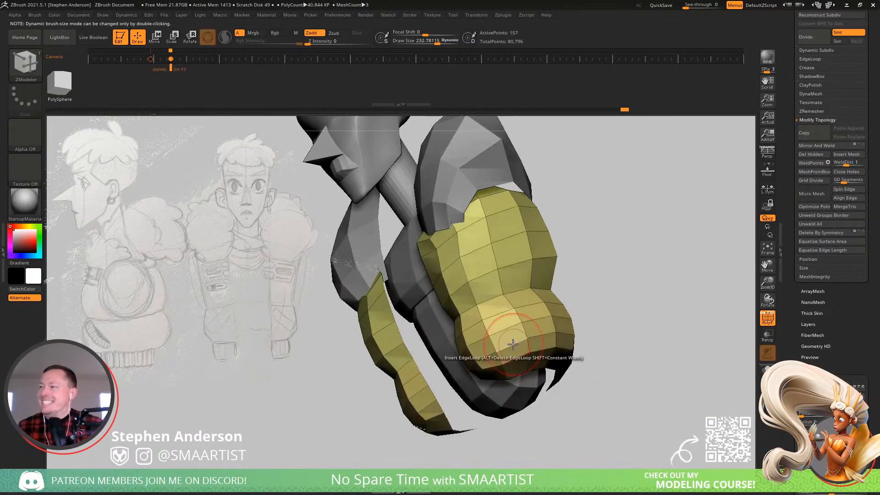
left_click(497, 314, "alt")
mouse_move(515, 261)
right_mouse_down()
mouse_move(500, 296)
mouse_move(514, 283)
right_mouse_up()
right_click_drag(499, 238, 482, 225)
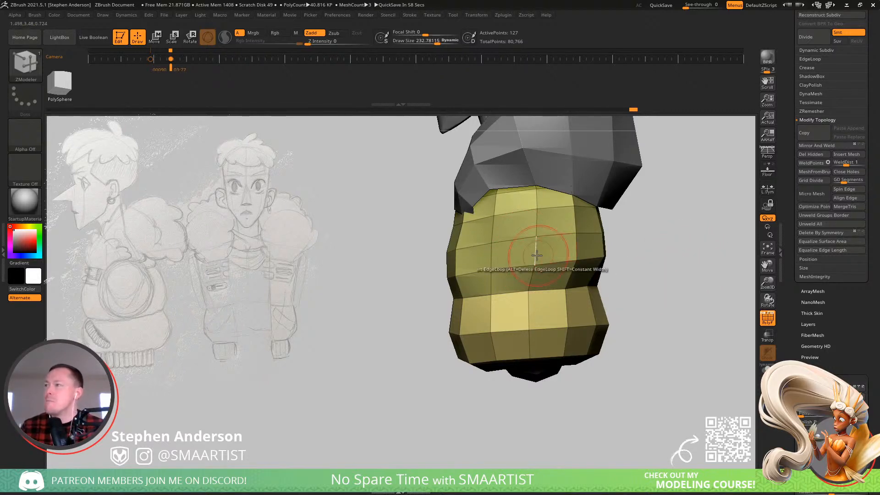
right_click_drag(507, 230, 556, 212)
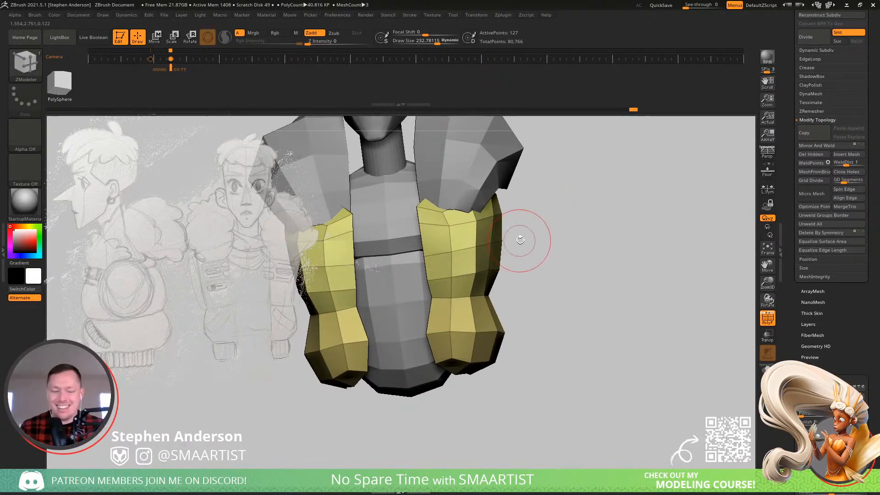
- Switch to the Move brush, reduce the Draw Size to about 148 and refine the upper roll's points near the front edge
key("b")
key("m")
key("v")
mouse_move(523, 239)
right_mouse_down()
mouse_move(477, 221)
mouse_move(500, 162)
mouse_move(535, 198)
mouse_move(507, 212)
mouse_move(452, 197)
mouse_move(456, 183)
mouse_move(440, 194)
right_mouse_up()
key("s")
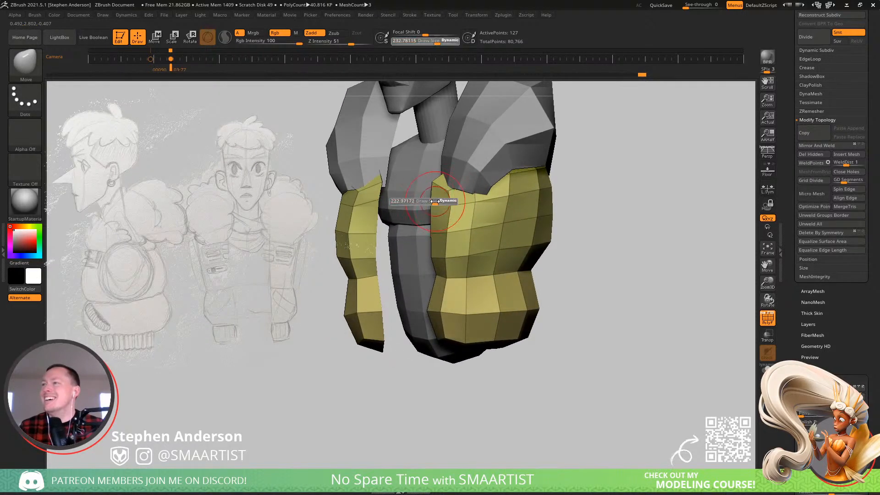
left_click_drag(435, 202, 446, 215)
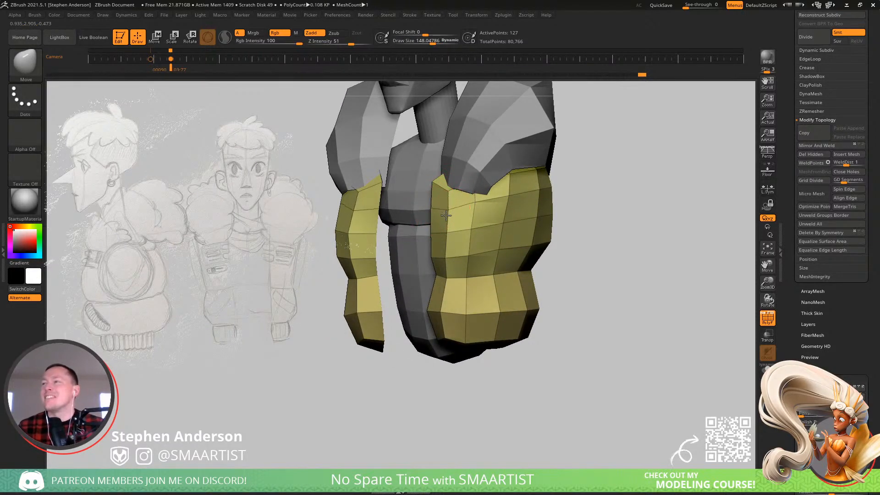
right_click_drag(446, 215, 480, 203)
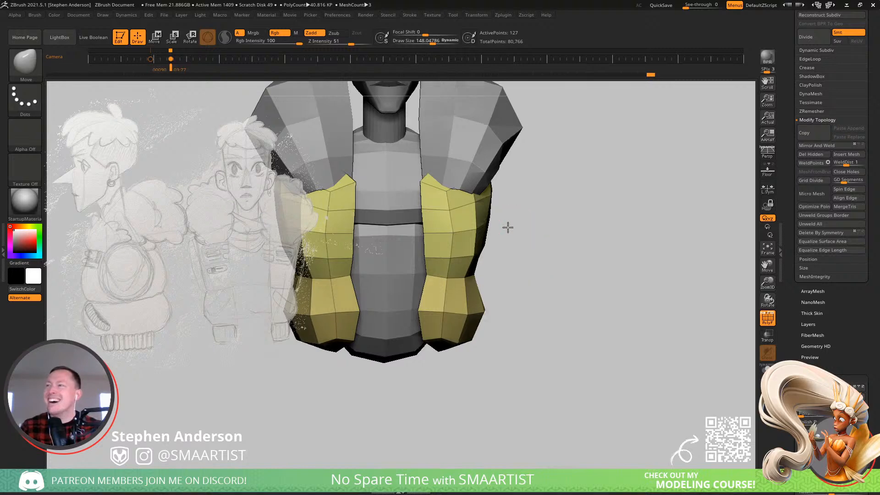
- Adjust the rolls' points around the side and back with the Move brush
mouse_move(507, 228)
left_mouse_down()
mouse_move(478, 218)
mouse_move(493, 238)
mouse_move(514, 239)
left_mouse_up()
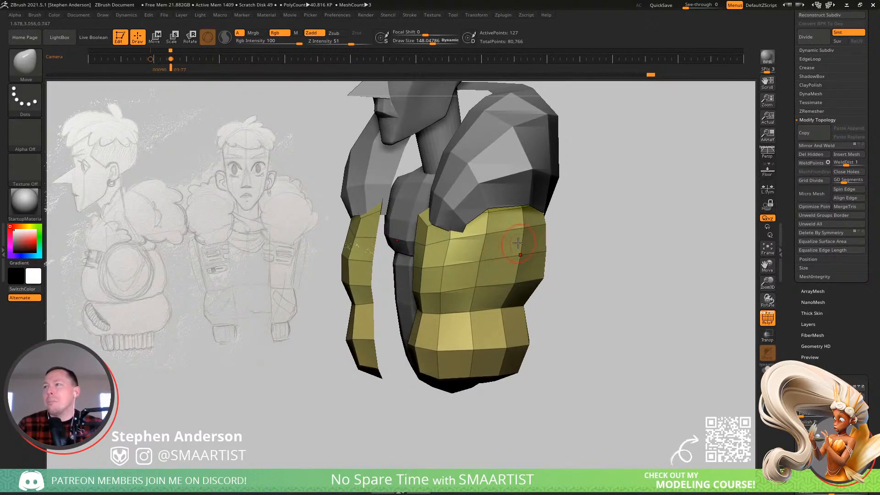
mouse_move(519, 243)
right_mouse_down()
mouse_move(461, 240)
mouse_move(587, 243)
mouse_move(501, 234)
mouse_move(514, 239)
mouse_move(532, 183)
mouse_move(546, 204)
mouse_move(536, 294)
mouse_move(568, 312)
mouse_move(521, 295)
right_mouse_up()
key("b")
key("m")
key("v")
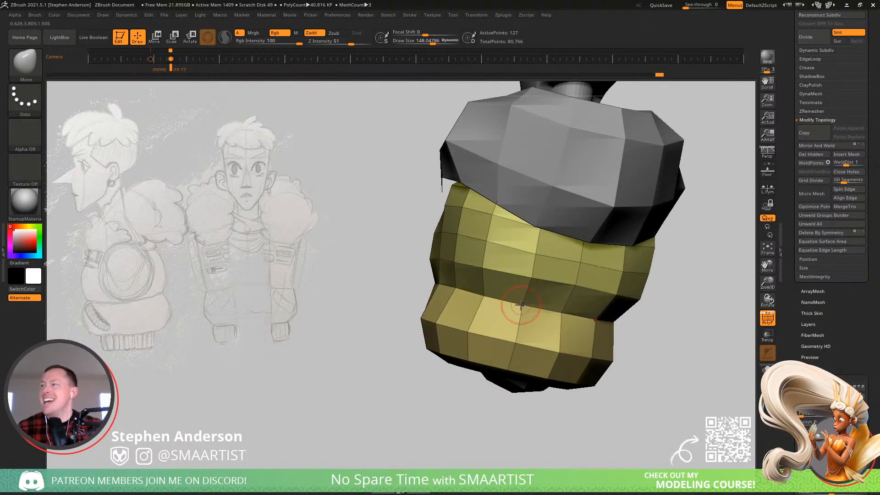
- Crease the seam between the two rolls using ZModeler's Crease edge action with the EdgeLoop Partial target
key("b")
key("z")
key("m")
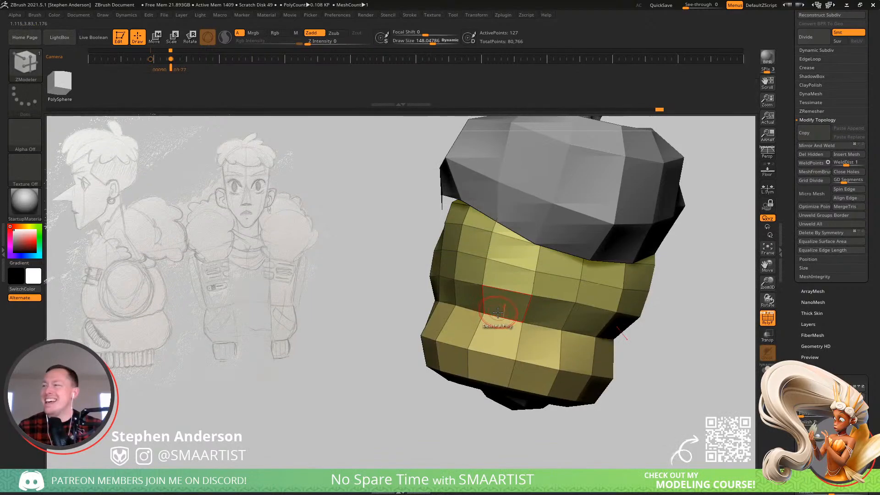
key("space")
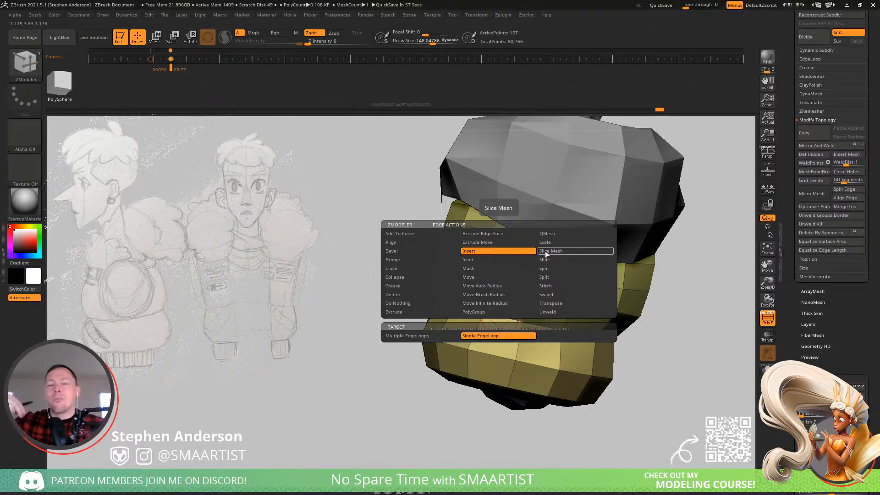
left_click(401, 285)
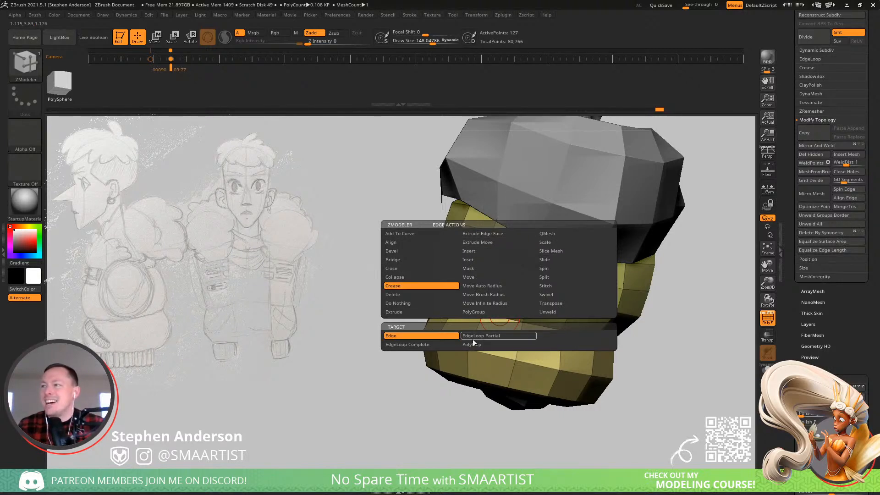
left_click(473, 339)
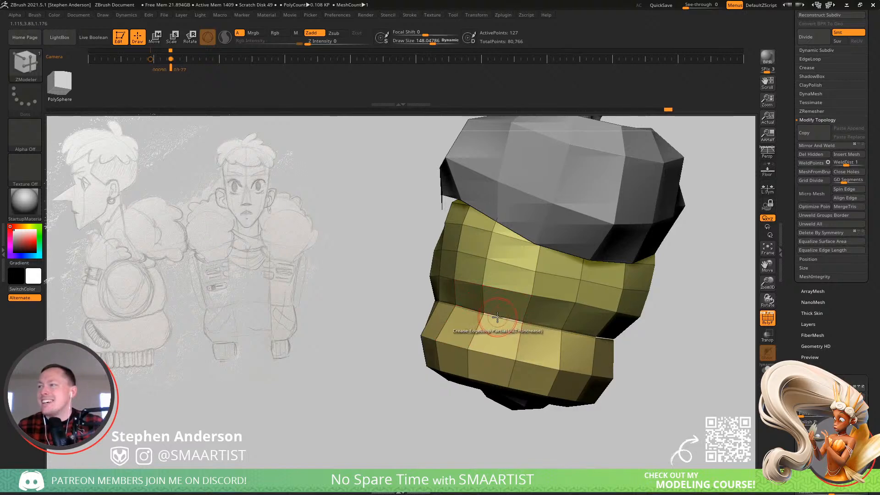
right_click_drag(497, 317, 573, 325)
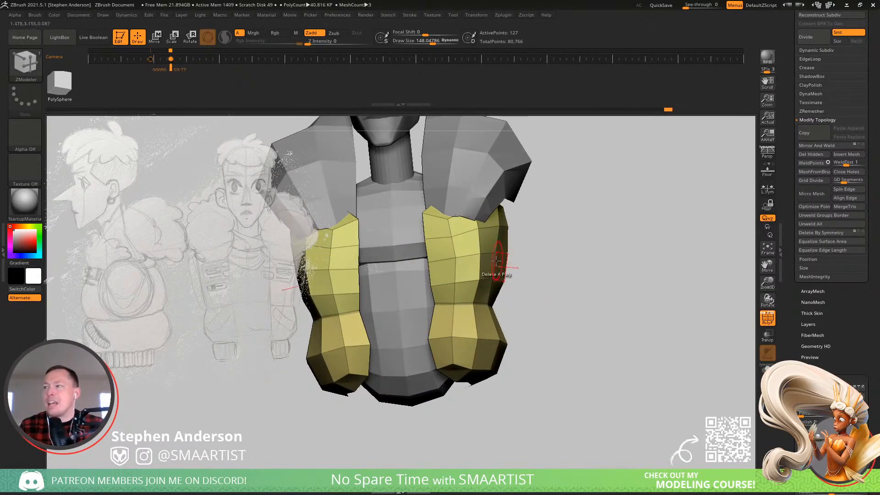
key("b")
key("m")
key("v")
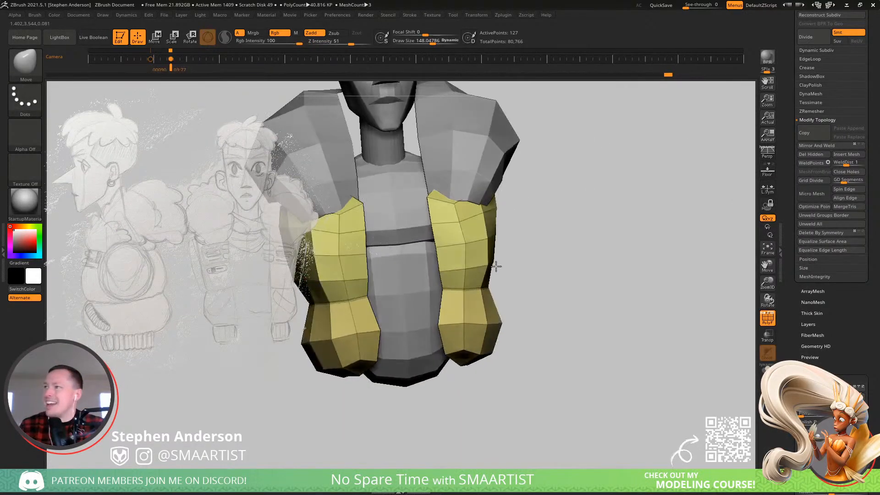
right_click_drag(496, 266, 497, 263, "shift")
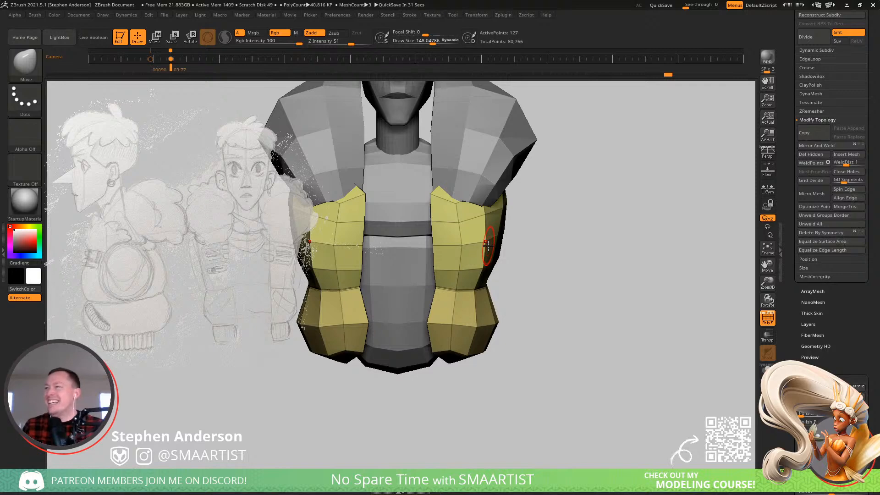
left_click_drag(573, 275, 498, 276)
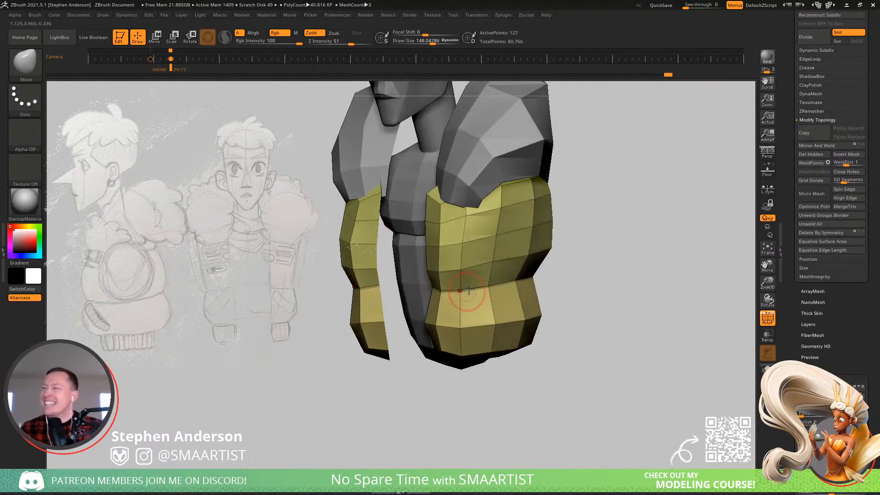
- Insert a single edge loop around the lower roll just below the seam and hide the bands around it
key("b")
key("z")
key("m")
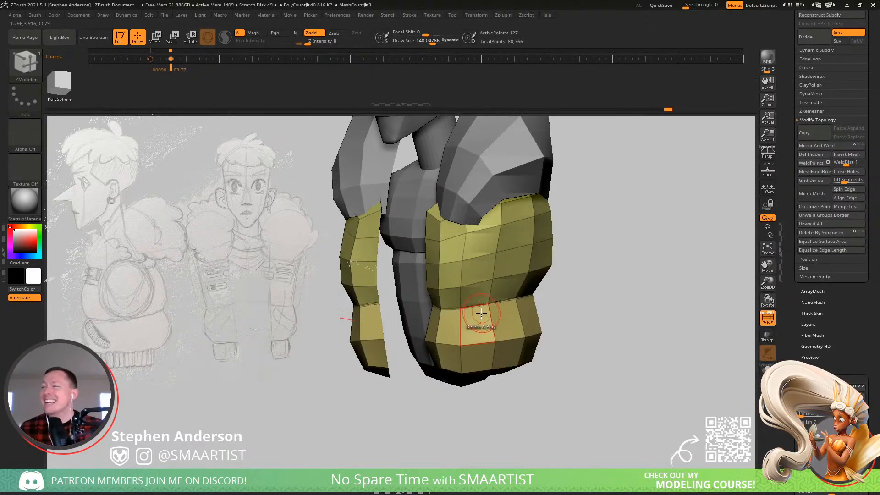
key("space")
left_click(470, 253)
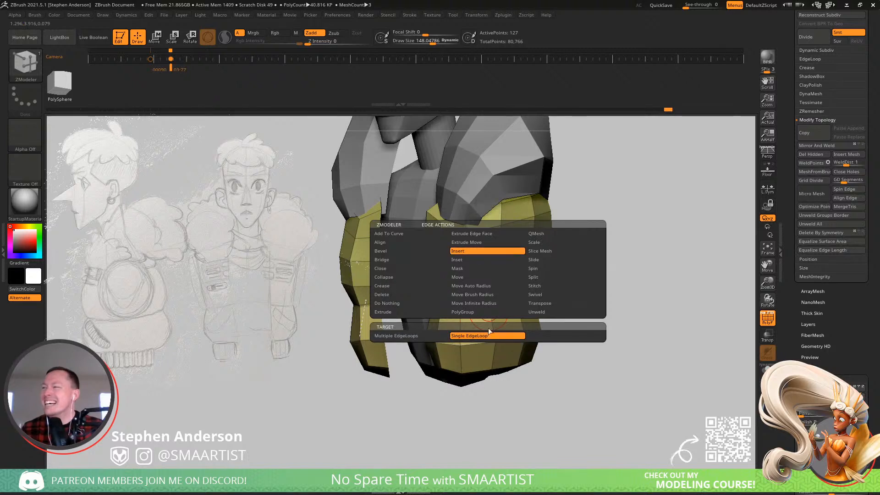
left_click(491, 314)
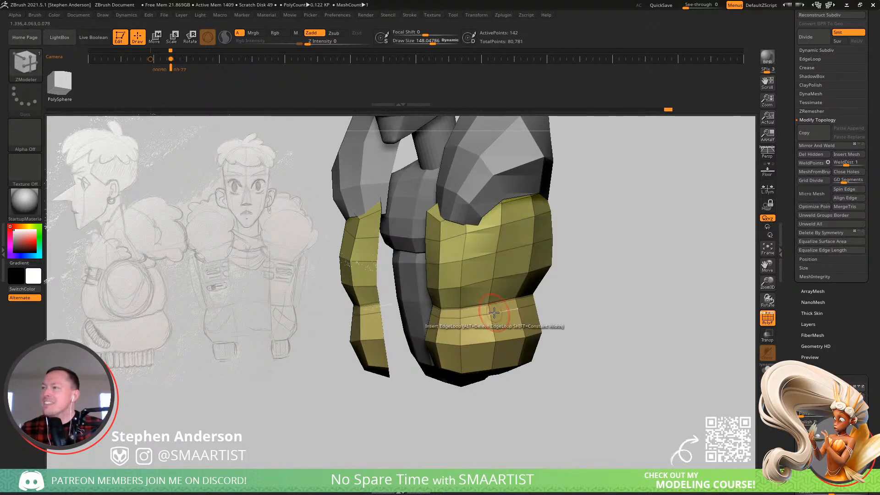
left_click(491, 309, "ctrl+shift")
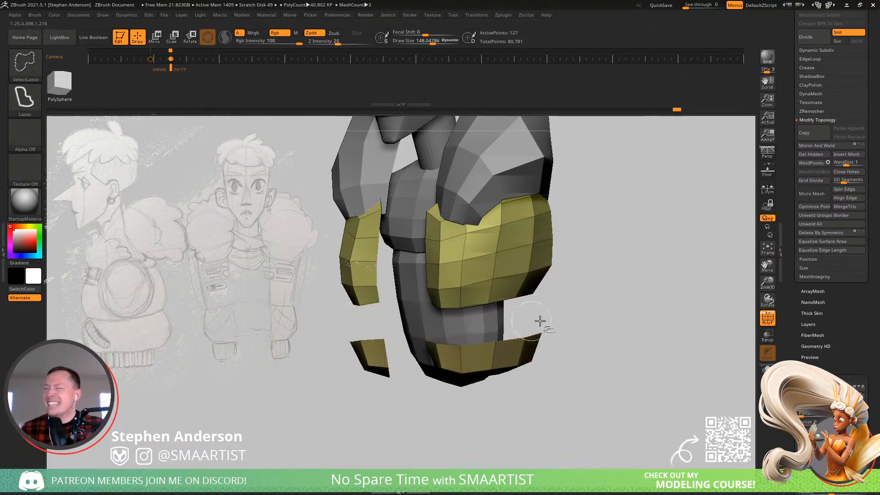
- Unhide the hidden bands and puff out the upper edge of the lower roll with the Inflate Balloon deformation
left_click(578, 353, "ctrl+shift")
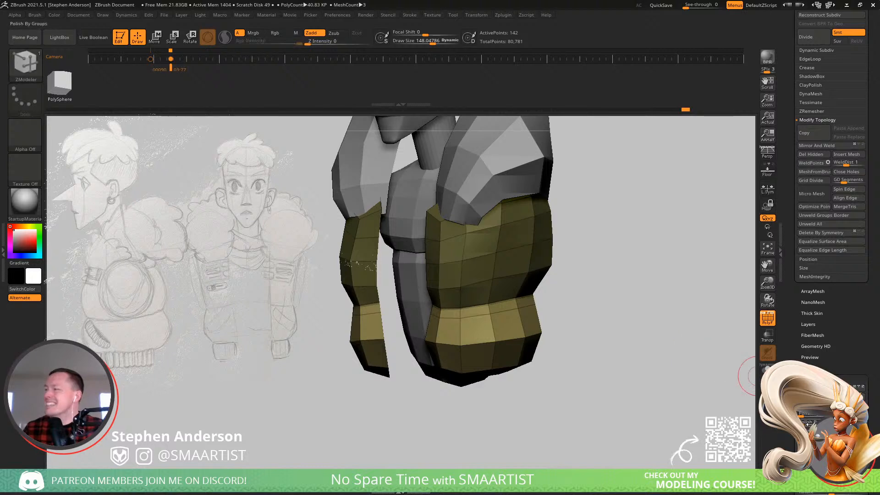
left_click_drag(854, 346, 841, 281)
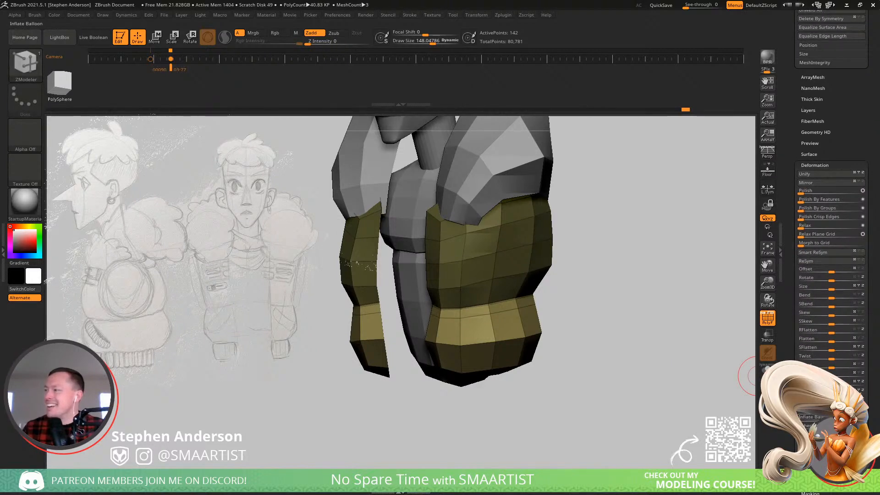
left_click_drag(832, 409, 837, 409)
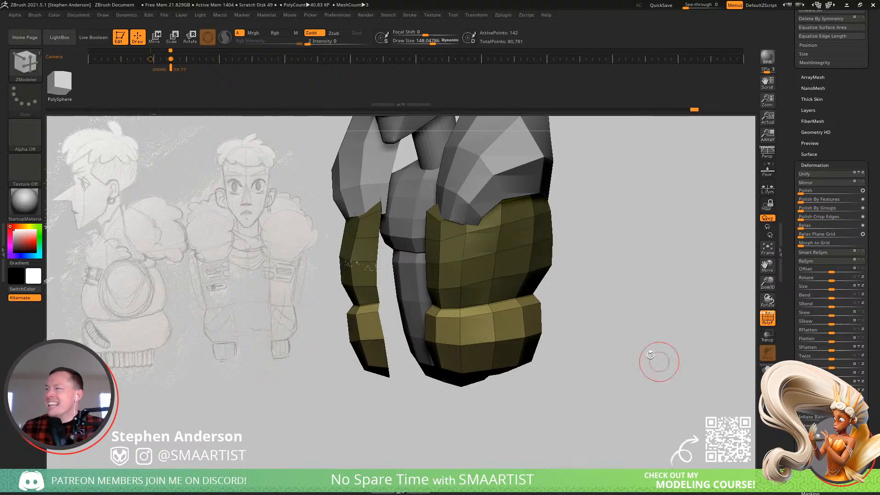
left_click_drag(654, 360, 684, 316)
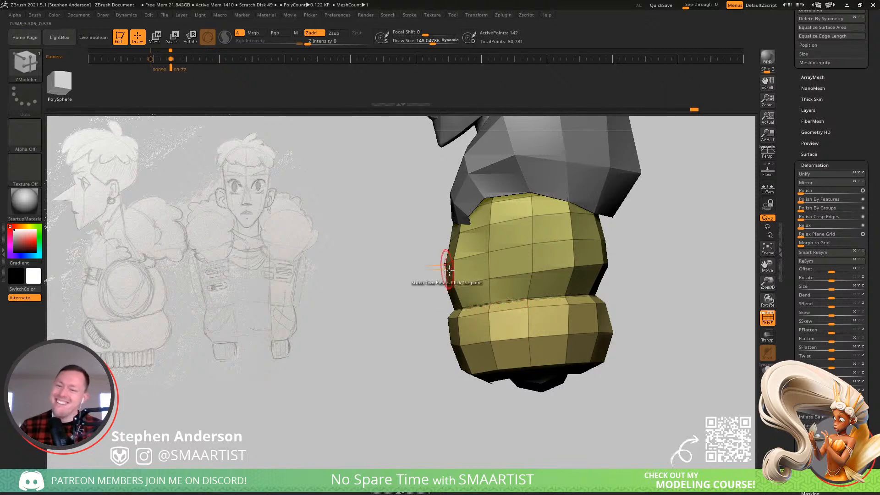
mouse_move(545, 285)
right_mouse_down()
mouse_move(574, 285)
mouse_move(532, 282)
right_mouse_up()
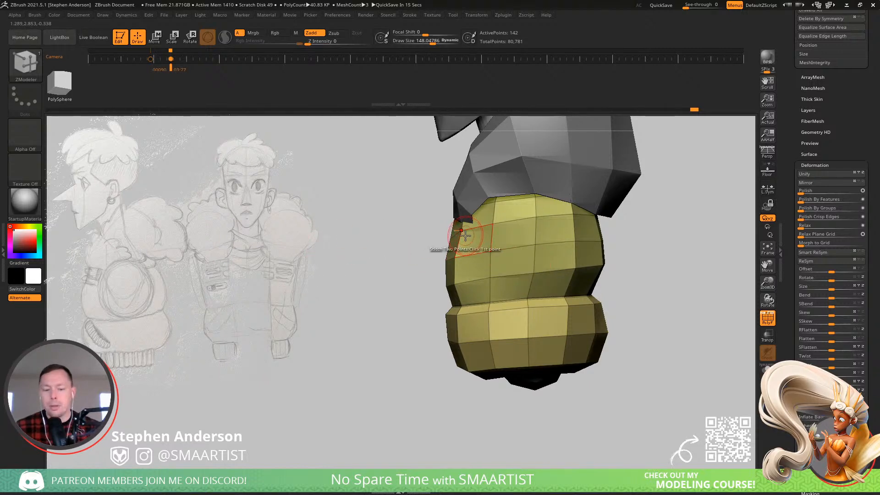
- Refine the upper roll's points along the side with the Move brush and turn off the polyframe display
key("b")
key("m")
key("v")
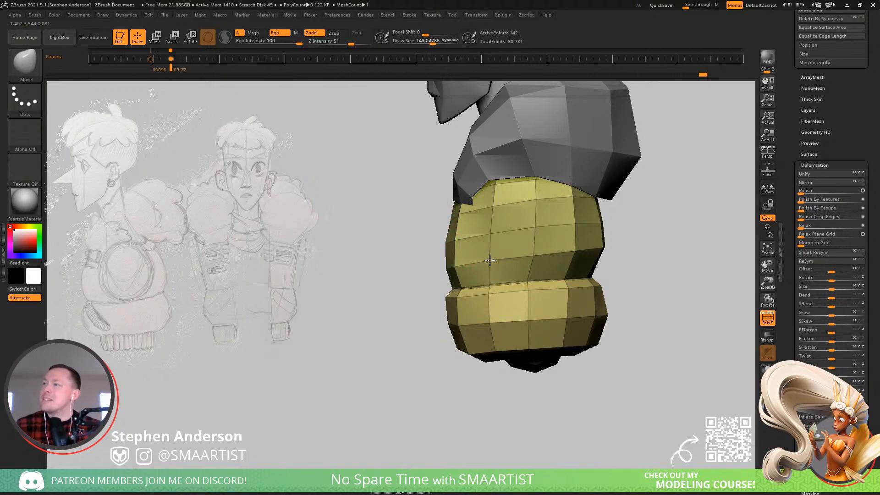
mouse_move(476, 263)
right_mouse_down()
mouse_move(519, 267)
mouse_move(506, 255)
mouse_move(519, 221)
mouse_move(488, 225)
right_mouse_up()
right_click_drag(488, 225, 497, 301, "alt")
right_click_drag(496, 301, 477, 302)
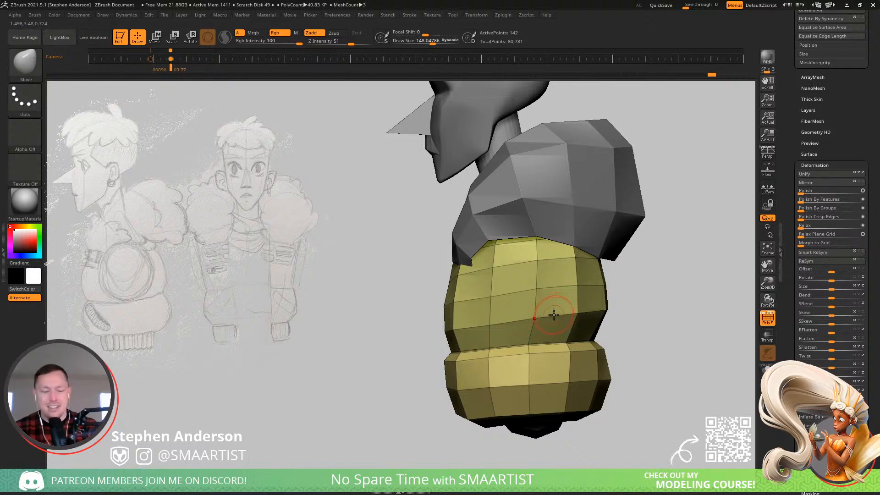
right_click_drag(552, 305, 574, 294)
right_click_drag(574, 293, 555, 272, "ctrl")
key("shift+f")
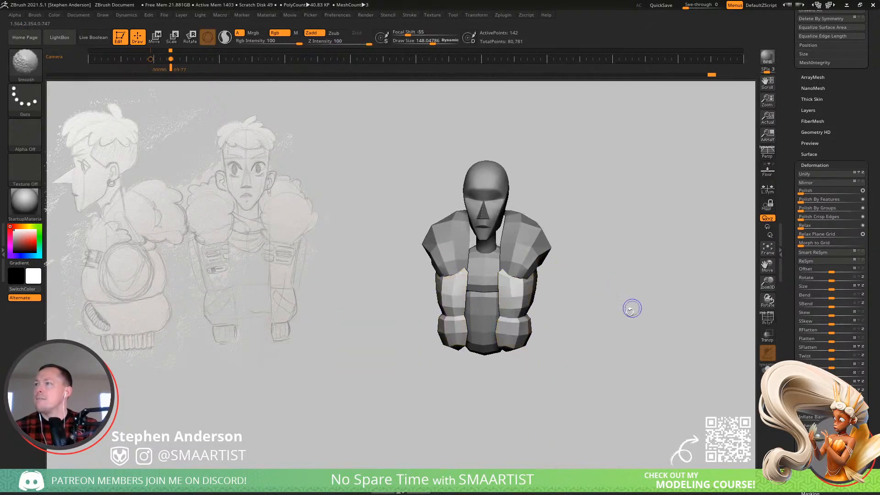
- Make the Body subtool active and insert a PolySphere on top of the head with the IMM Primitives brush
right_click_drag(632, 306, 556, 244)
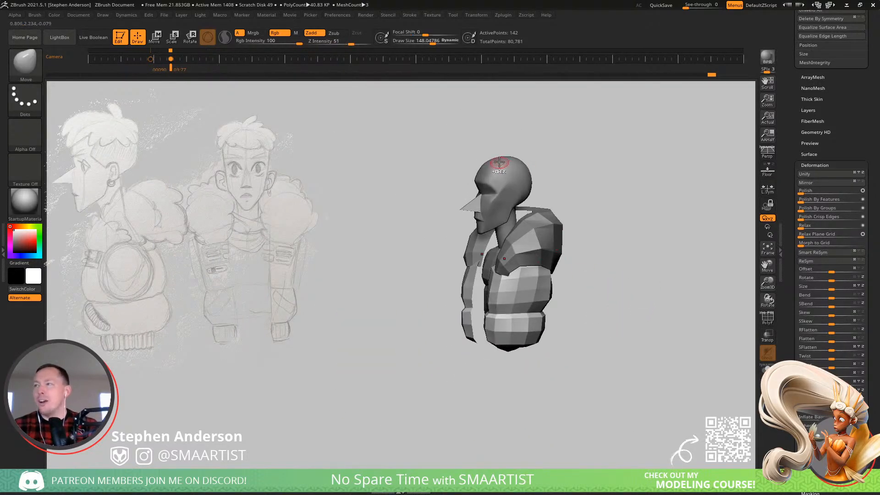
right_click_drag(501, 164, 532, 342, "ctrl")
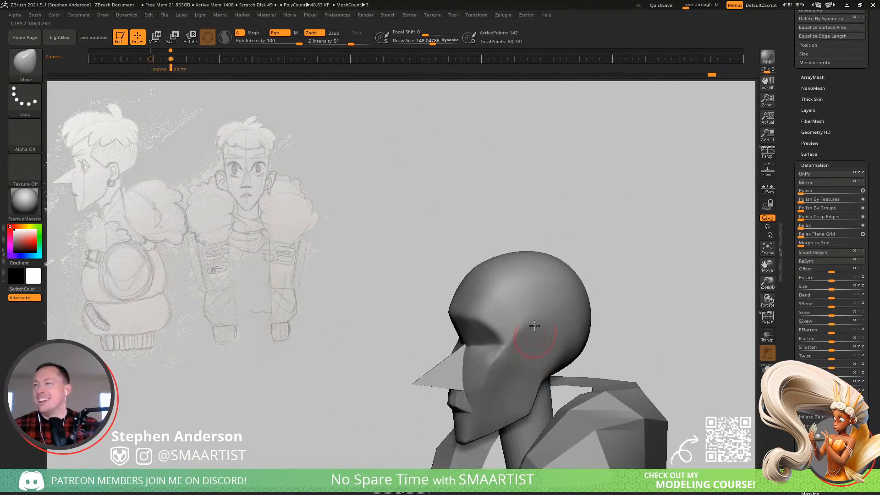
left_click(531, 268, "alt")
key("b")
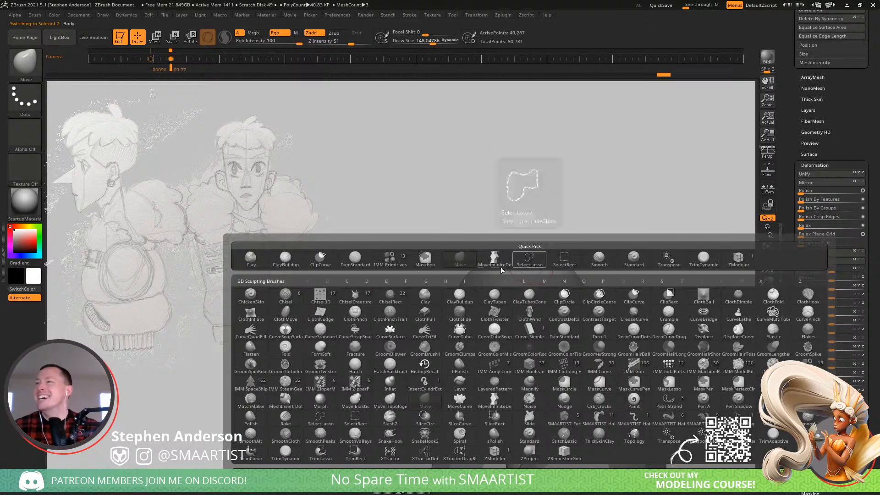
left_click(390, 258)
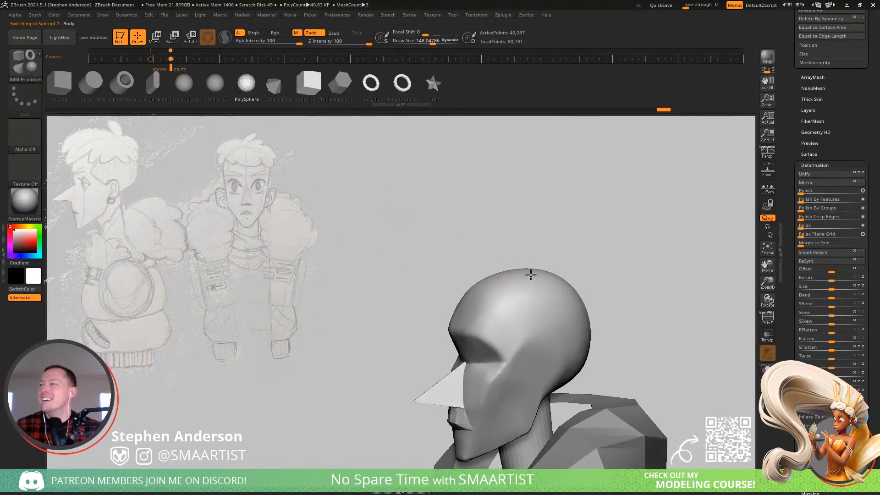
mouse_move(387, 221)
left_mouse_down()
mouse_move(527, 287)
mouse_move(558, 264)
mouse_move(570, 280)
left_mouse_up()
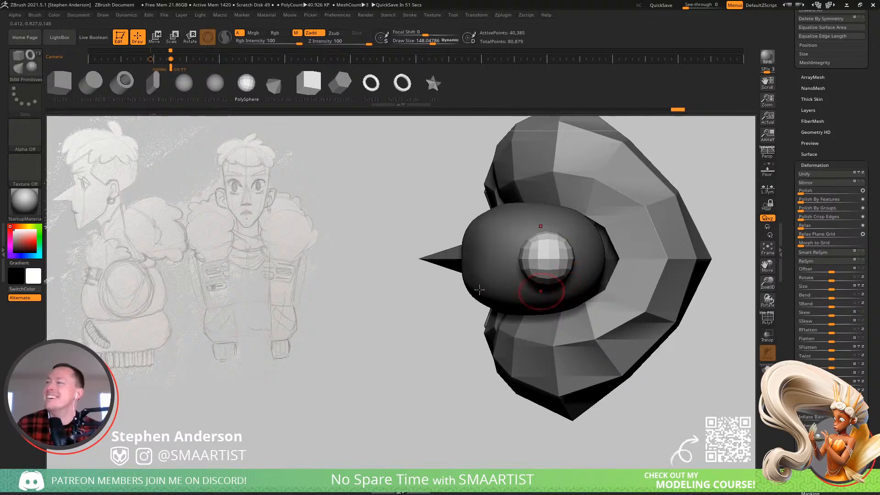
right_click_drag(575, 277, 575, 226)
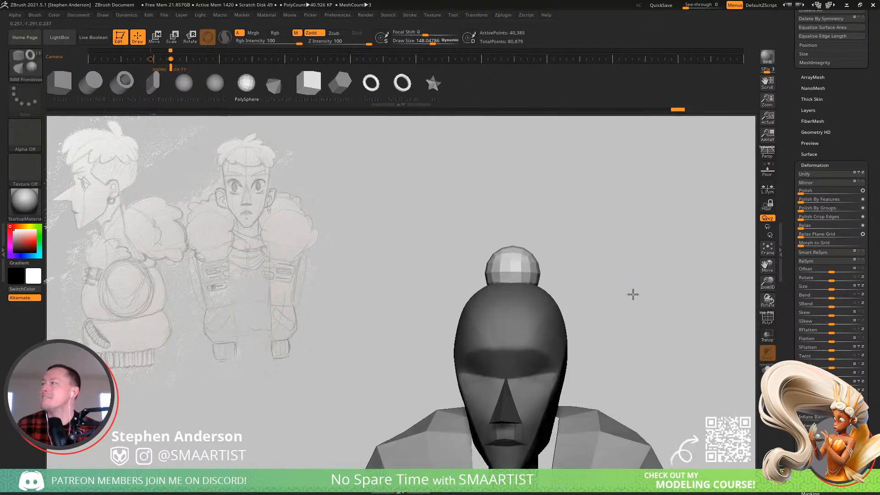
- Separate the inserted sphere from the body with Split Unmasked Points and make the sphere's subtool active
right_click_drag(633, 293, 743, 187)
scroll(837, 114, "up", 5)
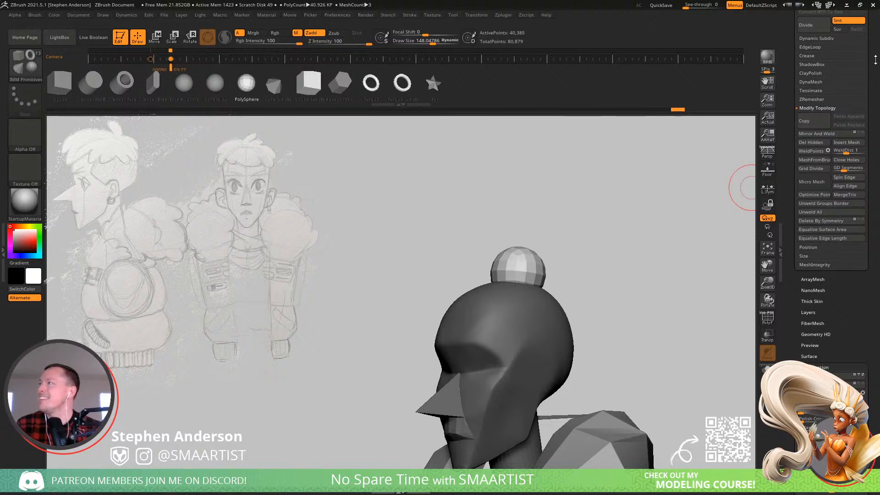
scroll(821, 115, "up", 5)
left_click(817, 116)
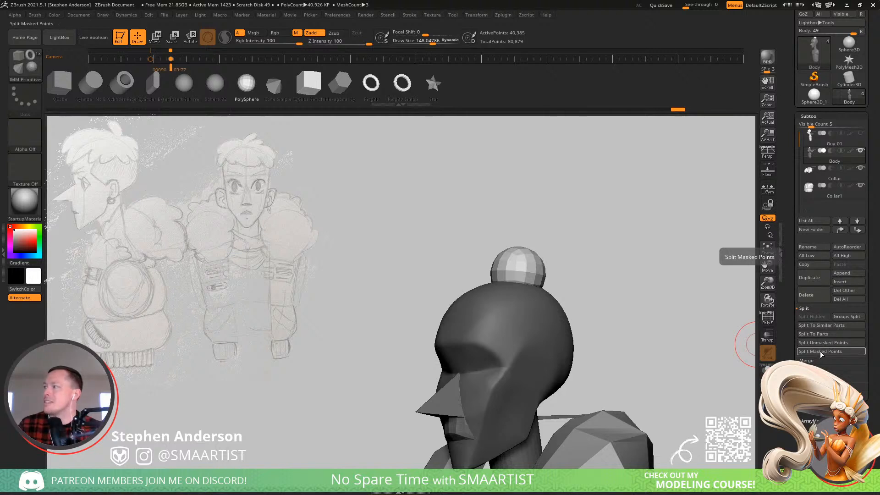
left_click(841, 357)
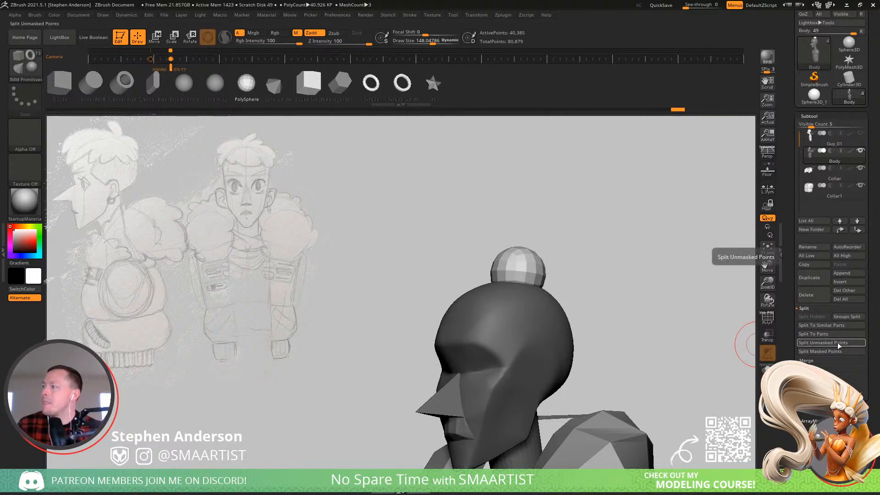
left_click(836, 180)
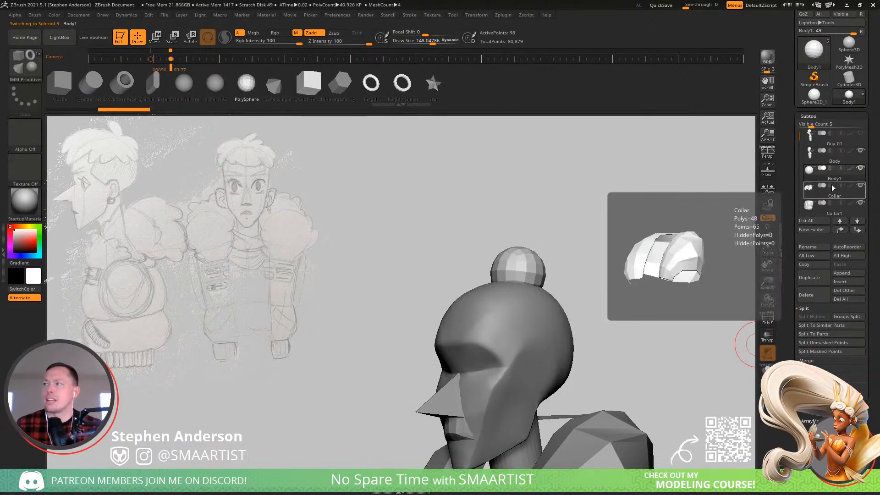
- Stretch the sphere forward over the top of the head with the Move brush at a Draw Size of about 687
left_click_drag(599, 239, 573, 198)
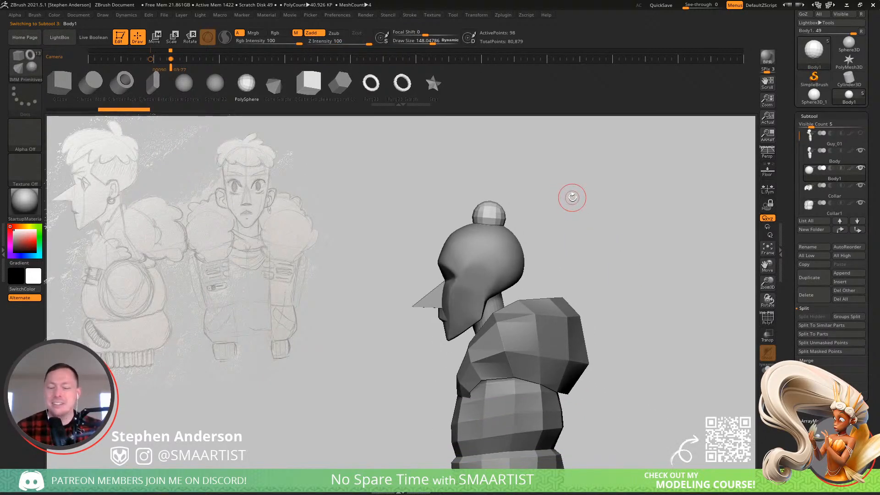
key("b")
key("m")
key("v")
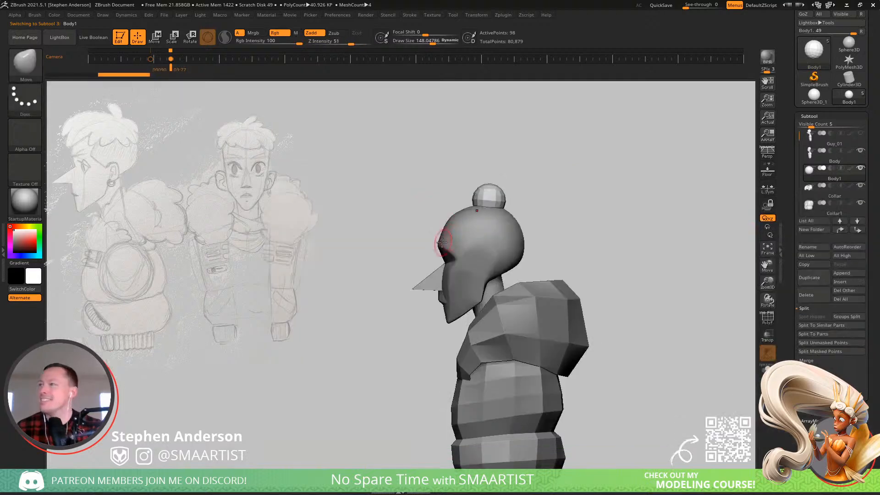
key("s")
mouse_move(488, 198)
left_mouse_down()
mouse_move(451, 204)
mouse_move(497, 204)
mouse_move(467, 214)
left_mouse_up()
mouse_move(468, 214)
right_mouse_down()
mouse_move(510, 221)
mouse_move(493, 250)
mouse_move(445, 215)
right_mouse_up()
left_click_drag(466, 214, 457, 221)
right_click_drag(471, 204, 447, 208)
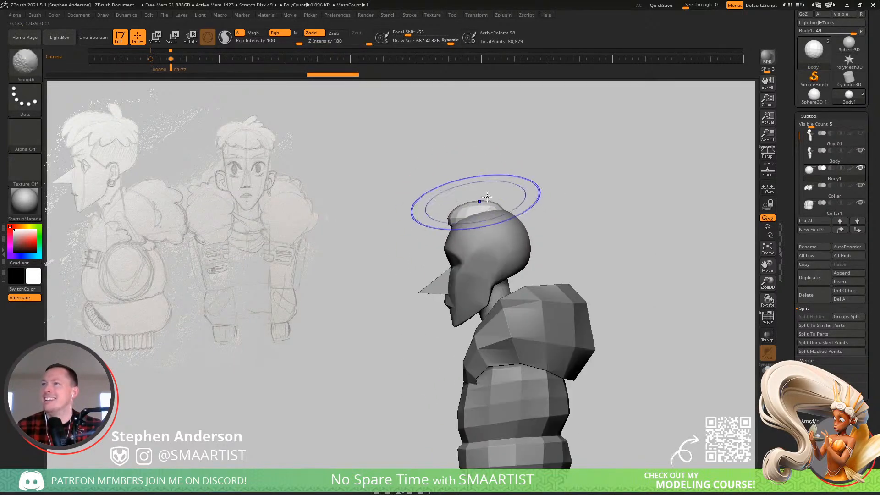
- Recall the stored side camera view and shape the hair piece to the sketched quiff, reducing the Draw Size to about 311
key("Left")
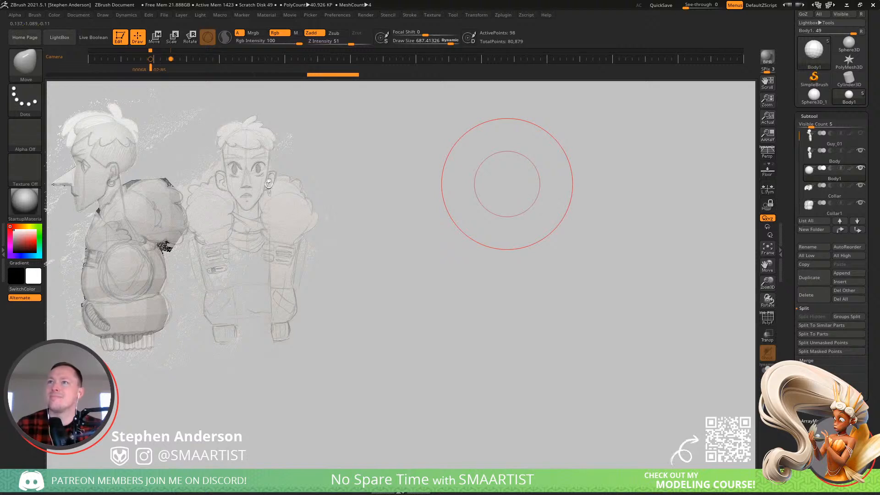
key("s")
mouse_move(81, 128)
left_mouse_down()
mouse_move(70, 124)
mouse_move(83, 137)
mouse_move(82, 123)
mouse_move(68, 135)
mouse_move(89, 117)
left_mouse_up()
key("s")
mouse_move(86, 121)
left_mouse_down()
mouse_move(60, 137)
mouse_move(64, 130)
left_mouse_up()
key("s")
right_click_drag(67, 131, 63, 133)
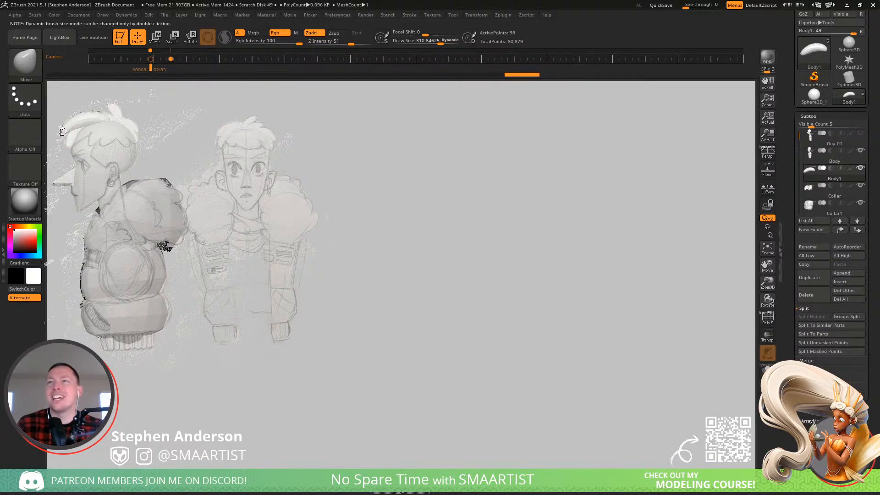
key("shift")
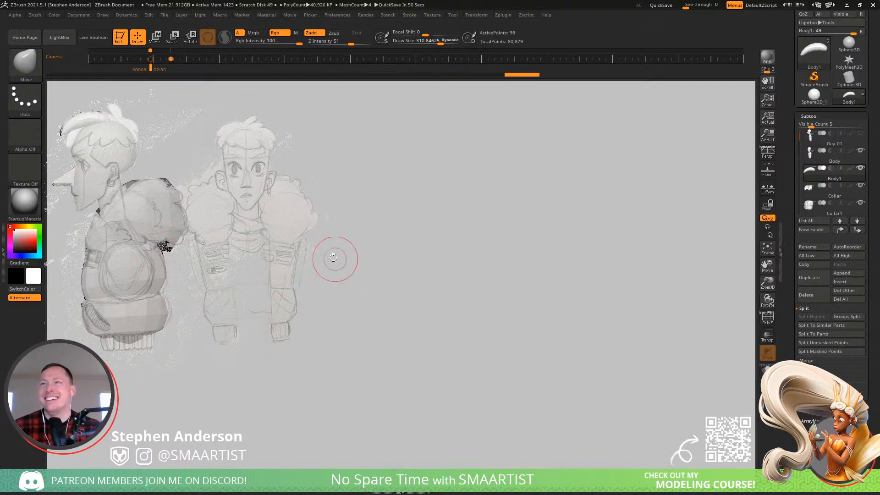
- Check the hair piece from an angle, return to the stored side view and adjust its back end against the sketch
mouse_move(394, 212)
left_mouse_down("alt")
mouse_move(525, 219)
mouse_move(526, 205)
left_mouse_up("alt")
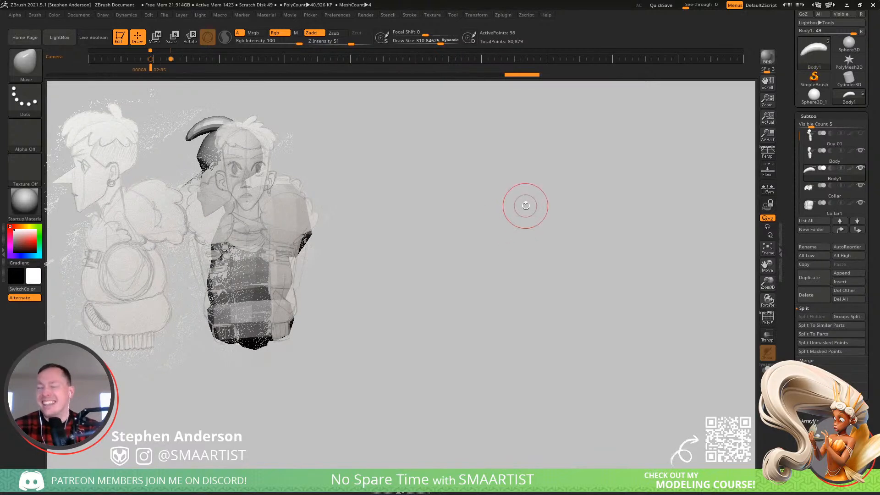
key("Left")
key("Right")
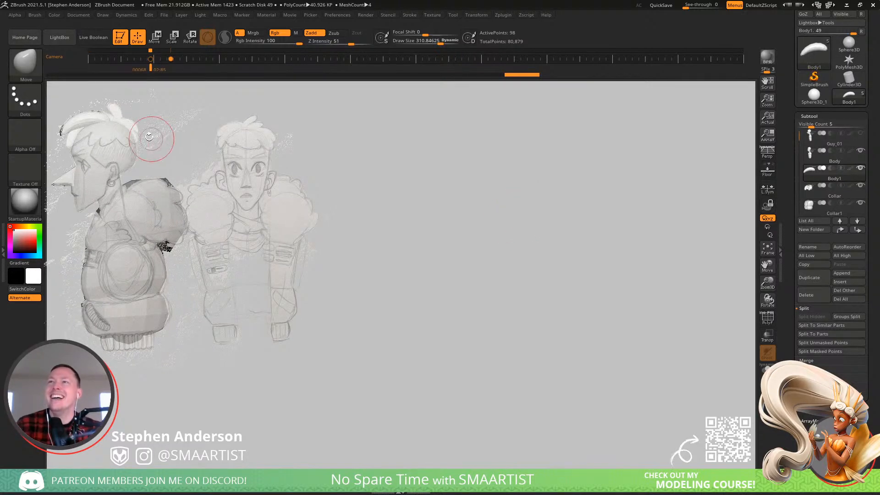
left_click(120, 124)
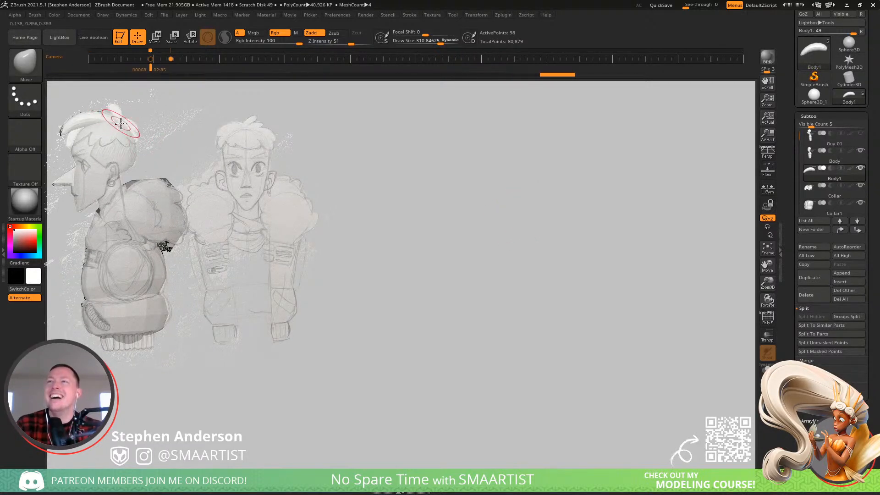
- Increase the Move brush's Draw Size to about 602 and shift the hair piece off-centre on the head in the front view
left_click_drag(352, 219, 650, 259, "alt")
left_click_drag(532, 242, 575, 241)
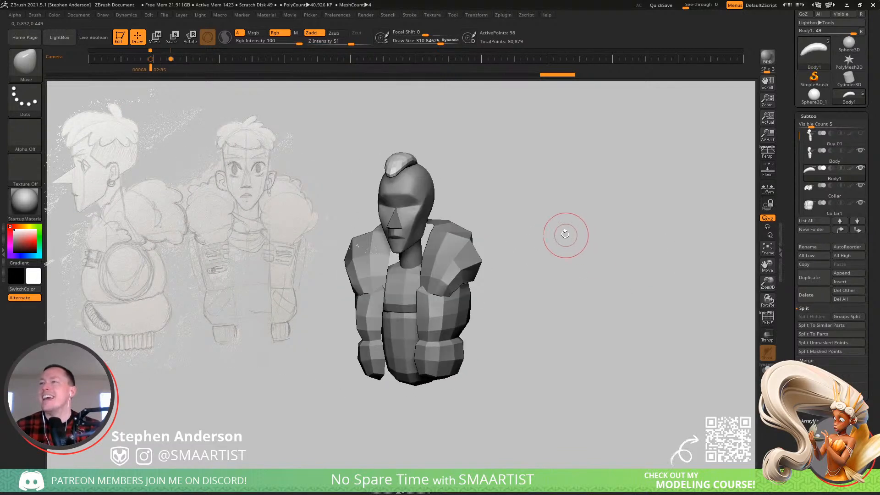
mouse_move(398, 149)
left_mouse_down()
mouse_move(402, 180)
mouse_move(400, 169)
left_mouse_up()
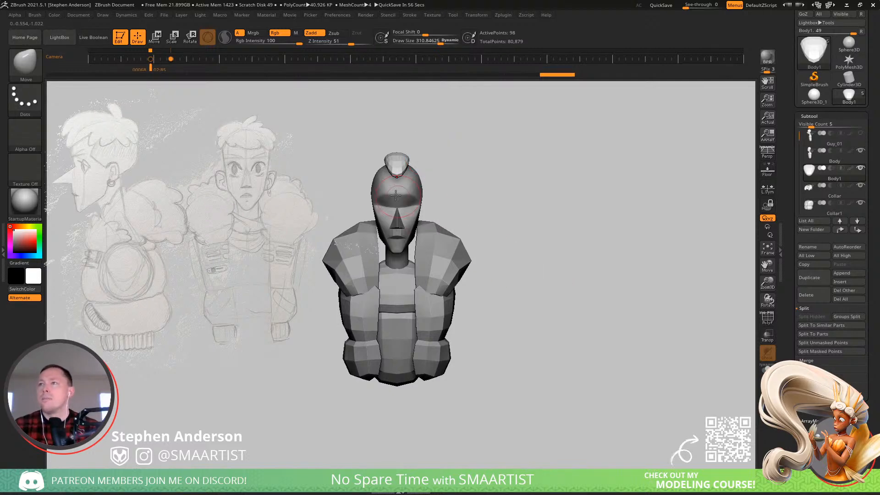
right_click_drag(400, 166, 439, 206, "ctrl")
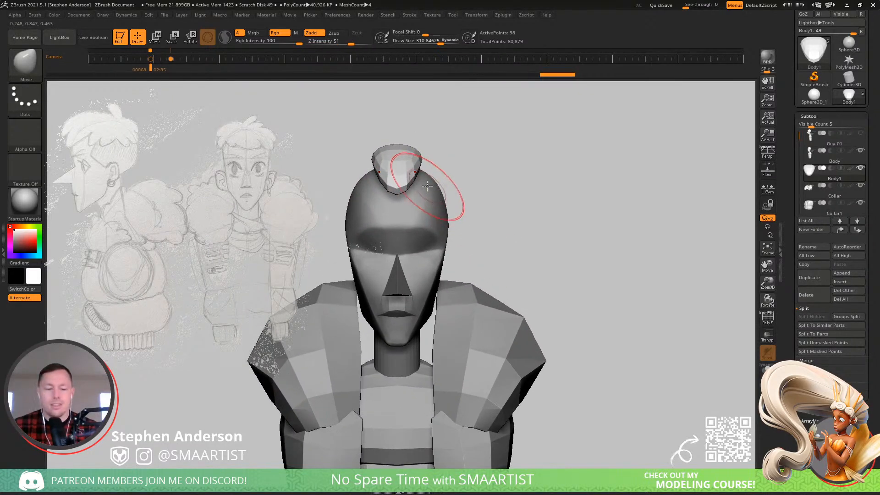
key("b")
key("m")
key("v")
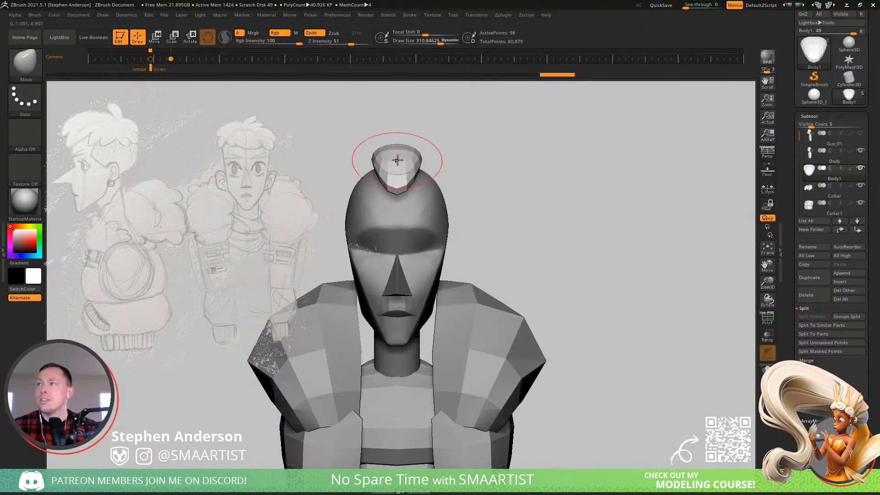
right_click_drag(441, 134, 435, 174)
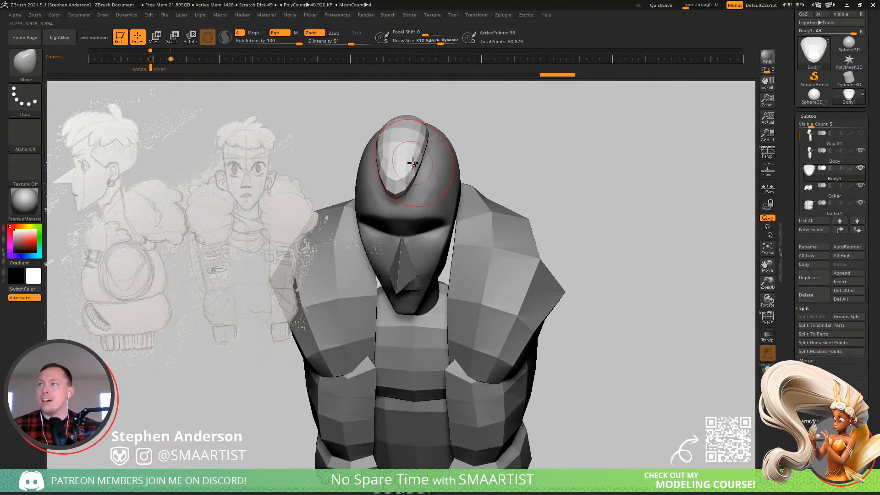
key("s")
left_click_drag(401, 155, 408, 154)
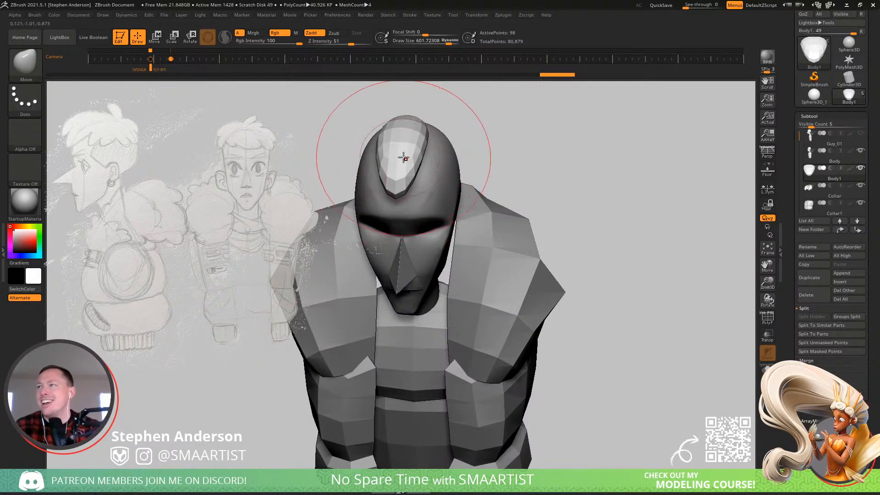
right_click_drag(406, 157, 405, 160, "shift")
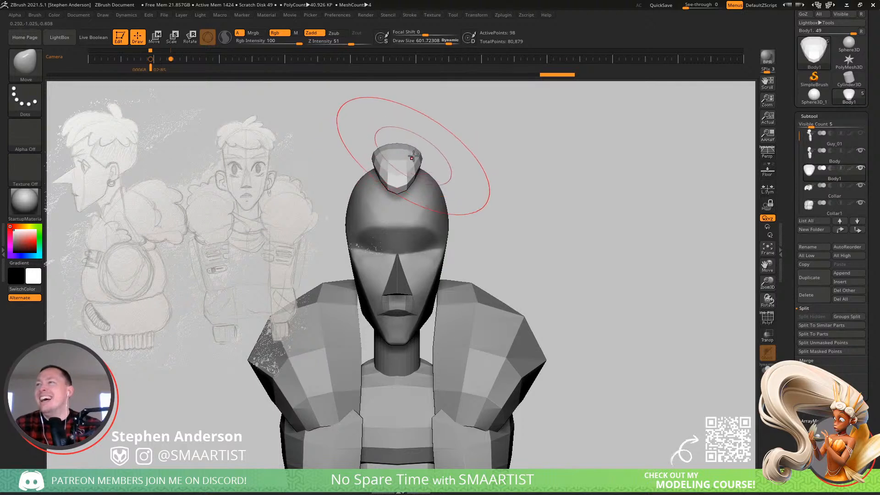
mouse_move(373, 155)
left_mouse_down()
mouse_move(373, 165)
mouse_move(391, 168)
left_mouse_up()
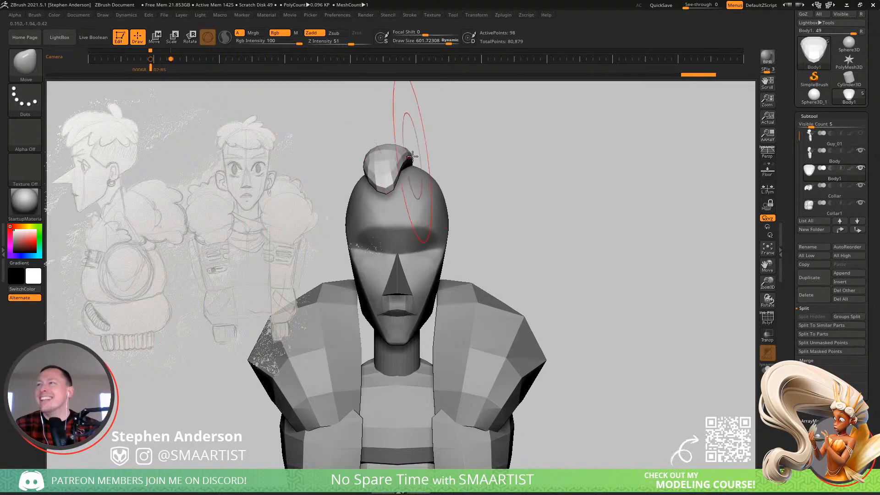
- Duplicate the hair piece beside the original on top of the head and rotate the copy with the gizmo
key("w")
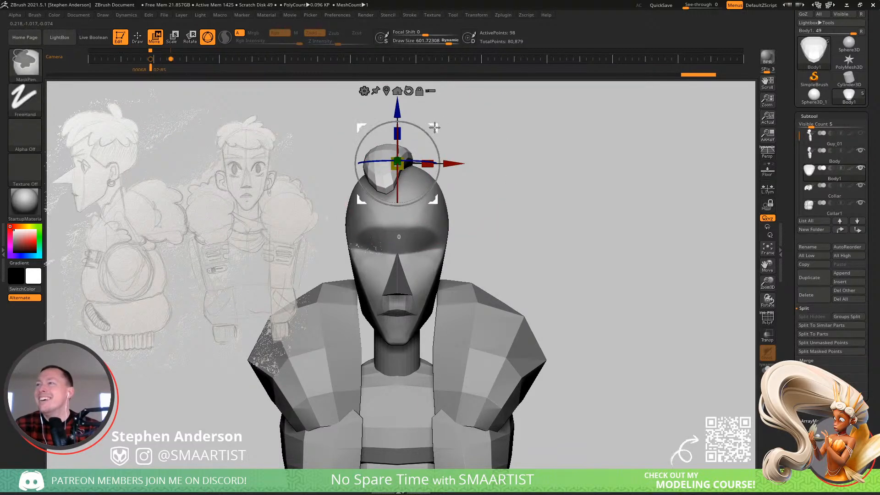
left_click_drag(434, 127, 502, 146, "ctrl")
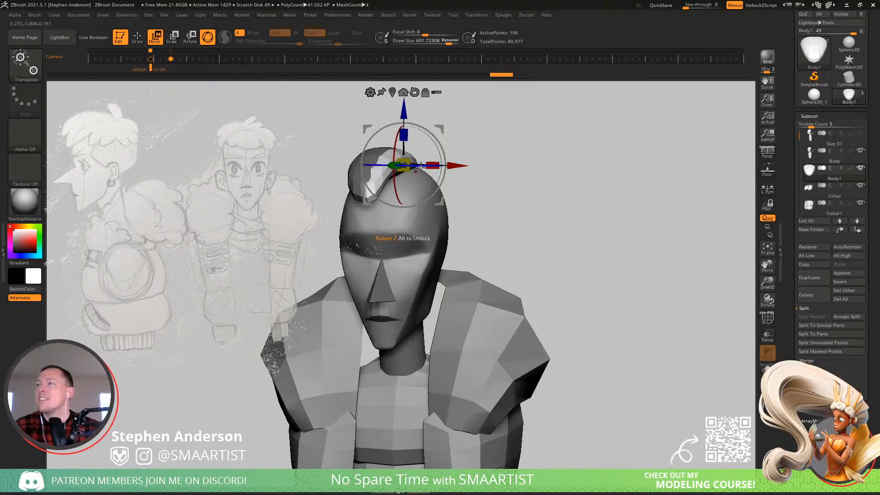
mouse_move(420, 168)
left_mouse_down()
mouse_move(433, 168)
mouse_move(406, 154)
mouse_move(415, 154)
left_mouse_up()
- Shape the duplicated hair clump with the Move brush so it curves over the side of the forehead
key("b")
key("m")
key("v")
key("s")
left_click_drag(376, 206, 400, 200)
right_click_drag(405, 200, 429, 232)
key("s")
left_click_drag(396, 171, 392, 173)
right_click_drag(392, 172, 433, 158)
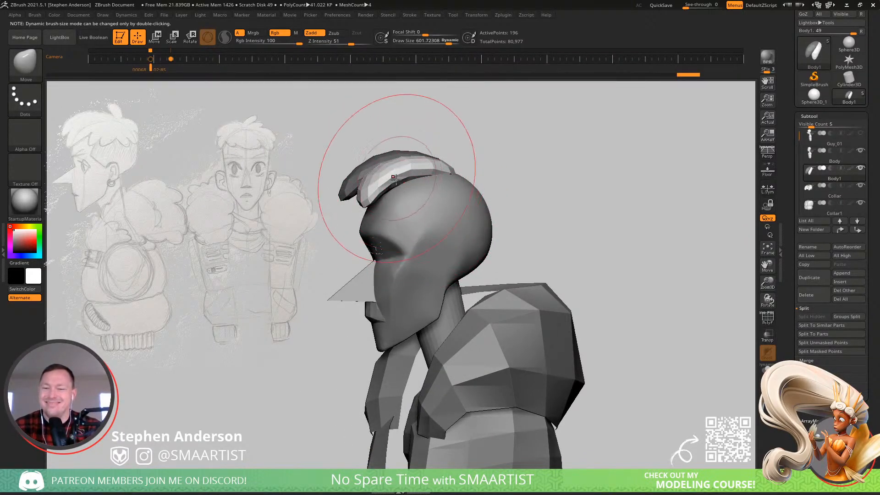
right_click_drag(402, 152, 424, 190)
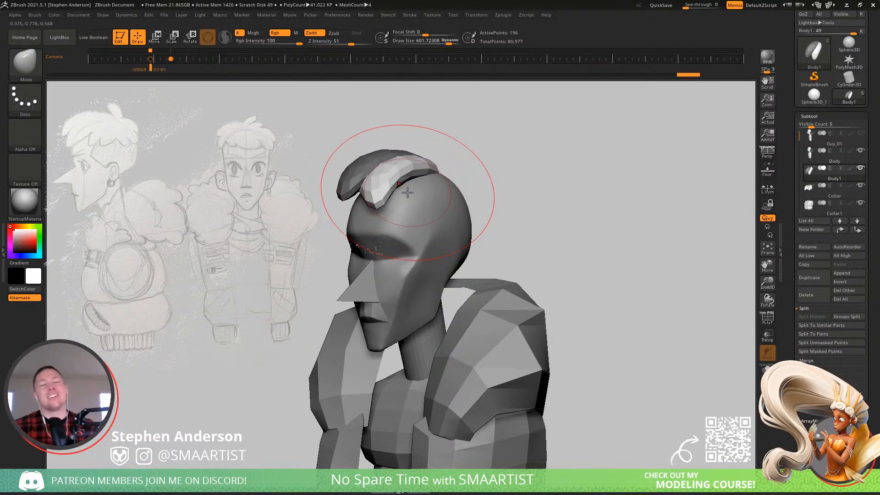
right_click_drag(373, 186, 395, 175)
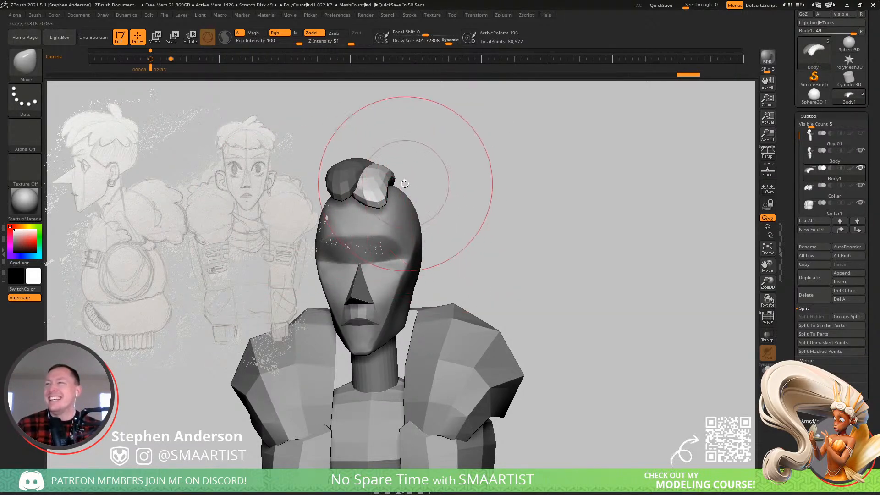
- Adjust the second hair clump's placement with the gizmo from above the head
left_click_drag(404, 184, 373, 138)
left_click_drag(392, 219, 428, 197)
key("w")
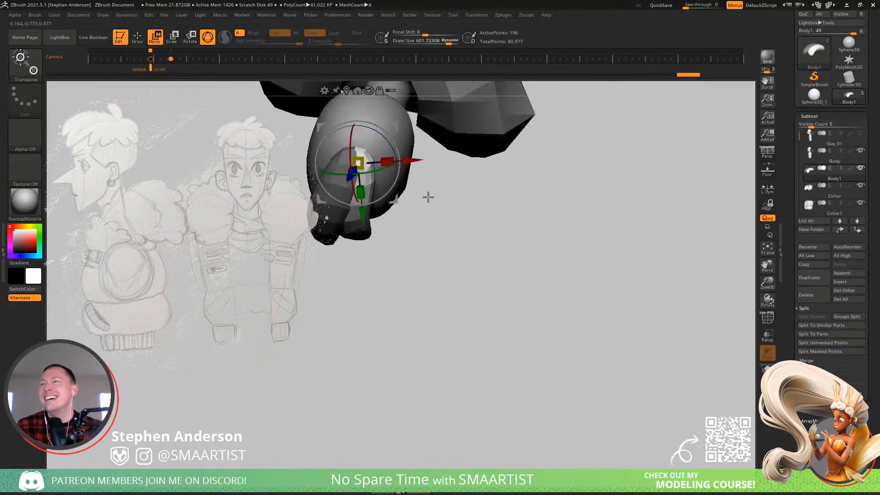
left_click_drag(389, 127, 389, 127)
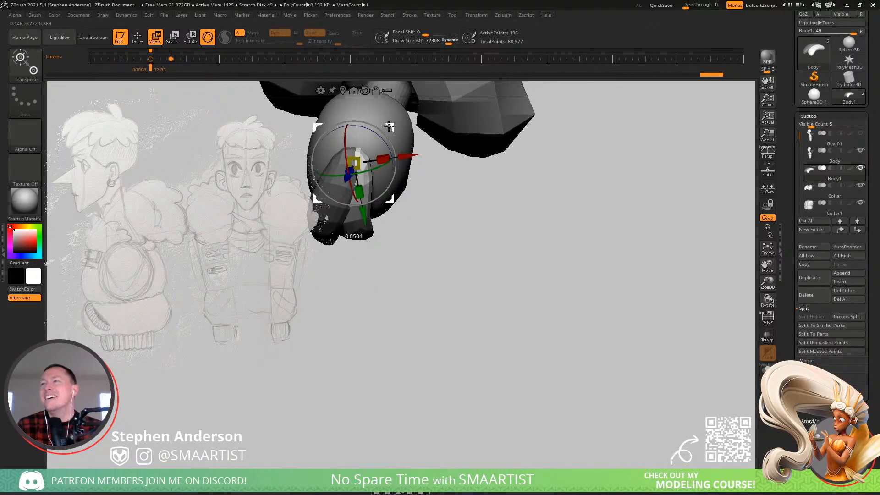
left_click_drag(467, 284, 541, 228)
left_click_drag(499, 256, 508, 259)
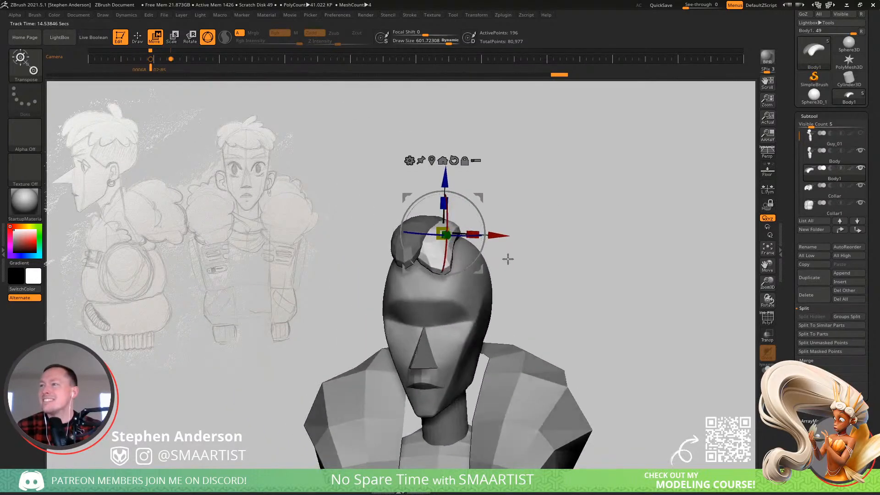
- Increase the Move brush's Draw Size to about 886 and reshape the front of the second hair clump
key("b")
key("m")
key("v")
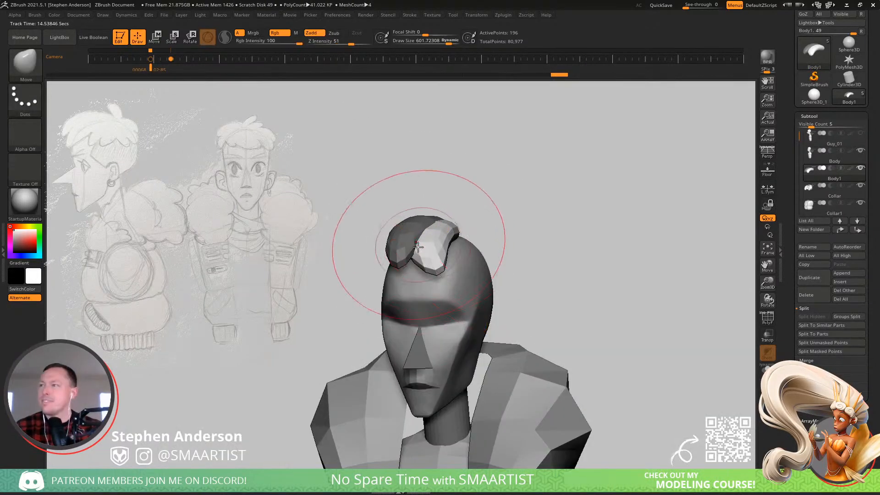
key("s")
left_click_drag(418, 259, 419, 268)
mouse_move(412, 268)
right_mouse_down()
mouse_move(382, 270)
mouse_move(413, 255)
mouse_move(433, 293)
mouse_move(448, 244)
mouse_move(473, 259)
mouse_move(478, 250)
mouse_move(570, 246)
mouse_move(586, 220)
mouse_move(598, 232)
mouse_move(584, 228)
right_mouse_up()
- Duplicate the hair clump to the opposite side of the quiff and rotate the new copy
key("w")
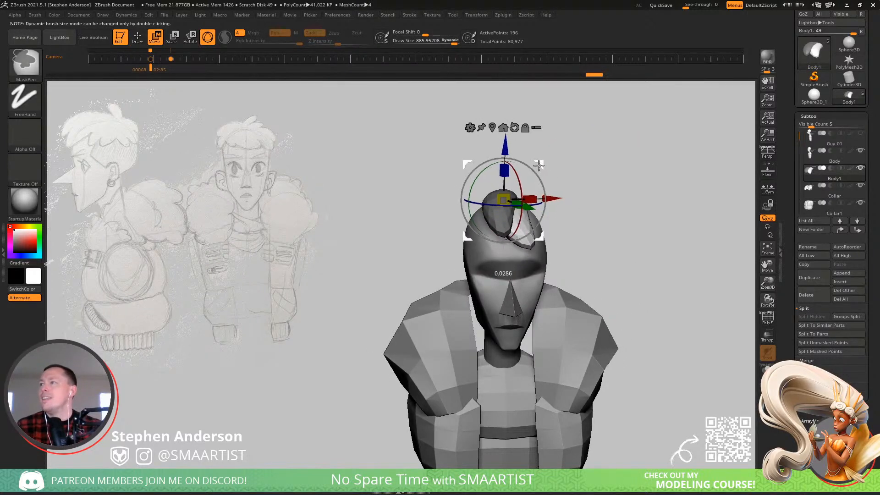
left_click_drag(539, 165, 528, 162, "ctrl")
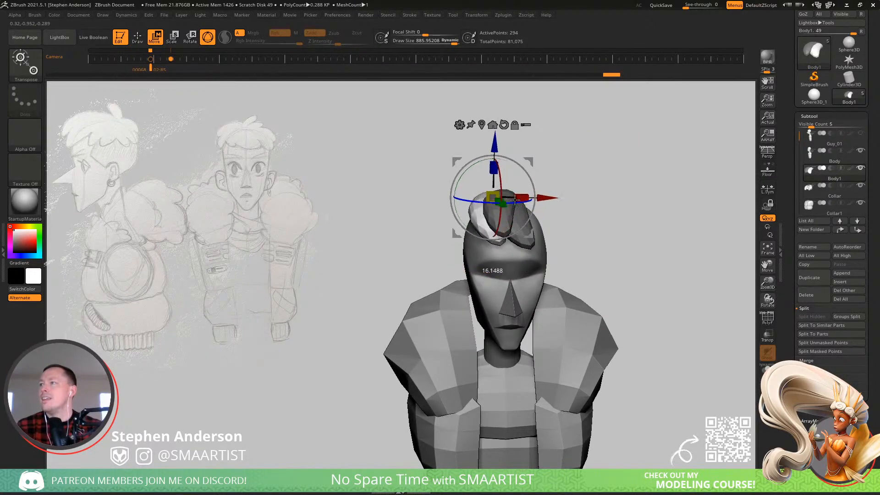
left_click_drag(516, 198, 486, 194)
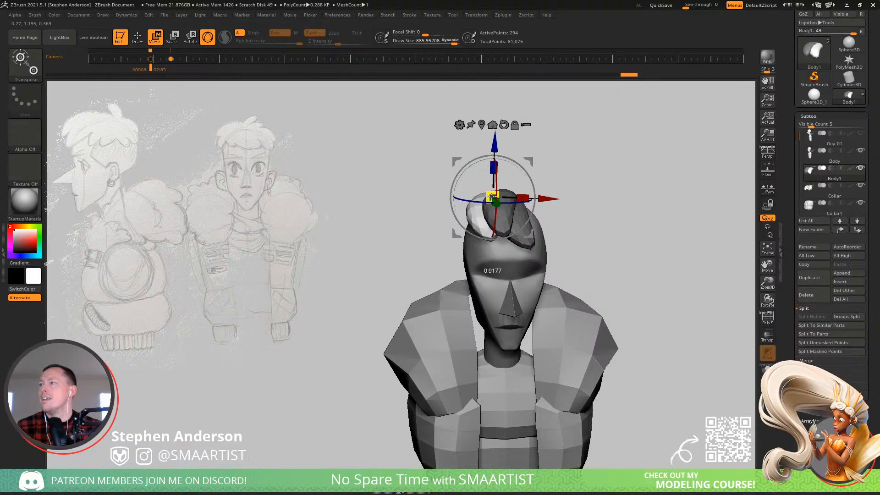
- Scale the third hair clump and position it against the forehead below the main quiff
right_click_drag(574, 163, 617, 164)
left_click_drag(529, 162, 547, 175)
right_click_drag(578, 164, 523, 148)
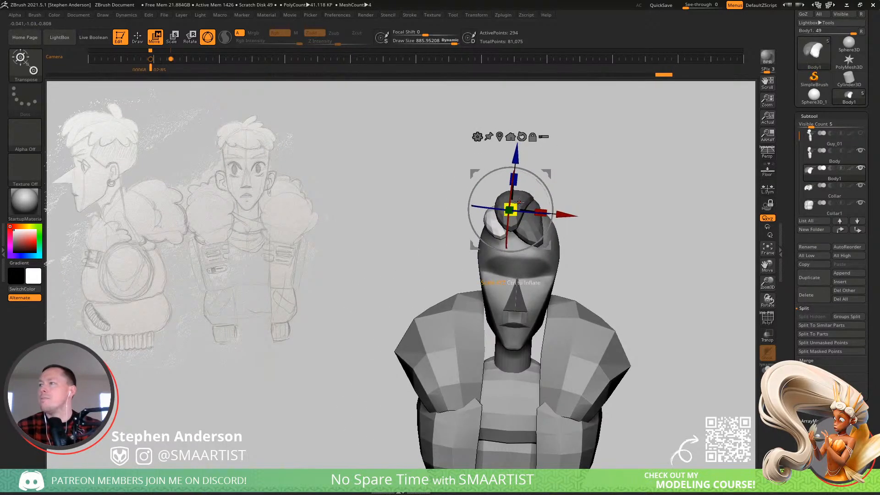
left_click_drag(511, 203, 512, 206)
right_click_drag(566, 185, 545, 169)
left_click_drag(548, 172, 535, 177)
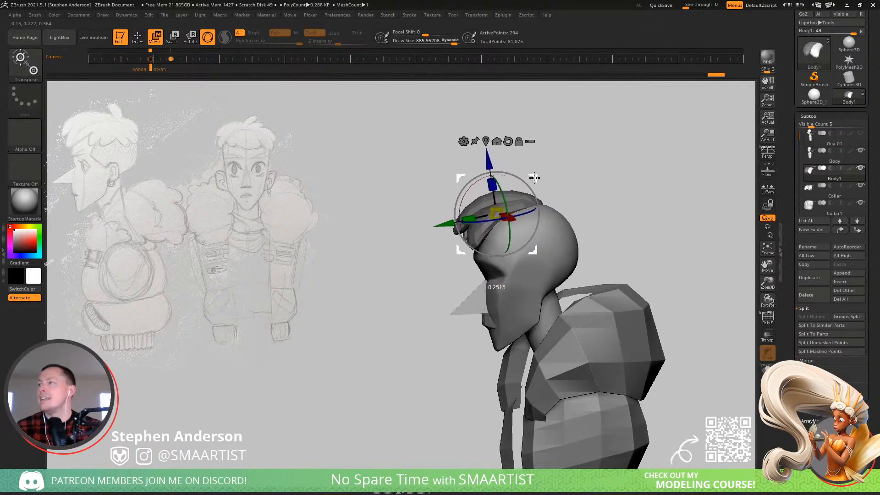
right_click_drag(560, 162, 614, 215)
mouse_move(613, 215)
right_mouse_down()
mouse_move(639, 183)
mouse_move(625, 161)
mouse_move(442, 220)
mouse_move(523, 214)
right_mouse_up()
- Bend the third hair clump along the side of the head with the Move brush and compare the hair with the sketches
key("b")
key("m")
key("v")
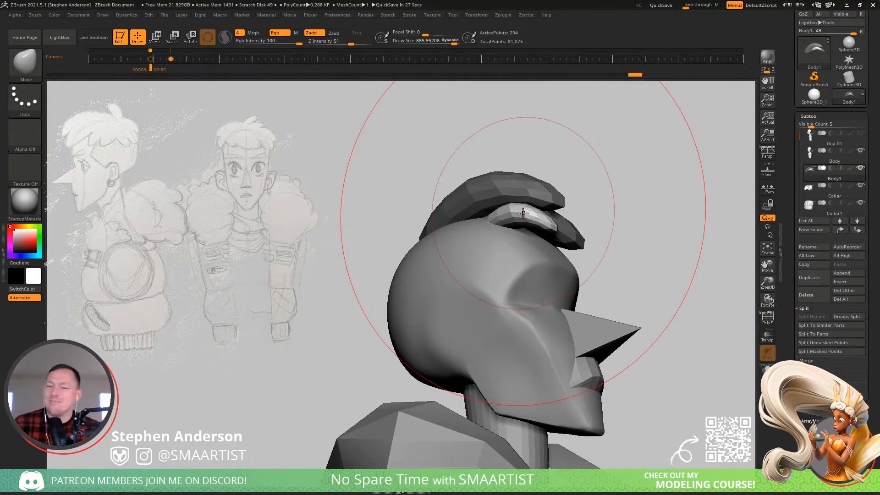
mouse_move(587, 187)
left_mouse_down()
mouse_move(564, 225)
mouse_move(556, 201)
mouse_move(567, 222)
mouse_move(580, 210)
mouse_move(453, 189)
mouse_move(461, 229)
left_mouse_up()
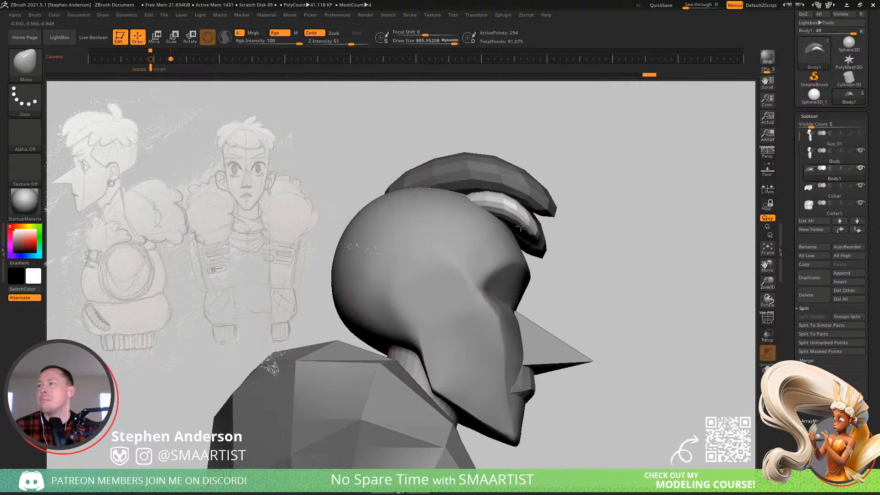
left_click_drag(521, 225, 503, 239)
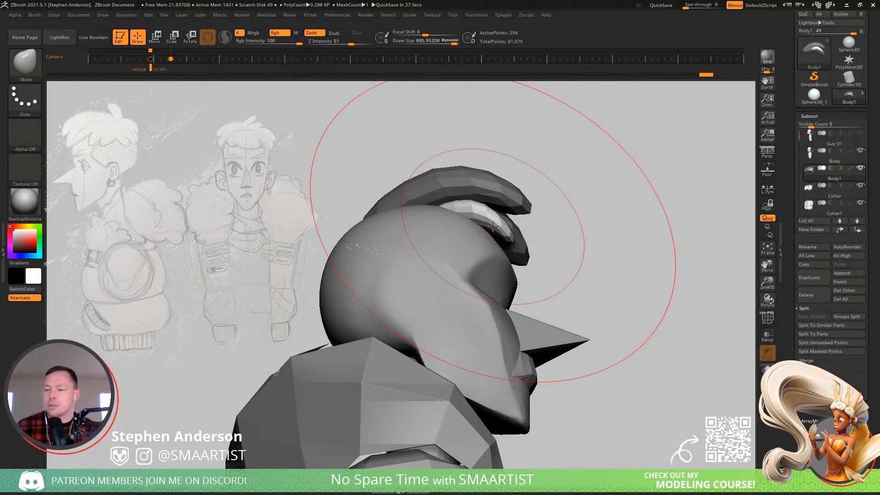
mouse_move(527, 247)
right_mouse_down()
mouse_move(496, 250)
mouse_move(480, 271)
mouse_move(624, 220)
mouse_move(627, 163)
mouse_move(607, 191)
right_mouse_up()
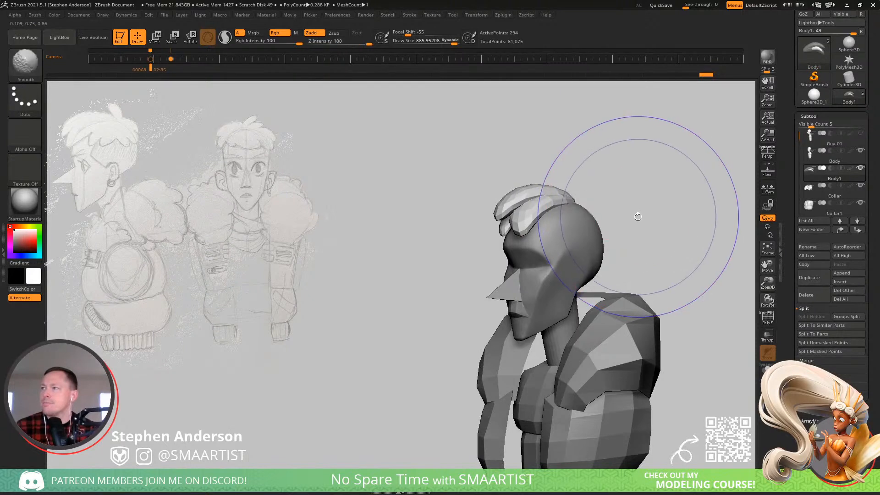
mouse_move(638, 216)
right_mouse_down("shift")
mouse_move(629, 222)
mouse_move(650, 211)
mouse_move(635, 208)
right_mouse_up("shift")
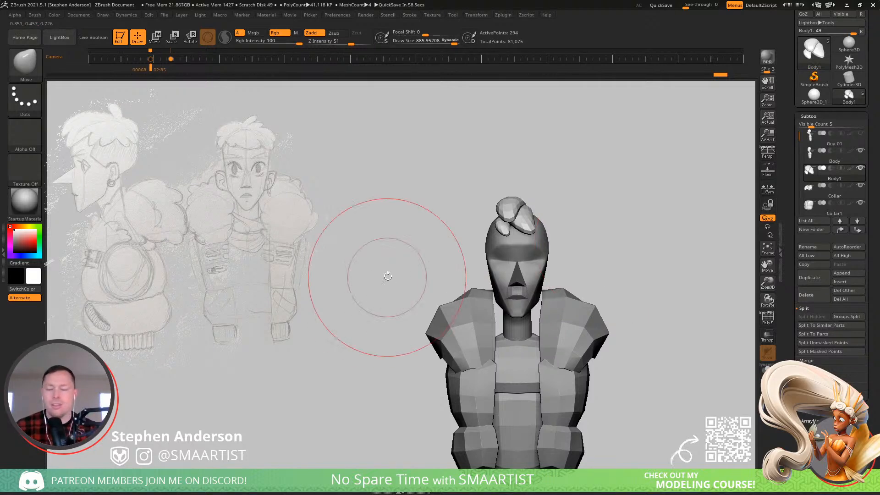
- Display the polygon frame and give each hair clump its own polygroup with Auto Groups
mouse_move(388, 260)
right_mouse_down()
mouse_move(523, 259)
mouse_move(525, 230)
mouse_move(536, 321)
right_mouse_up()
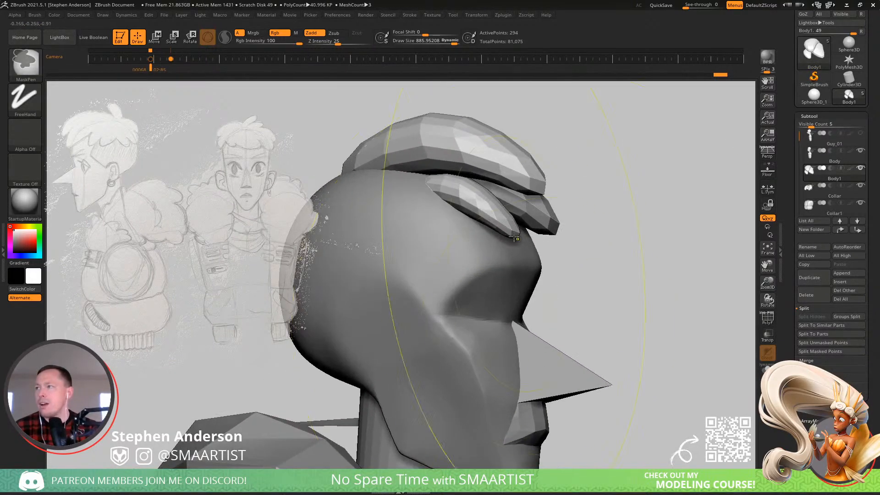
key("shift+f")
scroll(830, 276, "down", 3)
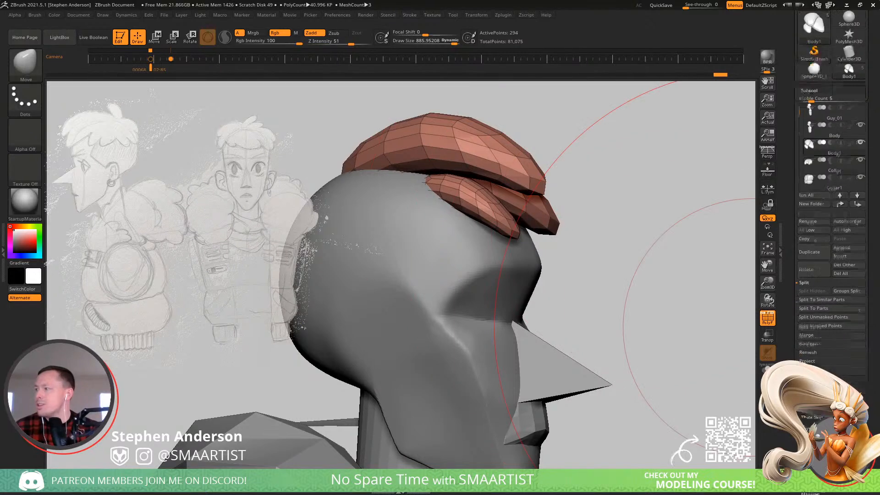
left_click(813, 486)
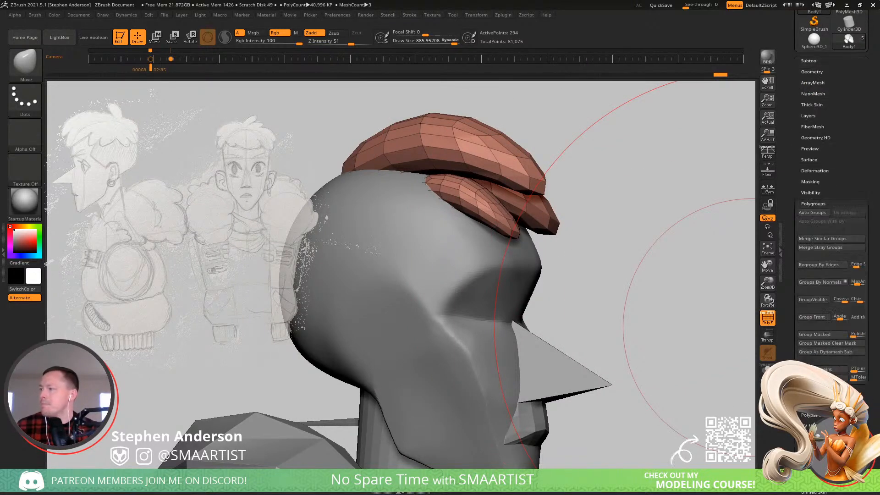
left_click(821, 213)
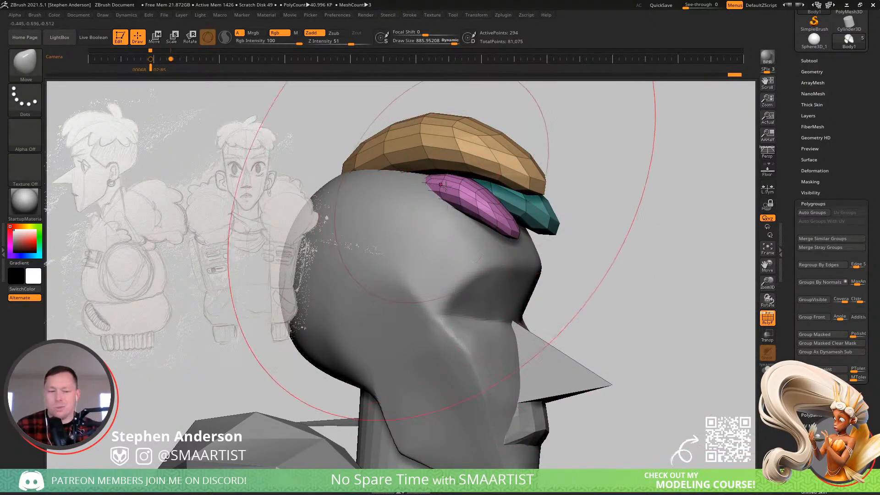
- Mask everything except the small pink clump and shape it with the Move brush at a Draw Size of about 148
key("w")
left_click(496, 212)
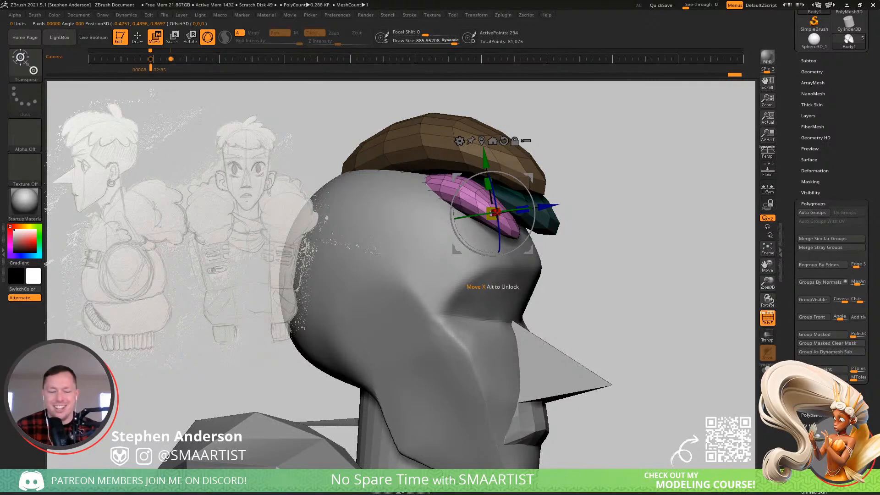
key("b")
key("m")
key("v")
key("s")
mouse_move(460, 166)
left_mouse_down()
mouse_move(448, 174)
mouse_move(446, 167)
left_mouse_up()
mouse_move(541, 179)
right_mouse_down()
mouse_move(426, 168)
mouse_move(485, 181)
right_mouse_up()
key("s")
left_click_drag(488, 195, 475, 197)
right_click_drag(477, 178, 456, 197)
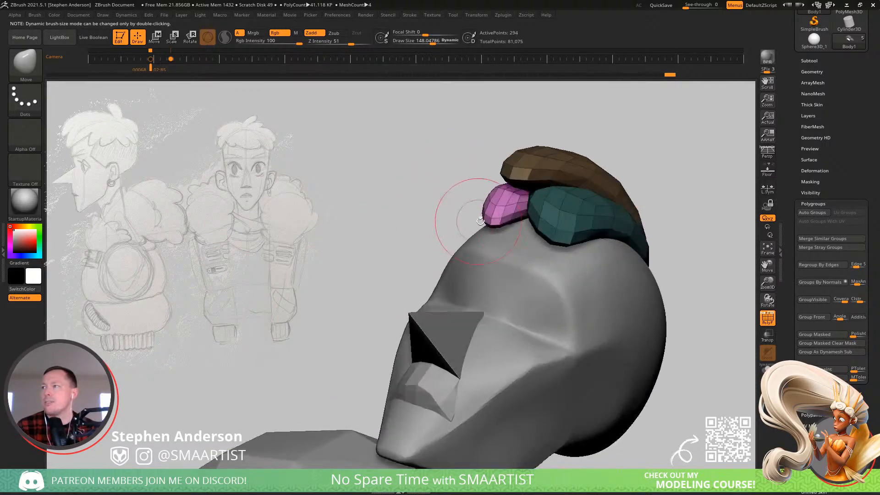
- Refine the pink clump's front end beneath the quiff, increasing the Move brush's Draw Size to about 243
right_click_drag(498, 217, 566, 207)
left_click_drag(505, 206, 546, 240)
right_click_drag(559, 232, 493, 190)
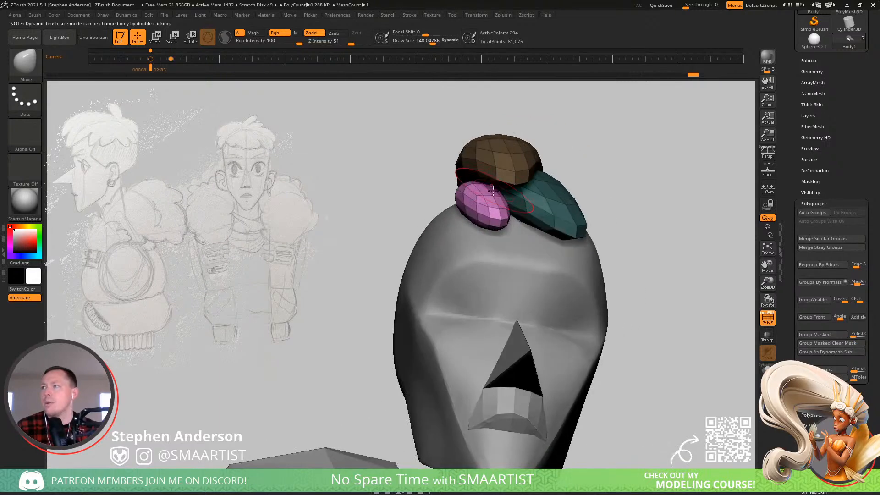
left_click_drag(498, 188, 496, 188)
right_click_drag(514, 195, 479, 201)
key("s")
left_click_drag(481, 201, 473, 200)
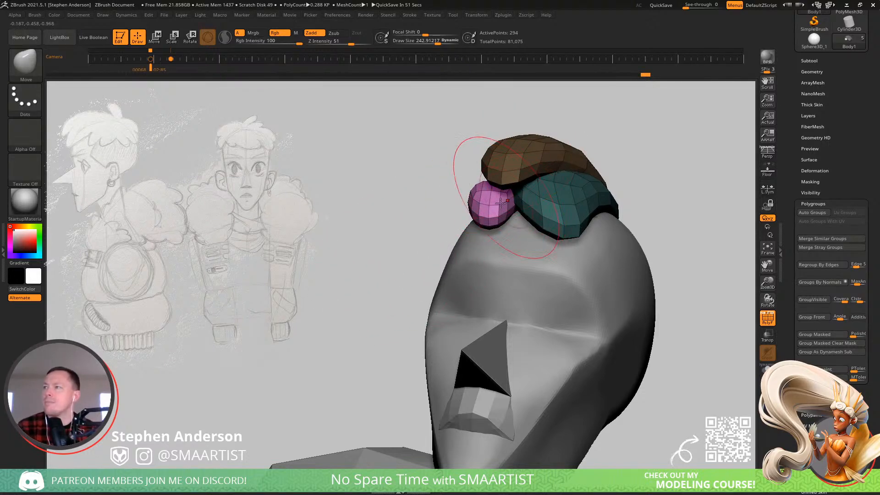
- Clear the mask, isolate the teal hair clump and duplicate it to the opposite side of the head
mouse_move(500, 203)
right_mouse_down()
mouse_move(503, 225)
mouse_move(479, 171)
mouse_move(432, 176)
right_mouse_up()
left_click_drag(647, 140, 654, 162, "ctrl")
key("w")
left_click(578, 221, "ctrl")
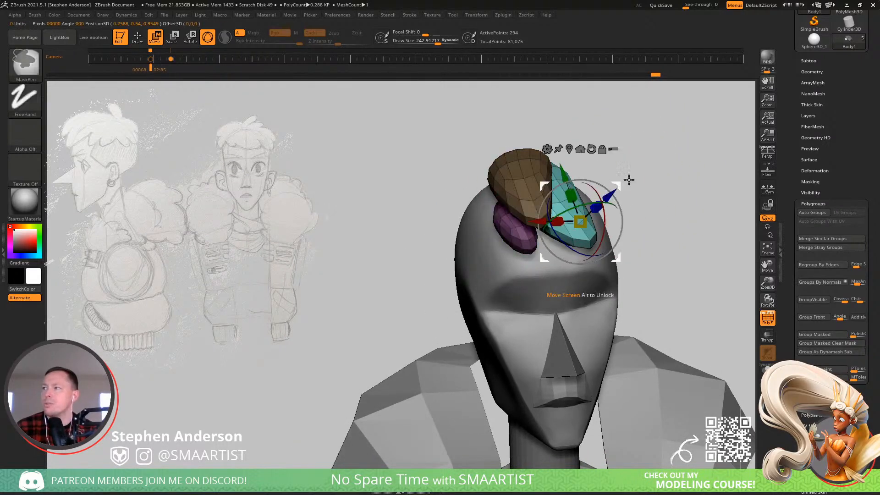
right_click_drag(628, 179, 642, 157)
left_click_drag(616, 186, 568, 182, "ctrl")
- Reset the gizmo's orientation and rotate the copied teal clump along the side of the head
right_click_drag(571, 183, 531, 153)
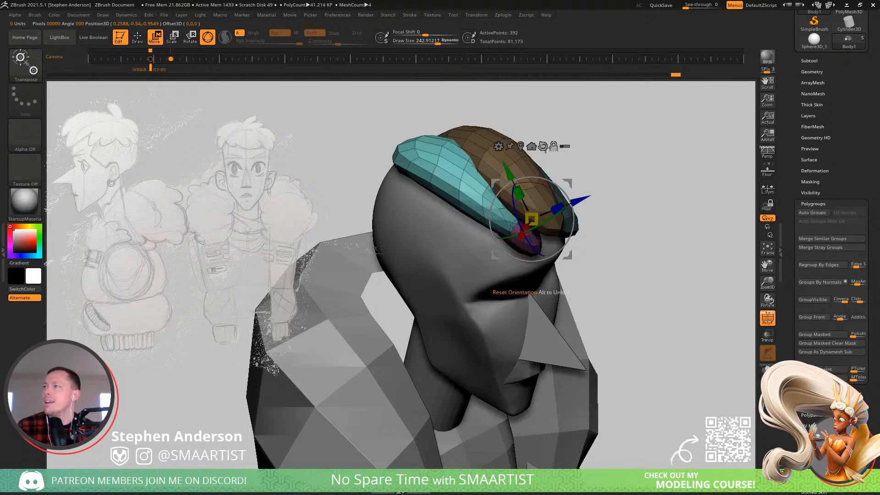
left_click(544, 147)
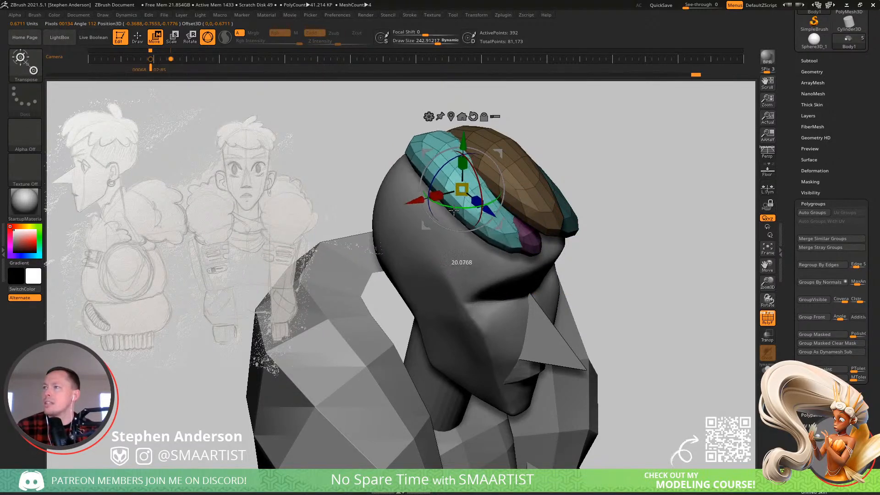
right_click_drag(440, 210, 570, 148)
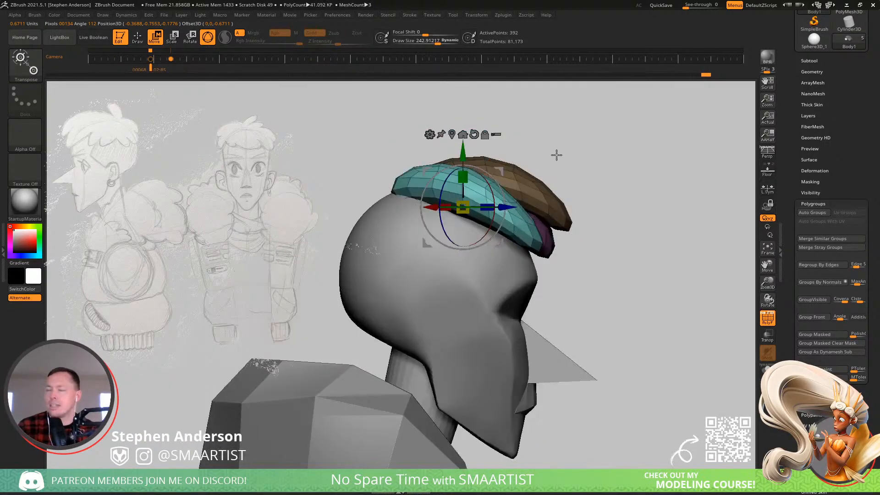
- Increase the Move brush's Draw Size to about 710 and shape the copied teal clump over the head
key("q")
key("s")
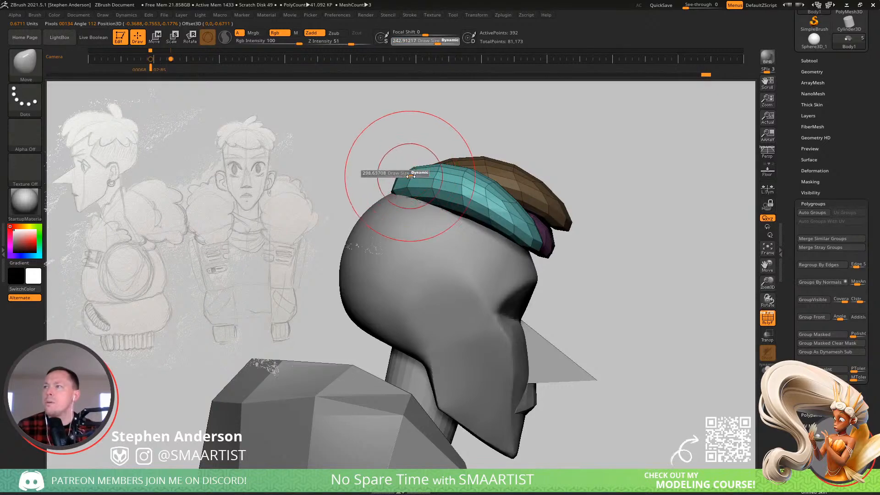
left_click_drag(404, 177, 423, 178)
right_click_drag(411, 197, 380, 184)
- Rotate the copied teal clump with the gizmo from the front and the side to follow the skull
key("w")
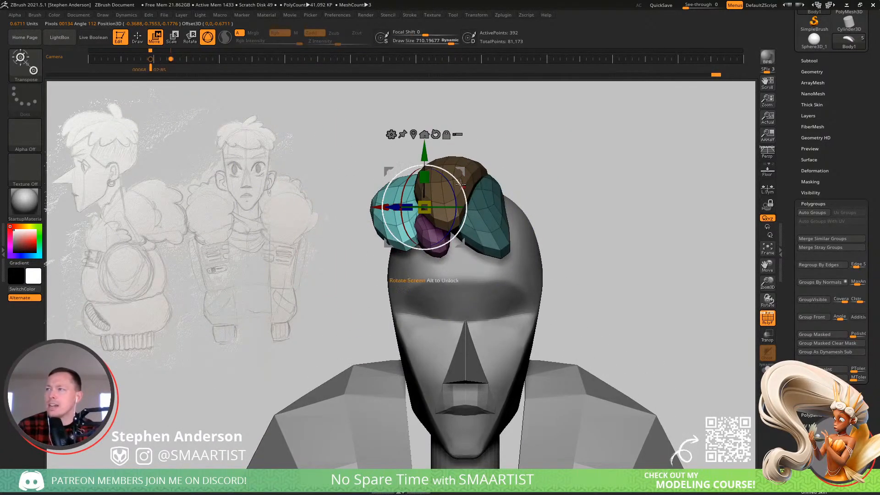
left_click_drag(461, 168, 443, 165, "alt")
right_click_drag(441, 166, 524, 145)
left_click_drag(469, 169, 465, 168)
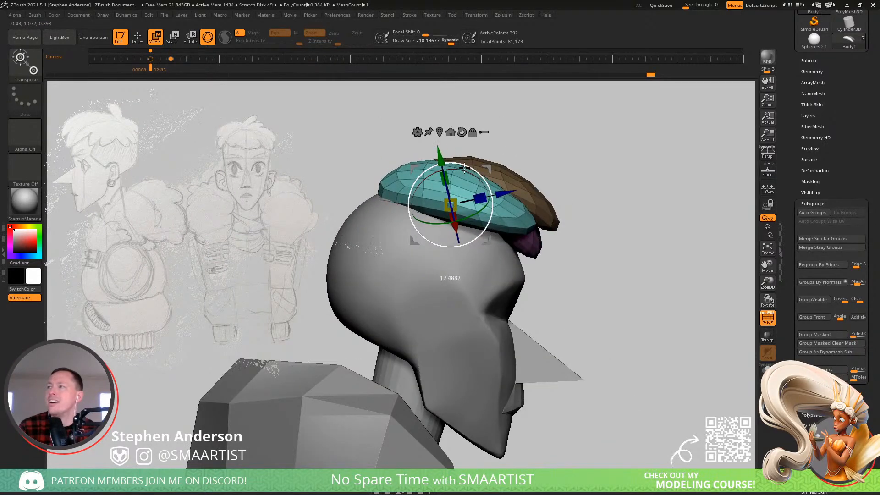
- Pull the rear end of the copied teal clump down onto the skull with the Move brush
key("b")
key("m")
key("v")
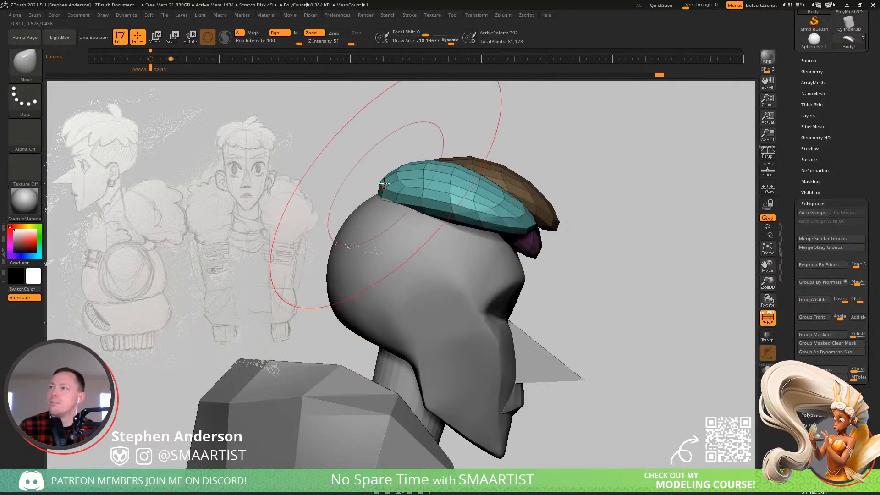
left_click_drag(385, 187, 395, 222)
mouse_move(437, 195)
right_mouse_down()
mouse_move(394, 192)
mouse_move(429, 209)
right_mouse_up()
mouse_move(465, 238)
right_mouse_down()
mouse_move(440, 216)
mouse_move(463, 202)
right_mouse_up()
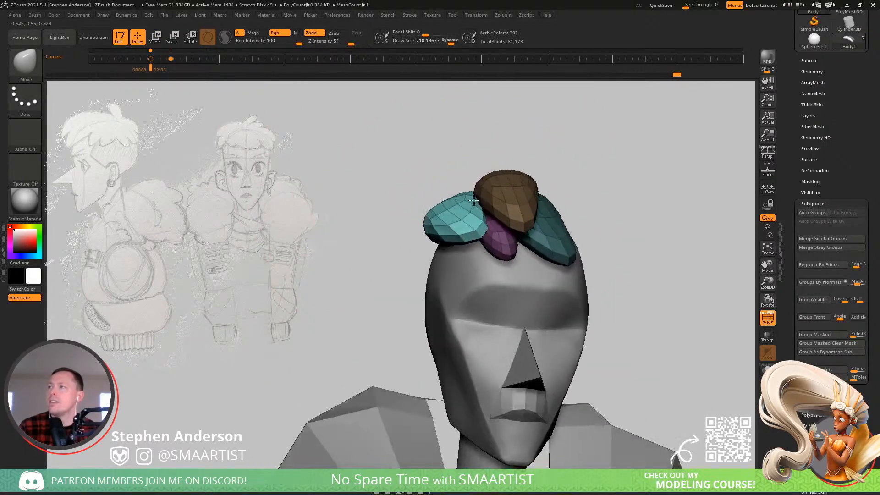
- Turn off the polygroup wireframe display and mask every hair clump except the copied one on the side of the head
key("shift+f")
right_click_drag(620, 233, 570, 206, "ctrl")
mouse_move(456, 226)
right_mouse_down()
mouse_move(504, 245)
mouse_move(493, 222)
mouse_move(480, 286)
mouse_move(495, 230)
right_mouse_up()
key("w")
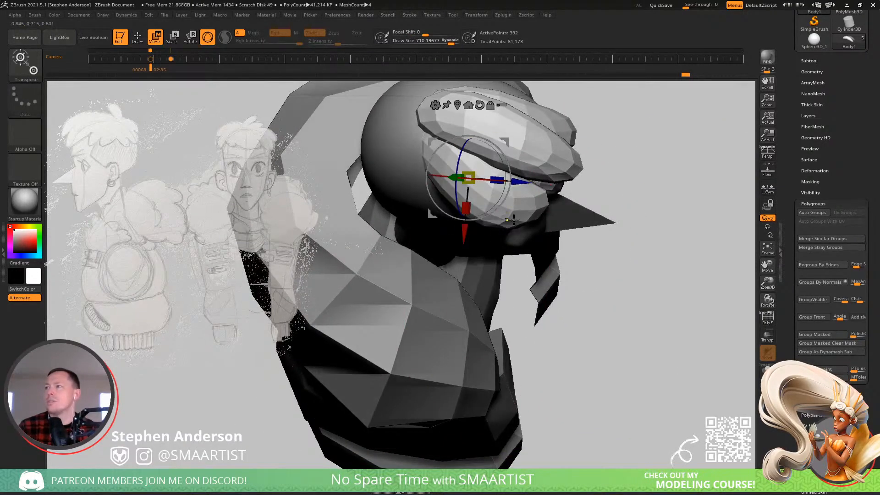
key("q")
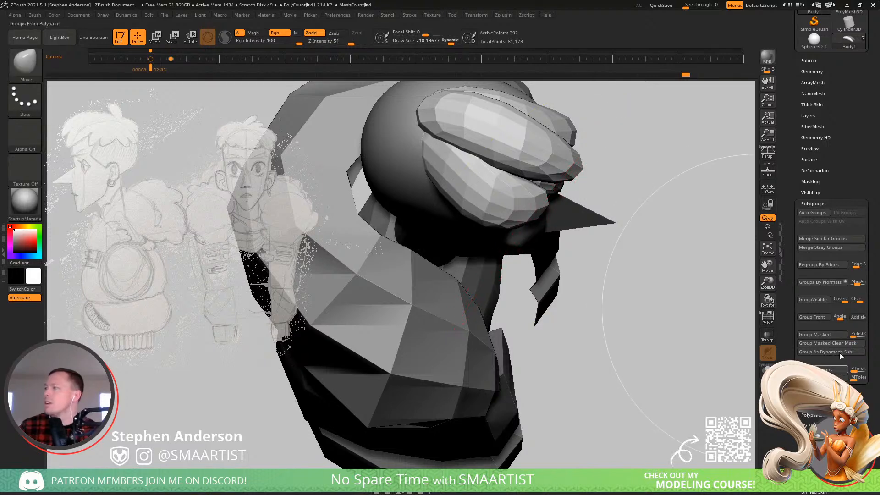
key("w")
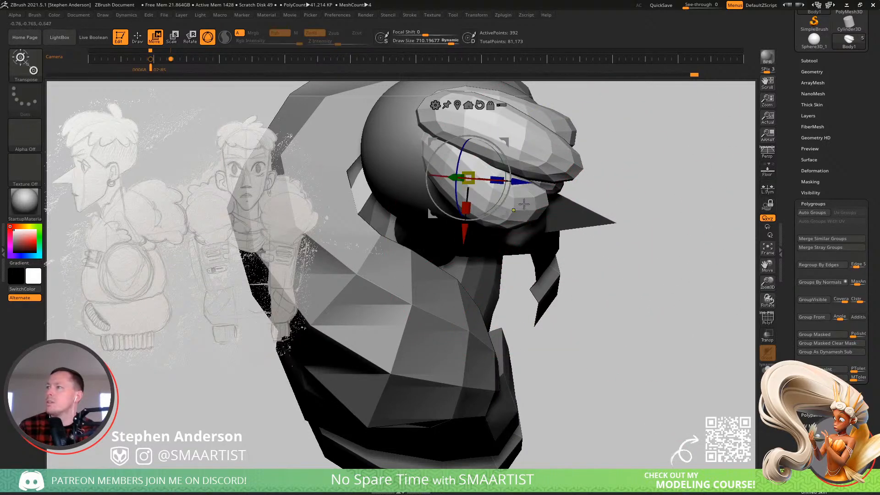
left_click(527, 202, "ctrl")
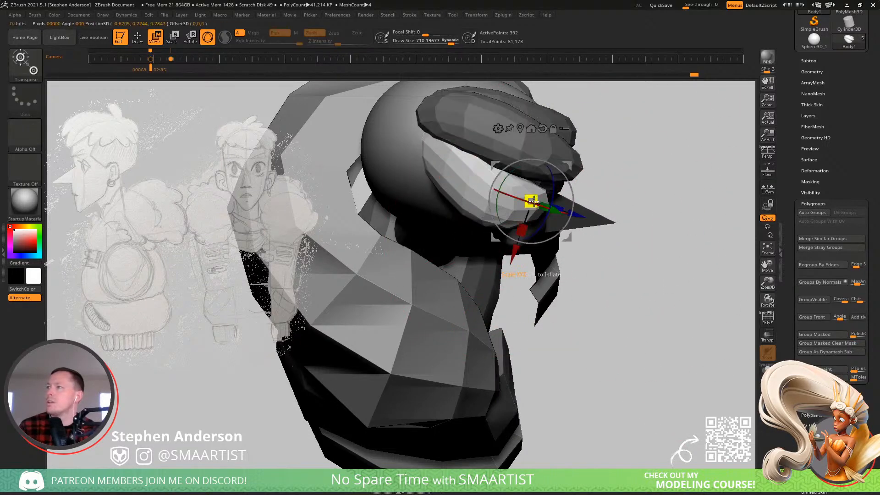
- Place the gizmo at the rear end of the isolated side clump and scale the clump from there
left_click(431, 142)
right_click_drag(526, 122, 510, 191, "alt")
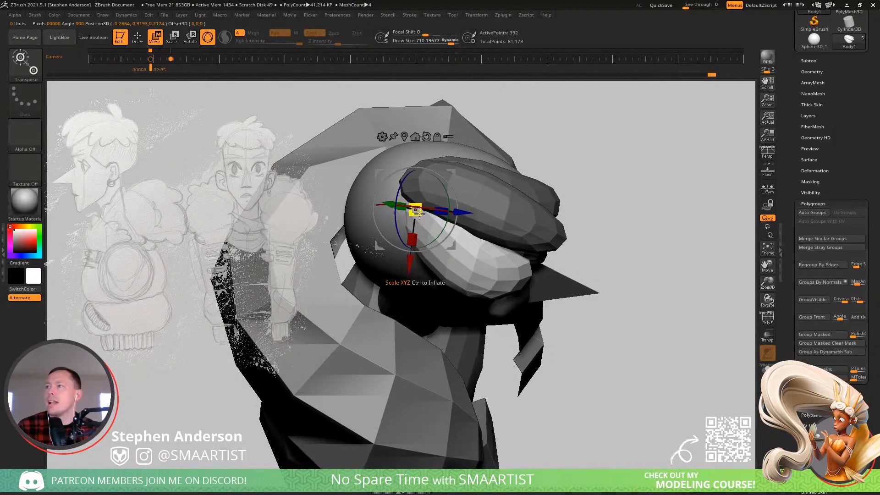
left_click_drag(416, 210, 405, 215)
right_click_drag(430, 219, 485, 177)
- Switch to the Move brush at a Draw Size of about 311 and push the isolated side clump against the head
key("b")
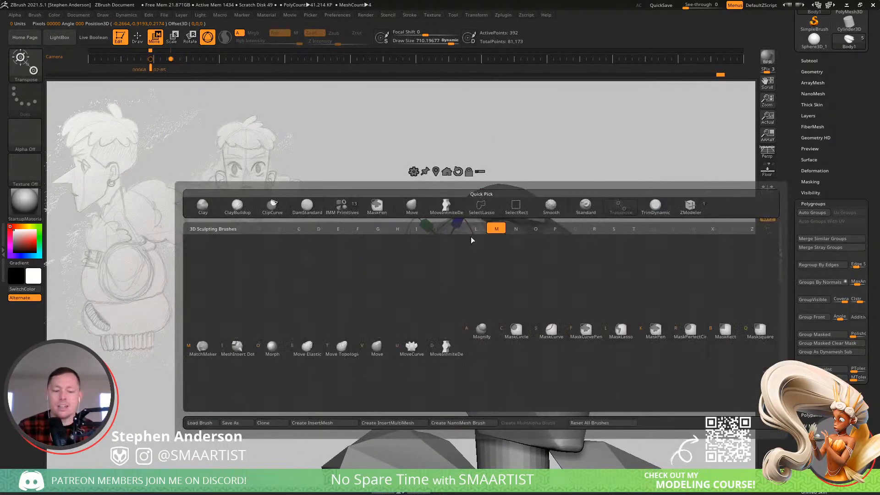
key("m")
key("v")
mouse_move(471, 237)
right_mouse_down()
mouse_move(442, 187)
mouse_move(445, 247)
right_mouse_up()
key("s")
left_click_drag(446, 246, 435, 246)
left_click_drag(437, 247, 450, 246)
mouse_move(450, 246)
right_mouse_down()
mouse_move(491, 301)
mouse_move(448, 213)
right_mouse_up()
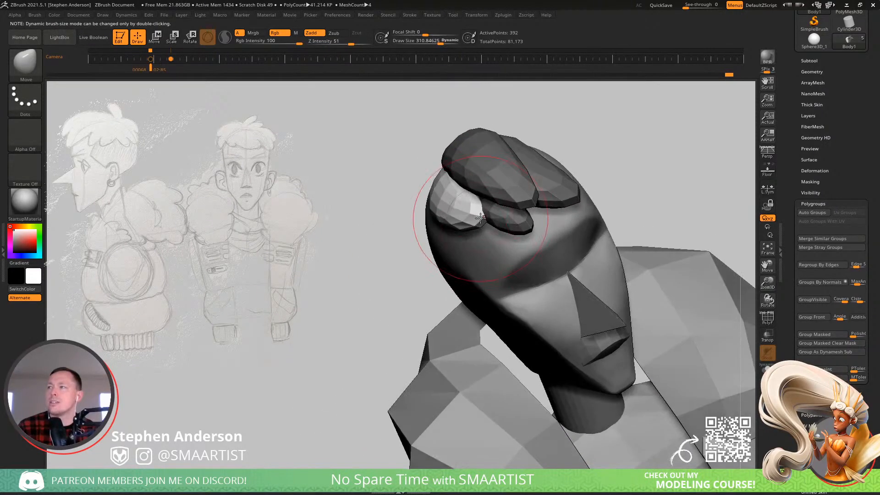
- Shape the side clump along the skull from the back and side, varying the Draw Size between about 311 and 489
key("s")
left_click_drag(448, 212, 458, 210)
mouse_move(458, 211)
right_mouse_down()
mouse_move(491, 186)
mouse_move(470, 211)
mouse_move(456, 212)
mouse_move(466, 234)
right_mouse_up()
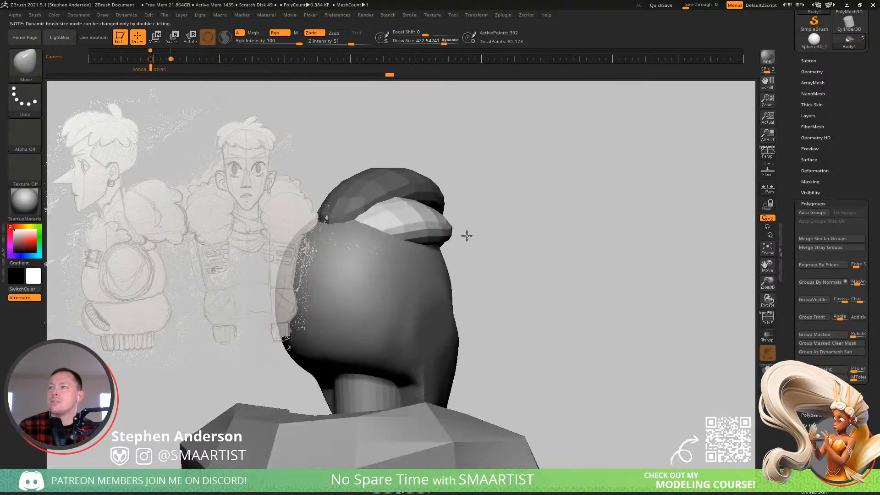
right_click_drag(397, 221, 447, 202)
key("s")
left_click_drag(460, 194, 452, 193)
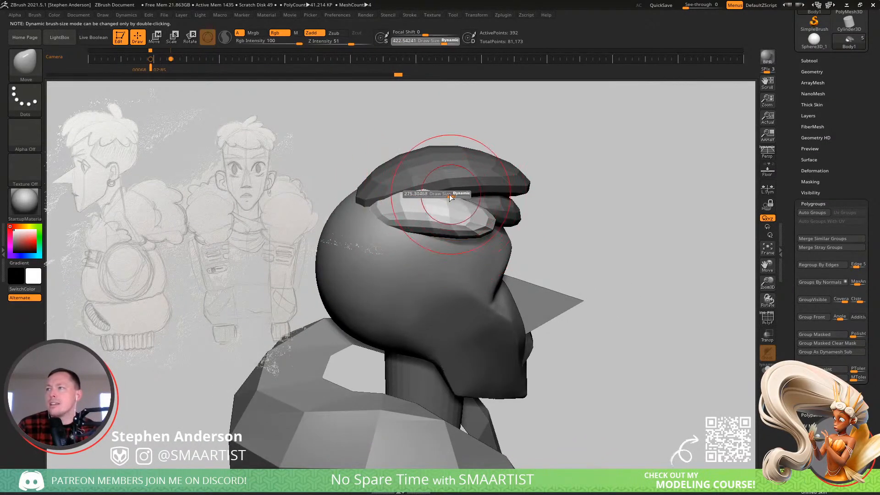
mouse_move(457, 198)
right_mouse_down()
mouse_move(449, 234)
mouse_move(425, 262)
right_mouse_up()
key("s")
key("s")
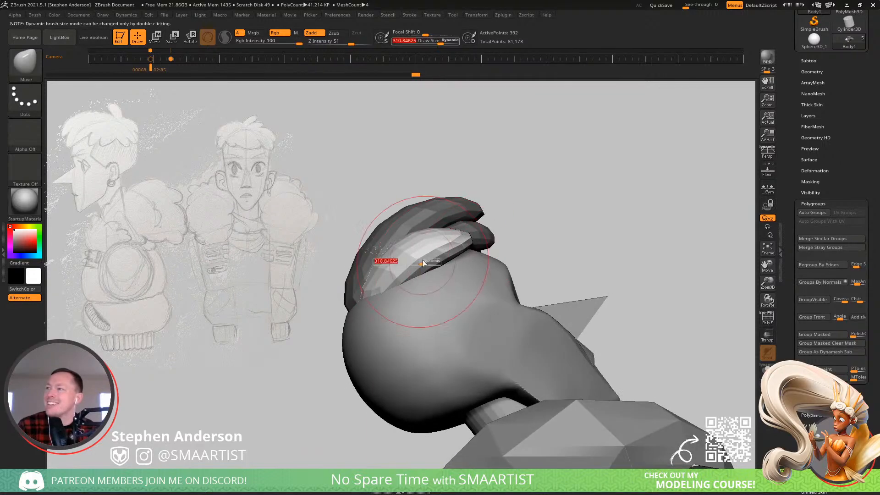
left_click_drag(426, 261, 432, 262)
right_click_drag(436, 254, 527, 252)
- Isolate the finished side clump and duplicate it to the opposite side of the head
key("w")
left_click(455, 252, "ctrl")
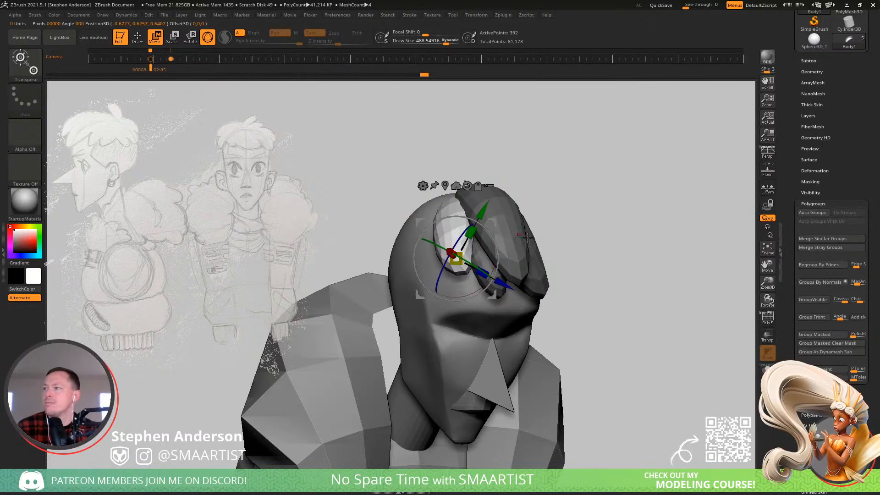
right_click_drag(580, 229, 517, 222)
left_click_drag(492, 223, 554, 220, "ctrl")
right_click_drag(553, 220, 579, 286)
- Rotate, move and scale the new copy so it sits against the opposite side of the skull
left_click(565, 179, "ctrl")
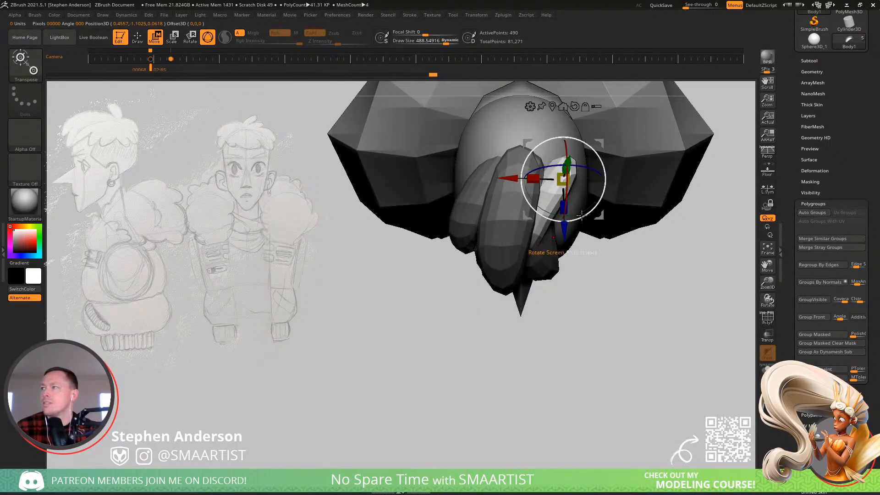
left_click_drag(581, 214, 601, 212)
right_click_drag(601, 214, 604, 121)
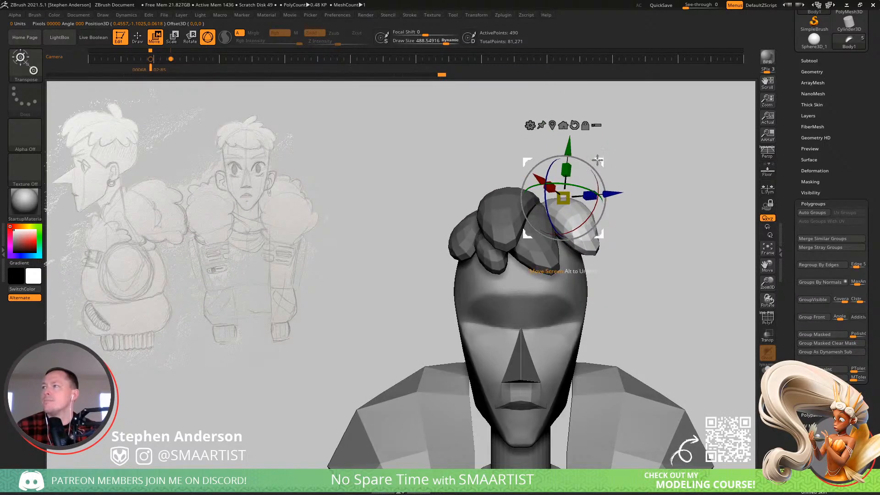
left_click_drag(598, 159, 607, 175)
right_click_drag(607, 175, 590, 228)
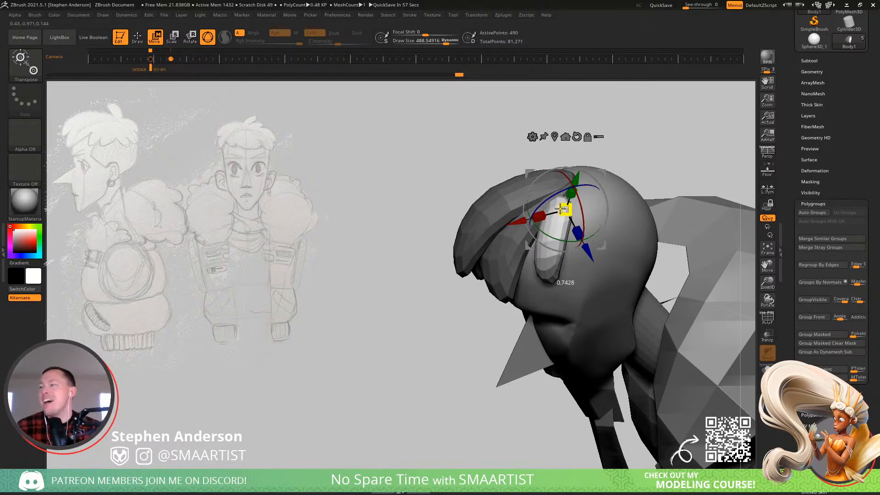
mouse_move(571, 311)
right_mouse_down()
mouse_move(602, 242)
mouse_move(627, 237)
mouse_move(629, 298)
mouse_move(618, 307)
mouse_move(536, 291)
mouse_move(539, 284)
mouse_move(491, 261)
mouse_move(579, 260)
mouse_move(652, 289)
mouse_move(645, 221)
mouse_move(610, 239)
mouse_move(631, 238)
mouse_move(554, 251)
mouse_move(560, 344)
mouse_move(478, 332)
mouse_move(505, 289)
mouse_move(510, 295)
right_mouse_up()
- Isolate the front clump beside the new copy and adjust it with the Move Topological brush
key("q")
key("b")
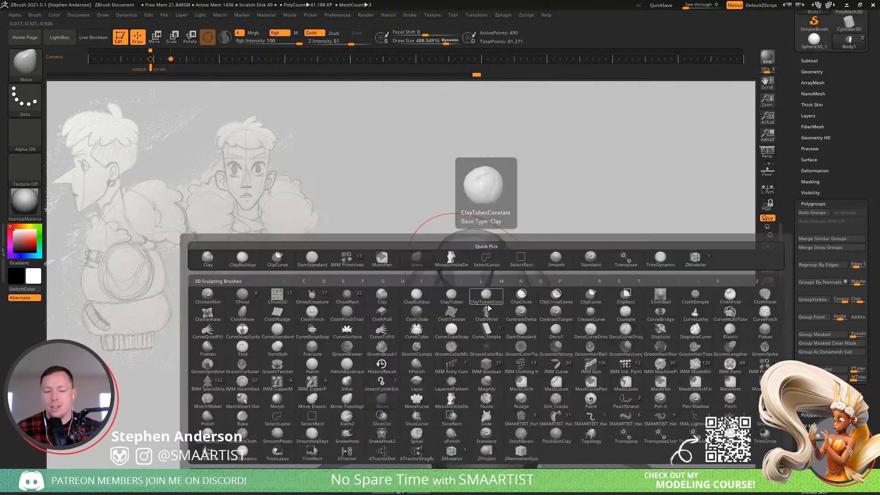
key("Escape")
key("w")
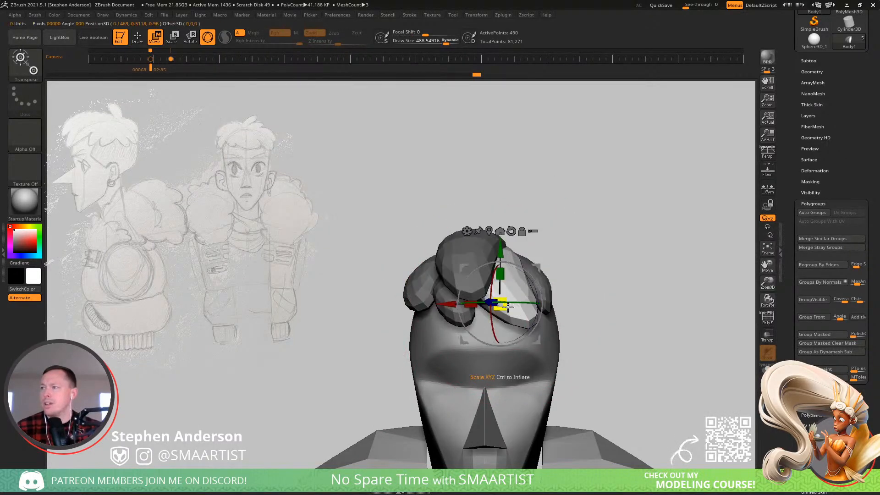
key("q")
right_click_drag(504, 300, 496, 296)
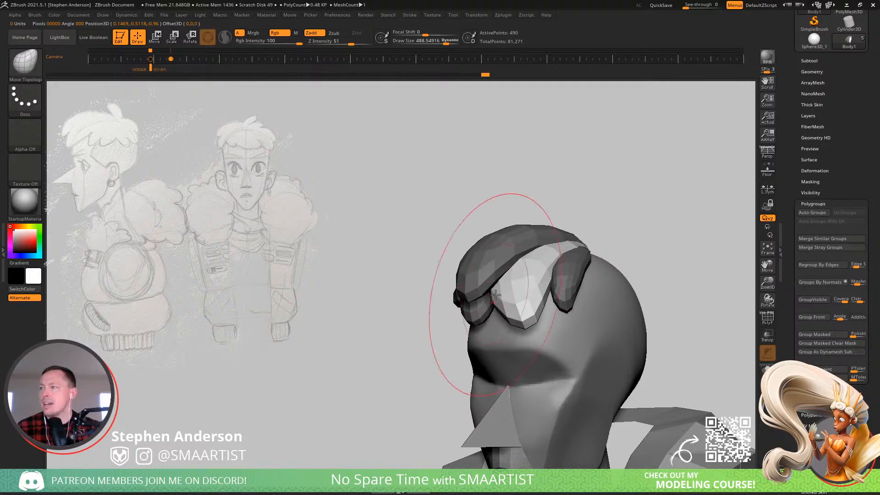
left_click_drag(503, 288, 492, 292)
mouse_move(507, 295)
right_mouse_down()
mouse_move(515, 284)
mouse_move(507, 287)
right_mouse_up()
- Switch back to the Move brush and push the isolated front clump in toward the neighbouring hair clumps
key("b")
key("m")
key("v")
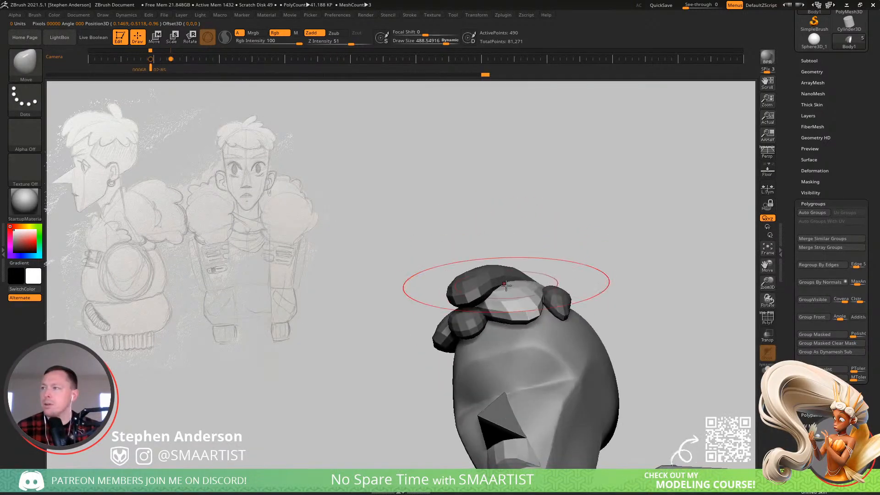
left_click_drag(509, 306, 501, 301)
key("s")
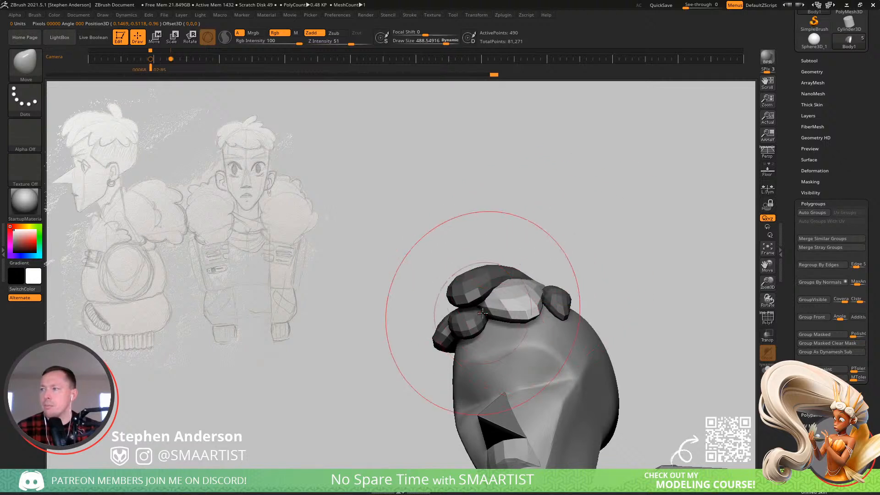
- Reduce the Draw Size to about 253, refine the front clump's shape above the brow and clear the mask
right_click_drag(483, 313, 501, 288)
key("s")
left_click_drag(504, 319, 495, 320)
mouse_move(493, 324)
right_mouse_down()
mouse_move(501, 329)
mouse_move(501, 296)
mouse_move(517, 292)
right_mouse_up()
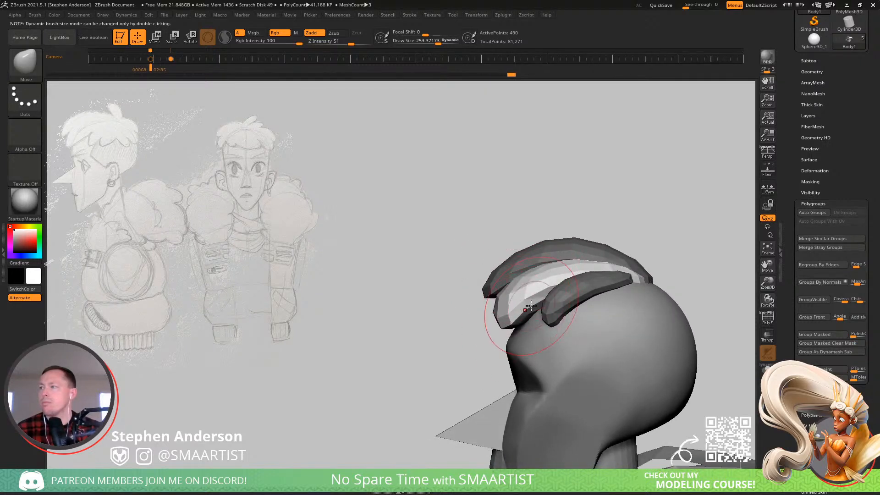
left_click_drag(440, 321, 534, 331)
mouse_move(505, 302)
left_mouse_down()
mouse_move(539, 308)
mouse_move(567, 294)
left_mouse_up()
right_click_drag(570, 284, 491, 263)
- Choose the hexagonal cylinder of the IMM Primitives brush and face the upper body from the front
mouse_move(620, 300)
right_mouse_down()
mouse_move(619, 318)
mouse_move(626, 279)
right_mouse_up()
right_click_drag(574, 289, 575, 324, "ctrl")
mouse_move(549, 282)
right_mouse_down()
mouse_move(543, 324)
mouse_move(554, 273)
mouse_move(544, 268)
right_mouse_up()
mouse_move(576, 316)
right_mouse_down("alt")
mouse_move(576, 254)
mouse_move(545, 238)
right_mouse_up("alt")
mouse_move(545, 238)
right_mouse_down()
mouse_move(555, 250)
mouse_move(535, 246)
mouse_move(560, 248)
mouse_move(587, 288)
mouse_move(588, 353)
right_mouse_up()
right_click_drag(501, 362, 501, 304, "alt")
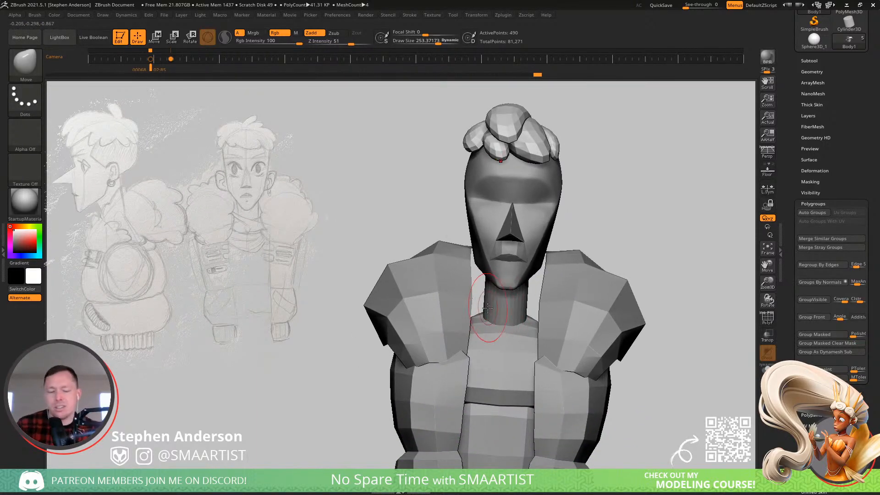
key("b")
left_click(360, 259)
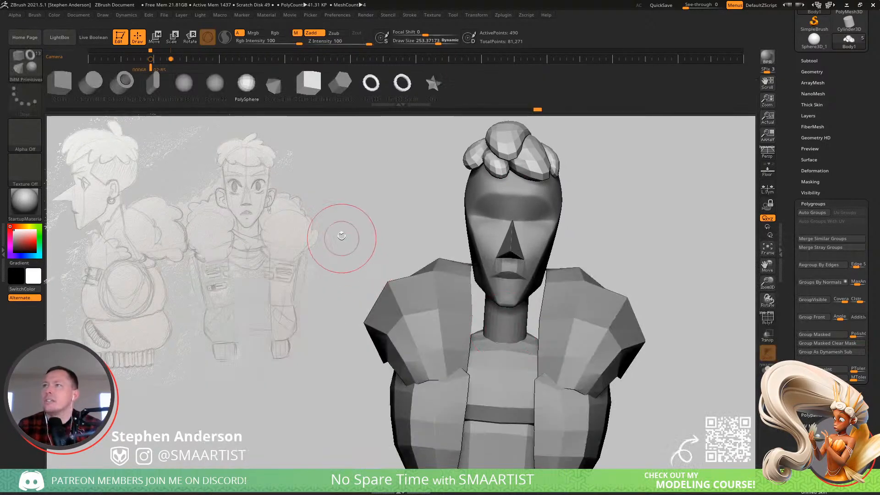
left_click(344, 87)
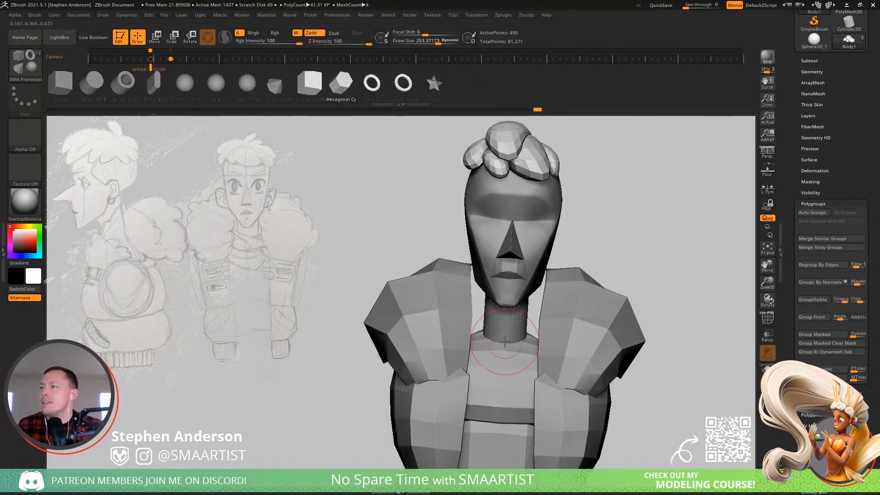
right_click_drag(505, 342, 513, 342, "shift")
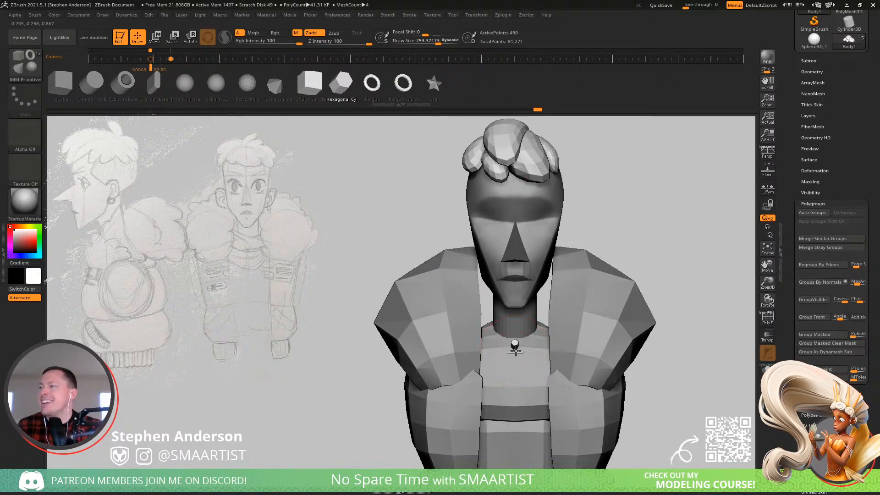
- Try inserting a small hexagonal cylinder at the base of the neck
left_click_drag(516, 348, 518, 371)
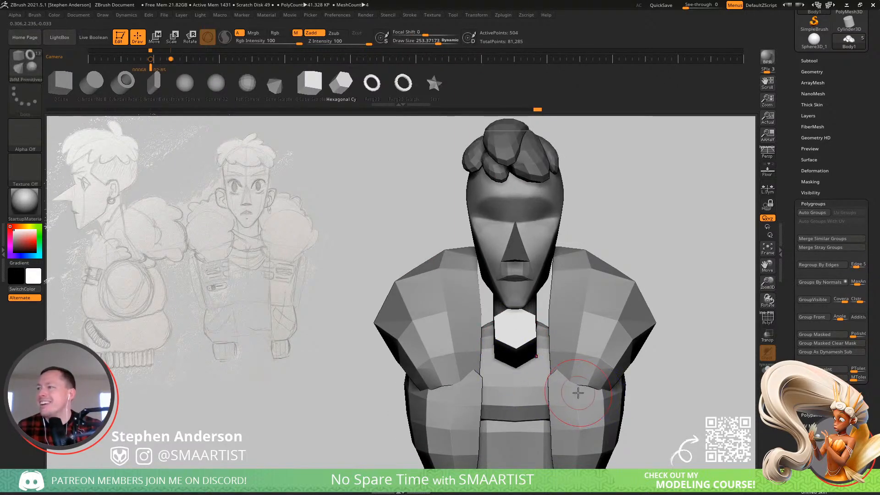
key("w")
key("ctrl+z")
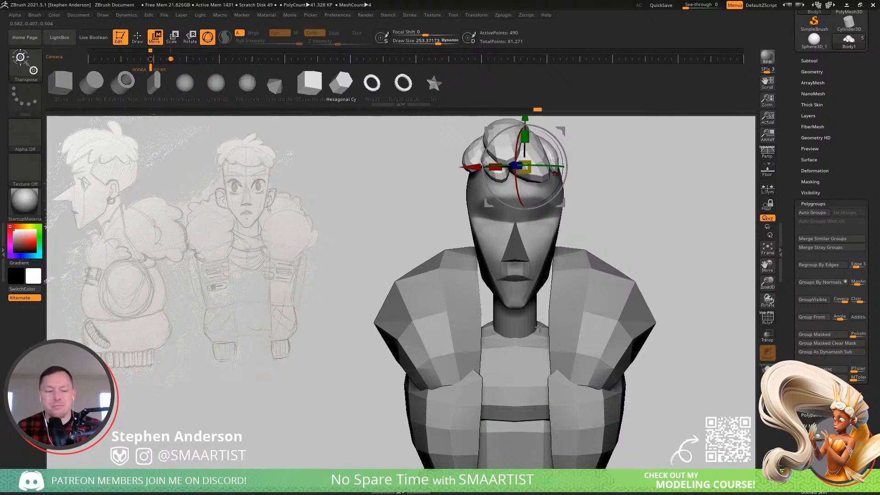
left_click_drag(579, 189, 559, 263, "alt")
left_click(509, 185)
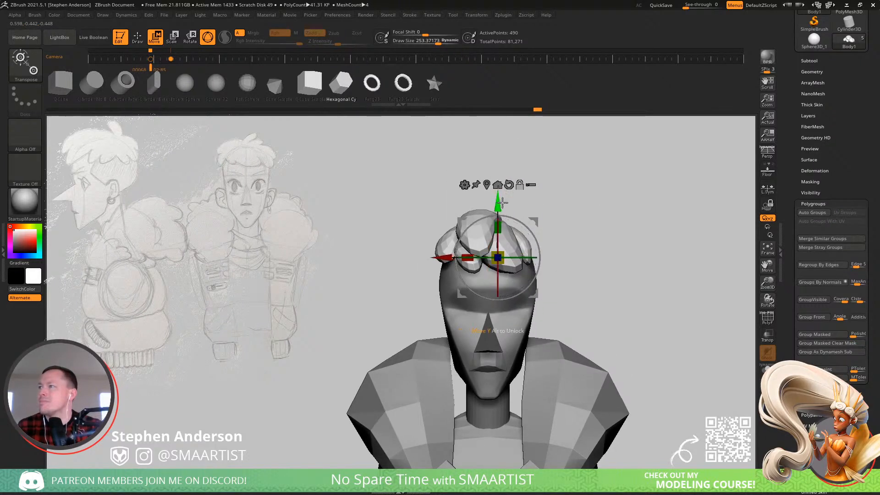
- Insert a larger hexagonal cylinder over the upper chest and move it forward, clear of the body
key("q")
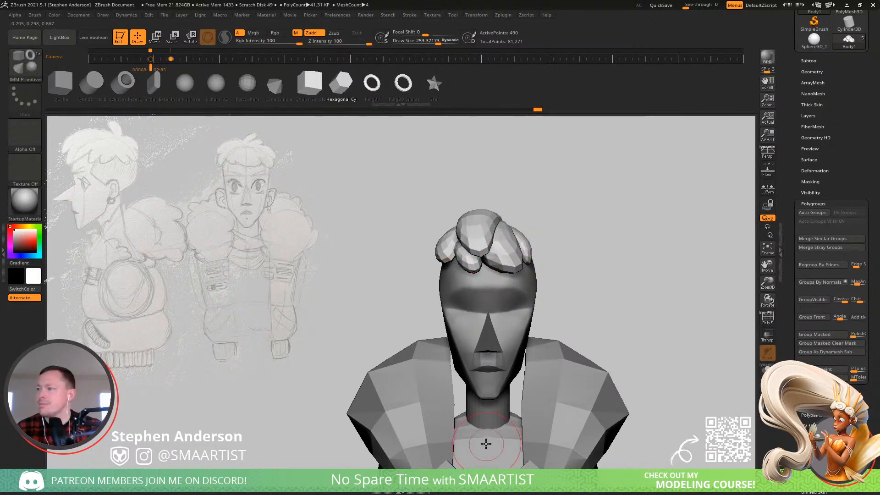
left_click_drag(488, 444, 489, 477)
left_click_drag(628, 335, 613, 285, "alt")
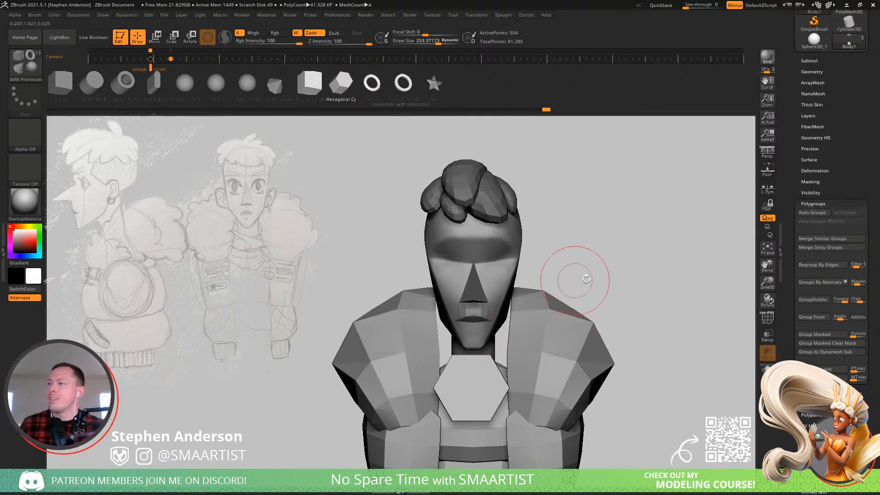
left_click_drag(623, 269, 651, 273)
key("w")
left_click_drag(538, 349, 535, 355, "shift")
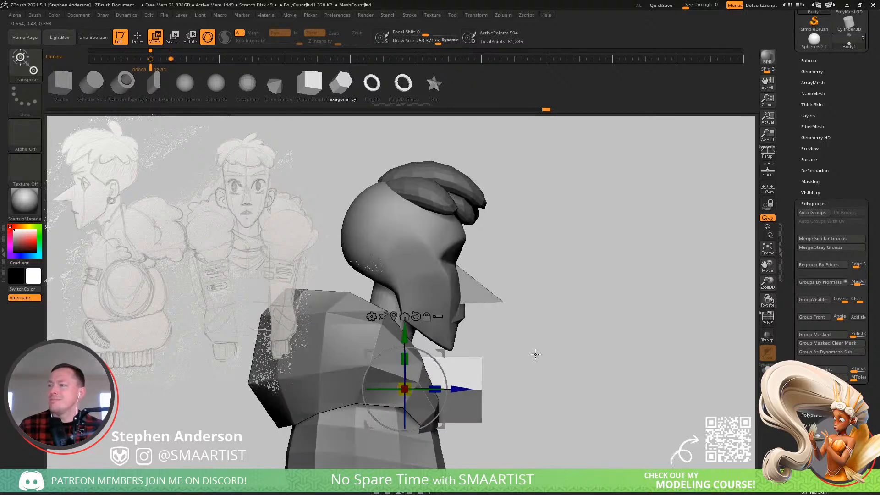
left_click_drag(441, 375, 542, 375)
- Open both ends of the hexagonal cylinder by deleting its caps with ZModeler's polygon Delete action targeting Flat Island
key("q")
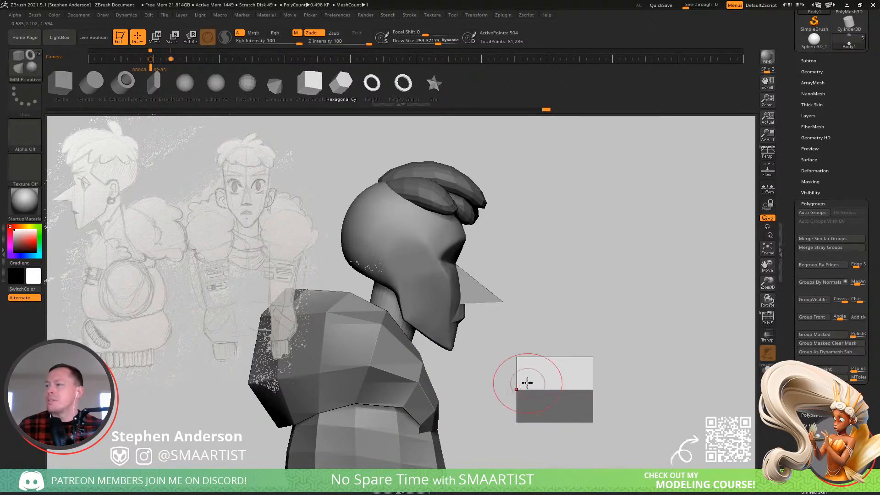
key("b")
key("z")
key("m")
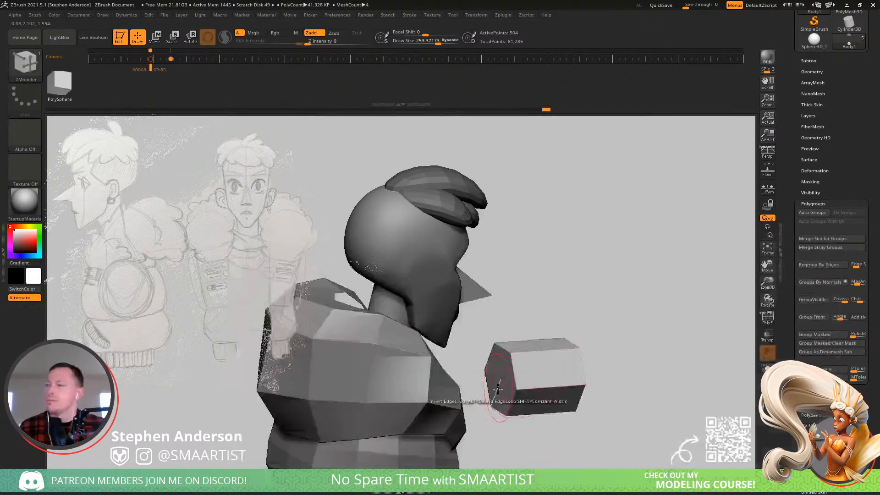
key("space")
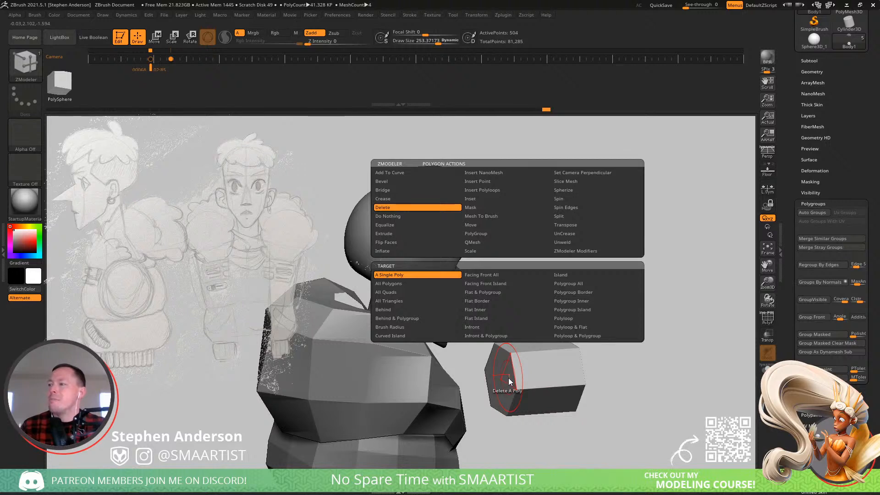
left_click(505, 317)
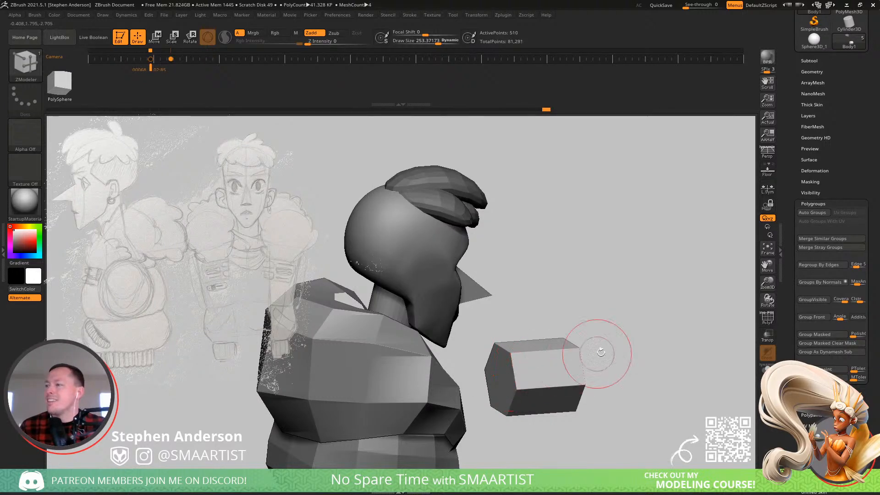
key("shift+f")
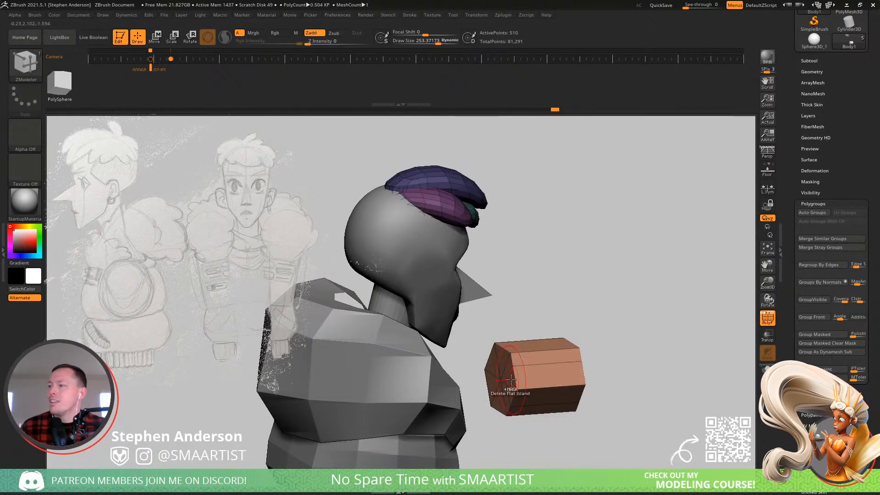
left_click(506, 375)
left_click_drag(590, 356, 495, 367)
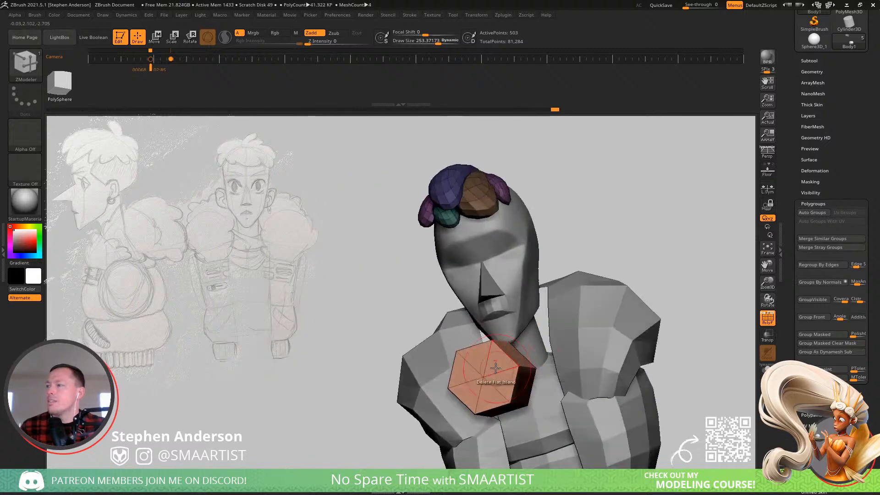
left_click(504, 382)
right_click_drag(503, 382, 601, 345)
- Turn the open hexagonal cylinder upright, then flatten and place it around the base of the neck
key("e")
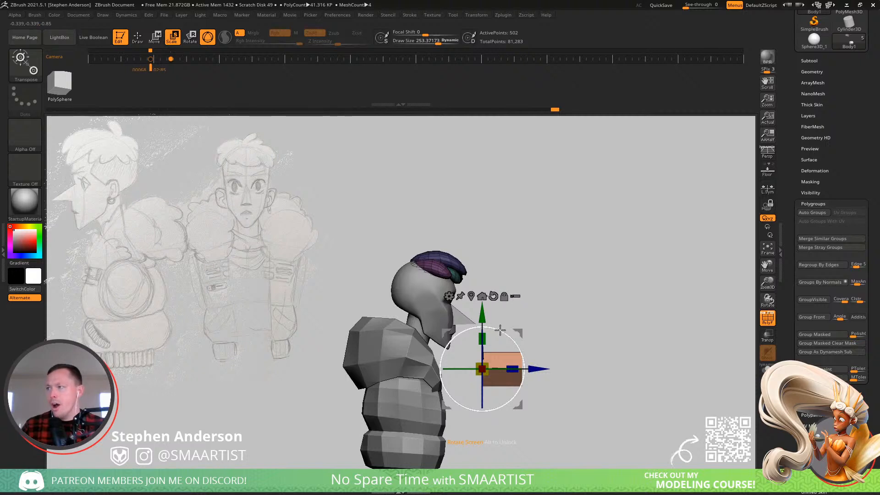
left_click_drag(500, 330, 426, 333)
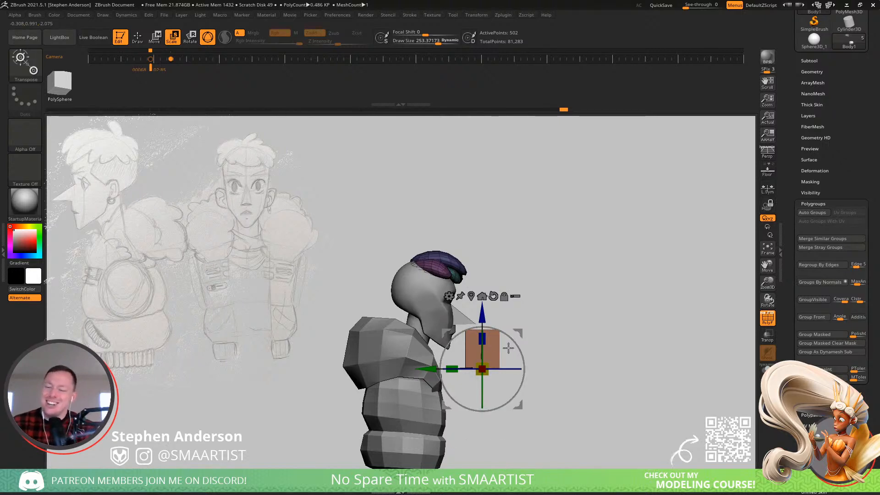
key("q")
mouse_move(551, 324)
left_mouse_down()
mouse_move(532, 330)
mouse_move(555, 331)
mouse_move(566, 315)
left_mouse_up()
key("w")
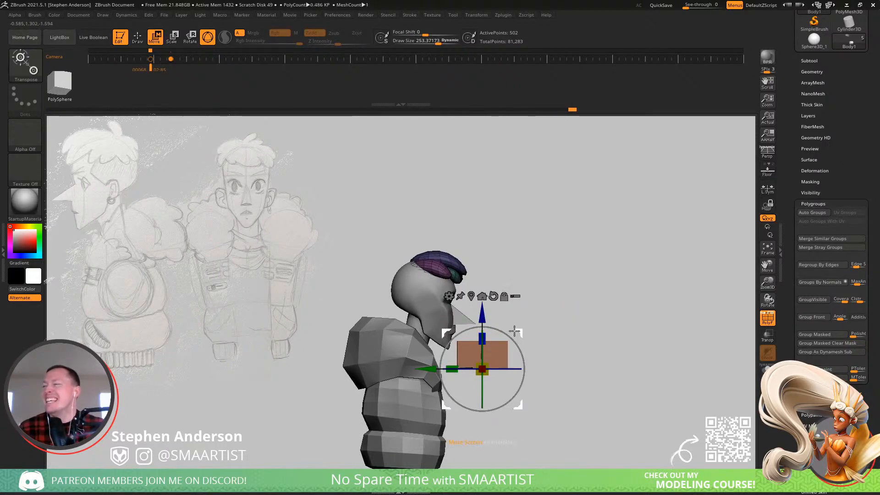
left_click_drag(514, 332, 499, 318)
mouse_move(454, 372)
left_mouse_down()
mouse_move(457, 353)
mouse_move(457, 361)
left_mouse_up()
left_click_drag(492, 335, 448, 336)
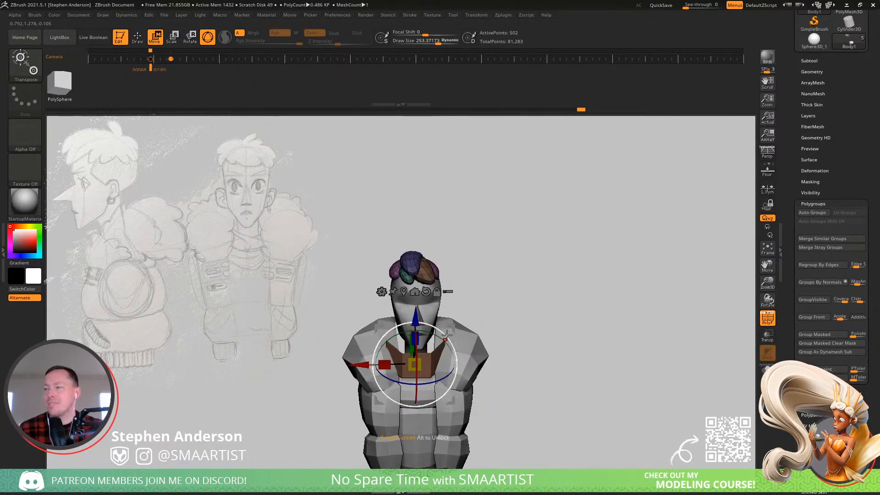
- Switch to the Move brush for shaping the piece around the neck
key("q")
key("b")
key("m")
key("v")
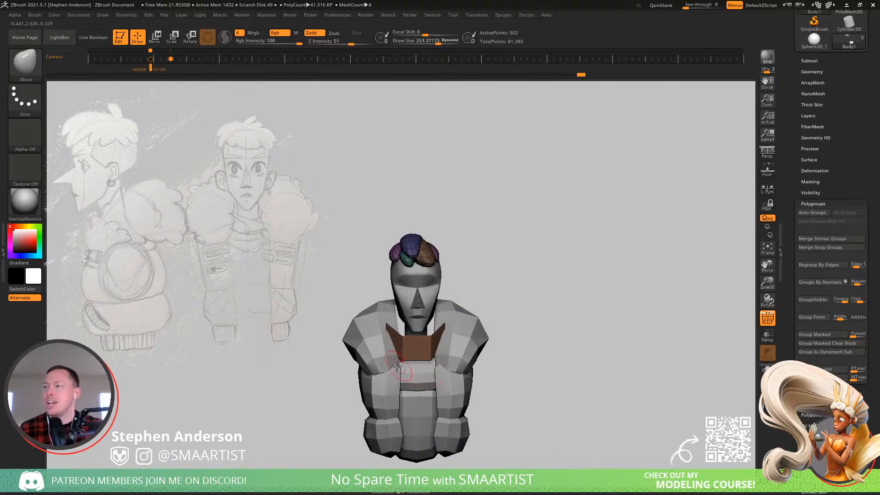
right_click_drag(397, 366, 423, 367)
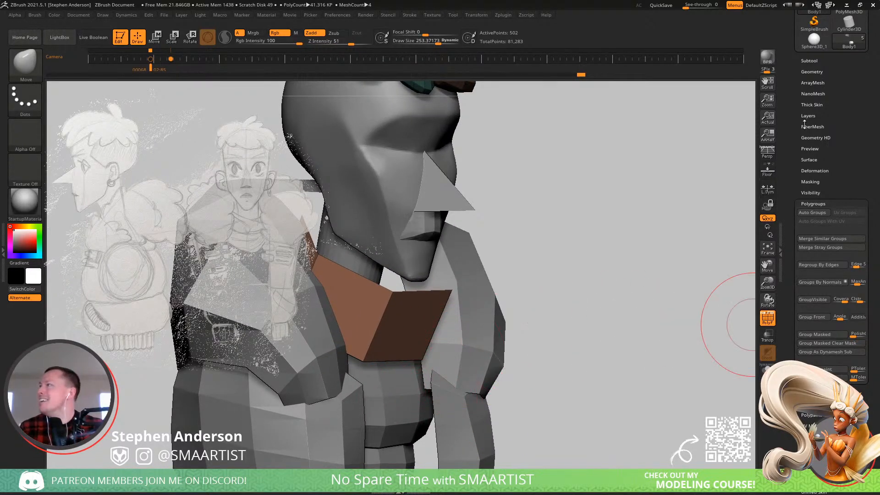
- Split the unmasked neck piece into its own subtool and rename it Scarf
left_click(820, 71)
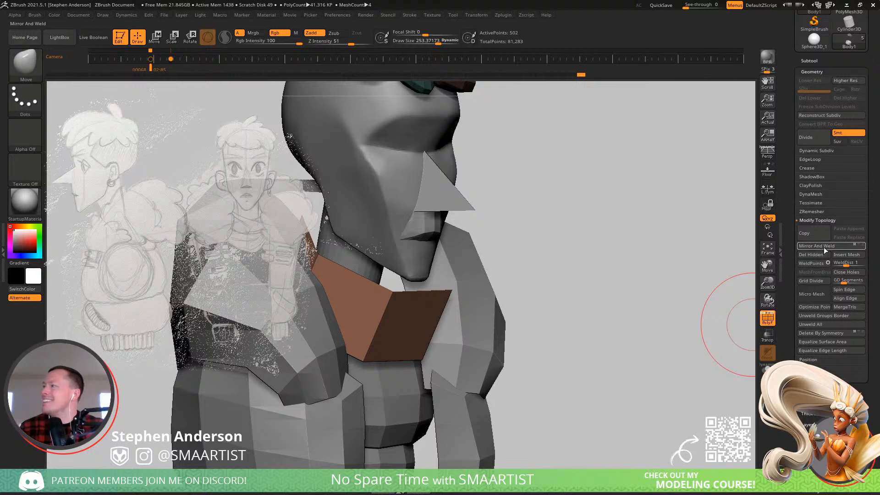
left_click(810, 60)
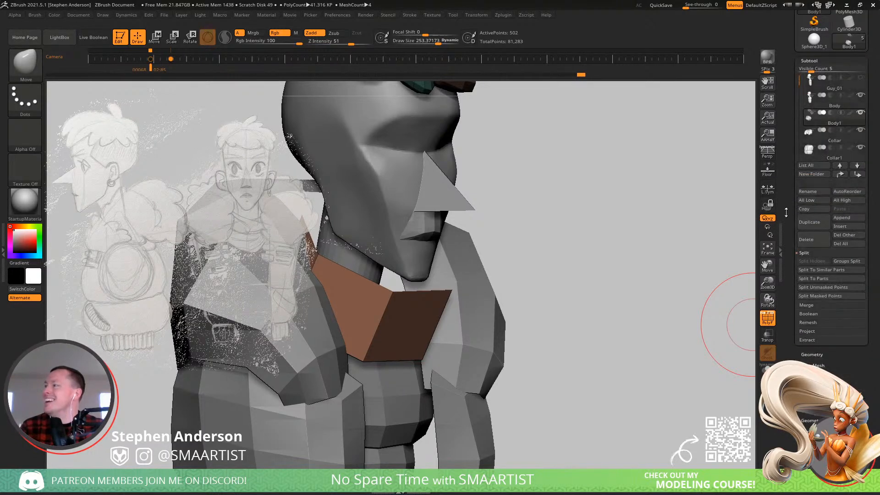
left_click(845, 287)
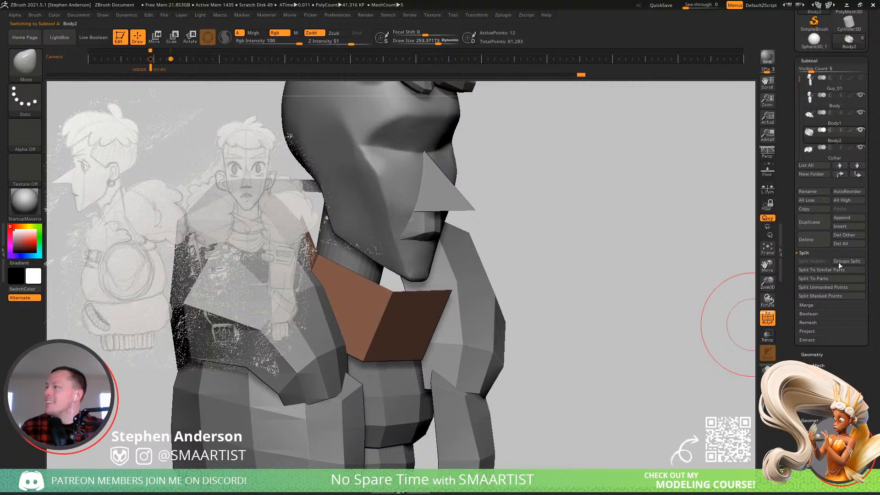
left_click(807, 191)
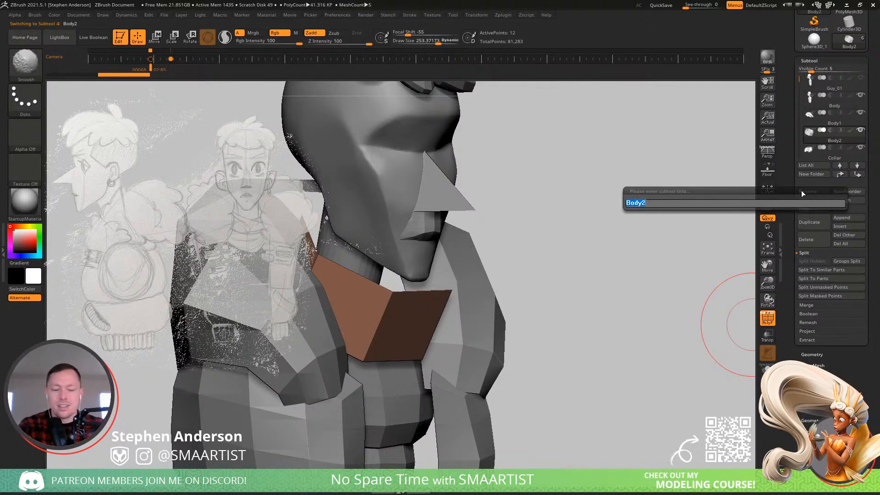
key("Return")
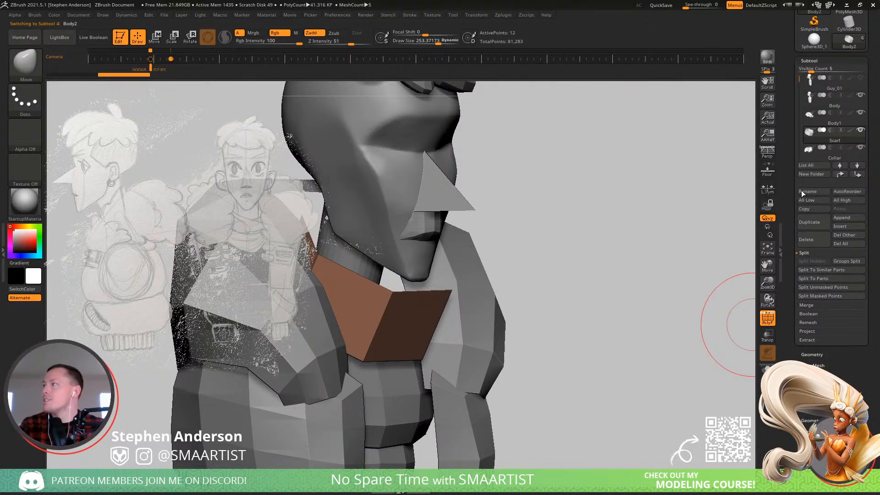
- Select the subtool holding the hair clumps and rename it Hair
key("Up")
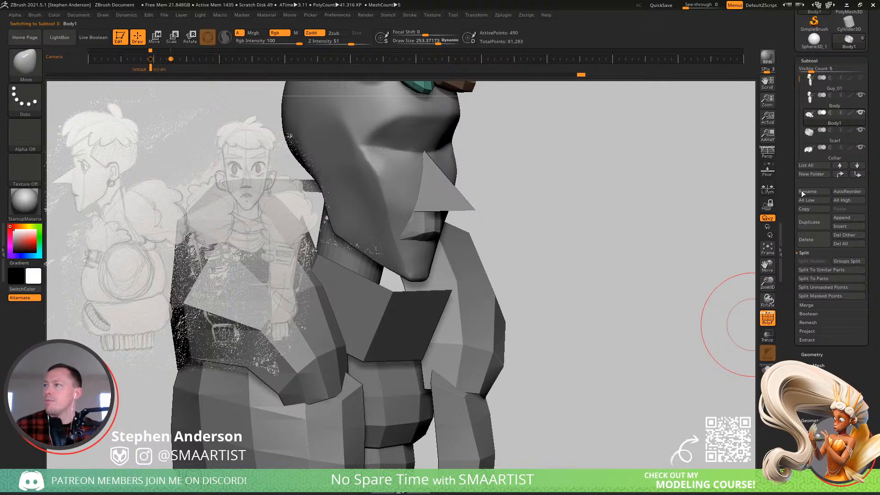
mouse_move(546, 309)
right_mouse_down("ctrl")
mouse_move(536, 269)
mouse_move(561, 306)
right_mouse_up("ctrl")
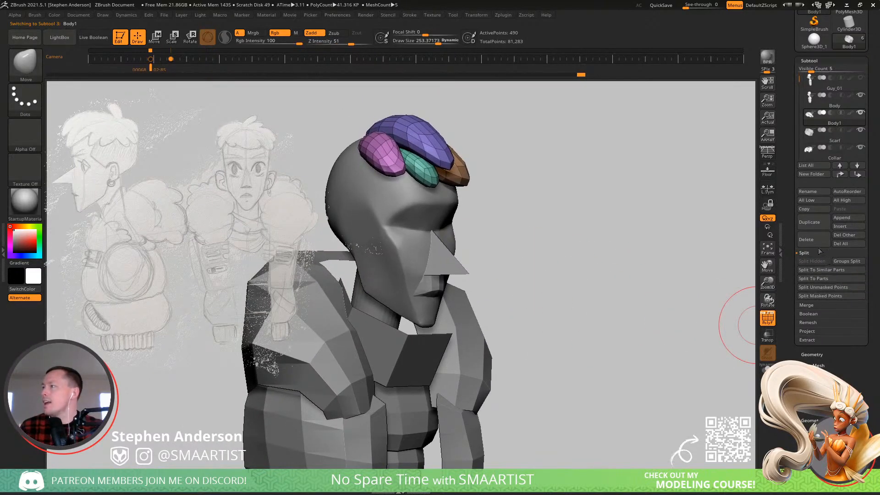
left_click(819, 193)
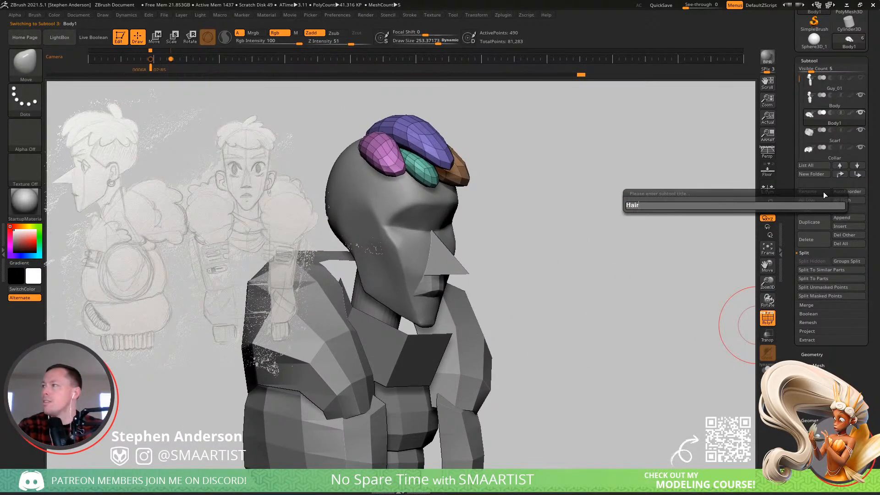
key("Return")
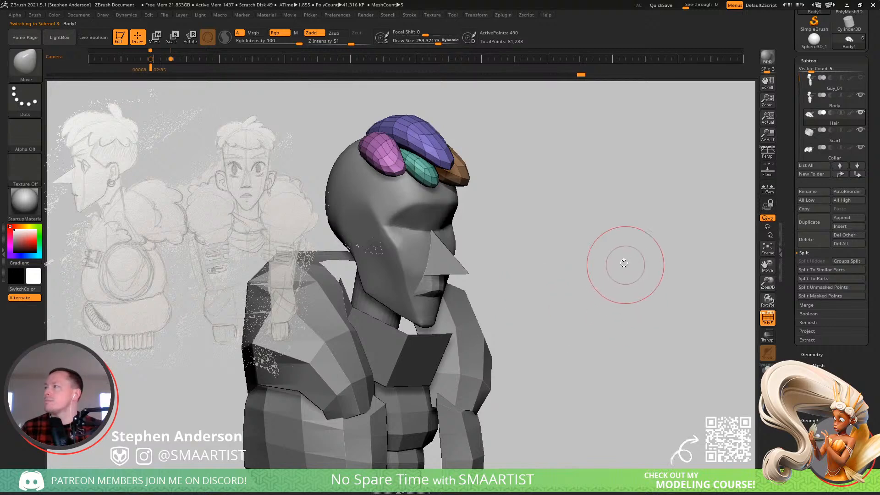
- Try to duplicate the side hair clump with the other clumps masked, then undo it and clear the mask
left_click_drag(617, 263, 628, 242, "shift")
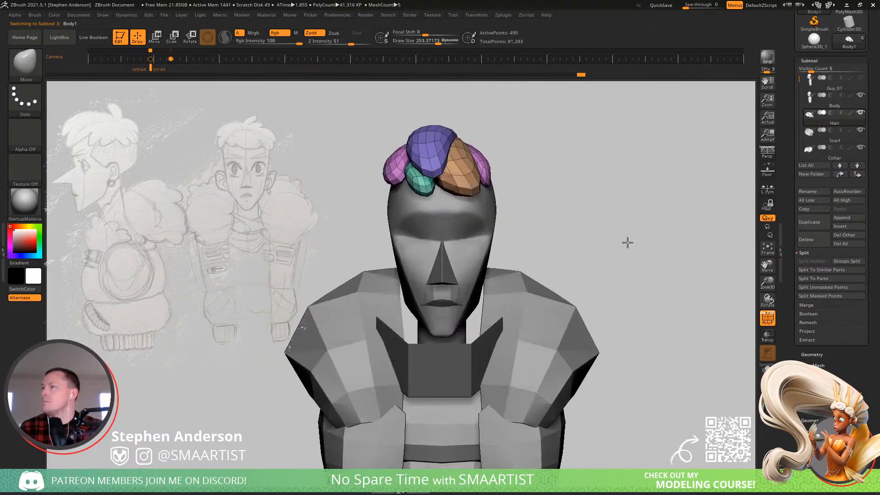
right_click_drag(628, 242, 619, 252, "ctrl")
left_click_drag(596, 255, 450, 269, "alt")
right_click_drag(450, 269, 519, 322, "ctrl")
key("w")
left_click(434, 287, "ctrl+shift")
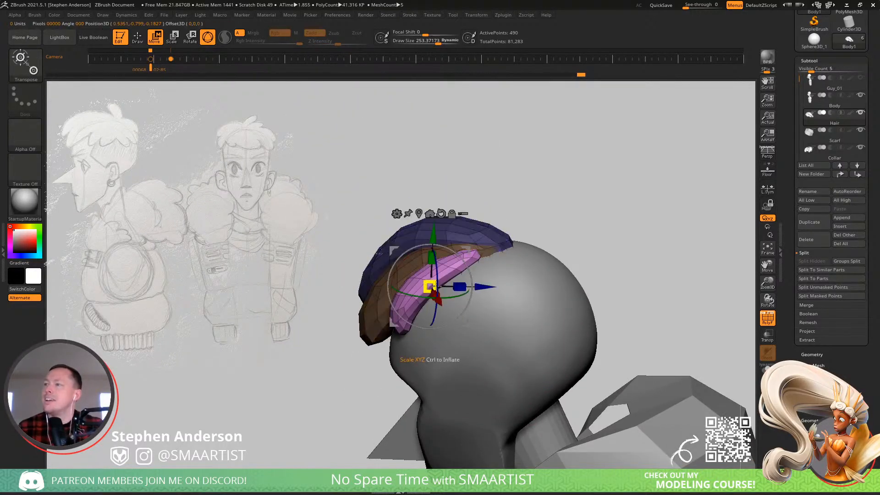
left_click_drag(468, 252, 496, 226, "ctrl")
key("ctrl+z")
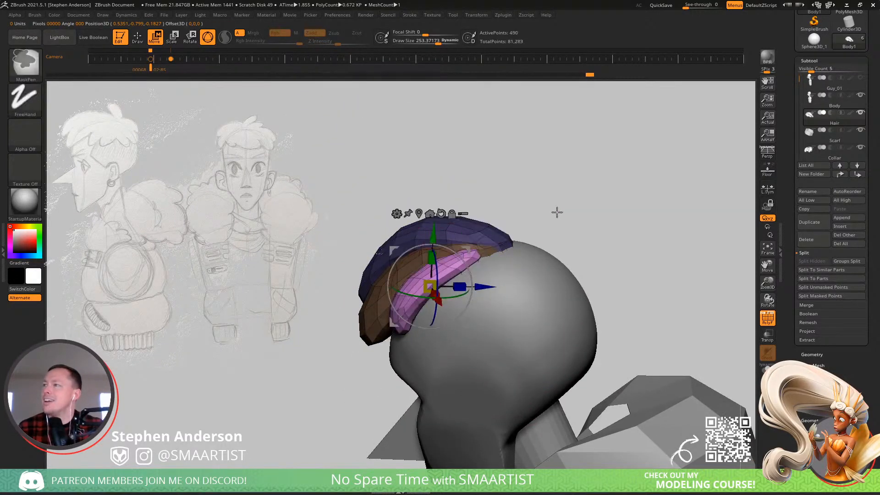
left_click(621, 204, "ctrl")
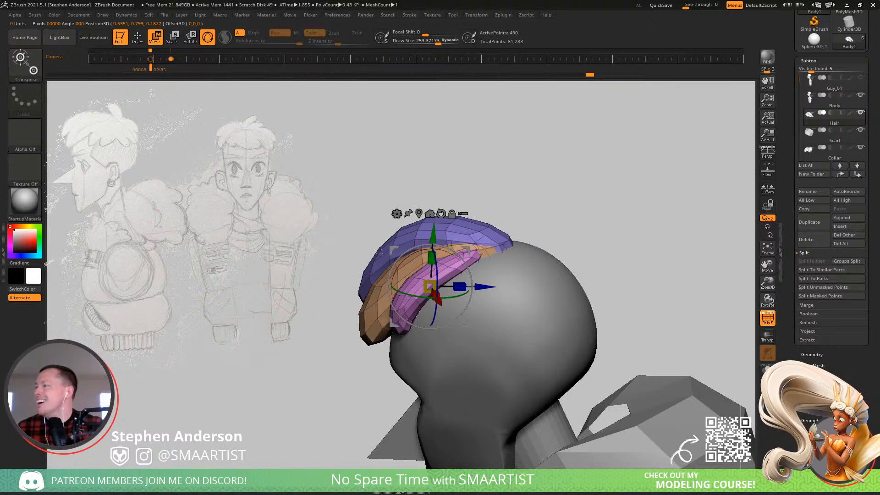
- Give each hair clump its own polygroup with Auto Groups
left_click(809, 60)
left_click(815, 171)
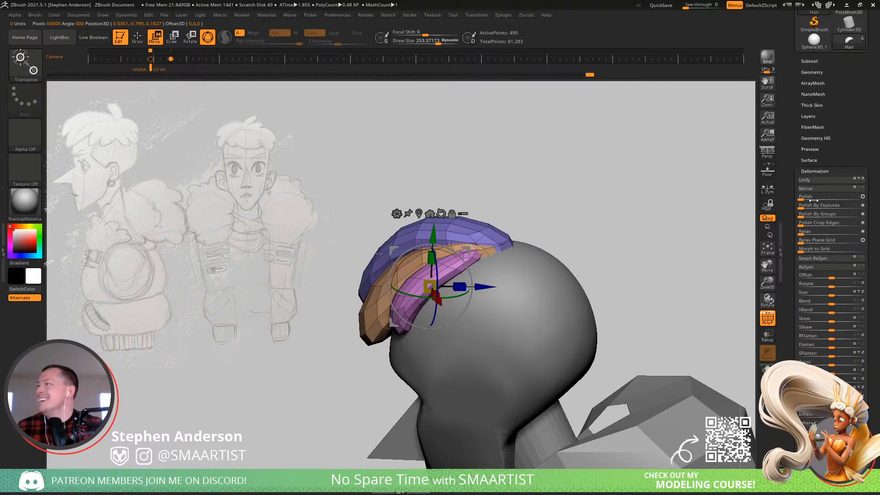
left_click(814, 170)
left_click(812, 205)
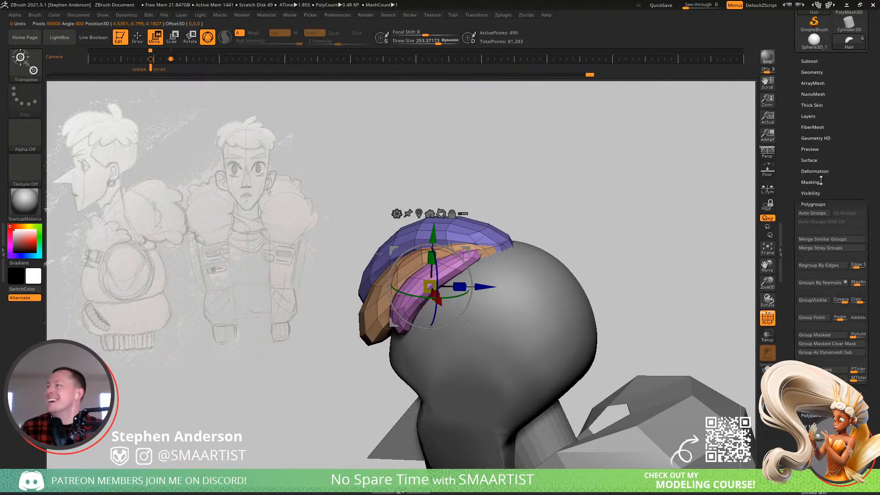
left_click(814, 213)
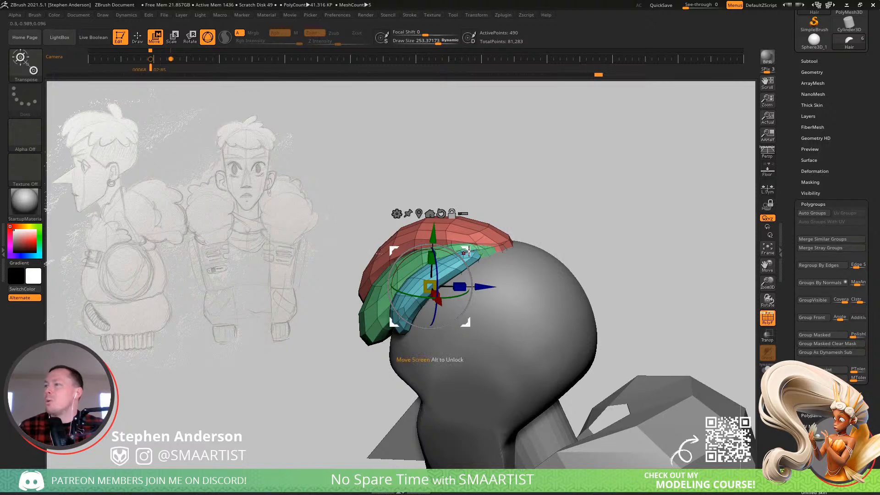
- Mask all hair clumps except the side one and duplicate it to stand upright on the crown of the head
left_click_drag(468, 251, 378, 145, "alt")
left_click(453, 268, "ctrl")
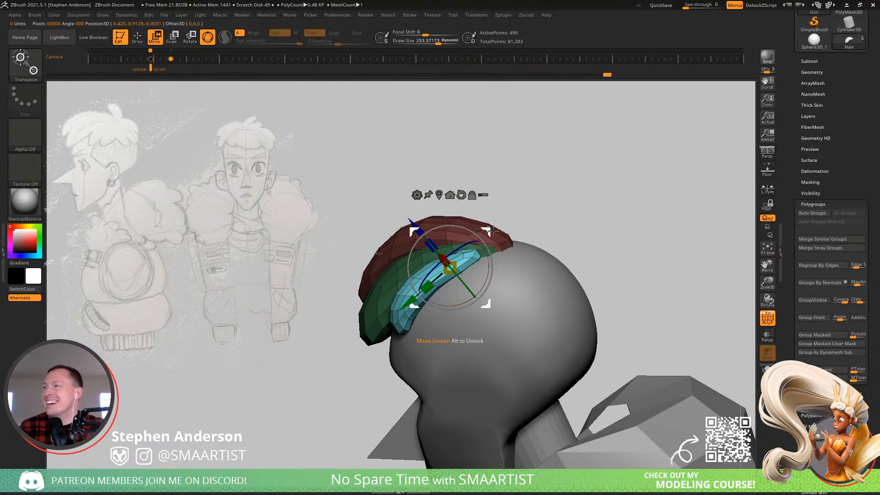
left_click_drag(491, 231, 602, 202, "ctrl")
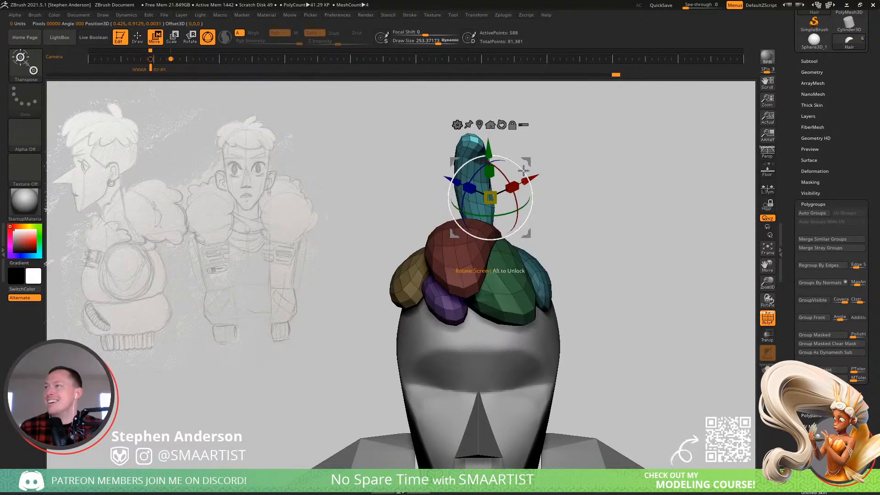
- Position the copied clump behind the top clump, set its pivot at its base and scale it down
left_click_drag(527, 159, 504, 184)
left_click_drag(582, 177, 525, 234)
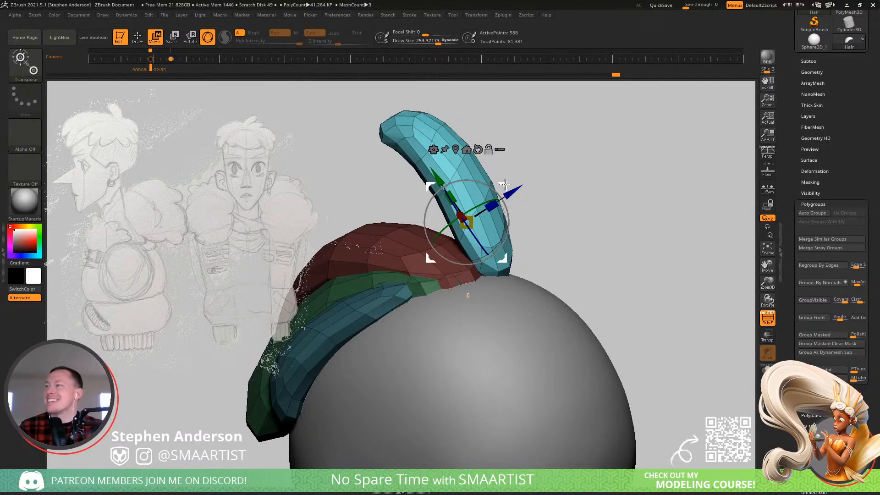
left_click(498, 264)
left_click_drag(499, 268, 491, 275)
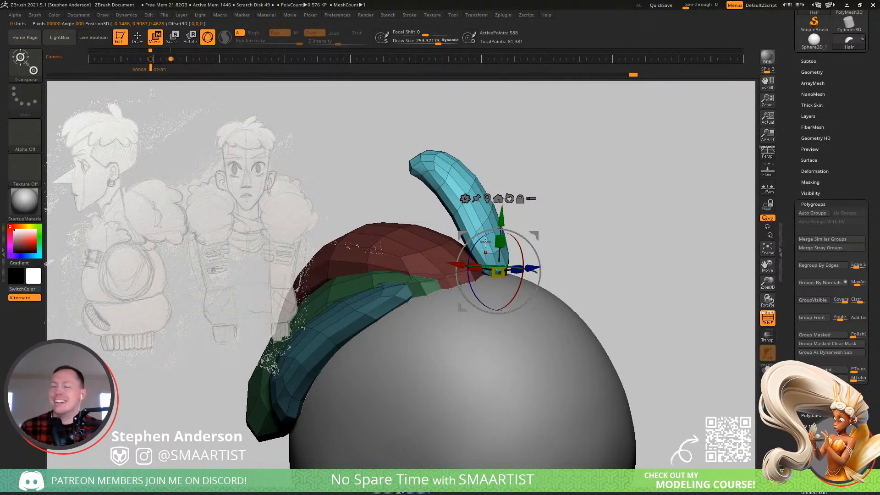
- Reshape the upright crown clump with the Move brush, shortening its tip and rounding out its body
key("q")
left_click_drag(441, 157, 483, 187)
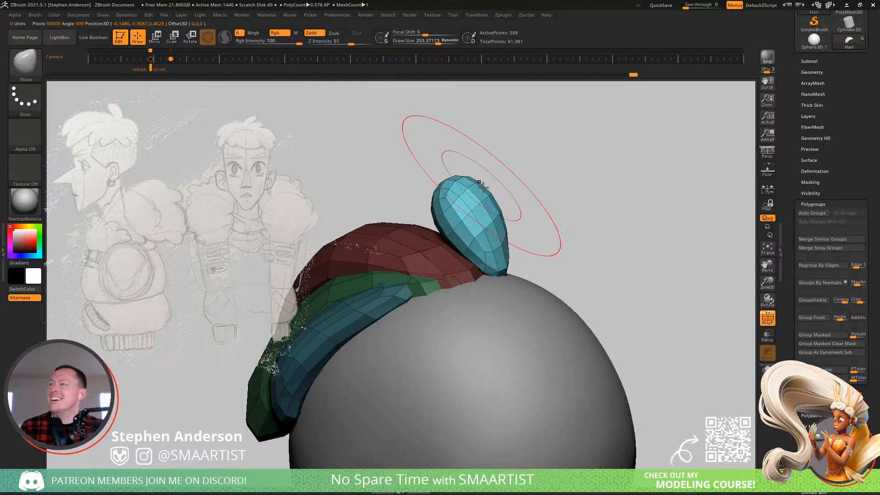
right_click_drag(441, 179, 454, 179)
key("s")
left_click_drag(452, 179, 444, 180)
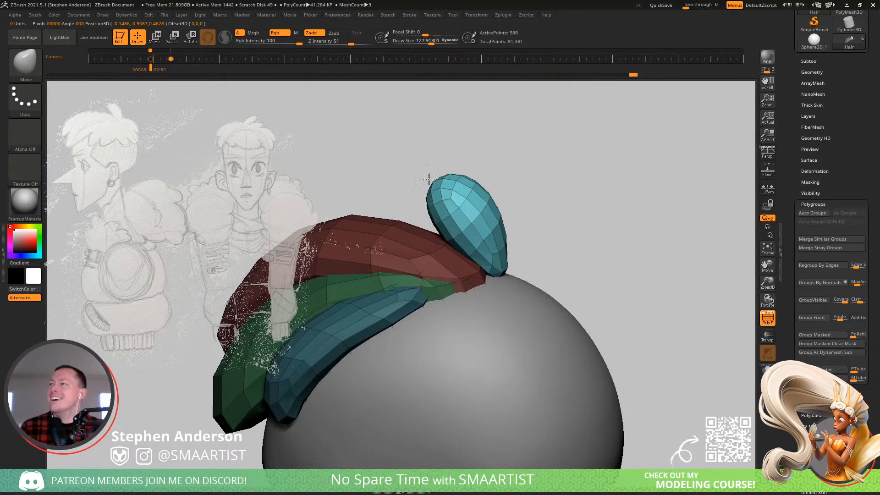
mouse_move(384, 160)
right_mouse_down()
mouse_move(476, 169)
mouse_move(404, 187)
right_mouse_up()
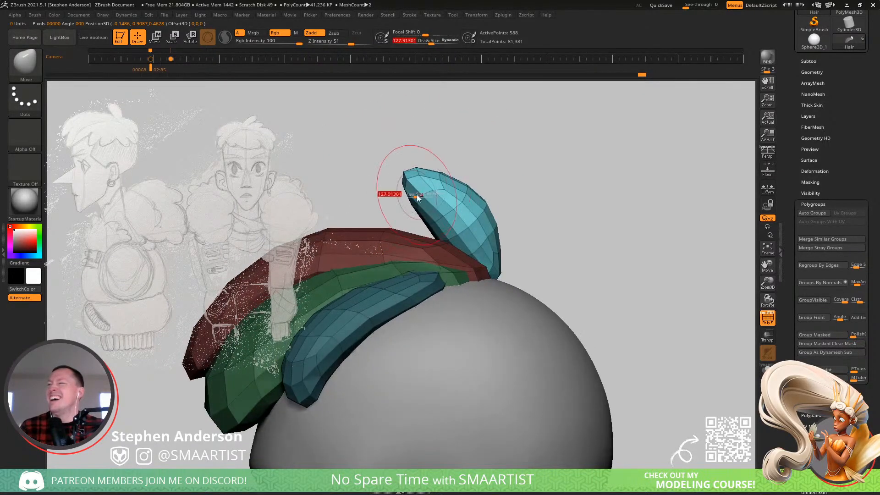
key("s")
left_click_drag(403, 188, 428, 202)
- Refine the upright crown clump's base and profile with a smaller Move brush so it sits on the head
right_click_drag(424, 199, 467, 240)
key("s")
left_click_drag(470, 247, 466, 251)
mouse_move(466, 250)
right_mouse_down()
mouse_move(486, 253)
mouse_move(485, 265)
right_mouse_up()
left_click_drag(485, 265, 483, 261)
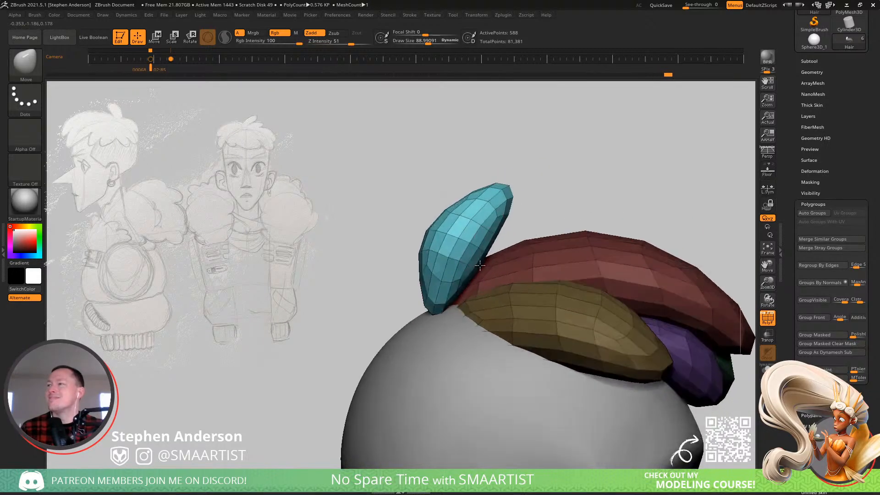
mouse_move(484, 261)
right_mouse_down()
mouse_move(504, 248)
mouse_move(494, 239)
right_mouse_up()
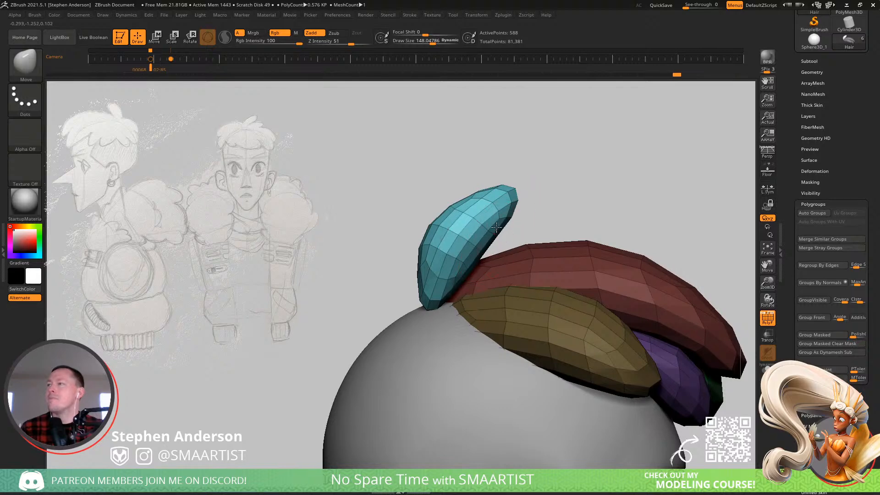
right_click_drag(496, 227, 520, 212)
- Duplicate the upright crown clump beside the original, tilt the copy outward and scale it down
key("w")
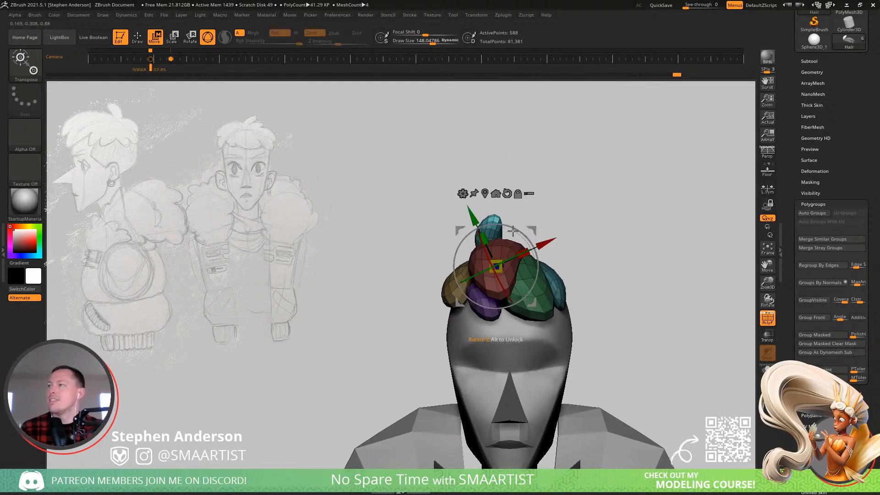
key("ctrl")
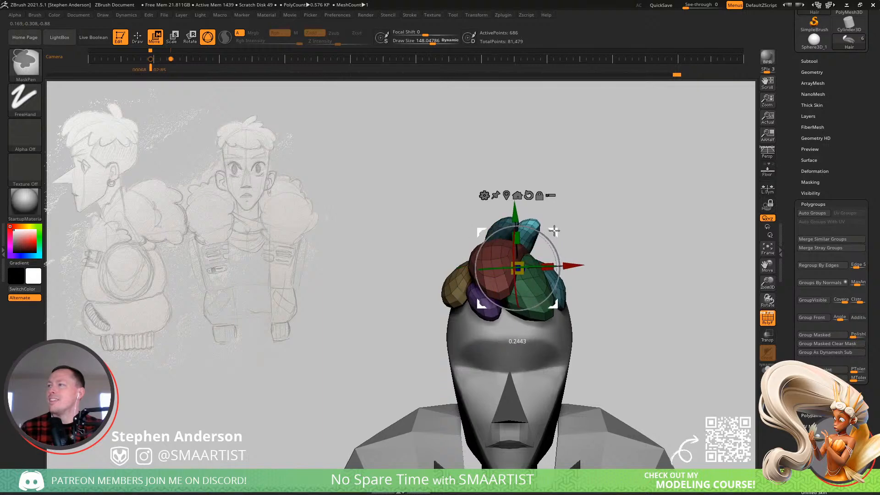
left_click_drag(564, 243, 565, 242)
right_click_drag(569, 228, 468, 232, "alt")
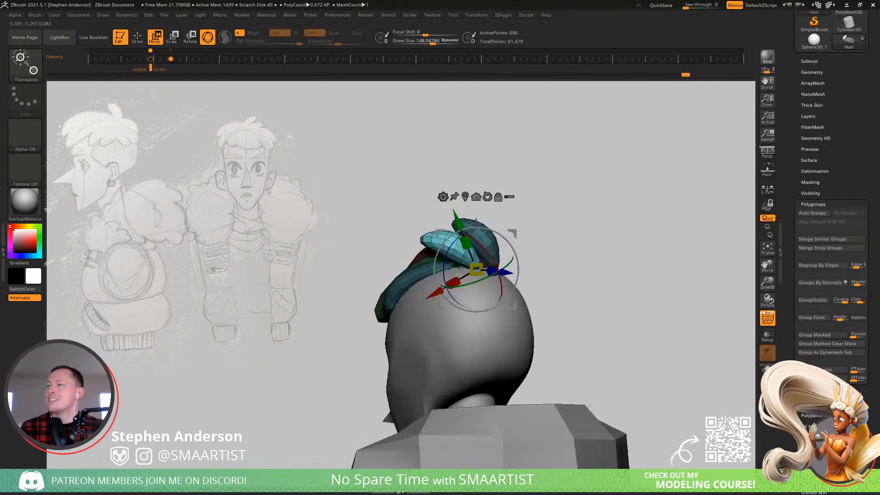
right_click_drag(550, 202, 582, 227, "ctrl")
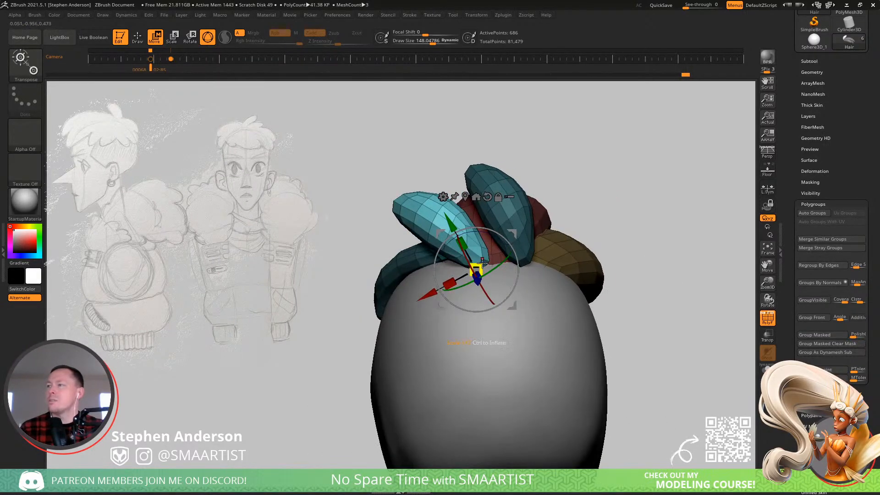
left_click_drag(477, 270, 476, 265)
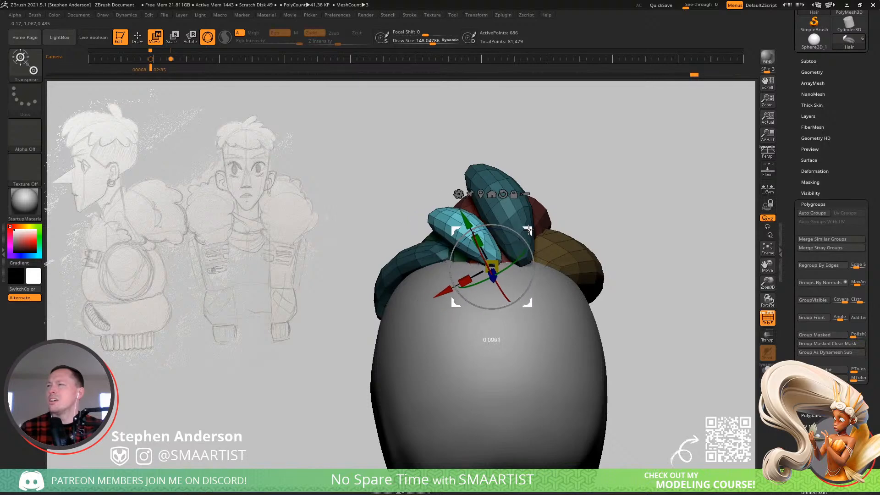
mouse_move(528, 230)
right_mouse_down()
mouse_move(588, 212)
mouse_move(582, 204)
right_mouse_up()
- Regroup the hair with Auto Groups so each clump has its own polygroup, and turn off the polyframe display
key("q")
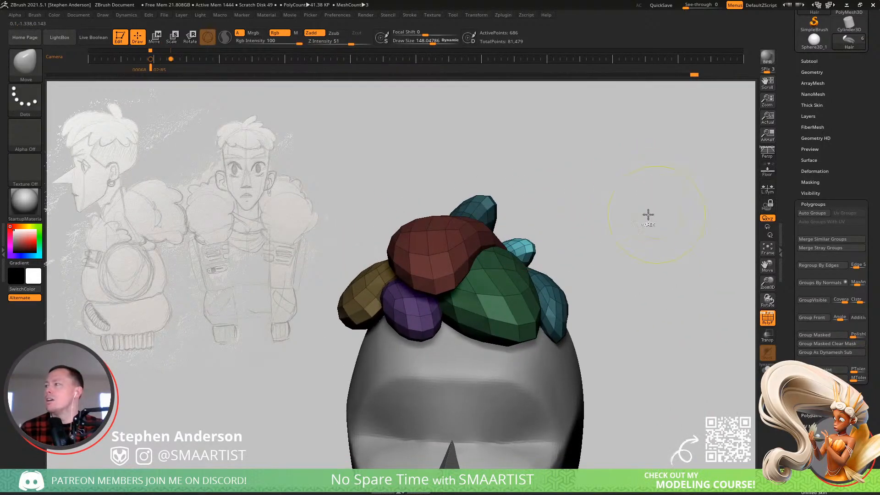
left_click(812, 213)
right_click_drag(625, 222, 565, 236)
key("shift+f")
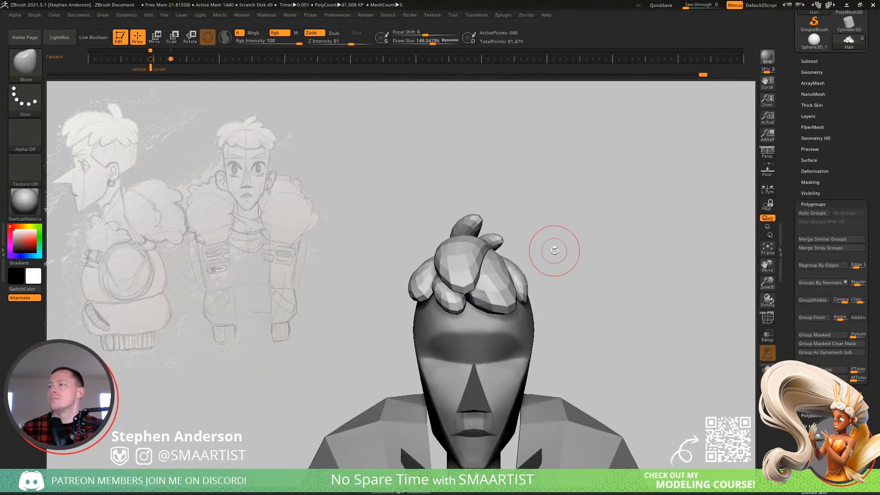
- Mask all hair clumps except one side clump, duplicate it, and rotate the copy into the gap beside the top clump
right_click_drag(498, 238, 510, 265)
key("w")
left_click(583, 243, "ctrl")
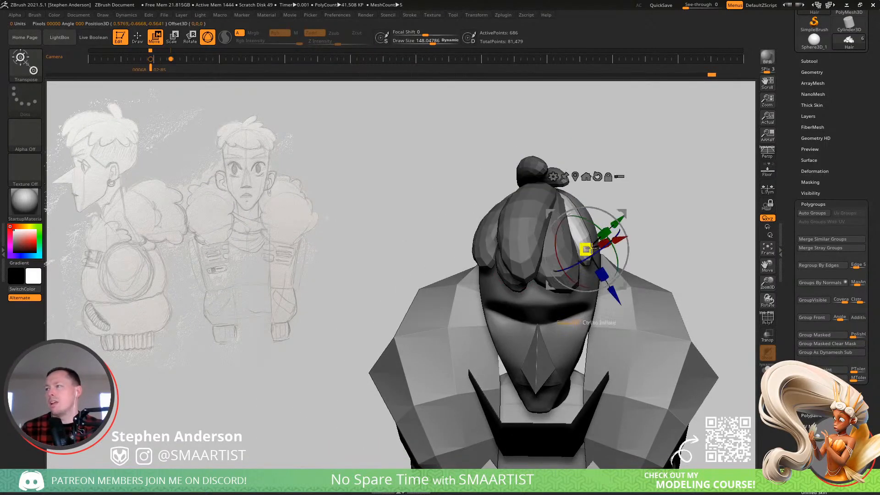
right_click_drag(639, 225, 583, 263)
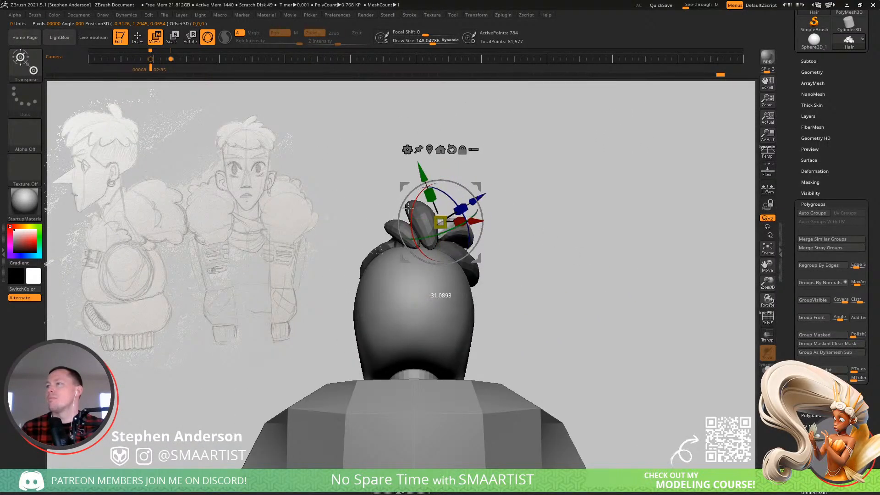
mouse_move(544, 188)
left_mouse_down()
mouse_move(515, 187)
mouse_move(539, 174)
left_mouse_up()
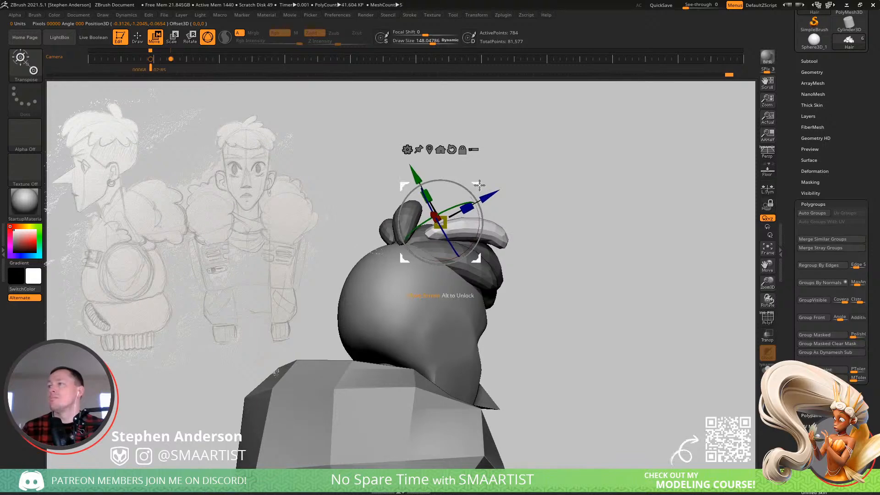
mouse_move(478, 186)
left_mouse_down()
mouse_move(456, 195)
mouse_move(450, 219)
mouse_move(480, 189)
left_mouse_up()
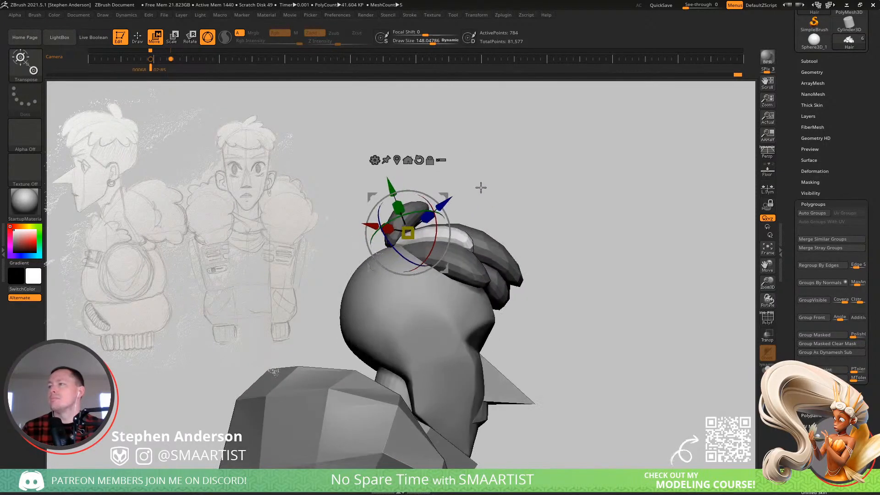
- Bend the new filler clump with a larger Move brush so its back end meets the crown clumps
key("b")
key("m")
key("v")
right_click_drag(402, 234, 426, 236)
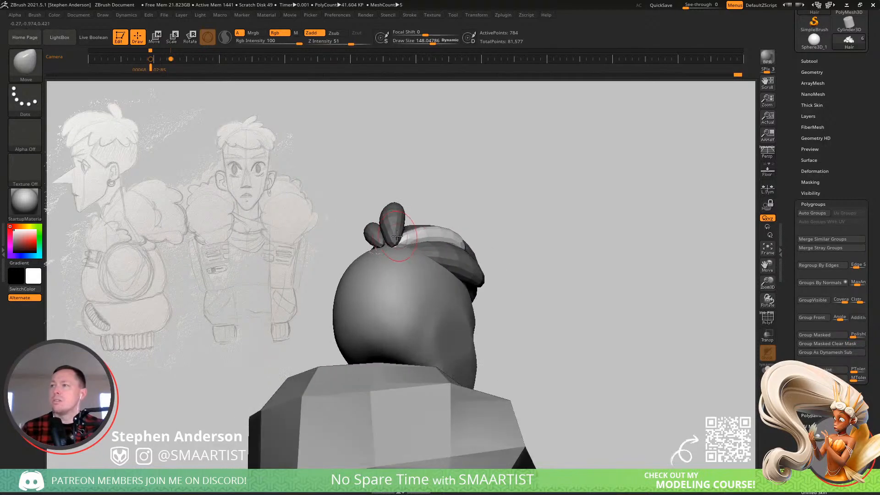
key("s")
left_click_drag(395, 239, 401, 239)
mouse_move(395, 257)
right_mouse_down()
mouse_move(389, 275)
mouse_move(407, 277)
right_mouse_up()
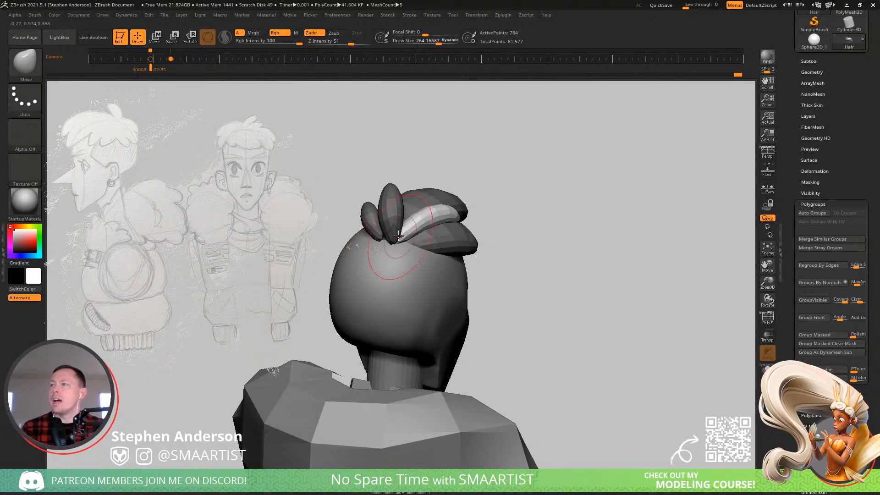
- Push the filler clump into place against its neighbours with the Move brush, and clear the hair mask
mouse_move(484, 210)
right_mouse_down()
mouse_move(437, 222)
mouse_move(432, 233)
right_mouse_up()
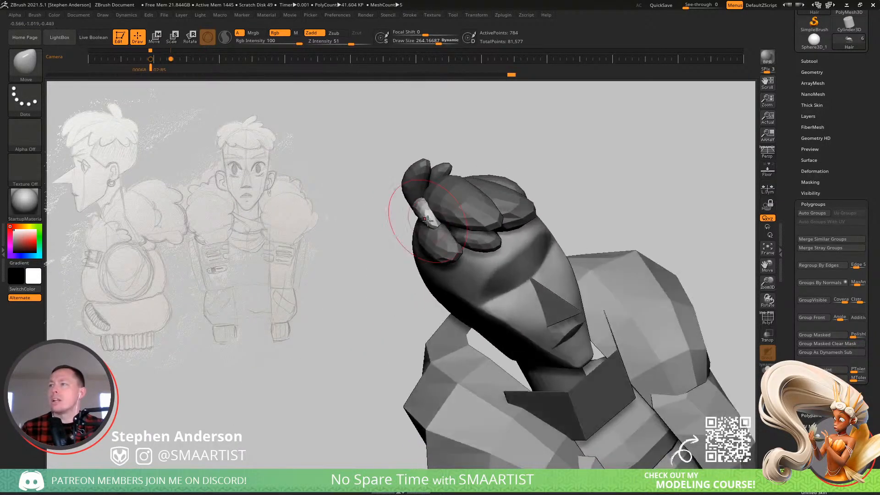
key("s")
left_click_drag(417, 209, 422, 218)
right_click_drag(423, 219, 503, 209)
left_click_drag(535, 202, 553, 207, "ctrl")
right_click_drag(554, 207, 562, 169, "ctrl")
mouse_move(561, 169)
right_mouse_down()
mouse_move(542, 156)
mouse_move(552, 187)
mouse_move(513, 206)
mouse_move(527, 262)
mouse_move(548, 252)
mouse_move(513, 252)
mouse_move(599, 251)
mouse_move(544, 232)
right_mouse_up()
right_click_drag(510, 271, 580, 242, "alt")
- Select the Collar1 subtool and rename it as Vest
left_click(816, 61)
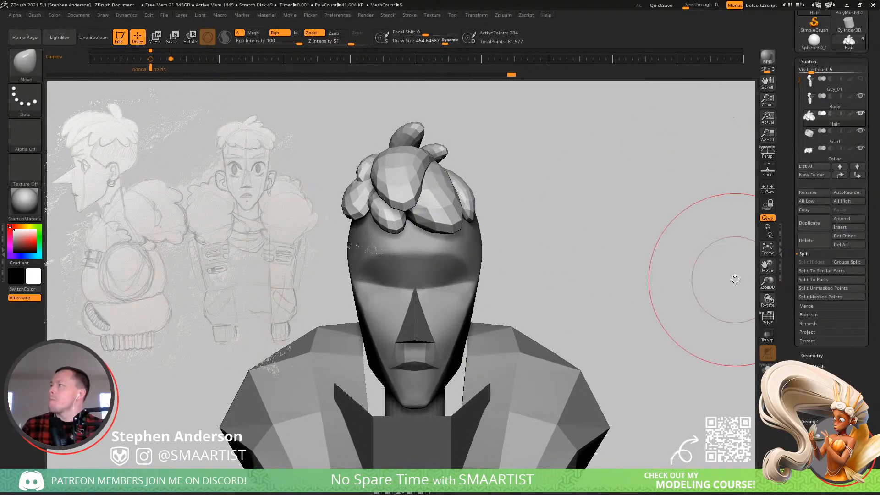
left_click_drag(799, 77, 798, 95)
left_click(834, 140)
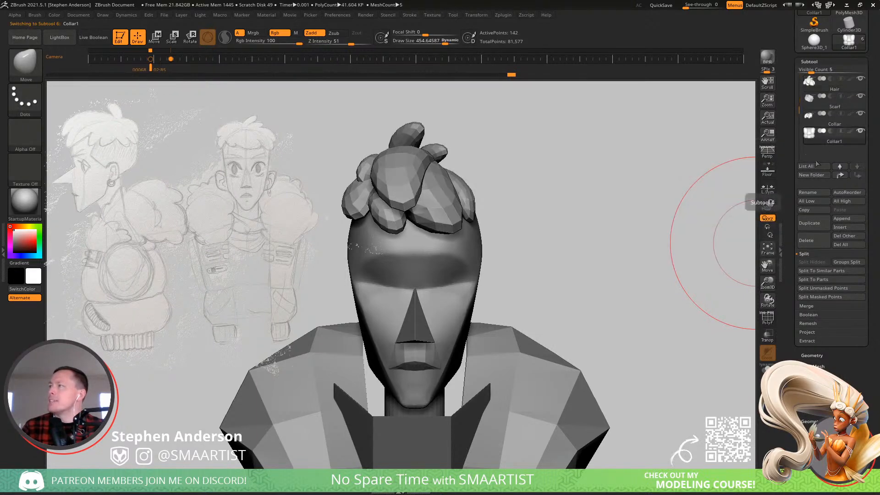
key("f")
key("shift+f")
mouse_move(608, 255)
right_mouse_down("alt")
mouse_move(607, 202)
mouse_move(610, 226)
mouse_move(645, 238)
mouse_move(646, 205)
right_mouse_up("alt")
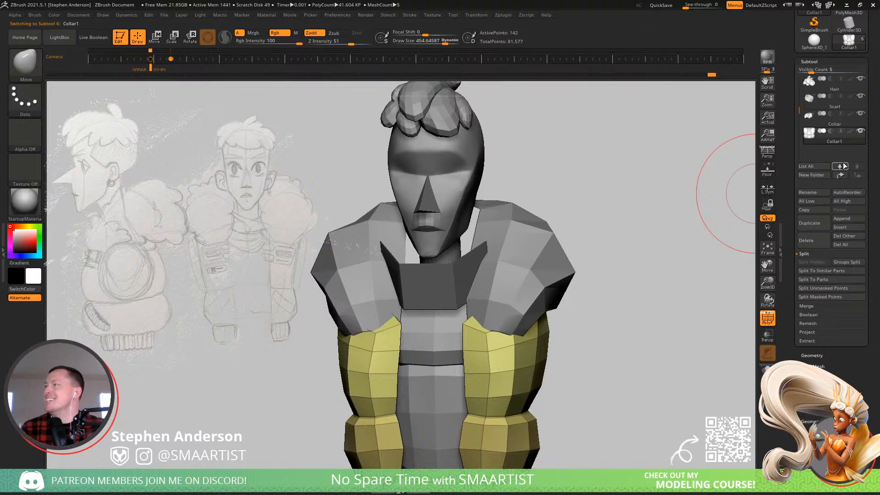
left_click(817, 193)
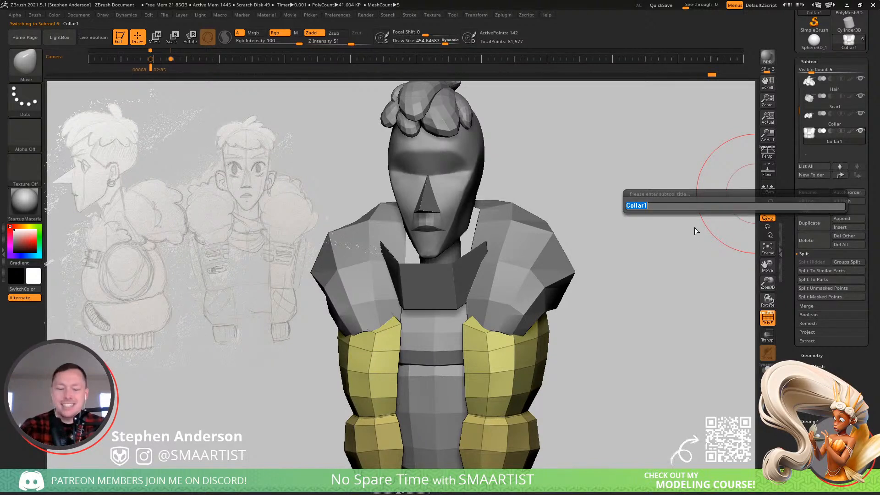
type("Vest")
key("Return")
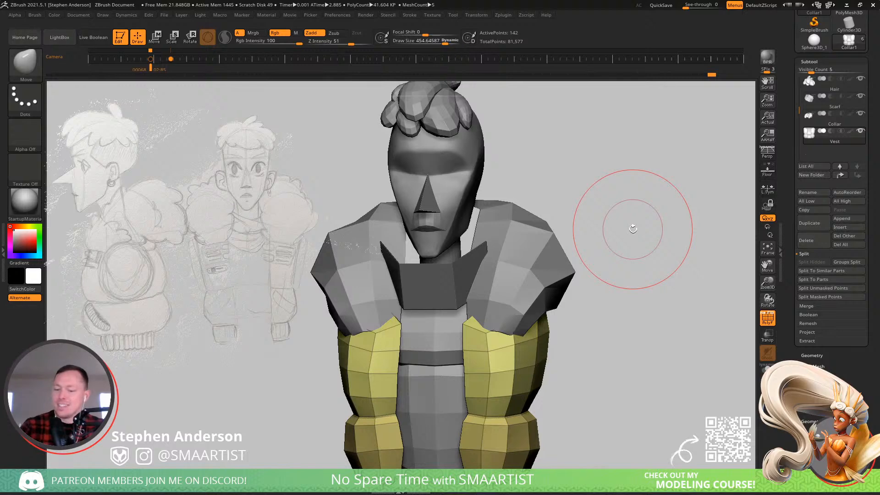
- Make the Body subtool active
key("Up")
key("Up")
key("Up")
key("Up")
key("Up")
key("Down")
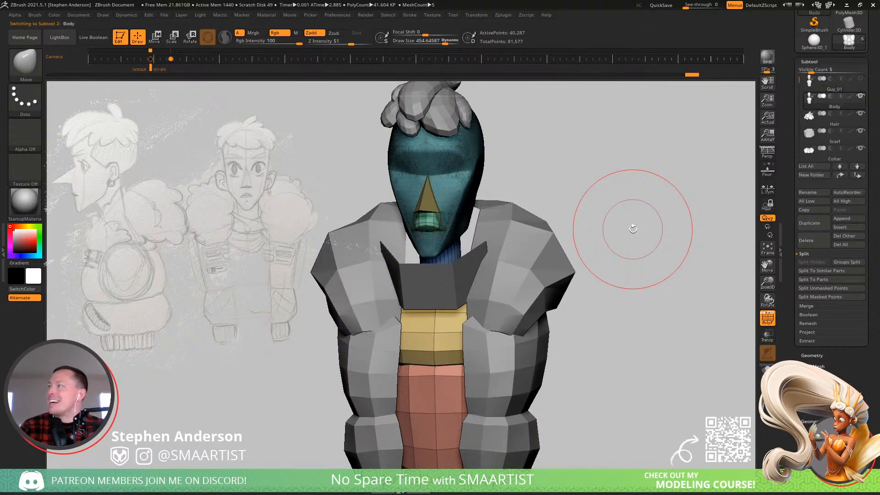
- Duplicate the Body subtool and make the copy the active subtool
key("Up")
key("Down")
key("ctrl+shift")
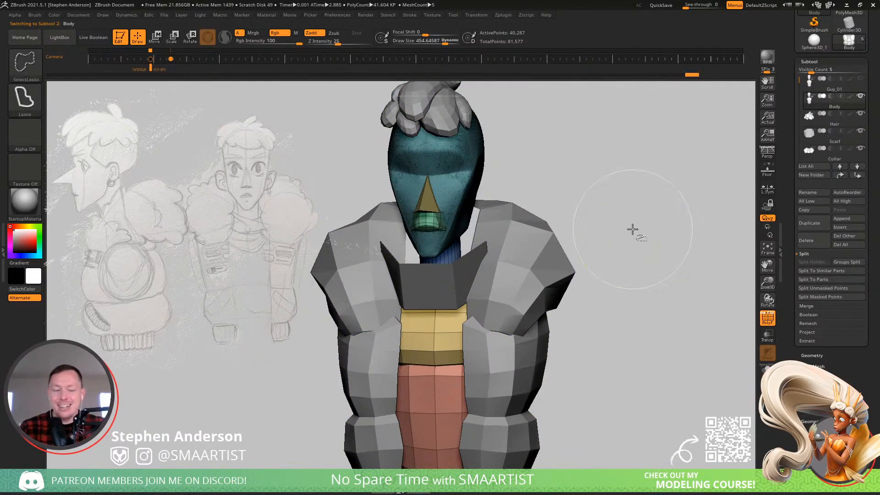
key("ctrl+shift+d")
key("Down")
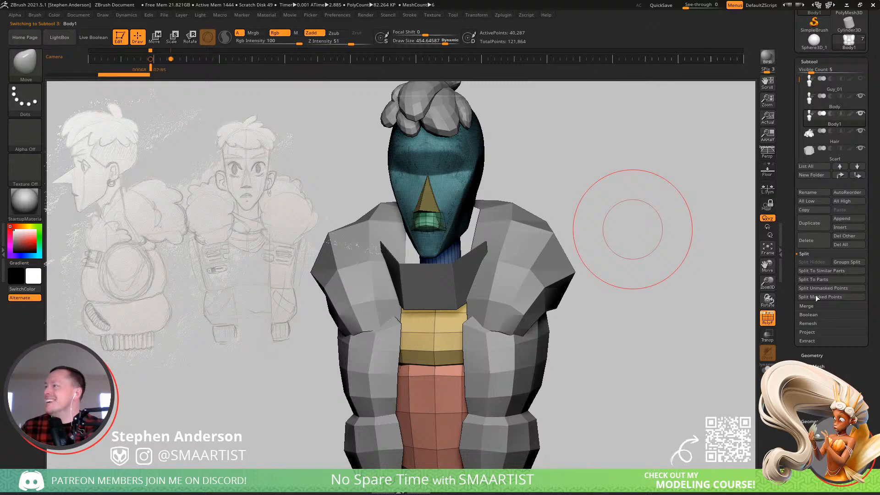
- Rename the duplicated Body subtool as Eyes and open its mesh initialization options
left_click(818, 190)
key("BackSpace")
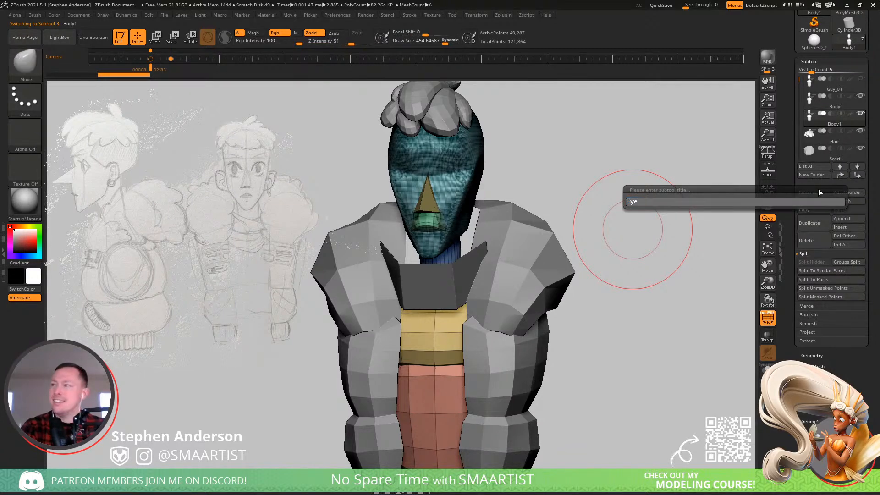
key("Escape")
left_click(812, 356)
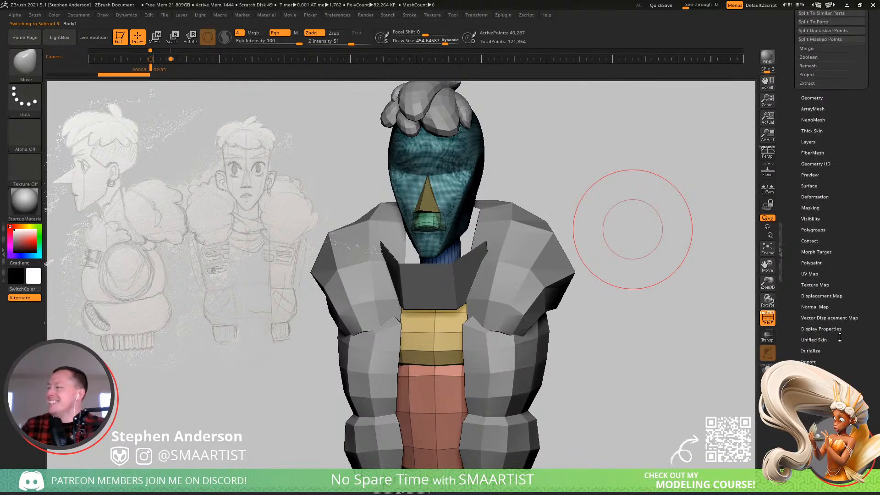
left_click(811, 349)
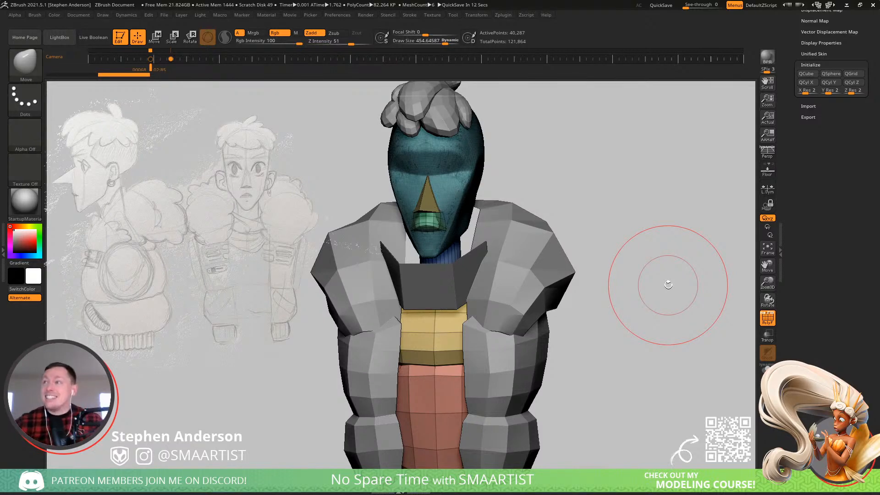
- Examine the character's head and jacket from the front and from above, with and without the polyframe display
key("shift+f")
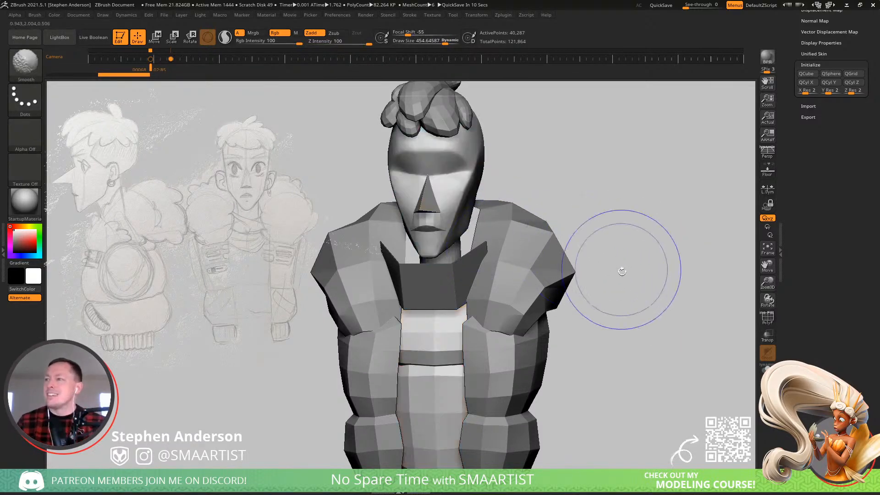
key("f")
left_click_drag(548, 319, 538, 304)
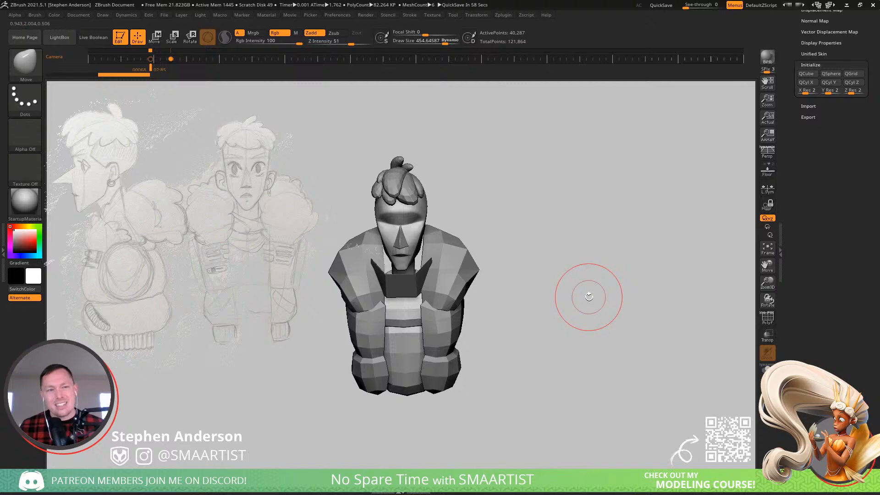
left_click_drag(304, 217, 380, 222)
right_click_drag(381, 190, 404, 247, "ctrl")
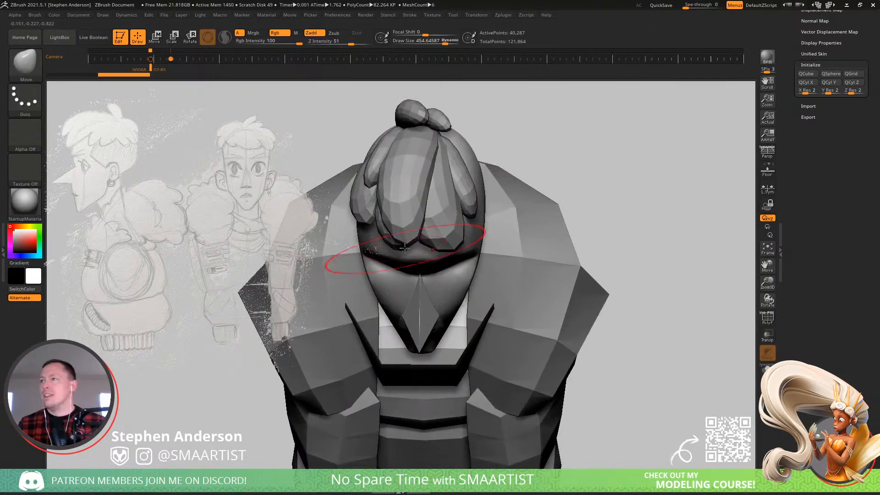
key("w")
right_click_drag(371, 216, 374, 210)
key("shift+f")
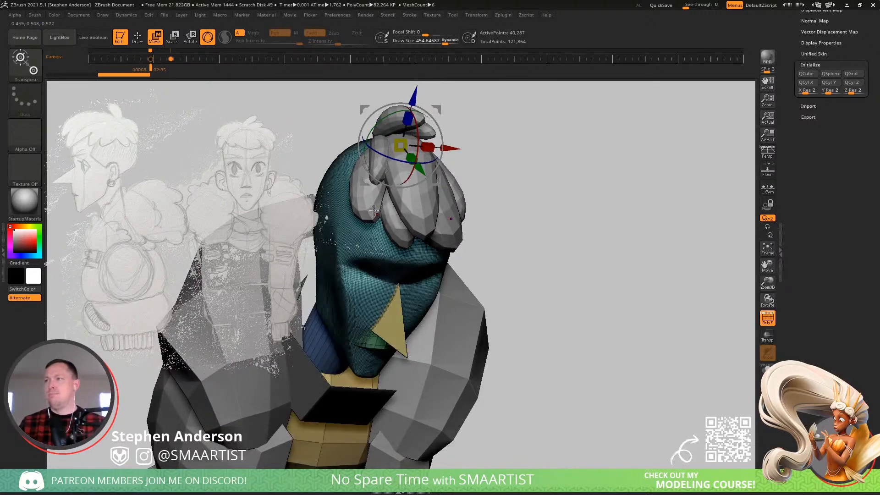
key("q")
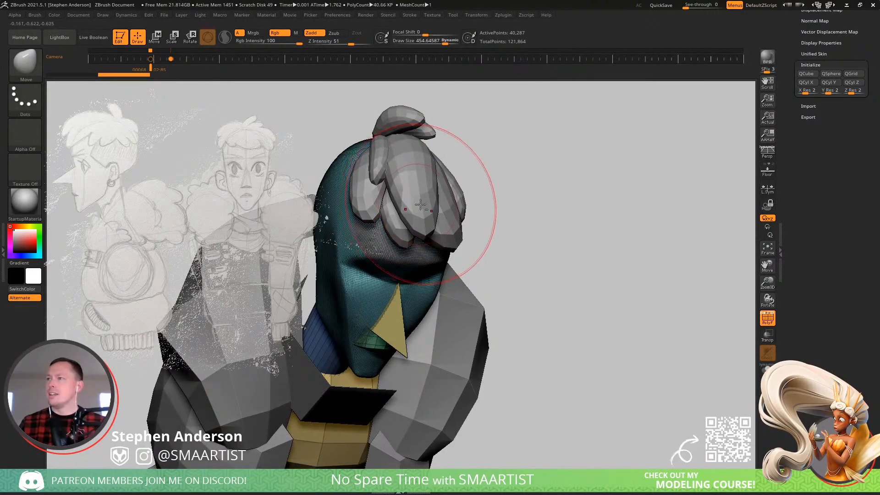
right_click_drag(470, 197, 468, 171)
- Initialize the Eyes subtool as a QCube, replacing the duplicated body mesh
left_click_drag(821, 173, 839, 270)
left_click(809, 109)
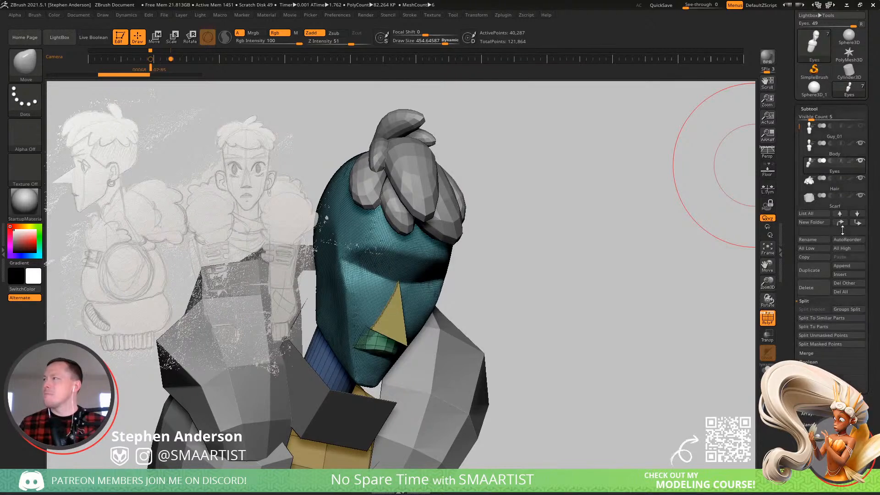
scroll(850, 381, "down", 5)
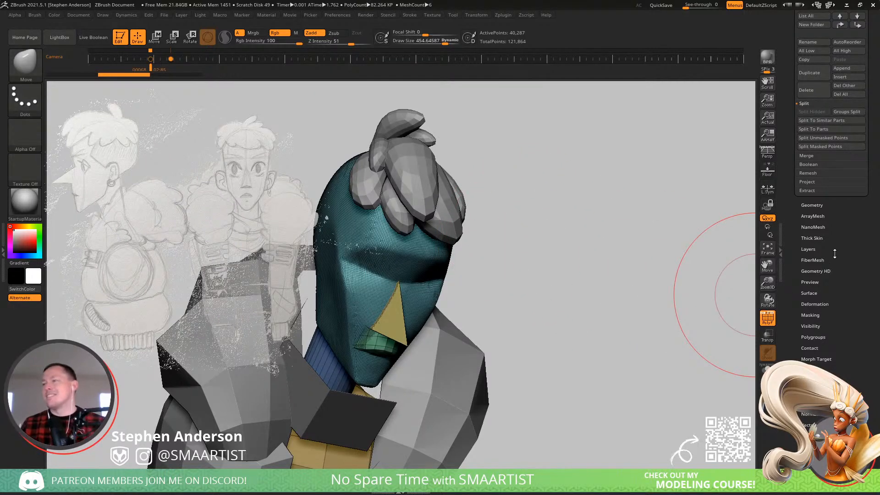
scroll(830, 184, "down", 8)
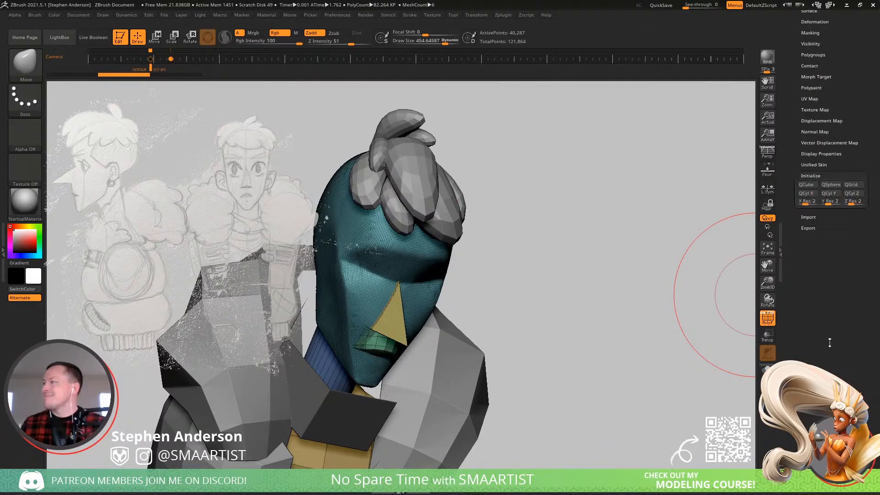
left_click(807, 184)
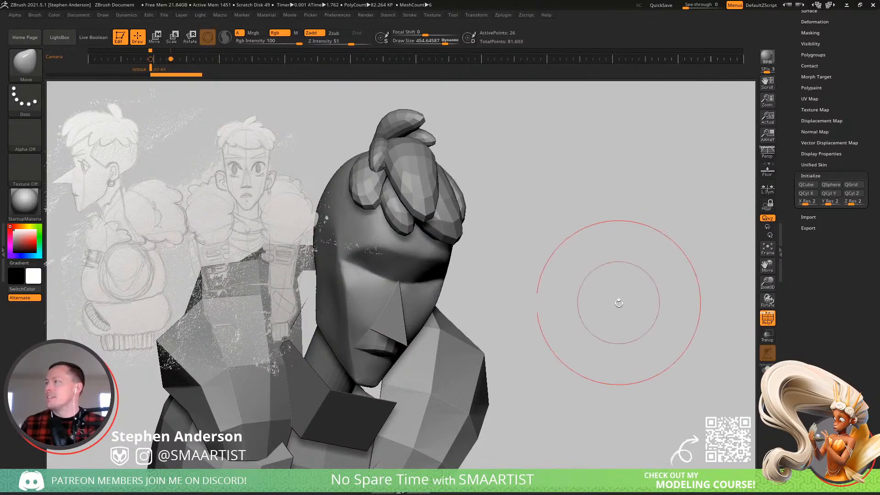
- Enable ghost transparency for the other subtools to reveal the cube inside the head in side view
right_click_drag(603, 303, 624, 298, "shift")
mouse_move(655, 373)
right_mouse_down("ctrl")
mouse_move(571, 237)
mouse_move(586, 226)
right_mouse_up("ctrl")
left_click(768, 337)
right_click_drag(491, 191, 599, 307, "ctrl")
left_click_drag(860, 86, 844, 152)
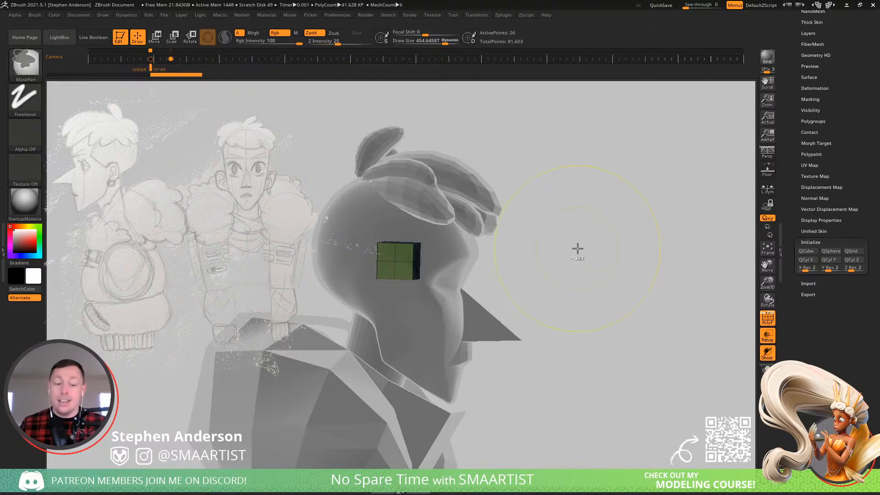
- Round the cube with the Spherize deformation, then subdivide it once and spherize it again
left_click(817, 89)
left_click_drag(832, 344, 878, 351)
key("ctrl+z")
key("ctrl+z")
left_click_drag(833, 352, 874, 351)
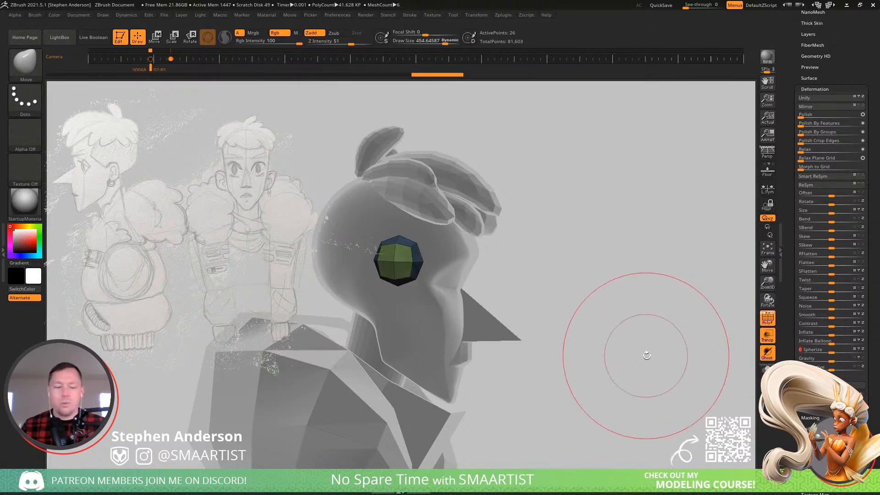
key("ctrl+d")
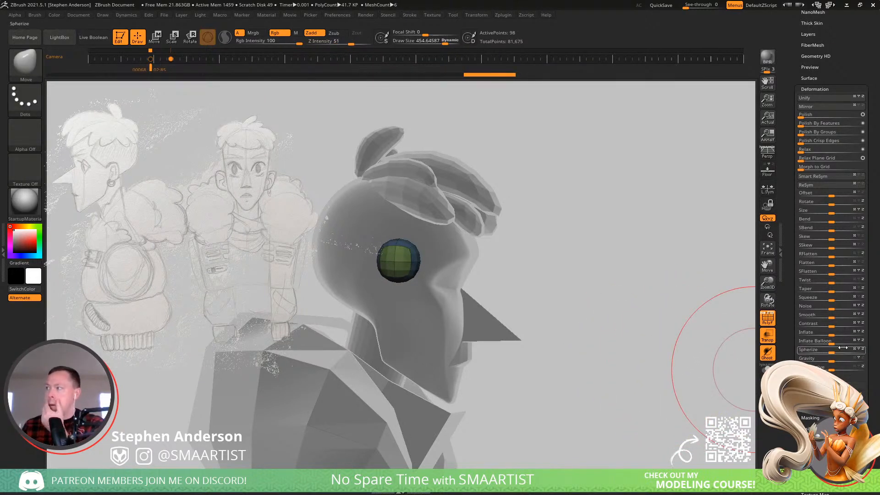
left_click_drag(834, 353, 877, 352)
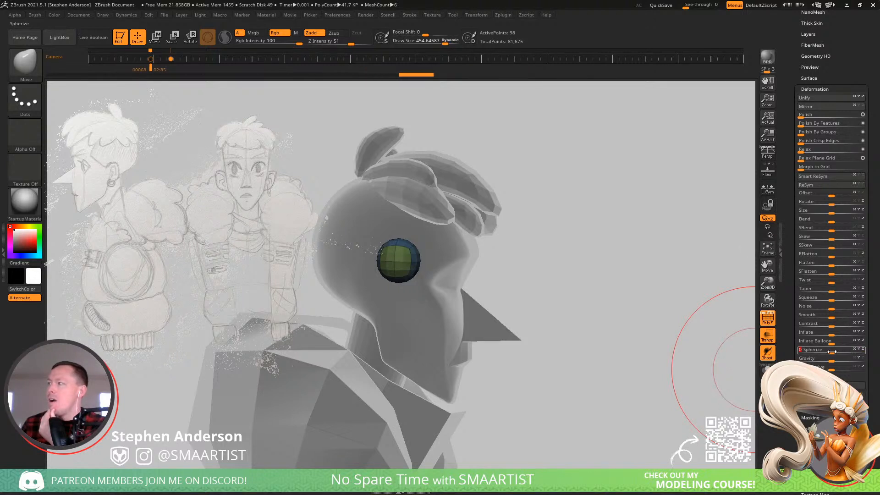
- Subdivide the eye sphere once more and reapply the Spherize deformation to it
left_click_drag(618, 276, 657, 222)
scroll(844, 111, "up", 2)
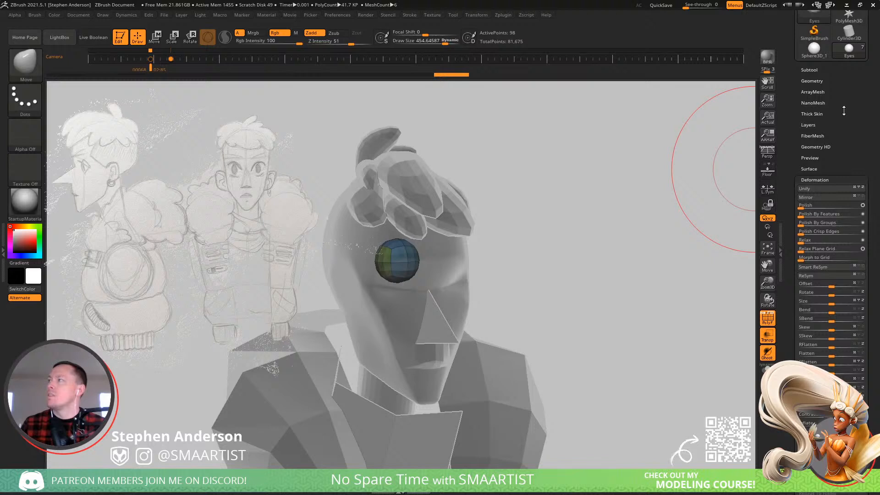
left_click(813, 81)
mouse_move(707, 172)
left_mouse_down()
mouse_move(528, 271)
mouse_move(625, 305)
left_mouse_up()
key("ctrl")
key("ctrl+d")
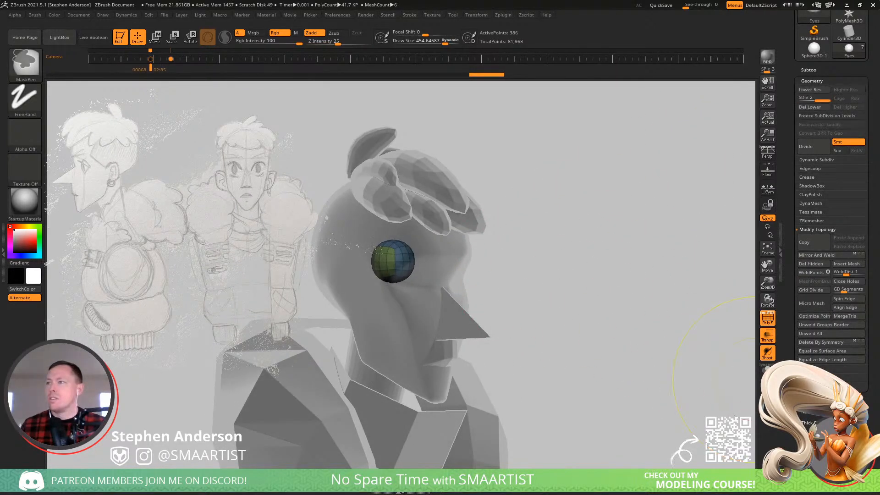
scroll(831, 229, "down", 1)
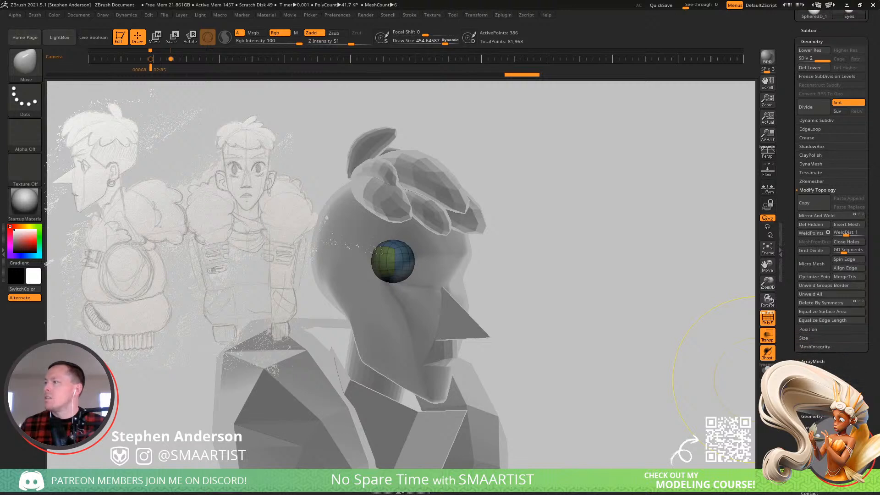
left_click(815, 449)
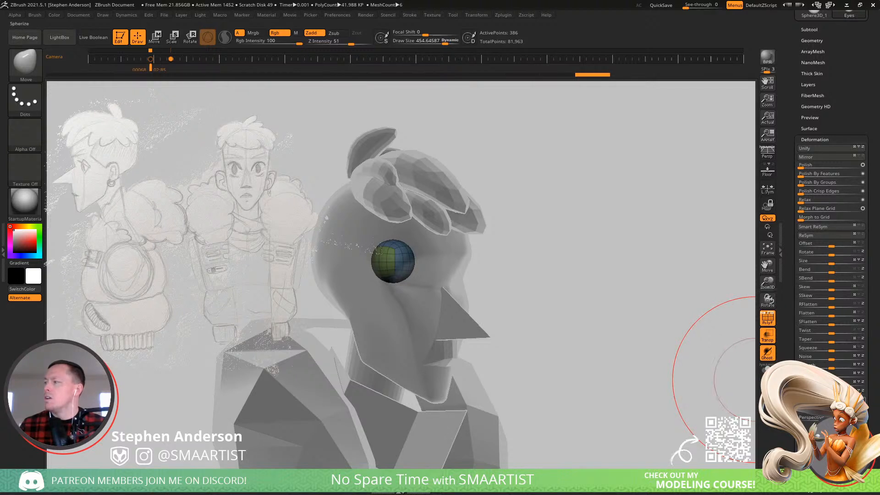
- Delete the lower subdivision levels of the eye sphere
left_click_drag(851, 89, 848, 113)
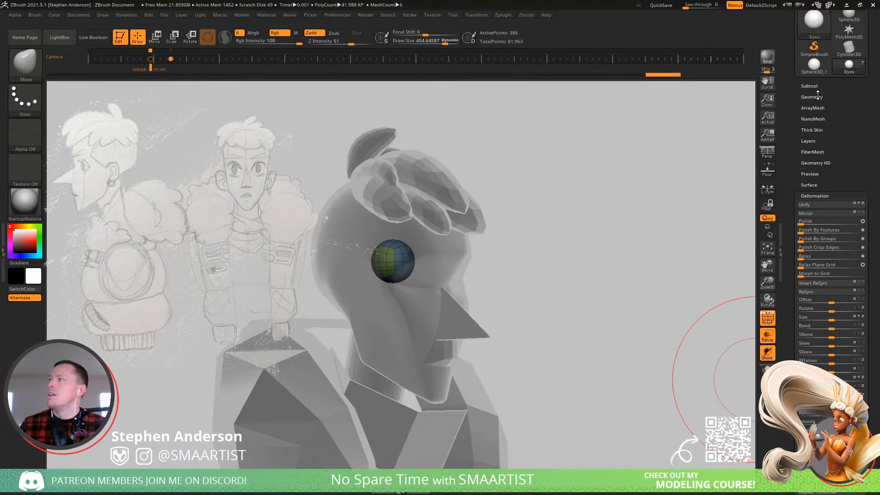
left_click(818, 95)
left_click(820, 123)
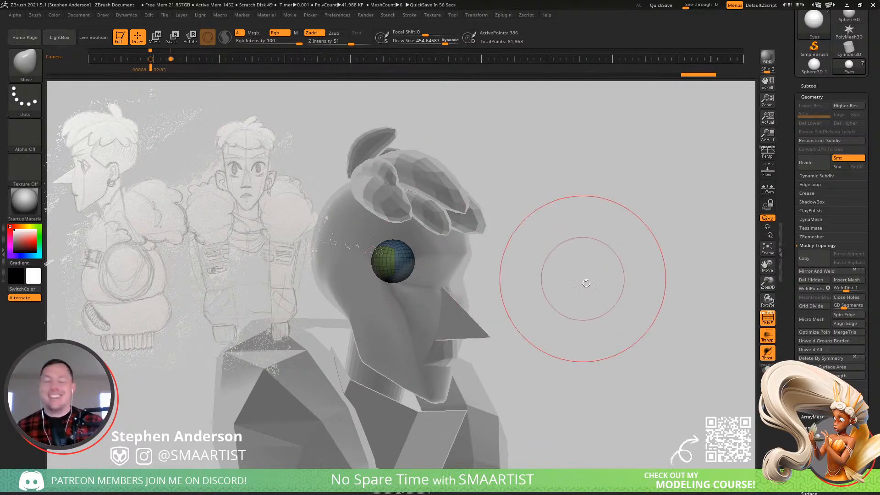
- Center the transform gizmo on the eye sphere and move it forward and down toward the face
key("ctrl")
mouse_move(611, 295)
left_mouse_down()
mouse_move(574, 284)
mouse_move(585, 281)
left_mouse_up()
key("shift")
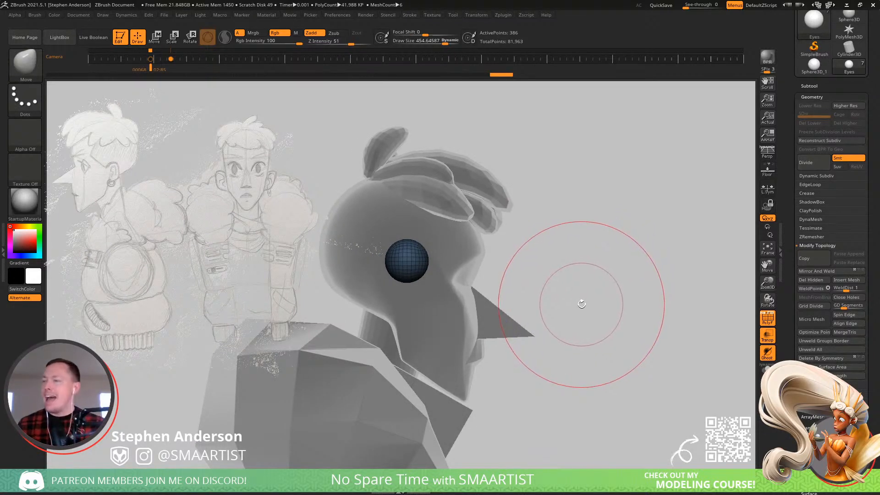
key("w")
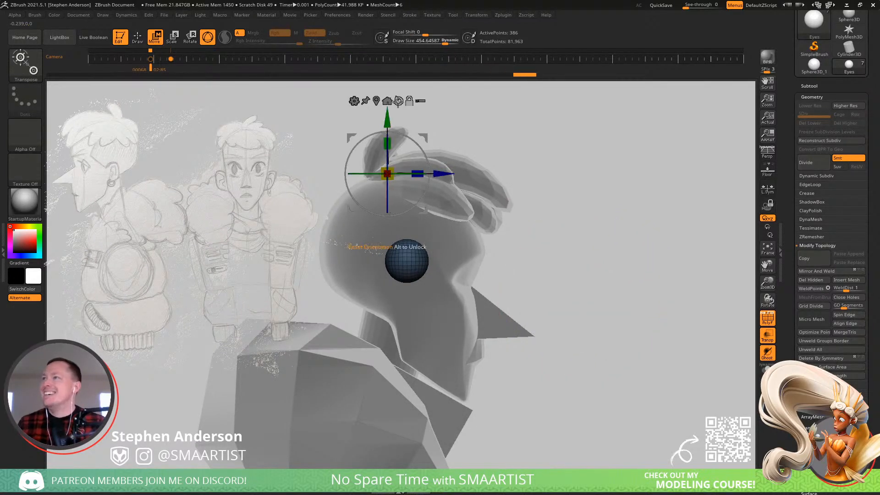
left_click(407, 262)
left_click_drag(445, 225, 490, 249)
left_click_drag(578, 242, 510, 248)
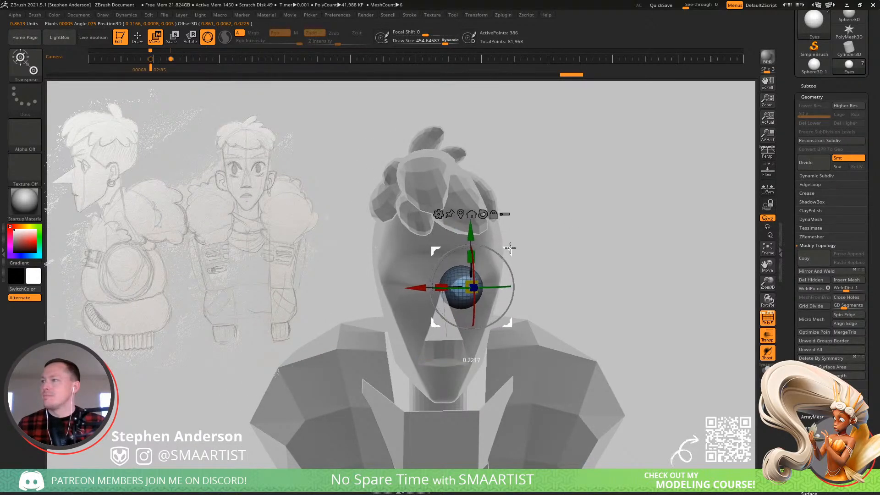
- Enlarge the eye sphere and position it at the character's left eye socket in front and side views
left_click_drag(579, 232, 576, 226)
left_click_drag(510, 248, 517, 248)
left_click_drag(611, 227, 499, 279)
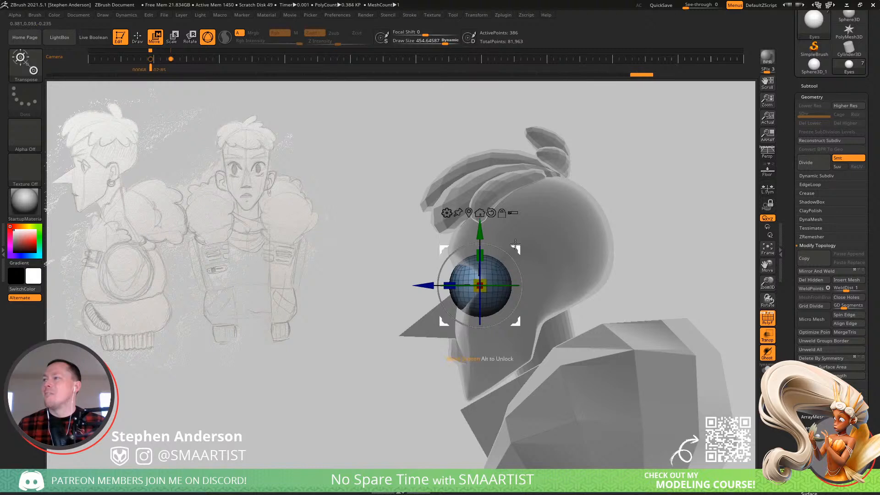
left_click_drag(515, 248, 523, 242)
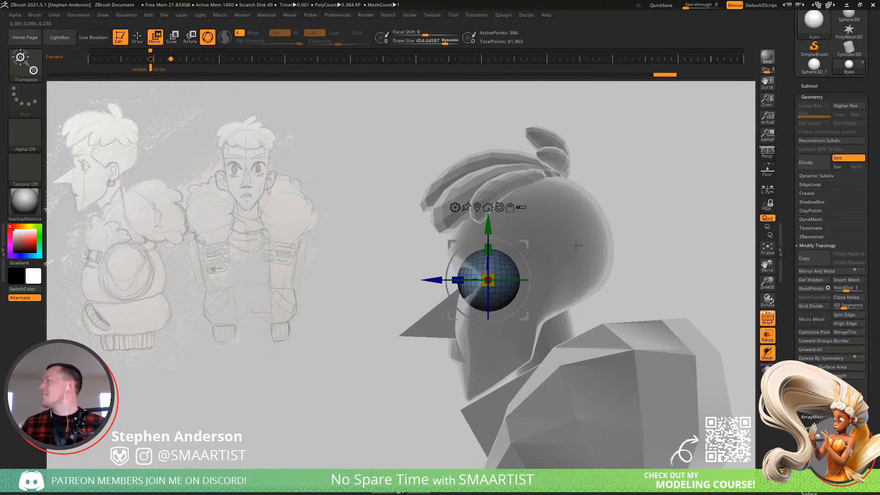
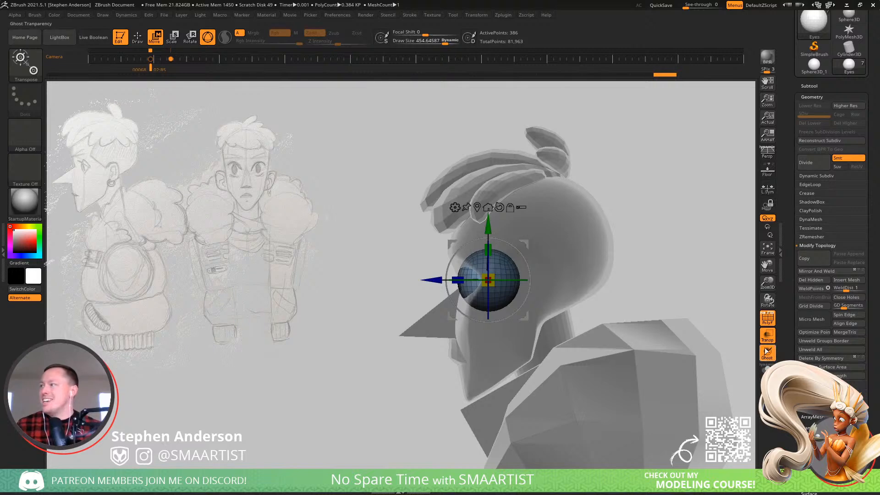
- Turn off transparency, check the eye's fit in the socket from the side and front, and return to Draw mode
left_click_drag(672, 255, 661, 240)
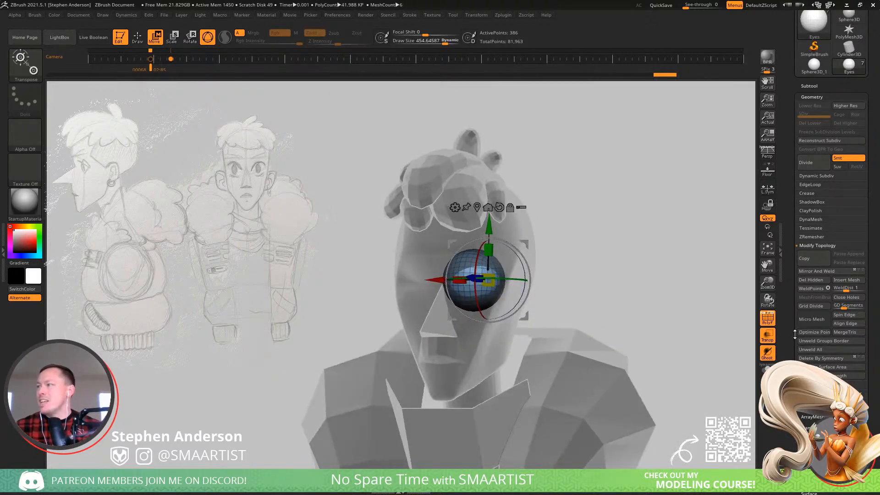
left_click(769, 343)
right_click_drag(622, 239, 605, 262)
right_click_drag(661, 245, 632, 253)
left_click_drag(487, 279, 502, 274)
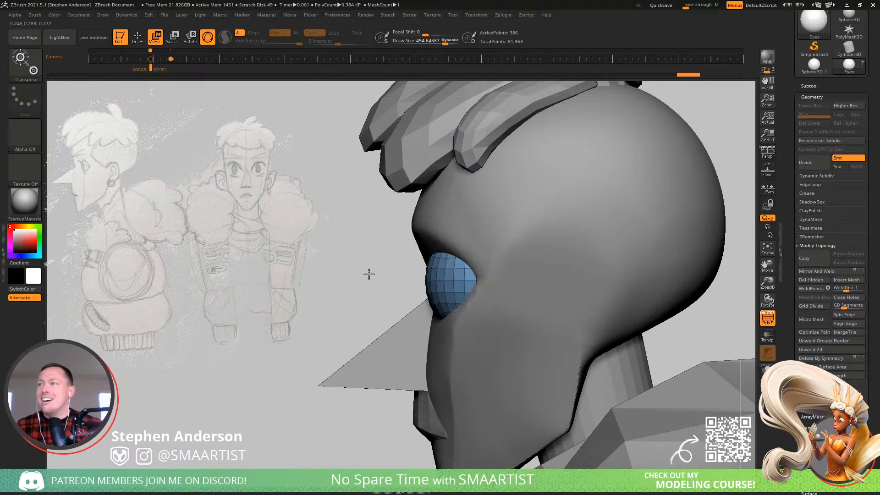
left_click_drag(367, 274, 392, 274)
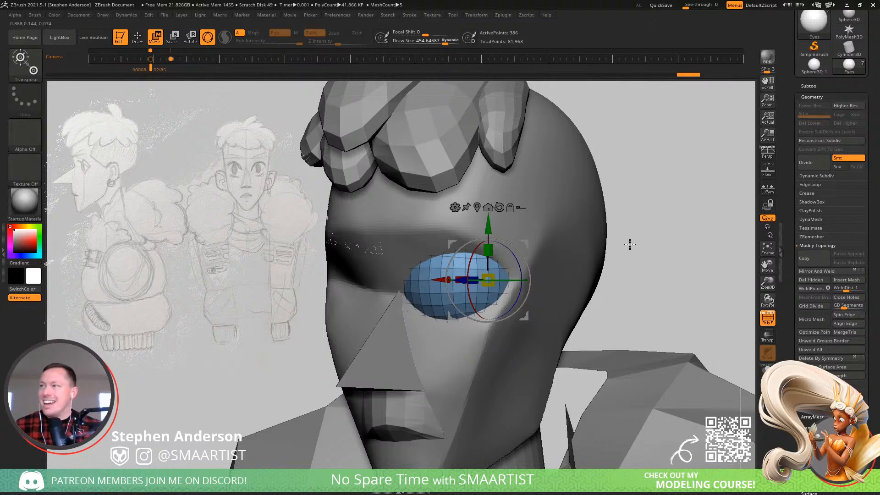
left_click_drag(628, 243, 637, 231)
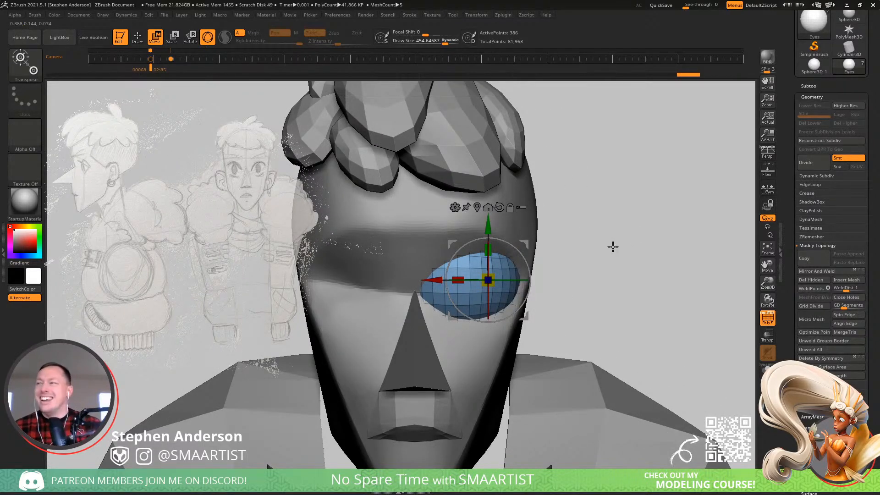
key("q")
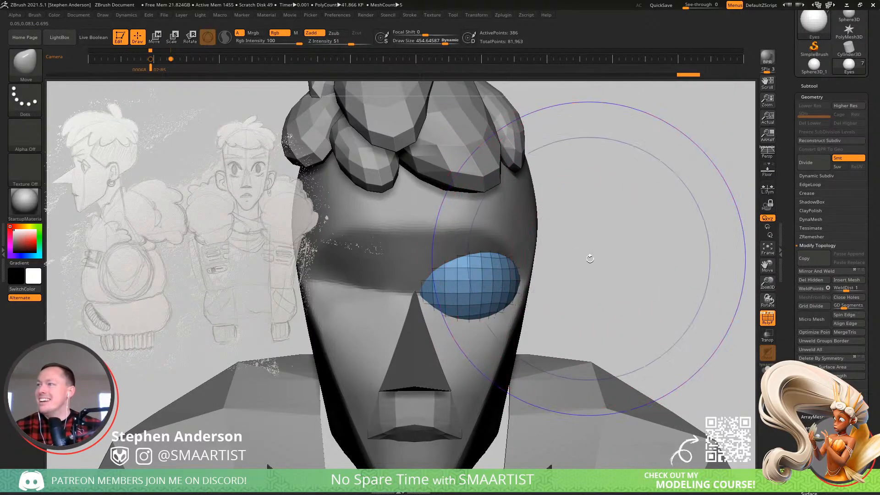
- Hide the polyframe, toggle Solo mode to check the eye on its own, and make Body the active subtool
key("shift+f")
right_click_drag(589, 262, 610, 284, "ctrl")
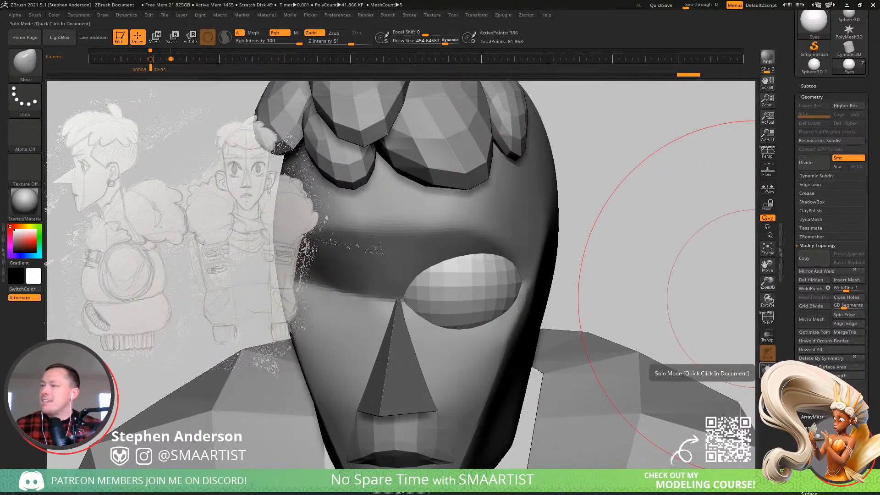
left_click(767, 369)
left_click(767, 369)
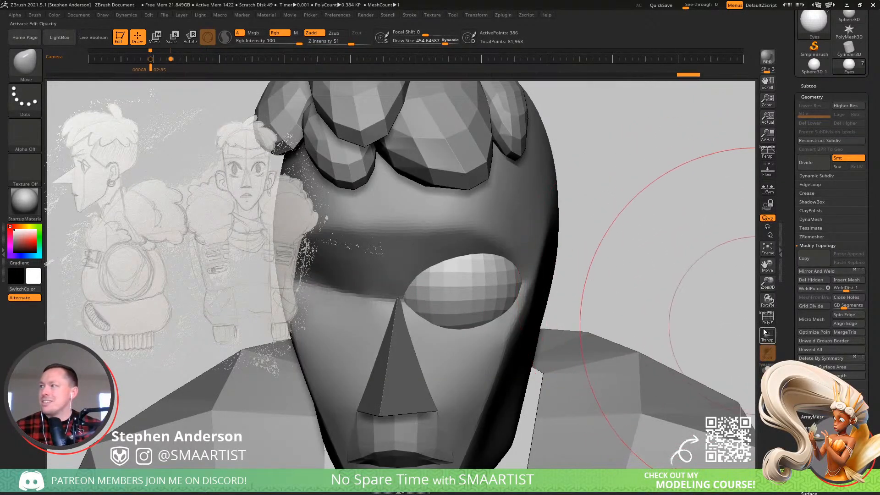
mouse_move(608, 224)
right_mouse_down()
mouse_move(598, 232)
mouse_move(588, 211)
right_mouse_up()
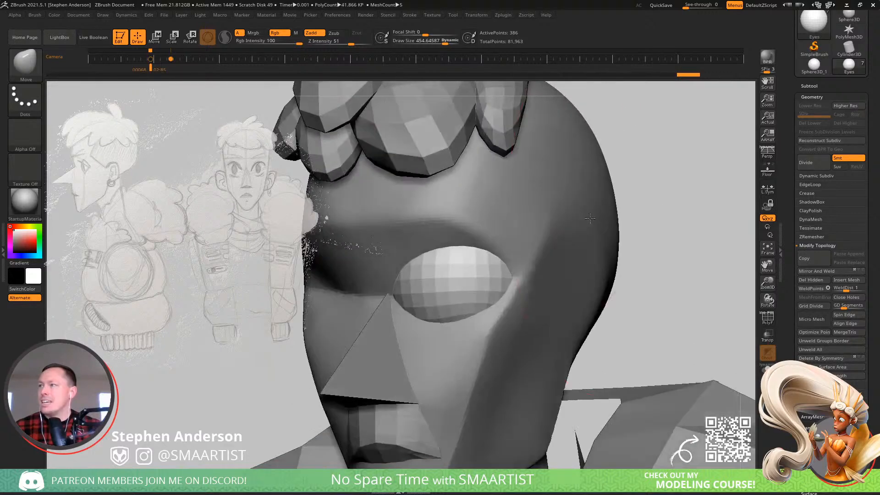
left_click(585, 213, "alt")
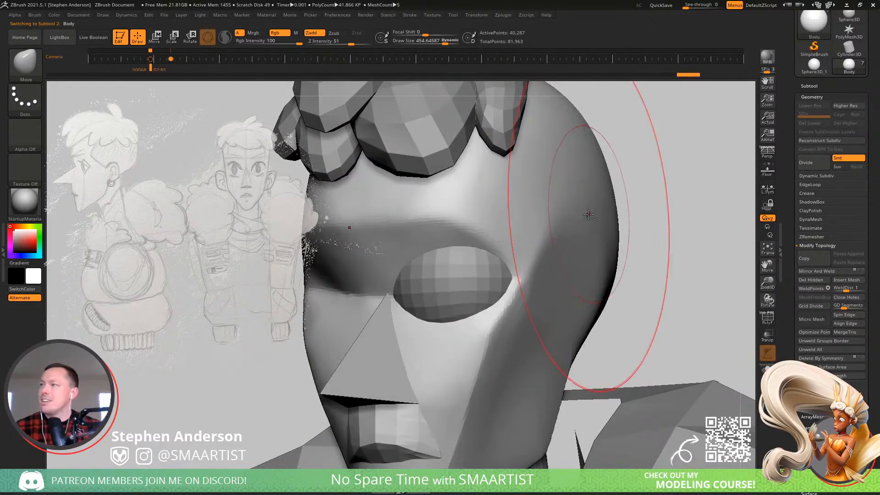
- Reshape the eye socket's rim around the eyeball with the Move brush, reducing the draw size to about 264 and 148
key("s")
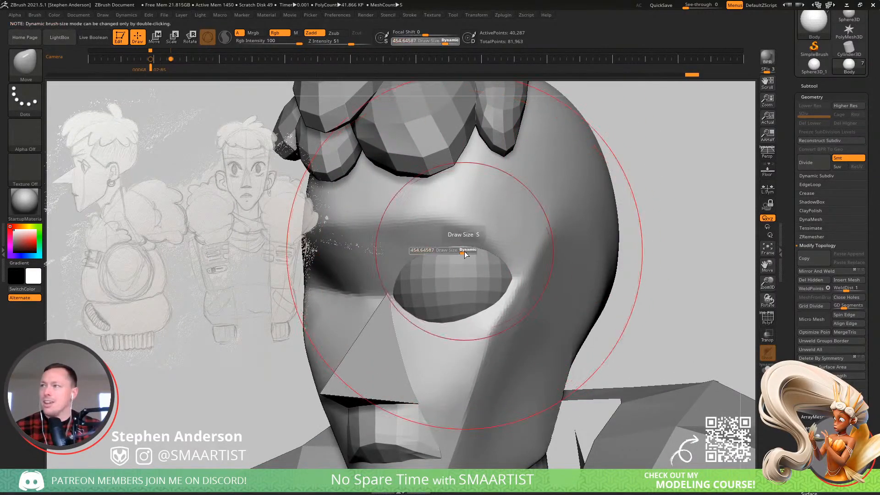
left_click_drag(463, 252, 457, 253)
right_click_drag(460, 241, 446, 239)
key("s")
left_click_drag(448, 246, 447, 247)
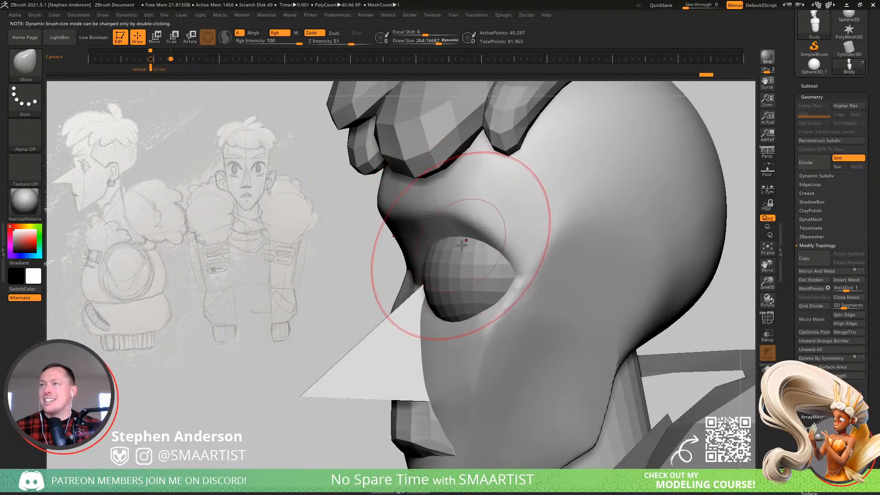
right_click_drag(455, 241, 493, 292)
key("s")
left_click_drag(493, 292, 475, 293)
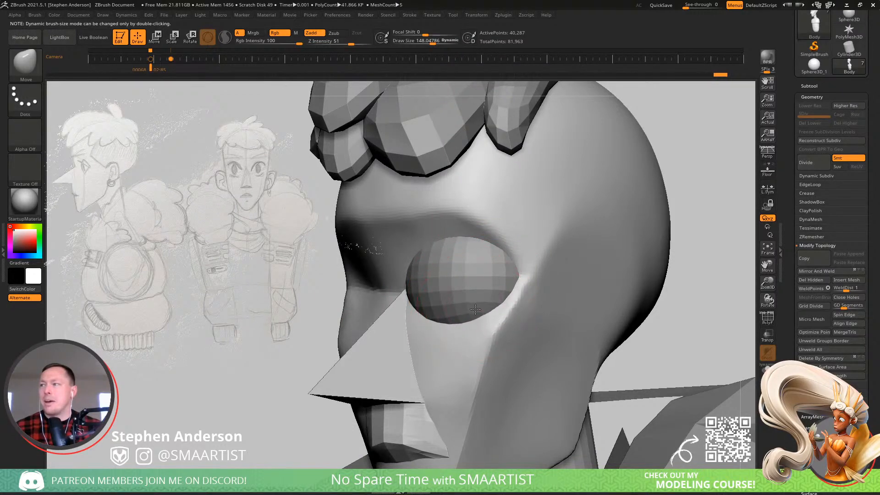
- Reshape the outer corner of the eye socket with the Move brush at a draw size of about 195
mouse_move(491, 287)
right_mouse_down()
mouse_move(451, 256)
mouse_move(477, 244)
mouse_move(505, 247)
mouse_move(486, 249)
right_mouse_up()
key("s")
mouse_move(511, 263)
left_mouse_down()
mouse_move(518, 264)
mouse_move(500, 271)
left_mouse_up()
key("s")
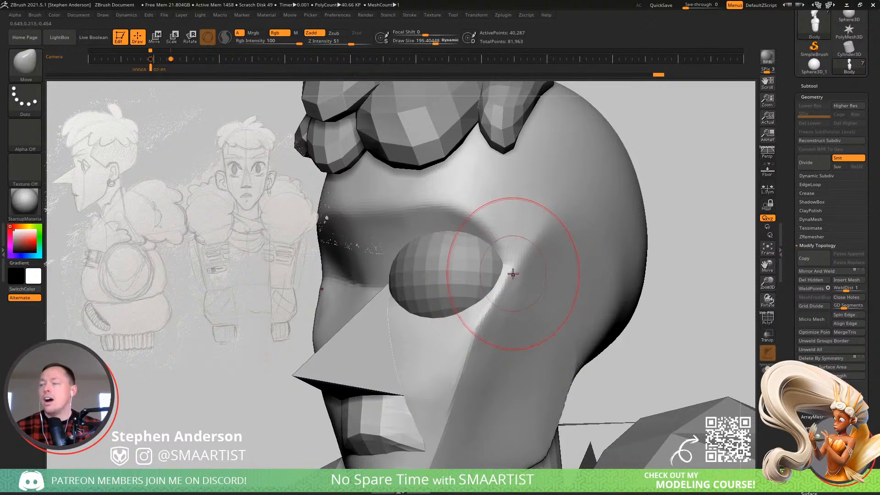
right_click_drag(511, 281, 454, 288)
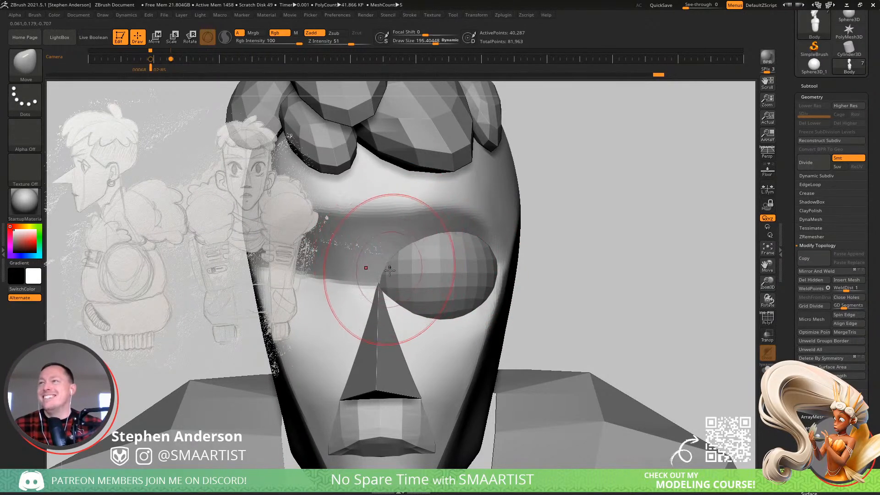
- Adjust the nose bridge between the eyes with the Move brush at a draw size of about 264, undoing one stroke
mouse_move(389, 262)
right_mouse_down()
mouse_move(403, 312)
mouse_move(388, 284)
right_mouse_up()
key("s")
mouse_move(388, 284)
left_mouse_down()
mouse_move(379, 284)
mouse_move(393, 284)
left_mouse_up()
key("ctrl+z")
key("s")
left_click_drag(393, 284, 390, 284)
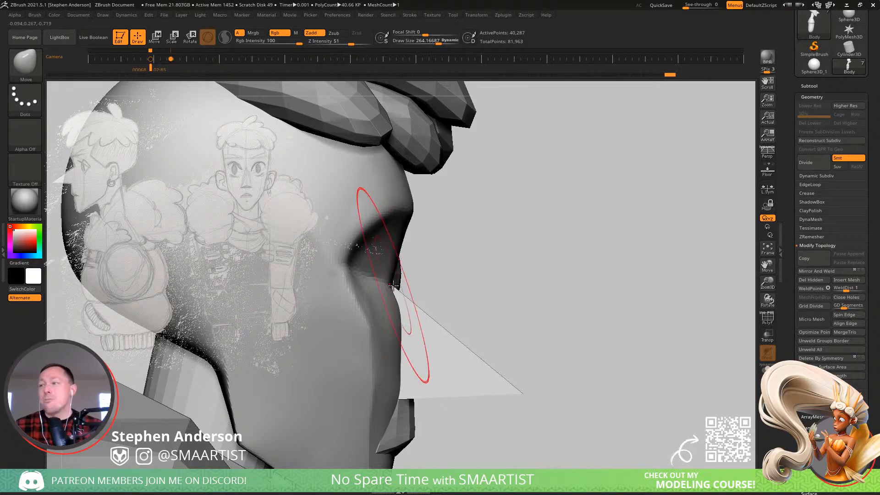
- Refine the cheek's profile below the eye in side view with the Move brush at a draw size of about 134
key("s")
left_click_drag(406, 364, 402, 363)
mouse_move(403, 362)
right_mouse_down()
mouse_move(369, 357)
mouse_move(411, 364)
mouse_move(402, 358)
right_mouse_up()
key("s")
left_click_drag(402, 359, 400, 357)
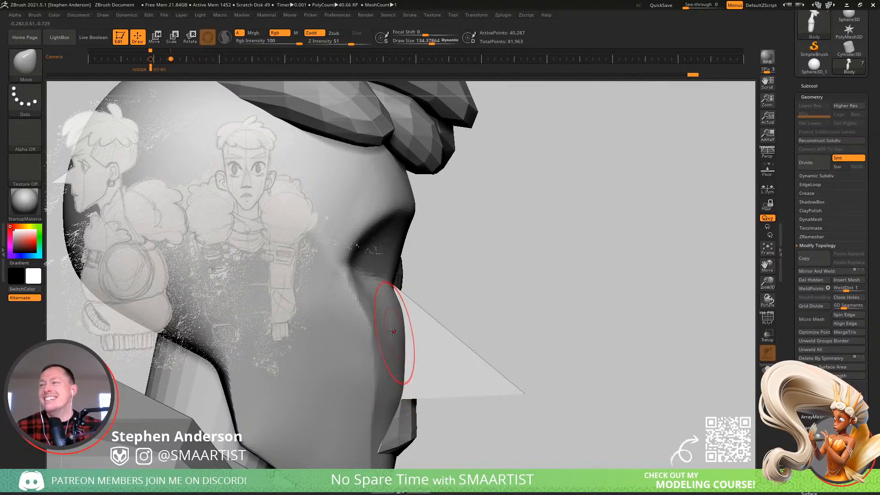
- Smooth the cheek and the lower edge of the eye socket with the Smooth brush
key("shift")
mouse_move(402, 312)
left_mouse_down("shift")
mouse_move(370, 285)
mouse_move(383, 262)
left_mouse_up("shift")
key("s")
right_click_drag(383, 262, 372, 276)
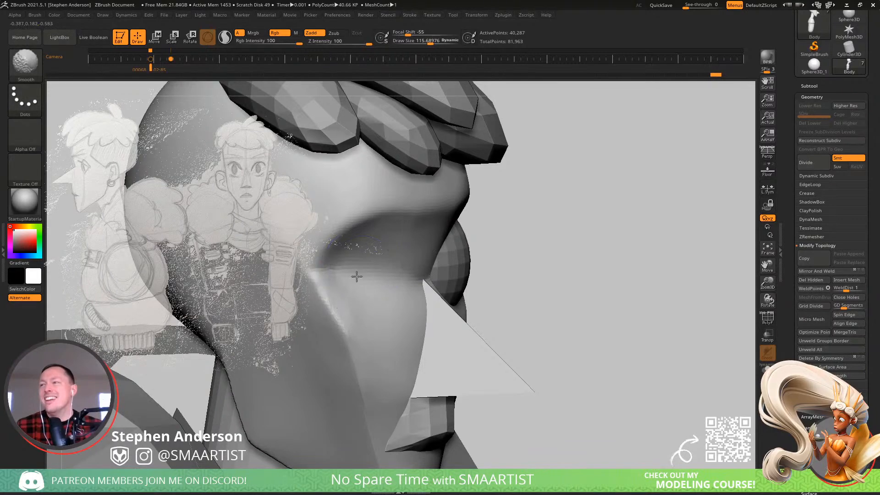
mouse_move(357, 277)
left_mouse_down("shift")
mouse_move(374, 310)
mouse_move(386, 285)
left_mouse_up("shift")
- Fit the brow and lower socket edge around the eyeball with the Move brush, bringing the draw size to about 179
mouse_move(387, 285)
right_mouse_down()
mouse_move(459, 260)
mouse_move(464, 269)
mouse_move(461, 248)
right_mouse_up()
key("s")
left_click_drag(462, 246, 466, 246)
mouse_move(464, 246)
right_mouse_down()
mouse_move(456, 247)
mouse_move(480, 245)
mouse_move(445, 261)
mouse_move(452, 310)
mouse_move(439, 297)
right_mouse_up()
key("s")
left_click_drag(444, 293, 453, 311)
key("s")
mouse_move(448, 297)
right_mouse_down()
mouse_move(427, 302)
mouse_move(447, 277)
mouse_move(417, 269)
mouse_move(463, 291)
right_mouse_up()
right_click_drag(452, 248, 434, 264)
right_click_drag(435, 265, 466, 307)
- Duplicate the Eyes subtool and mirror the copy into the opposite eye socket
left_click(432, 271, "alt")
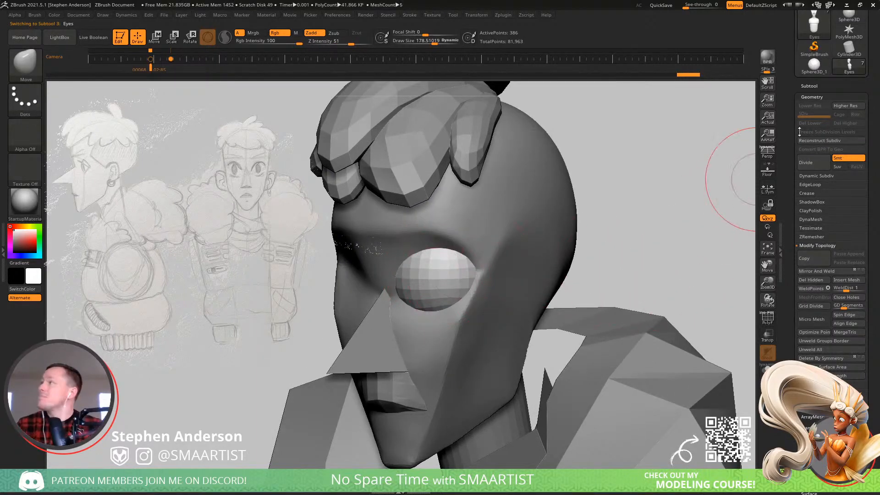
key("ctrl+shift+d")
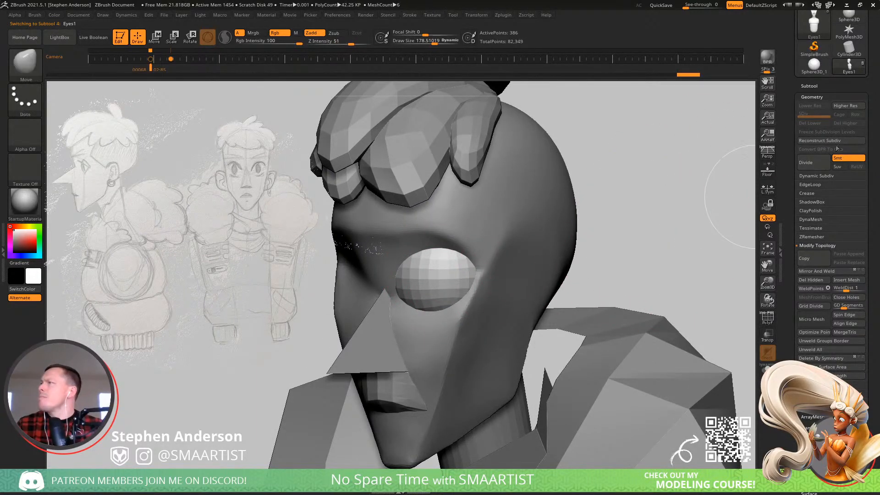
left_click(809, 86)
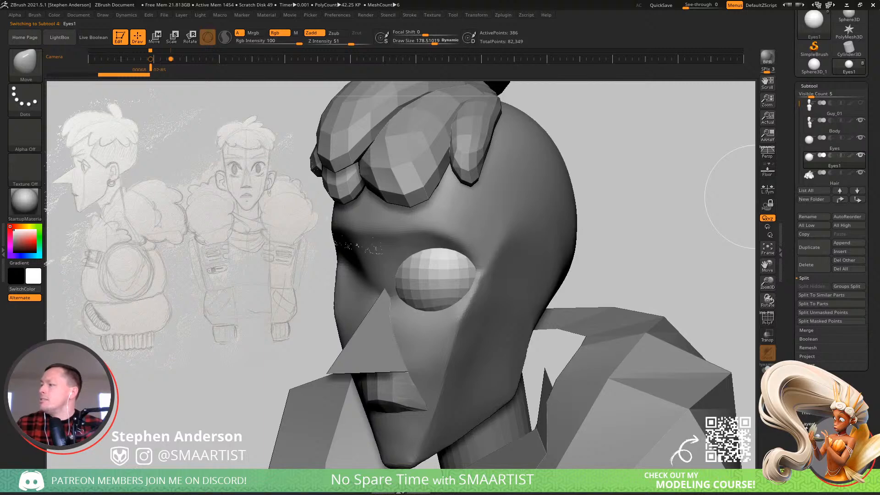
left_click_drag(873, 294, 873, 253)
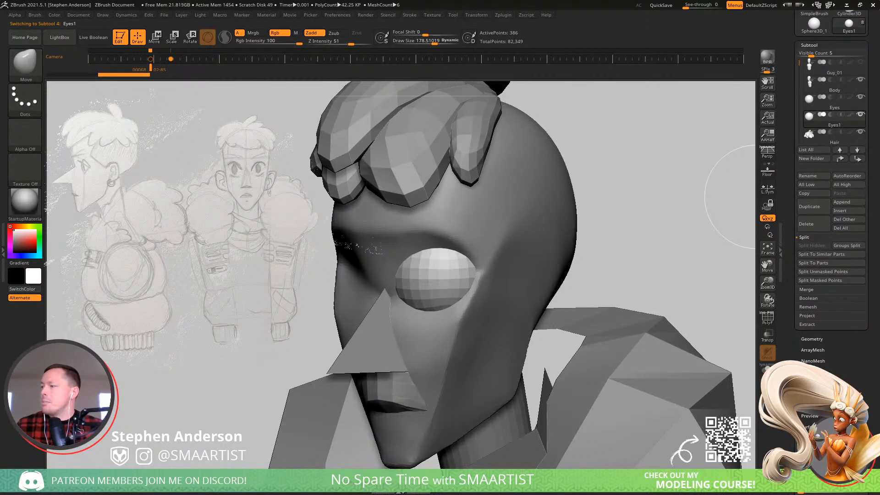
key("ctrl+shift+m")
- Select the Body subtool and examine both eyes in relation to the whole bust from several angles
mouse_move(606, 203)
right_mouse_down()
mouse_move(627, 181)
mouse_move(553, 198)
mouse_move(538, 213)
mouse_move(557, 268)
right_mouse_up()
right_click_drag(557, 268, 510, 283)
left_click(511, 283, "alt")
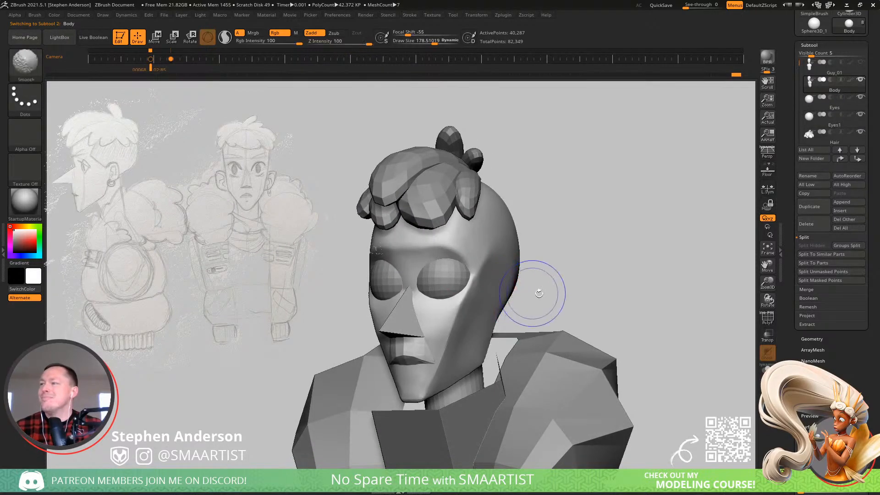
mouse_move(667, 320)
right_mouse_down("ctrl")
mouse_move(590, 283)
mouse_move(569, 221)
right_mouse_up("ctrl")
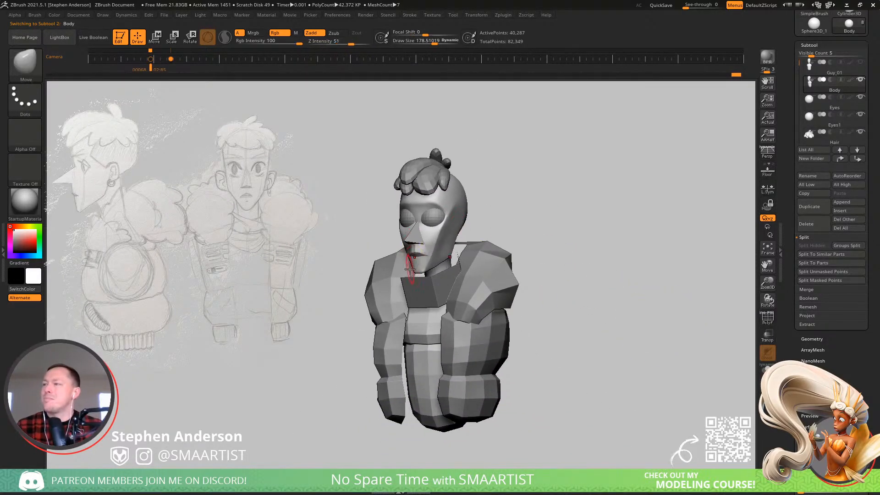
right_click_drag(411, 261, 470, 261)
right_click_drag(527, 250, 459, 248)
right_click_drag(458, 248, 501, 271, "ctrl")
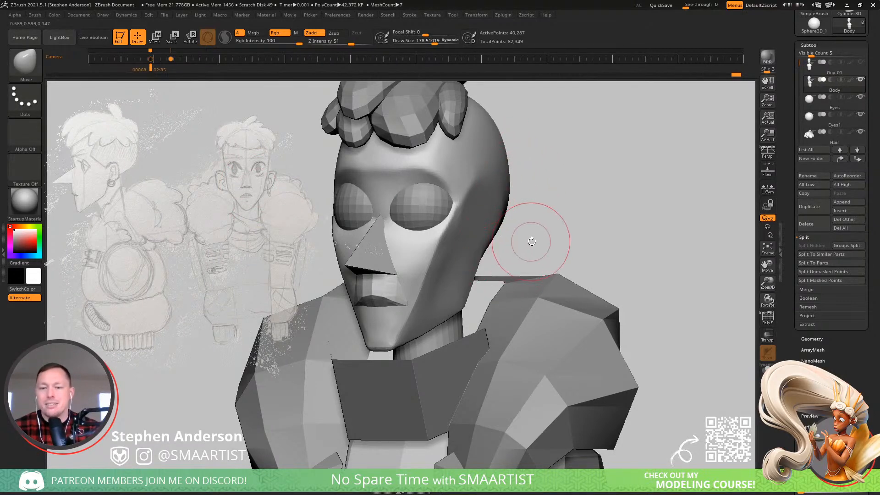
mouse_move(565, 229)
left_mouse_down()
mouse_move(597, 232)
mouse_move(568, 242)
mouse_move(570, 210)
mouse_move(559, 212)
left_mouse_up()
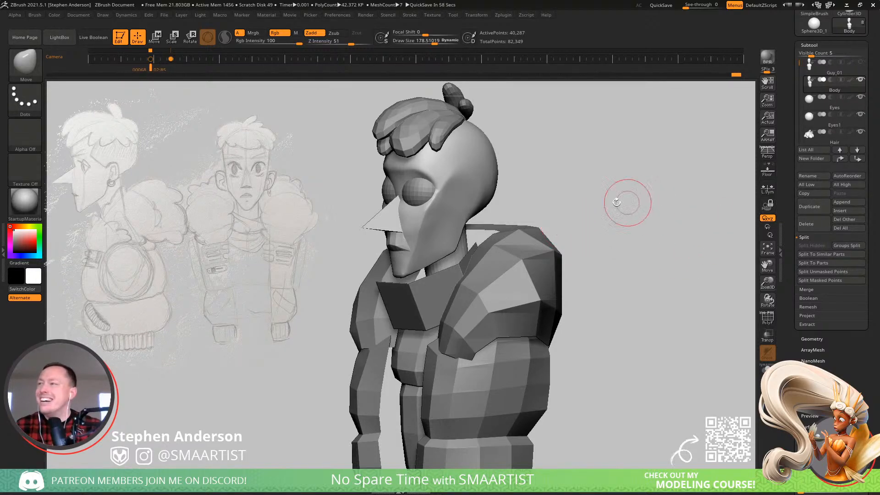
mouse_move(626, 197)
left_mouse_down()
mouse_move(576, 194)
mouse_move(599, 199)
mouse_move(566, 207)
left_mouse_up()
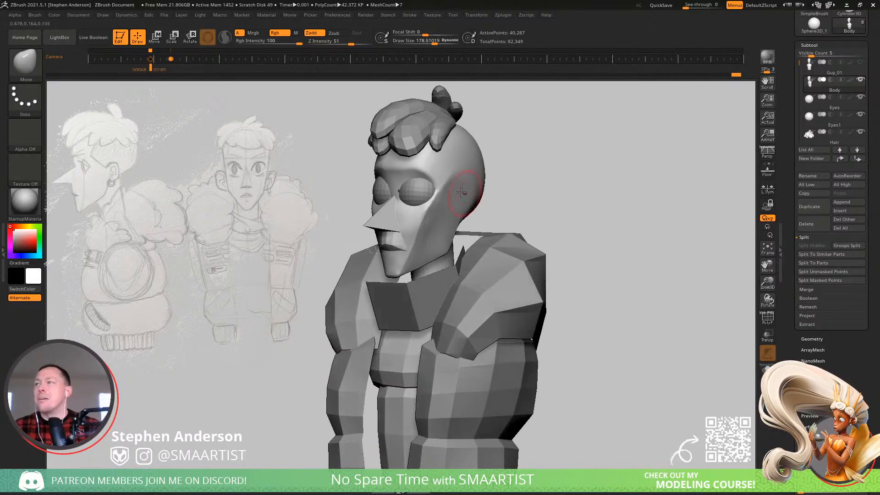
- Smooth the side of the face below the outer eye corner with a draw size of about 71
right_click_drag(477, 197, 557, 308, "ctrl")
key("s")
mouse_move(446, 262)
left_mouse_down()
mouse_move(431, 257)
mouse_move(436, 278)
left_mouse_up()
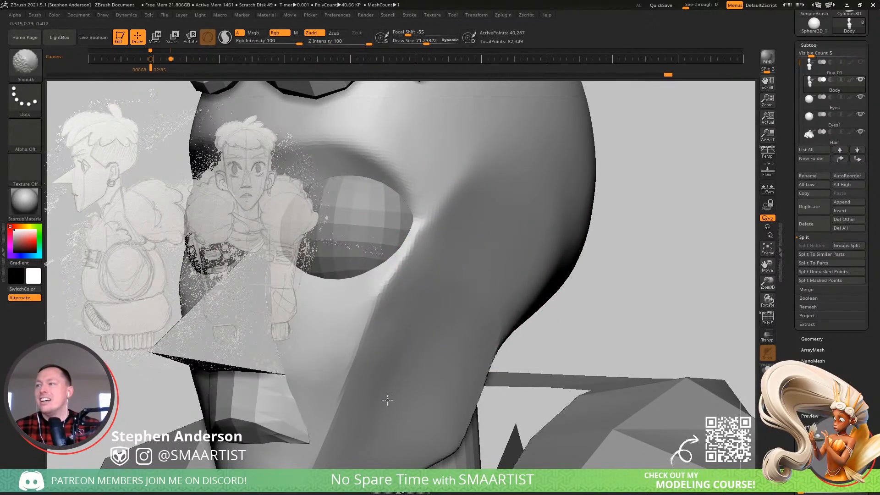
left_click_drag(432, 361, 432, 359, "shift")
- Insert a PolySphere from the IMM Primitives brush on the side of the head as the base for the ear
mouse_move(454, 327)
right_mouse_down("ctrl")
mouse_move(437, 303)
mouse_move(438, 257)
right_mouse_up("ctrl")
mouse_move(437, 256)
right_mouse_down()
mouse_move(564, 228)
mouse_move(490, 236)
mouse_move(543, 235)
mouse_move(497, 227)
right_mouse_up()
right_click_drag(497, 227, 497, 264, "ctrl")
right_click_drag(486, 204, 442, 239, "alt")
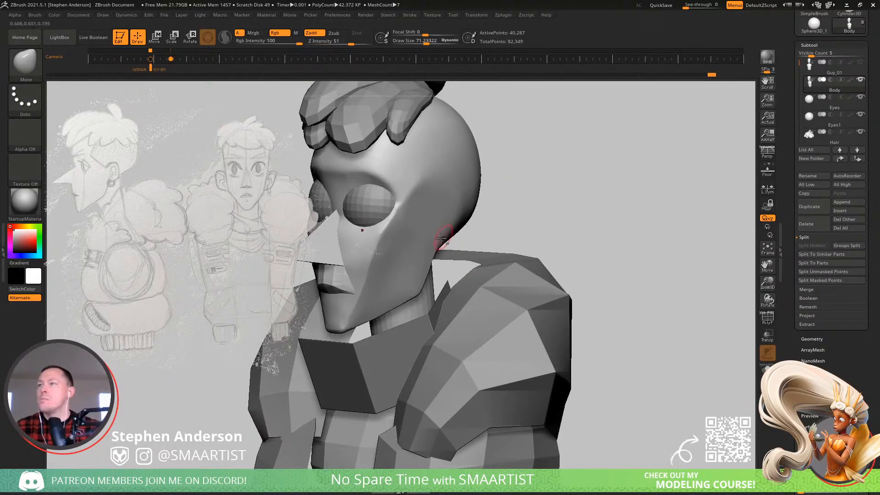
key("b")
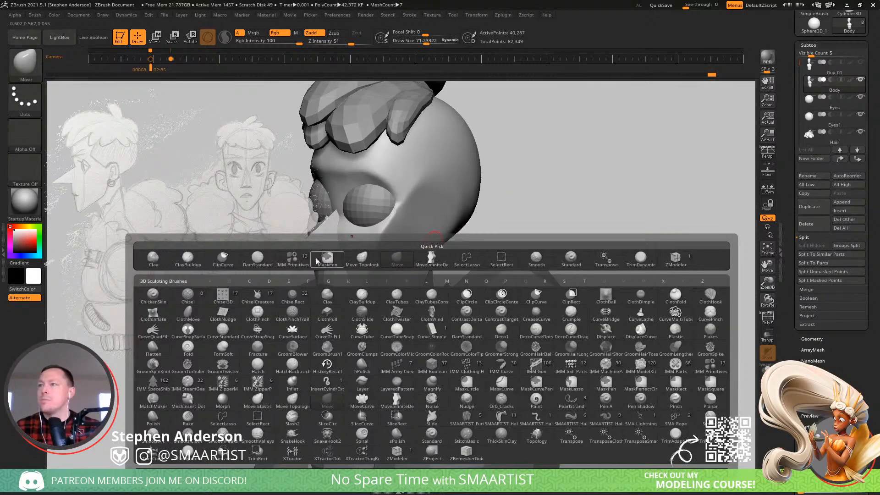
left_click(293, 258)
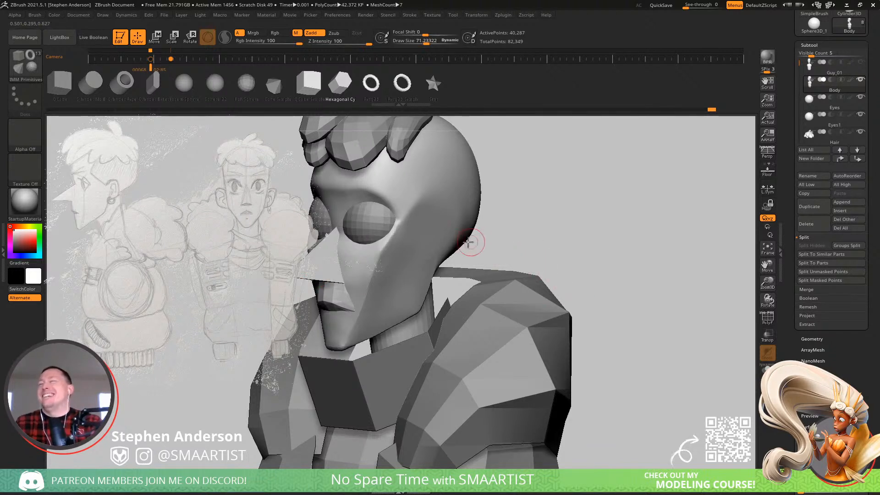
left_click(251, 86)
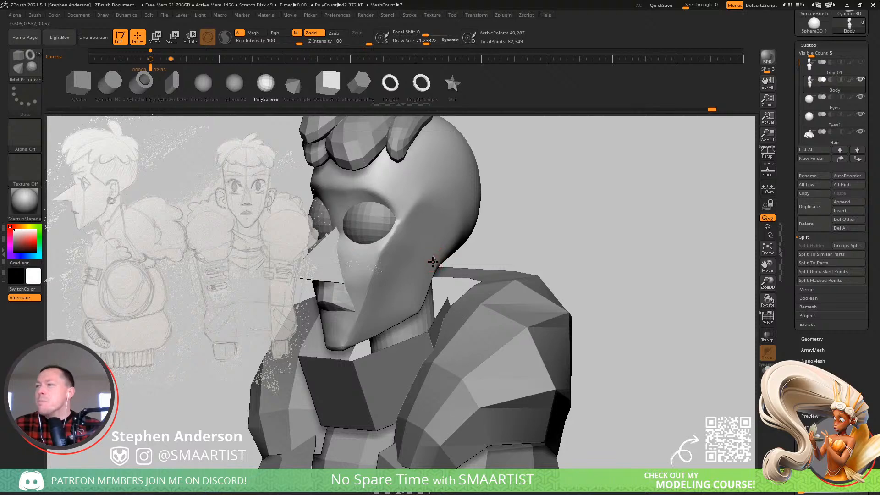
left_click_drag(432, 261, 459, 262)
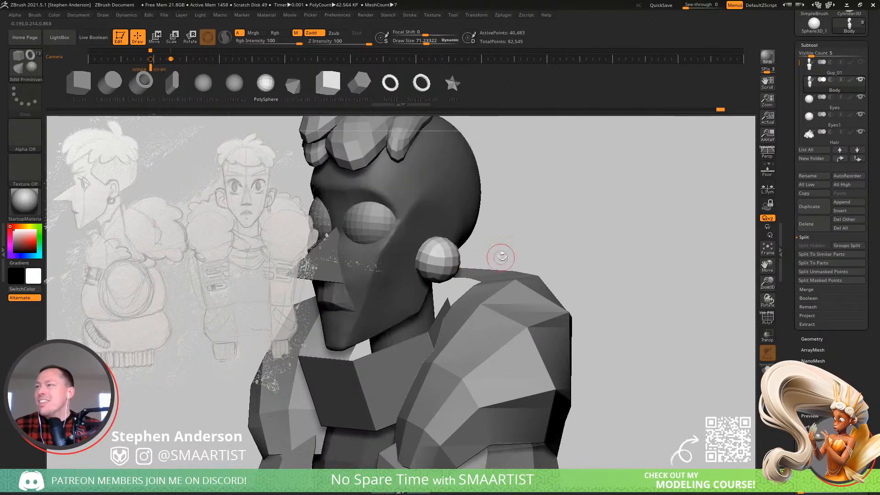
- Flatten the ear sphere sideways into a thin disc with the Flatten deformer and accept the deformation
key("w")
left_click(452, 263)
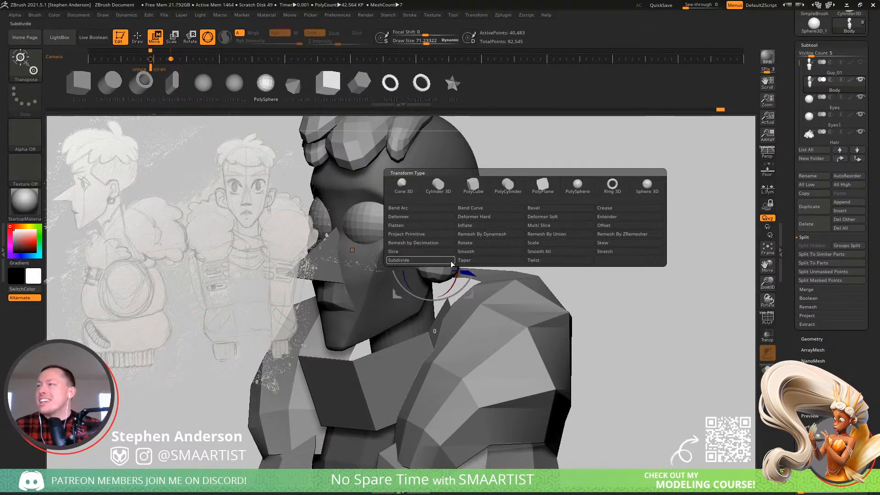
left_click(443, 234)
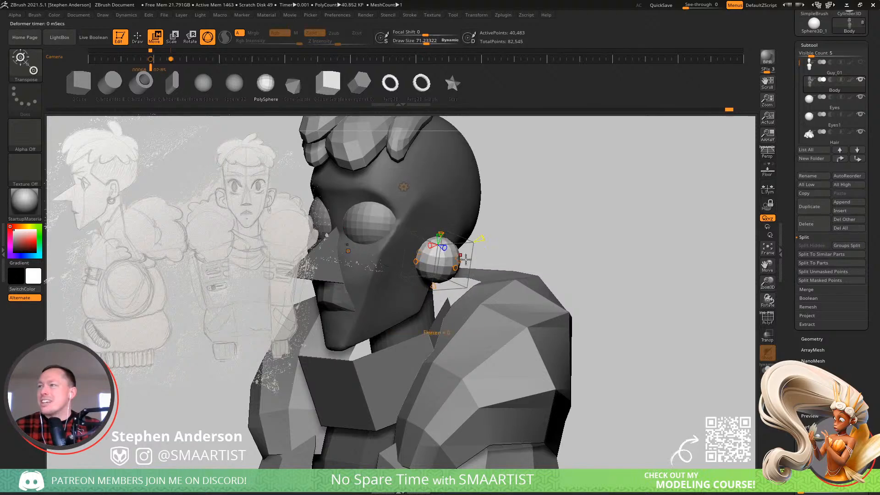
left_click_drag(527, 229, 556, 239)
right_click_drag(555, 238, 540, 287, "ctrl")
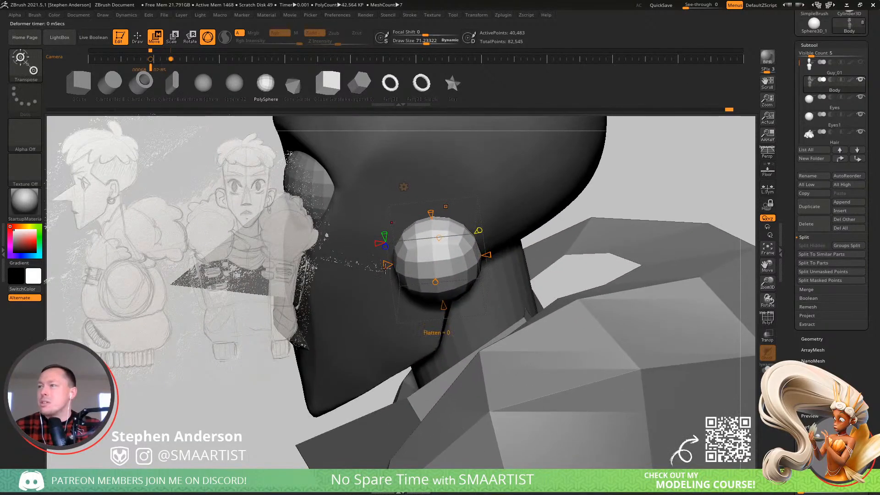
left_click_drag(404, 266, 437, 264)
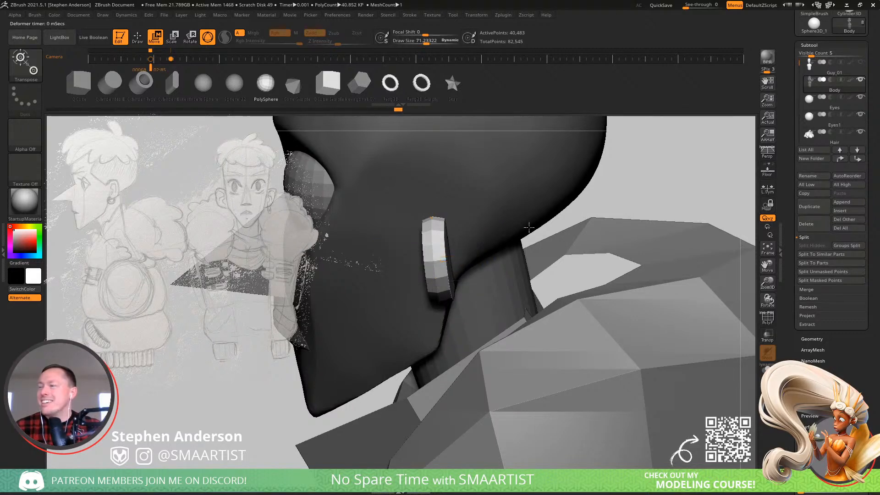
left_click_drag(532, 226, 610, 216)
left_click(463, 154)
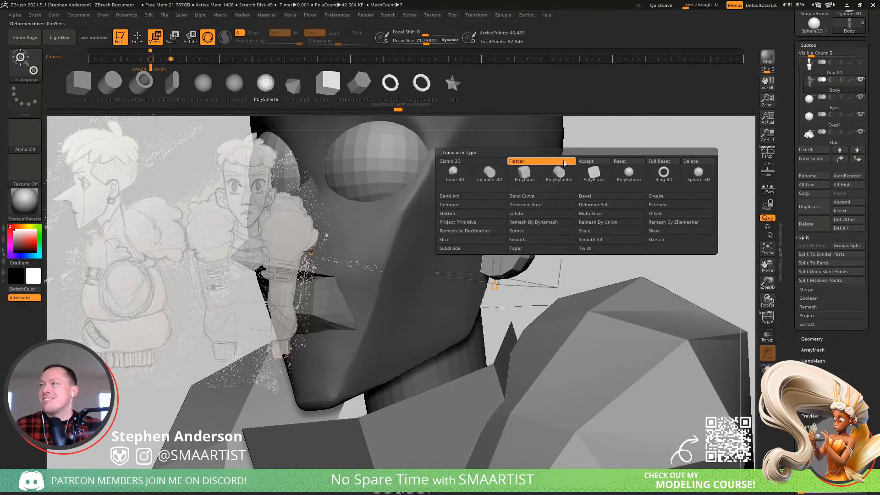
left_click(594, 160)
- Switch to the Move brush and recall the stored camera view that overlays the bust on the front reference sketch
mouse_move(639, 224)
left_mouse_down()
mouse_move(586, 218)
mouse_move(583, 237)
mouse_move(527, 246)
left_mouse_up()
key("b")
key("m")
key("v")
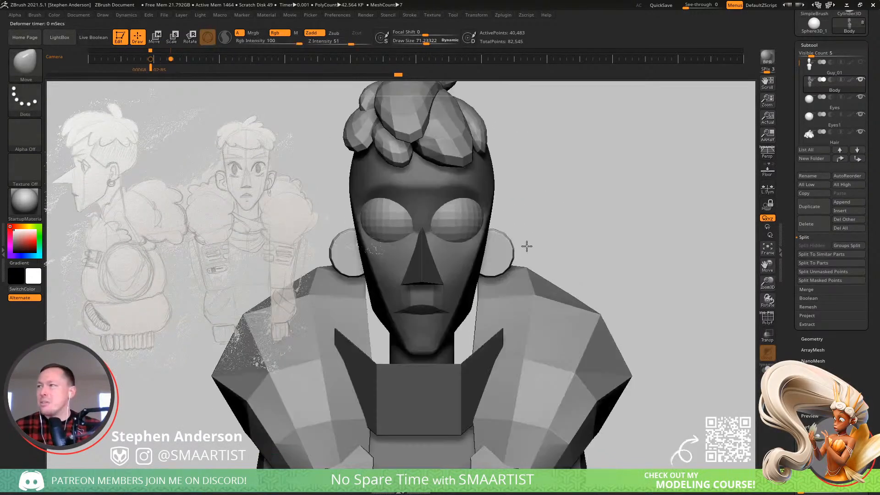
right_click_drag(510, 240, 517, 246, "ctrl")
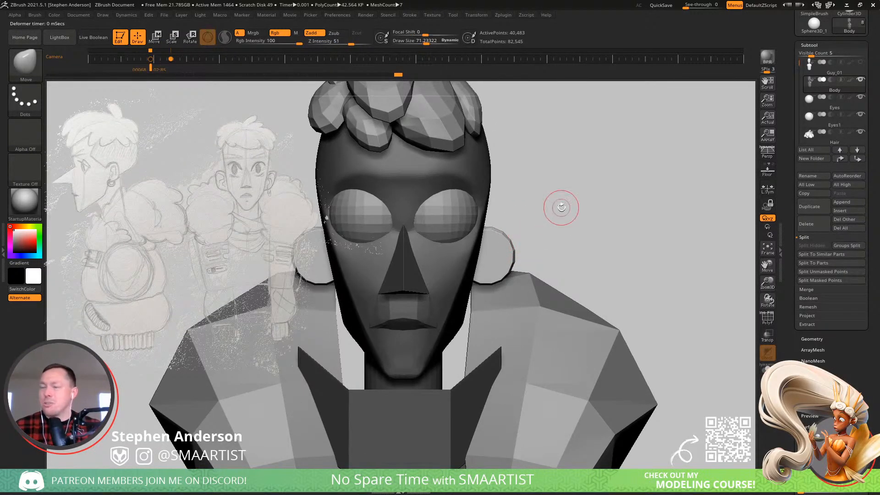
key("Left")
key("Right")
key("Right")
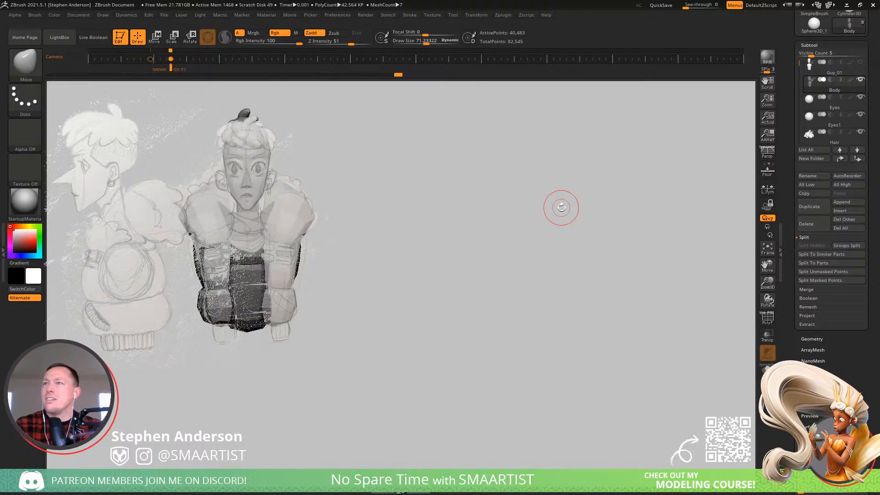
- Lower the ears slightly to match the front sketch, then select the MoveInfiniteDepth brush with a draw size of about 204
key("w")
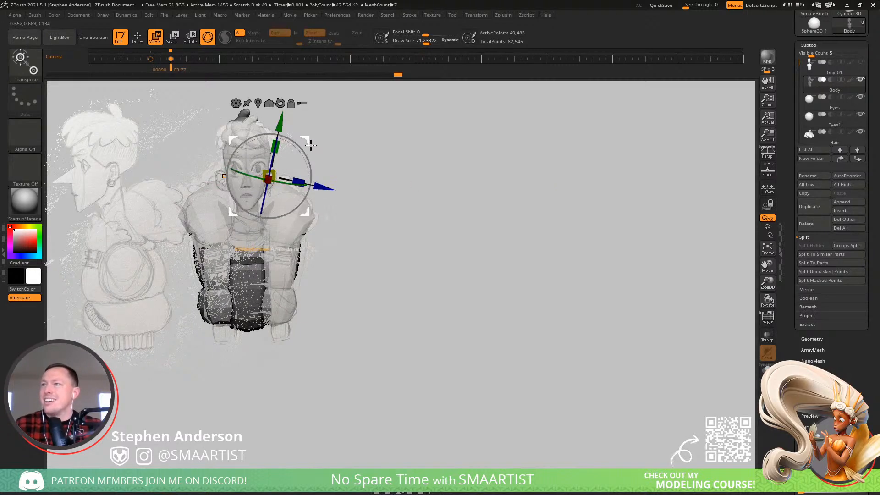
left_click_drag(280, 124, 281, 130)
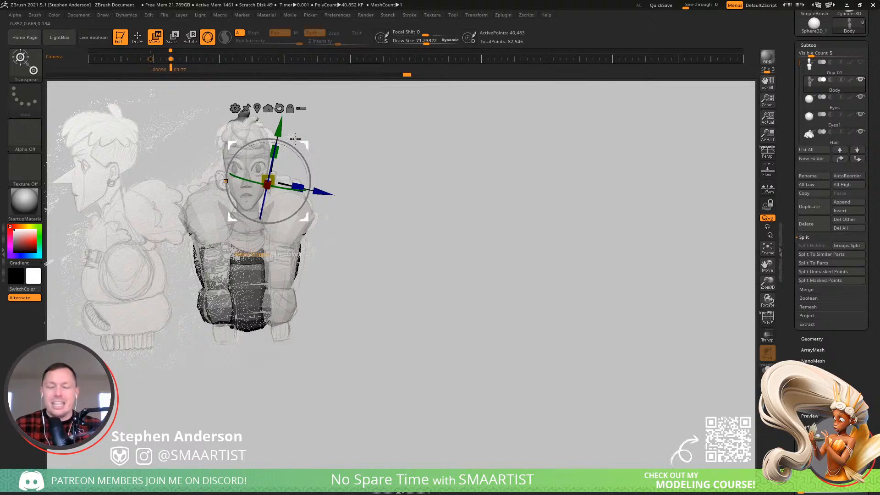
key("q")
key("b")
key("m")
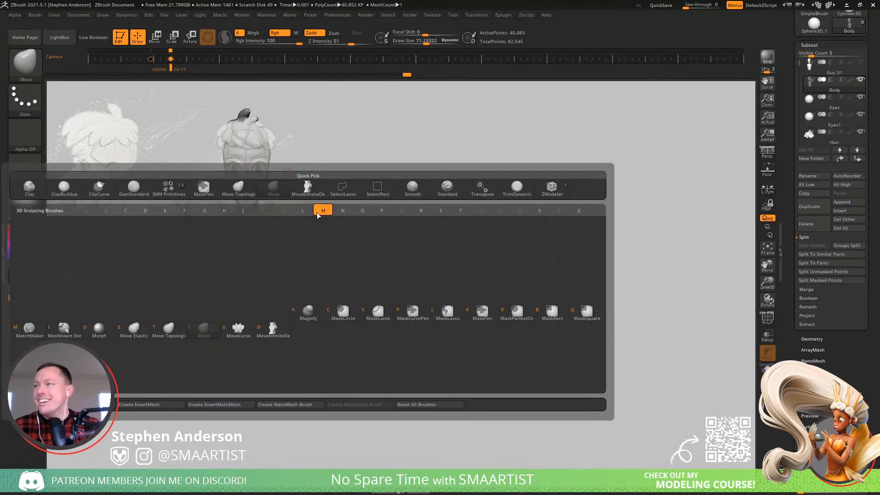
left_click(274, 330)
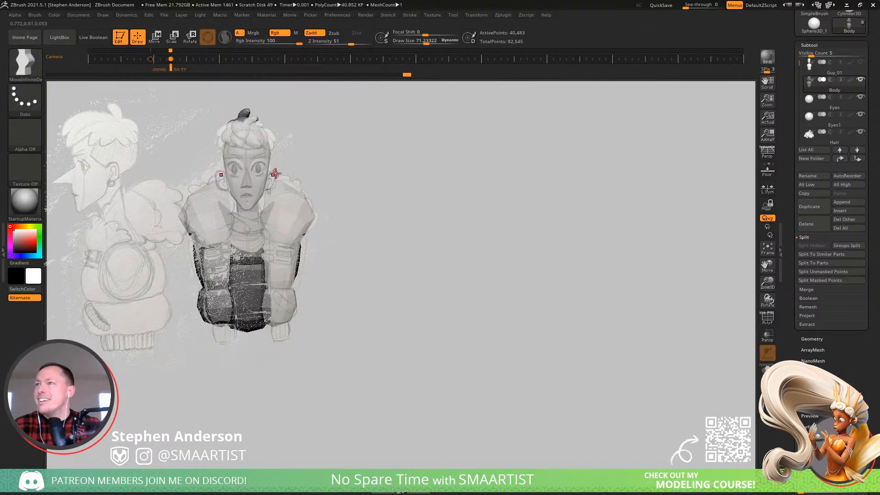
key("s")
left_click_drag(284, 174, 285, 174)
- Fade the reference sketches with Spotlight opacity and fit the ears to the front drawing with a draw size of about 141
key("shift+z")
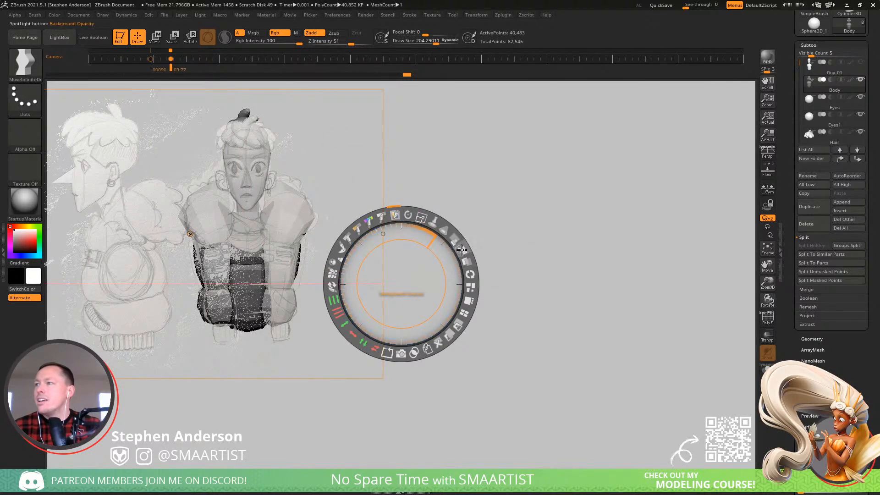
left_click_drag(455, 241, 436, 222)
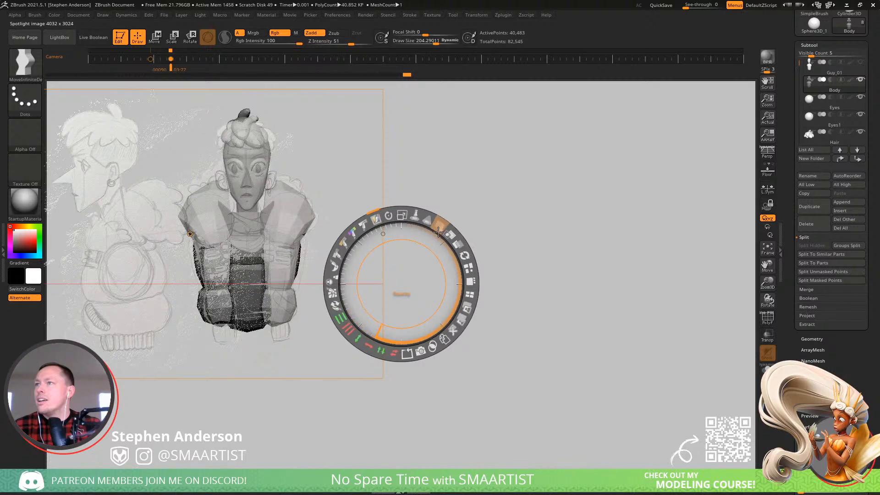
key("z")
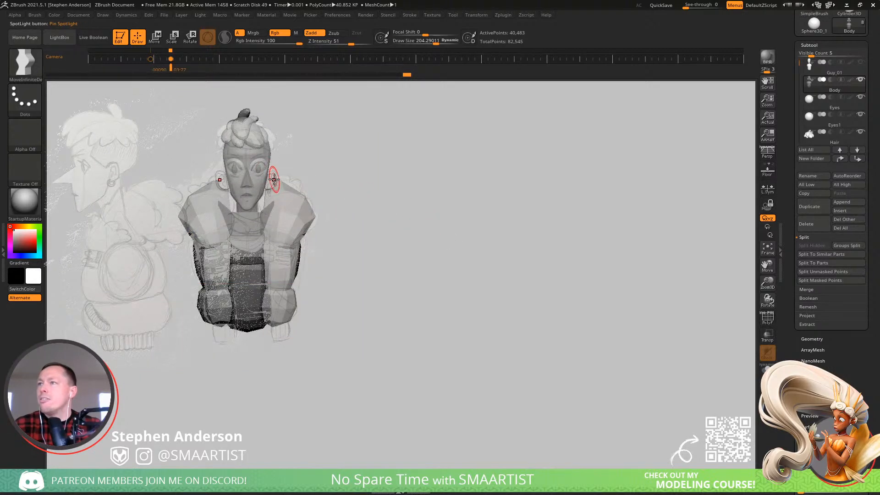
key("bracketleft")
key("bracketleft")
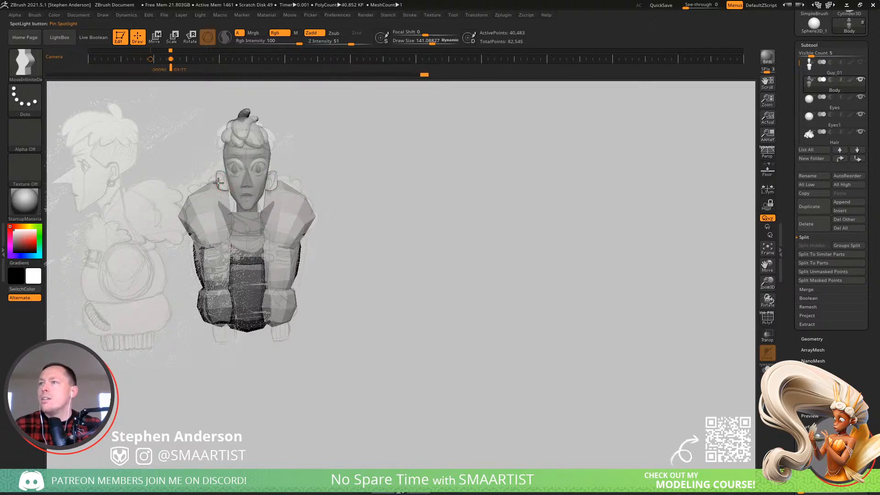
- Tilt the ear discs slightly with the transform gizmo, adjusting them in both front and side views
mouse_move(389, 195)
left_mouse_down("alt")
mouse_move(618, 237)
mouse_move(575, 234)
left_mouse_up("alt")
mouse_move(576, 234)
right_mouse_down()
mouse_move(614, 226)
mouse_move(600, 230)
mouse_move(618, 242)
mouse_move(625, 207)
mouse_move(619, 227)
mouse_move(654, 203)
right_mouse_up()
key("w")
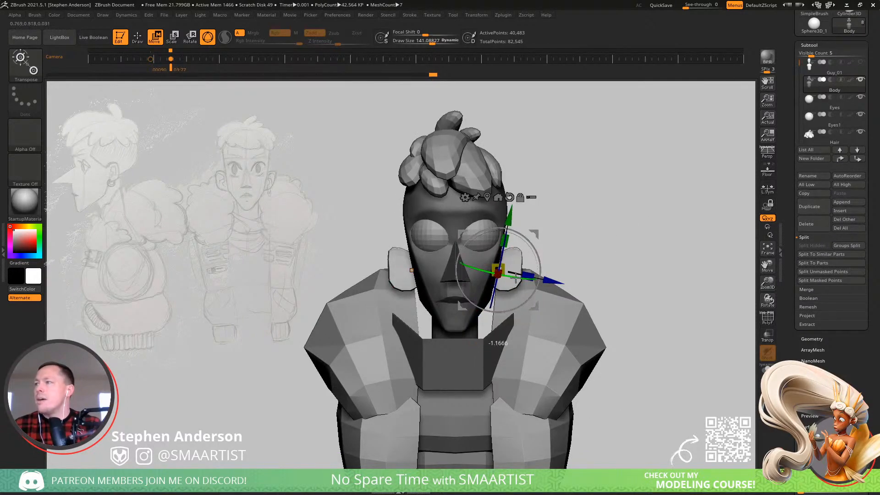
right_click_drag(581, 243, 646, 235)
left_click_drag(508, 263, 508, 262)
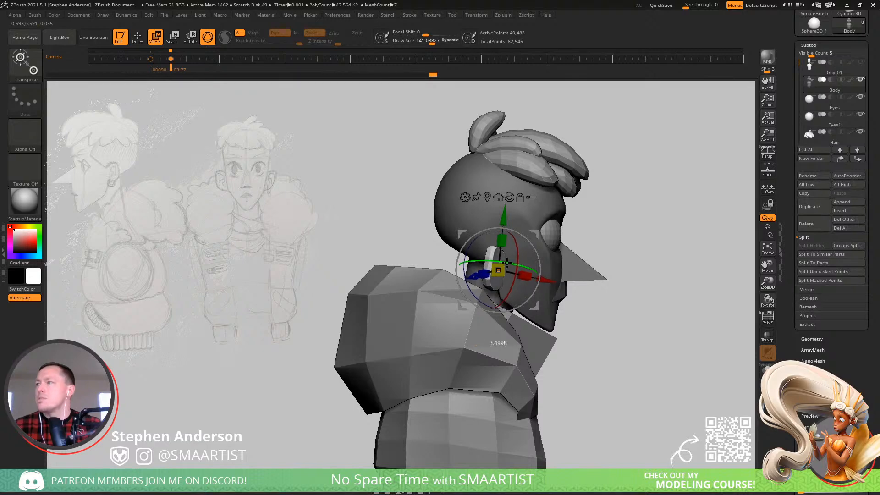
- Show the polyframe and insert a PolySphere from IMM Primitives behind each ear disc, where it meets the head
mouse_move(603, 236)
right_mouse_down()
mouse_move(596, 333)
mouse_move(584, 260)
mouse_move(597, 228)
mouse_move(554, 198)
mouse_move(567, 242)
mouse_move(621, 232)
mouse_move(556, 209)
mouse_move(568, 197)
mouse_move(642, 239)
mouse_move(616, 253)
mouse_move(589, 315)
mouse_move(605, 293)
mouse_move(544, 261)
mouse_move(551, 245)
mouse_move(556, 266)
right_mouse_up()
key("q")
key("shift+f")
key("b")
key("i")
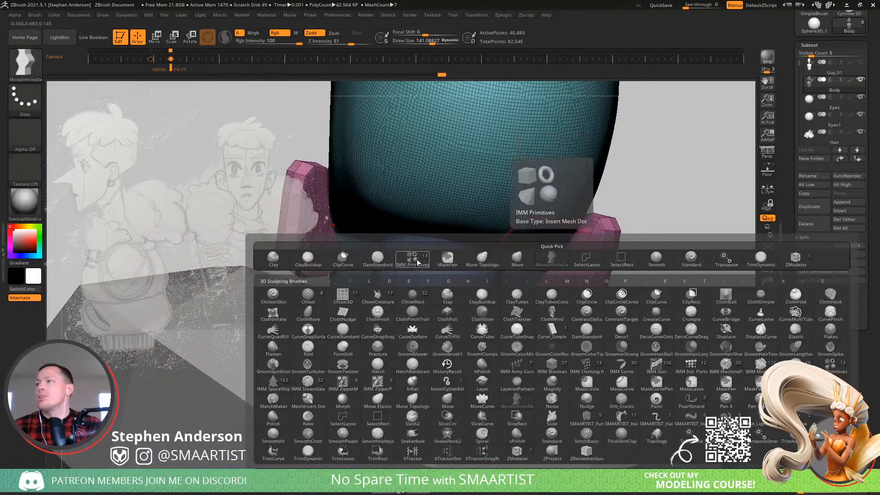
key("p")
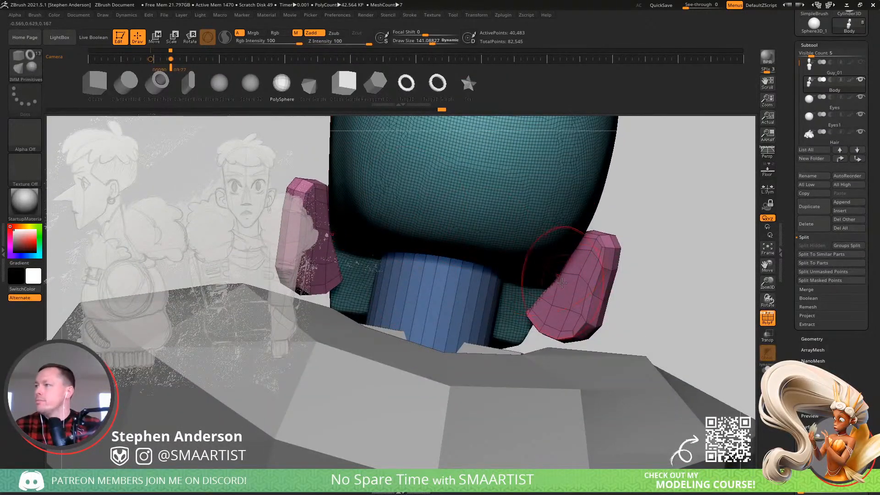
left_click_drag(555, 287, 553, 311)
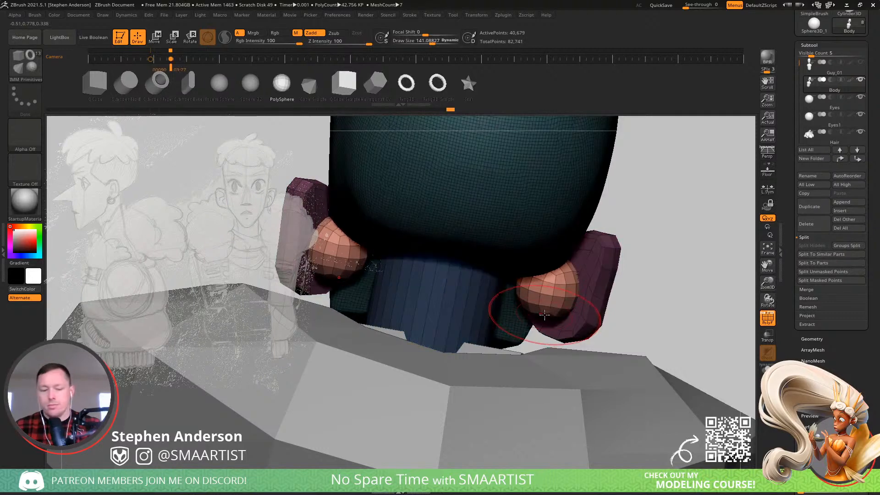
- Stretch the spheres behind the ears with the Move brush at a draw size of about 213 to join ear and skull
key("b")
key("m")
key("v")
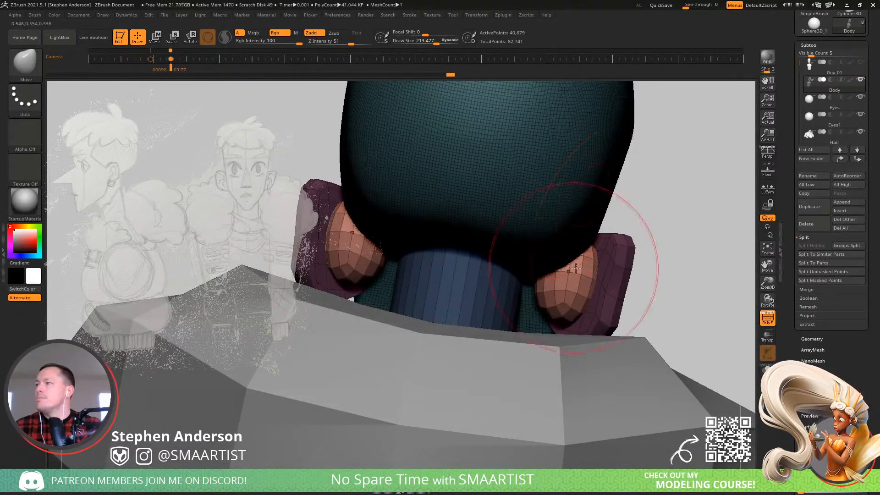
mouse_move(590, 246)
right_mouse_down()
mouse_move(600, 280)
mouse_move(562, 297)
mouse_move(543, 323)
mouse_move(559, 324)
right_mouse_up()
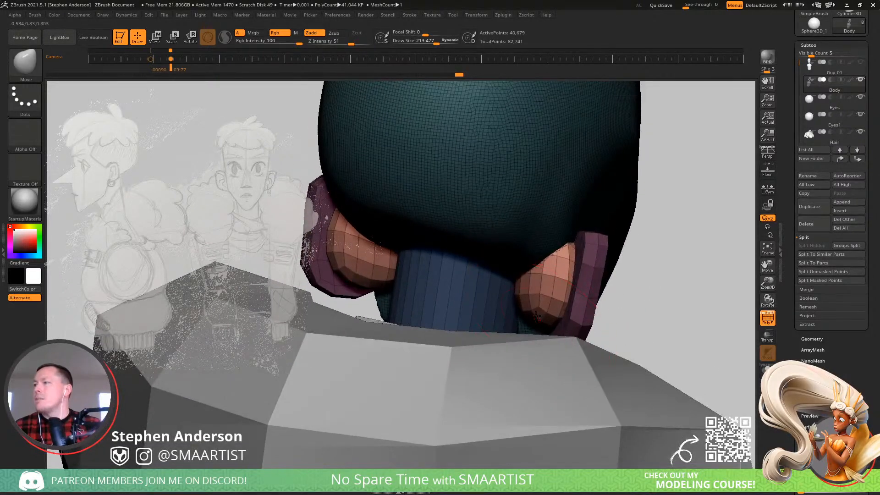
mouse_move(558, 243)
right_mouse_down()
mouse_move(579, 248)
mouse_move(549, 322)
mouse_move(581, 301)
right_mouse_up()
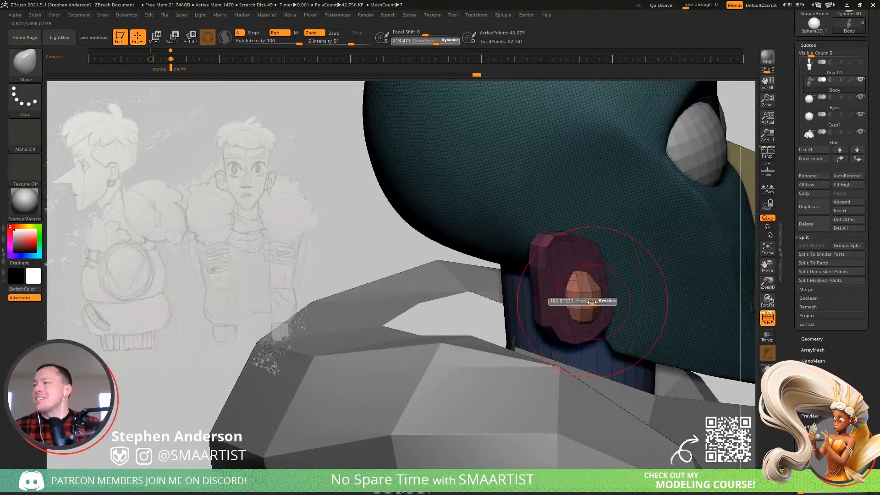
- Tuck the inserted sphere behind the ear disc with a draw size of about 128, then hide the polyframe
left_click_drag(592, 302, 589, 303)
mouse_move(575, 293)
right_mouse_down()
mouse_move(586, 289)
mouse_move(543, 287)
mouse_move(524, 237)
mouse_move(672, 212)
mouse_move(632, 242)
mouse_move(645, 230)
mouse_move(643, 179)
mouse_move(621, 209)
right_mouse_up()
key("shift+f")
right_click_drag(544, 246, 598, 212)
left_click_drag(604, 206, 612, 265)
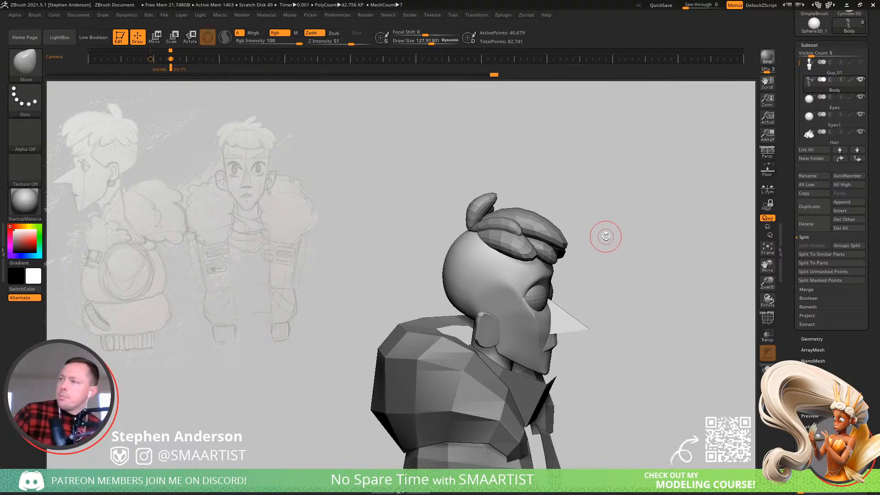
- Pull in the lower rear edge of the ear disc with the Move brush to refine its outline
left_click_drag(595, 237, 660, 227)
mouse_move(661, 227)
right_mouse_down()
mouse_move(529, 244)
mouse_move(570, 320)
mouse_move(633, 242)
mouse_move(495, 290)
mouse_move(513, 288)
right_mouse_up()
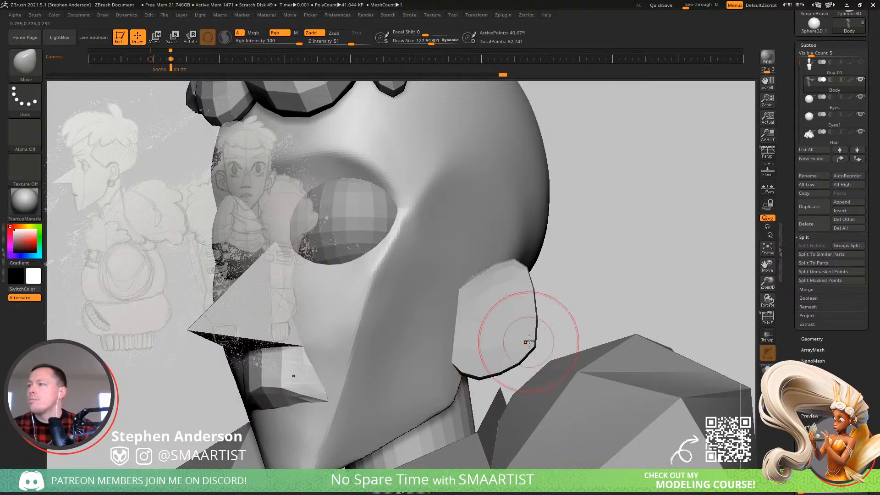
left_click_drag(532, 328, 521, 332)
- Tighten the brow ridge above the eyes with the Pinch brush at a draw size of about 99
mouse_move(543, 325)
right_mouse_down("ctrl")
mouse_move(515, 304)
mouse_move(571, 307)
mouse_move(542, 304)
mouse_move(537, 285)
right_mouse_up("ctrl")
mouse_move(536, 285)
right_mouse_down()
mouse_move(617, 289)
mouse_move(529, 300)
mouse_move(590, 295)
mouse_move(587, 285)
mouse_move(553, 281)
mouse_move(586, 275)
mouse_move(593, 283)
mouse_move(580, 265)
mouse_move(582, 275)
mouse_move(596, 261)
mouse_move(582, 267)
mouse_move(702, 381)
right_mouse_up()
right_click_drag(572, 237, 588, 285, "alt")
mouse_move(477, 277)
right_mouse_down()
mouse_move(464, 277)
mouse_move(478, 279)
right_mouse_up()
mouse_move(478, 278)
right_mouse_down("ctrl")
mouse_move(494, 314)
mouse_move(473, 280)
right_mouse_up("ctrl")
key("shift+f")
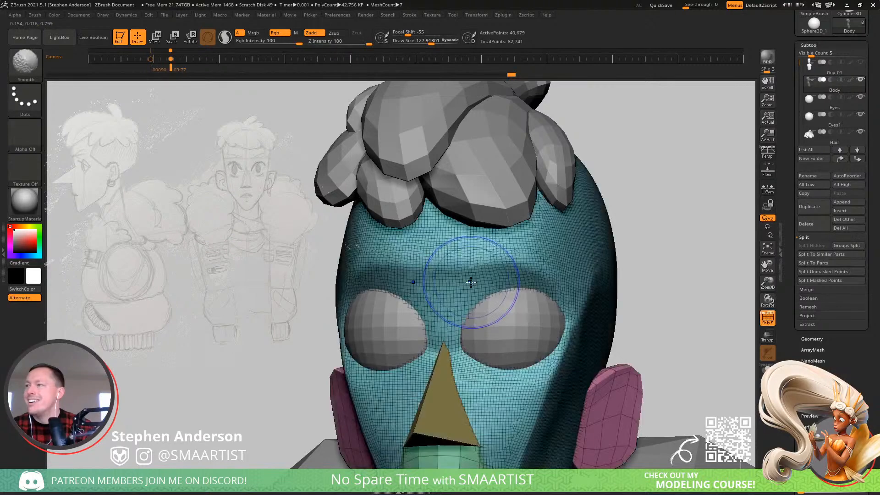
key("b")
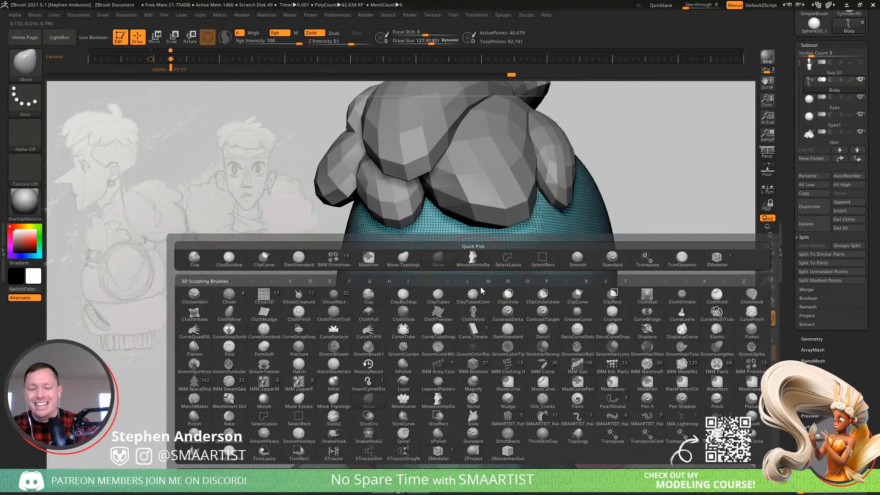
key("p")
key("i")
key("s")
mouse_move(465, 278)
left_mouse_down()
mouse_move(476, 265)
mouse_move(523, 260)
left_mouse_up()
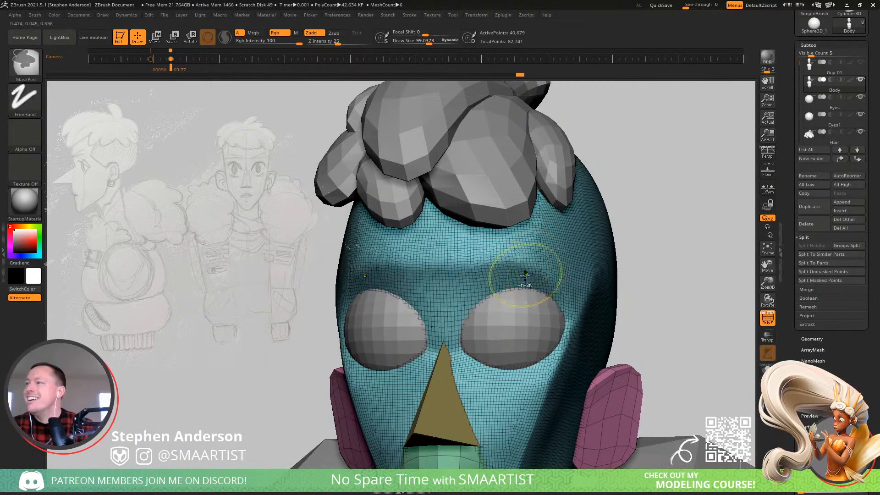
key("shift+f")
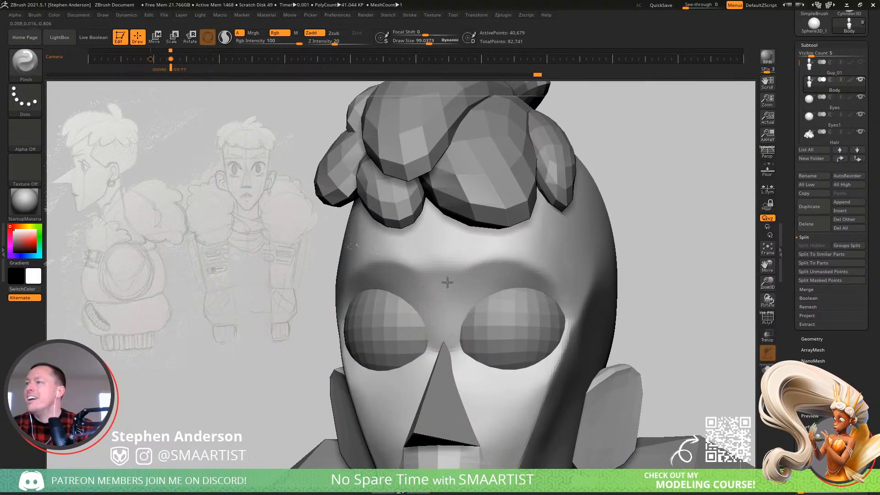
key("shift")
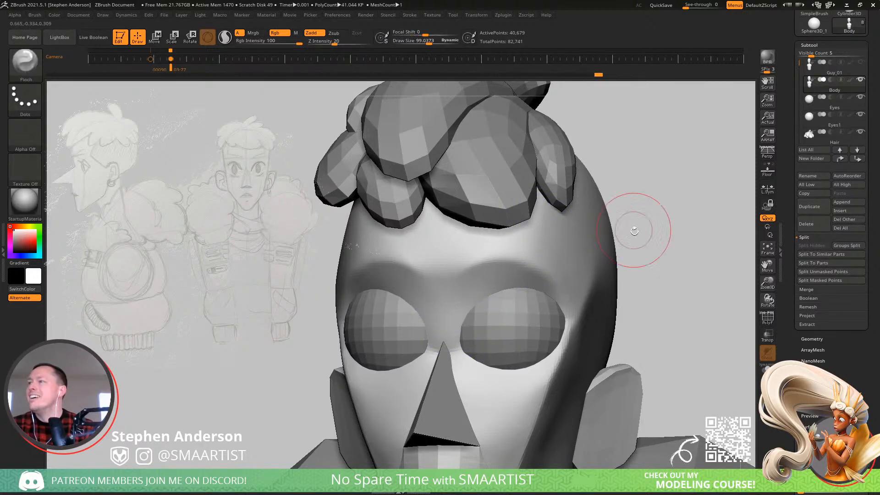
- Reshape the cheek edge between the eye and the mouth with the Move brush at a draw size of about 99
mouse_move(635, 231)
left_mouse_down()
mouse_move(615, 304)
mouse_move(583, 262)
mouse_move(608, 257)
mouse_move(596, 256)
left_mouse_up()
right_click_drag(550, 274, 447, 293, "ctrl")
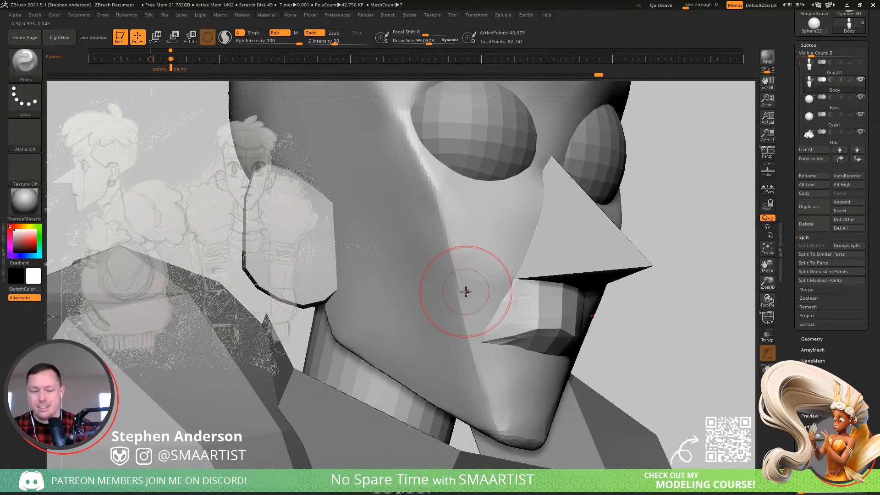
key("b")
key("m")
key("v")
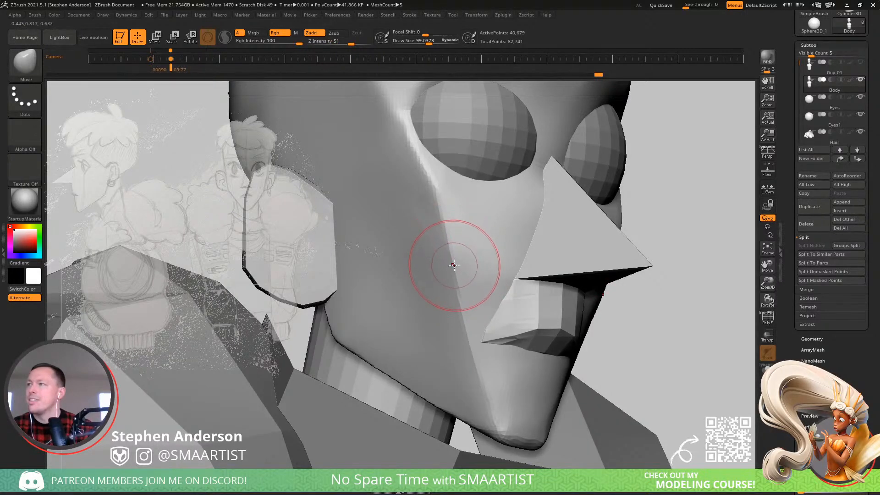
right_click_drag(448, 251, 485, 239)
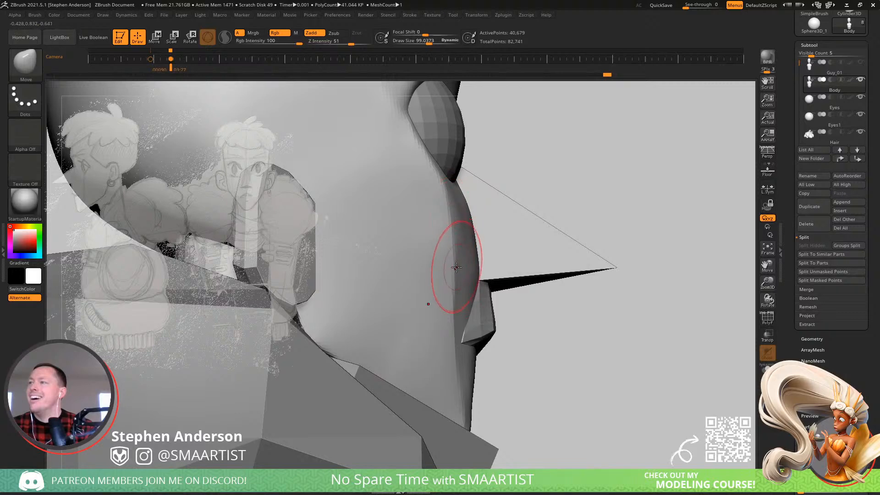
mouse_move(456, 282)
right_mouse_down()
mouse_move(440, 275)
mouse_move(454, 248)
mouse_move(431, 257)
right_mouse_up()
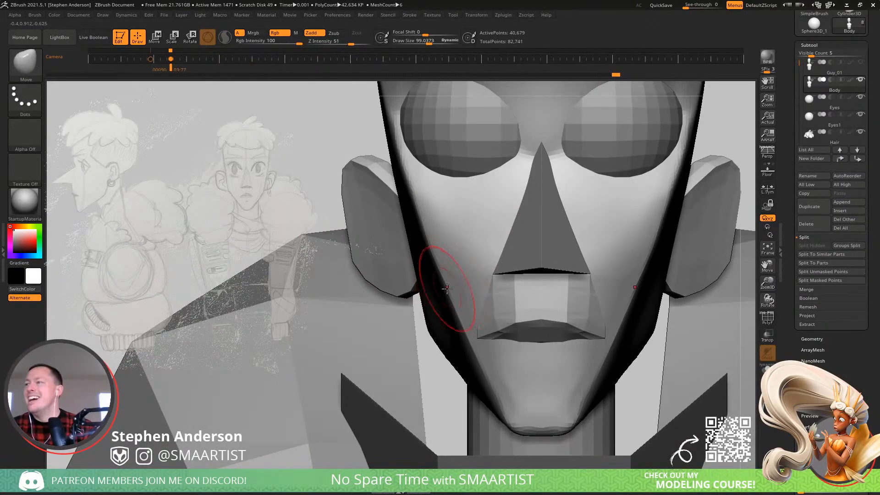
mouse_move(452, 285)
right_mouse_down()
mouse_move(436, 281)
mouse_move(450, 288)
right_mouse_up()
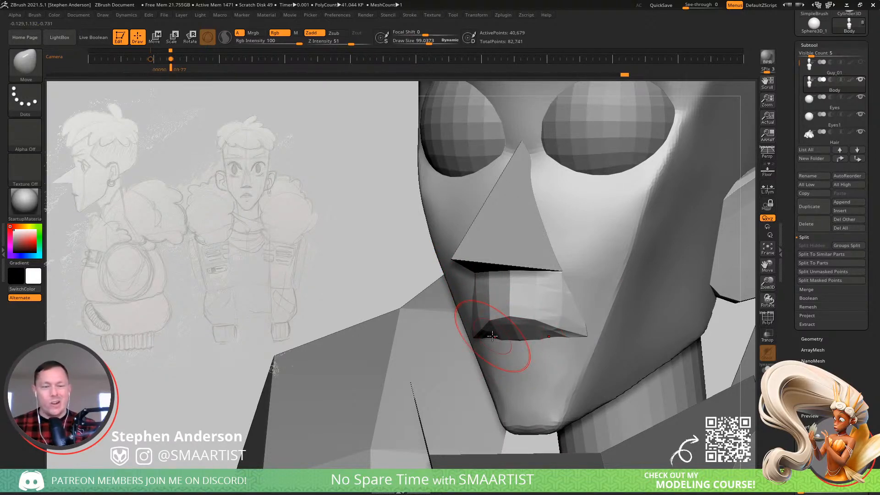
- Refine and smooth the cheek surface beside the nose with a draw size of about 53, checking its topology in polyframe
mouse_move(573, 271)
right_mouse_down()
mouse_move(590, 265)
mouse_move(545, 269)
right_mouse_up()
right_click_drag(610, 269, 595, 239)
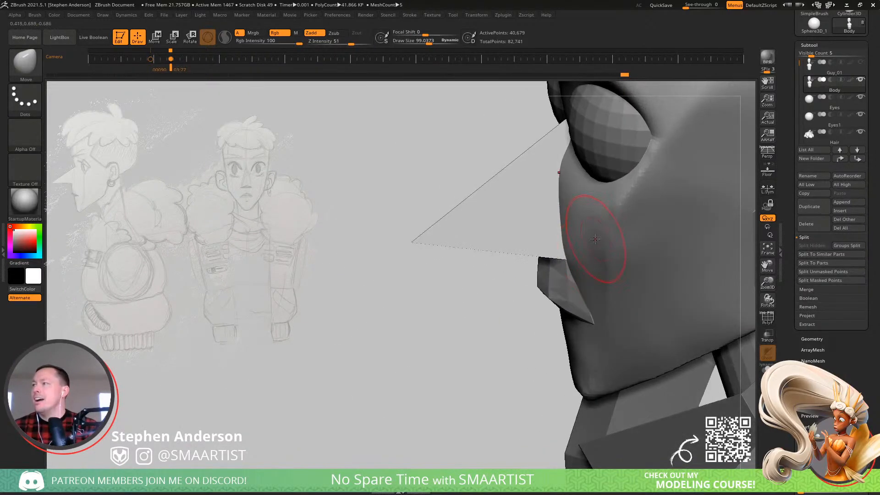
left_click_drag(594, 236, 591, 242)
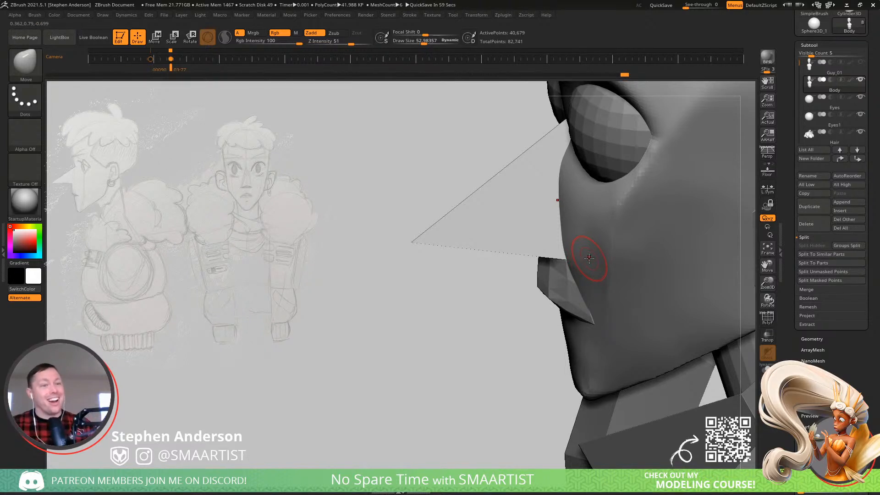
right_click_drag(676, 248, 590, 229)
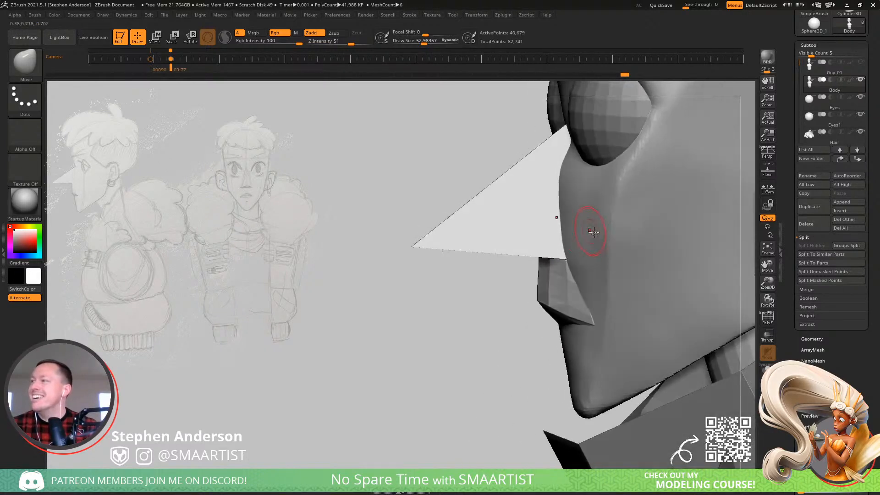
mouse_move(591, 217)
left_mouse_down("shift")
mouse_move(593, 210)
mouse_move(598, 223)
left_mouse_up("shift")
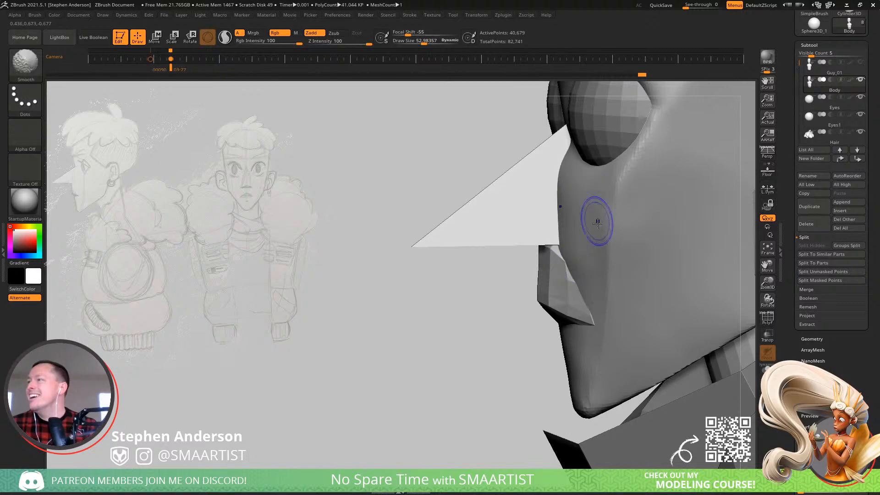
left_click_drag(595, 258, 592, 262)
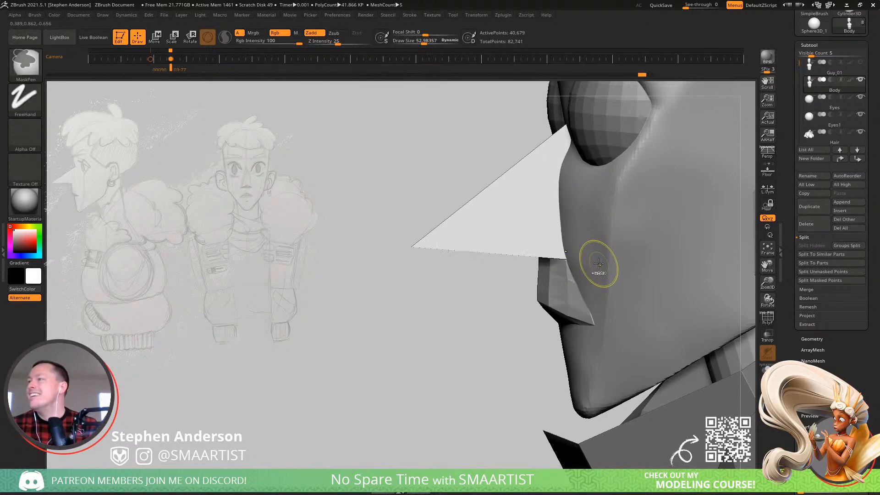
key("shift+f")
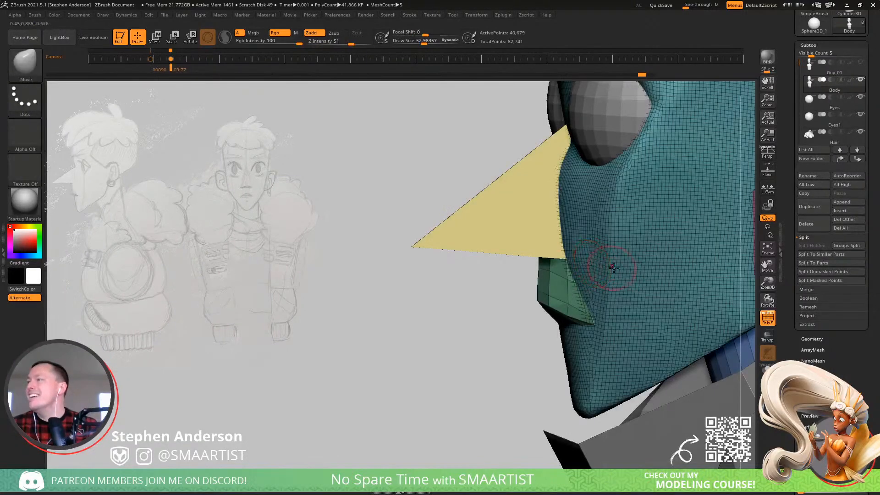
key("w")
key("shift+f")
key("q")
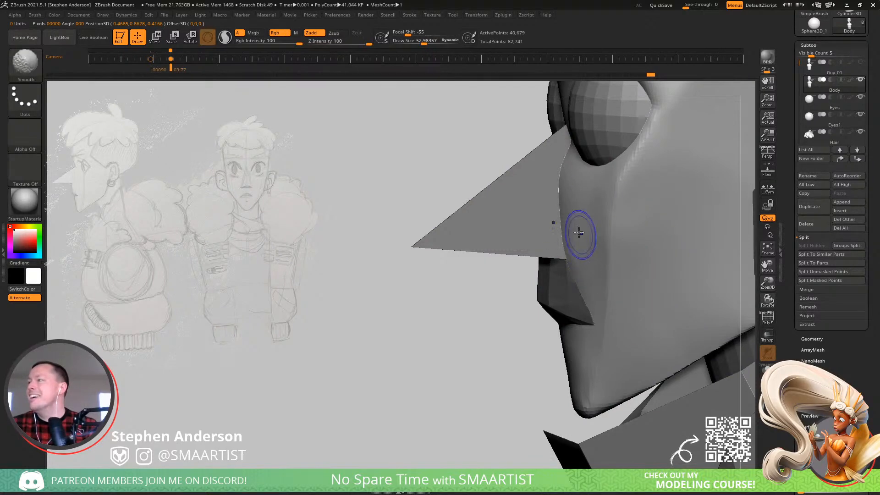
- Smooth the cheek beside the nose and the chin below the mouth with a draw size of about 53
mouse_move(579, 232)
left_mouse_down("shift")
mouse_move(581, 271)
mouse_move(576, 224)
mouse_move(577, 251)
left_mouse_up("shift")
mouse_move(566, 257)
right_mouse_down("ctrl")
mouse_move(529, 221)
mouse_move(518, 151)
right_mouse_up("ctrl")
mouse_move(518, 151)
right_mouse_down()
mouse_move(647, 256)
mouse_move(589, 251)
mouse_move(553, 438)
right_mouse_up()
mouse_move(488, 331)
left_mouse_down("shift")
mouse_move(484, 320)
mouse_move(488, 331)
mouse_move(515, 336)
mouse_move(533, 326)
mouse_move(503, 332)
mouse_move(510, 322)
left_mouse_up("shift")
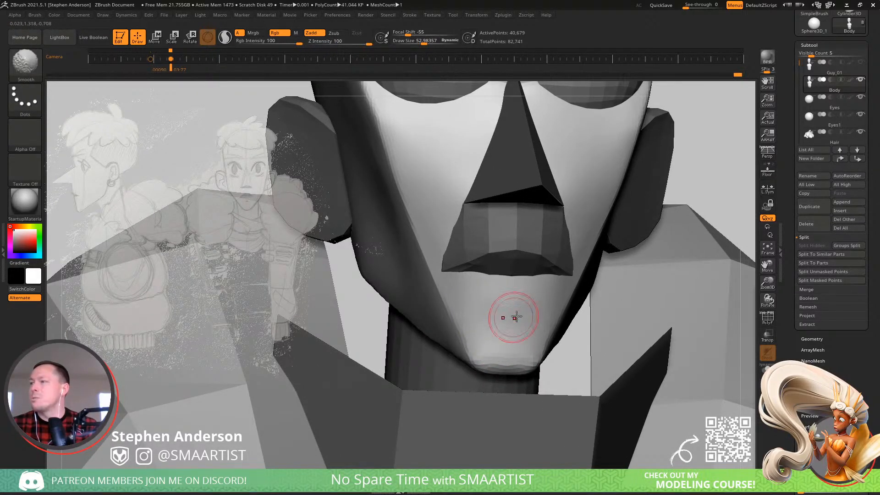
mouse_move(517, 317)
right_mouse_down("ctrl")
mouse_move(509, 216)
mouse_move(605, 222)
mouse_move(601, 300)
right_mouse_up("ctrl")
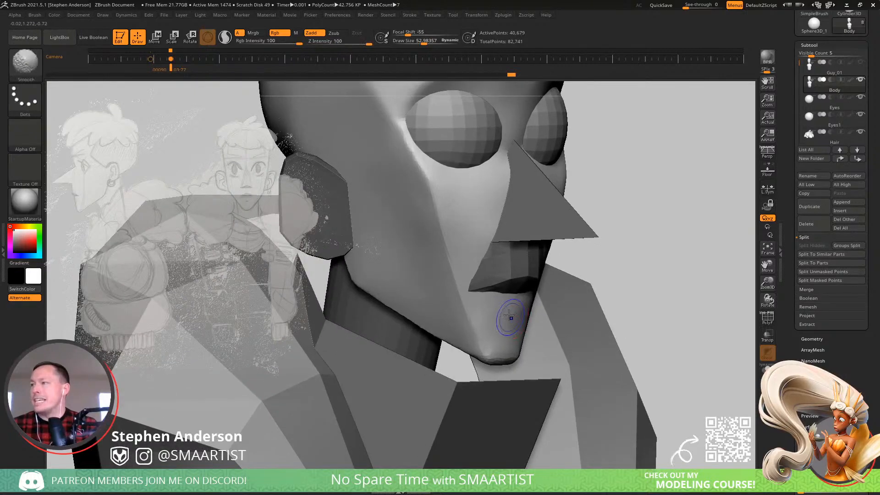
mouse_move(513, 318)
left_mouse_down("shift")
mouse_move(485, 306)
mouse_move(497, 311)
left_mouse_up("shift")
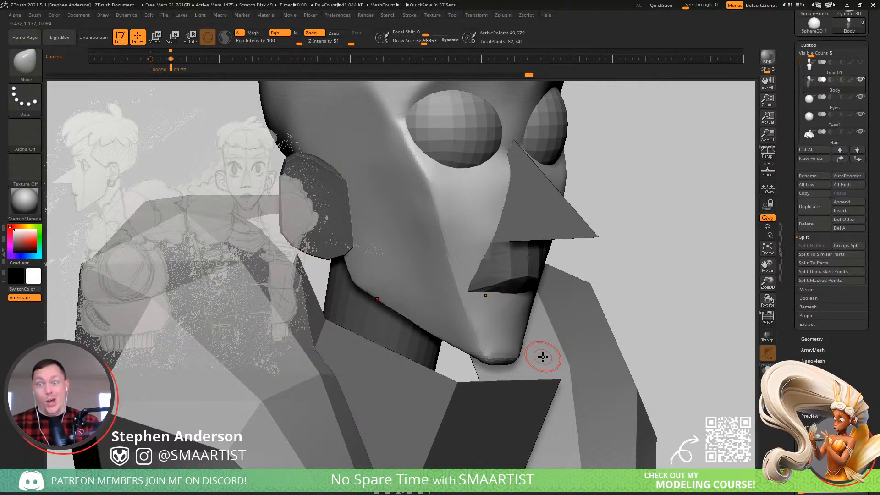
- Lift the upper edge of the eye sockets with the Move brush at a draw size of about 53 to uncover more of the eyes
mouse_move(633, 293)
right_mouse_down("ctrl")
mouse_move(582, 273)
mouse_move(605, 232)
mouse_move(664, 244)
right_mouse_up("ctrl")
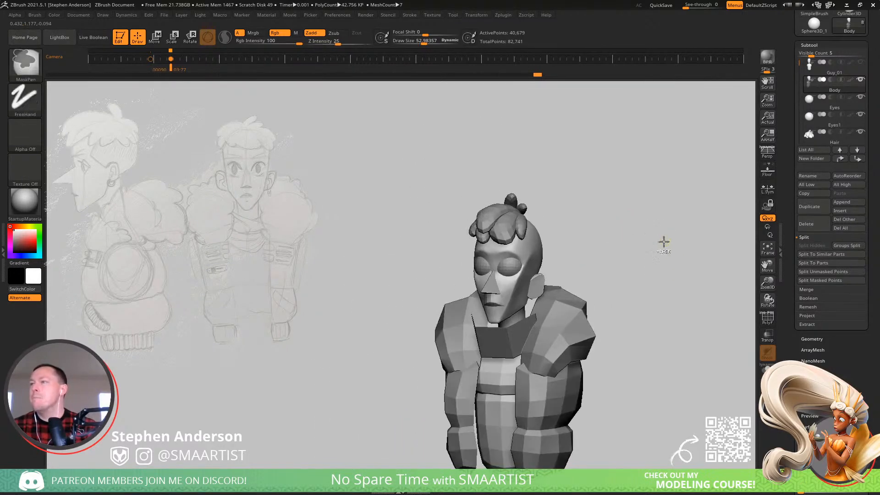
right_click_drag(514, 235, 508, 314, "ctrl")
key("b")
key("m")
key("v")
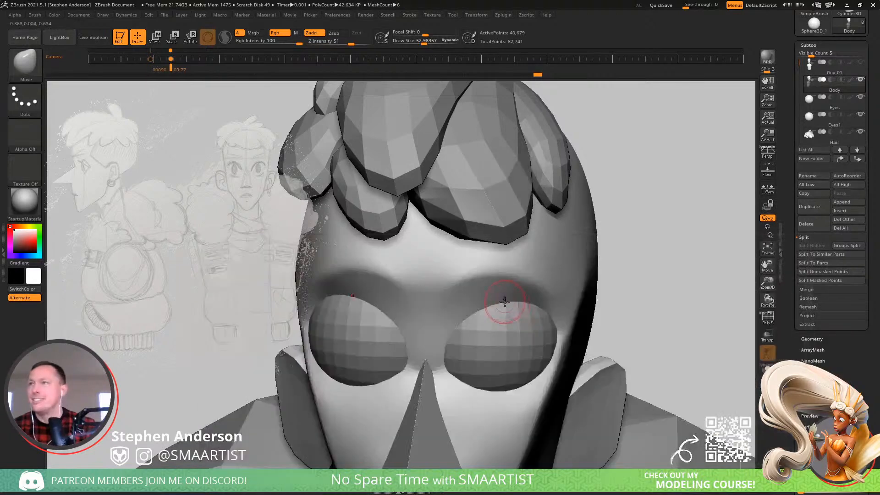
left_click_drag(511, 306, 510, 306)
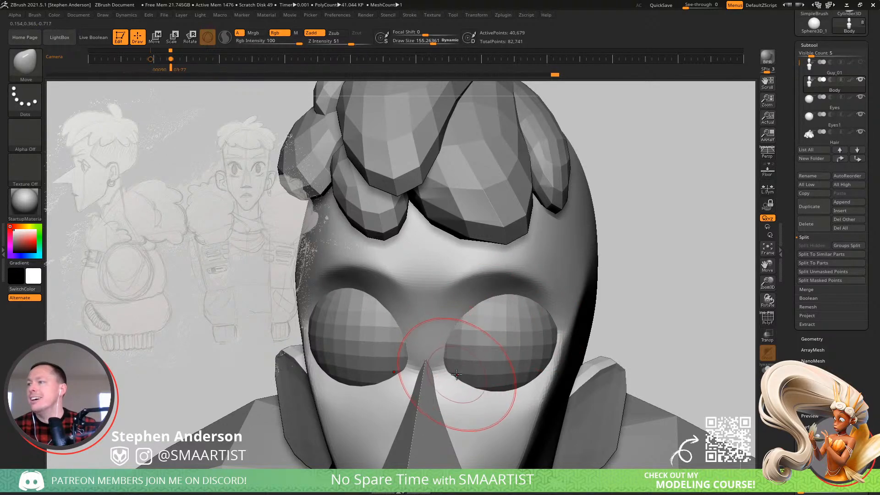
- Set the Move brush's draw size to about 148 and examine the eye sockets, brow and cheeks from several angles
key("s")
left_click_drag(457, 375, 454, 375)
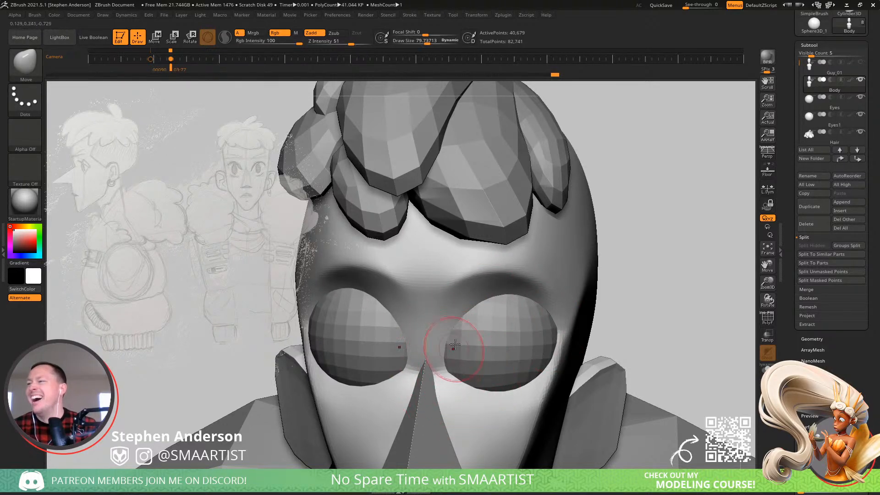
mouse_move(455, 345)
right_mouse_down()
mouse_move(424, 338)
mouse_move(461, 334)
right_mouse_up()
key("s")
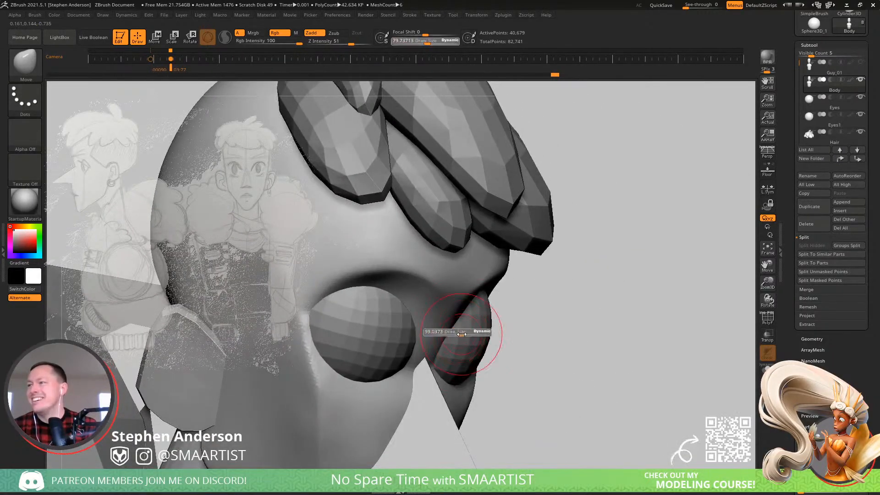
left_click_drag(461, 334, 465, 335)
mouse_move(465, 335)
right_mouse_down("ctrl")
mouse_move(511, 340)
mouse_move(499, 310)
mouse_move(468, 318)
mouse_move(492, 328)
mouse_move(469, 347)
mouse_move(456, 316)
right_mouse_up("ctrl")
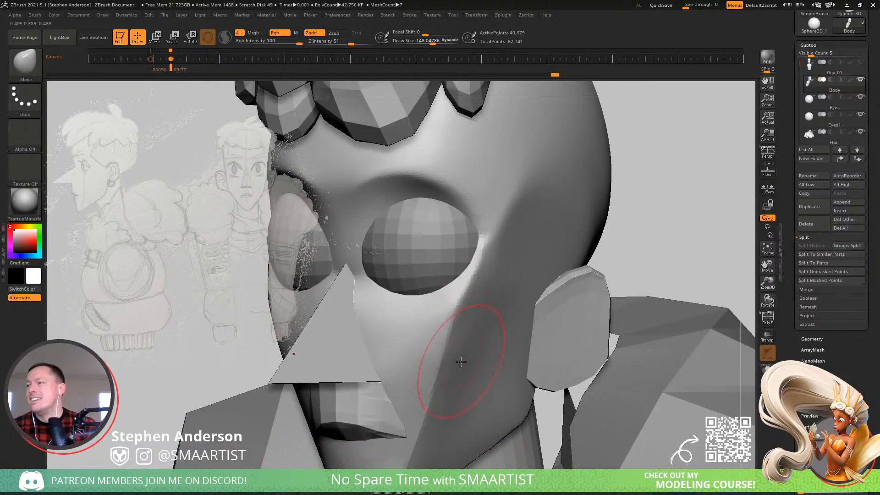
mouse_move(461, 361)
right_mouse_down()
mouse_move(454, 321)
mouse_move(440, 318)
mouse_move(445, 335)
mouse_move(468, 335)
right_mouse_up()
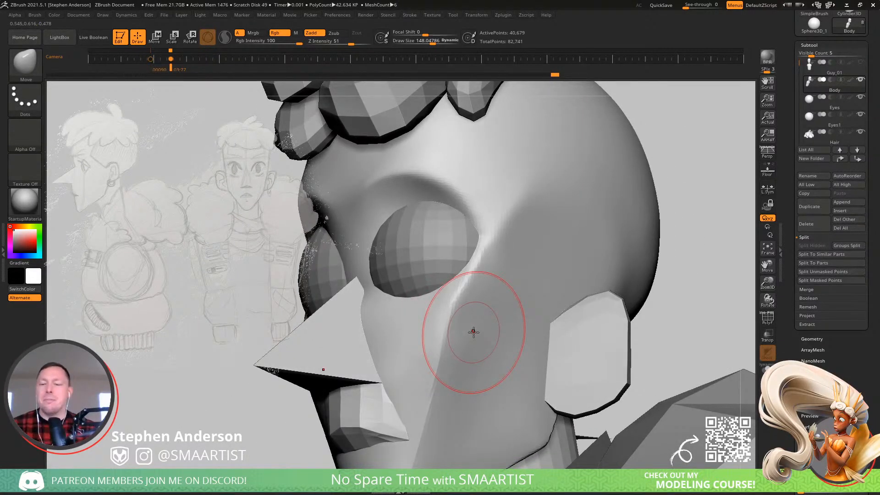
mouse_move(436, 296)
right_mouse_down("ctrl")
mouse_move(418, 257)
mouse_move(400, 246)
mouse_move(418, 253)
right_mouse_up("ctrl")
mouse_move(419, 253)
right_mouse_down("ctrl")
mouse_move(391, 241)
mouse_move(475, 222)
right_mouse_up("ctrl")
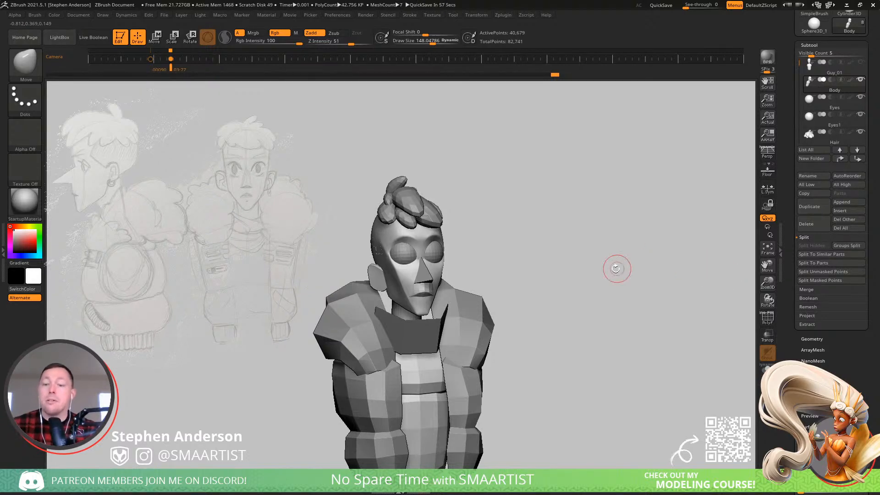
right_click_drag(500, 262, 465, 304)
- Try to apply the Flatten deformer to the body, and check the ear and head polygroups in polyframe
key("w")
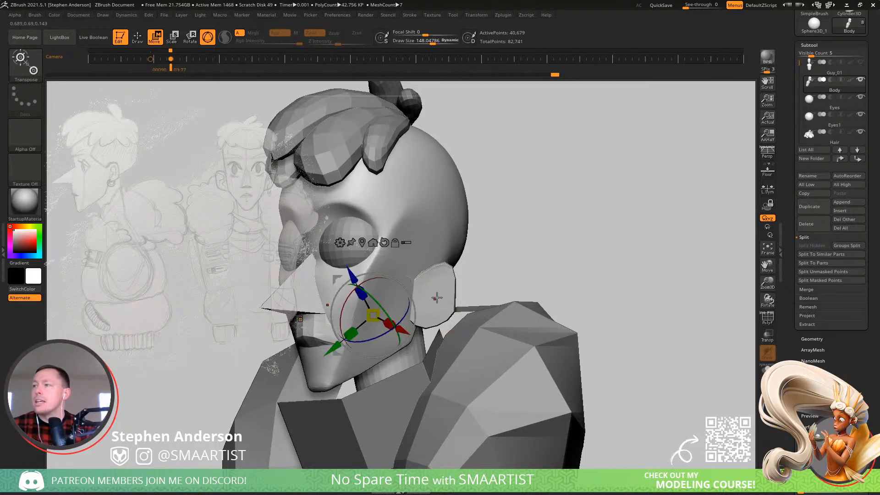
left_click(340, 242)
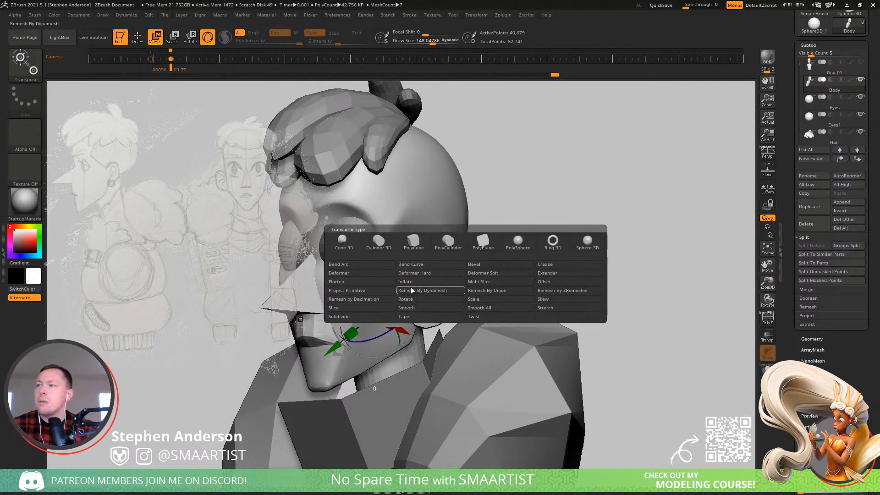
left_click(341, 282)
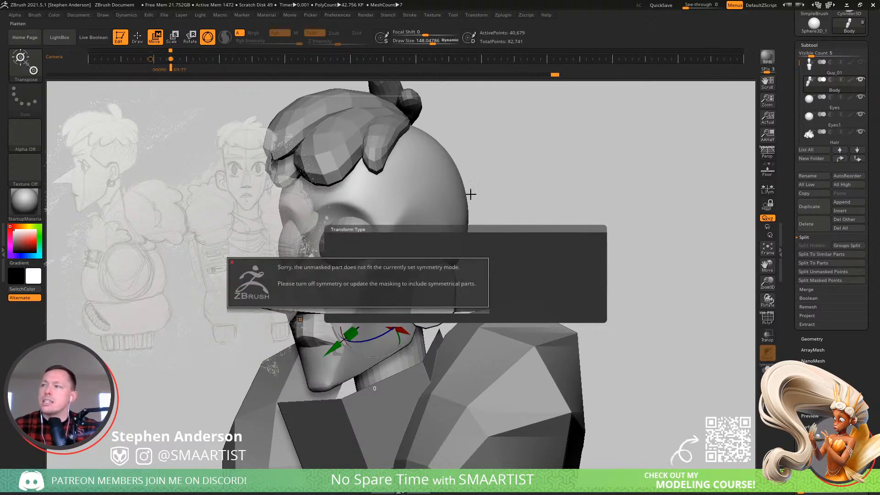
right_click_drag(438, 301, 466, 314)
key("shift+f")
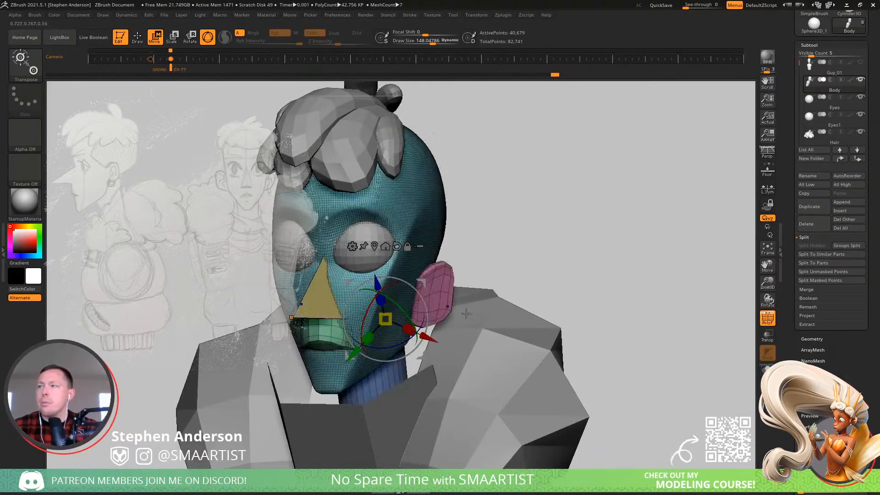
right_click_drag(446, 266, 443, 243, "ctrl")
key("q")
mouse_move(547, 325)
right_mouse_down("ctrl")
mouse_move(518, 301)
mouse_move(520, 287)
mouse_move(617, 256)
right_mouse_up("ctrl")
key("shift+f")
right_click_drag(550, 220, 515, 244, "ctrl")
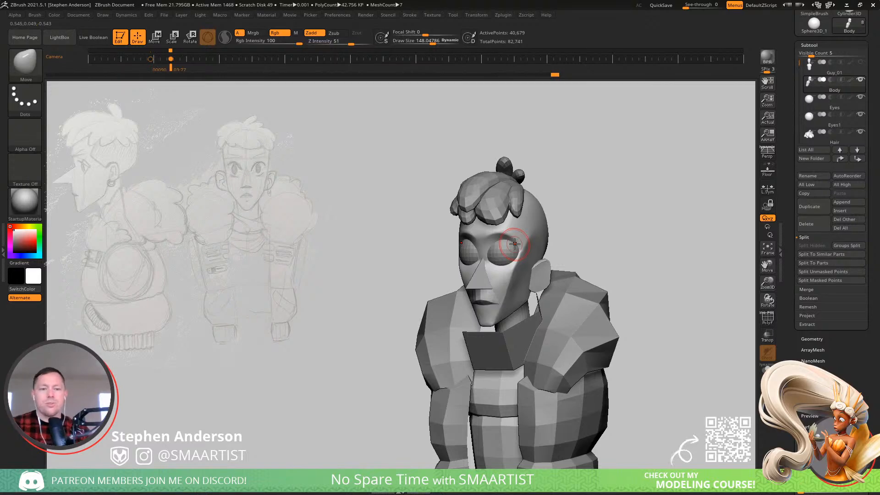
- Select the hair subtool in polyframe and mask the upright red tuft at the crown, leaving the other locks unmasked
right_click_drag(604, 258, 591, 345, "ctrl")
mouse_move(590, 345)
right_mouse_down()
mouse_move(507, 269)
mouse_move(433, 251)
mouse_move(534, 279)
right_mouse_up()
mouse_move(534, 280)
right_mouse_down("ctrl")
mouse_move(495, 220)
mouse_move(564, 243)
mouse_move(561, 217)
mouse_move(589, 212)
mouse_move(576, 216)
mouse_move(568, 303)
mouse_move(508, 302)
mouse_move(596, 294)
mouse_move(604, 302)
mouse_move(623, 279)
mouse_move(639, 277)
right_mouse_up("ctrl")
key("shift+f")
left_click(586, 298, "alt")
key("ctrl+shift")
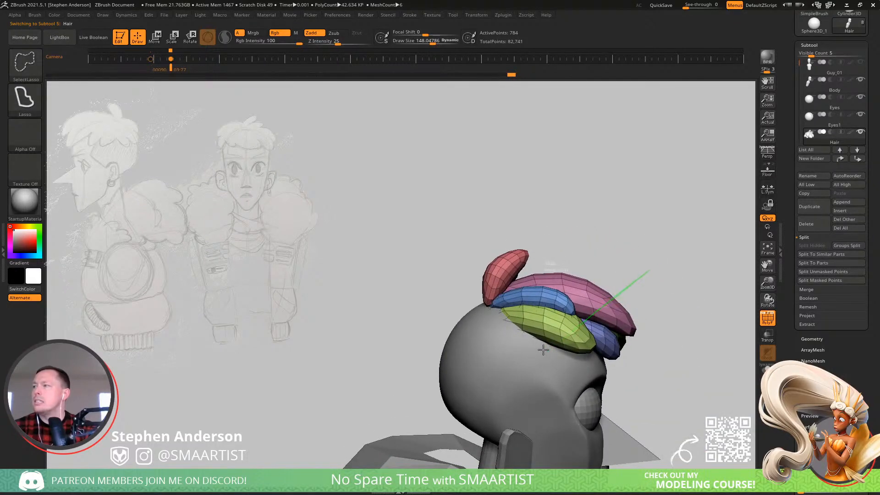
left_click_drag(576, 243, 577, 245, "ctrl+shift")
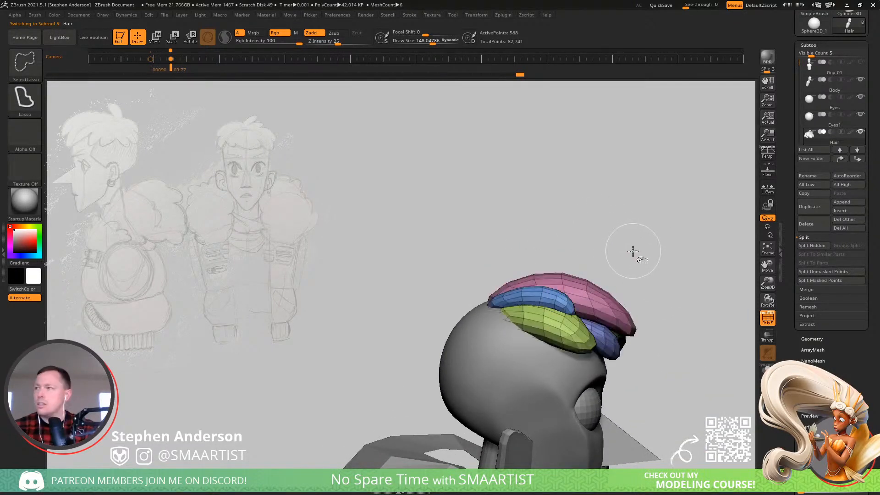
left_click(647, 252, "ctrl")
left_click(675, 223, "ctrl+shift")
mouse_move(676, 222)
right_mouse_down()
mouse_move(678, 243)
mouse_move(682, 209)
mouse_move(706, 199)
right_mouse_up()
left_click(681, 209, "ctrl")
left_click_drag(705, 180, 688, 262)
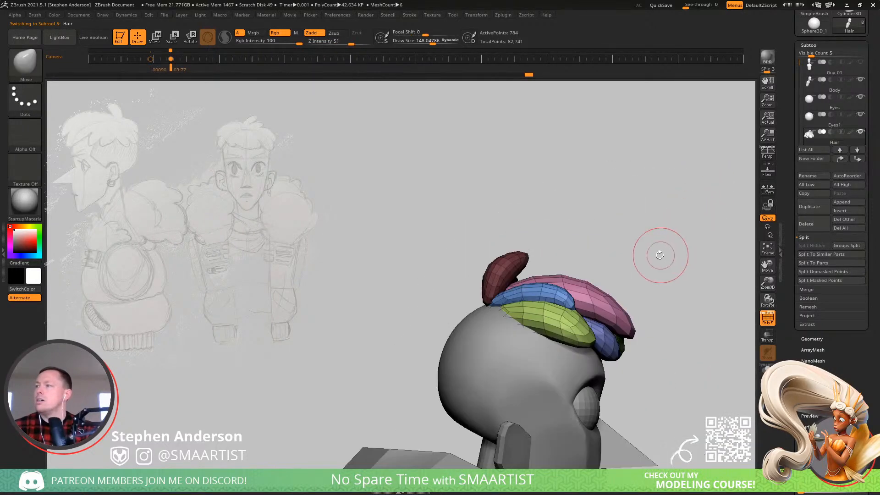
- Duplicate the unmasked hair locks and place the copies over the back of the head
key("w")
left_click_drag(531, 251, 530, 252, "ctrl")
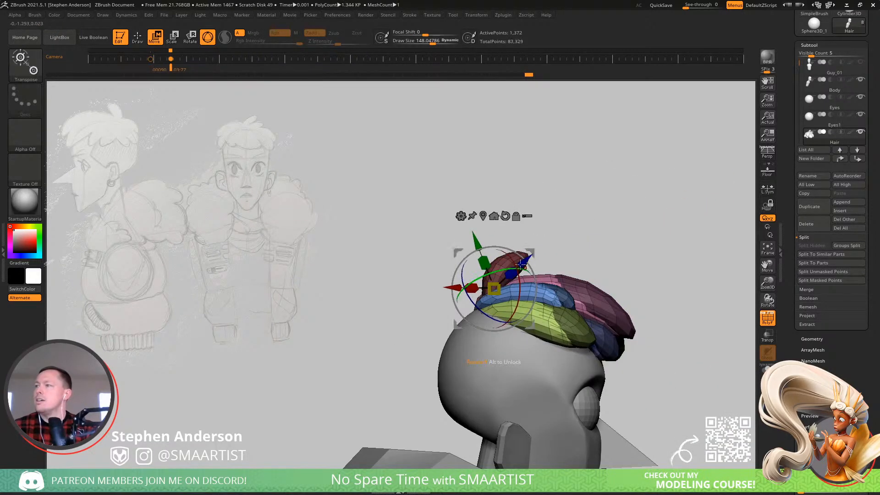
left_click_drag(511, 289, 408, 287)
left_click_drag(648, 340, 631, 354)
left_click_drag(494, 289, 498, 300)
left_click_drag(573, 378, 578, 345)
- Adjust the duplicated rear hair locks around the back of the skull with the Move brush at a draw size of about 148
key("b")
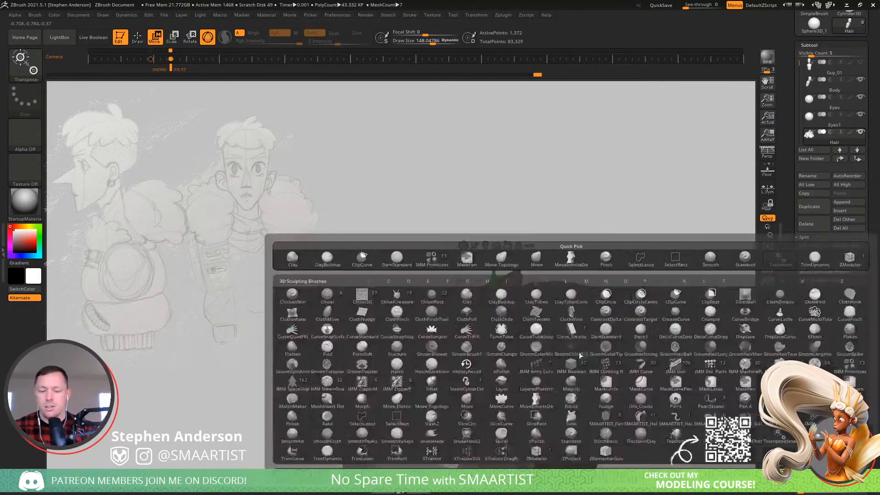
key("m")
key("v")
right_click_drag(578, 355, 533, 358)
left_click_drag(550, 376, 562, 377)
mouse_move(562, 378)
right_mouse_down()
mouse_move(548, 382)
mouse_move(573, 389)
mouse_move(529, 405)
right_mouse_up()
left_click_drag(538, 405, 562, 399)
- Shift the rear pink lock and its neighbours into place with the Move brush at a draw size of about 488
mouse_move(509, 390)
right_mouse_down()
mouse_move(523, 343)
mouse_move(506, 305)
right_mouse_up()
key("s")
left_click_drag(499, 330, 477, 337)
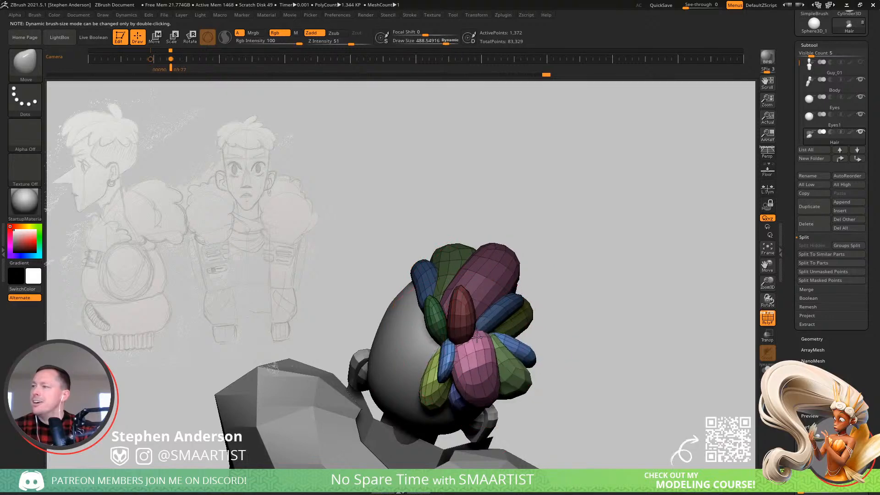
right_click_drag(480, 355, 454, 311)
left_click_drag(474, 384, 477, 395)
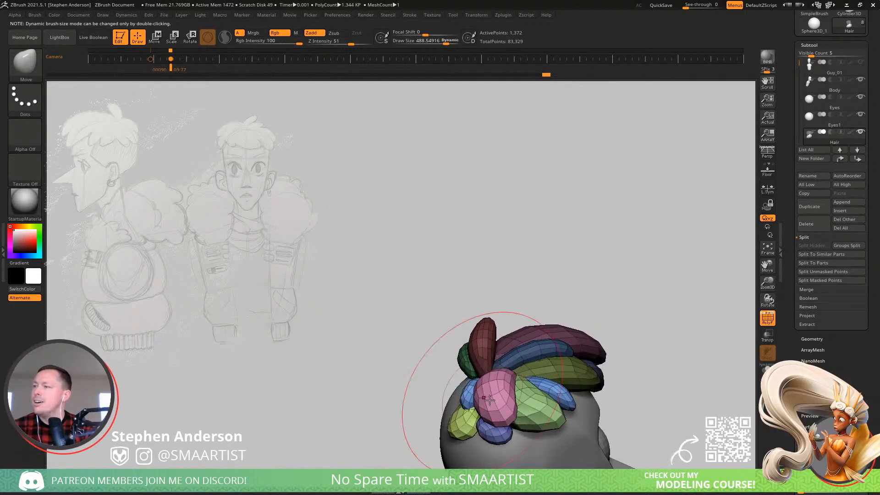
- Reshape the rear green lock beside the pink one with the Move brush at a draw size of about 438
mouse_move(557, 355)
right_mouse_down()
mouse_move(449, 399)
mouse_move(431, 379)
mouse_move(415, 389)
right_mouse_up()
key("s")
left_click_drag(451, 403, 464, 412)
mouse_move(527, 413)
right_mouse_down()
mouse_move(471, 411)
mouse_move(525, 365)
mouse_move(564, 415)
right_mouse_up()
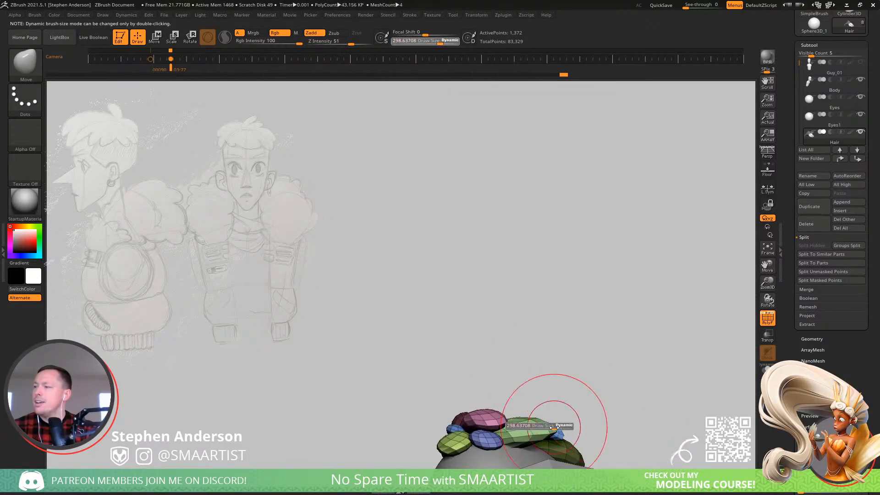
mouse_move(533, 451)
right_mouse_down()
mouse_move(504, 422)
mouse_move(536, 419)
right_mouse_up()
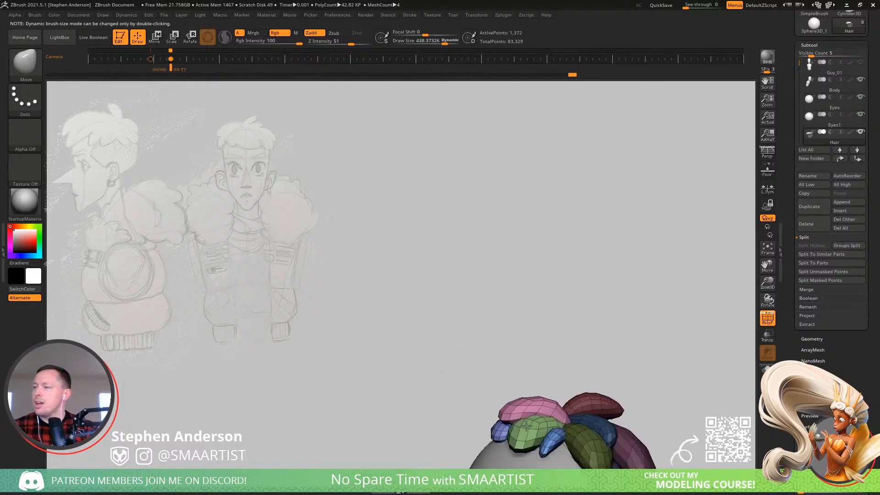
left_click_drag(541, 424, 556, 410)
right_click_drag(556, 409, 548, 399)
- Reposition the rear hair locks individually with the Move Topological brush, reducing the draw size to about 213
key("b")
key("m")
key("t")
right_click_drag(548, 399, 539, 296, "ctrl")
left_click_drag(509, 292, 487, 284)
key("s")
left_click_drag(489, 356, 499, 343)
mouse_move(484, 366)
right_mouse_down()
mouse_move(466, 329)
mouse_move(514, 299)
right_mouse_up()
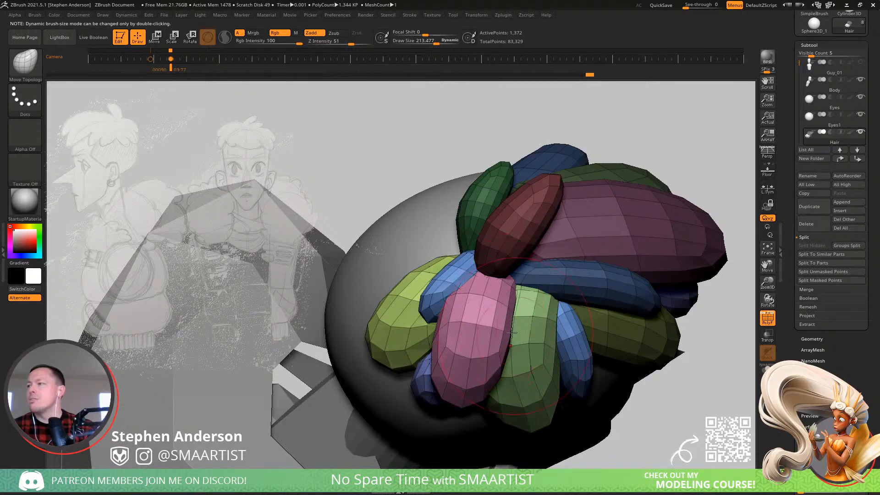
- Reshape the rear green lock to curve over the skull with the Move Topological brush at a draw size of about 438
right_click_drag(512, 333, 462, 248)
key("s")
mouse_move(477, 380)
left_mouse_down()
mouse_move(486, 381)
mouse_move(470, 405)
left_mouse_up()
left_click_drag(476, 368, 495, 341)
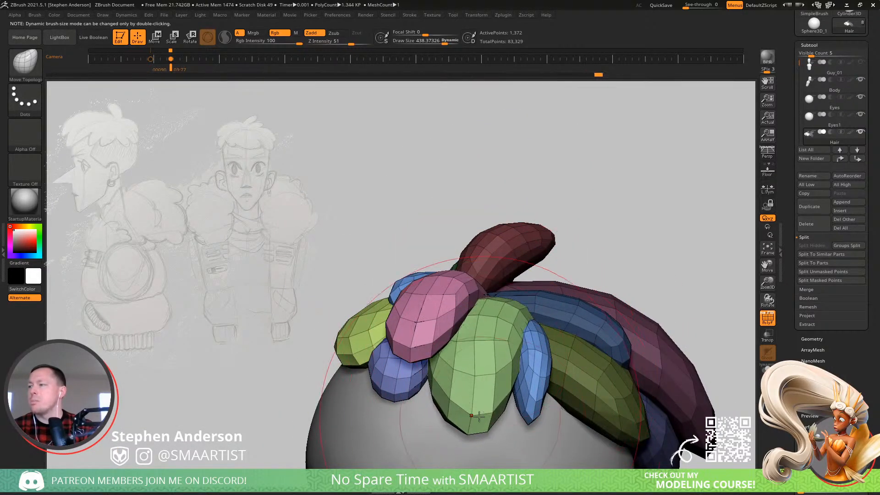
right_click_drag(479, 412, 487, 380)
left_click_drag(481, 344, 473, 315)
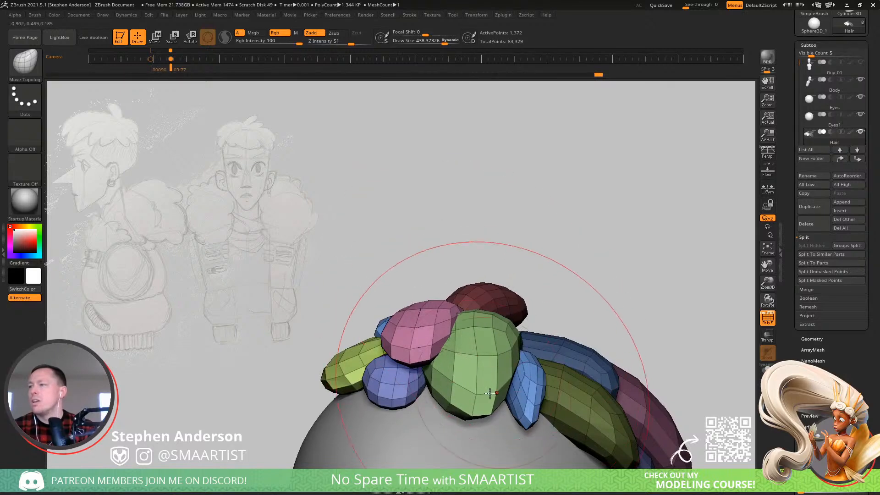
left_click_drag(490, 394, 486, 387)
mouse_move(484, 386)
right_mouse_down()
mouse_move(438, 366)
mouse_move(419, 369)
right_mouse_up()
left_click_drag(488, 423, 499, 386)
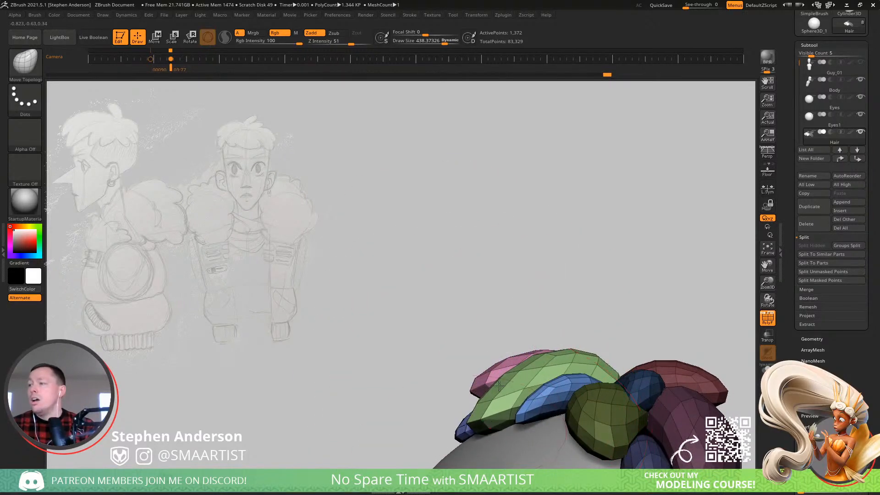
- Refine the rear locks with the Move Topological brush at draw sizes of about 243 and 253, and clear the hair mask
mouse_move(499, 386)
right_mouse_down()
mouse_move(508, 351)
mouse_move(547, 362)
right_mouse_up()
key("s")
left_click_drag(557, 297, 548, 297)
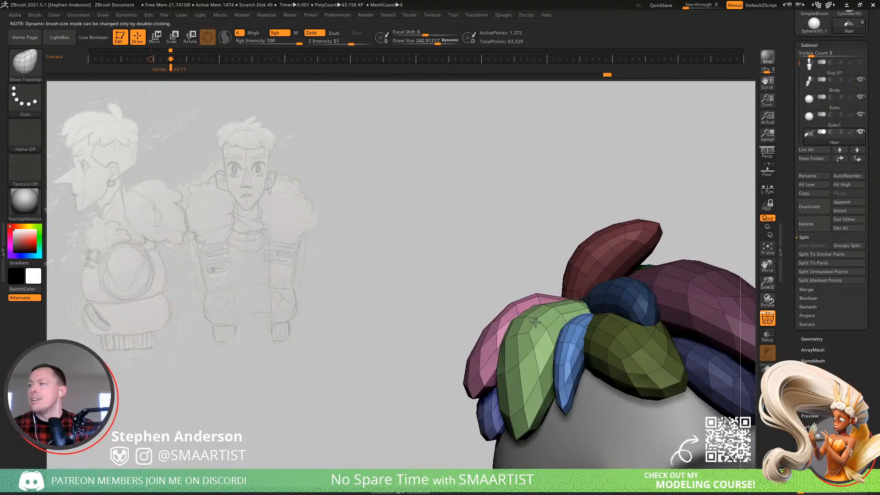
mouse_move(536, 323)
right_mouse_down()
mouse_move(467, 302)
mouse_move(483, 347)
mouse_move(439, 344)
mouse_move(440, 321)
mouse_move(468, 304)
right_mouse_up()
key("s")
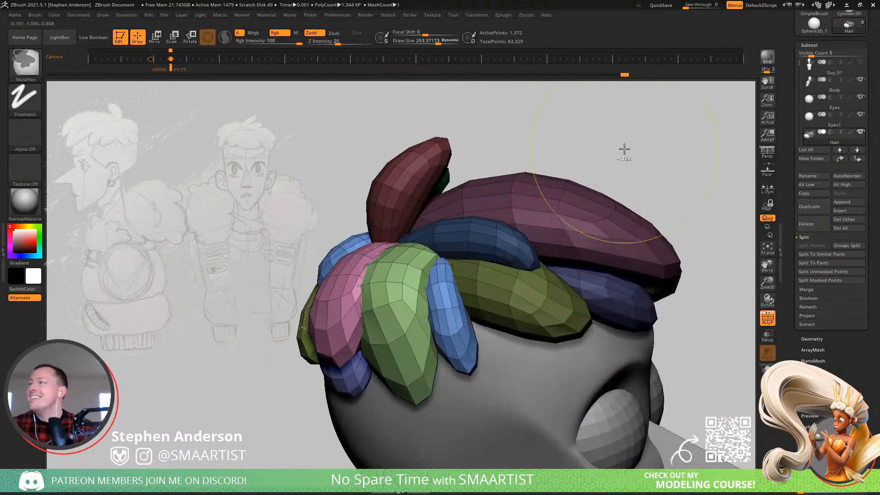
left_click_drag(625, 150, 635, 129, "ctrl")
mouse_move(493, 340)
right_mouse_down()
mouse_move(486, 280)
mouse_move(511, 298)
mouse_move(457, 282)
right_mouse_up()
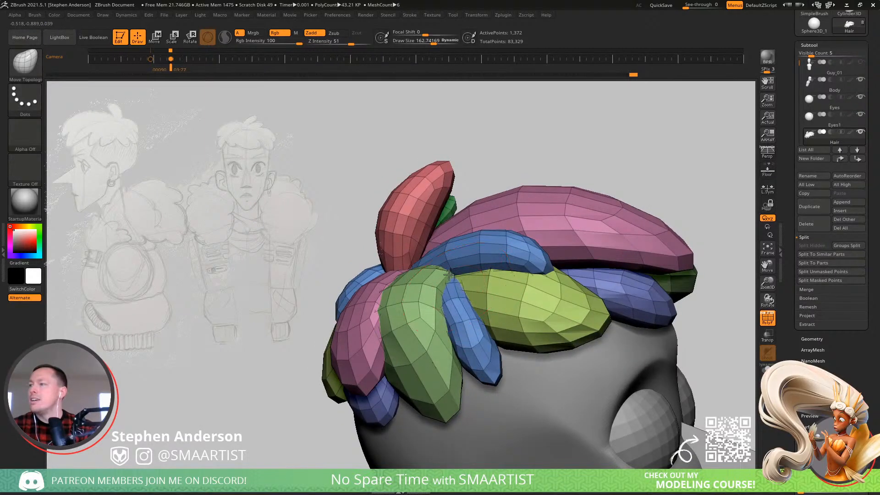
- Adjust the blue and yellow-green side locks at draw sizes of about 275 and 141, and turn off polyframe
right_click_drag(490, 298, 475, 292)
key("s")
left_click_drag(474, 292, 481, 292)
mouse_move(506, 299)
right_mouse_down()
mouse_move(496, 316)
mouse_move(527, 305)
right_mouse_up()
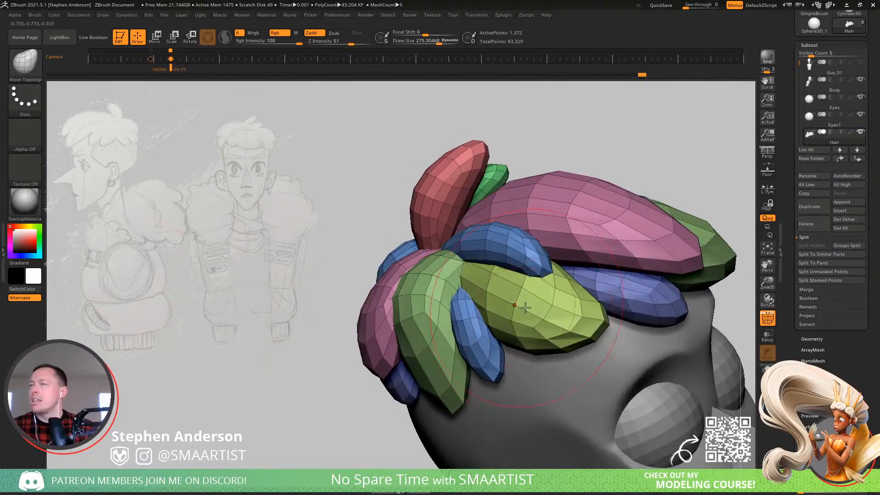
key("s")
left_click_drag(585, 297, 579, 297)
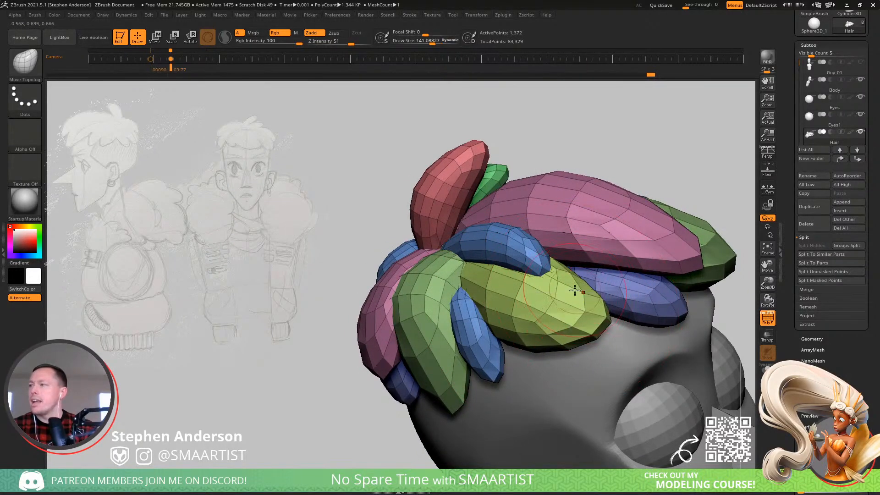
mouse_move(578, 294)
right_mouse_down()
mouse_move(560, 303)
mouse_move(562, 282)
right_mouse_up()
mouse_move(562, 282)
right_mouse_down()
mouse_move(529, 304)
mouse_move(613, 269)
mouse_move(605, 252)
mouse_move(612, 267)
mouse_move(605, 295)
mouse_move(616, 274)
right_mouse_up()
key("shift+f")
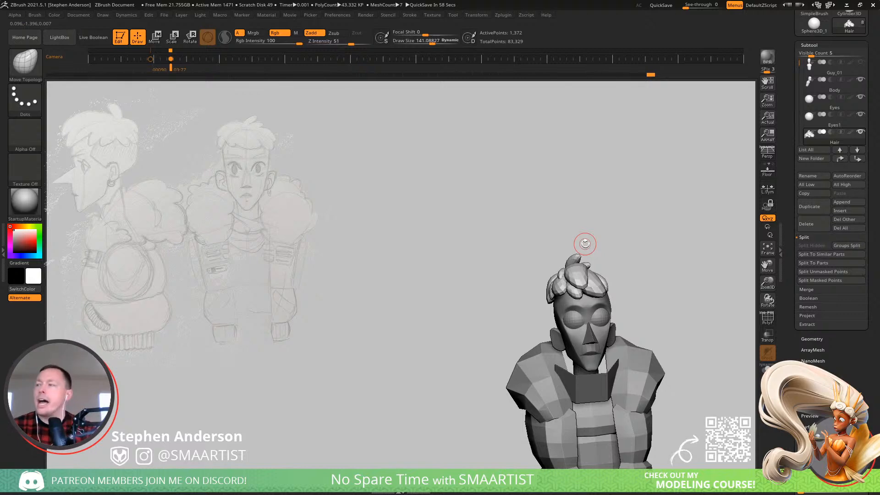
- Turn on polyframe for the hair, clear its mask, and auto-group the locks into separate polygroups
mouse_move(535, 276)
right_mouse_down()
mouse_move(601, 287)
mouse_move(530, 279)
mouse_move(525, 299)
mouse_move(513, 287)
mouse_move(466, 304)
mouse_move(486, 294)
mouse_move(495, 269)
mouse_move(542, 311)
mouse_move(544, 265)
mouse_move(560, 295)
mouse_move(517, 275)
mouse_move(509, 248)
mouse_move(481, 220)
right_mouse_up()
key("shift+f")
key("w")
left_click(535, 231, "ctrl")
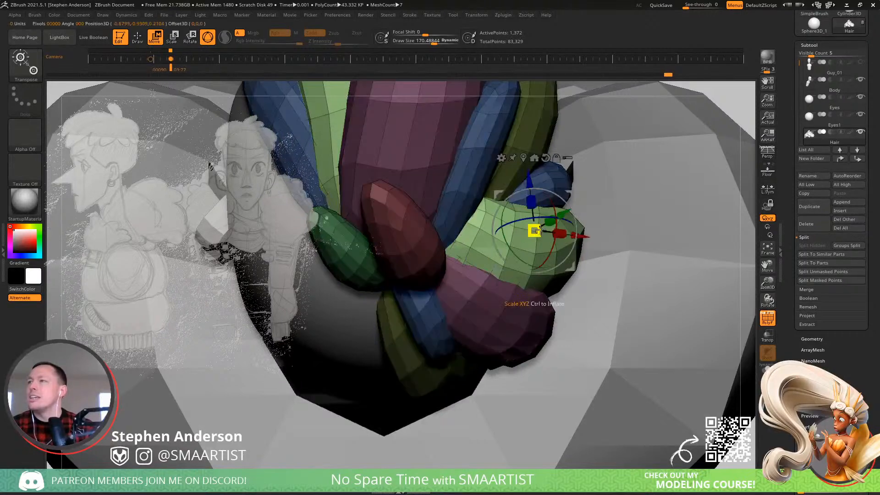
key("q")
right_click_drag(628, 230, 624, 203, "ctrl")
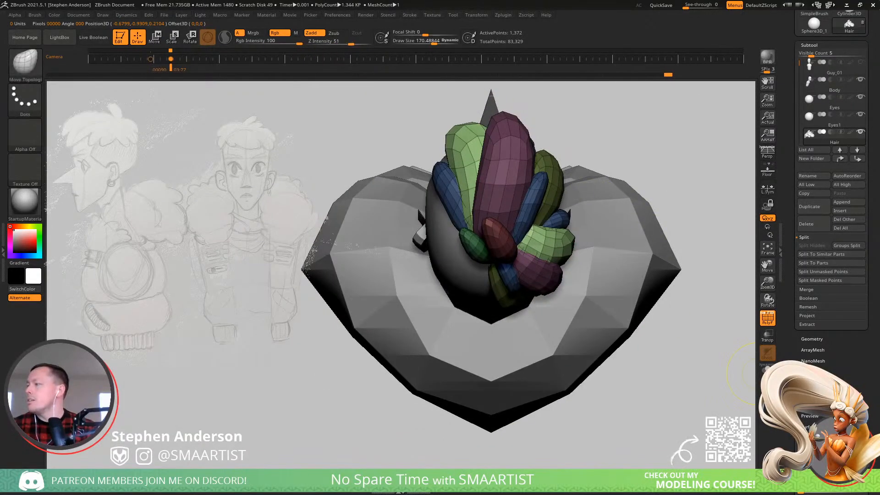
mouse_move(790, 385)
left_mouse_down()
mouse_move(789, 327)
mouse_move(832, 307)
mouse_move(824, 286)
left_mouse_up()
left_click(716, 237, "ctrl")
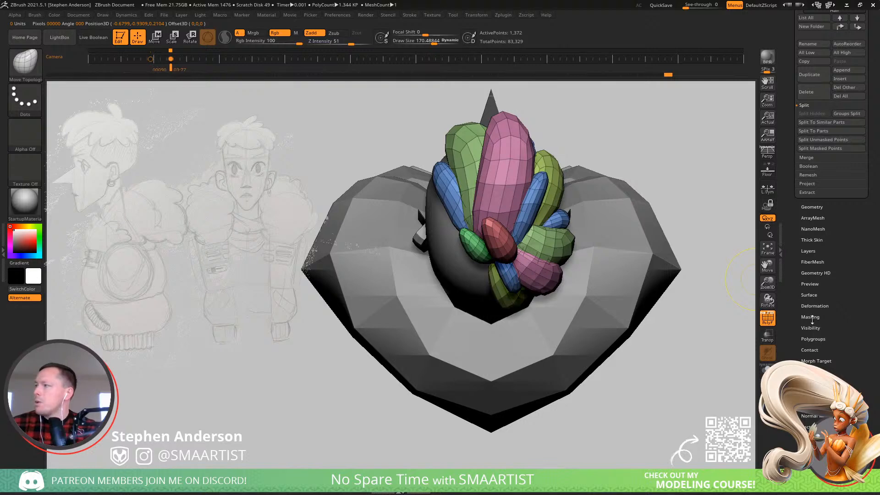
left_click(814, 339)
left_click(813, 65)
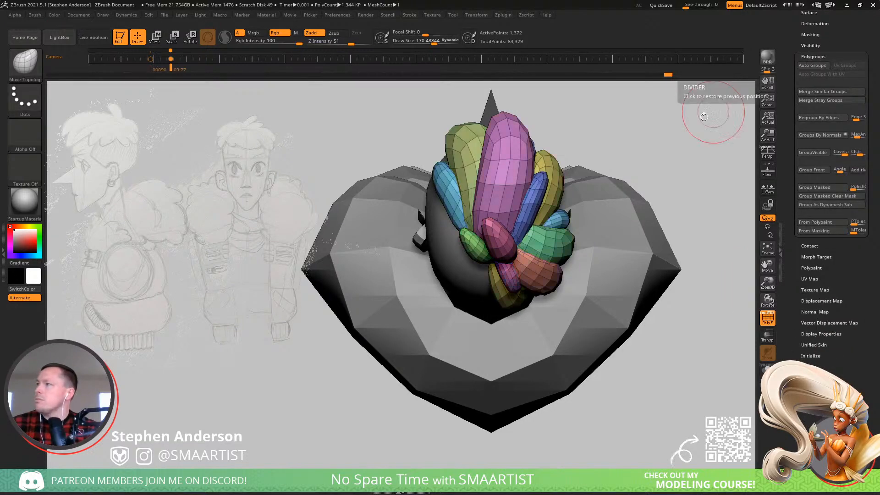
- Mask all hair except the green side lock and reshape it with the Move brush at a draw size of about 233
key("w")
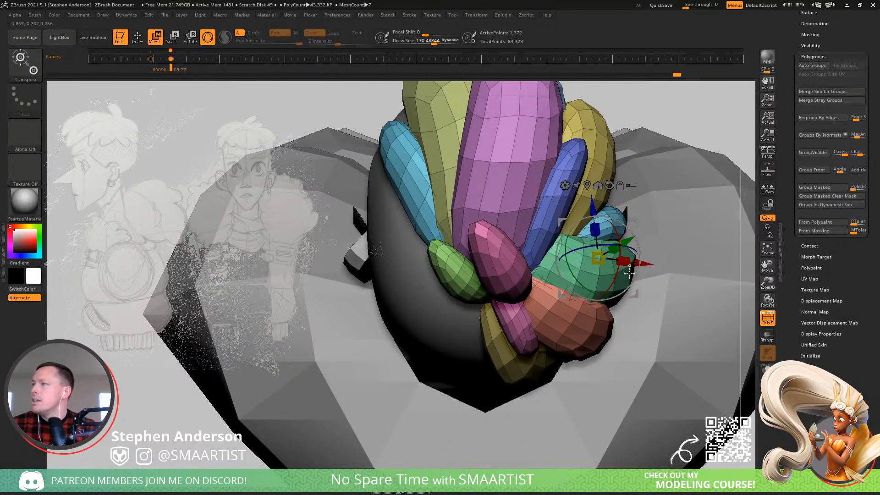
left_click(577, 272, "ctrl+shift")
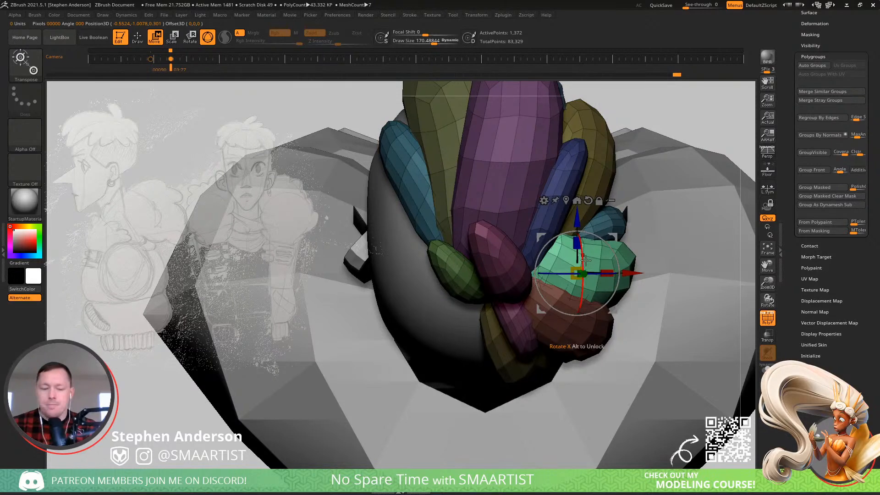
key("b")
key("m")
key("v")
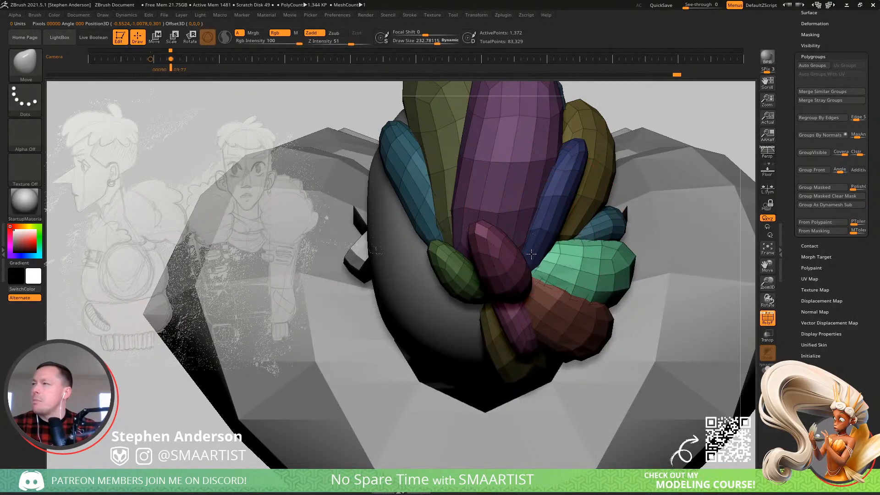
right_click_drag(589, 280, 590, 254)
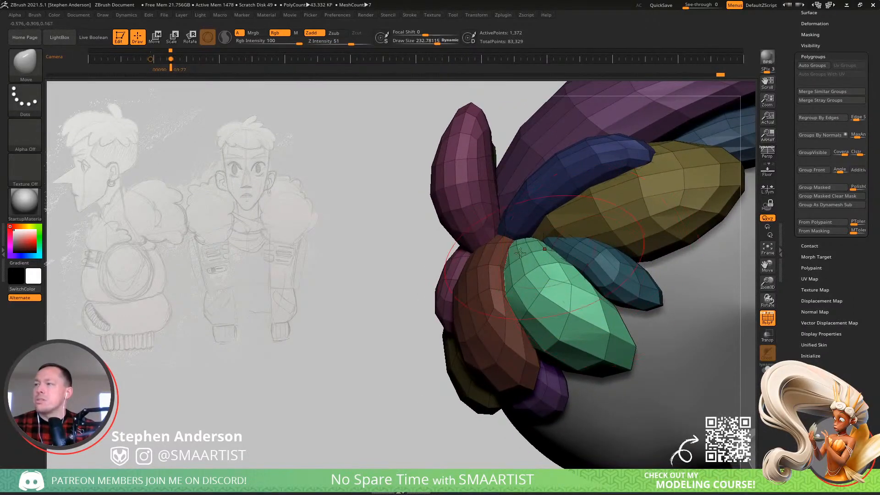
- Isolate the light blue side lock with a mask and bend it toward the crown with the Move brush at a draw size of about 179
key("w")
left_click(622, 275, "alt")
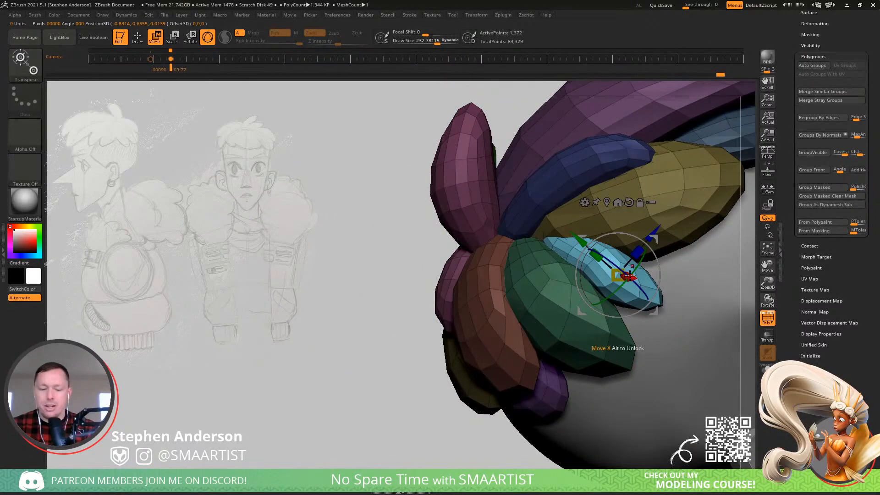
key("b")
key("m")
key("v")
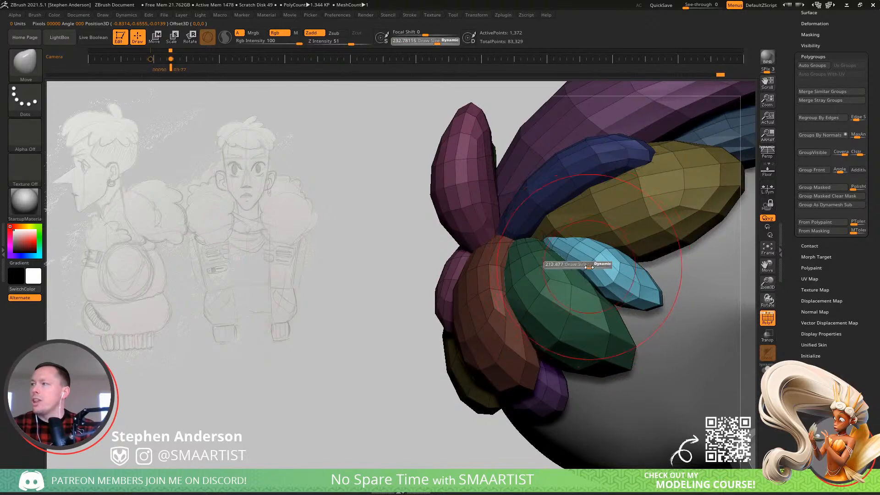
left_click_drag(589, 268, 561, 259)
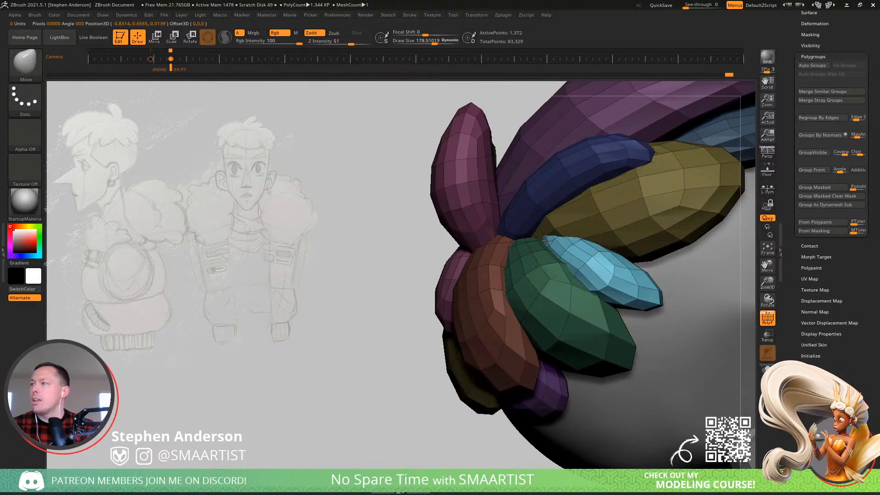
mouse_move(559, 243)
right_mouse_down()
mouse_move(594, 250)
mouse_move(560, 254)
mouse_move(592, 228)
right_mouse_up()
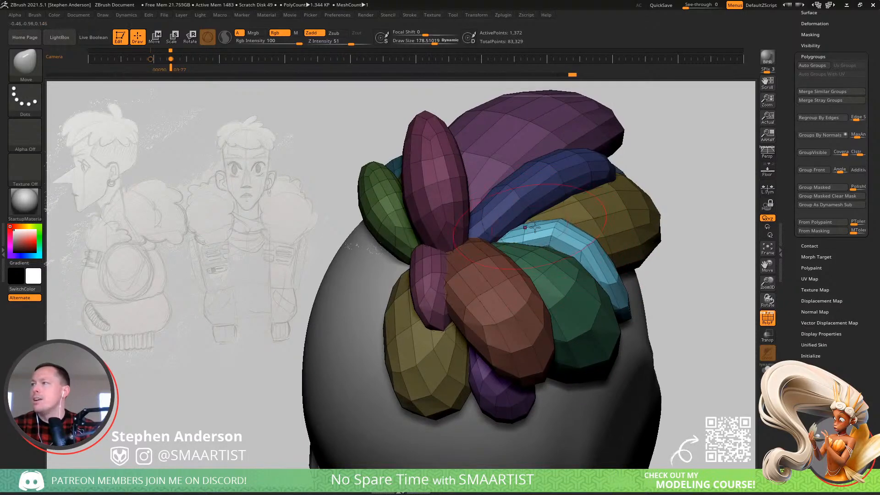
- Curve the light blue lock along the skull, extend its root toward the hair's meeting point, and clear the mask
left_click_drag(589, 263, 600, 253)
mouse_move(633, 259)
right_mouse_down()
mouse_move(601, 268)
mouse_move(637, 275)
mouse_move(617, 284)
right_mouse_up()
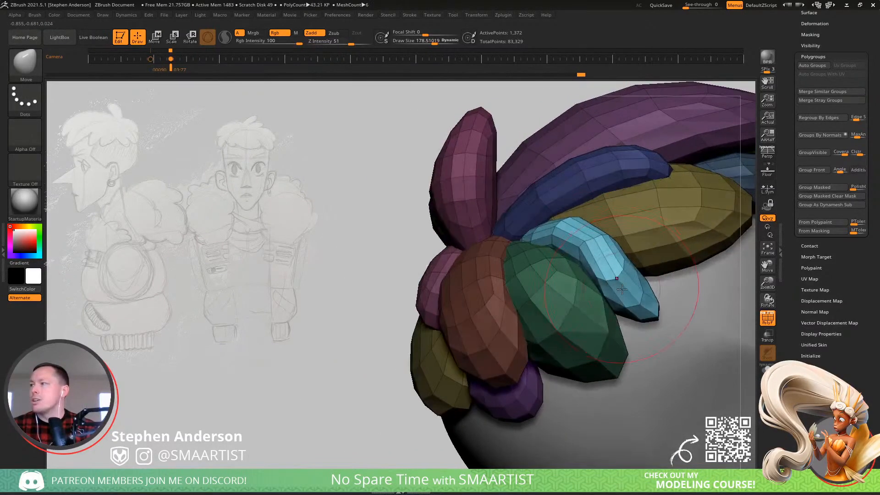
left_click_drag(622, 289, 636, 274)
mouse_move(574, 248)
right_mouse_down()
mouse_move(600, 231)
mouse_move(580, 229)
right_mouse_up()
left_click_drag(525, 225, 508, 234)
mouse_move(508, 234)
right_mouse_down()
mouse_move(477, 224)
mouse_move(512, 232)
right_mouse_up()
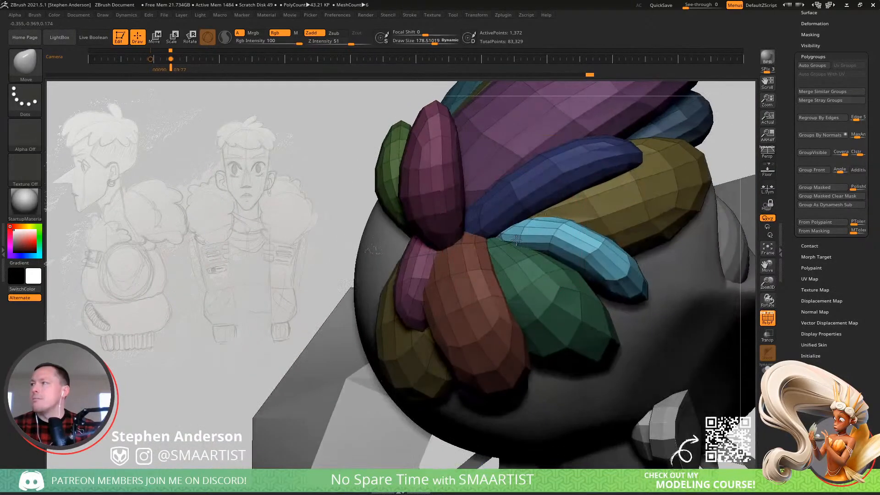
right_click_drag(611, 212, 451, 271, "ctrl")
left_click_drag(609, 158, 638, 196, "ctrl")
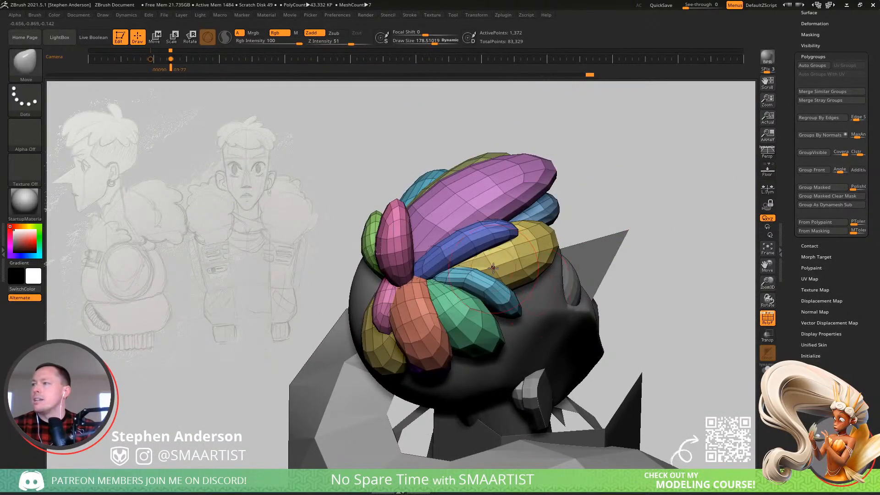
- Turn off polyframe, isolate the slim blue lock beside the large top lock, and widen it with the Move brush at a draw size of about 179
key("shift+f")
mouse_move(442, 268)
right_mouse_down()
mouse_move(469, 273)
mouse_move(471, 283)
mouse_move(477, 274)
mouse_move(431, 257)
mouse_move(458, 263)
right_mouse_up()
key("w")
left_click(433, 248, "ctrl")
key("b")
key("m")
key("v")
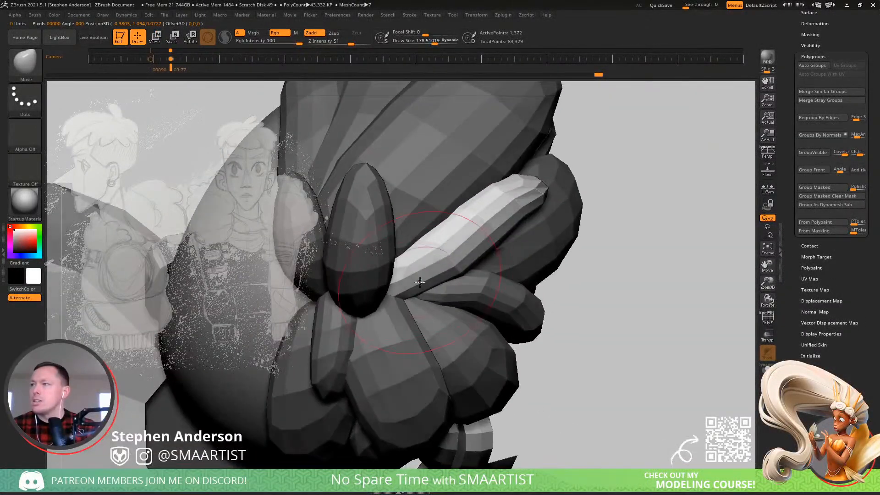
left_click_drag(435, 254, 420, 270)
mouse_move(463, 249)
left_mouse_down()
mouse_move(490, 251)
mouse_move(491, 199)
left_mouse_up()
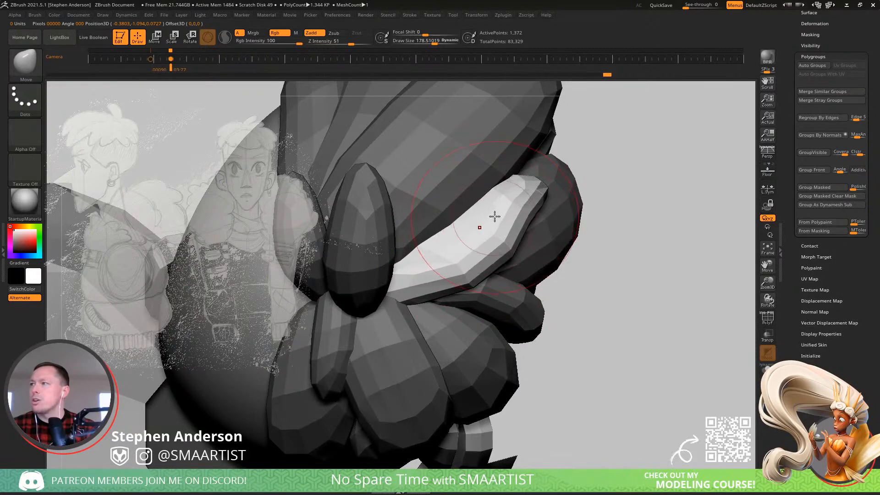
- Refine the isolated lock's root and upper surface with the Move brush at draw sizes of about 104 and 243
right_click_drag(491, 198, 465, 281)
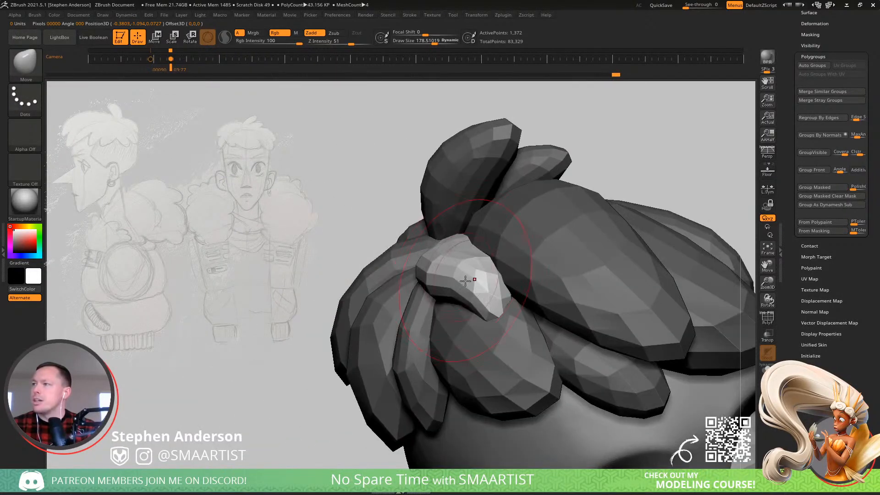
left_click_drag(458, 288, 452, 289)
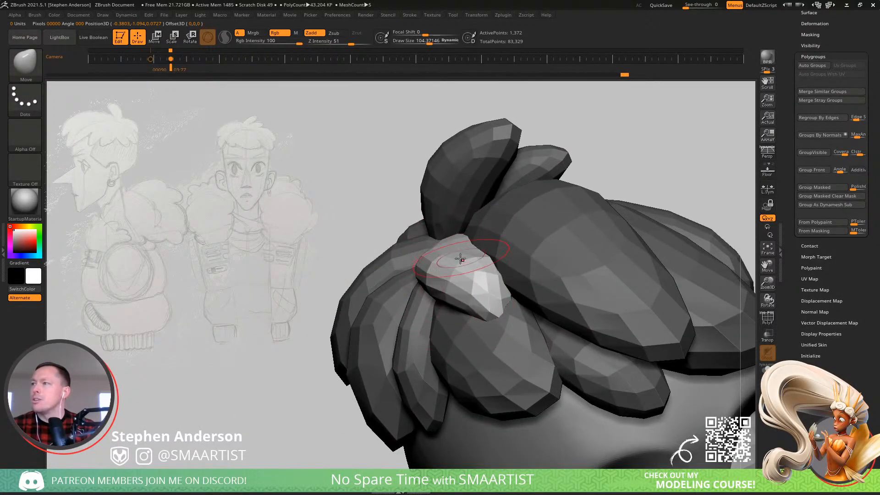
mouse_move(448, 236)
right_mouse_down()
mouse_move(447, 301)
mouse_move(475, 277)
mouse_move(518, 287)
right_mouse_up()
key("s")
left_click_drag(519, 287, 526, 287)
right_click_drag(504, 299, 435, 310)
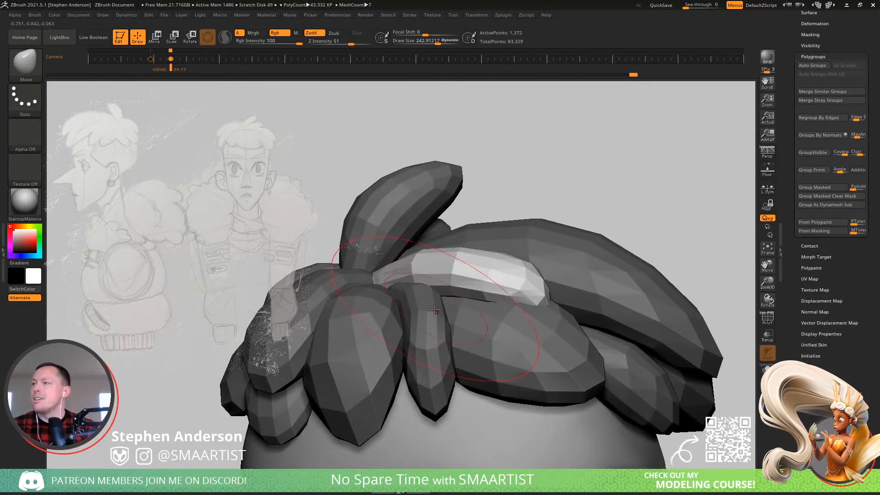
- Isolate the narrow lock between the two wide side locks, adjust its root with the Move brush, and clear the mask
key("w")
left_click(427, 318, "alt")
key("q")
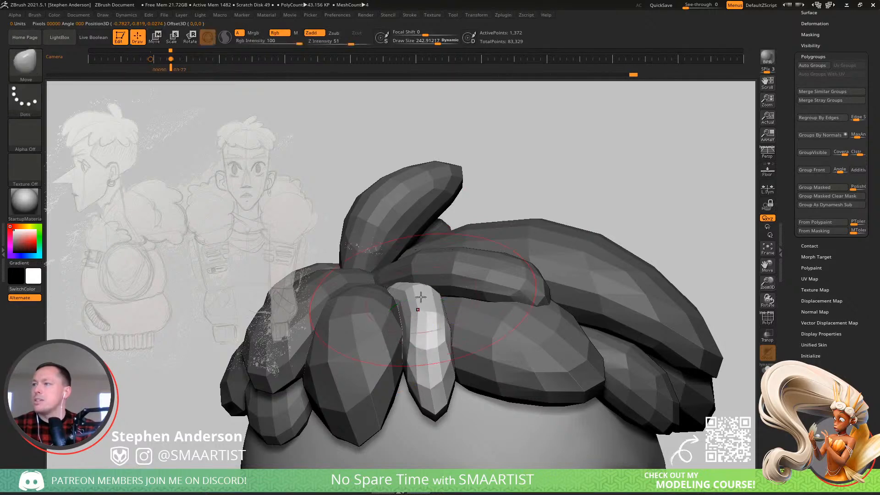
mouse_move(412, 290)
right_mouse_down()
mouse_move(410, 299)
mouse_move(550, 149)
right_mouse_up()
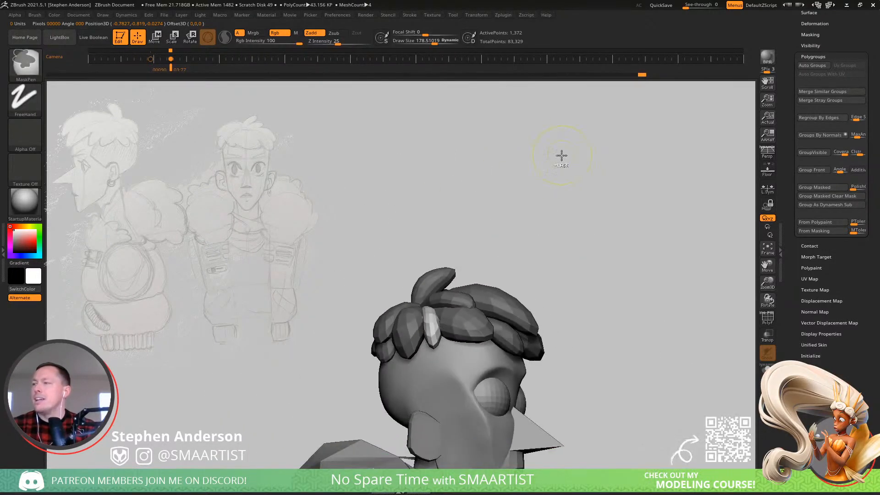
left_click_drag(560, 156, 564, 167, "ctrl")
right_click_drag(564, 167, 531, 240, "ctrl")
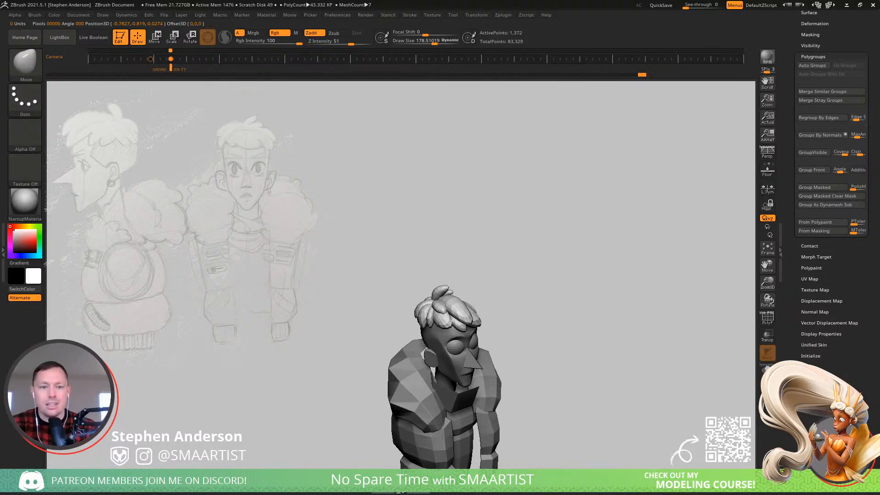
- Switch to the browser, search Instagram for Wylie Beckert, open the artist's profile, and select its web address
key("alt+Tab")
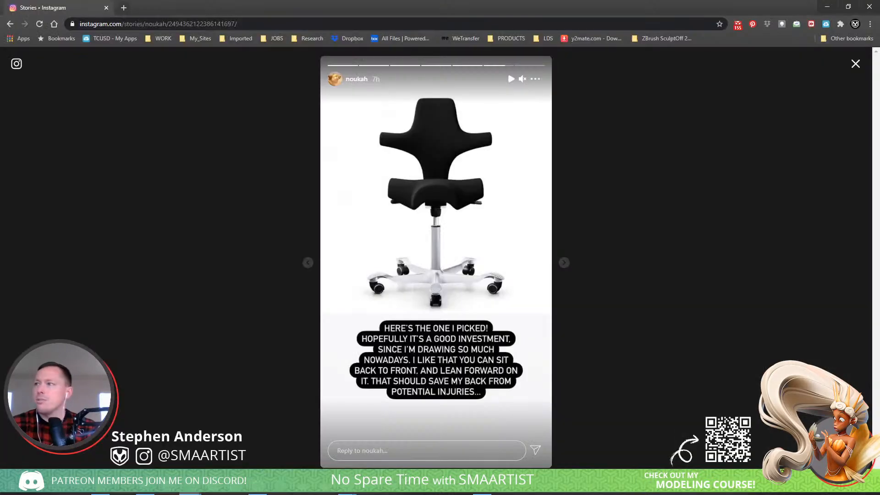
left_click(16, 66)
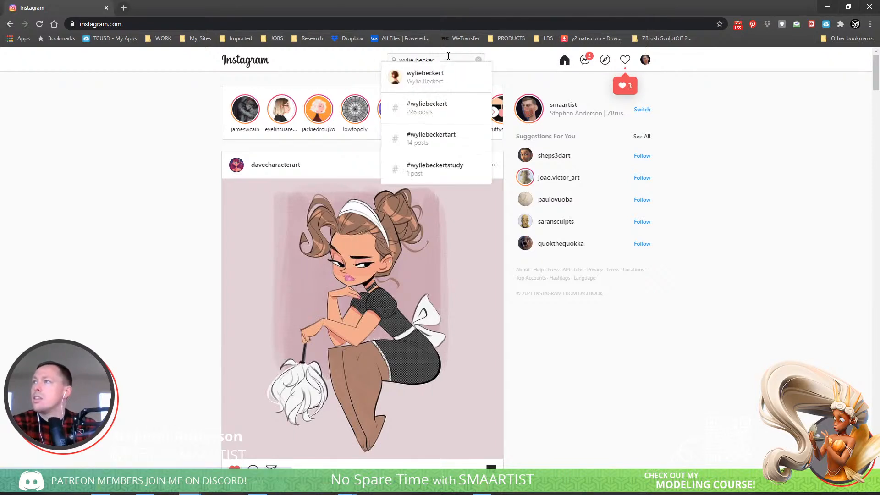
left_click(445, 77)
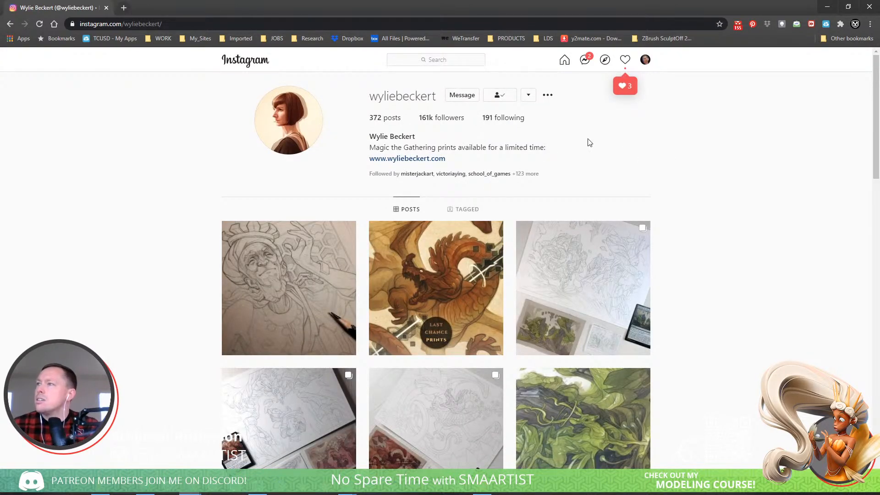
left_click(307, 25)
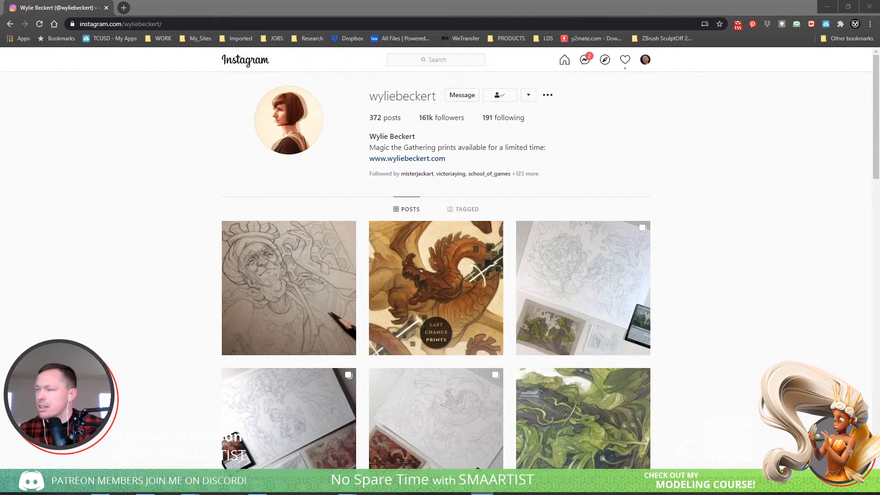
- Browse the artist's posts, view the "Cauldron of Everything" artwork, and return to the profile grid
scroll(744, 340, "down", 5)
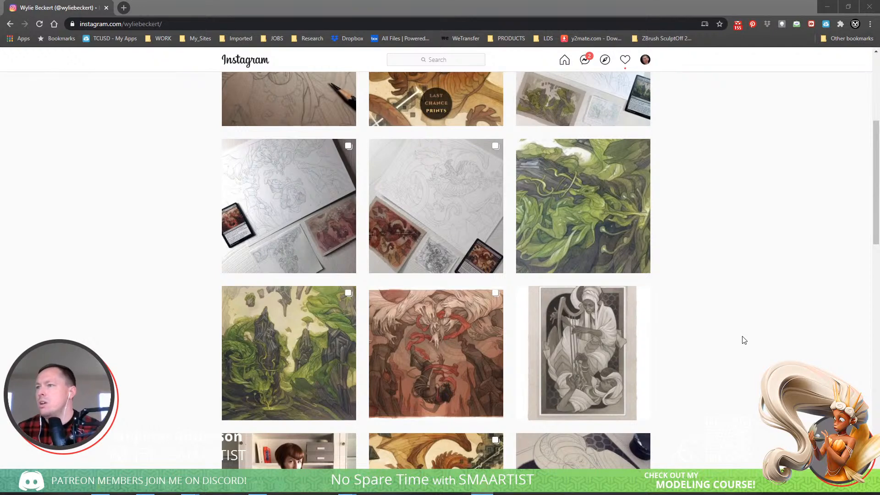
scroll(726, 331, "down", 7)
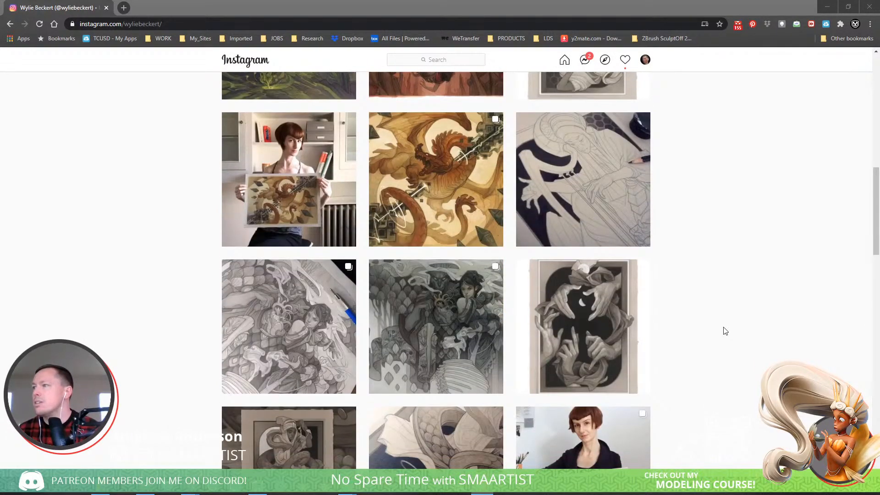
left_click(466, 354)
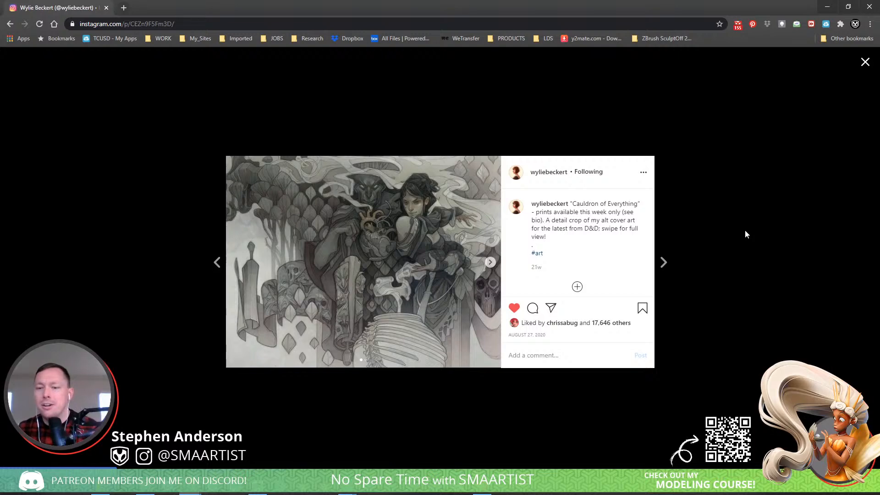
left_click(728, 254)
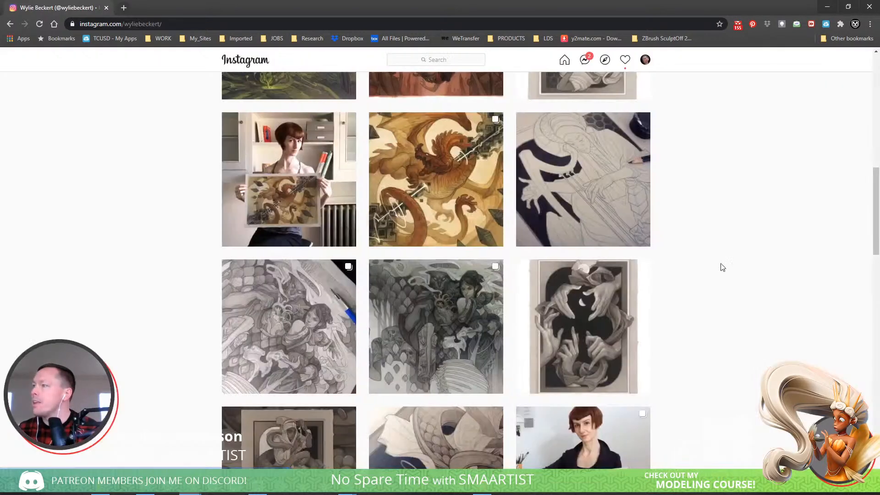
- Browse further down the artist's posts, open the "Finishing Blow" artwork, and view its second image
scroll(722, 266, "down", 1)
scroll(723, 268, "down", 2)
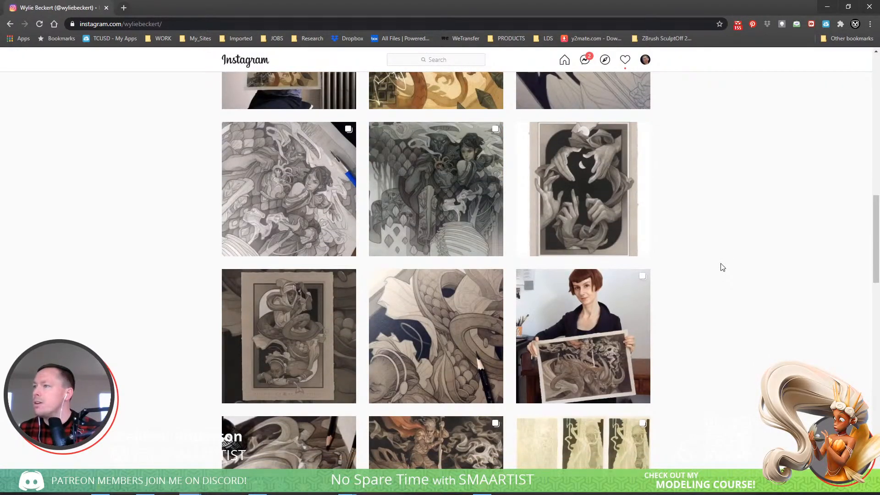
scroll(723, 267, "down", 3)
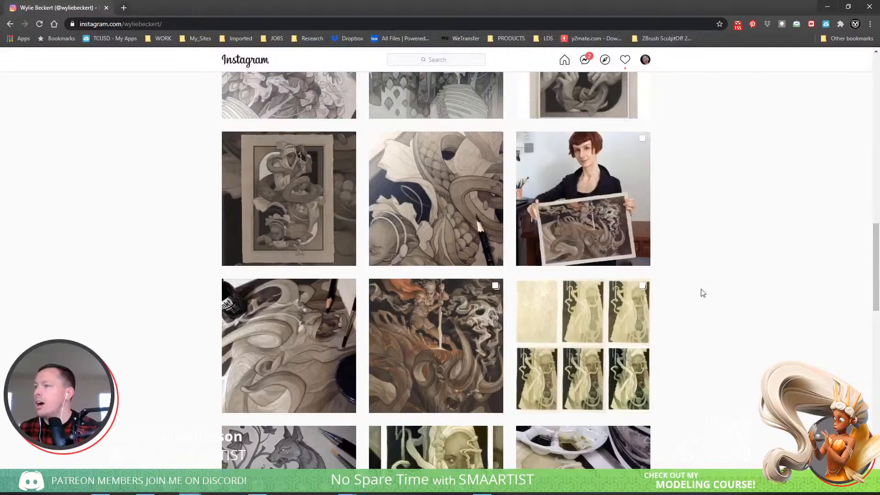
left_click(464, 384)
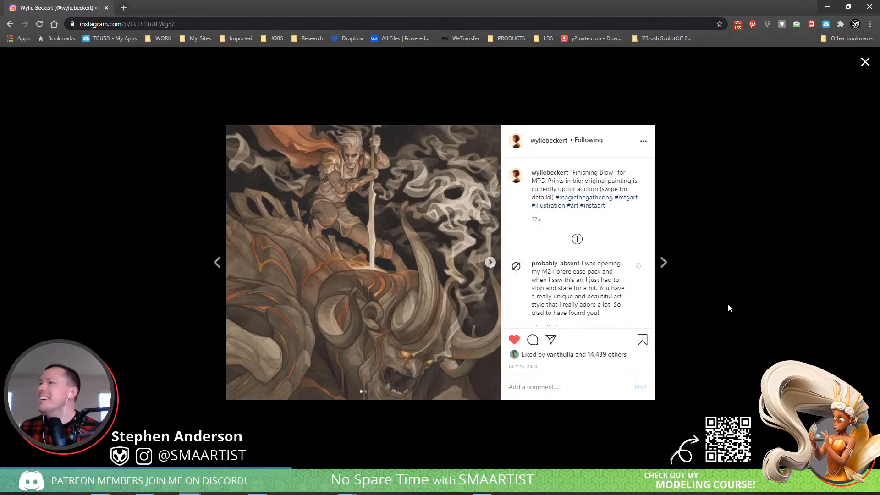
left_click(491, 262)
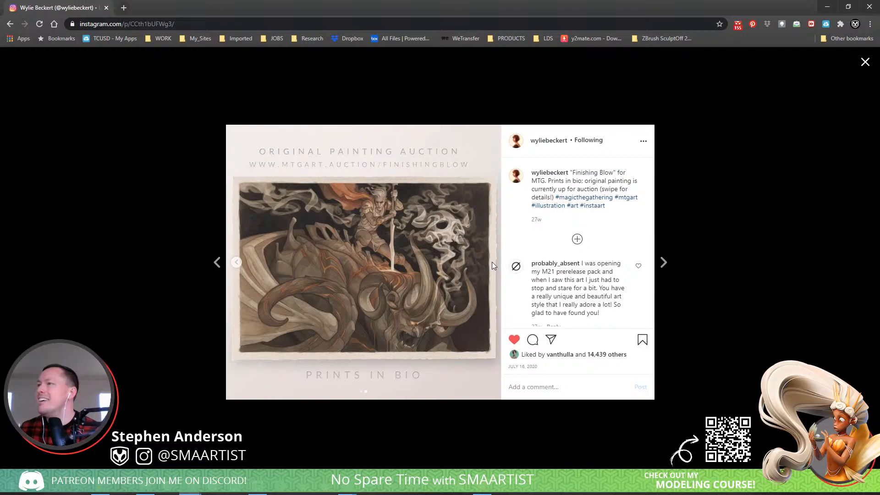
- Close the "Finishing Blow" post after returning to its first image, and browse the artist's older posts down to the Yoda paintings
left_click(235, 262)
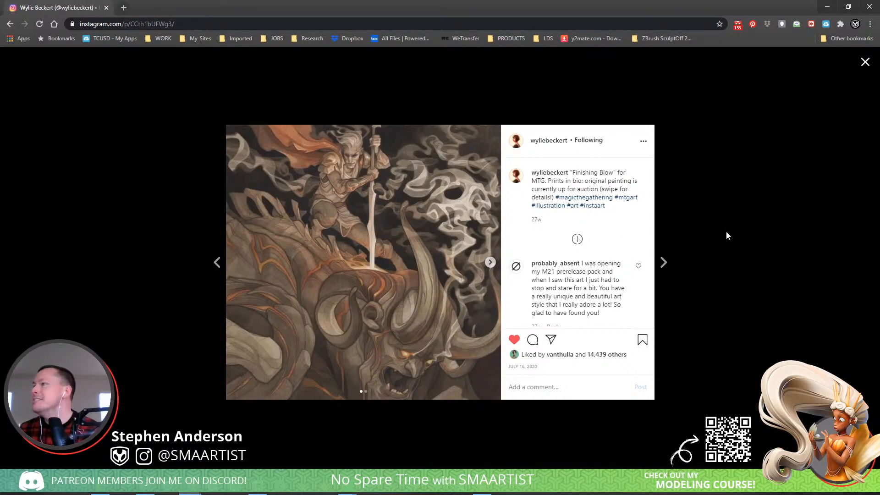
left_click(788, 237)
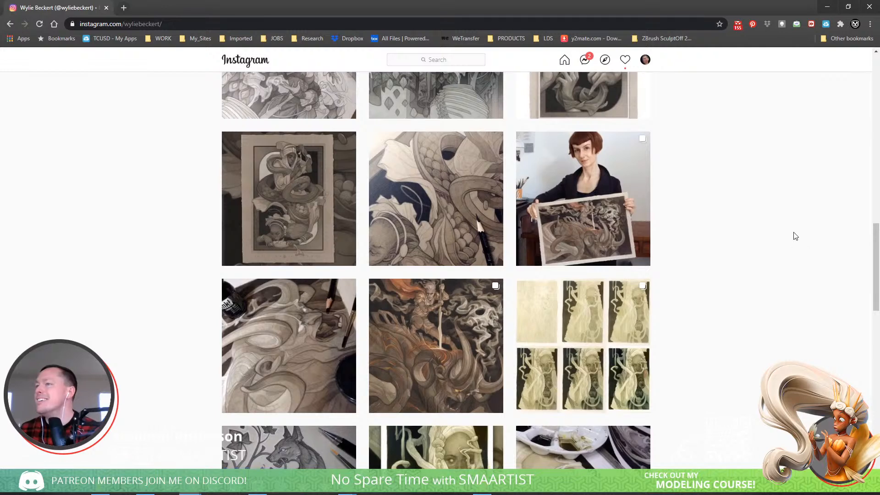
scroll(795, 236, "down", 3)
scroll(796, 236, "down", 2)
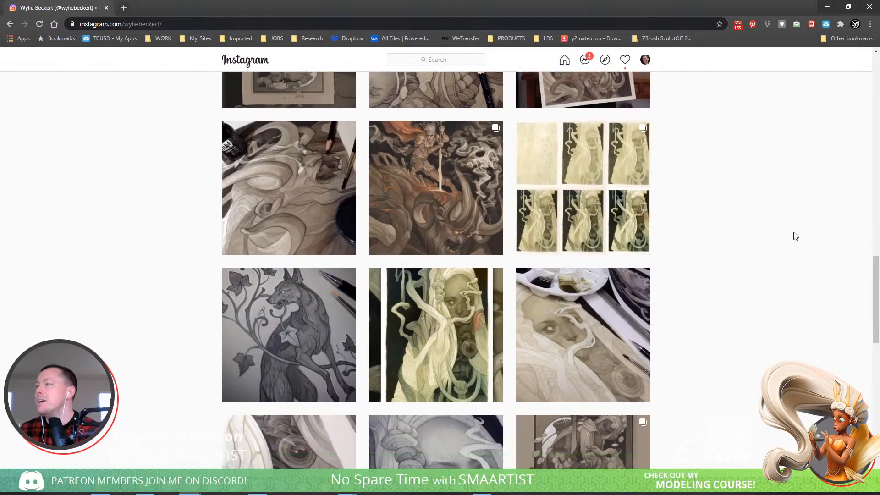
scroll(795, 236, "down", 2)
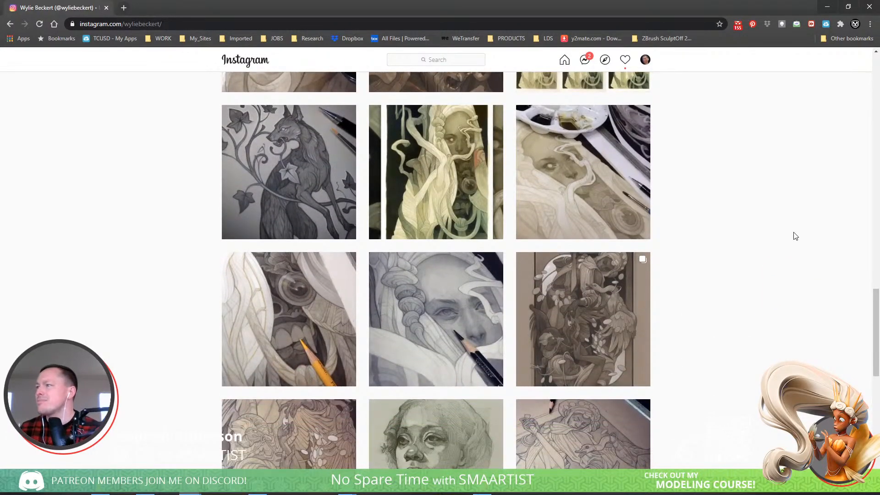
scroll(795, 237, "down", 3)
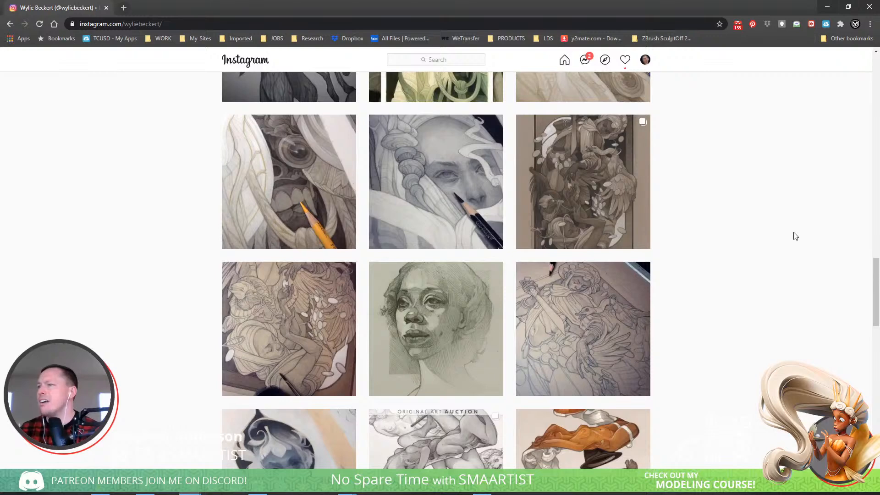
scroll(796, 236, "down", 3)
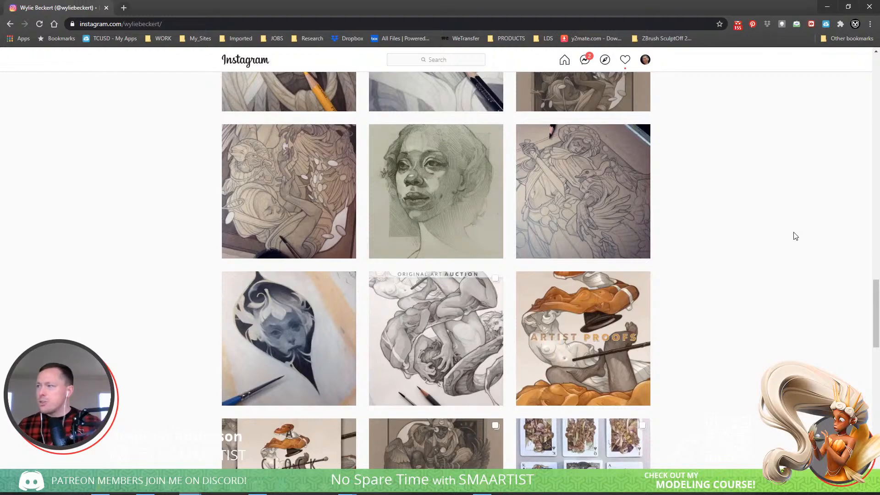
scroll(723, 299, "down", 4)
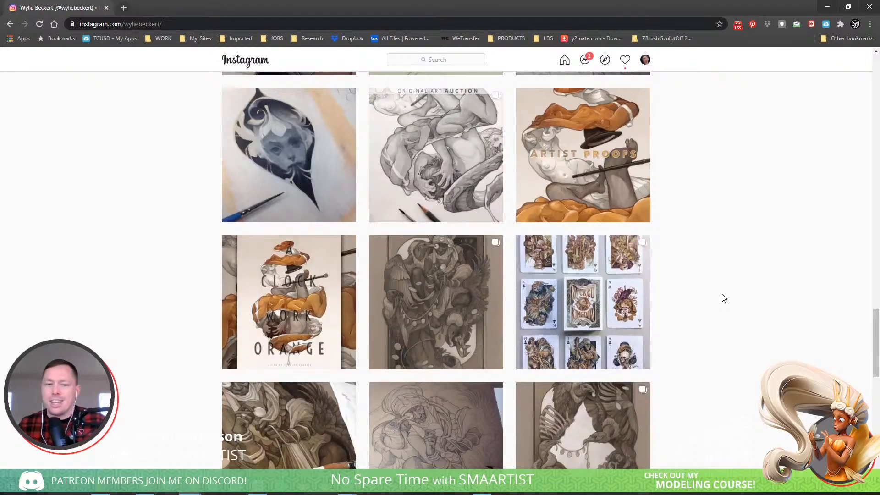
scroll(724, 298, "down", 3)
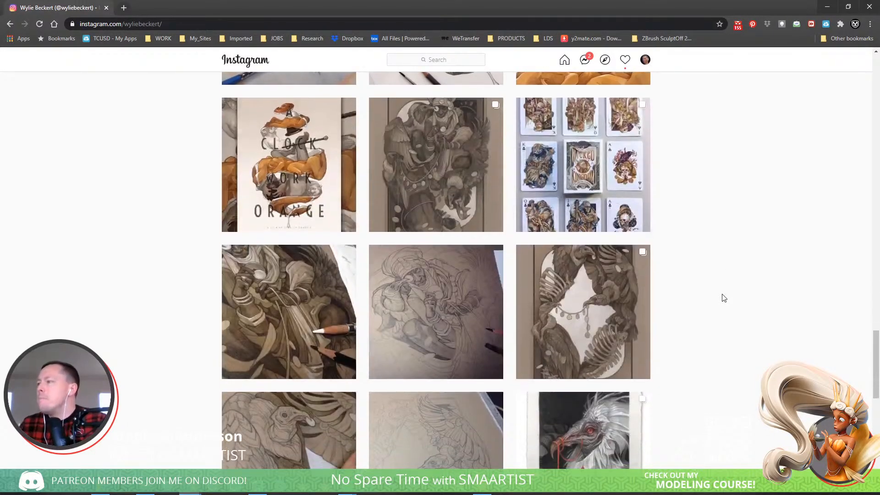
scroll(724, 299, "down", 2)
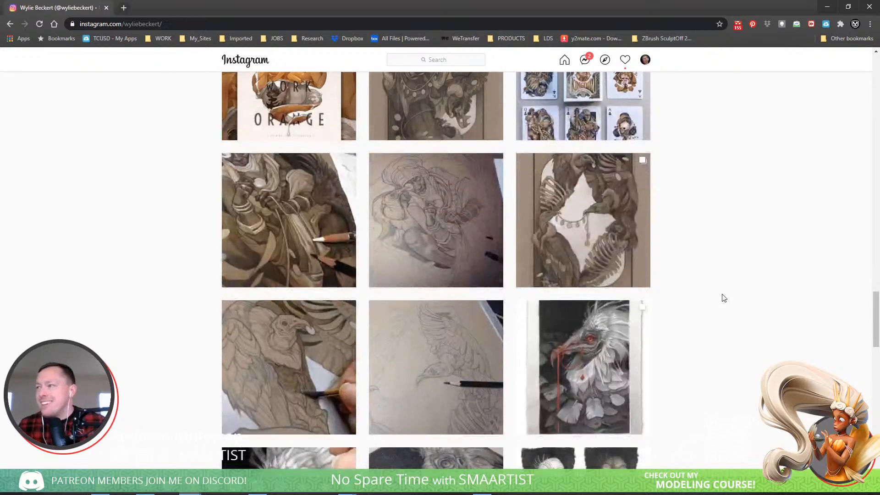
scroll(692, 325, "down", 4)
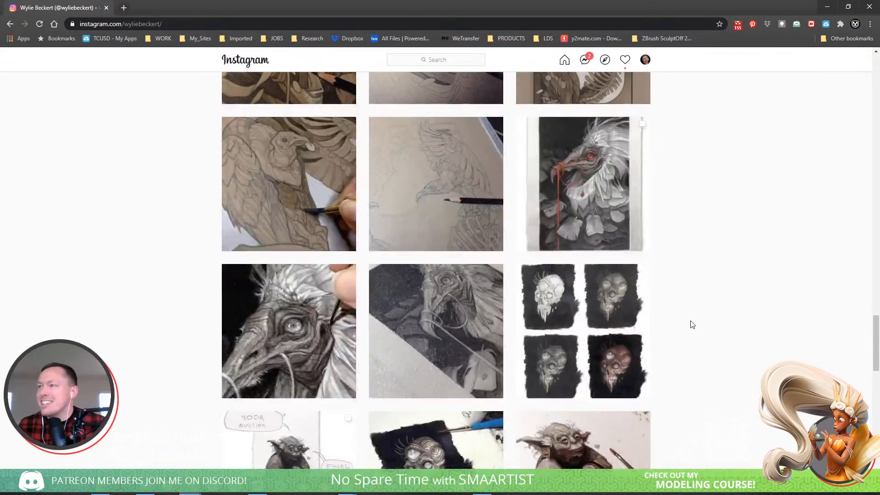
scroll(692, 324, "down", 3)
scroll(692, 325, "down", 2)
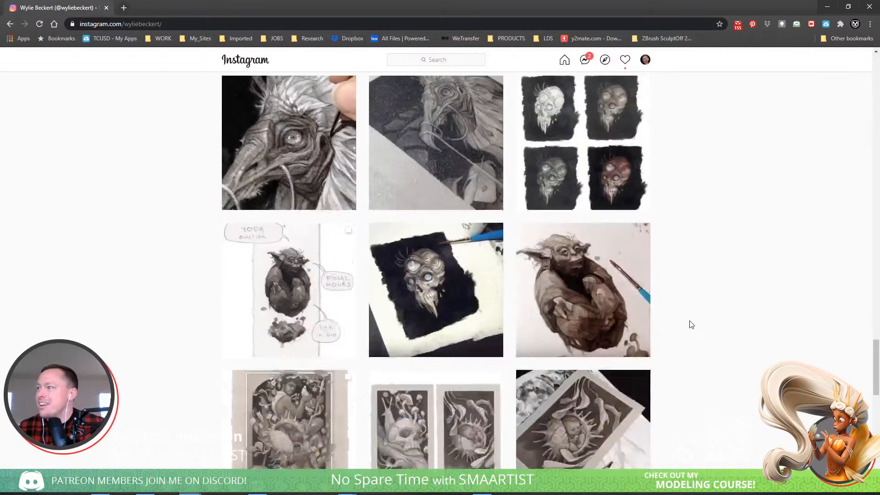
- Open the late-night Yoda painting post, like it, and return to the profile grid
left_click(594, 289)
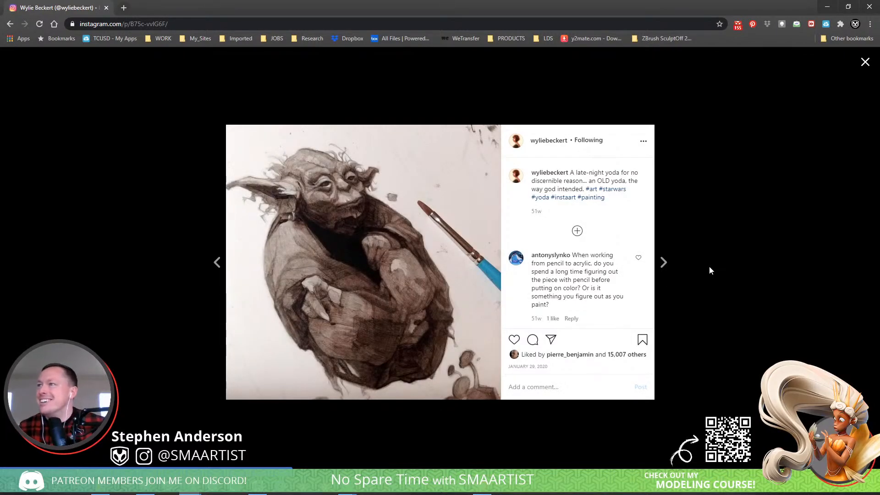
left_click(515, 340)
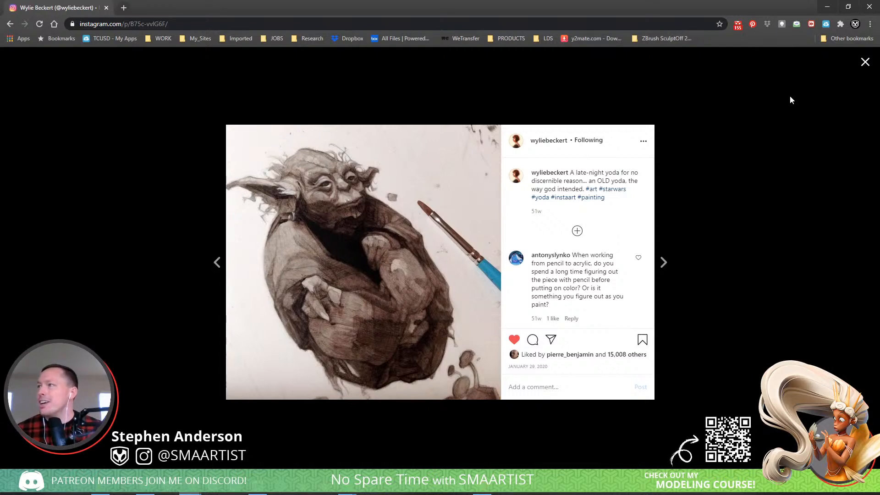
left_click(866, 63)
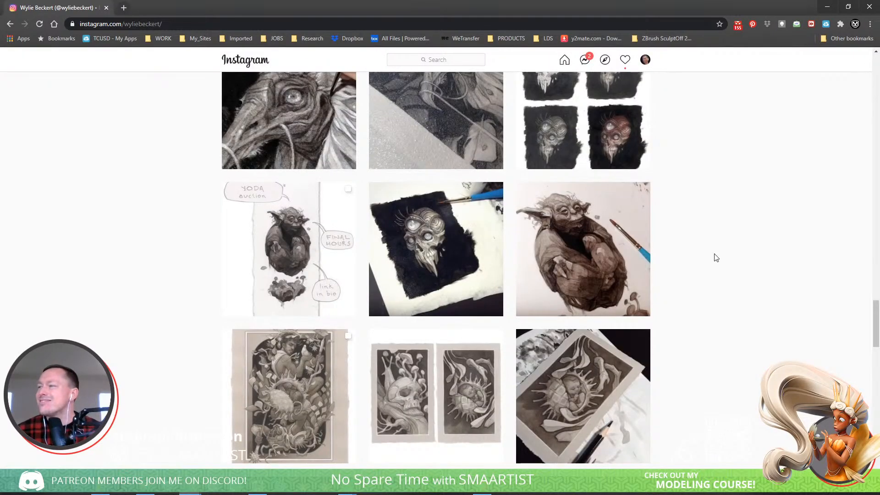
- Browse further through the artist's older posts and return to the beginning of the profile page
scroll(716, 257, "down", 8)
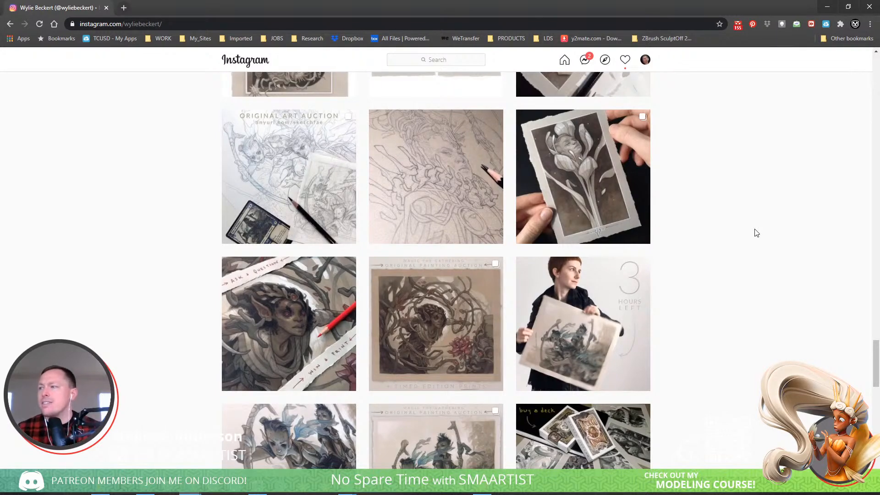
scroll(756, 233, "down", 6)
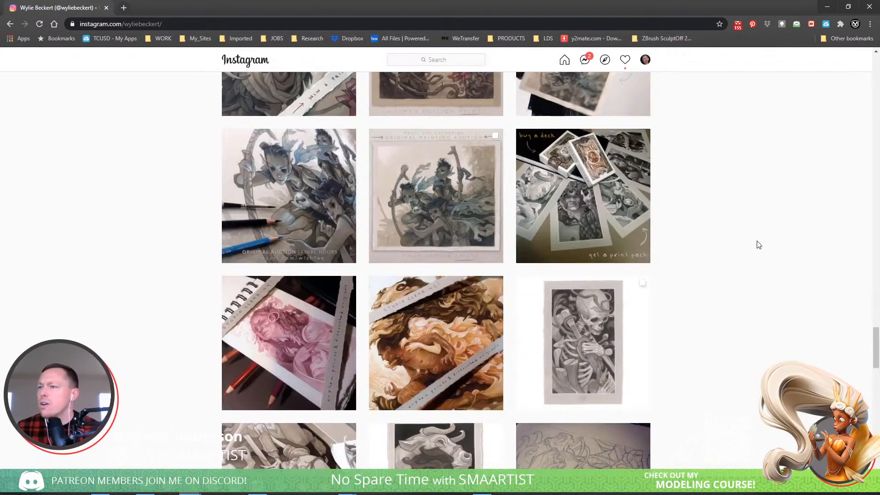
scroll(759, 246, "down", 4)
scroll(760, 245, "down", 2)
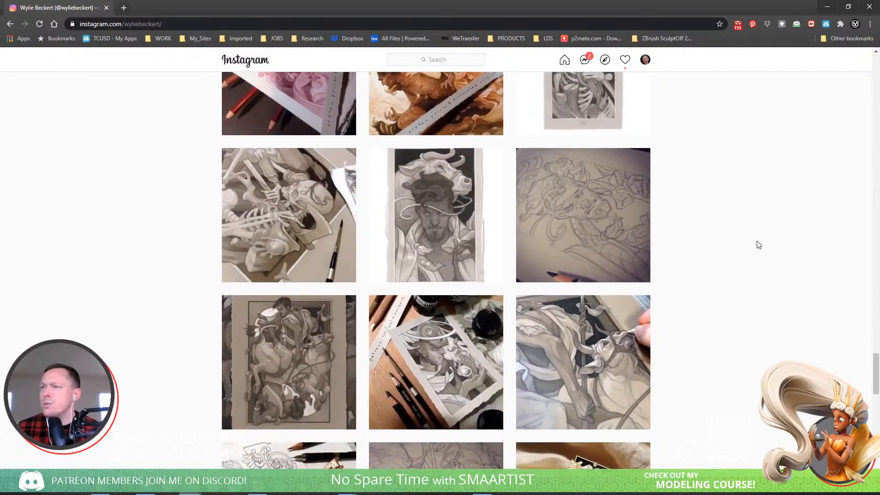
left_click_drag(876, 376, 847, 73)
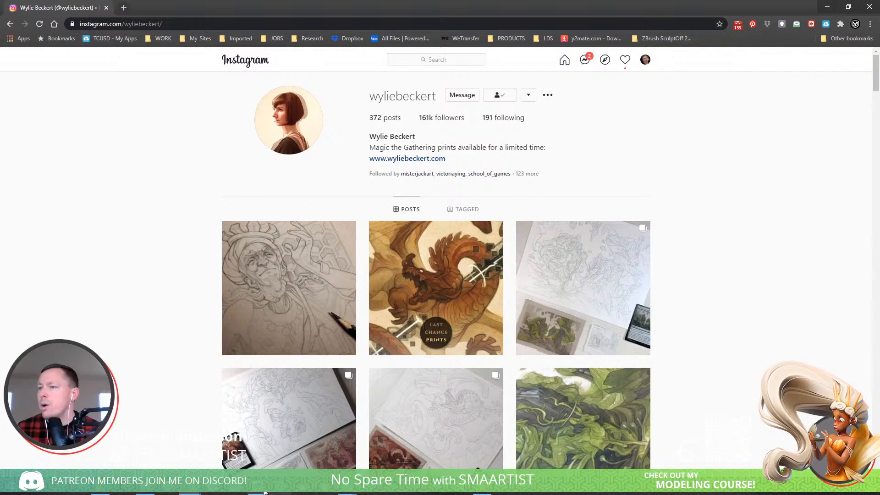
- Switch to ZBrush and examine the hair locks and the whole bust from several angles, ending close on the side of the head
left_click(269, 463)
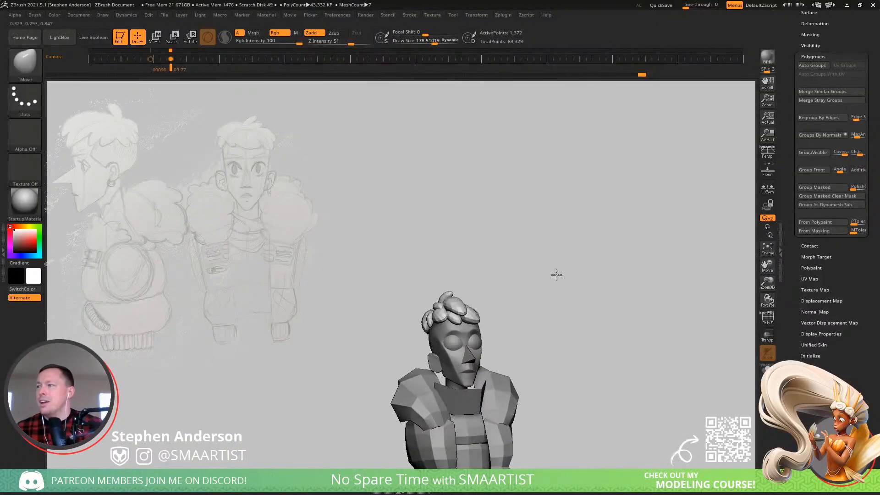
mouse_move(557, 275)
left_mouse_down()
mouse_move(552, 297)
mouse_move(566, 315)
mouse_move(581, 316)
mouse_move(586, 227)
mouse_move(562, 240)
mouse_move(596, 239)
left_mouse_up()
mouse_move(595, 238)
right_mouse_down("ctrl")
mouse_move(623, 243)
mouse_move(616, 215)
right_mouse_up("ctrl")
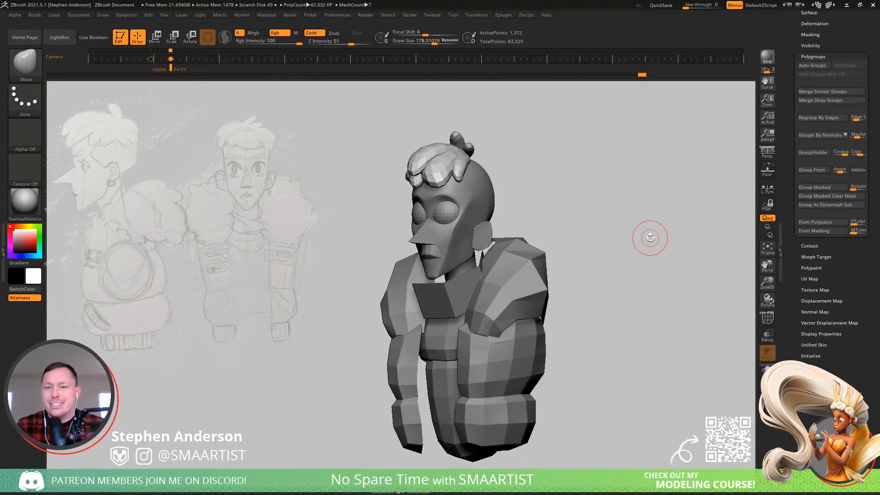
left_click_drag(677, 234, 447, 228)
right_click_drag(447, 228, 486, 295)
mouse_move(382, 301)
right_mouse_down("alt")
mouse_move(451, 320)
mouse_move(484, 310)
mouse_move(470, 314)
right_mouse_up("alt")
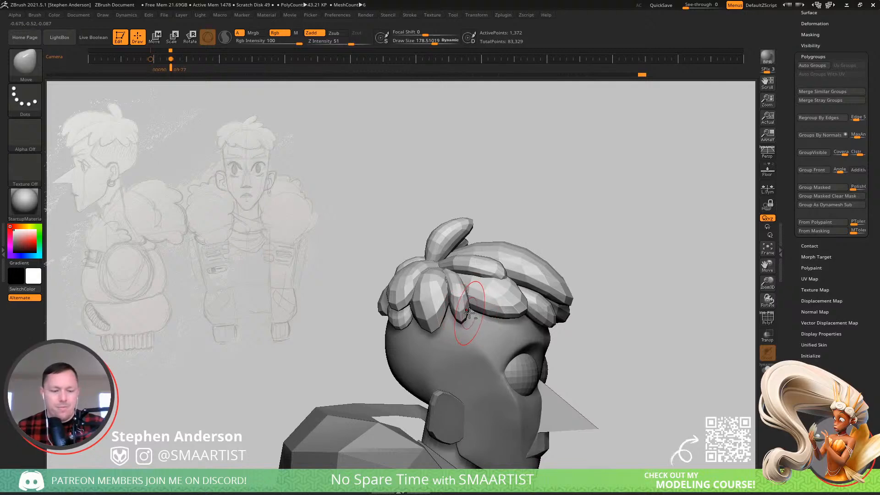
- Switch back to the browser, view the artist's "Reclaim the Wastes" sketch post, and close it
key("alt+Tab")
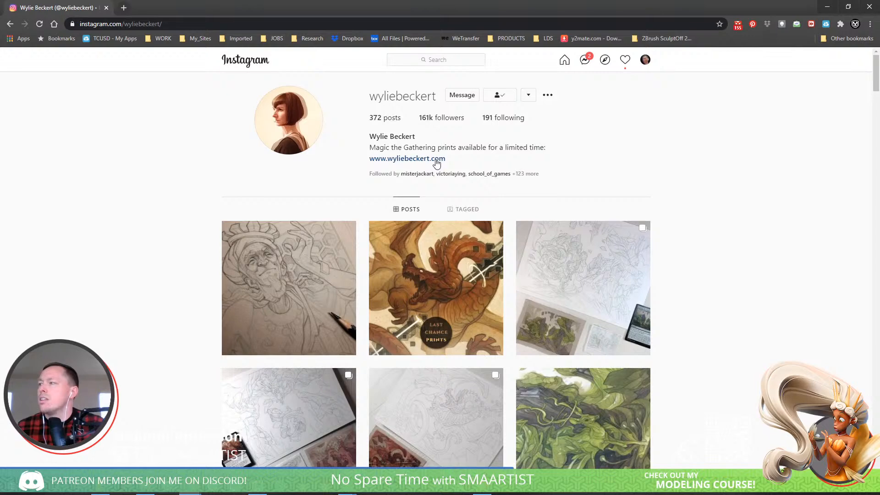
left_click(623, 337)
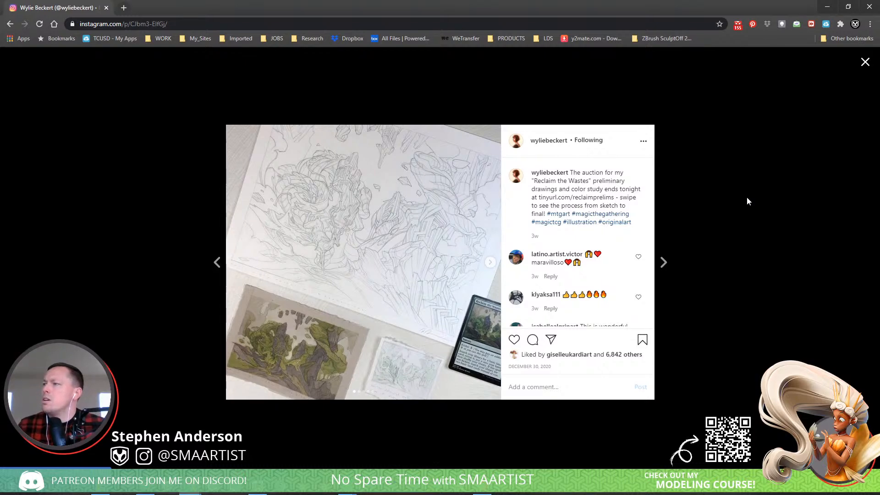
left_click(748, 201)
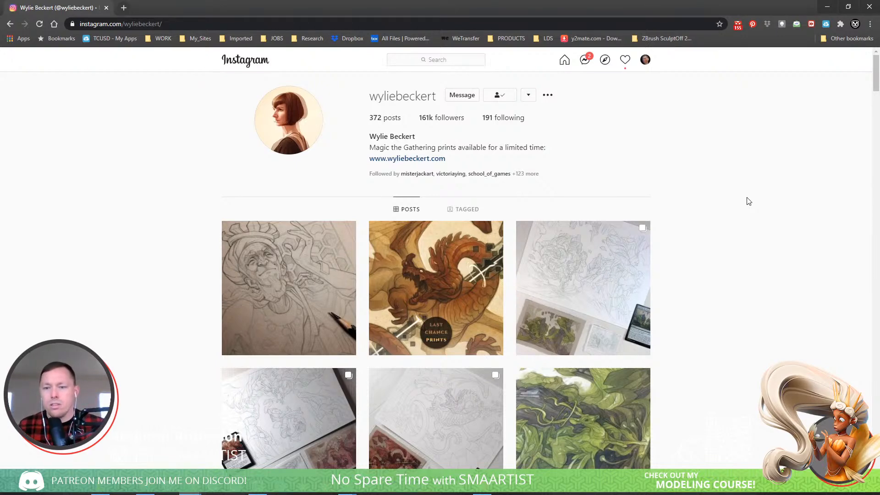
- Switch to ZBrush, display the hair's colored polygroups, and mask everything except the small pink lock behind the upright tuft
key("alt+Tab")
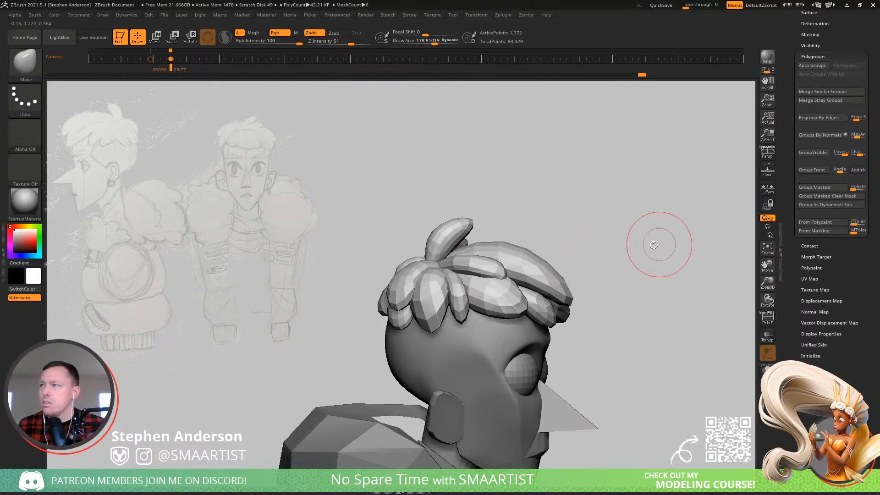
left_click_drag(658, 240, 461, 289)
right_click_drag(461, 289, 476, 321)
key("w")
key("shift+f")
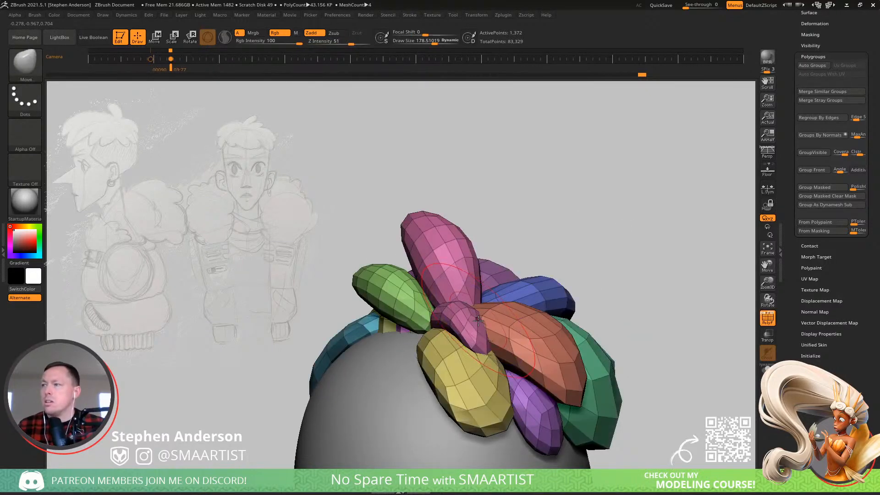
key("q")
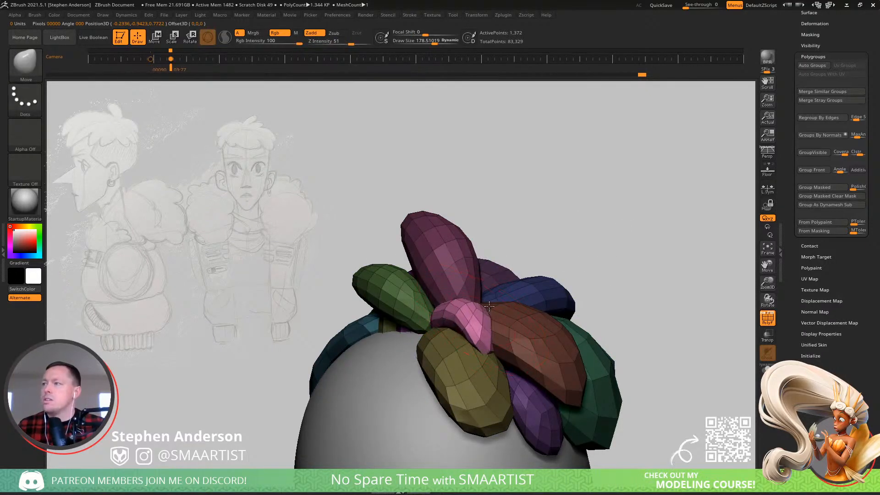
- Reshape the small pink crown lock with a smaller Move brush, briefly showing it alone to check its form
mouse_move(472, 328)
right_mouse_down()
mouse_move(461, 321)
mouse_move(457, 250)
mouse_move(442, 307)
mouse_move(453, 323)
right_mouse_up()
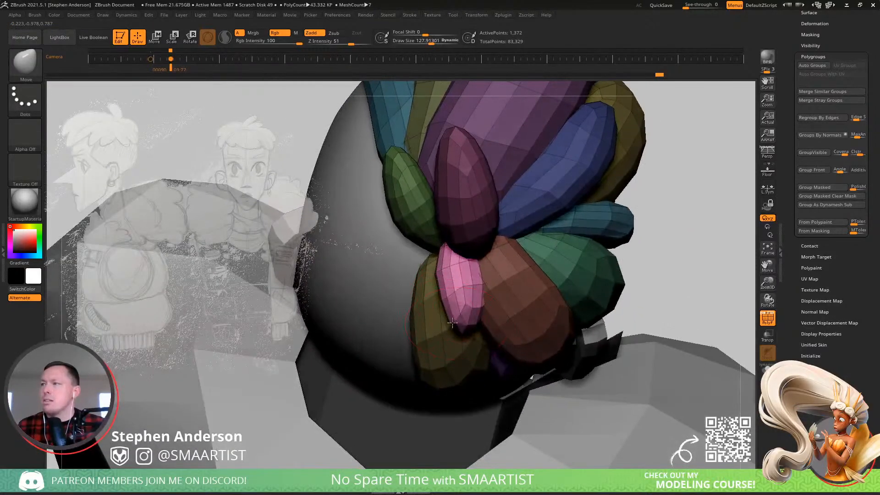
right_click_drag(432, 284, 459, 271)
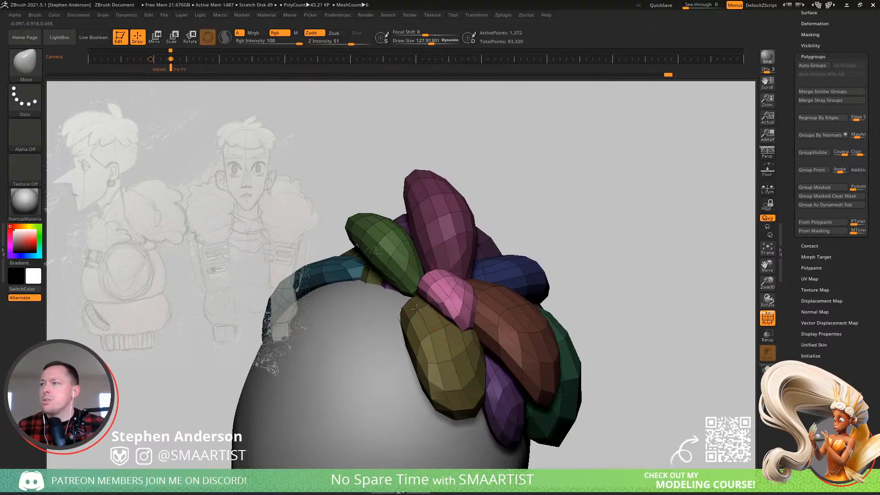
right_click_drag(441, 313, 472, 286)
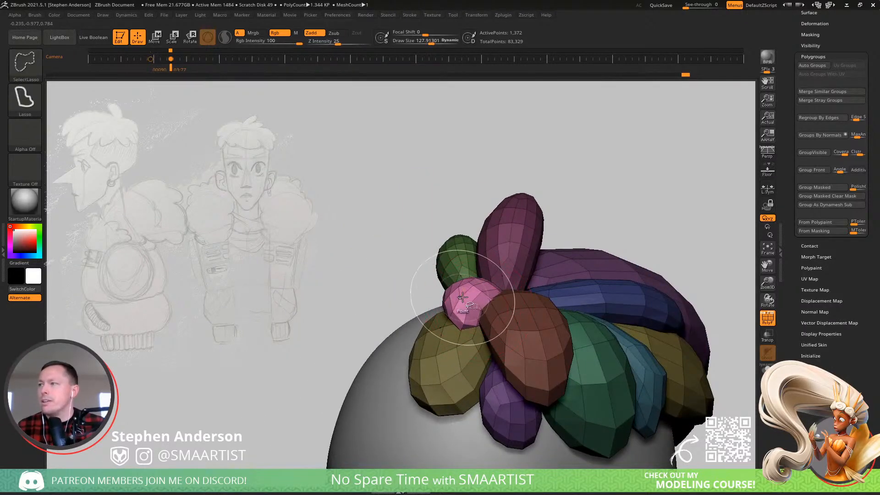
left_click(463, 298, "ctrl+shift")
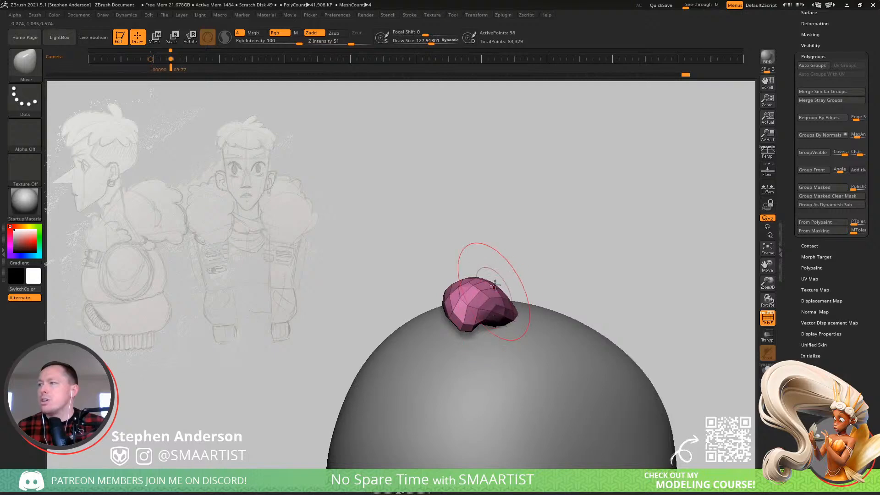
left_click(518, 272, "ctrl+shift")
mouse_move(518, 272)
right_mouse_down()
mouse_move(485, 293)
mouse_move(497, 308)
mouse_move(486, 313)
mouse_move(485, 301)
mouse_move(483, 308)
right_mouse_up()
key("s")
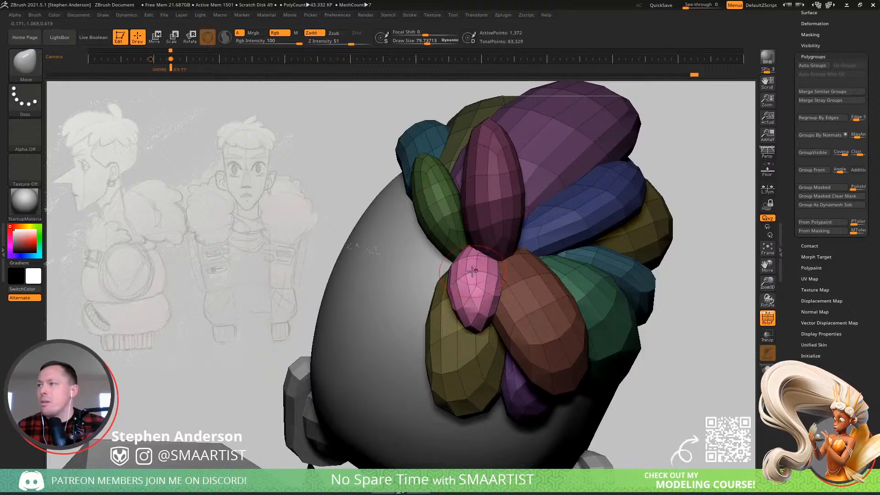
- Turn off the polygroup wireframe display and clear the mask from the hair
right_click_drag(472, 271, 452, 352)
key("shift+f")
left_click_drag(520, 236, 560, 277, "ctrl")
right_click_drag(489, 345, 477, 389, "ctrl")
- Mask everything except the small lock tucked beneath the two wide back locks, adjust it with the Move brush, and enlarge the brush
key("w")
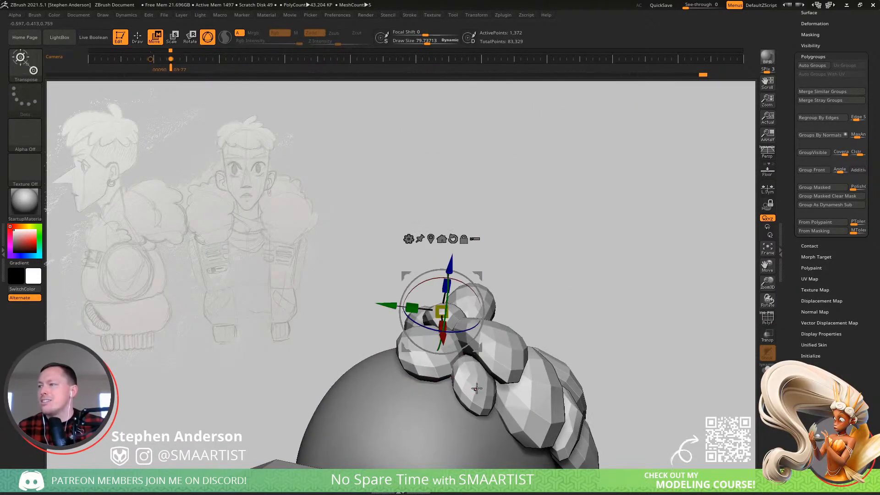
left_click(477, 389, "ctrl")
key("b")
key("m")
key("v")
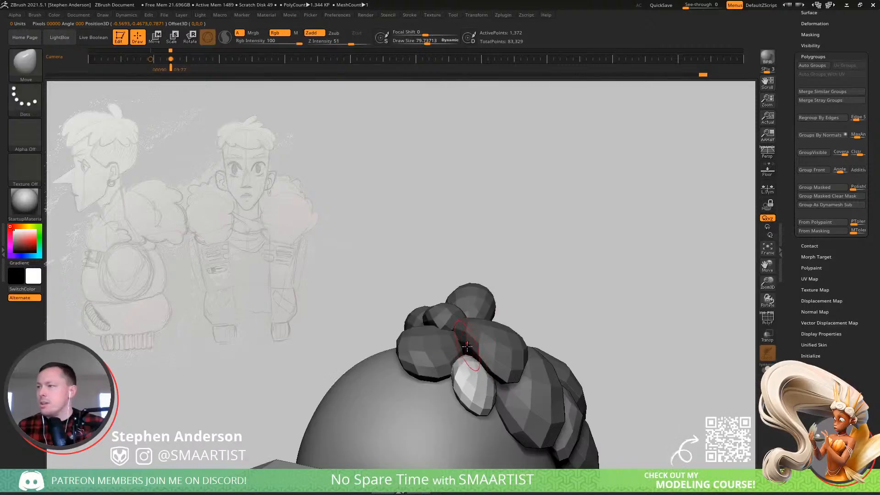
mouse_move(466, 343)
right_mouse_down()
mouse_move(475, 392)
mouse_move(615, 325)
mouse_move(545, 293)
mouse_move(539, 277)
mouse_move(433, 354)
mouse_move(406, 354)
right_mouse_up()
key("s")
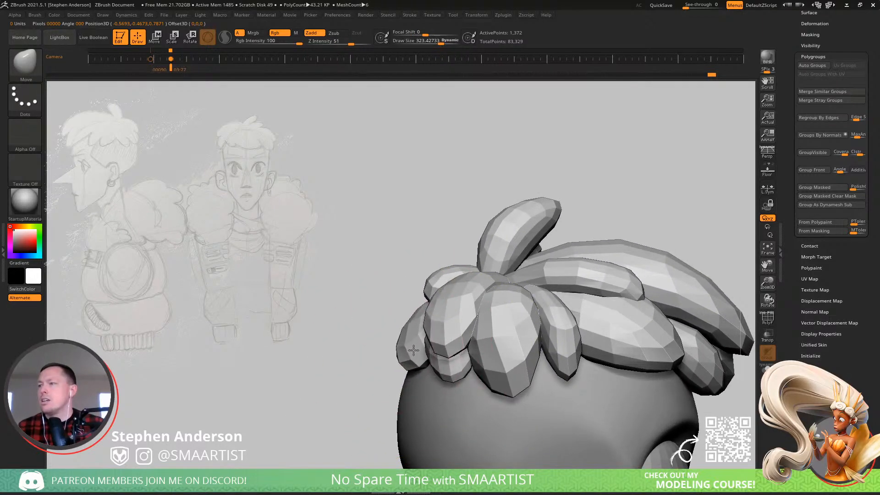
- Switch to the Move Topological brush, resize it to about 471, and adjust the small locks at the back and side of the hair
key("b")
key("m")
key("t")
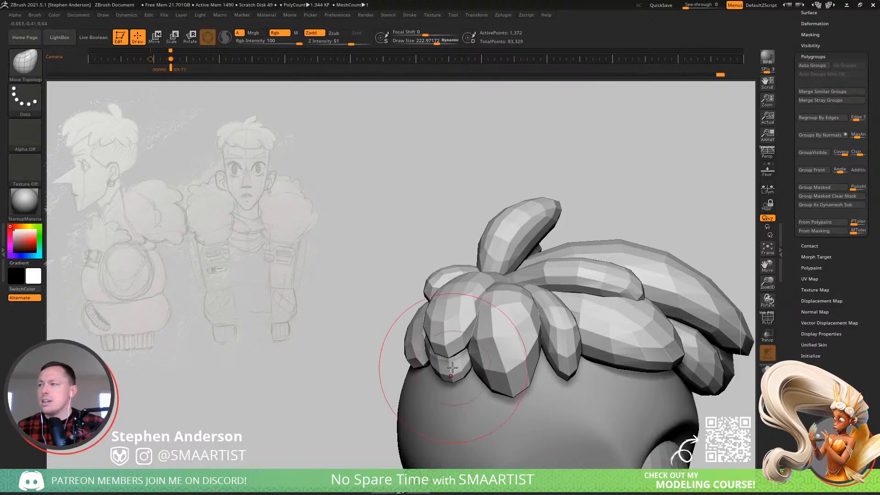
mouse_move(419, 361)
right_mouse_down()
mouse_move(541, 367)
mouse_move(431, 369)
mouse_move(443, 371)
mouse_move(452, 388)
mouse_move(461, 385)
mouse_move(424, 367)
mouse_move(403, 379)
mouse_move(386, 344)
mouse_move(423, 315)
mouse_move(428, 350)
mouse_move(447, 341)
mouse_move(438, 322)
mouse_move(465, 347)
mouse_move(471, 373)
mouse_move(504, 341)
mouse_move(419, 309)
mouse_move(459, 313)
mouse_move(426, 310)
mouse_move(460, 365)
mouse_move(457, 416)
mouse_move(458, 382)
right_mouse_up()
key("s")
mouse_move(451, 324)
right_mouse_down()
mouse_move(527, 342)
mouse_move(530, 299)
right_mouse_up()
left_click(477, 303, "alt")
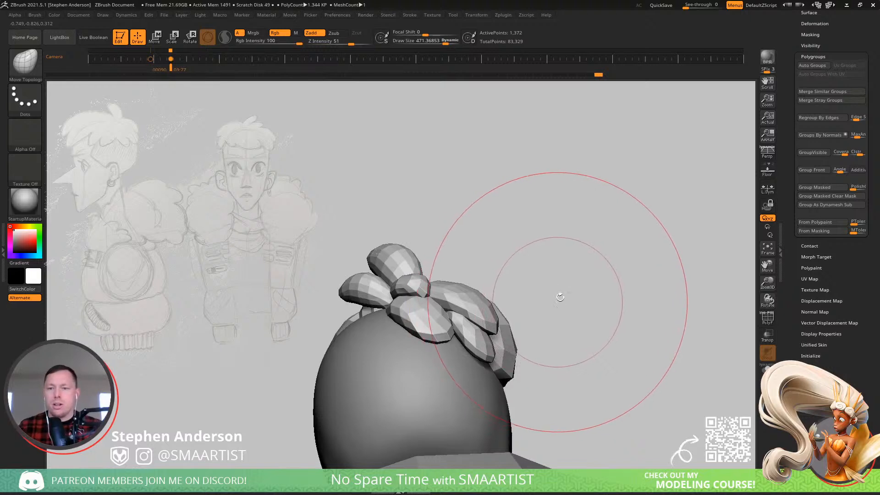
mouse_move(560, 297)
right_mouse_down()
mouse_move(534, 314)
mouse_move(497, 291)
mouse_move(519, 303)
right_mouse_up()
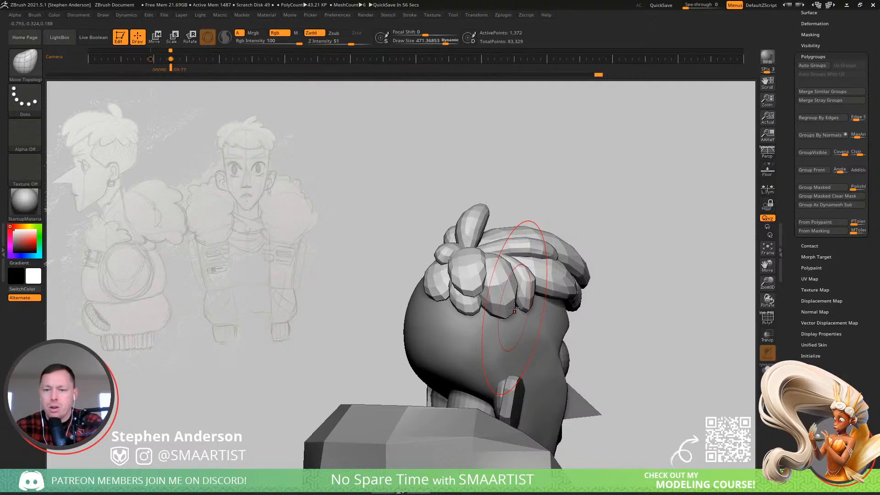
mouse_move(570, 266)
right_mouse_down()
mouse_move(509, 257)
mouse_move(559, 251)
mouse_move(507, 251)
mouse_move(552, 246)
mouse_move(535, 248)
right_mouse_up()
- Turn on the smoothed subdivision preview for the hair and review the whole hairstyle from the front and side
mouse_move(596, 304)
right_mouse_down("ctrl")
mouse_move(552, 260)
mouse_move(572, 283)
mouse_move(599, 277)
mouse_move(585, 287)
mouse_move(597, 261)
mouse_move(575, 271)
mouse_move(502, 263)
right_mouse_up("ctrl")
key("shift+f")
key("shift+f")
key("d")
left_click(471, 163)
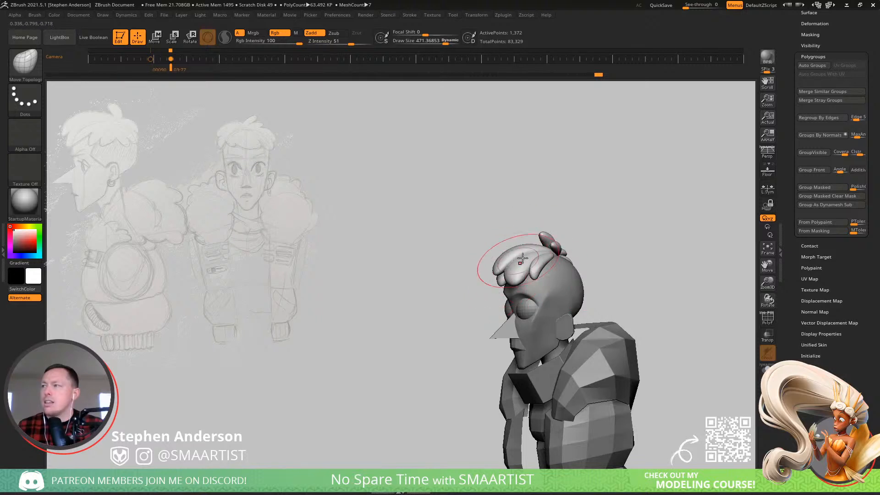
right_click_drag(622, 233, 574, 251, "alt")
right_click_drag(498, 269, 579, 259, "ctrl")
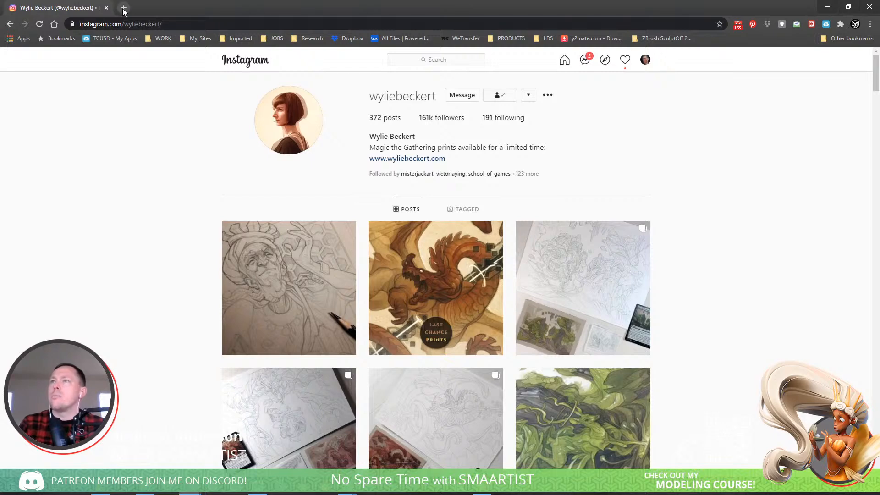
- Switch to the browser, open ArtStation in a new tab, and go to the account's own profile
left_click(123, 8)
type("art")
key("Return")
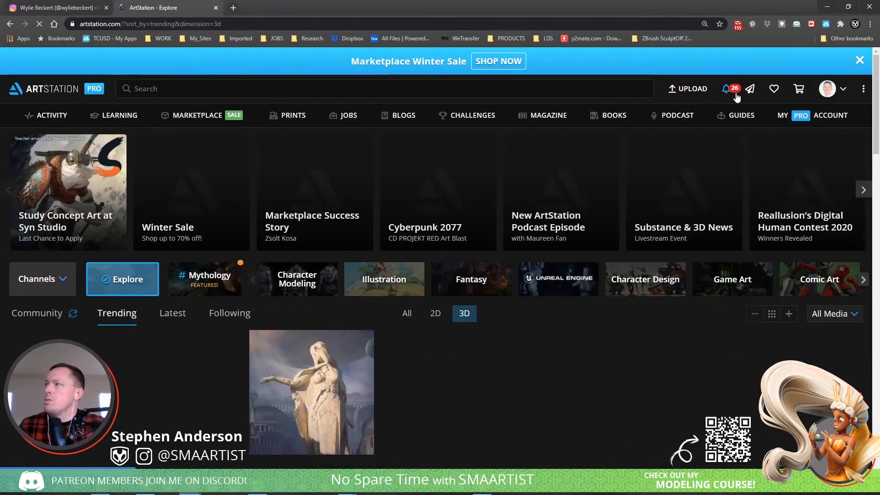
left_click(829, 89)
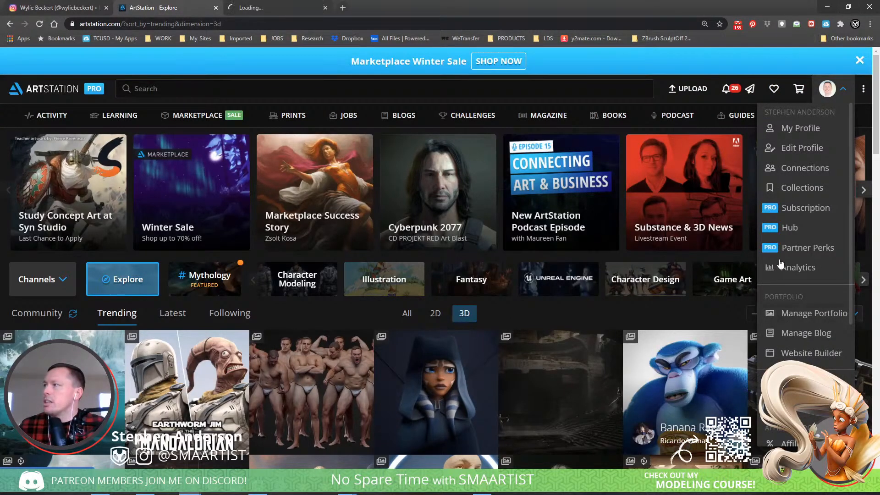
left_click(800, 129)
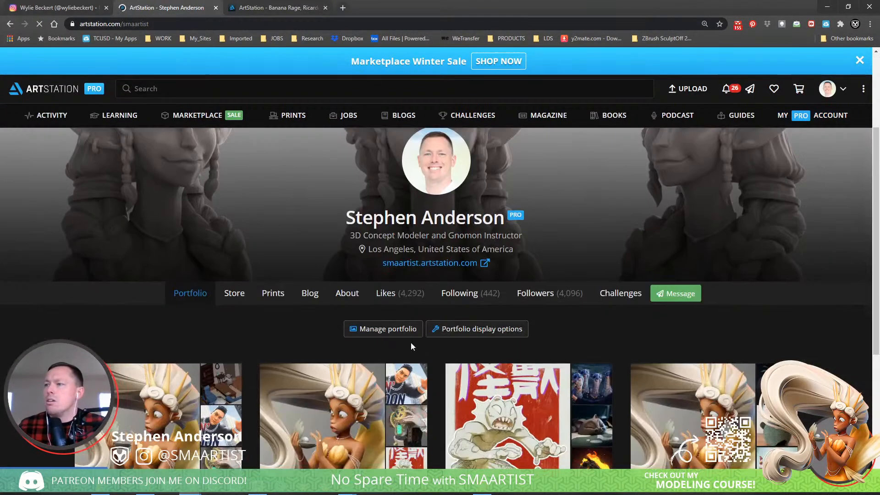
- Open the portfolio's Character album and view the Mujer y la Piña Colada artwork
scroll(250, 308, "down", 2)
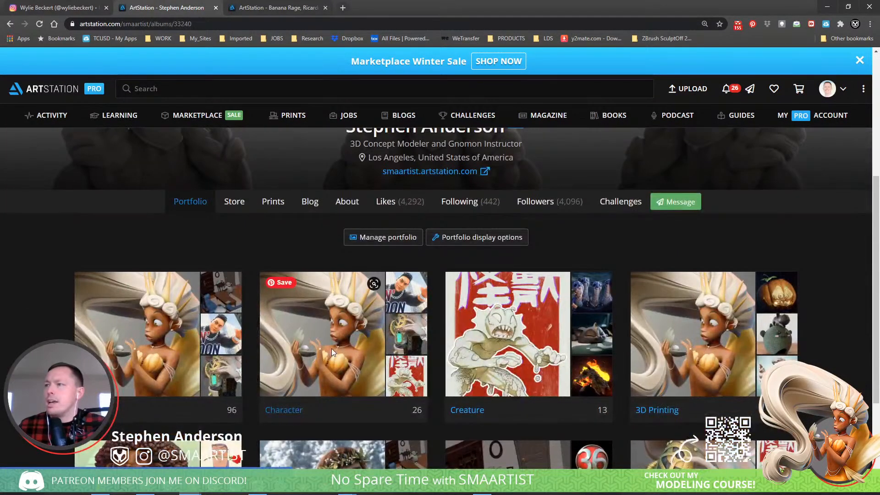
left_click(332, 349)
scroll(383, 347, "down", 6)
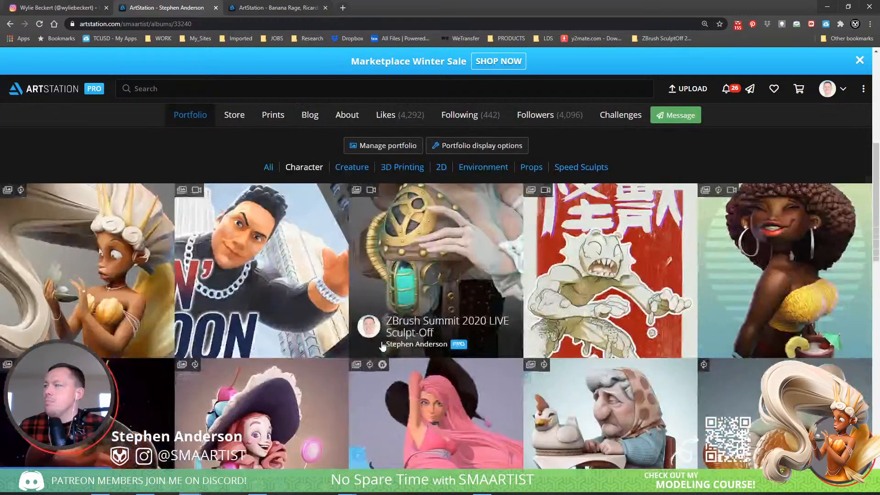
left_click(770, 247)
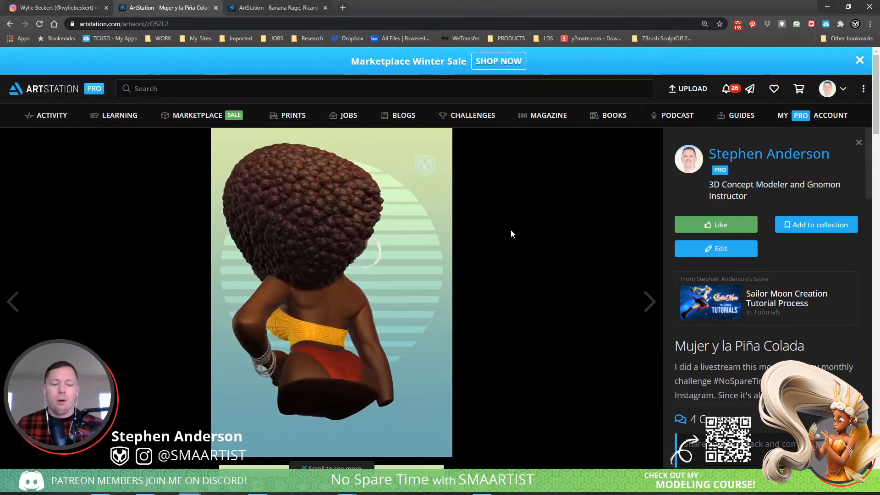
- Return to ZBrush, display the hair's polygroups, and mask everything except the lasso-selected side and back locks
key("alt+Tab")
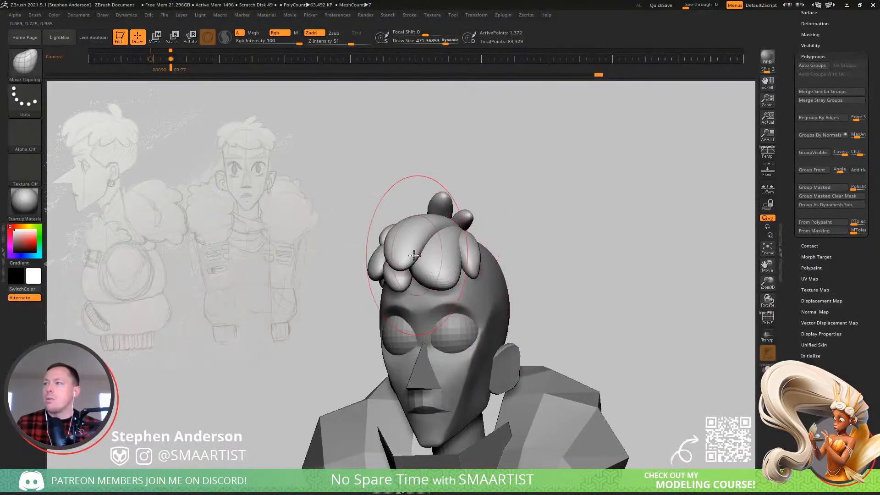
right_click_drag(414, 255, 610, 205)
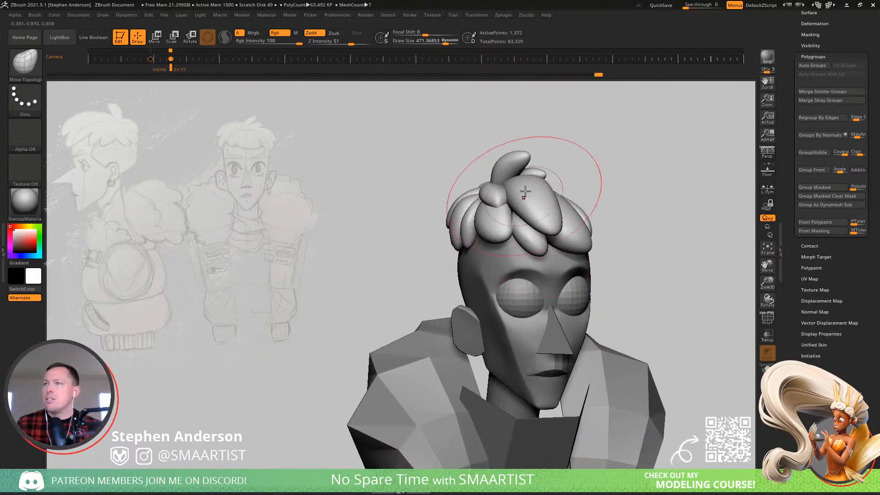
mouse_move(531, 229)
right_mouse_down()
mouse_move(515, 213)
mouse_move(590, 222)
mouse_move(571, 175)
mouse_move(618, 210)
mouse_move(659, 206)
mouse_move(635, 214)
mouse_move(561, 299)
mouse_move(579, 216)
mouse_move(535, 200)
mouse_move(670, 183)
right_mouse_up()
key("shift+f")
key("shift+f")
key("shift+f")
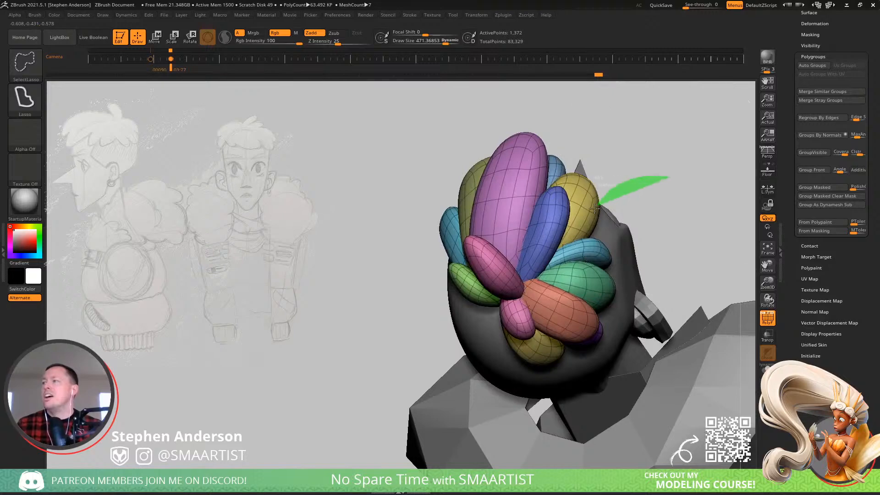
mouse_move(522, 318)
left_mouse_down("ctrl+shift")
mouse_move(642, 408)
mouse_move(704, 251)
left_mouse_up("ctrl+shift")
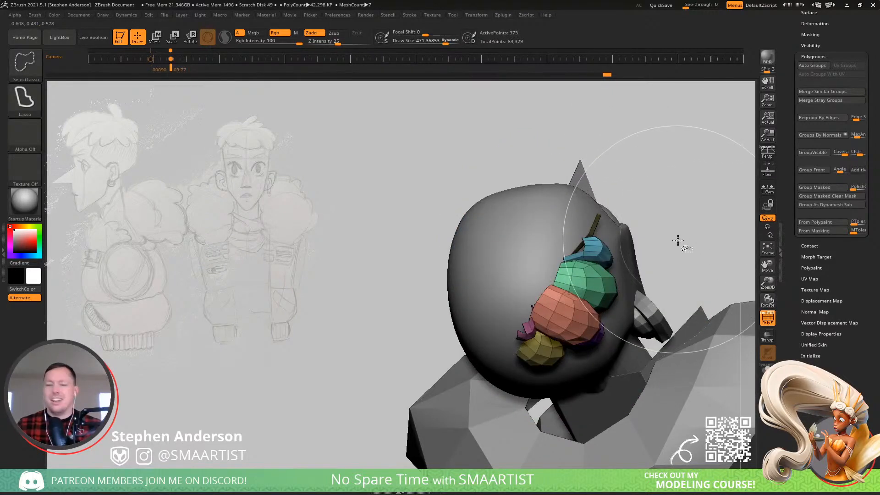
left_click(648, 185, "ctrl+shift")
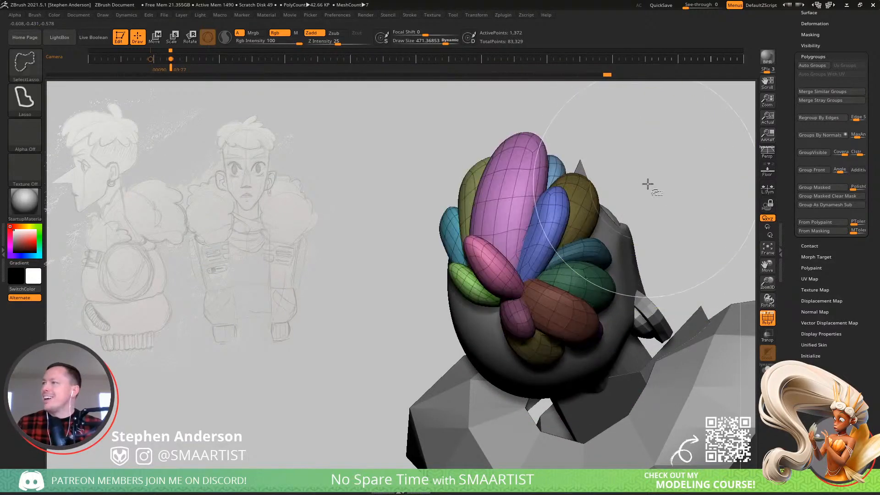
right_click_drag(656, 178, 596, 206)
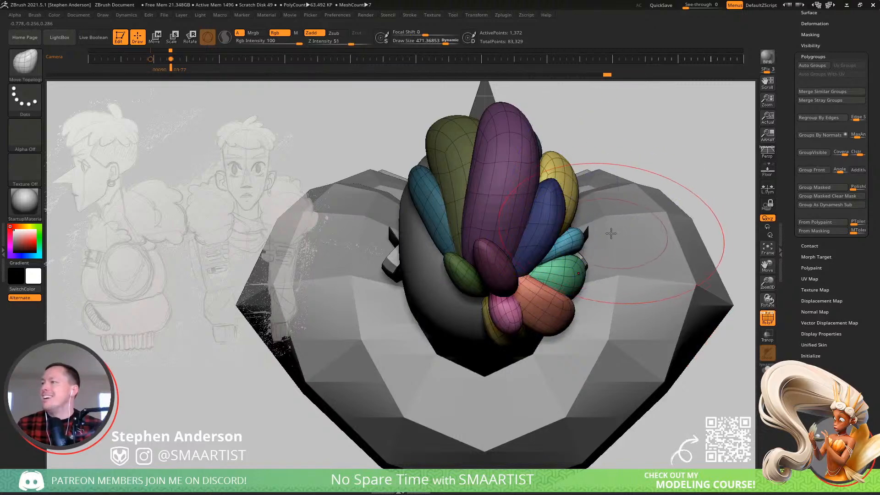
- Duplicate the unmasked side and back locks, mirror the copies across the head, and turn off the polygroup display
key("w")
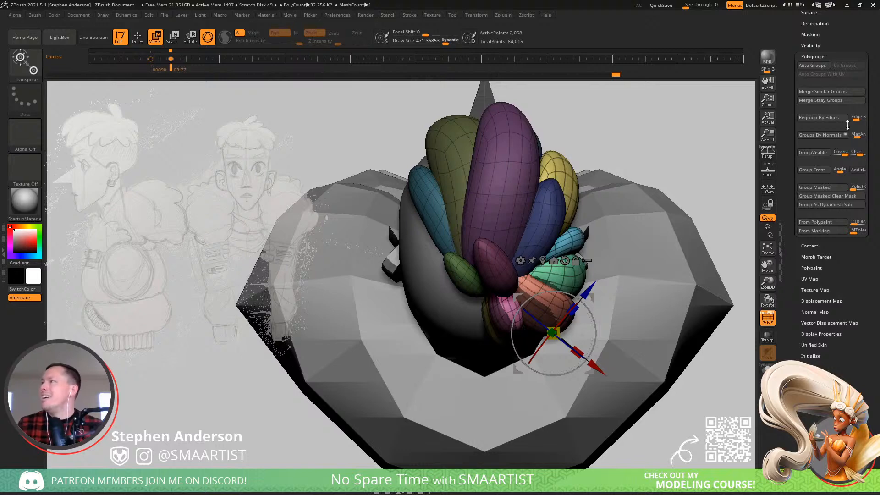
left_click(815, 24)
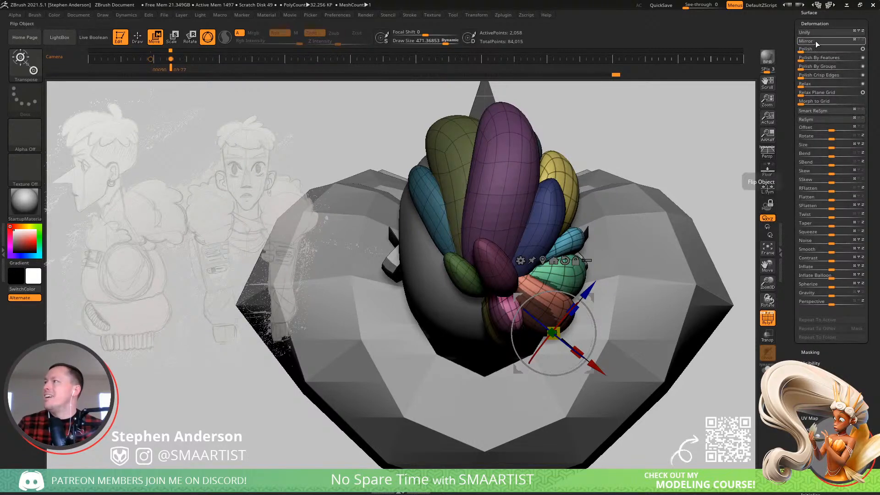
left_click(816, 43)
mouse_move(619, 220)
right_mouse_down()
mouse_move(589, 165)
mouse_move(630, 154)
mouse_move(590, 165)
right_mouse_up()
key("q")
key("shift+f")
- Enlarge the Move Topological brush to about 807 and fit the mirrored side locks against the head
mouse_move(505, 212)
right_mouse_down()
mouse_move(531, 222)
mouse_move(518, 236)
mouse_move(521, 183)
mouse_move(501, 212)
mouse_move(497, 269)
mouse_move(503, 249)
mouse_move(523, 255)
right_mouse_up()
mouse_move(448, 281)
right_mouse_down()
mouse_move(430, 275)
mouse_move(449, 284)
right_mouse_up()
key("]")
left_click_drag(458, 289, 464, 298)
right_click_drag(487, 299, 531, 286)
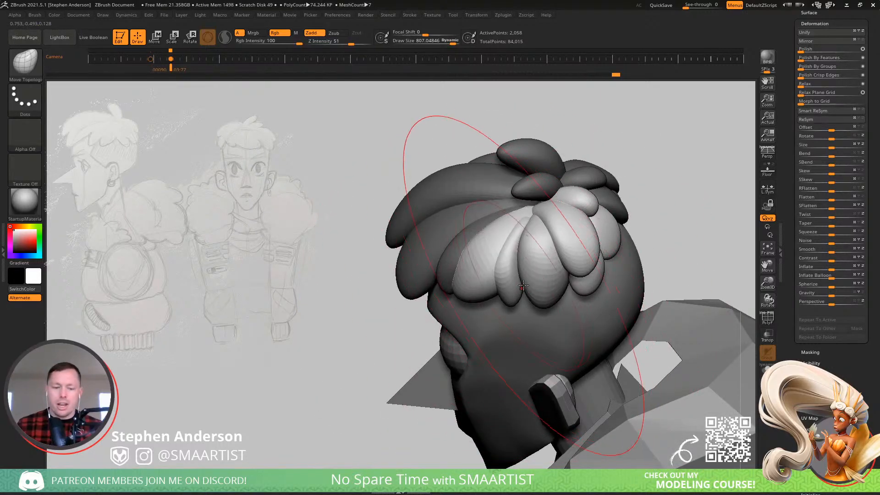
- Reduce the brush to about 407, swing the lowest unmasked back lock toward the middle of the head, and clear the mask
mouse_move(522, 282)
right_mouse_down()
mouse_move(570, 220)
mouse_move(635, 239)
mouse_move(639, 254)
right_mouse_up()
key("s")
left_click_drag(639, 259, 628, 258)
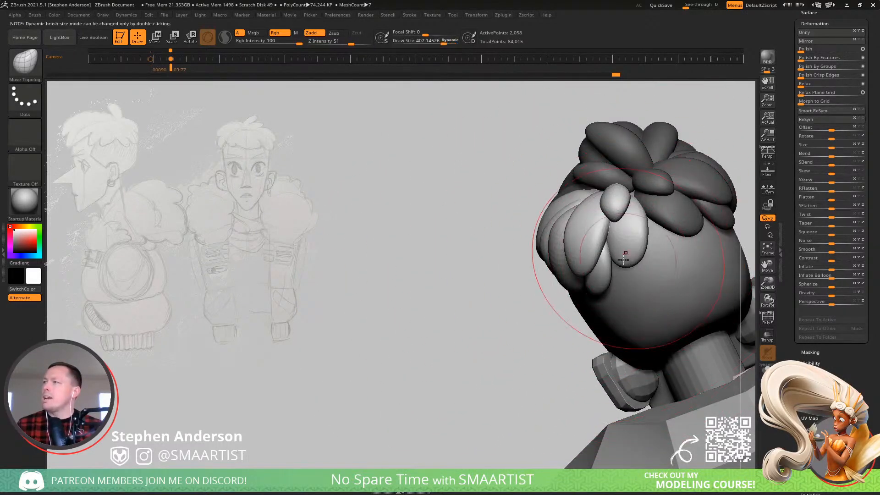
right_click_drag(625, 255, 612, 258)
left_click_drag(624, 252, 643, 262)
right_click_drag(643, 261, 648, 270)
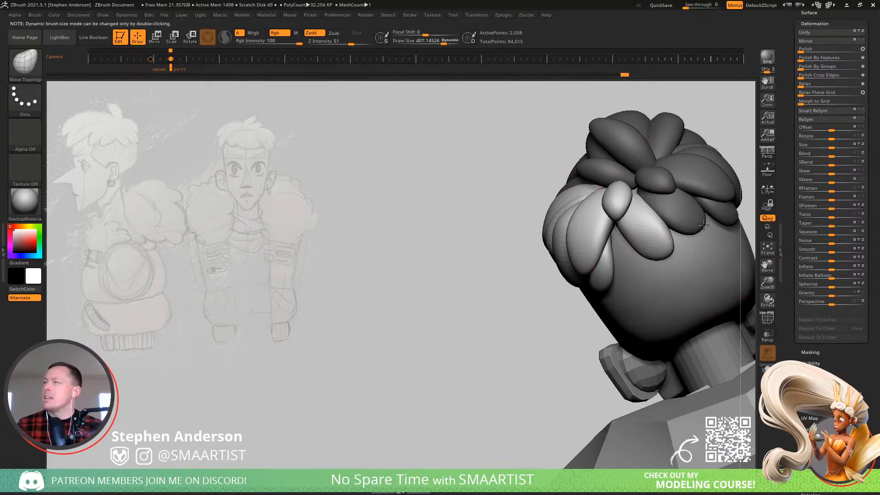
right_click_drag(704, 225, 579, 267)
left_click_drag(659, 225, 648, 209, "ctrl")
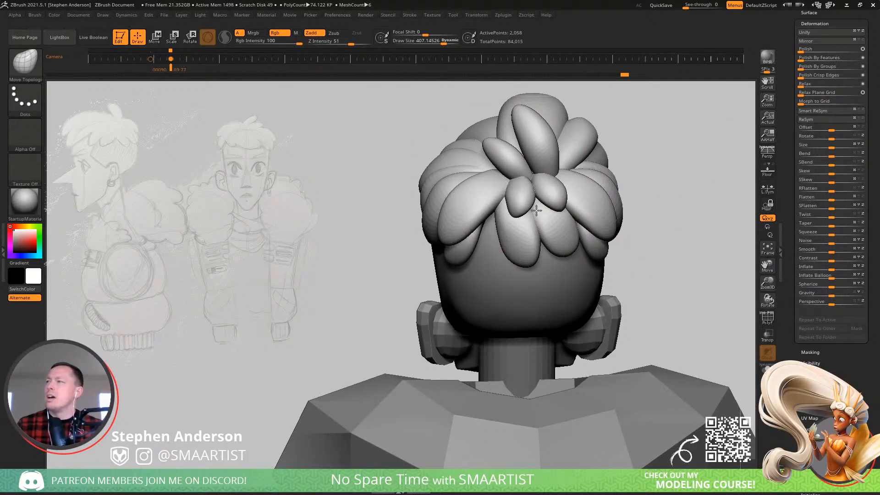
- Pull the large back side lock downward toward the back center and reduce the brush size to about 243
mouse_move(537, 217)
right_mouse_down()
mouse_move(511, 165)
mouse_move(543, 192)
mouse_move(533, 186)
right_mouse_up()
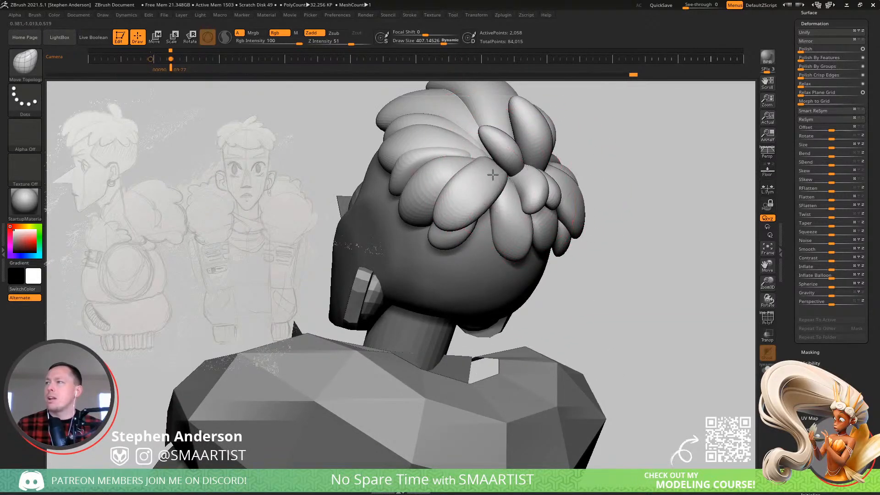
left_click_drag(493, 176, 513, 199)
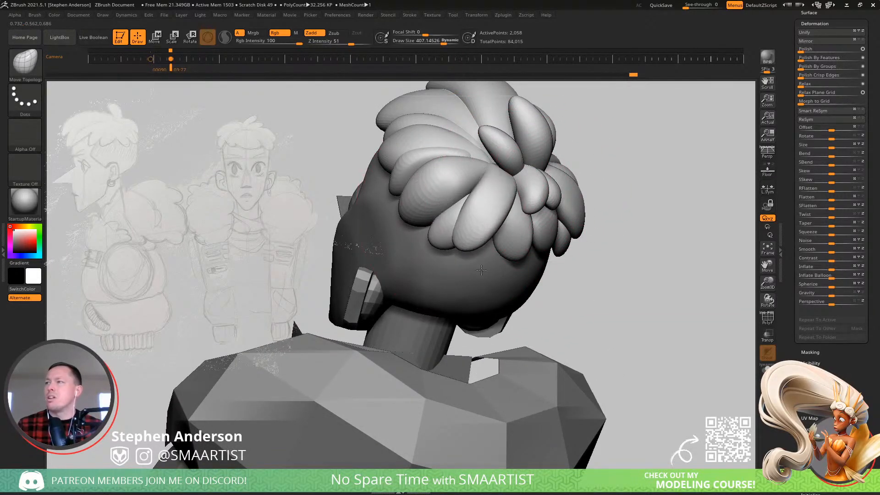
mouse_move(453, 228)
right_mouse_down()
mouse_move(477, 230)
mouse_move(470, 237)
right_mouse_up()
key("s")
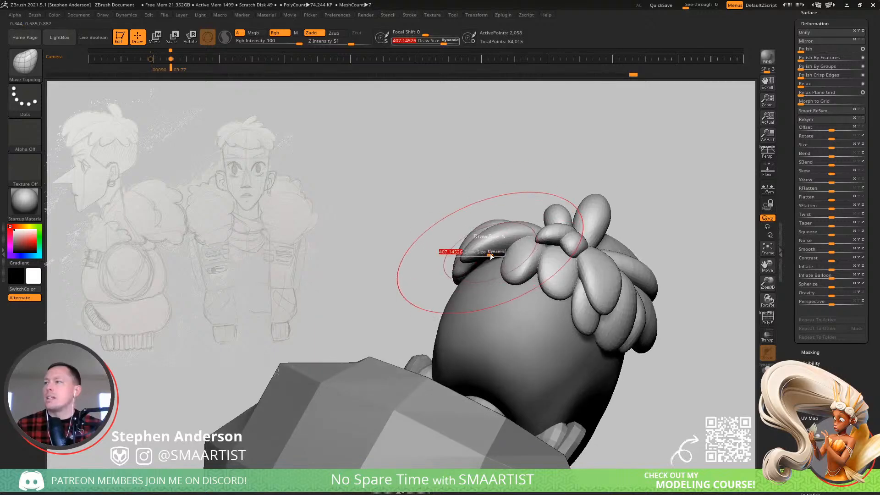
mouse_move(491, 253)
left_mouse_down()
mouse_move(503, 273)
mouse_move(481, 242)
left_mouse_up()
right_click_drag(479, 238, 502, 267)
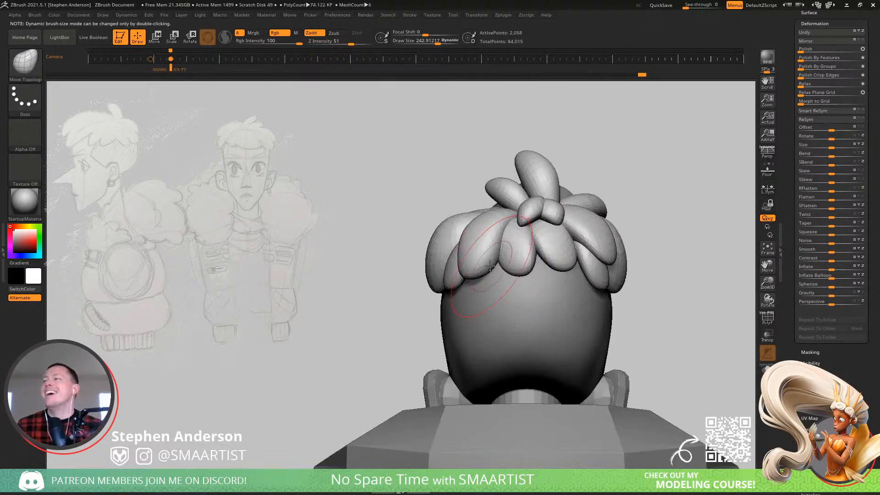
- Set the brush size to about 489 and reshape the back and side locks so they overlap evenly above the ear
key("s")
left_click_drag(475, 270, 484, 269)
left_click_drag(476, 265, 482, 262)
mouse_move(487, 263)
right_mouse_down()
mouse_move(498, 278)
mouse_move(523, 265)
right_mouse_up()
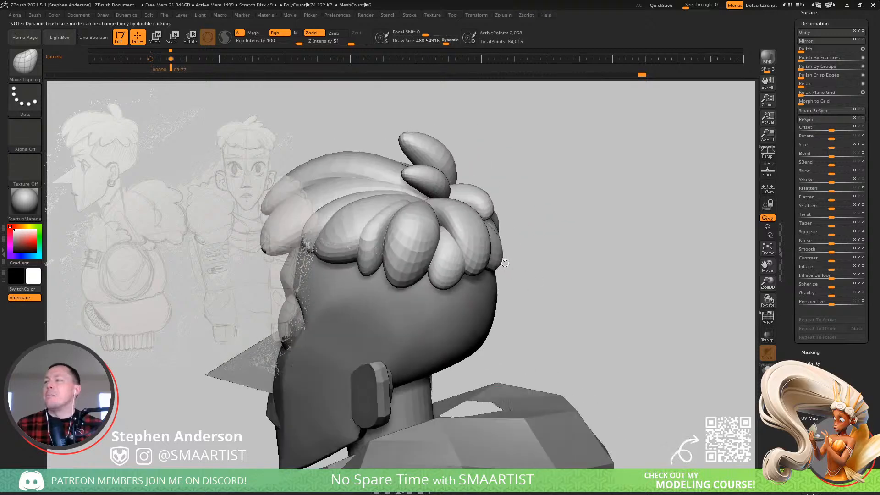
left_click_drag(447, 271, 443, 264)
mouse_move(444, 264)
right_mouse_down()
mouse_move(426, 289)
mouse_move(435, 222)
mouse_move(489, 254)
mouse_move(479, 247)
mouse_move(458, 268)
right_mouse_up()
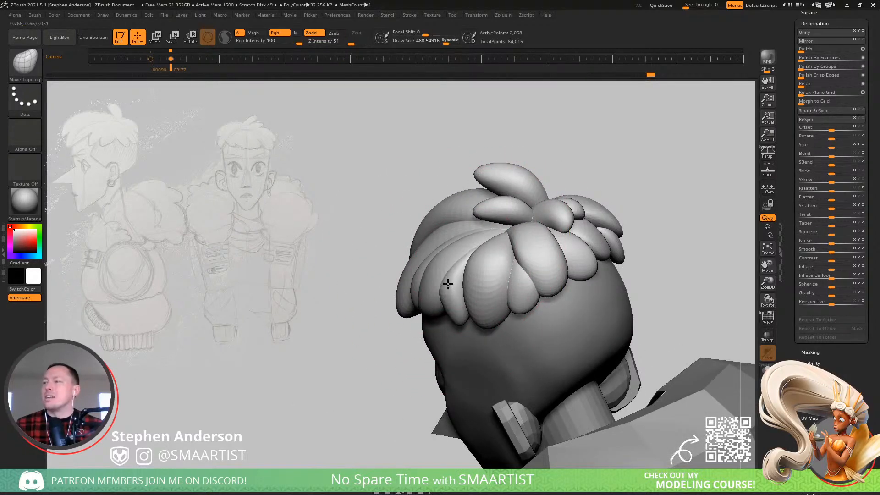
mouse_move(471, 290)
right_mouse_down()
mouse_move(409, 312)
mouse_move(425, 299)
mouse_move(556, 273)
right_mouse_up()
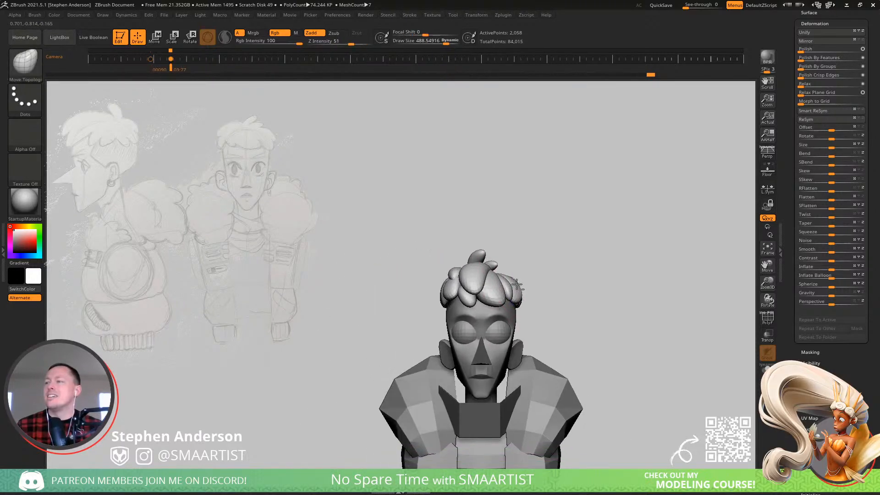
- Reshape the narrow front side lock above the temple with the Move Topological brush, varying its size between about 287 and 489
mouse_move(444, 292)
right_mouse_down("ctrl")
mouse_move(453, 311)
mouse_move(418, 291)
mouse_move(488, 300)
mouse_move(523, 275)
right_mouse_up("ctrl")
key("s")
left_click_drag(523, 275, 516, 275)
mouse_move(516, 277)
right_mouse_down()
mouse_move(519, 309)
mouse_move(523, 282)
right_mouse_up()
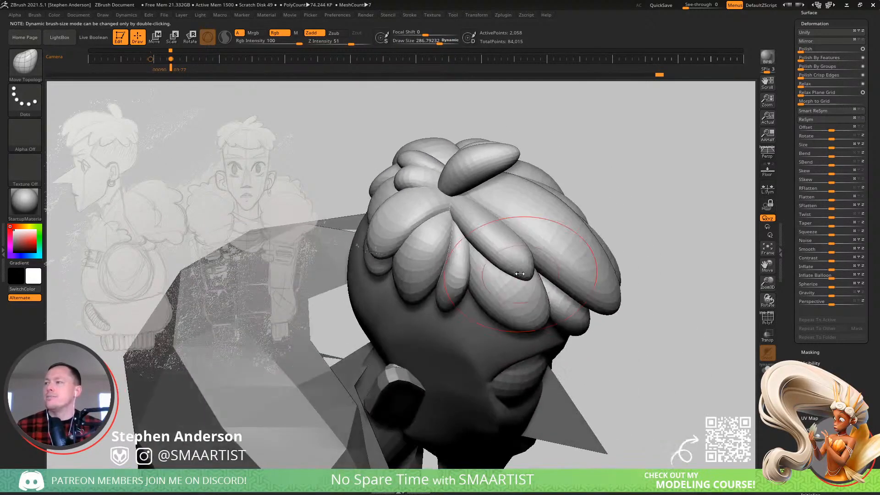
key("s")
left_click_drag(520, 276, 475, 275)
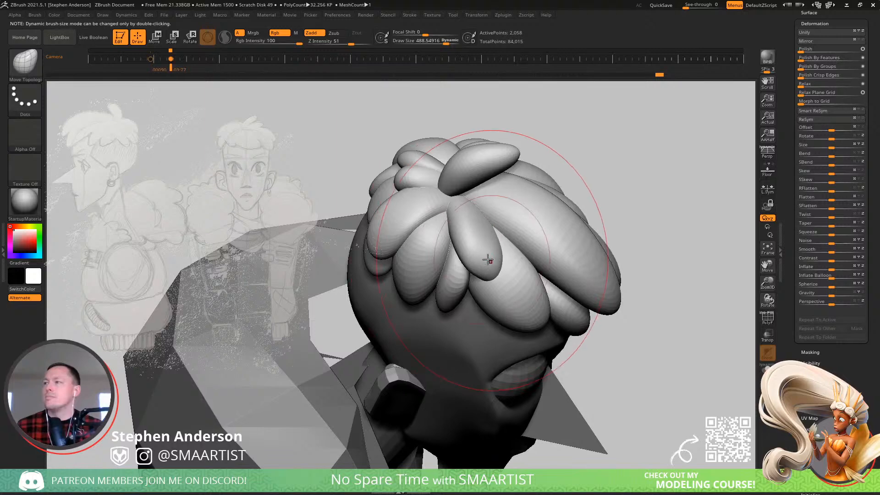
mouse_move(488, 259)
right_mouse_down()
mouse_move(487, 240)
mouse_move(463, 226)
mouse_move(476, 232)
mouse_move(487, 264)
right_mouse_up()
- Display the hair's polygroups and regroup the locks with Auto Groups
key("shift+f")
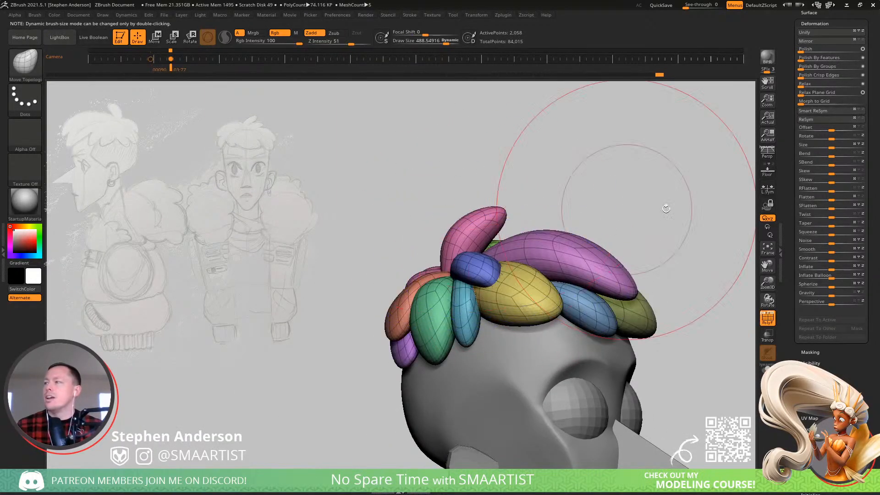
scroll(823, 359, "down", 3)
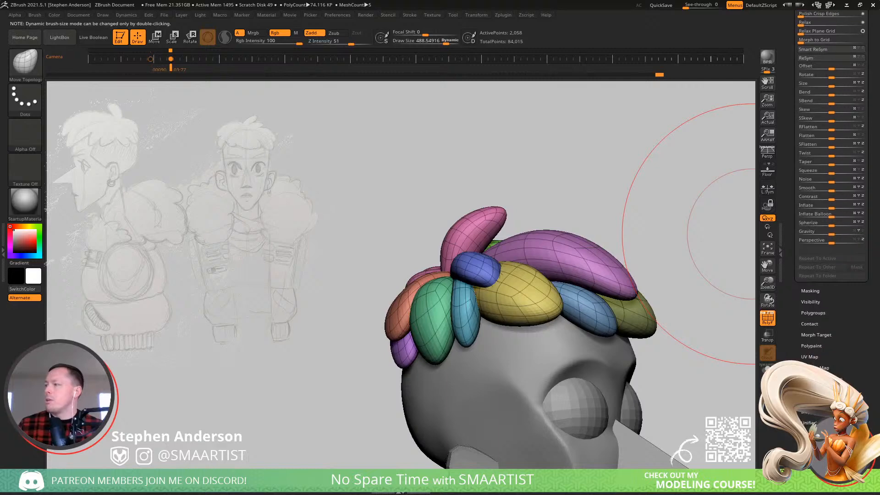
left_click(815, 321)
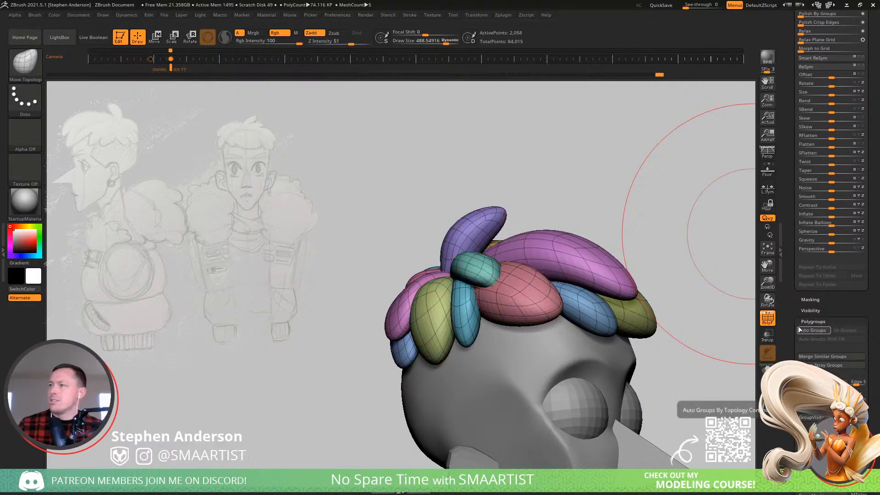
- Mask every hair lock except the narrow teal one beside the crown and reposition it with the transform gizmo
key("w")
left_click(480, 268, "ctrl")
left_click_drag(561, 226, 596, 216)
left_click(415, 269, "alt")
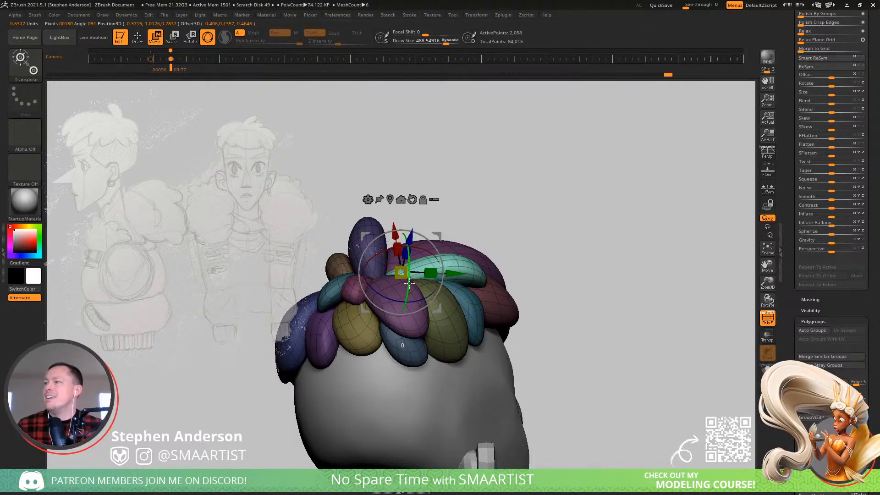
left_click_drag(410, 283, 406, 260)
mouse_move(544, 234)
left_mouse_down()
mouse_move(633, 224)
mouse_move(578, 216)
left_mouse_up()
- Hide the polyframe and pull the isolated side lock's tip inward with the Move Topological brush
key("q")
key("shift+f")
left_click_drag(576, 247, 592, 241)
left_click_drag(589, 222, 632, 289, "ctrl")
left_click_drag(580, 250, 614, 253)
key("ctrl+z")
right_click_drag(491, 256, 490, 344, "ctrl")
right_click_drag(415, 293, 441, 294)
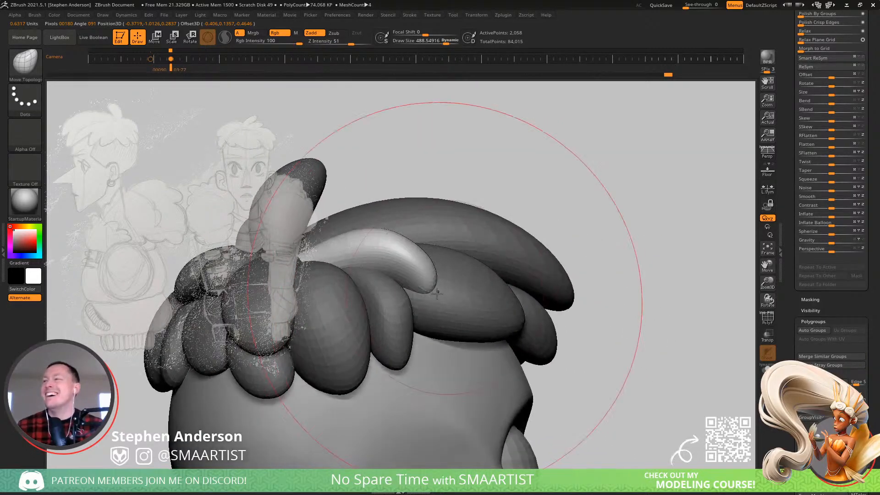
left_click_drag(425, 298, 399, 283)
mouse_move(399, 283)
right_mouse_down()
mouse_move(376, 273)
mouse_move(393, 243)
mouse_move(347, 229)
mouse_move(403, 291)
mouse_move(389, 274)
right_mouse_up()
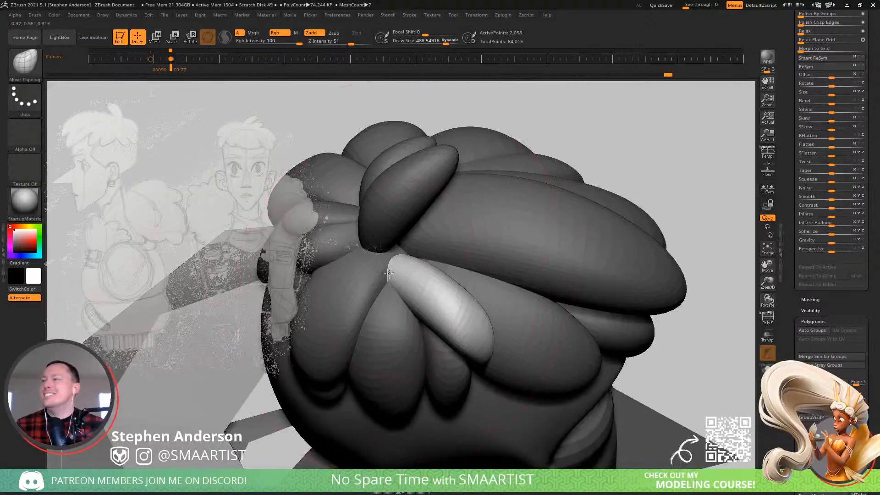
- Pull the isolated side lock's root up toward the crown and clear the mask
left_click_drag(402, 265, 409, 239)
right_click_drag(416, 246, 408, 218)
right_click_drag(408, 218, 425, 187, "ctrl")
left_click_drag(564, 190, 621, 246, "ctrl")
right_click_drag(621, 245, 601, 222, "ctrl")
mouse_move(601, 222)
right_mouse_down()
mouse_move(587, 202)
mouse_move(602, 237)
right_mouse_up()
right_click_drag(522, 236, 526, 290, "ctrl")
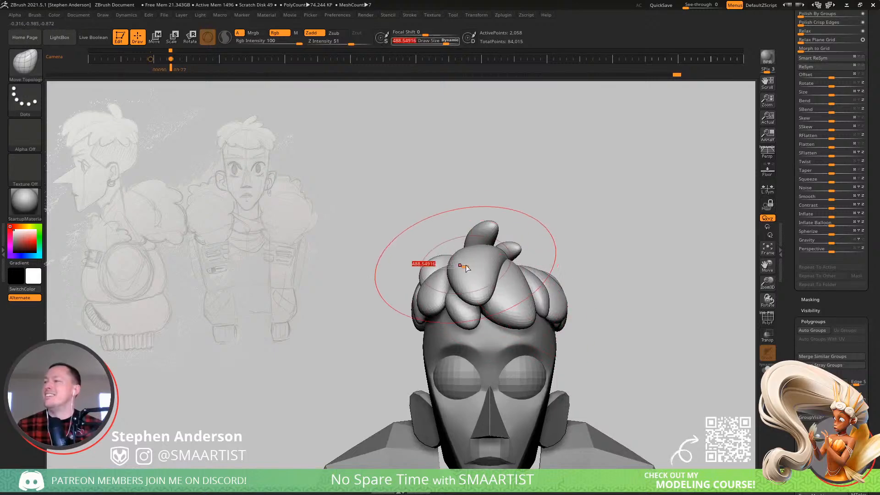
- Nudge the large front lock, display the polygroups and mask all hair except that pink front lock
left_click_drag(466, 265, 464, 274)
right_click_drag(472, 268, 484, 306)
key("s")
left_click_drag(495, 208, 489, 214)
key("shift+f")
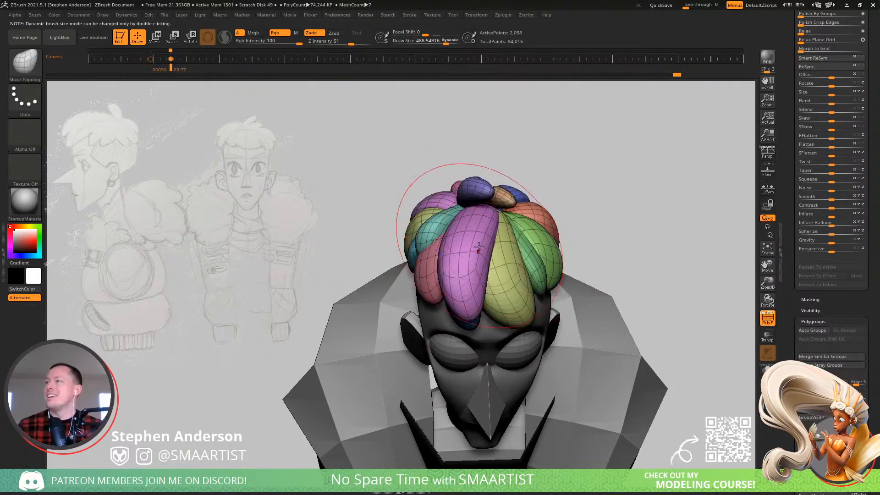
key("w")
left_click(477, 250, "ctrl")
key("q")
right_click_drag(488, 197, 503, 214)
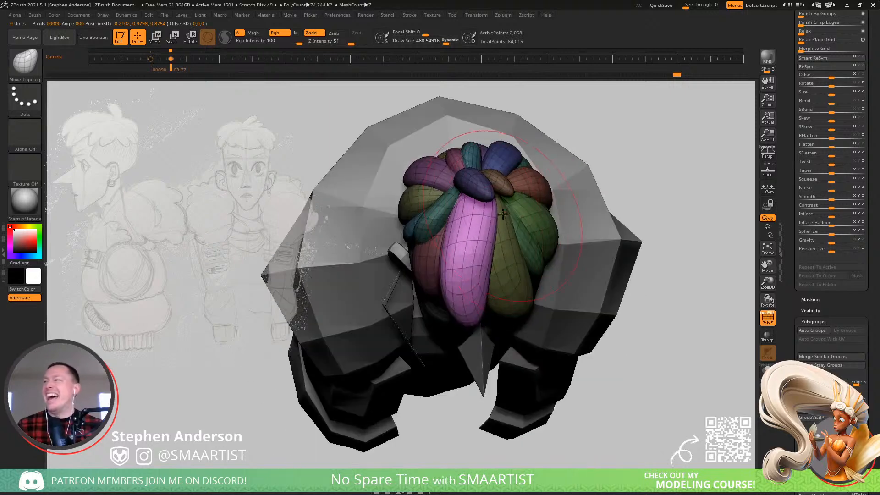
- Set the brush size to about 323, hide the polyframe and refine the isolated front lock over the forehead
key("s")
left_click_drag(493, 210, 481, 248)
right_click_drag(485, 239, 500, 195)
key("shift+f")
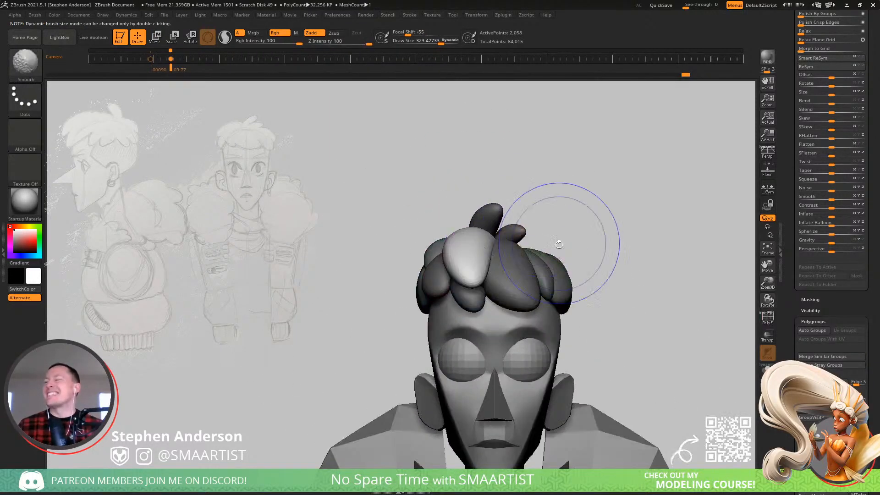
right_click_drag(558, 244, 540, 224)
right_click_drag(370, 265, 466, 265, "alt")
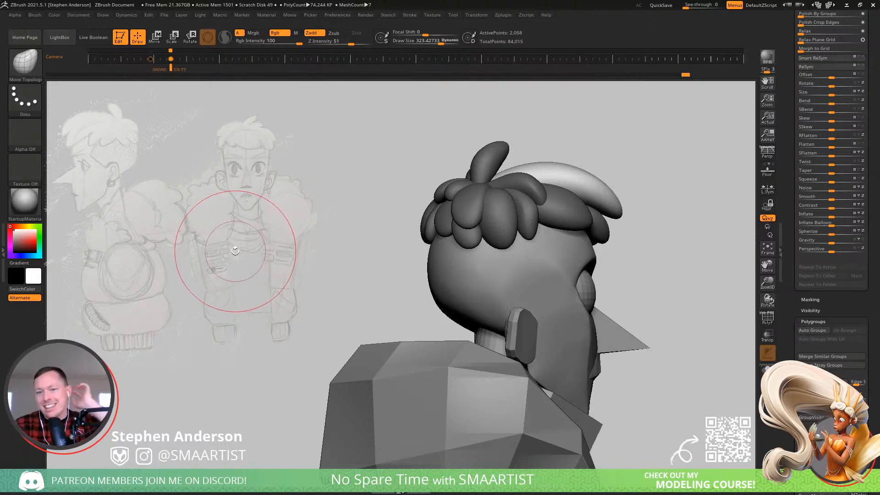
mouse_move(522, 276)
right_mouse_down()
mouse_move(513, 274)
mouse_move(527, 260)
mouse_move(436, 260)
mouse_move(448, 227)
right_mouse_up()
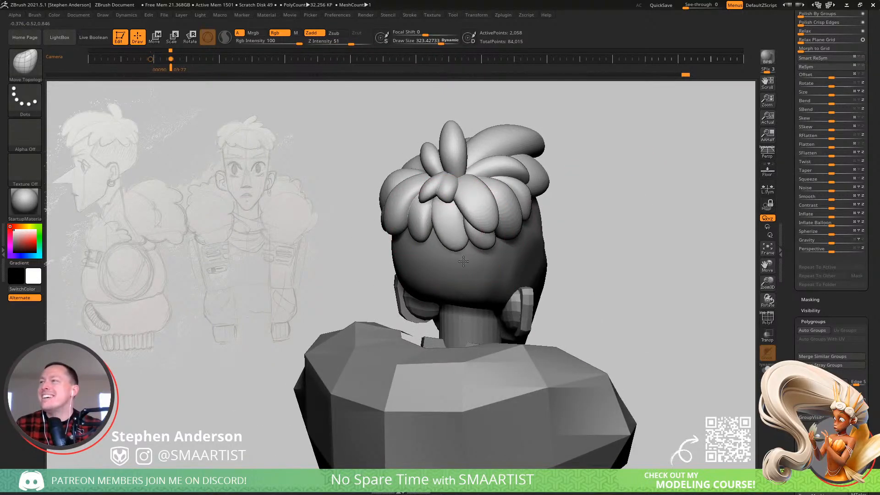
- Adjust the central back locks below the crown with brush sizes of about 204 and 363
mouse_move(463, 261)
right_mouse_down()
mouse_move(427, 232)
mouse_move(424, 271)
right_mouse_up()
key("s")
left_click_drag(426, 247, 423, 247)
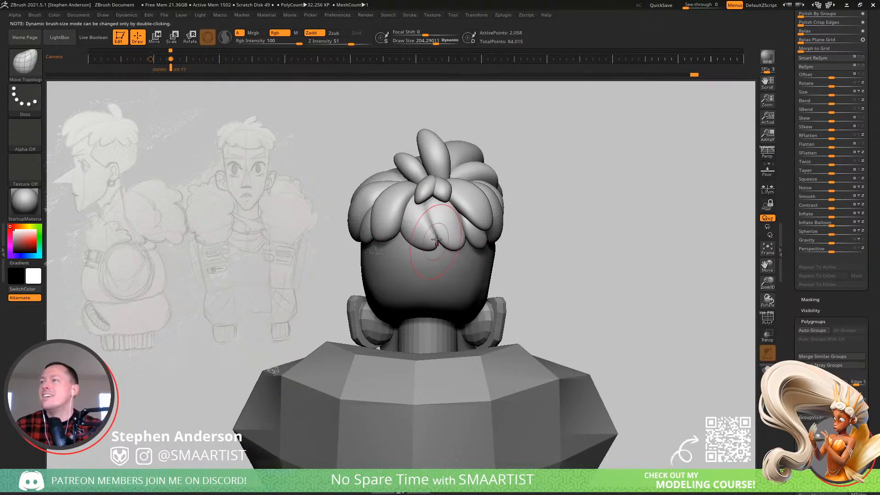
mouse_move(403, 248)
right_mouse_down()
mouse_move(395, 221)
mouse_move(388, 246)
mouse_move(369, 219)
mouse_move(399, 192)
right_mouse_up()
key("s")
left_click_drag(380, 217, 383, 221)
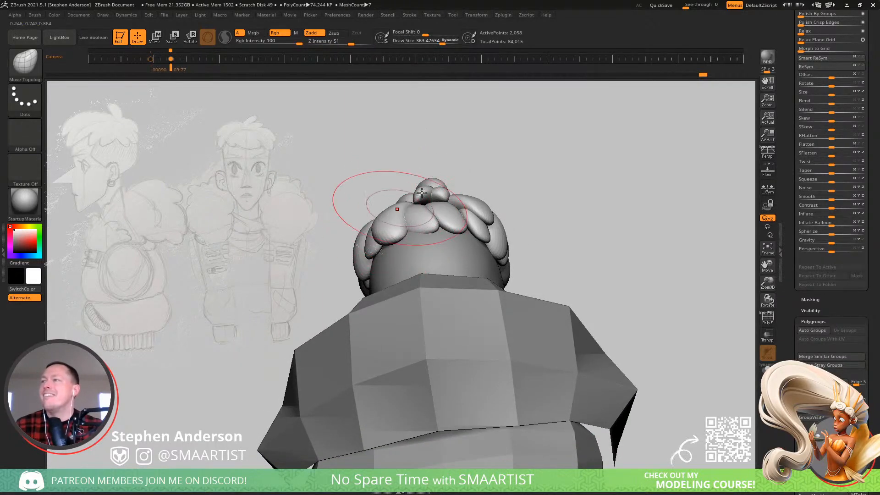
- Reshape the small locks at the back of the crown with a brush size of about 287
mouse_move(422, 193)
right_mouse_down()
mouse_move(431, 204)
mouse_move(422, 195)
right_mouse_up()
left_click_drag(431, 195, 410, 206)
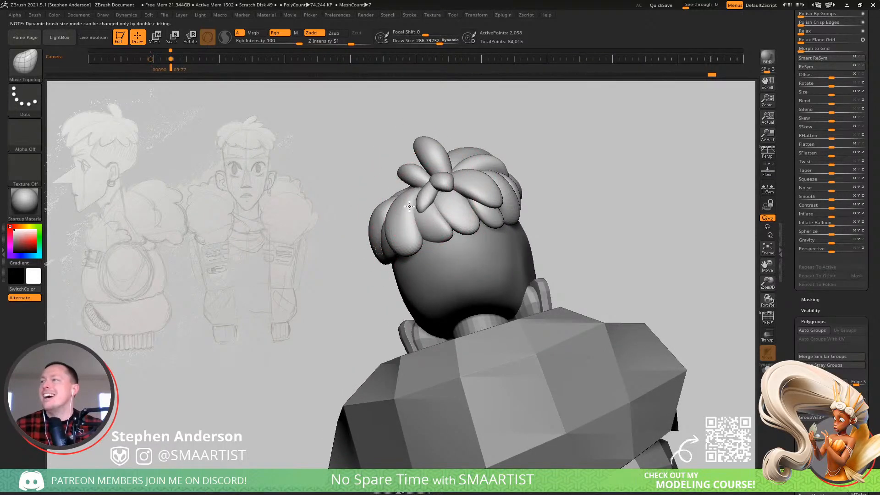
mouse_move(442, 198)
right_mouse_down()
mouse_move(444, 183)
mouse_move(435, 184)
right_mouse_up()
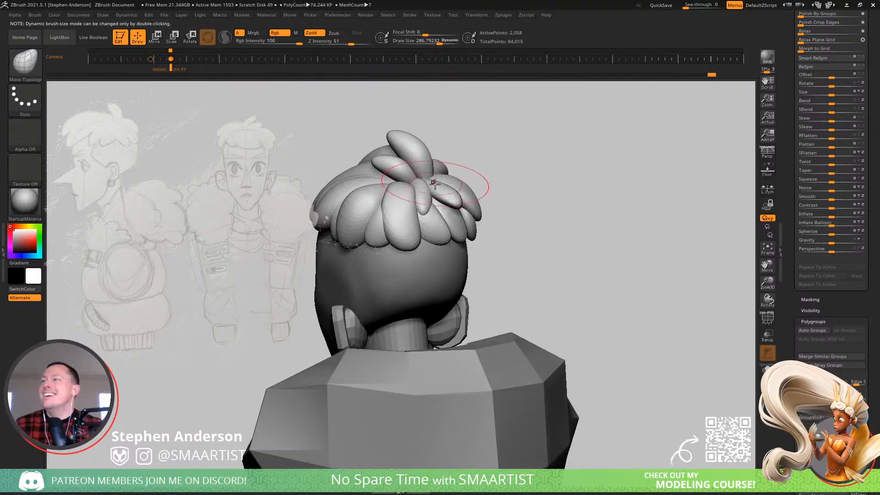
mouse_move(437, 231)
right_mouse_down()
mouse_move(457, 200)
mouse_move(495, 213)
mouse_move(477, 234)
mouse_move(601, 234)
mouse_move(489, 216)
right_mouse_up()
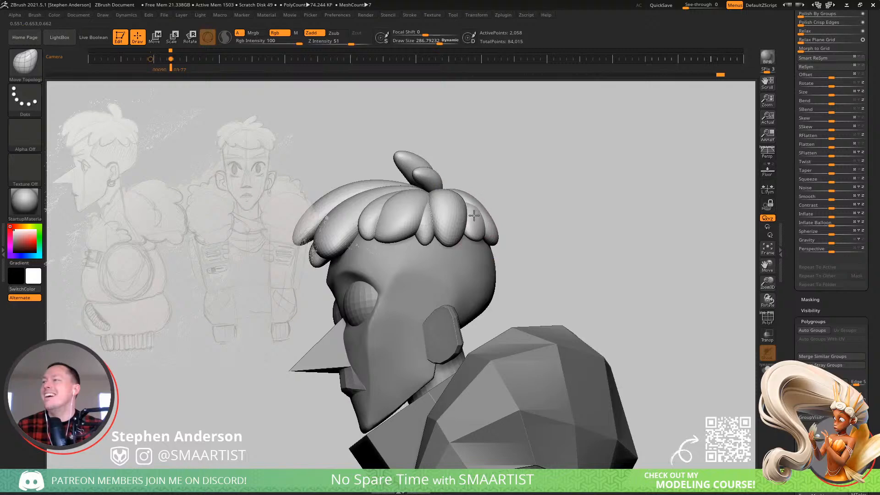
right_click_drag(467, 223, 488, 247)
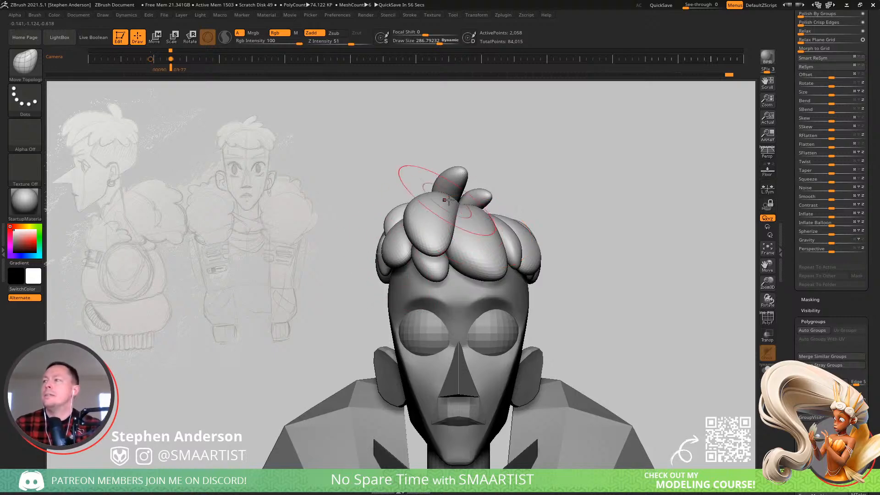
- Adjust the front and side locks above the forehead with brush sizes of about 438 and 363
key("s")
left_click_drag(473, 225, 484, 230)
mouse_move(482, 226)
right_mouse_down()
mouse_move(449, 197)
mouse_move(403, 221)
right_mouse_up()
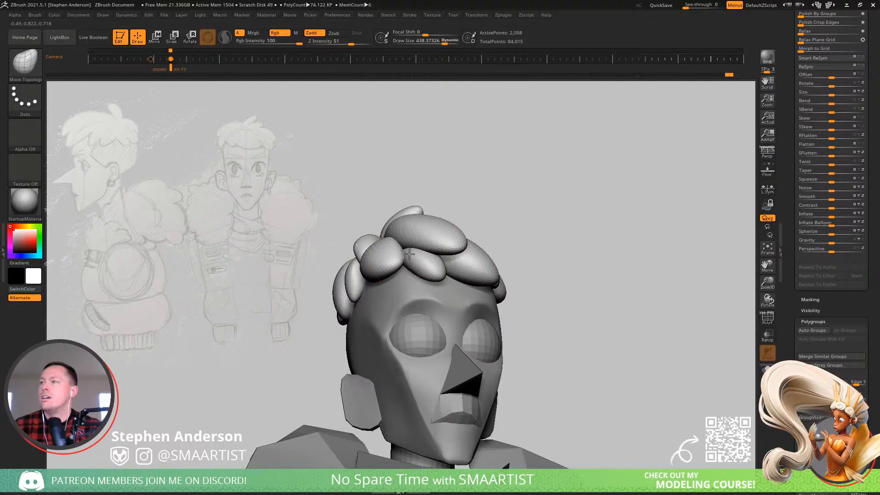
mouse_move(404, 266)
right_mouse_down()
mouse_move(477, 196)
mouse_move(489, 215)
mouse_move(436, 226)
mouse_move(525, 230)
mouse_move(515, 192)
mouse_move(499, 228)
mouse_move(521, 218)
mouse_move(463, 269)
mouse_move(478, 249)
mouse_move(509, 248)
mouse_move(552, 305)
mouse_move(456, 265)
right_mouse_up()
key("s")
key("s")
left_click_drag(453, 252, 453, 251)
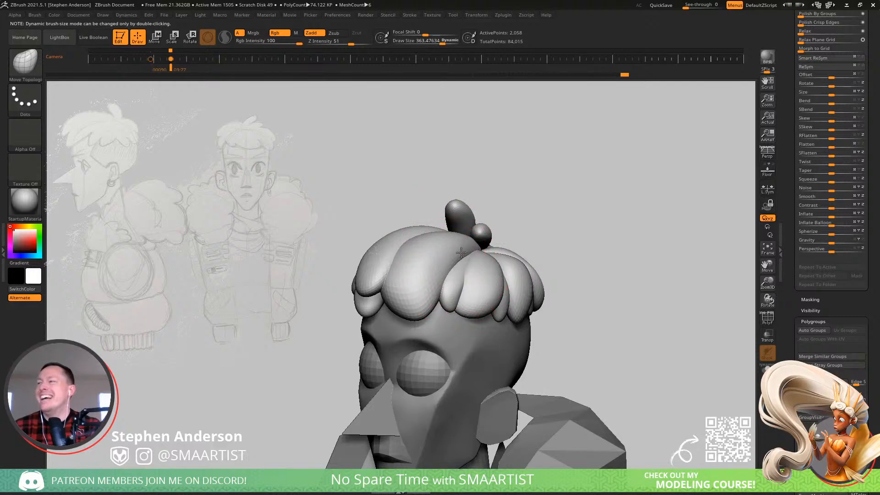
- Examine the hair's silhouette and lock overlaps from the side, front, back and top, including at reduced subdivision smoothing
mouse_move(452, 252)
right_mouse_down()
mouse_move(456, 271)
mouse_move(489, 253)
mouse_move(475, 250)
mouse_move(484, 248)
right_mouse_up()
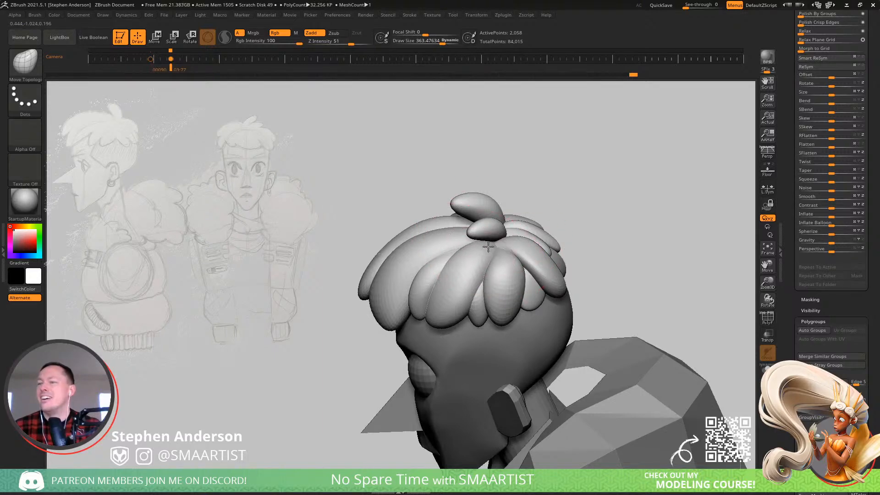
right_click_drag(488, 247, 489, 259)
right_click_drag(462, 249, 483, 233)
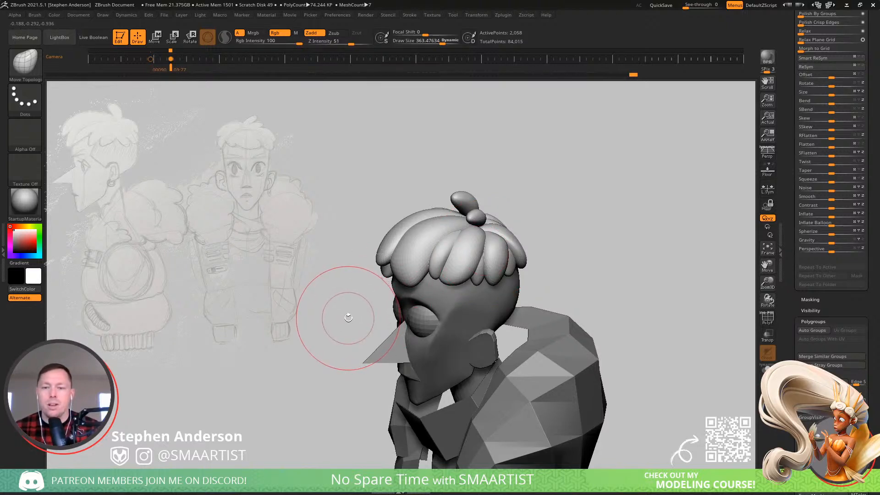
mouse_move(457, 322)
right_mouse_down()
mouse_move(482, 304)
mouse_move(478, 324)
right_mouse_up()
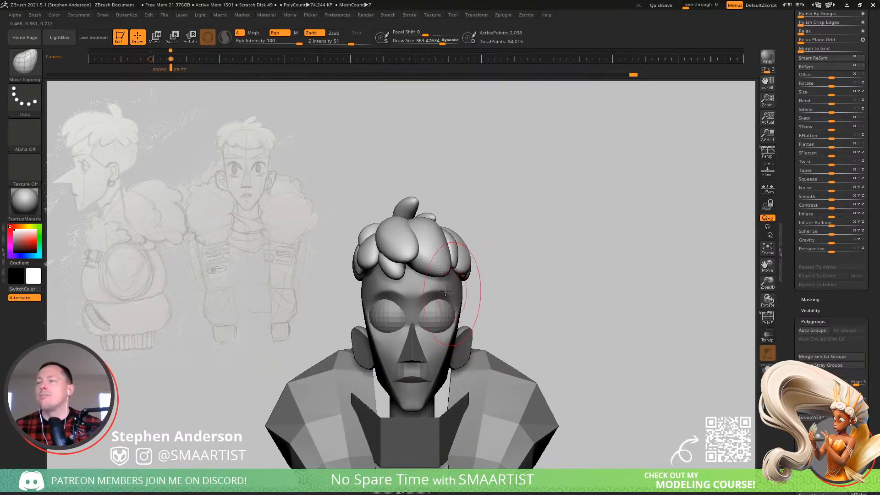
mouse_move(360, 240)
right_mouse_down("ctrl")
mouse_move(431, 299)
mouse_move(389, 274)
mouse_move(439, 307)
mouse_move(421, 308)
mouse_move(427, 273)
mouse_move(461, 274)
right_mouse_up("ctrl")
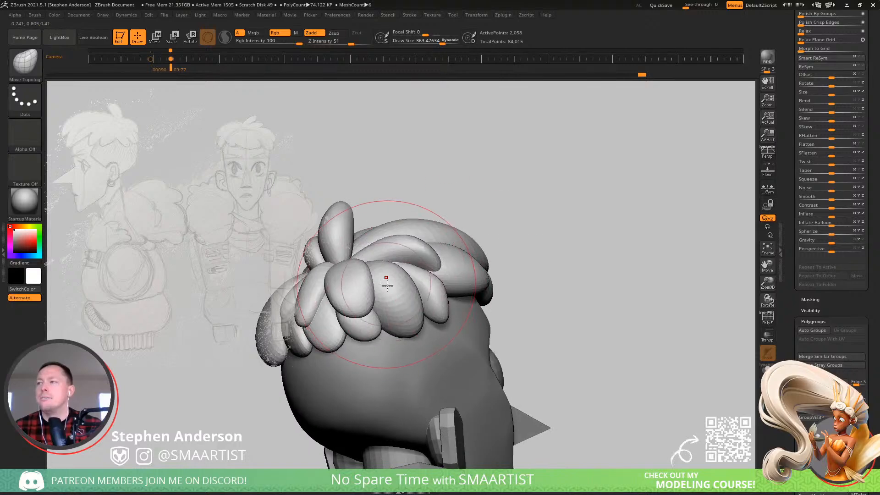
mouse_move(387, 283)
right_mouse_down()
mouse_move(341, 292)
mouse_move(438, 312)
mouse_move(477, 310)
mouse_move(438, 290)
mouse_move(458, 274)
mouse_move(414, 285)
mouse_move(453, 299)
mouse_move(486, 232)
mouse_move(451, 309)
mouse_move(424, 257)
mouse_move(481, 285)
mouse_move(507, 232)
mouse_move(454, 287)
mouse_move(433, 295)
mouse_move(446, 321)
mouse_move(454, 294)
right_mouse_up()
right_click_drag(454, 263, 459, 295, "ctrl")
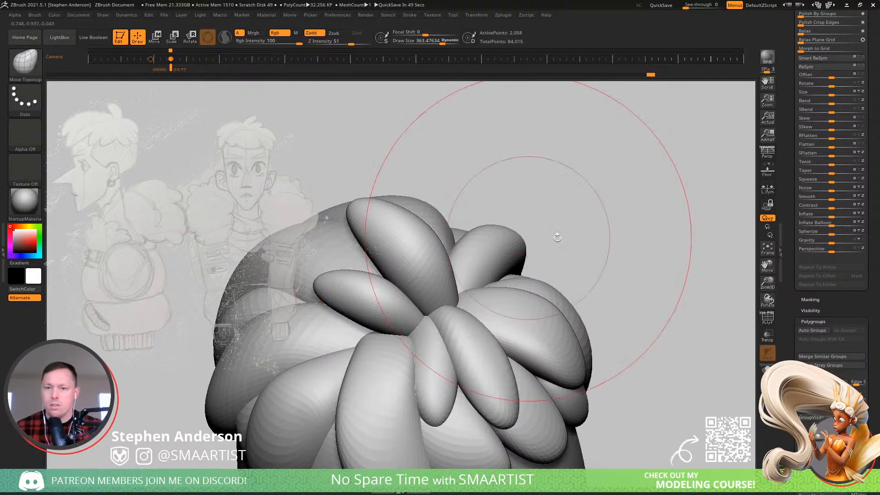
key("shift+d")
right_click_drag(615, 188, 540, 206, "ctrl")
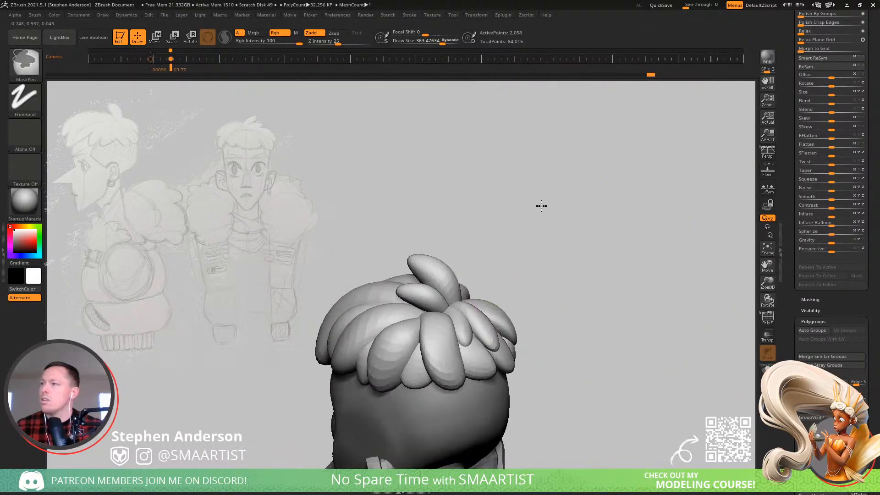
mouse_move(523, 245)
right_mouse_down()
mouse_move(639, 216)
mouse_move(570, 220)
mouse_move(606, 218)
mouse_move(627, 202)
mouse_move(639, 226)
mouse_move(452, 253)
mouse_move(468, 275)
mouse_move(511, 293)
right_mouse_up()
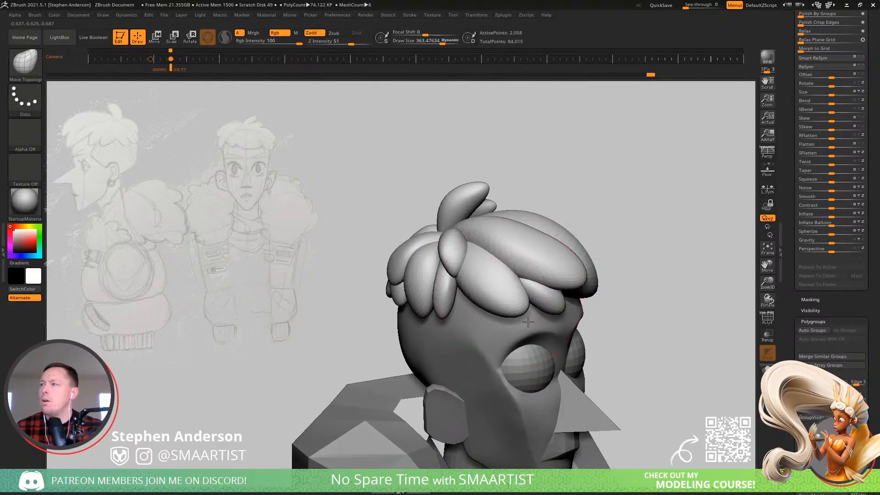
right_click_drag(528, 322, 548, 268)
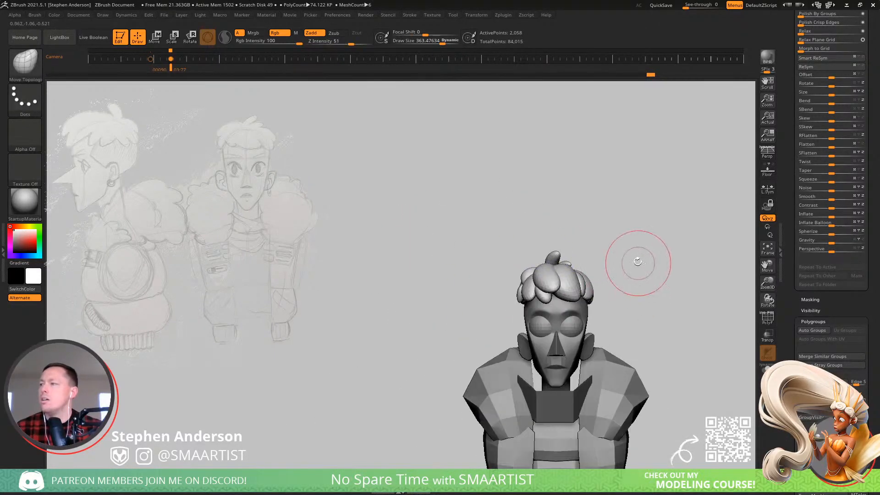
- Refine the side locks beside the forehead with the Move Topological brush at sizes of about 148 and 243
mouse_move(638, 262)
right_mouse_down("alt")
mouse_move(547, 241)
mouse_move(520, 315)
mouse_move(511, 277)
mouse_move(487, 273)
mouse_move(485, 257)
mouse_move(517, 295)
mouse_move(495, 220)
right_mouse_up("alt")
key("s")
left_click_drag(503, 294, 498, 294)
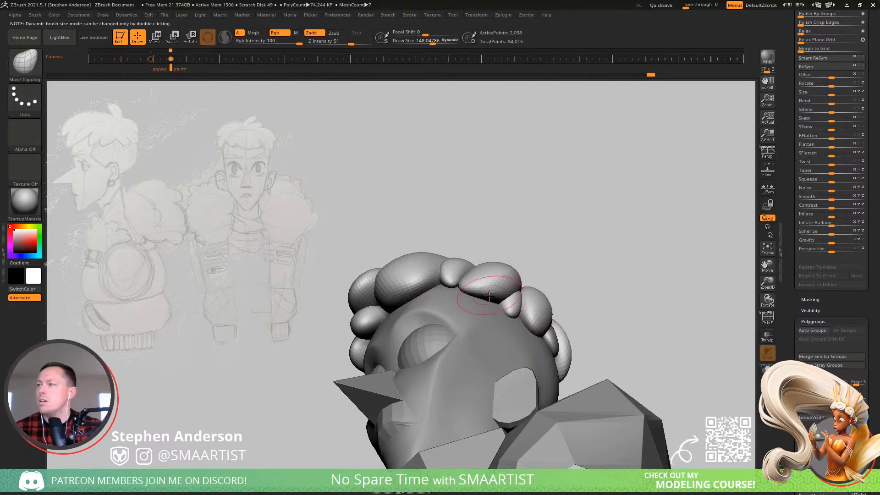
mouse_move(478, 258)
right_mouse_down()
mouse_move(487, 254)
mouse_move(511, 298)
mouse_move(521, 273)
mouse_move(564, 277)
mouse_move(527, 269)
mouse_move(568, 270)
mouse_move(557, 273)
right_mouse_up()
key("s")
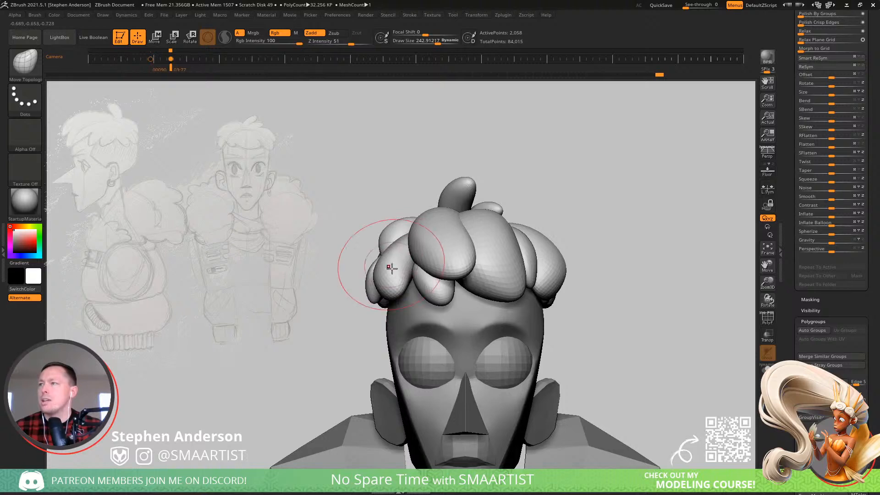
left_click_drag(392, 269, 390, 265)
mouse_move(390, 266)
right_mouse_down()
mouse_move(379, 252)
mouse_move(403, 261)
right_mouse_up()
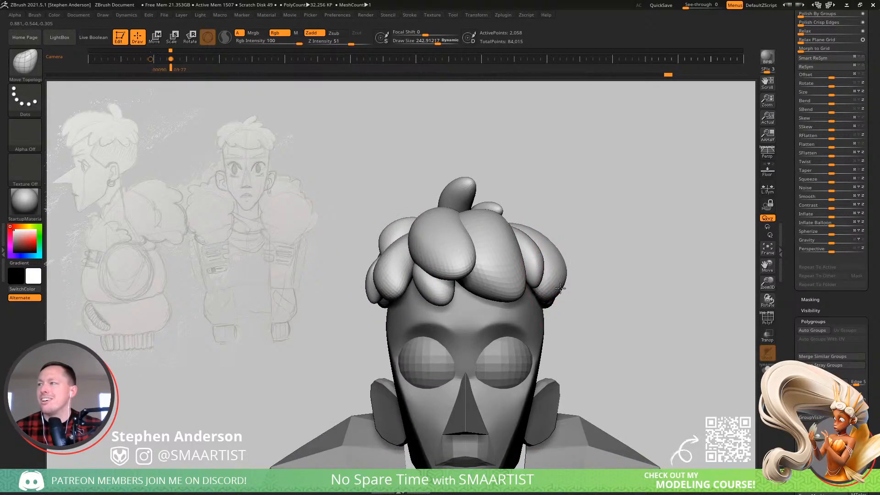
- Set the brush size to about 392 and adjust the upper part of the large front lock
right_click_drag(558, 249, 413, 216)
key("s")
left_click_drag(430, 220, 432, 220)
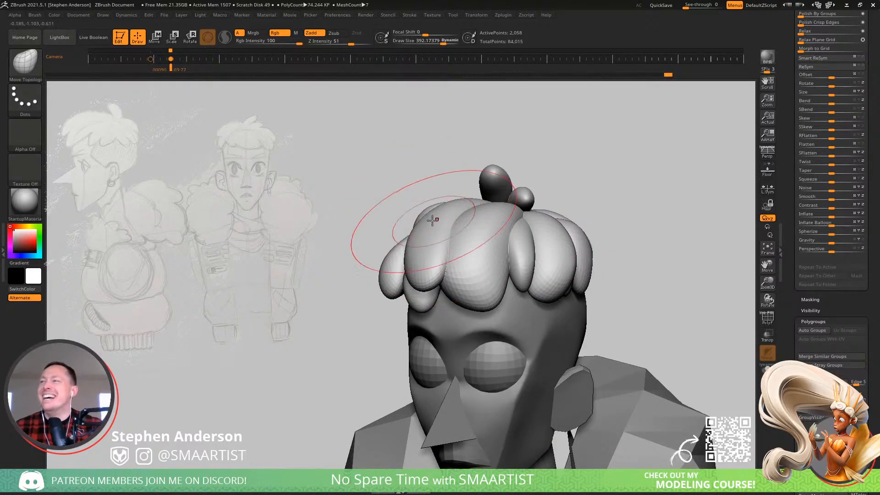
mouse_move(531, 226)
right_mouse_down()
mouse_move(570, 246)
mouse_move(518, 235)
mouse_move(509, 215)
mouse_move(504, 225)
mouse_move(461, 196)
mouse_move(553, 268)
mouse_move(628, 285)
mouse_move(578, 196)
mouse_move(502, 246)
mouse_move(484, 238)
mouse_move(463, 257)
right_mouse_up()
- Display the polygroups, set the brush size to about 407 and mask all hair except the blue back side lock
key("shift+f")
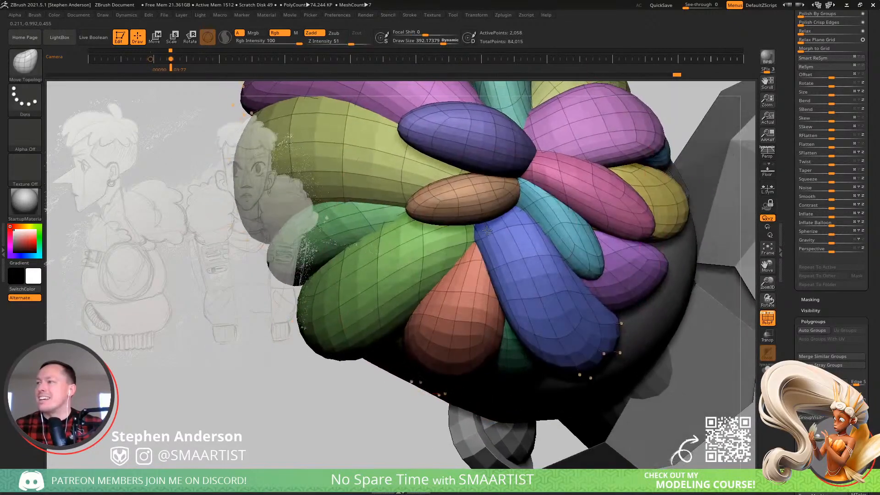
key("space")
left_click_drag(485, 232, 487, 231)
key("w")
left_click(527, 256, "ctrl")
key("q")
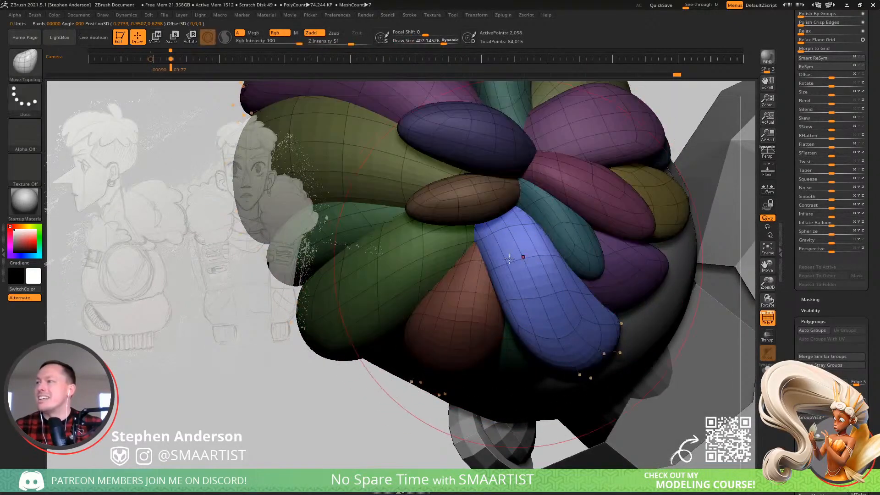
- Switch to the Move brush at a size of about 187 and reshape the blue lock's root below the crown
key("b")
key("m")
key("v")
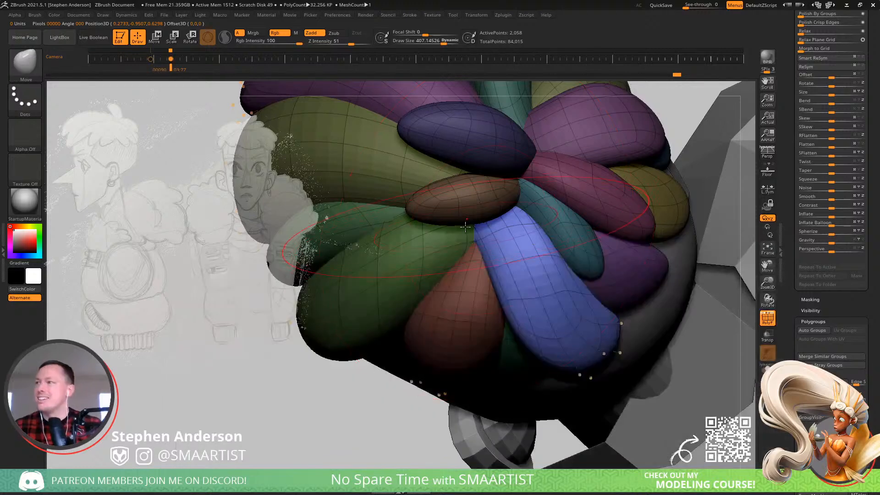
key("s")
mouse_move(464, 229)
left_mouse_down()
mouse_move(455, 230)
mouse_move(498, 217)
left_mouse_up()
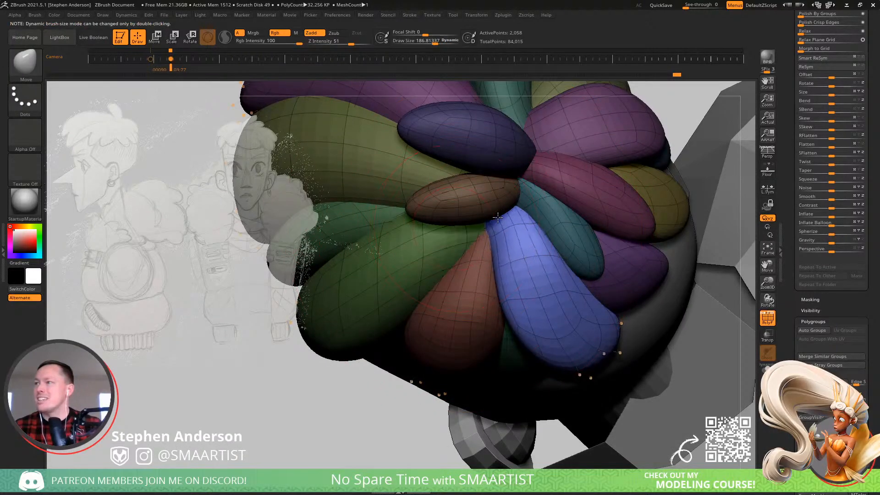
mouse_move(499, 243)
right_mouse_down()
mouse_move(495, 206)
mouse_move(534, 220)
right_mouse_up()
right_click_drag(477, 229, 486, 228)
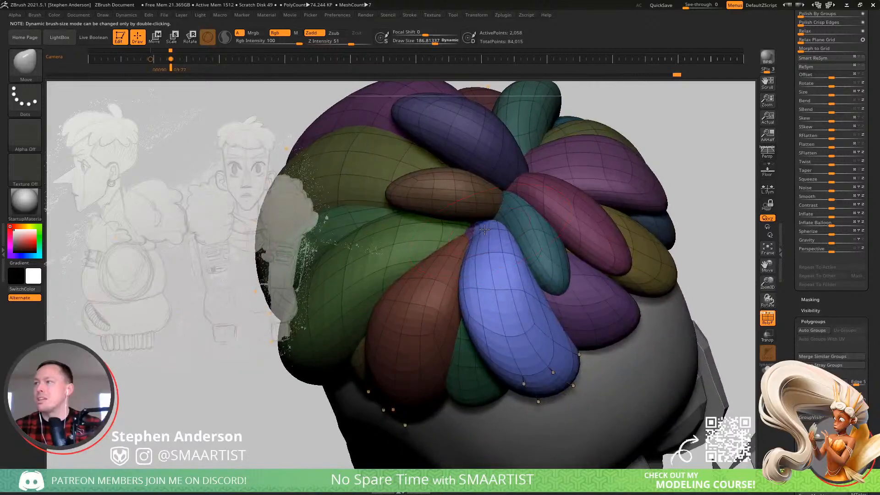
left_click_drag(485, 228, 488, 221)
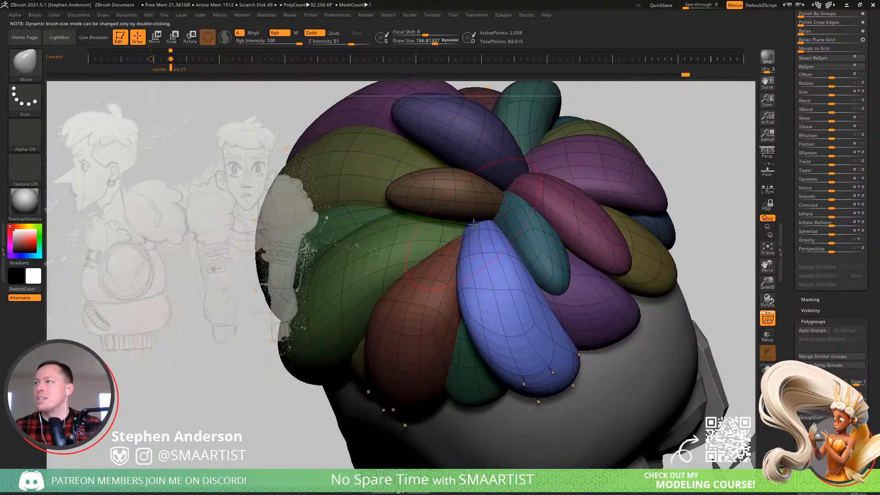
- Clear the mask and isolate the blue back lock again by masking all the other hair
key("shift+f")
right_click_drag(534, 207, 596, 131, "ctrl")
left_click_drag(604, 128, 629, 151, "ctrl")
right_click_drag(630, 160, 453, 281, "ctrl")
key("shift+f")
key("w")
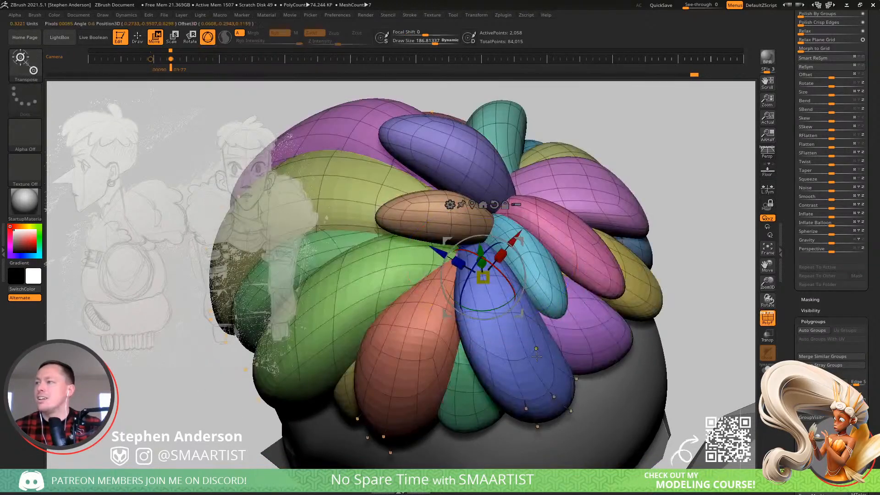
left_click(524, 342, "ctrl")
key("q")
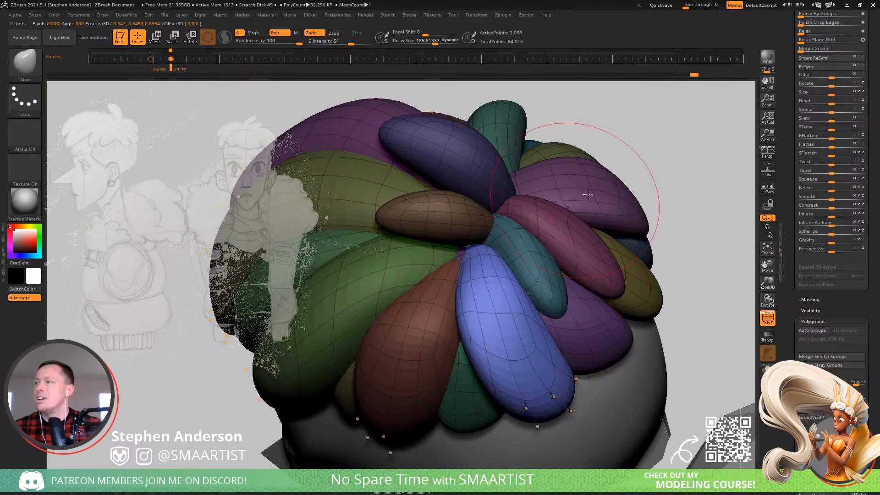
- Mask all hair except the red back lock beside the blue one and refine its root below the crown
left_click_drag(661, 129, 672, 140, "ctrl")
key("w")
left_click(416, 316, "ctrl")
key("q")
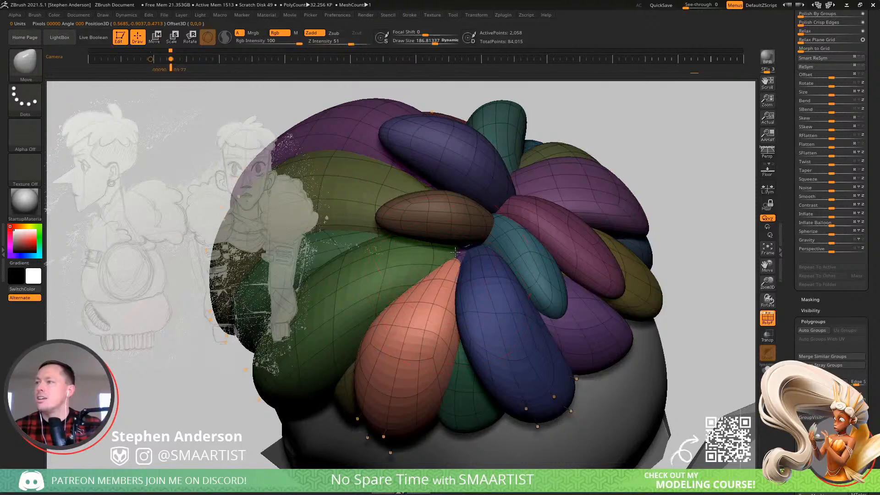
mouse_move(464, 235)
right_mouse_down()
mouse_move(441, 270)
mouse_move(570, 208)
right_mouse_up()
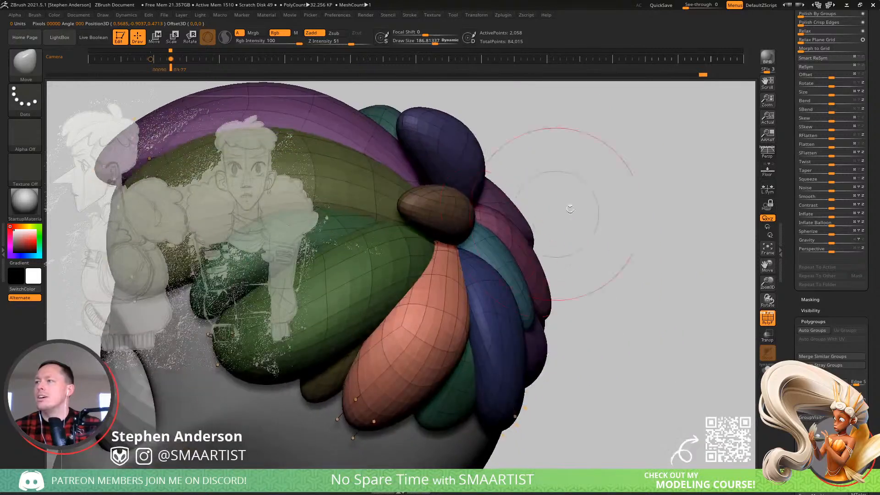
- Hide the polygroups, clear the mask and mask all hair except the narrow side lock beside the large side locks
key("shift+f")
left_click_drag(623, 175, 635, 186, "ctrl")
mouse_move(596, 183)
right_mouse_down("ctrl")
mouse_move(534, 182)
mouse_move(488, 197)
mouse_move(498, 316)
mouse_move(512, 311)
mouse_move(517, 324)
mouse_move(491, 294)
mouse_move(522, 292)
mouse_move(505, 291)
mouse_move(473, 295)
mouse_move(461, 324)
right_mouse_up("ctrl")
right_click_drag(379, 311, 541, 300, "alt")
mouse_move(454, 318)
right_mouse_down()
mouse_move(473, 325)
mouse_move(479, 310)
mouse_move(493, 315)
right_mouse_up()
right_click_drag(416, 318, 580, 299, "alt")
key("w")
left_click(523, 318, "ctrl")
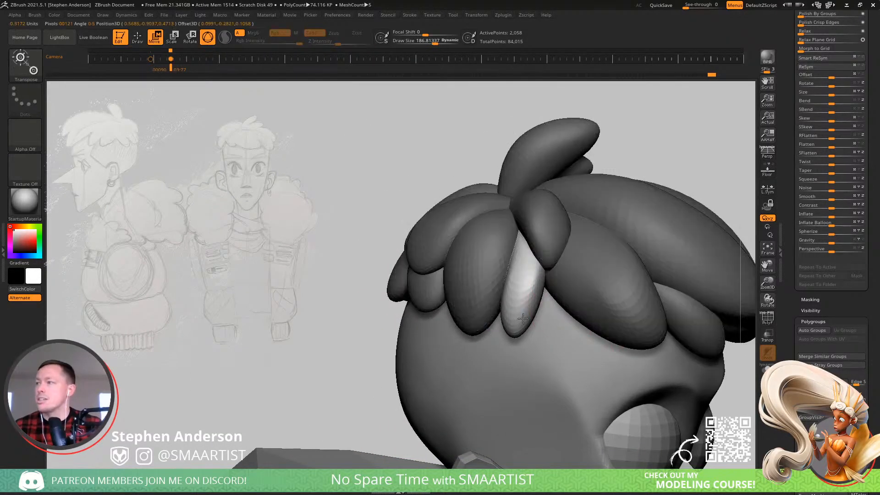
- Switch to the Move brush, set its size to about 264 and broaden the isolated narrow side lock to fill the gap
key("b")
key("m")
key("v")
right_click_drag(515, 317, 532, 321)
key("s")
mouse_move(530, 311)
left_mouse_down()
mouse_move(566, 308)
mouse_move(602, 337)
left_mouse_up()
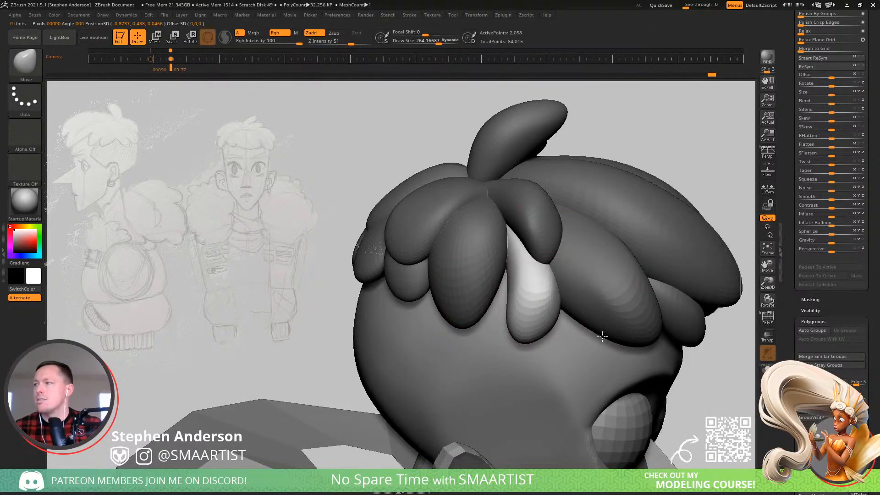
left_click_drag(510, 292, 489, 286)
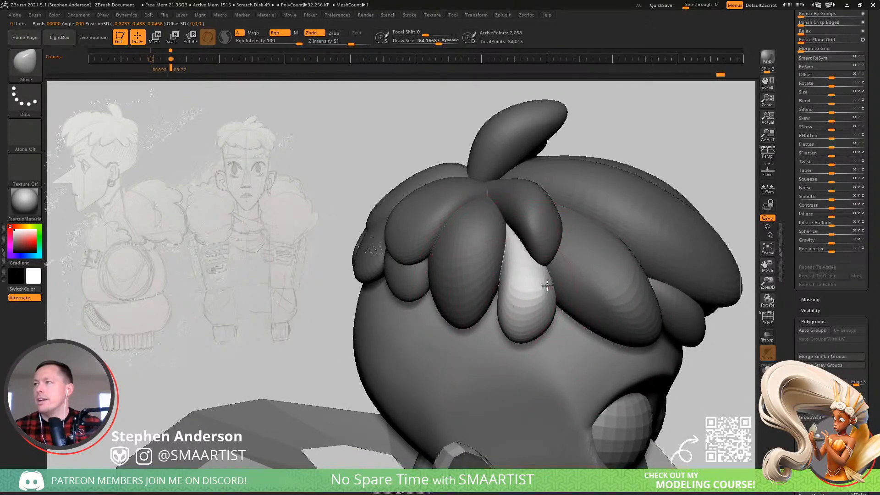
right_click_drag(547, 286, 544, 246)
left_click_drag(523, 273, 527, 258)
- Mask all hair except the curved lock above the side locks and switch back to the Move brush
mouse_move(542, 239)
right_mouse_down()
mouse_move(559, 282)
mouse_move(587, 252)
right_mouse_up()
key("w")
left_click(537, 211, "alt")
key("b")
key("m")
key("v")
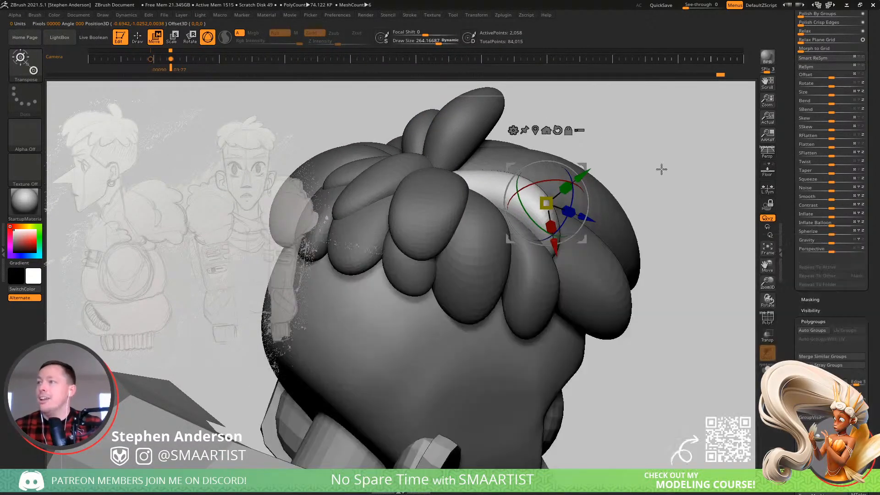
key("b")
key("m")
key("v")
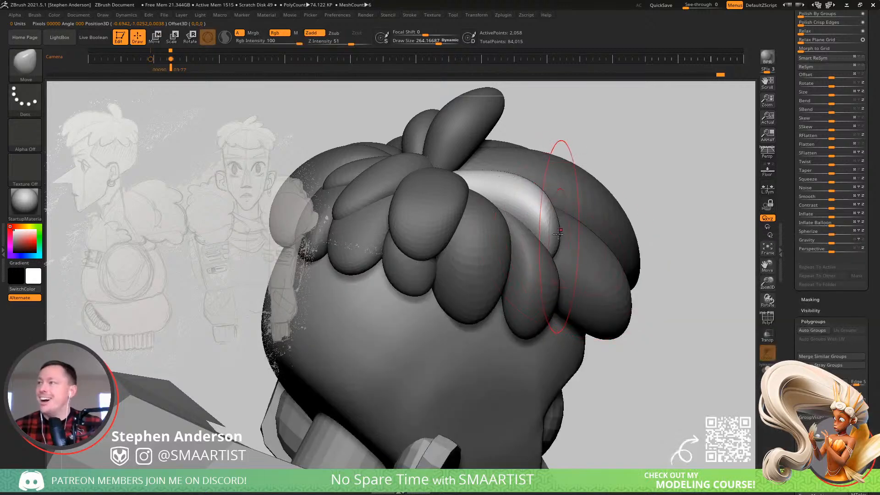
- Reshape the outer end of the isolated curved lock and clear the mask
left_click_drag(556, 253, 566, 244)
mouse_move(566, 243)
right_mouse_down()
mouse_move(578, 216)
mouse_move(580, 229)
mouse_move(504, 214)
right_mouse_up()
left_click_drag(583, 223, 577, 217)
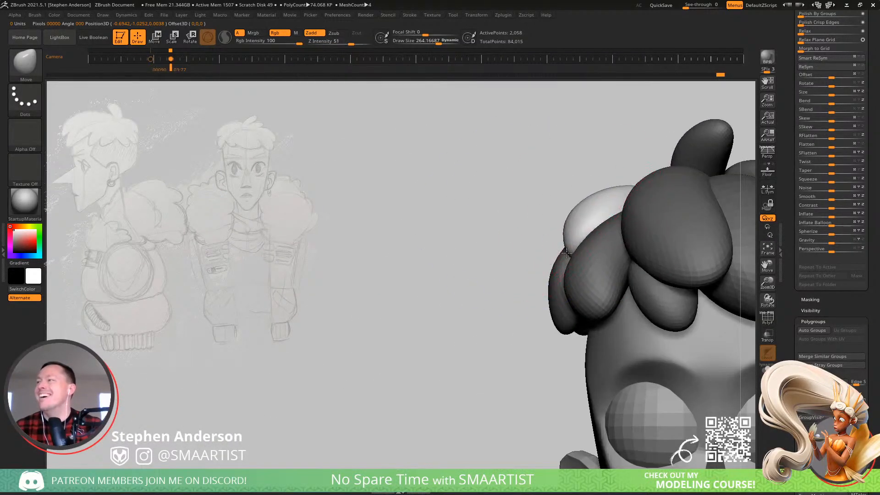
left_click_drag(565, 208, 459, 208, "alt")
mouse_move(636, 184)
left_mouse_down("ctrl")
mouse_move(683, 230)
mouse_move(562, 221)
mouse_move(475, 251)
mouse_move(443, 215)
mouse_move(525, 214)
mouse_move(562, 184)
mouse_move(487, 204)
left_mouse_up("ctrl")
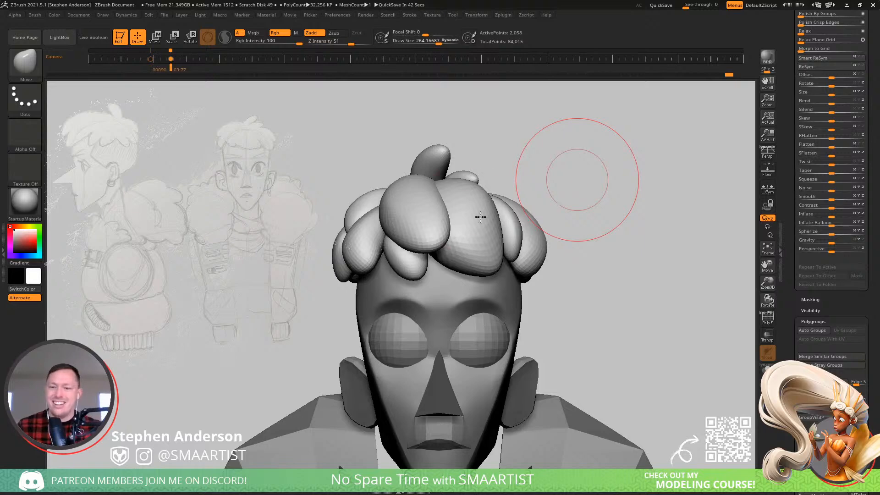
- Mask all hair except the side lock hanging at the temple and return to the Move brush
mouse_move(619, 222)
left_mouse_down()
mouse_move(486, 220)
mouse_move(397, 229)
mouse_move(400, 242)
left_mouse_up()
key("w")
left_click(403, 258, "ctrl")
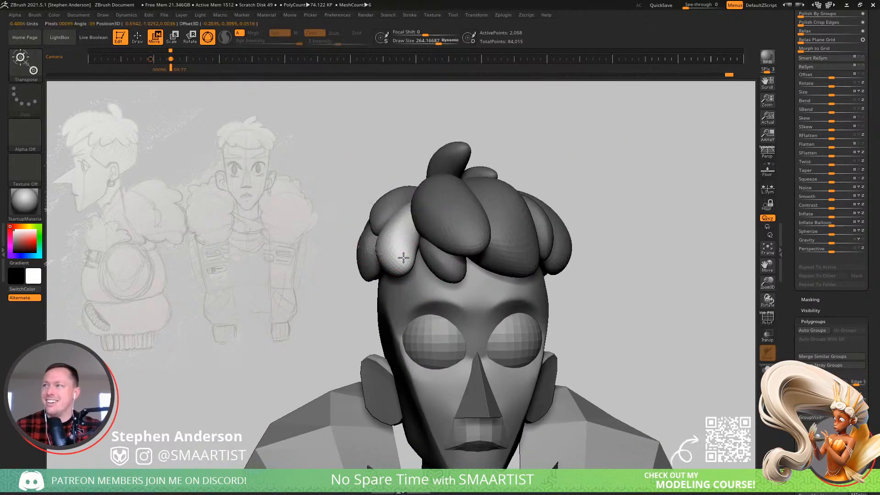
key("b")
key("m")
key("v")
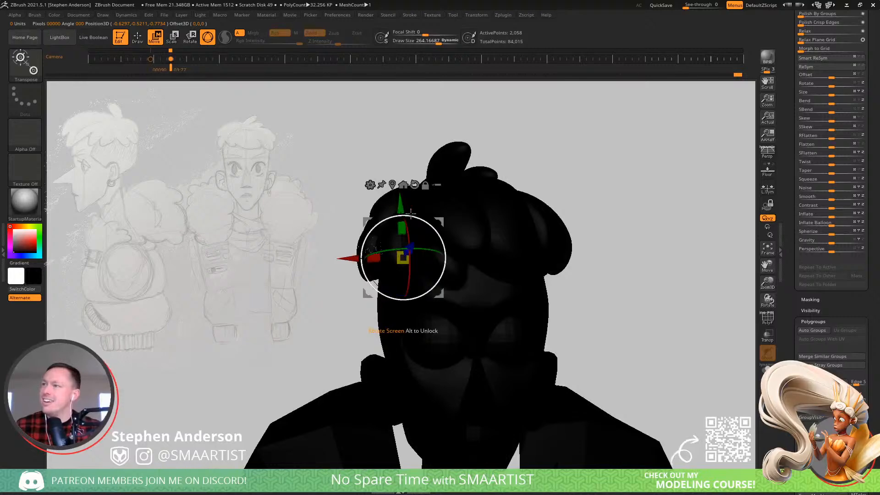
key("v")
key("q")
key("b")
key("m")
key("v")
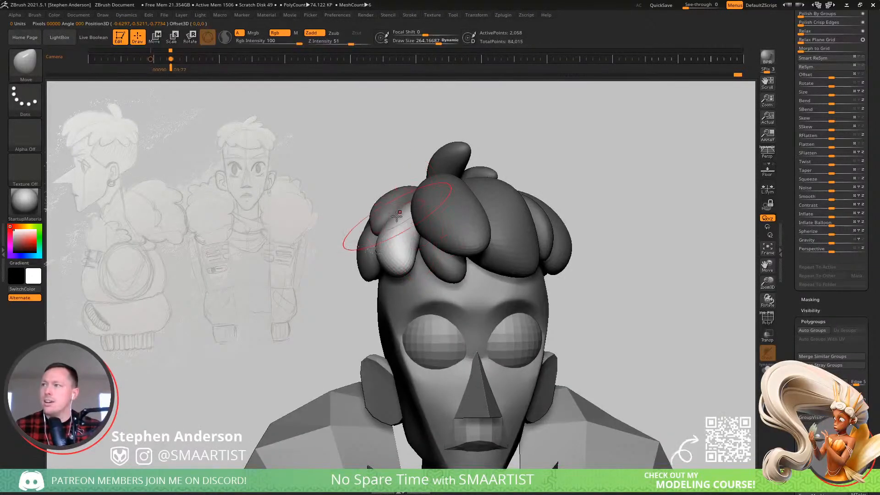
- Set the brush size to about 233 and reshape the upper part of the temple lock
key("s")
left_click_drag(397, 215, 390, 215)
mouse_move(389, 208)
right_mouse_down()
mouse_move(415, 243)
mouse_move(458, 242)
mouse_move(448, 240)
right_mouse_up()
key("bracketright")
key("bracketright")
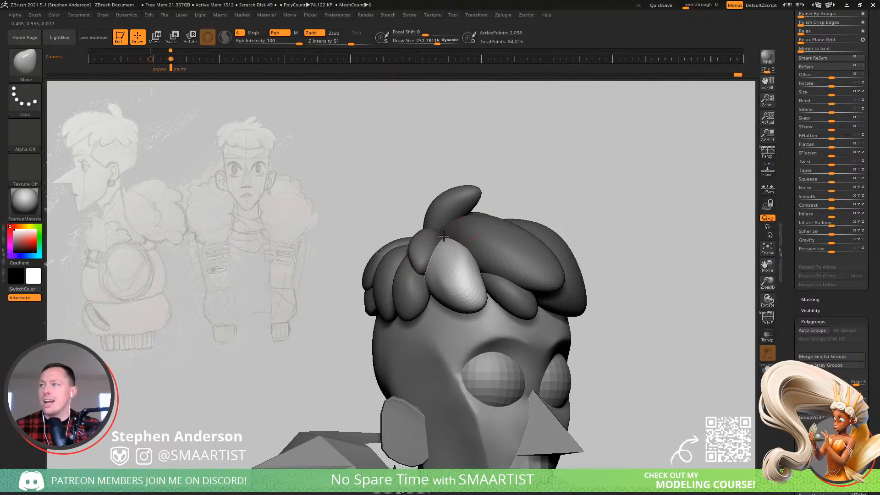
key("shift")
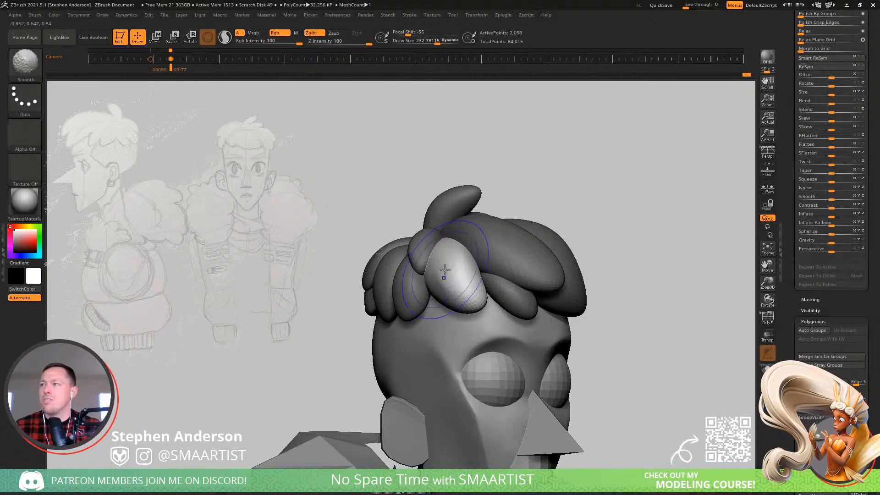
right_click_drag(446, 266, 451, 247)
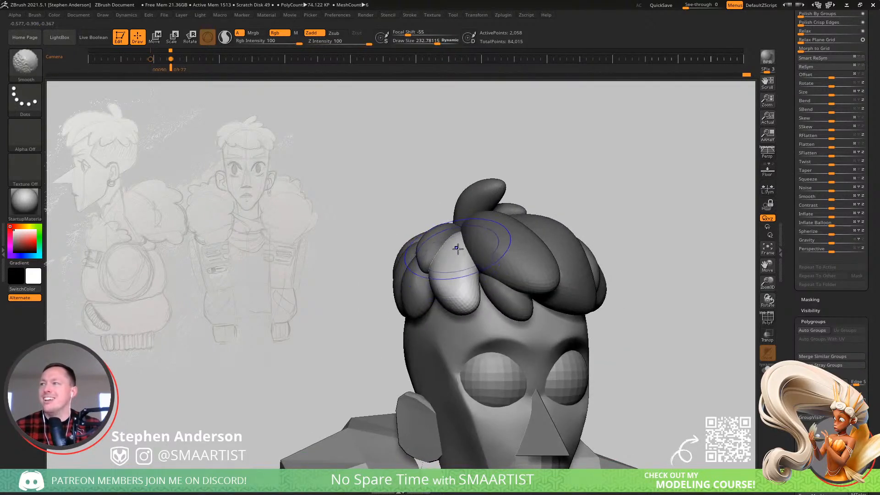
- Display the polygroups and refine the isolated temple lock with the Move brush at sizes of about 122 and 179
key("shift+f")
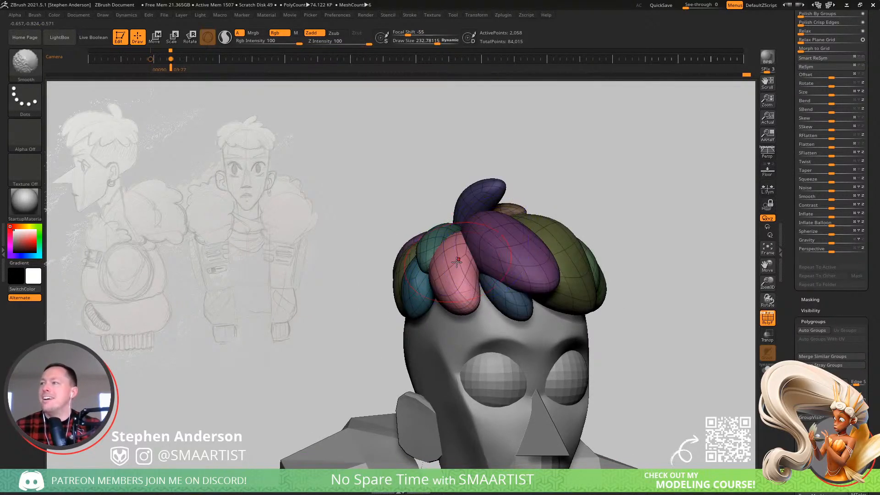
key("s")
left_click(440, 266)
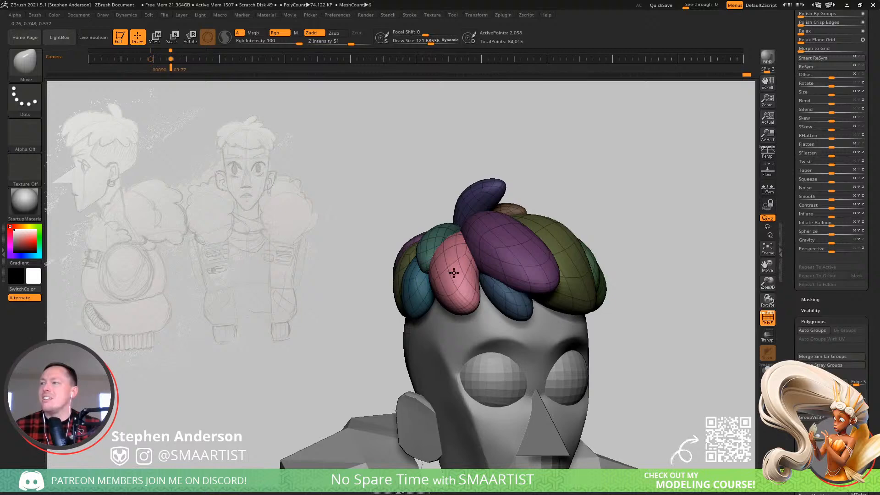
right_click_drag(454, 272, 467, 252)
key("s")
left_click_drag(450, 261, 454, 262)
right_click_drag(468, 266, 442, 283)
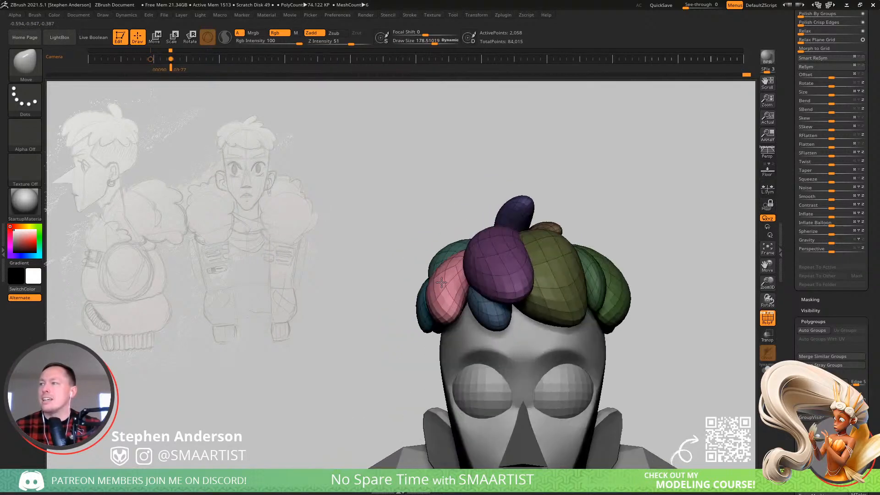
- Hide the polygroups and clear the mask from the hair
key("shift+f")
right_click_drag(668, 285, 639, 253, "ctrl")
left_click_drag(639, 254, 673, 301, "ctrl")
right_click_drag(656, 290, 599, 260, "alt")
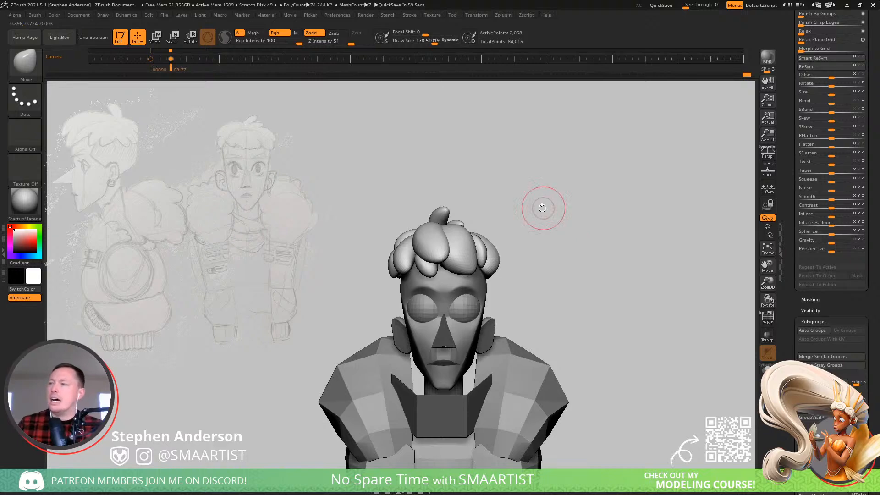
- Set the brush size to about 287, switch to the Move Topological brush and adjust the narrow lock beside the large front lock
mouse_move(509, 229)
right_mouse_down()
mouse_move(467, 274)
mouse_move(409, 262)
mouse_move(483, 247)
mouse_move(518, 252)
right_mouse_up()
key("s")
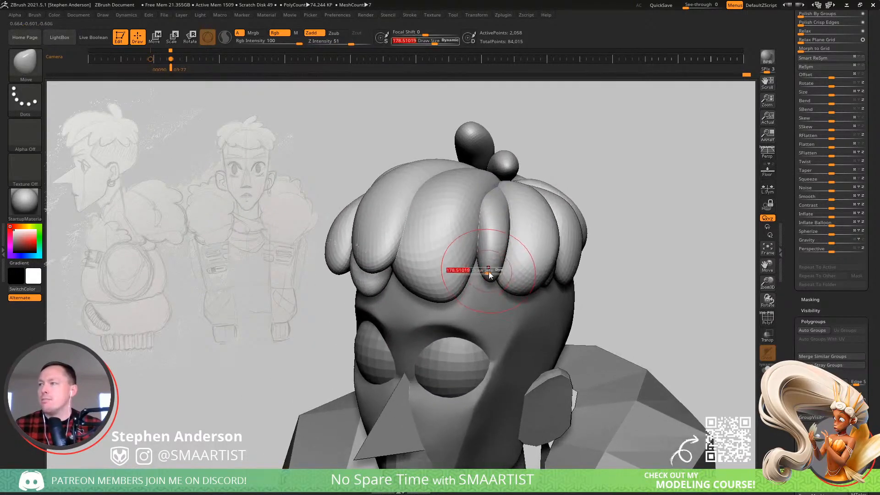
left_click_drag(489, 271, 494, 271)
mouse_move(522, 256)
right_mouse_down()
mouse_move(488, 297)
mouse_move(493, 278)
right_mouse_up()
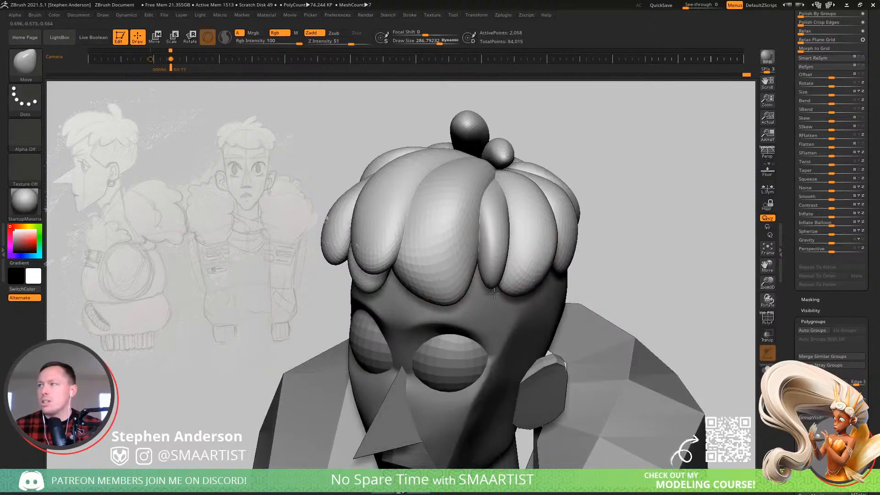
key("b")
key("m")
key("t")
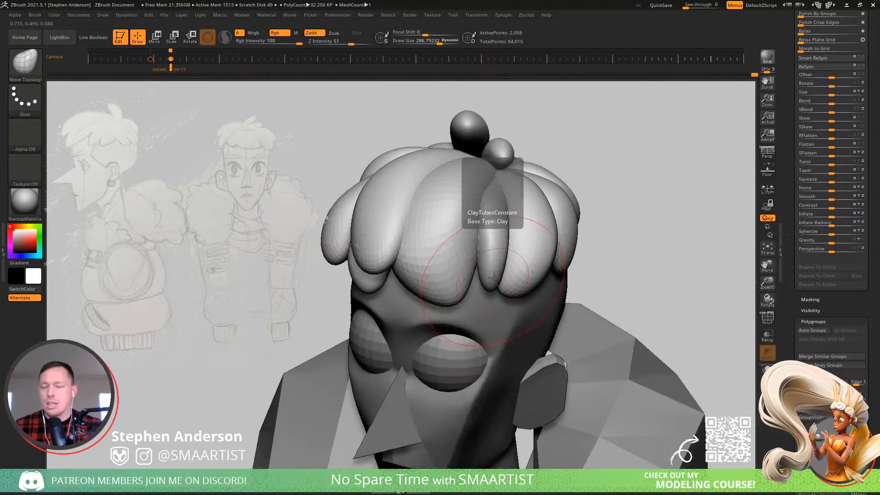
mouse_move(506, 280)
right_mouse_down()
mouse_move(477, 232)
mouse_move(462, 303)
mouse_move(445, 299)
right_mouse_up()
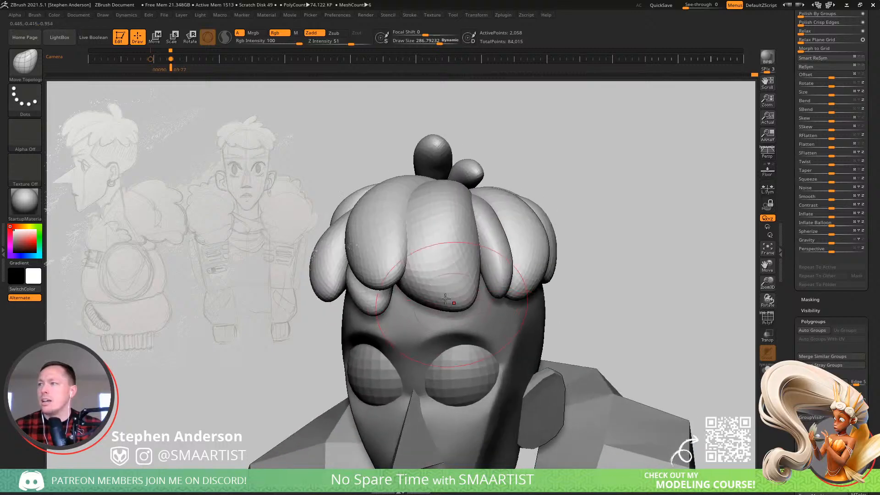
right_click_drag(459, 266, 536, 219)
key("d")
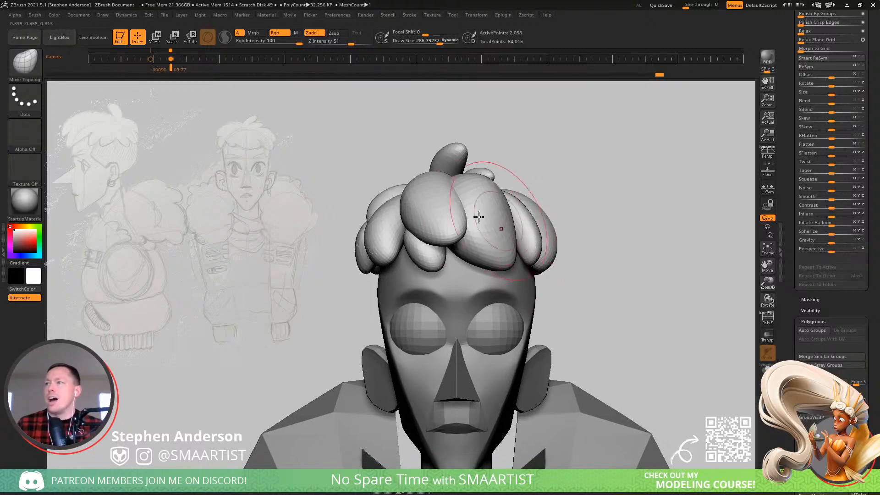
- Set the brush size to about 179 and adjust the upper side lock near the temple
mouse_move(349, 222)
right_mouse_down()
mouse_move(524, 248)
mouse_move(475, 213)
mouse_move(431, 206)
mouse_move(495, 203)
right_mouse_up()
key("s")
left_click_drag(496, 202, 495, 198)
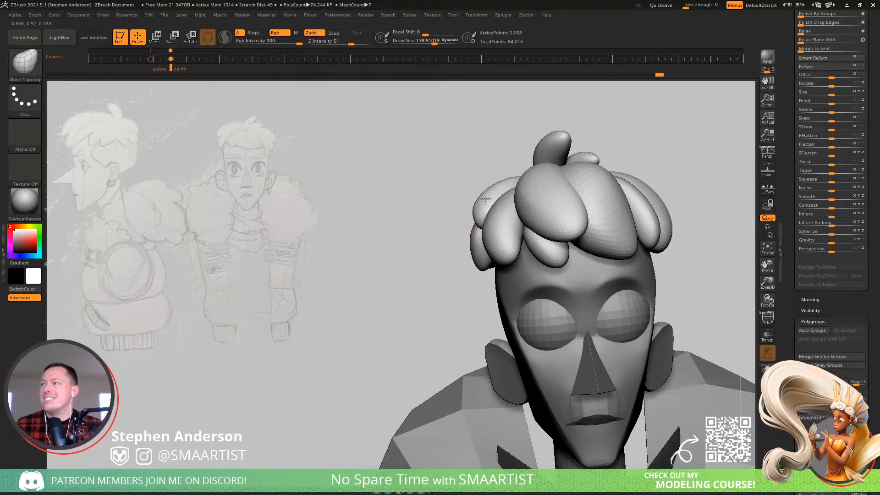
- Set the brush size to about 287 and adjust the large front lock's underside over the forehead
mouse_move(486, 200)
right_mouse_down()
mouse_move(507, 190)
mouse_move(527, 238)
mouse_move(556, 179)
mouse_move(647, 167)
mouse_move(491, 172)
mouse_move(493, 214)
mouse_move(478, 185)
mouse_move(449, 194)
mouse_move(524, 173)
mouse_move(516, 151)
mouse_move(468, 264)
right_mouse_up()
key("bracketleft")
key("bracketleft")
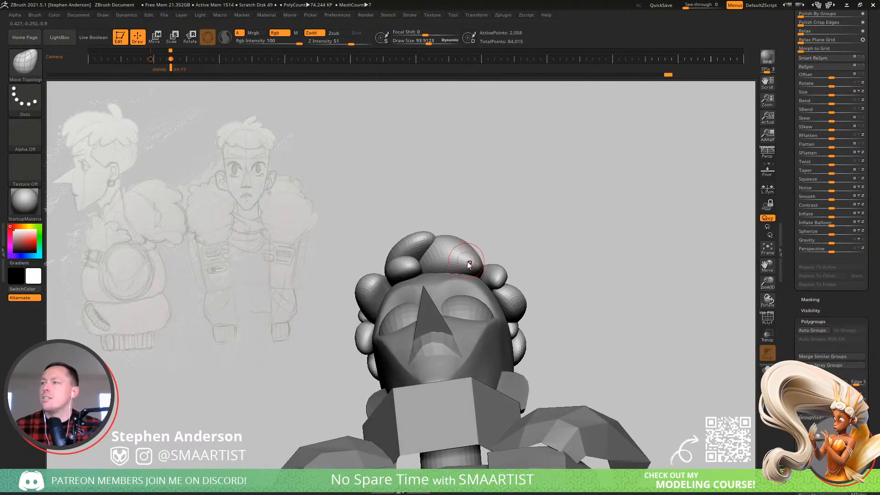
key("s")
mouse_move(469, 262)
left_mouse_down()
mouse_move(480, 259)
mouse_move(464, 248)
left_mouse_up()
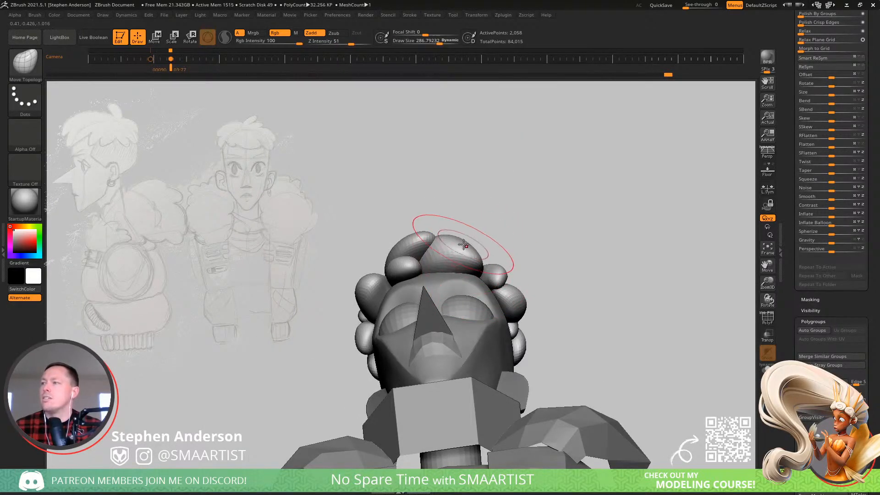
- Refine the tip of the narrow lock beside the large front lock at brush sizes of about 122 and 63
mouse_move(494, 275)
right_mouse_down()
mouse_move(485, 259)
mouse_move(469, 267)
mouse_move(494, 312)
mouse_move(513, 316)
right_mouse_up()
key("s")
left_click_drag(530, 304, 522, 305)
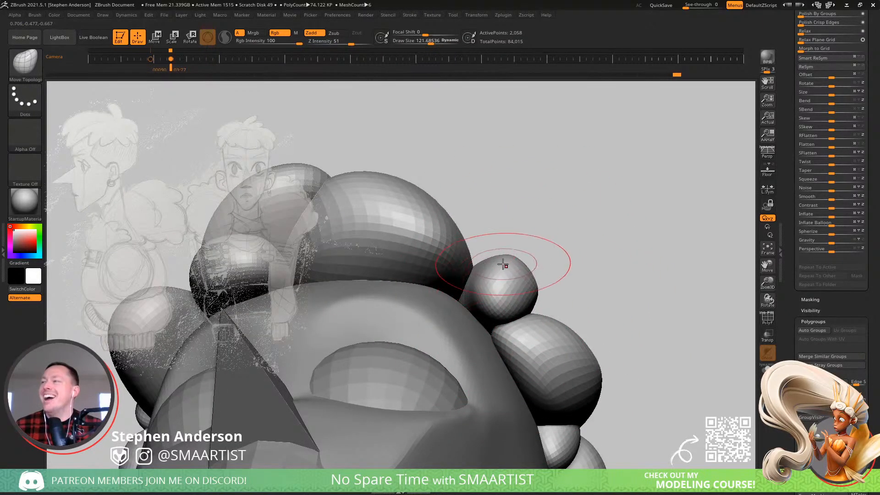
key("s")
left_click_drag(506, 257, 503, 252)
- Smooth the lower part of the narrow lock beside the large front lock
right_click_drag(504, 252, 501, 289)
mouse_move(503, 260)
left_mouse_down("shift")
mouse_move(512, 247)
mouse_move(541, 292)
left_mouse_up("shift")
mouse_move(540, 292)
right_mouse_down()
mouse_move(500, 286)
mouse_move(523, 262)
mouse_move(529, 236)
mouse_move(550, 264)
mouse_move(503, 277)
right_mouse_up()
mouse_move(498, 278)
left_mouse_down("shift")
mouse_move(515, 266)
mouse_move(509, 273)
left_mouse_up("shift")
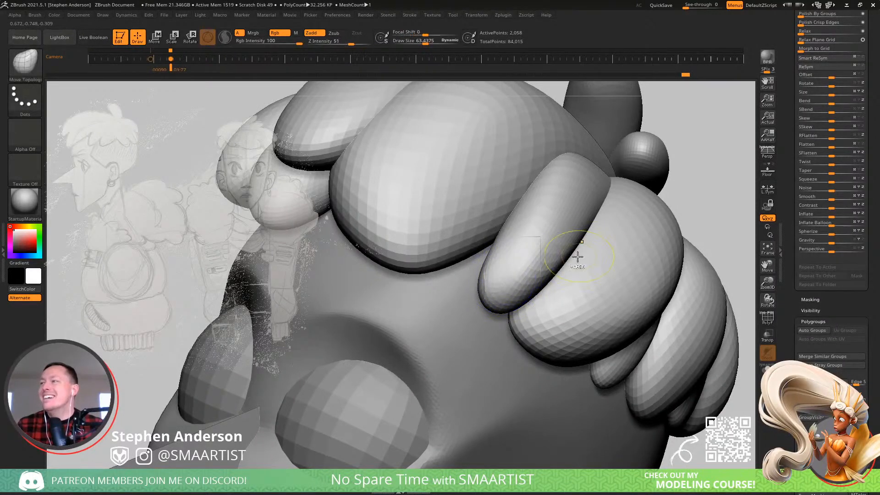
- Display the polygroups, set the brush size to about 128 and adjust the low-poly shape of the large yellow front lock
right_click_drag(578, 256, 633, 221, "ctrl")
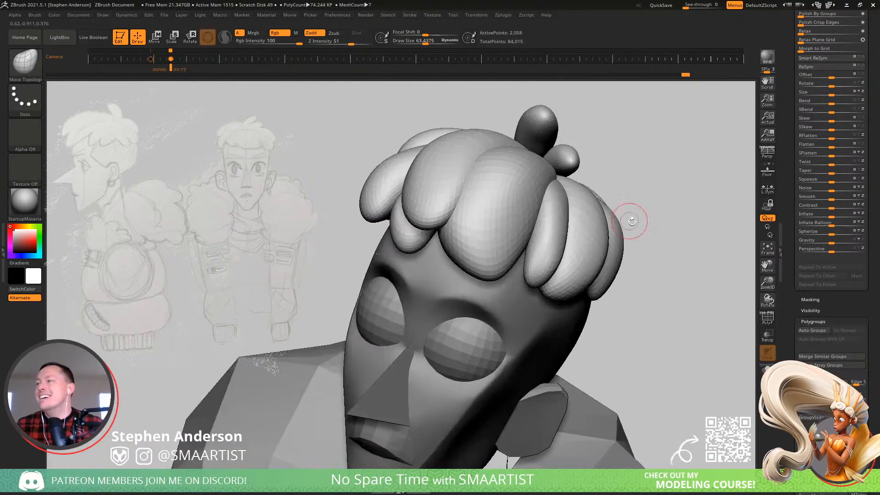
key("shift+f")
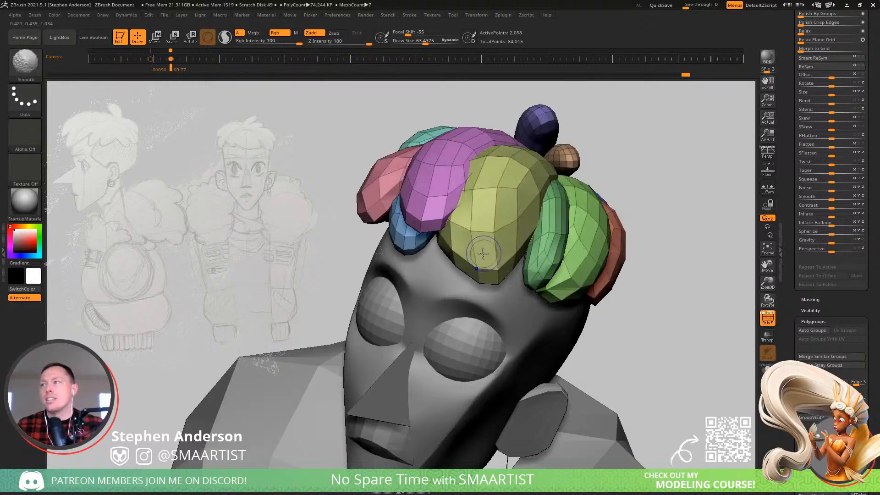
right_click_drag(484, 253, 494, 234)
key("s")
left_click_drag(493, 234, 500, 234)
mouse_move(497, 236)
right_mouse_down()
mouse_move(496, 228)
mouse_move(486, 253)
mouse_move(471, 259)
right_mouse_up()
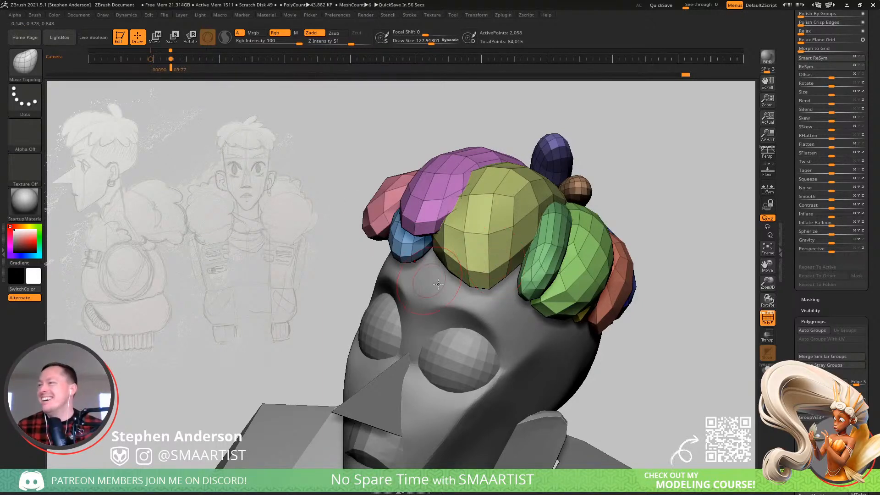
- Turn off the polygroup display and set the brush size to about 336 for the whole bust
mouse_move(535, 276)
right_mouse_down()
mouse_move(477, 294)
mouse_move(468, 286)
mouse_move(587, 337)
mouse_move(564, 298)
mouse_move(580, 314)
mouse_move(507, 282)
mouse_move(493, 187)
mouse_move(502, 195)
right_mouse_up()
key("shift+f")
key("s")
mouse_move(395, 284)
left_mouse_down()
mouse_move(413, 283)
mouse_move(397, 274)
left_mouse_up()
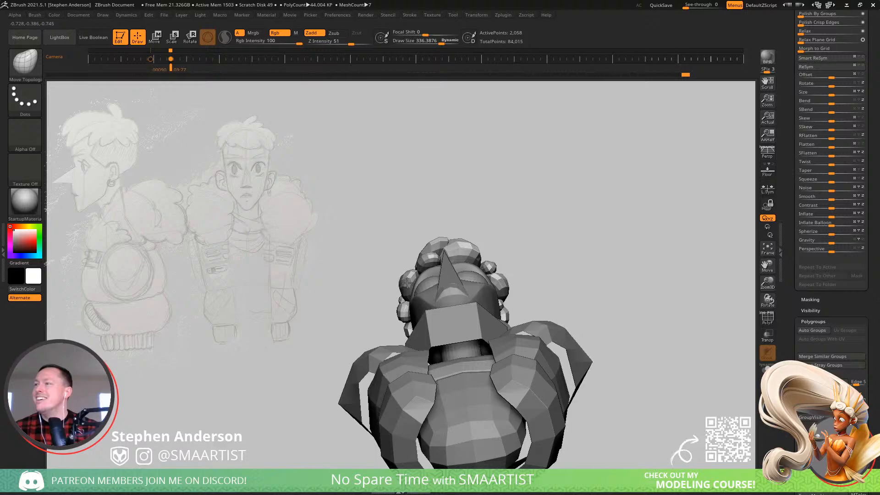
right_click_drag(407, 283, 486, 261)
mouse_move(486, 262)
right_mouse_down()
mouse_move(529, 257)
mouse_move(526, 282)
mouse_move(582, 242)
mouse_move(570, 232)
mouse_move(615, 242)
mouse_move(590, 242)
mouse_move(611, 213)
mouse_move(564, 205)
mouse_move(613, 198)
mouse_move(606, 196)
mouse_move(629, 202)
mouse_move(579, 191)
mouse_move(467, 294)
right_mouse_up()
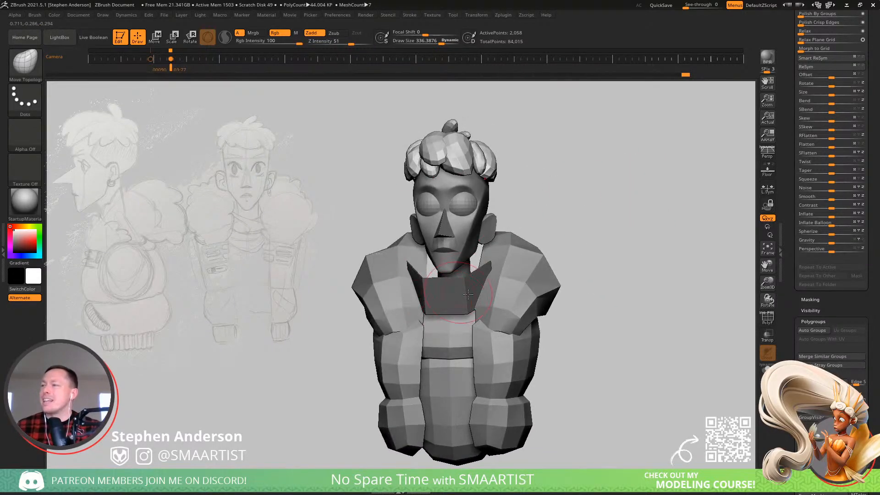
mouse_move(462, 334)
right_mouse_down()
mouse_move(480, 335)
mouse_move(466, 336)
mouse_move(488, 348)
right_mouse_up()
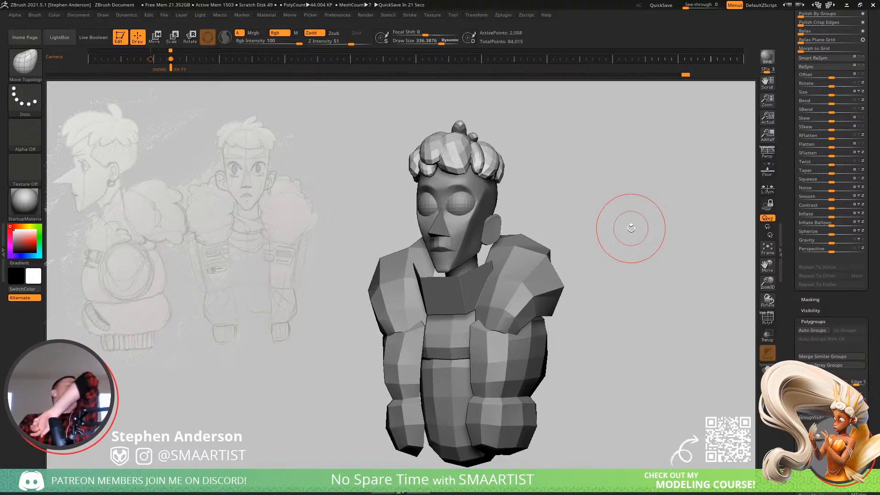
- Save the tool over the existing Guy_01 file in the _ArtStation_LightAgeSpaceOpera folder
mouse_move(590, 216)
left_mouse_down()
mouse_move(615, 218)
mouse_move(597, 221)
left_mouse_up()
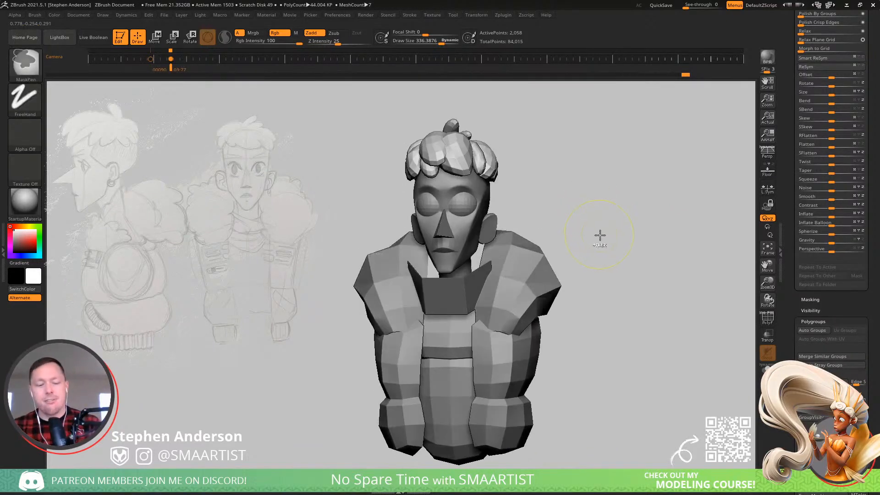
key("ctrl+s")
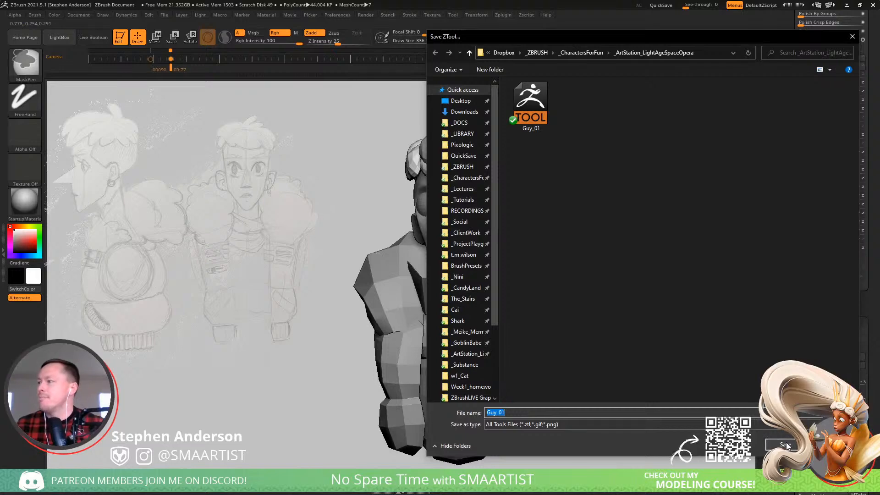
left_click(785, 444)
left_click(473, 243)
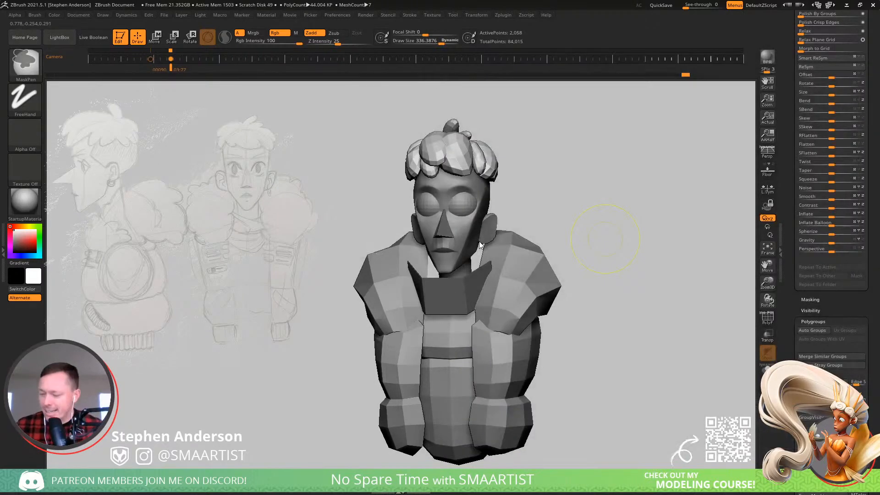
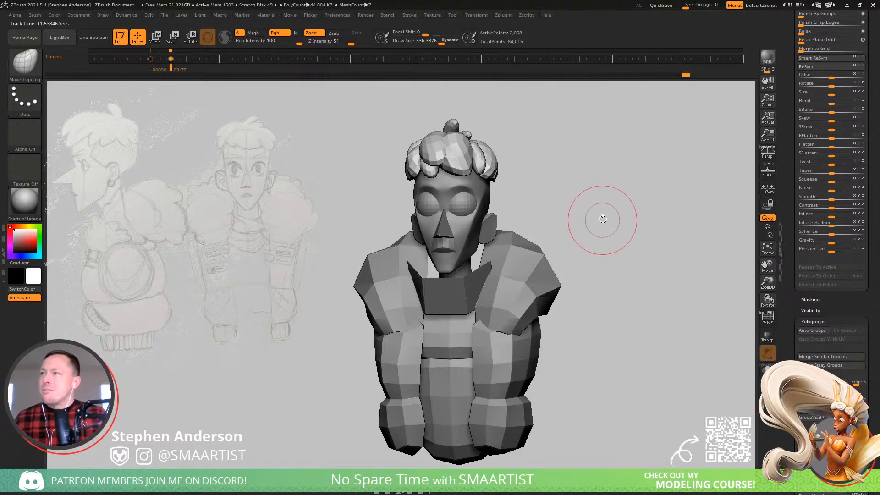
left_click_drag(599, 220, 636, 163)
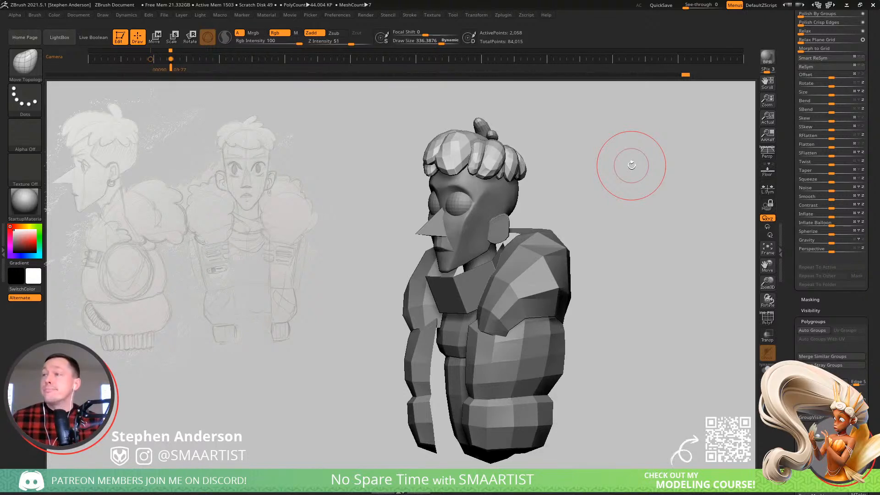
mouse_move(605, 147)
left_mouse_down()
mouse_move(590, 153)
mouse_move(620, 153)
left_mouse_up()
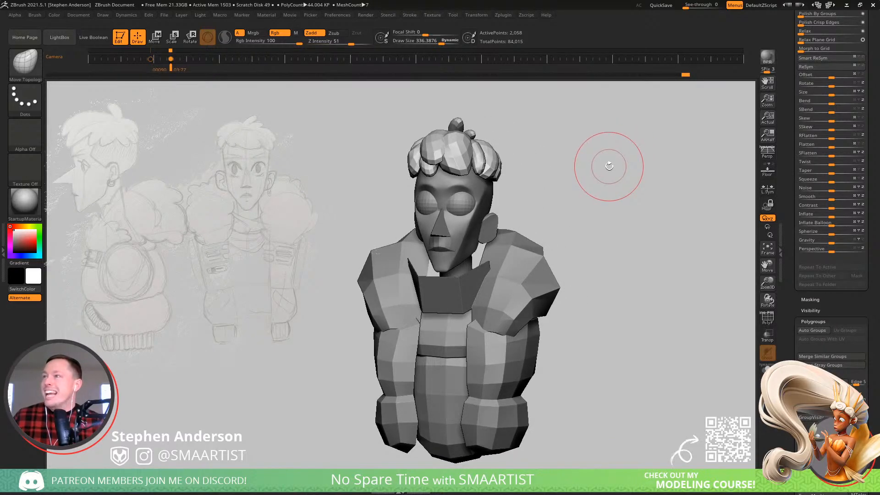
key("n")
left_click(600, 191)
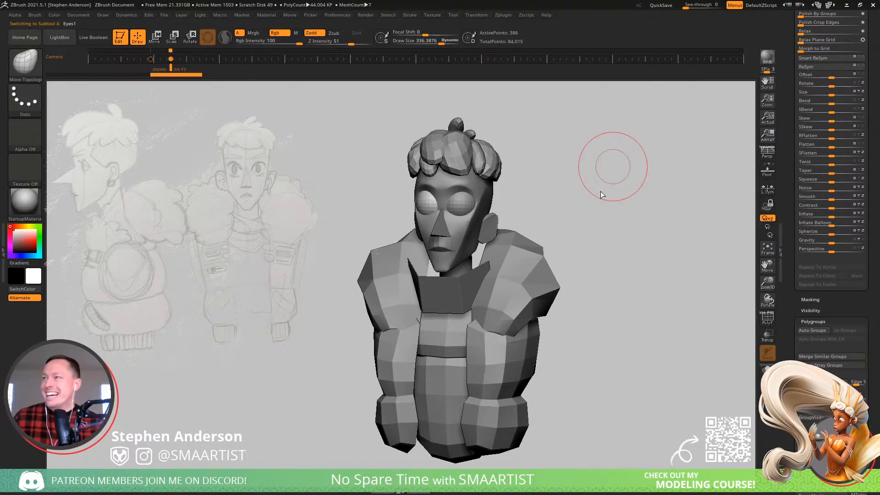
key("Up")
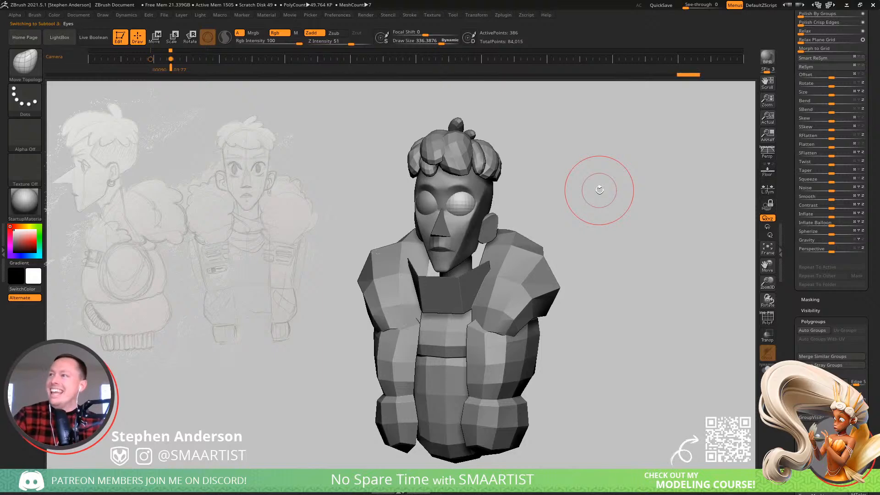
- Make the Body subtool the active one
mouse_move(582, 188)
left_mouse_down()
mouse_move(596, 188)
mouse_move(588, 189)
left_mouse_up()
key("n")
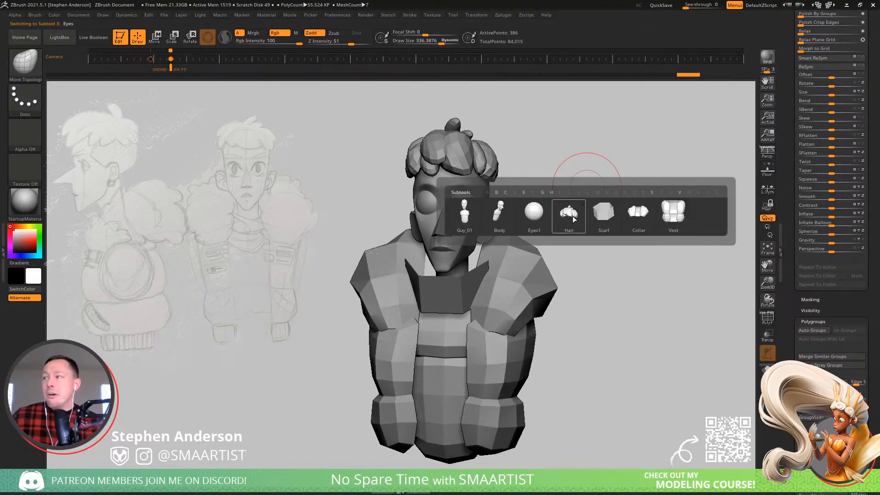
mouse_move(564, 218)
left_click(508, 214)
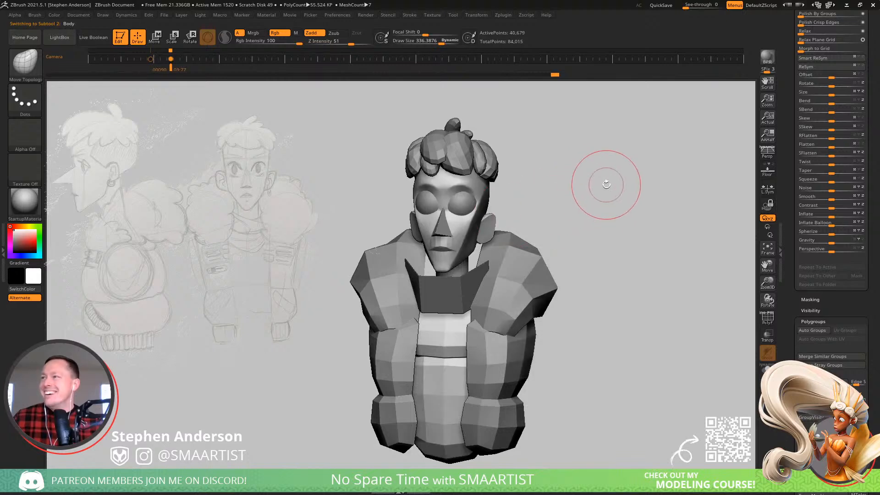
left_click_drag(605, 183, 611, 177)
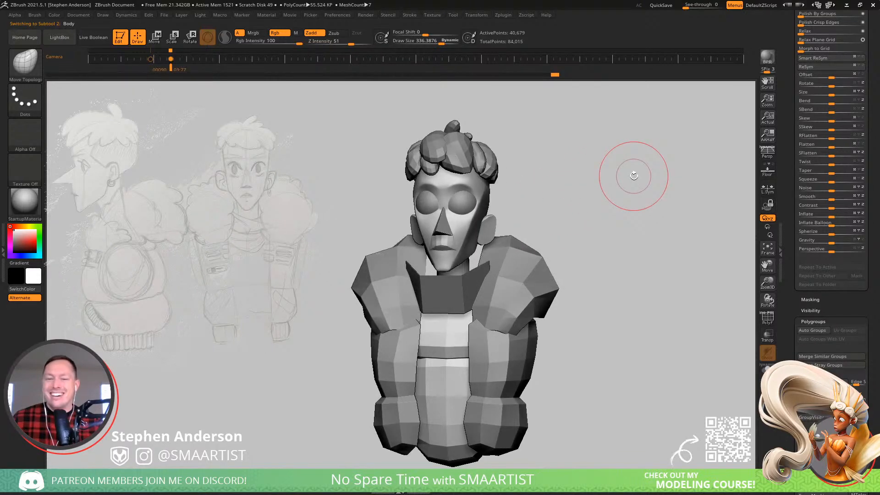